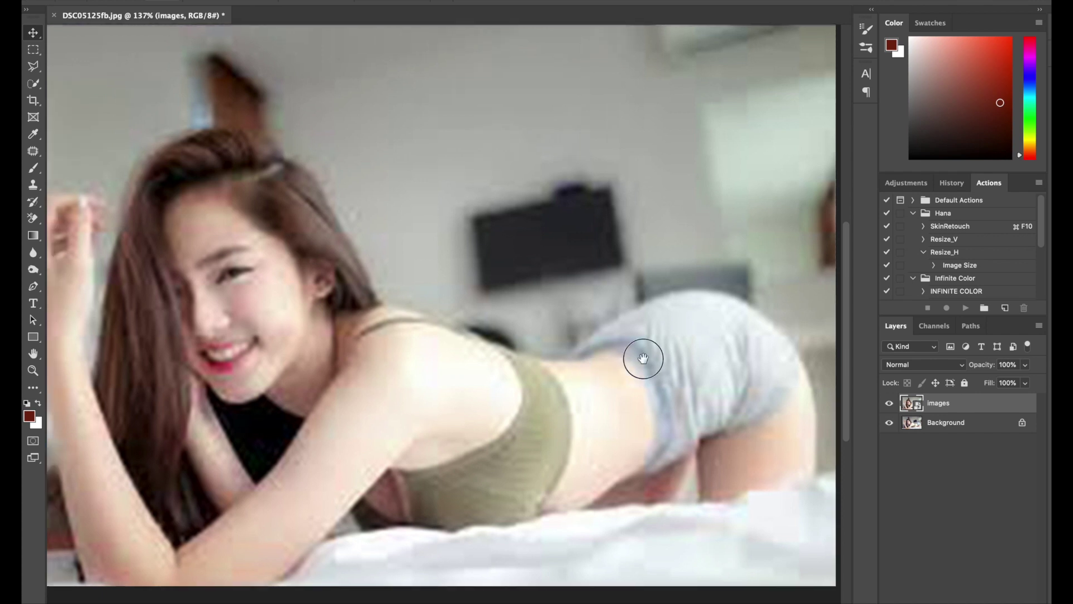
Step: Toggle the images layer's visibility several times to compare it with the Background, leaving it on
scroll(642, 355, "up", 2)
scroll(665, 347, "up", 2)
left_click(890, 403)
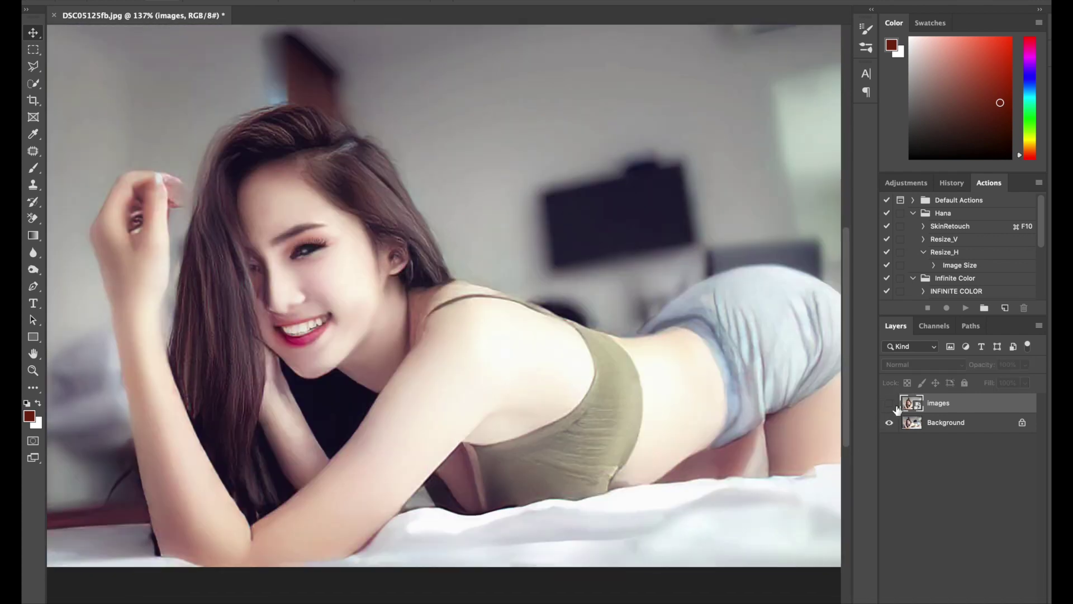
left_click(891, 405)
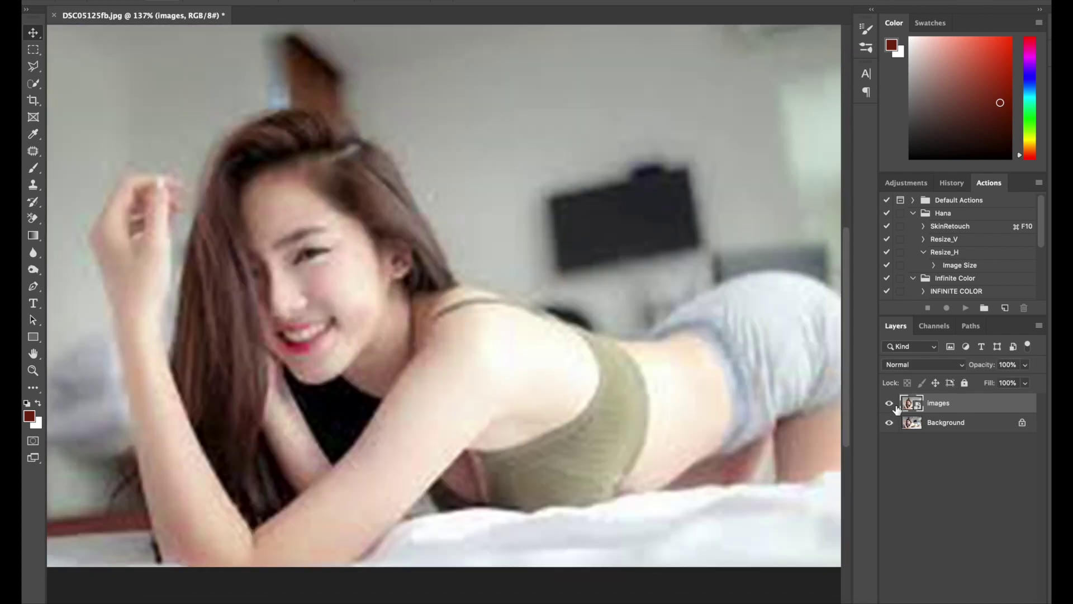
left_click(893, 406)
left_click(890, 403)
left_click(890, 403)
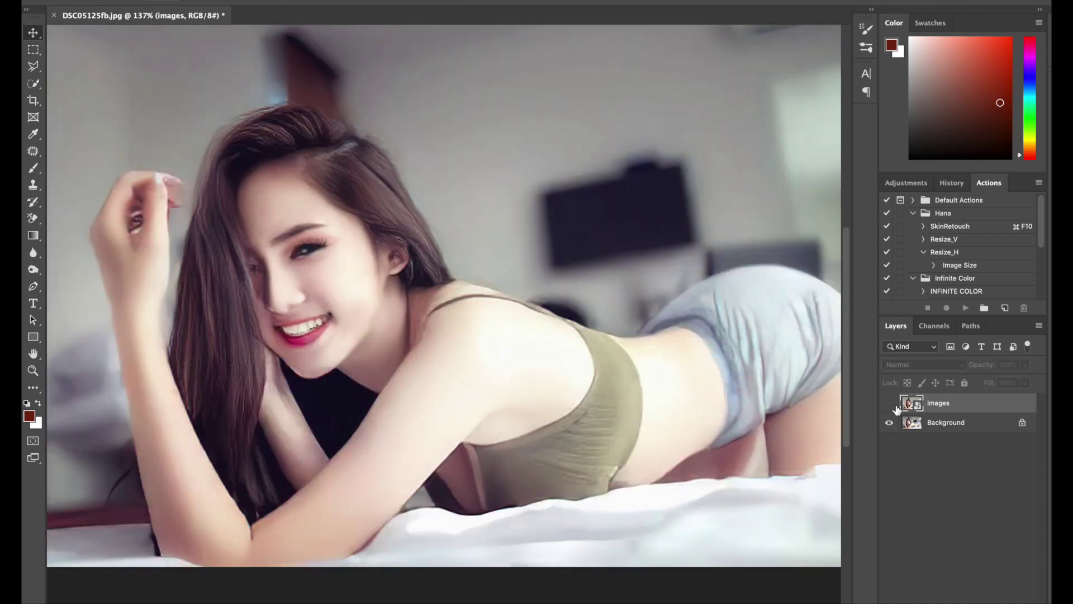
left_click(890, 403)
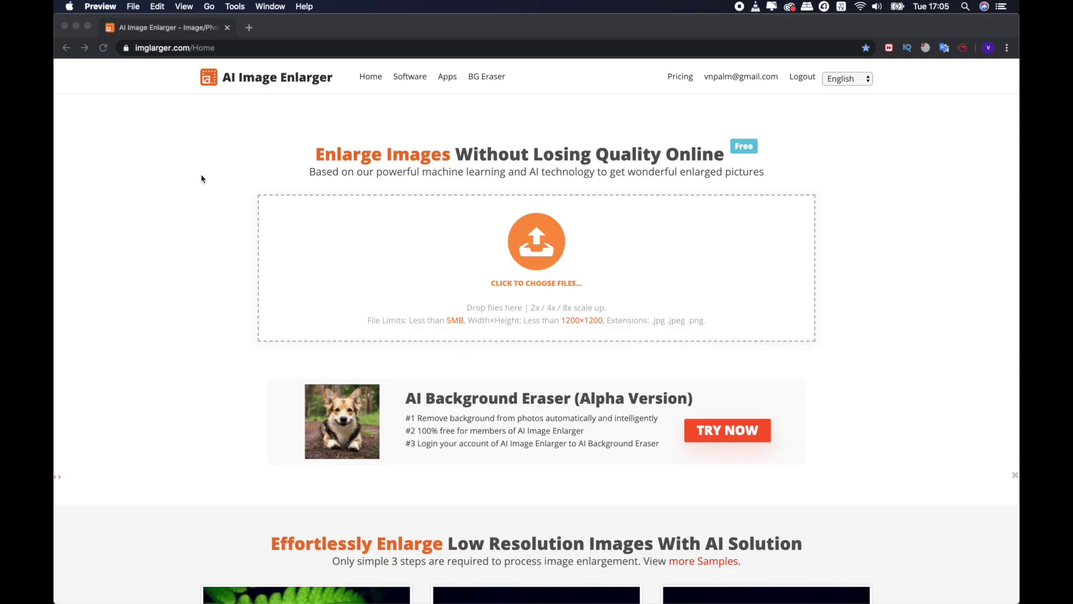
Step: Switch to the AI Image Enlarger page in Chrome
scroll(197, 173, "down", 2)
scroll(196, 172, "up", 2)
left_click(251, 48)
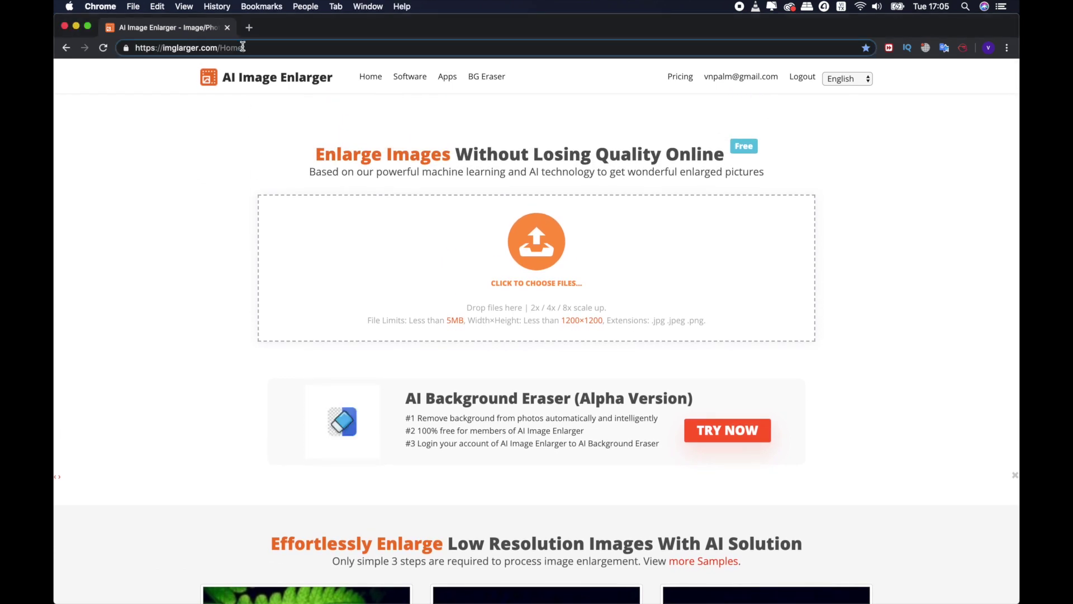
left_click(155, 39)
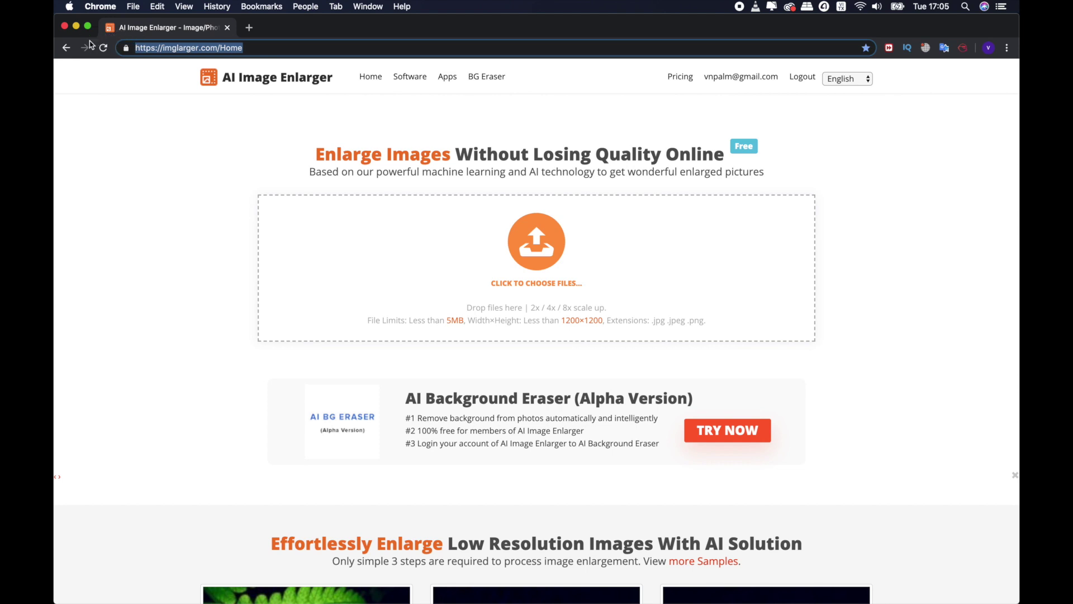
type("google.com")
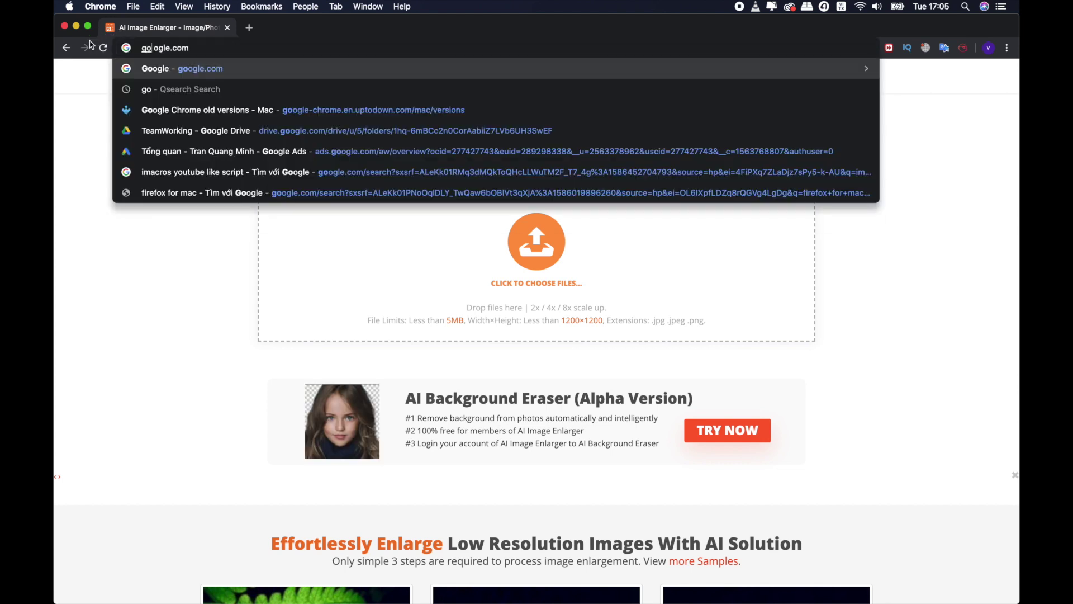
key("Return")
left_click(210, 48)
type("ima")
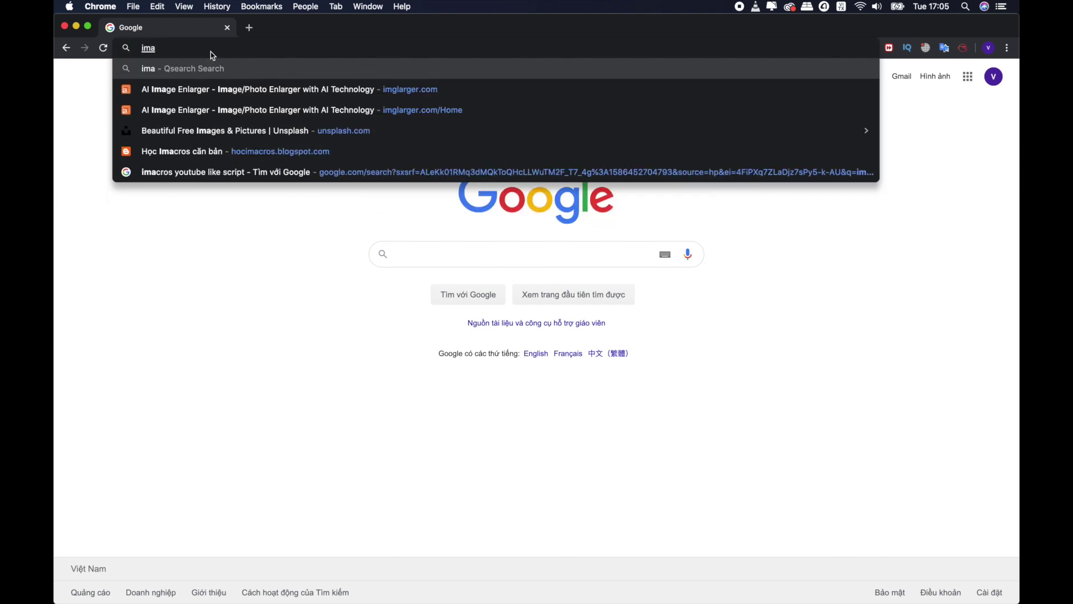
key("Down")
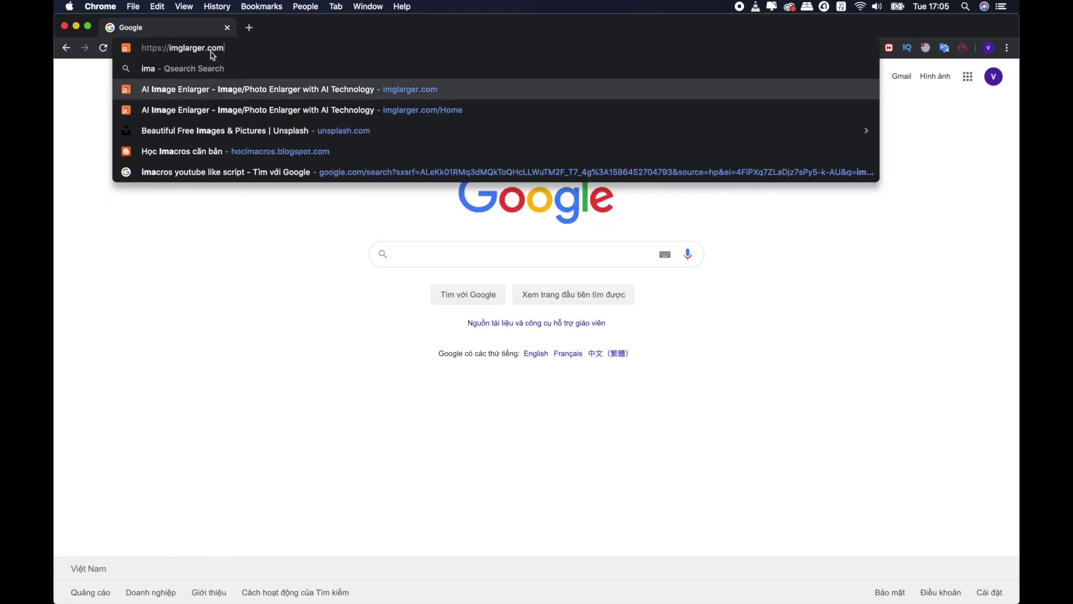
left_click(228, 94)
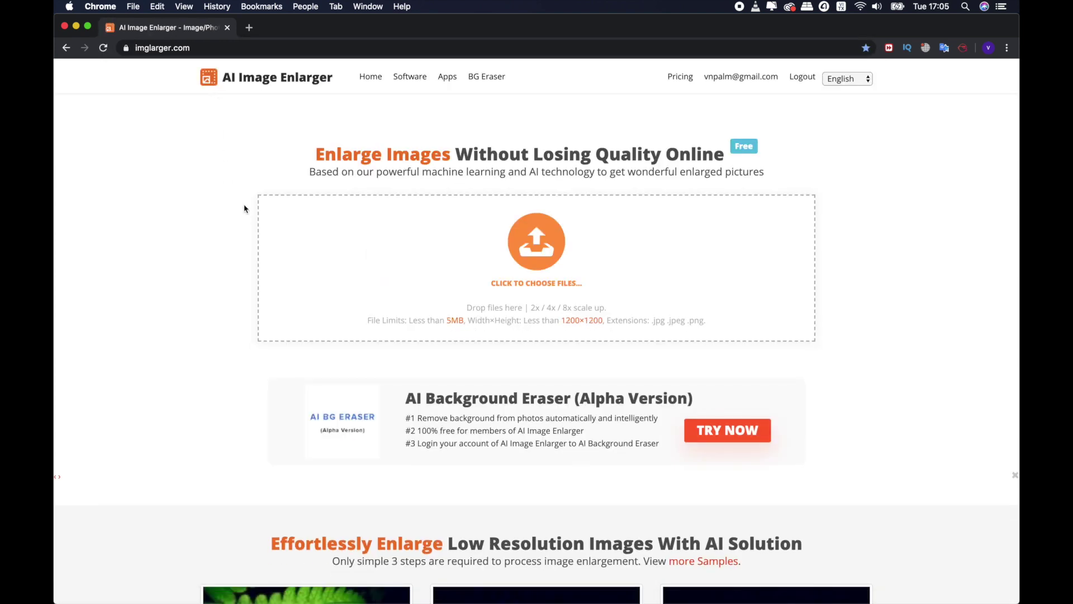
left_click(249, 27)
Step: Go to google.com and search for 'hot girl'
type("google.com")
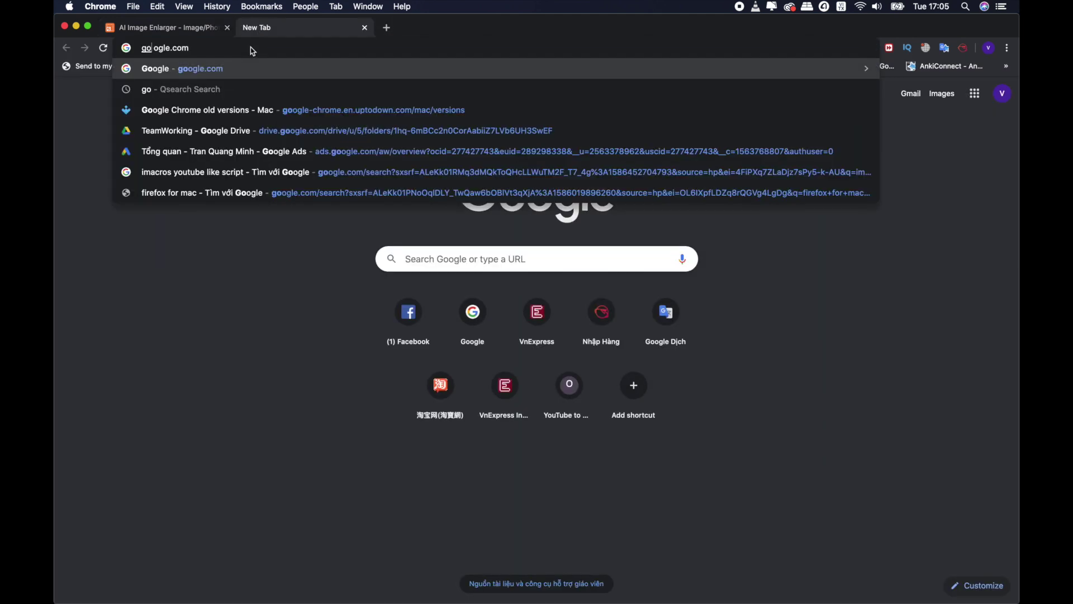
left_click(249, 67)
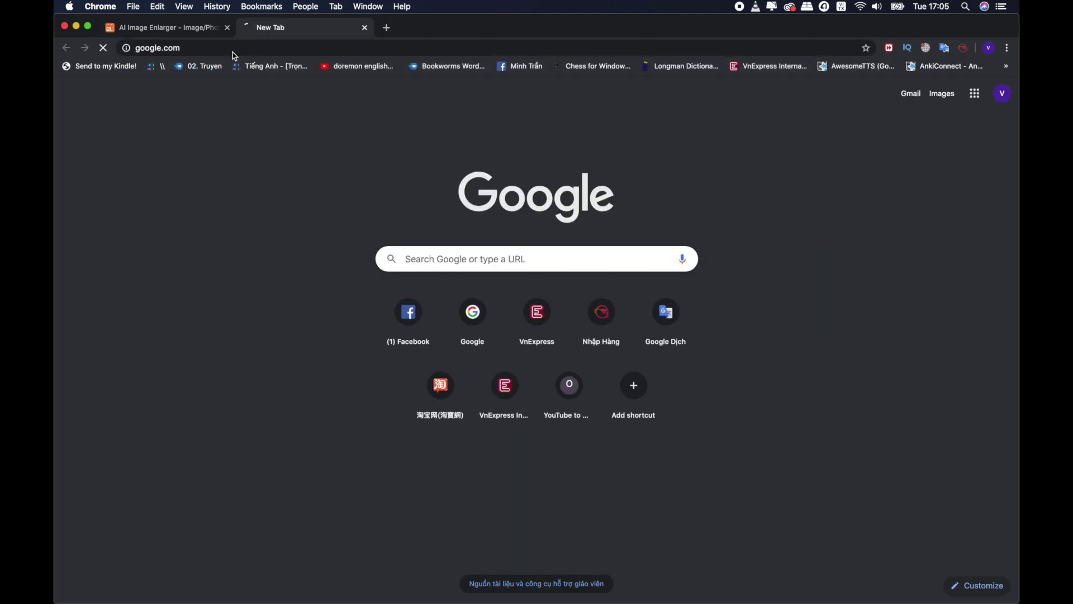
left_click(524, 253)
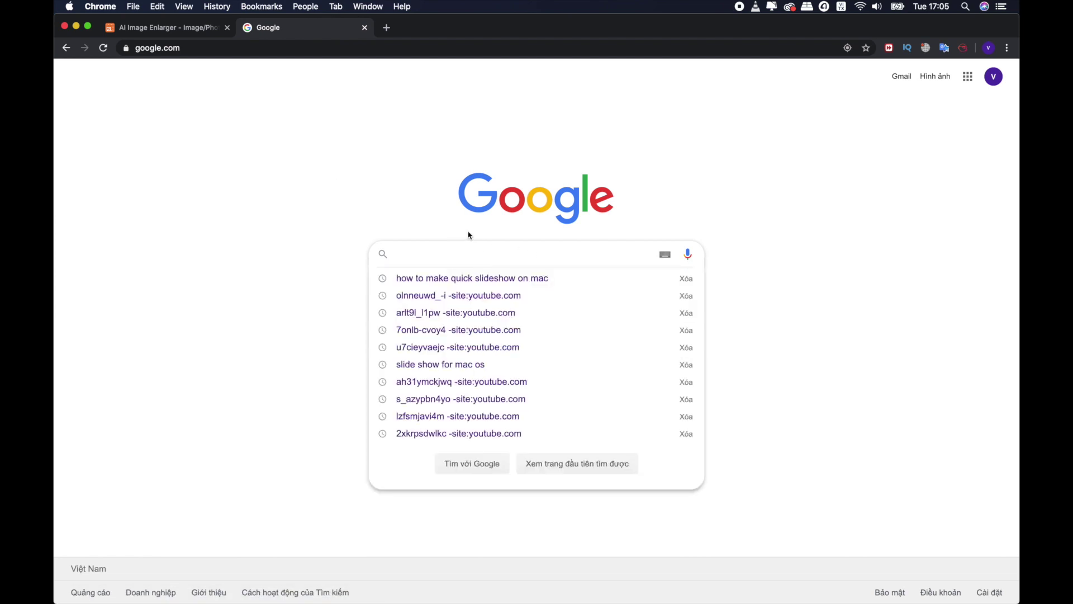
type("girl")
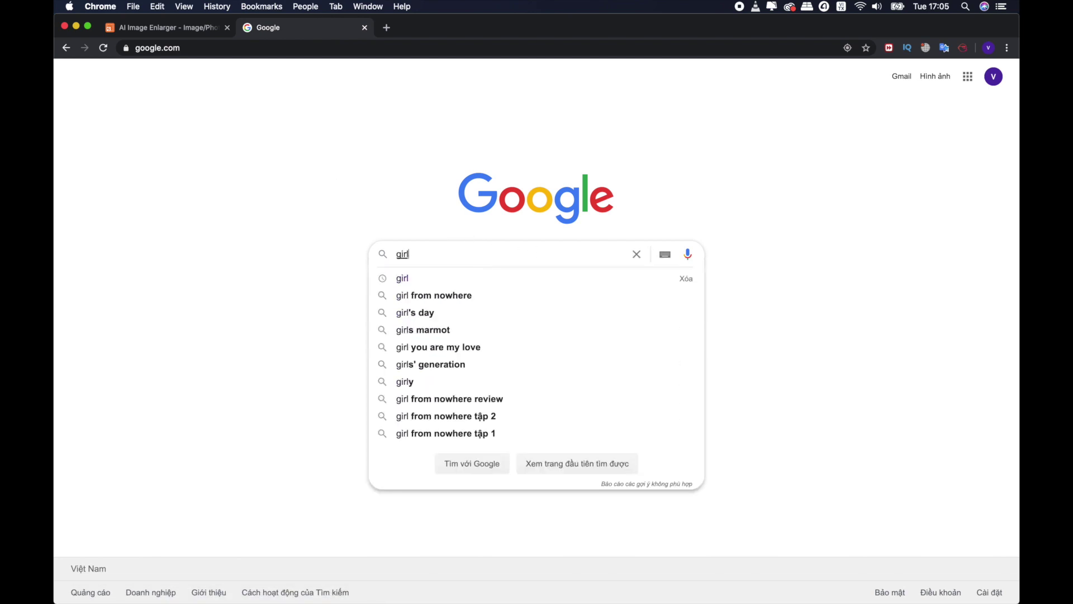
key("BackSpace")
key("BackSpace")
key("BackSpace")
key("BackSpace")
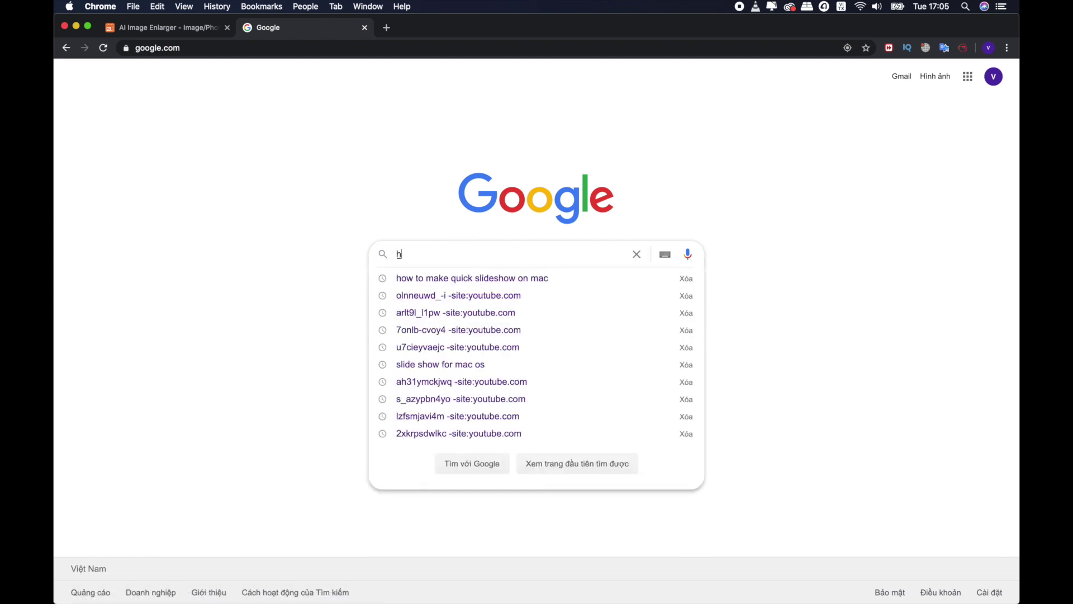
type("hot girl")
key("Return")
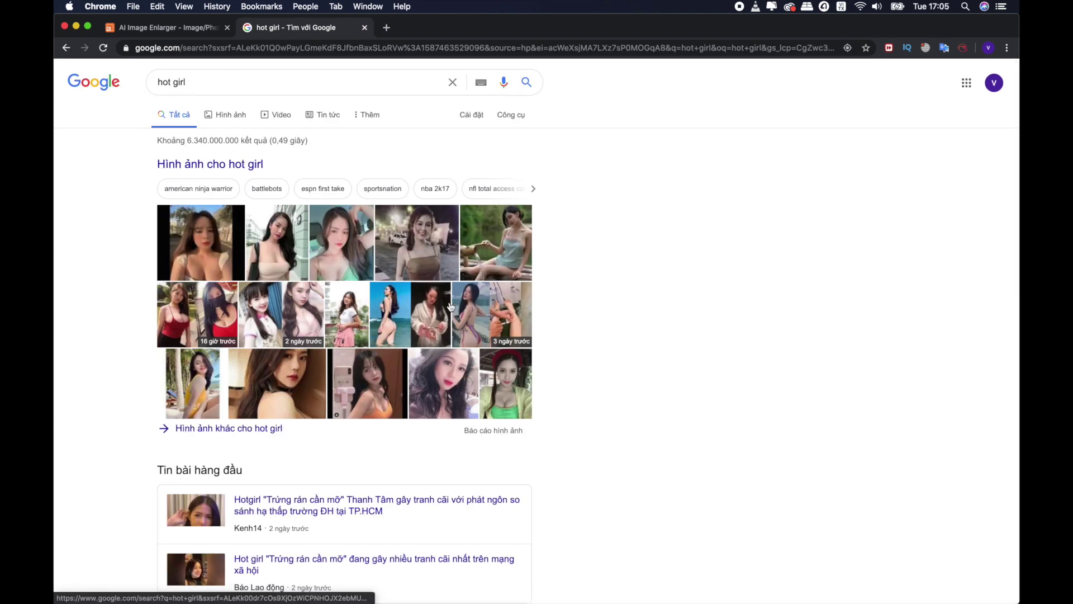
Step: Switch to the Images results for 'hot girl'
scroll(477, 316, "down", 5)
scroll(475, 315, "up", 5)
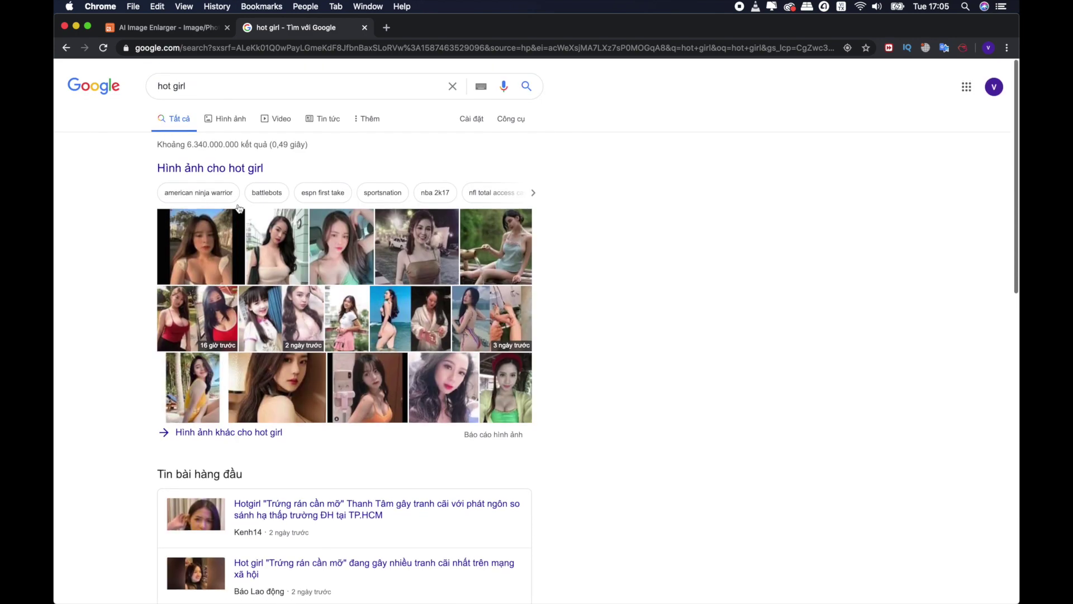
left_click(225, 115)
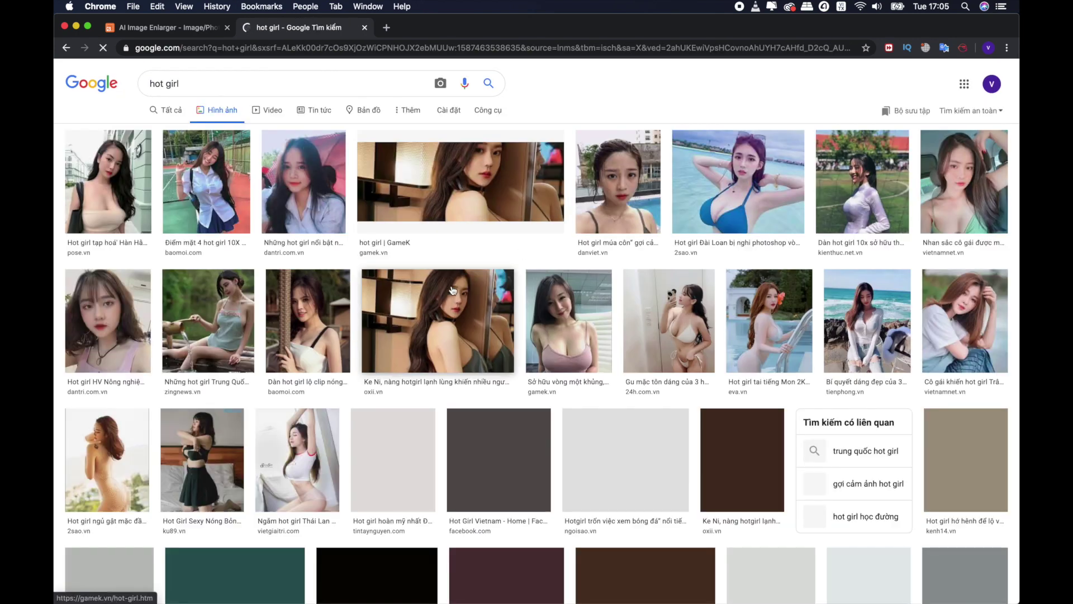
Step: Preview the bathtub photo and save it as a JPEG into the convert folder
scroll(446, 299, "down", 5)
scroll(446, 299, "down", 5)
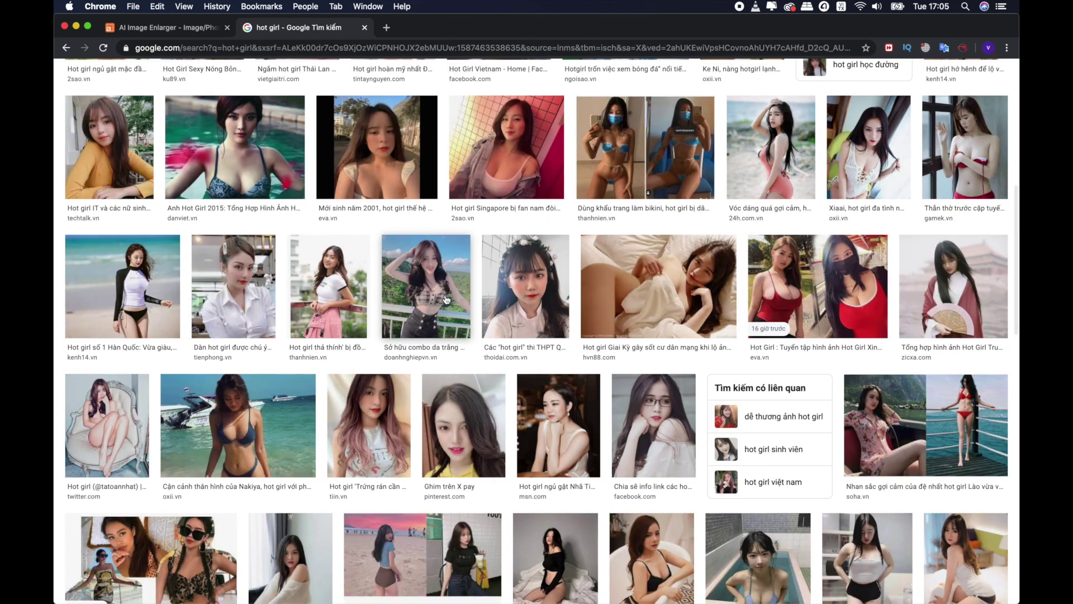
left_click(343, 290)
right_click(840, 230)
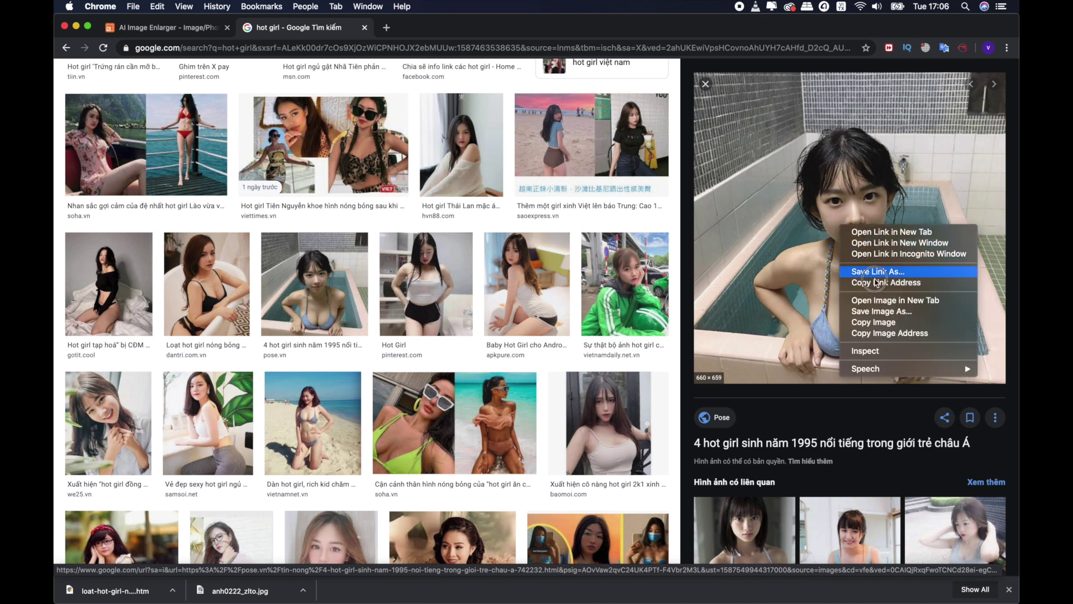
left_click(881, 312)
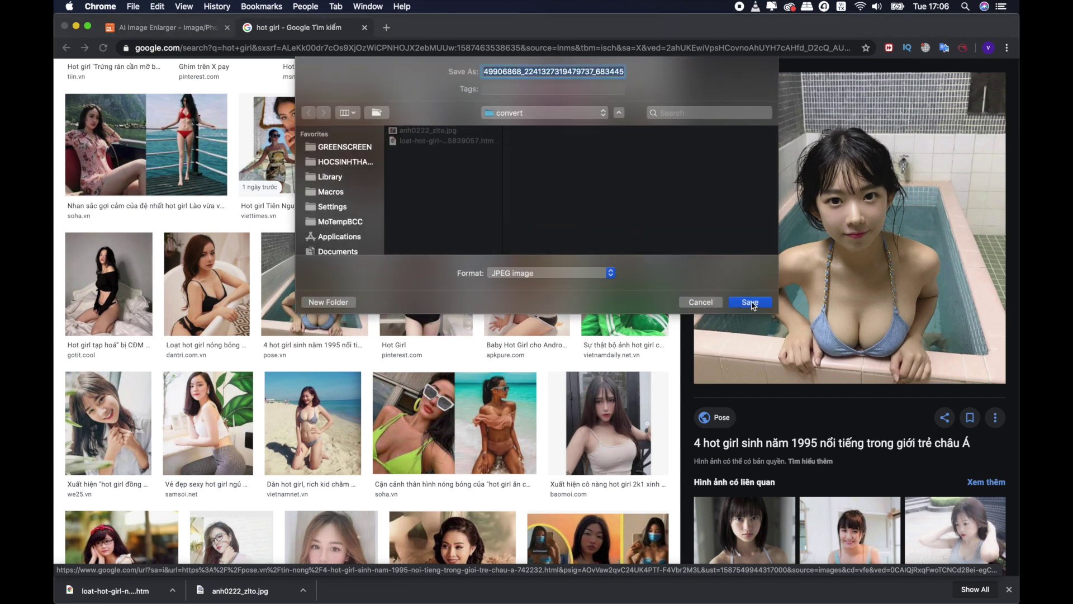
left_click(749, 302)
scroll(479, 250, "down", 3)
Step: Scroll through the image results and preview the soha.vn beach photo
scroll(480, 250, "down", 3)
scroll(479, 250, "down", 3)
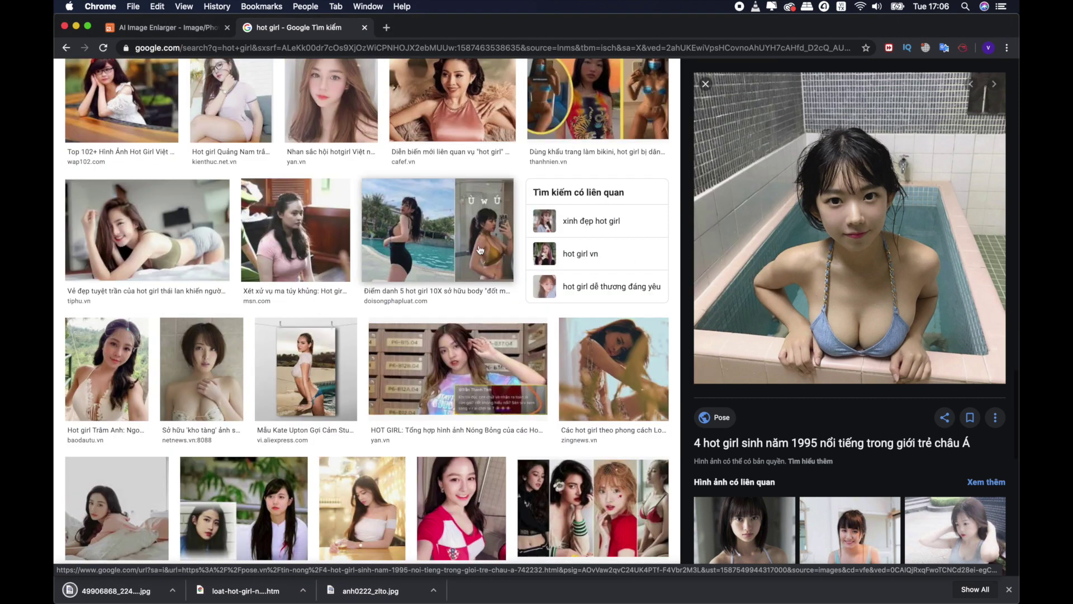
scroll(479, 250, "down", 5)
scroll(459, 246, "down", 1)
scroll(431, 239, "down", 5)
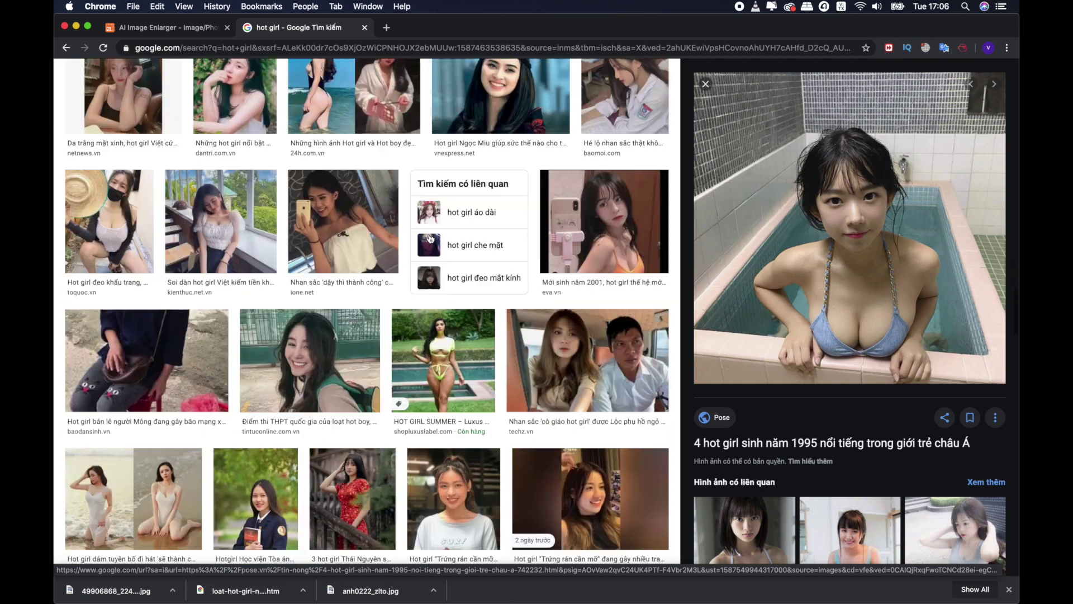
scroll(413, 240, "down", 5)
scroll(358, 243, "down", 5)
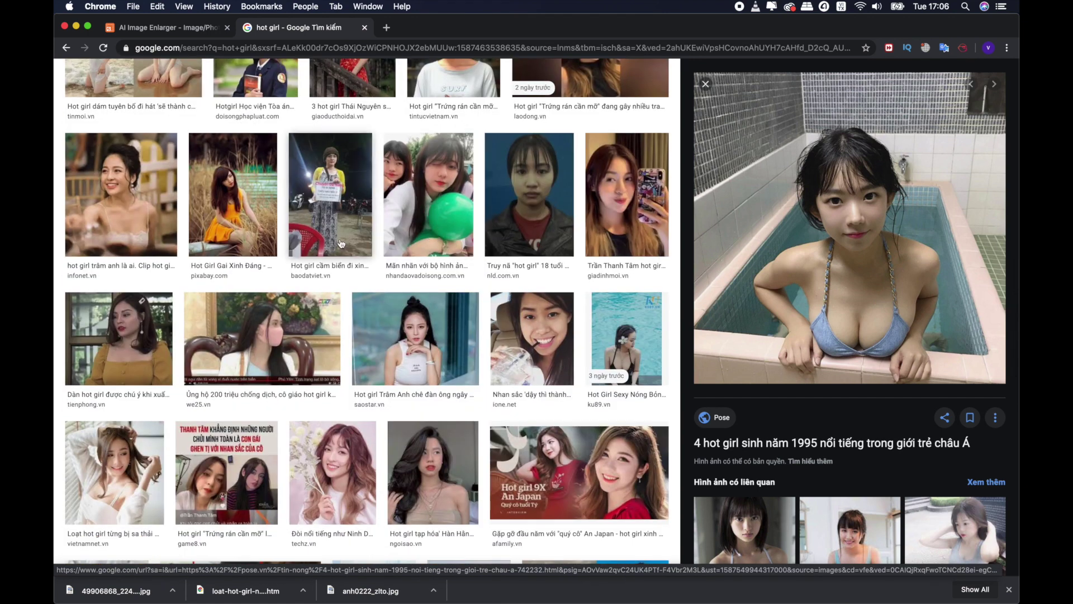
scroll(341, 244, "down", 3)
scroll(392, 259, "down", 3)
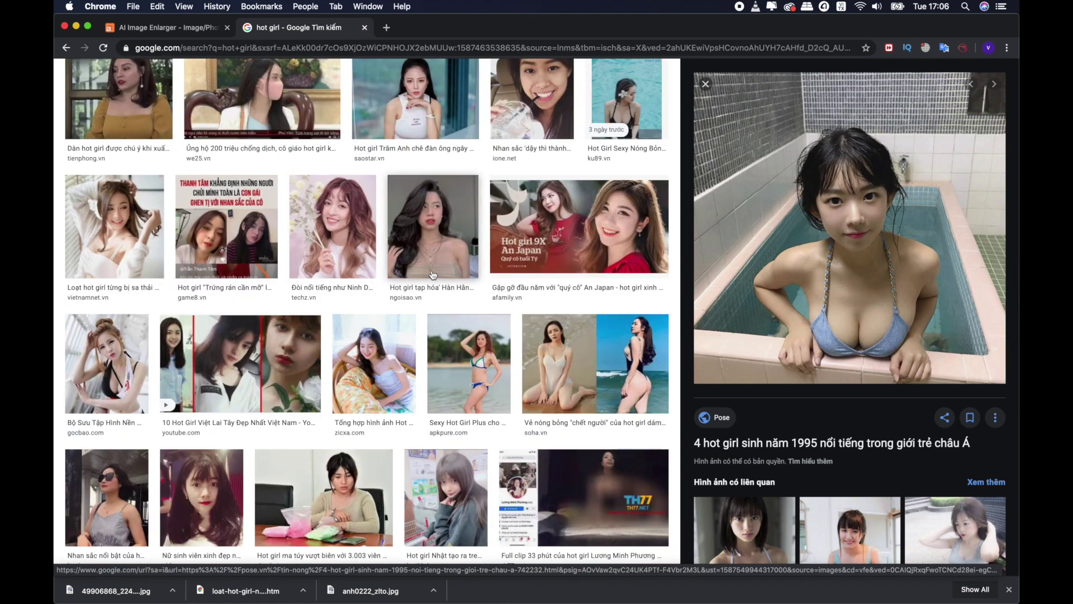
scroll(432, 275, "down", 1)
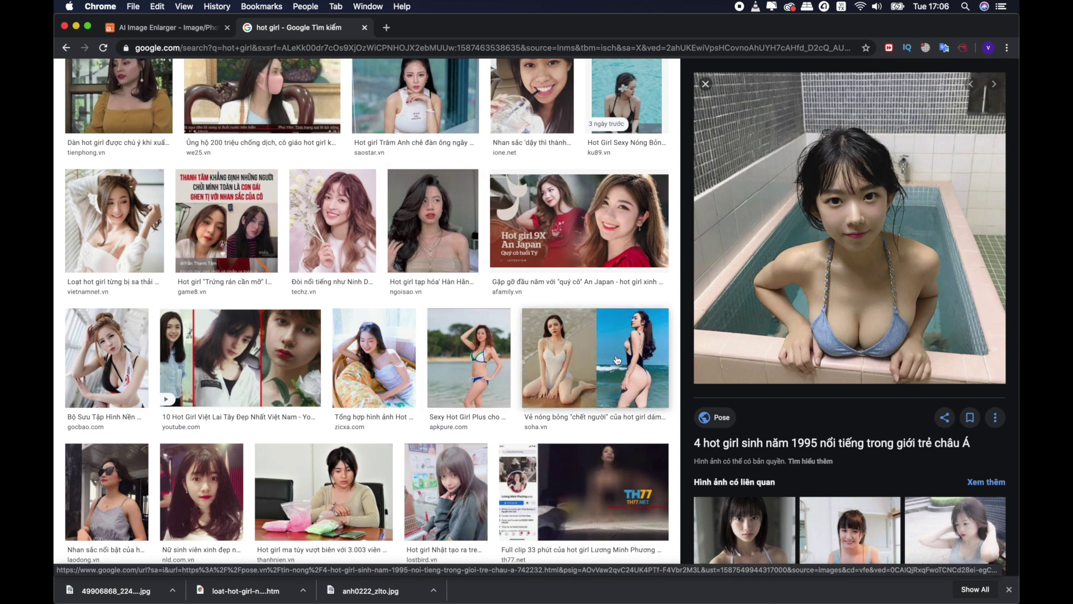
left_click(614, 361)
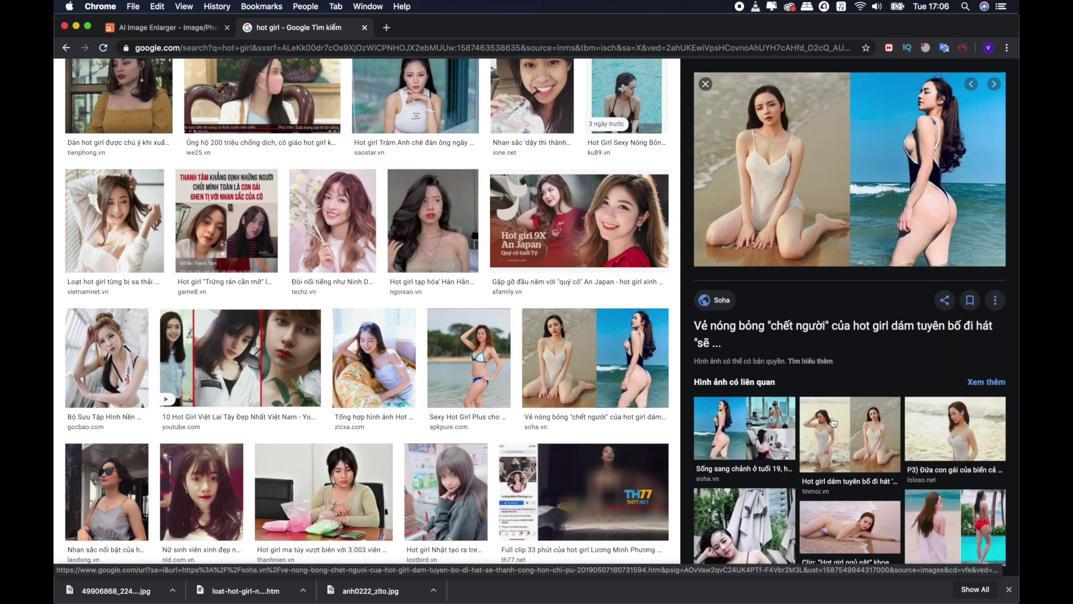
Step: Save the woman-on-bed photo as images.jpeg in the convert folder
scroll(829, 244, "down", 4)
scroll(499, 320, "down", 6)
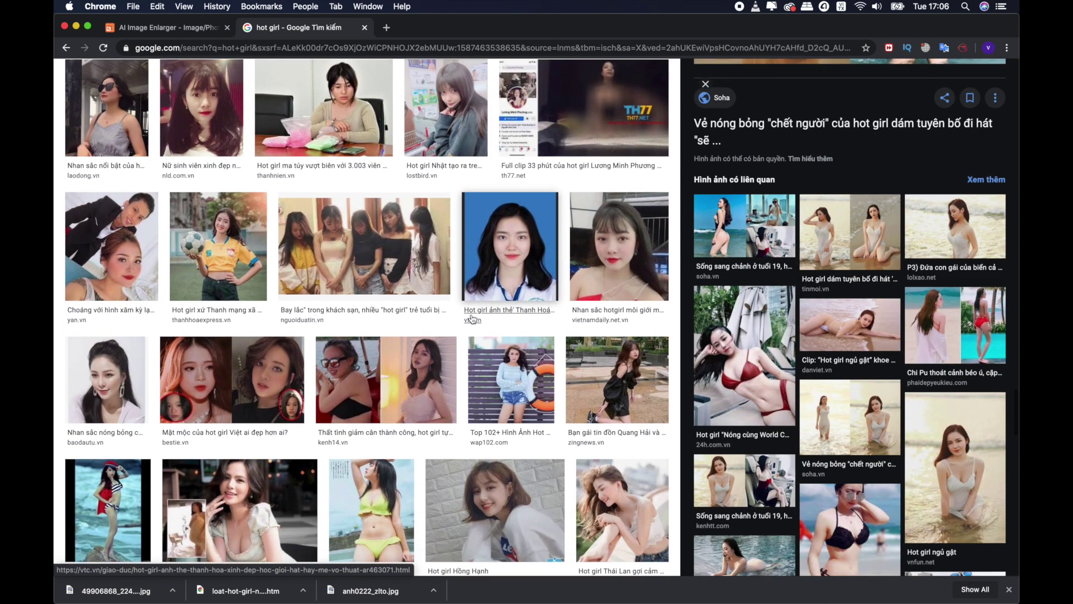
scroll(499, 319, "down", 5)
scroll(502, 291, "down", 1)
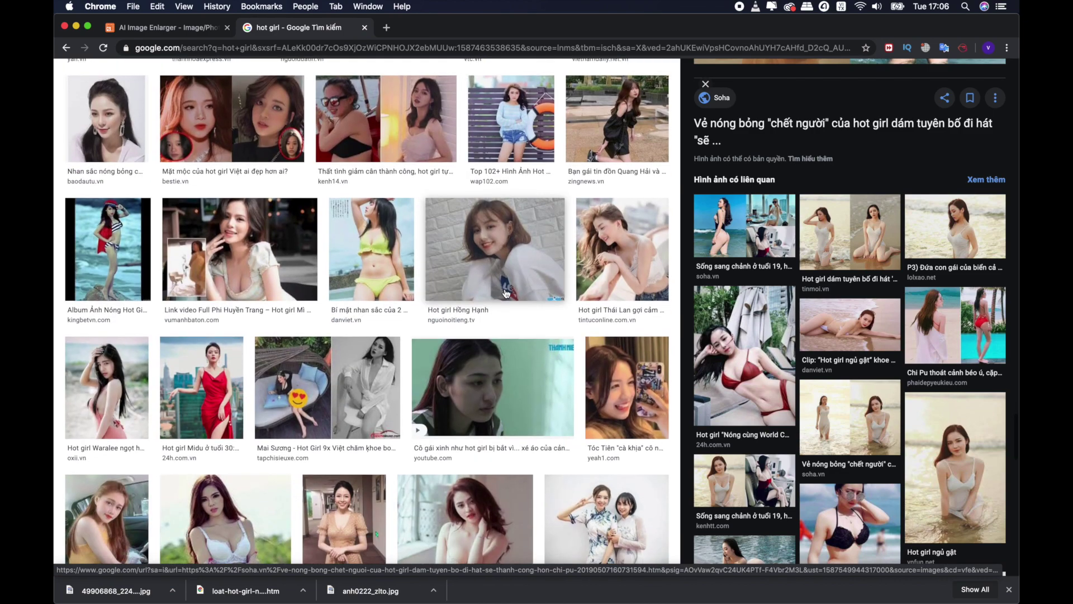
scroll(520, 297, "down", 3)
scroll(503, 290, "down", 3)
scroll(302, 253, "down", 2)
scroll(301, 253, "up", 2)
scroll(251, 313, "up", 3)
scroll(168, 391, "up", 1)
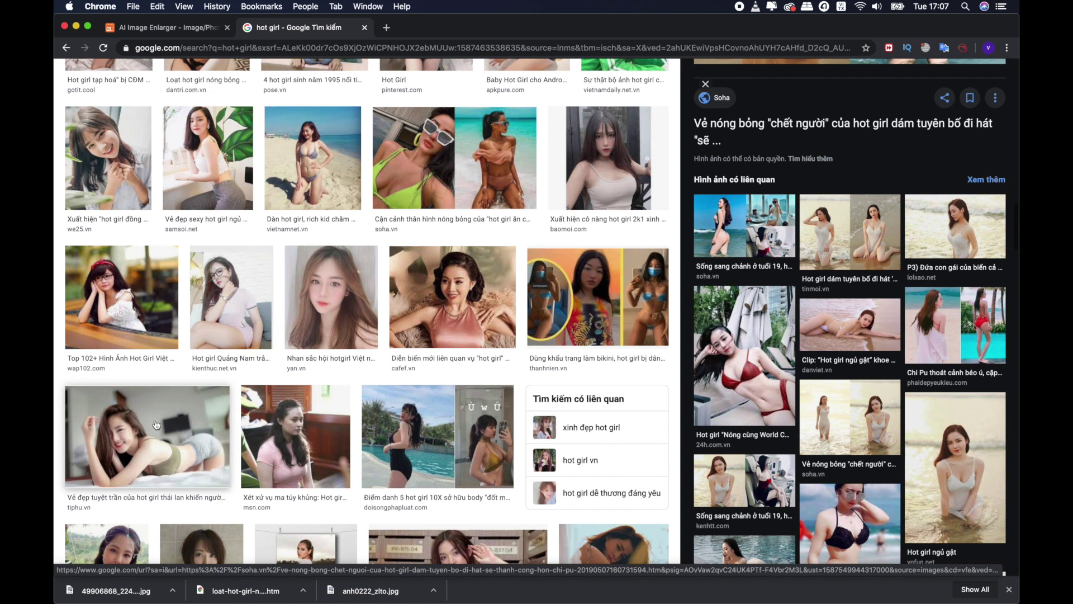
right_click(156, 408)
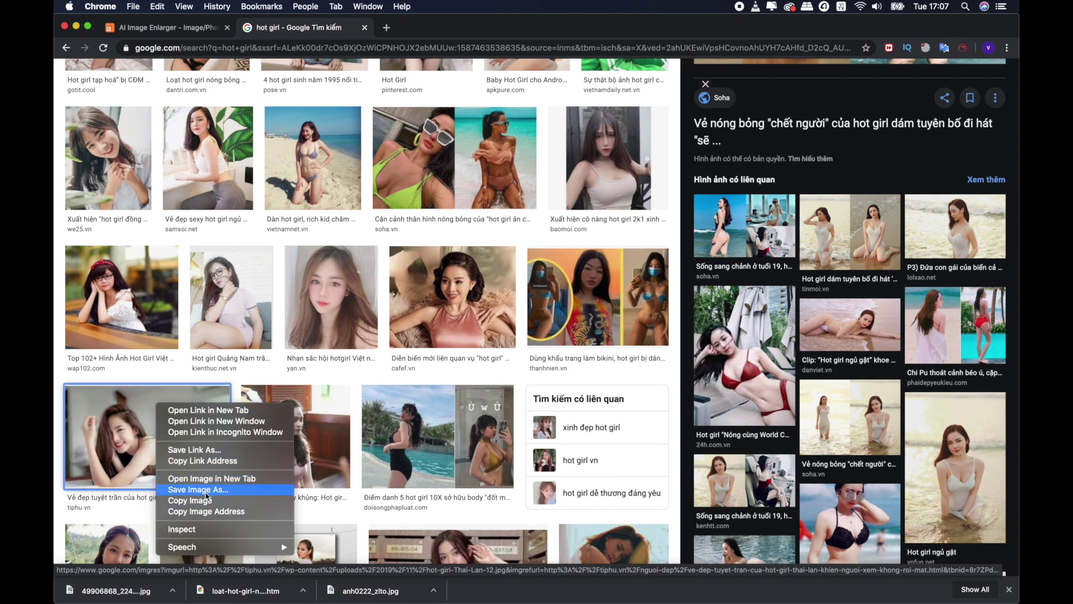
left_click(207, 489)
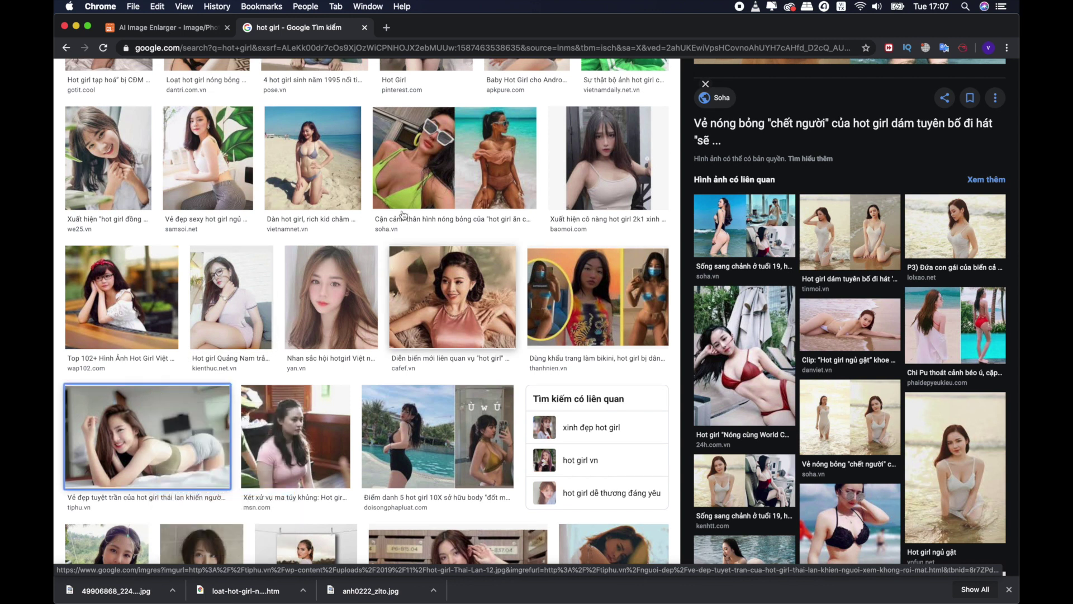
left_click(743, 301)
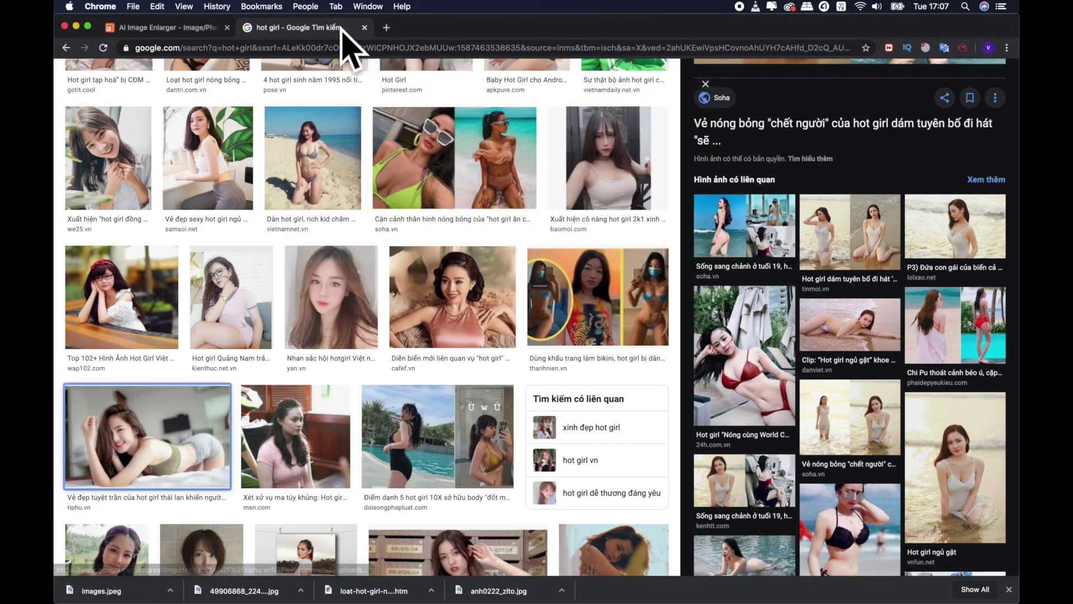
Step: Return to the image enlarger page and Quick Look the first downloaded photo
left_click(146, 27)
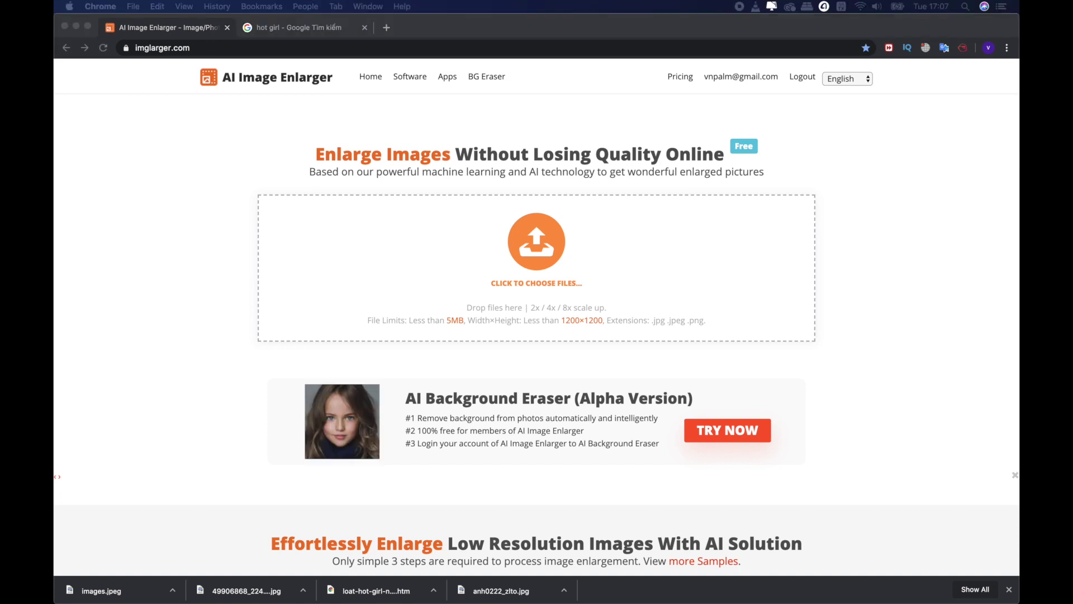
key("space")
left_click_drag(872, 106, 589, 119)
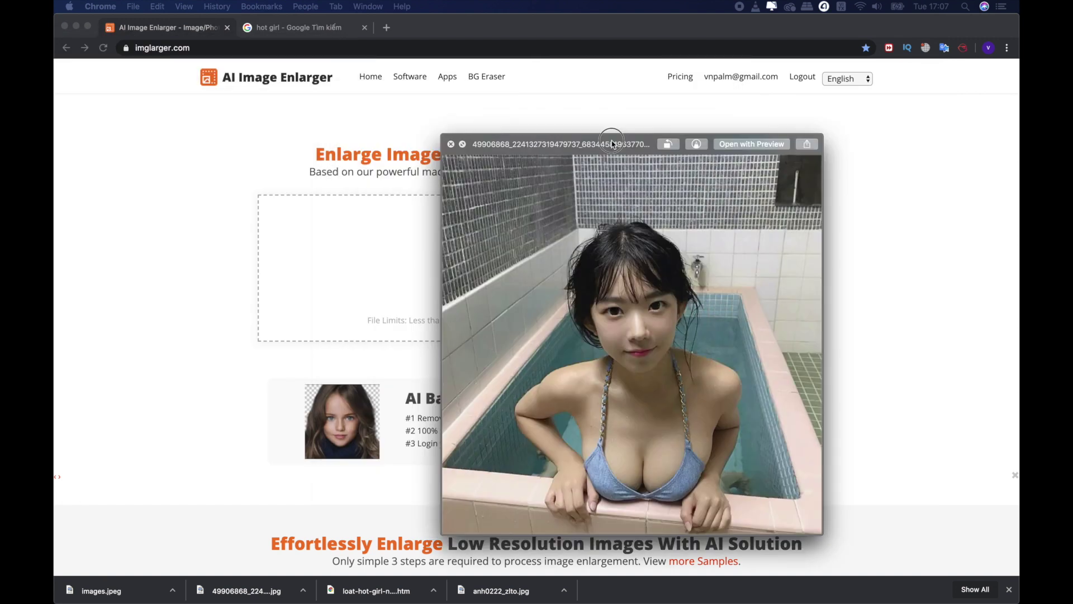
key("space")
key("space")
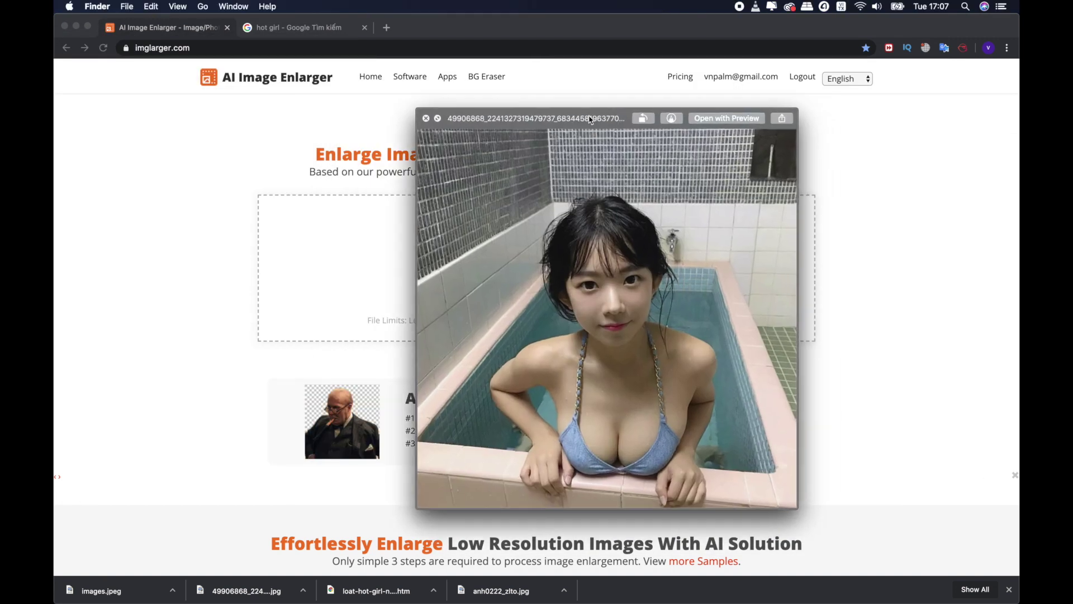
Step: Preview images.jpeg and enlarge its Quick Look window over the upload area
key("Up")
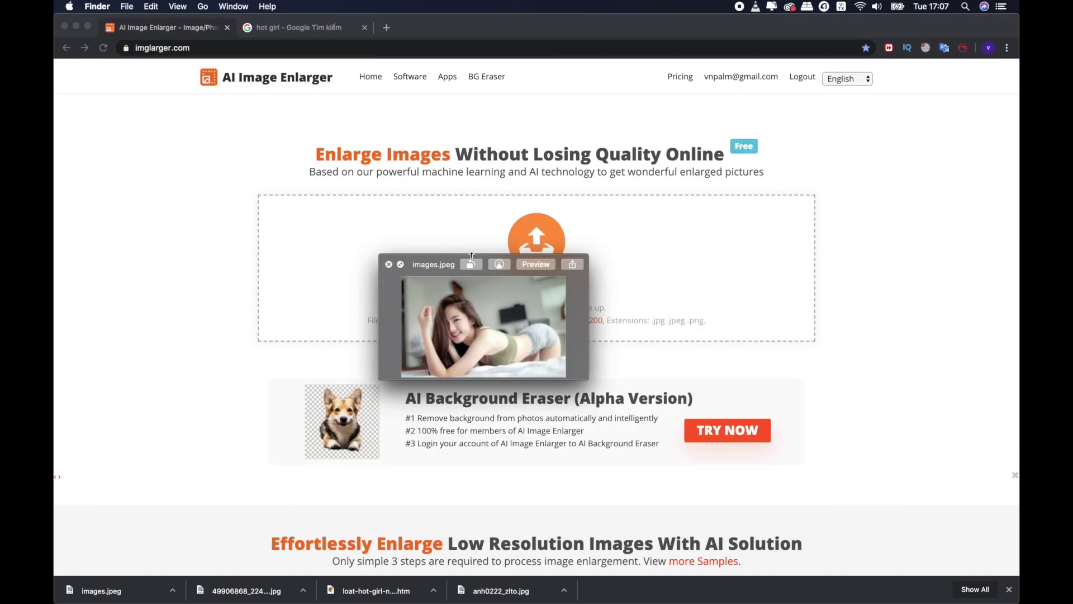
left_click_drag(432, 266, 402, 185)
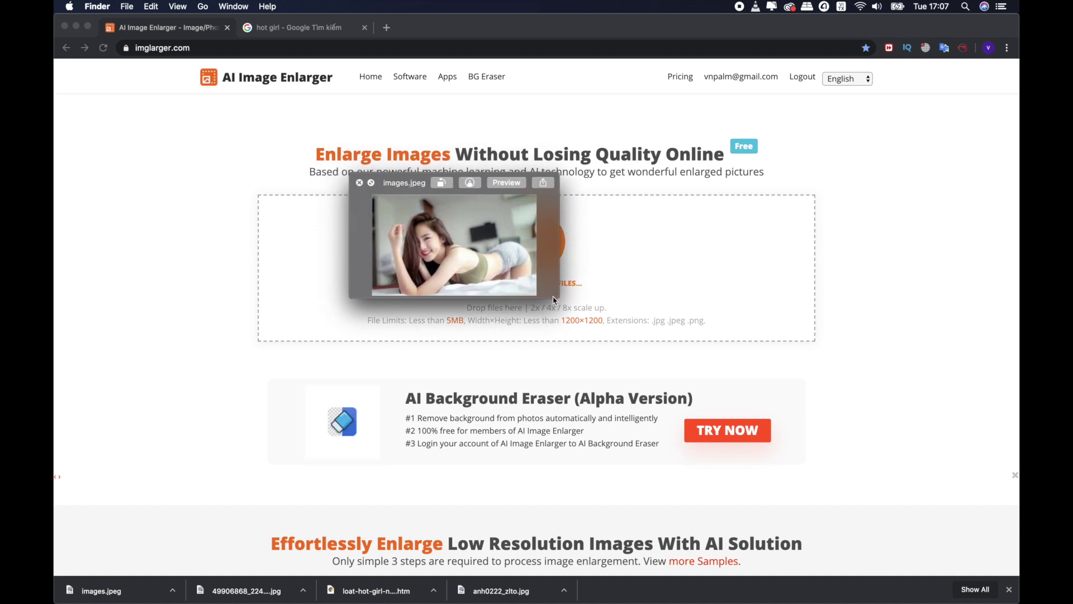
left_click_drag(559, 298, 917, 545)
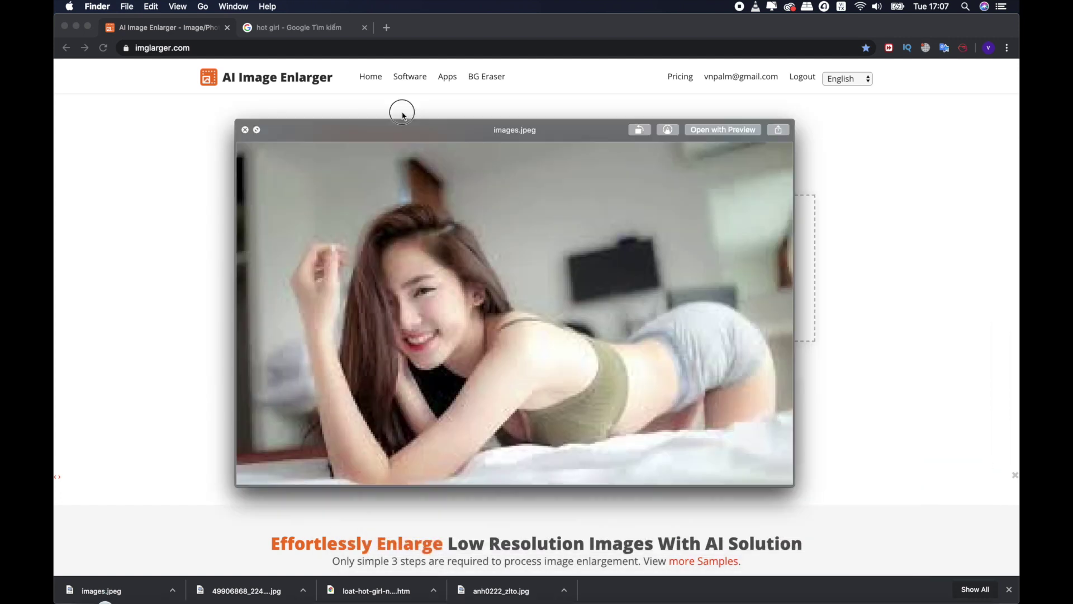
left_click_drag(402, 115, 373, 114)
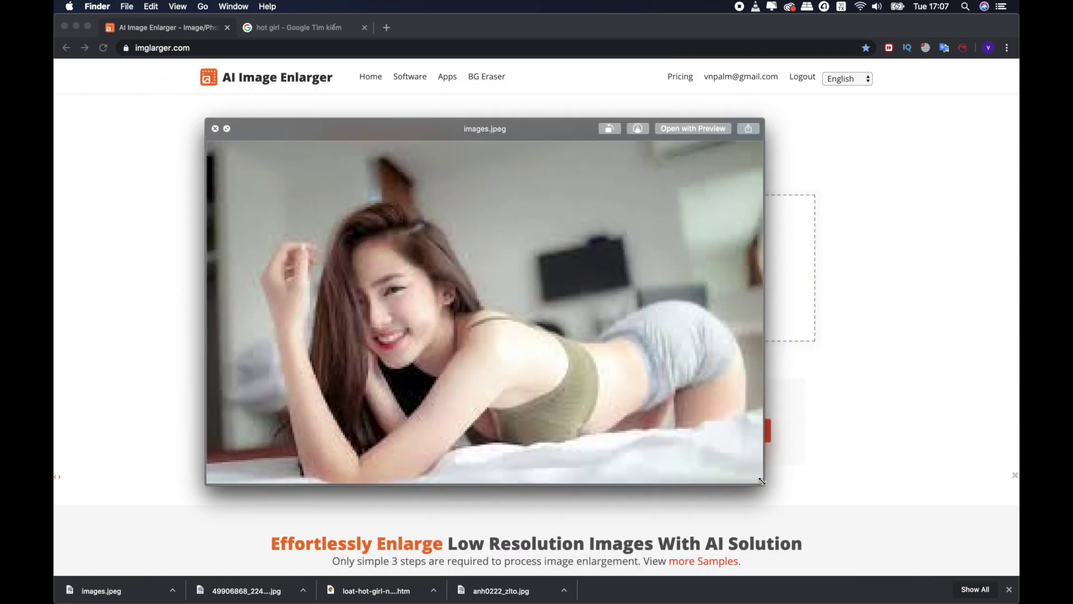
left_click_drag(762, 481, 925, 554)
left_click_drag(435, 134, 399, 101)
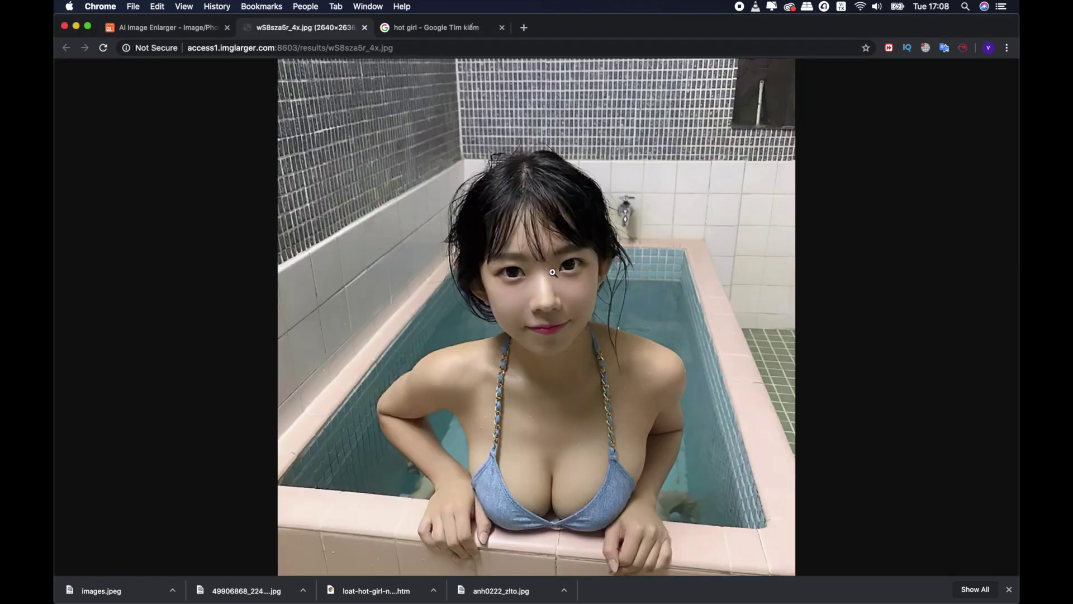
Step: Save the enlarged bathtub photo as wS8sza5r_4x.jpg
right_click(483, 175)
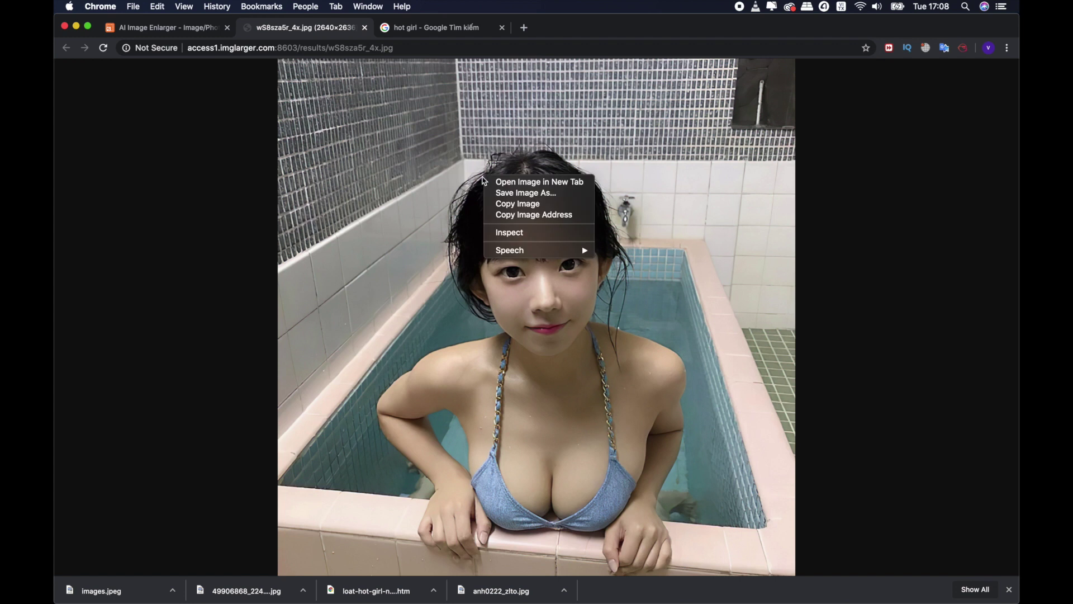
left_click(487, 187)
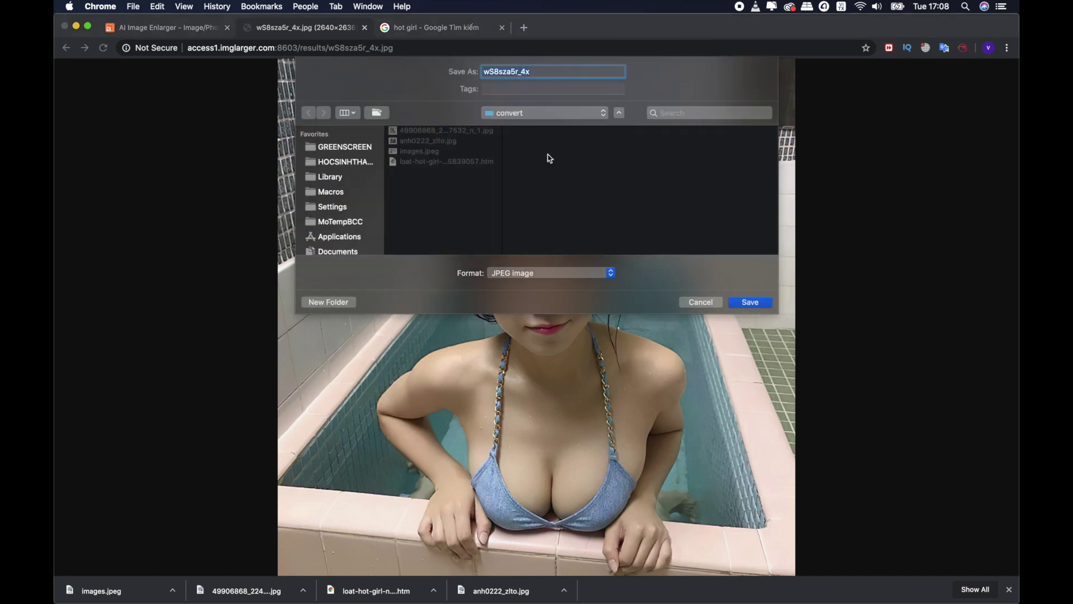
key("Return")
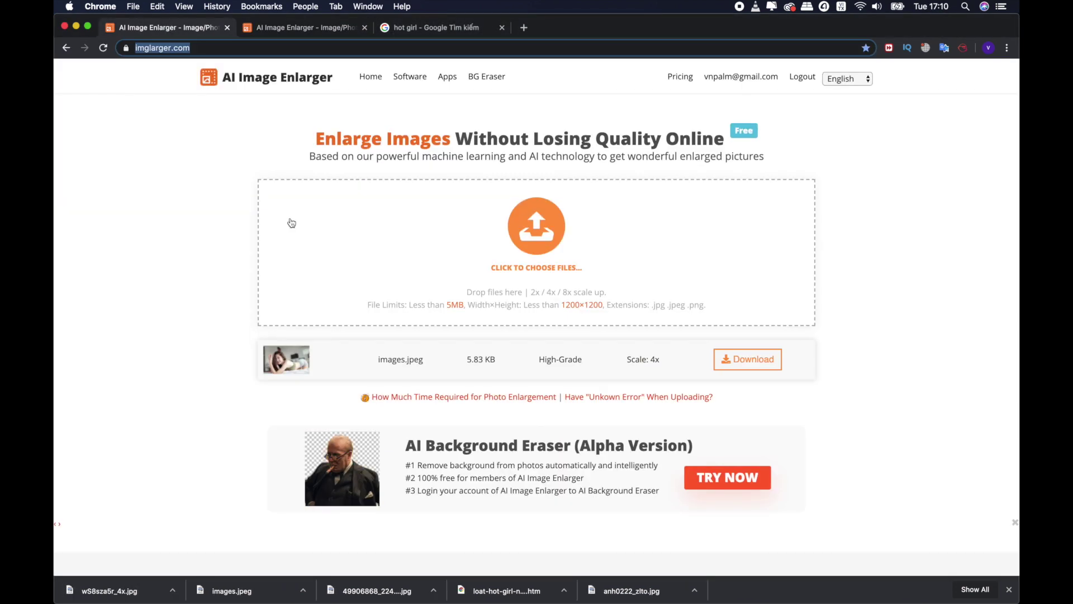
Step: Save the 4x enlargement of images.jpeg as W0q5tO8u_4x.jpg
left_click(734, 358)
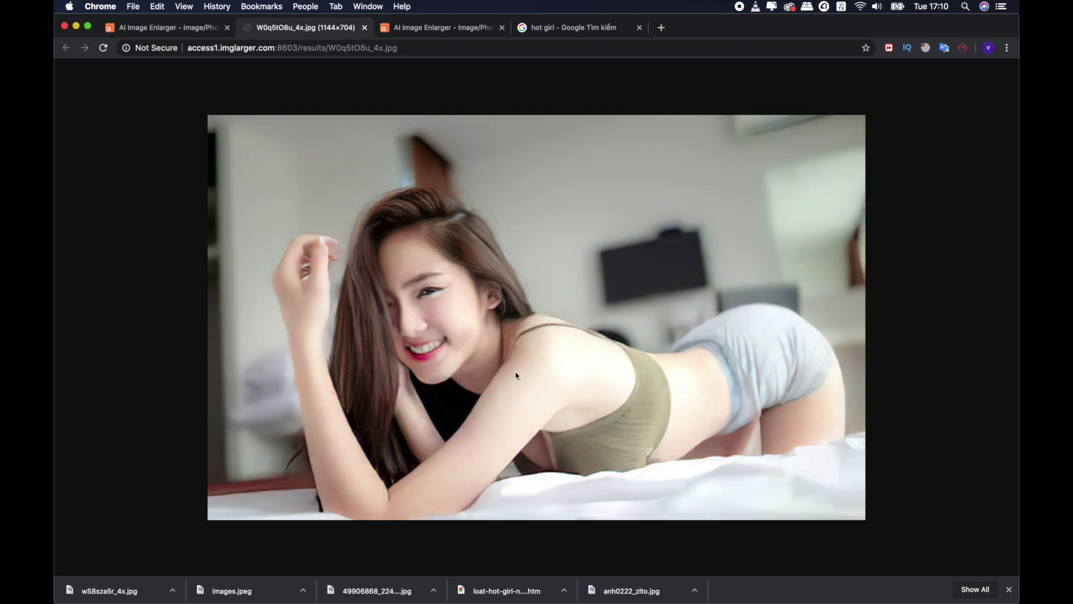
right_click(515, 374)
left_click(546, 391)
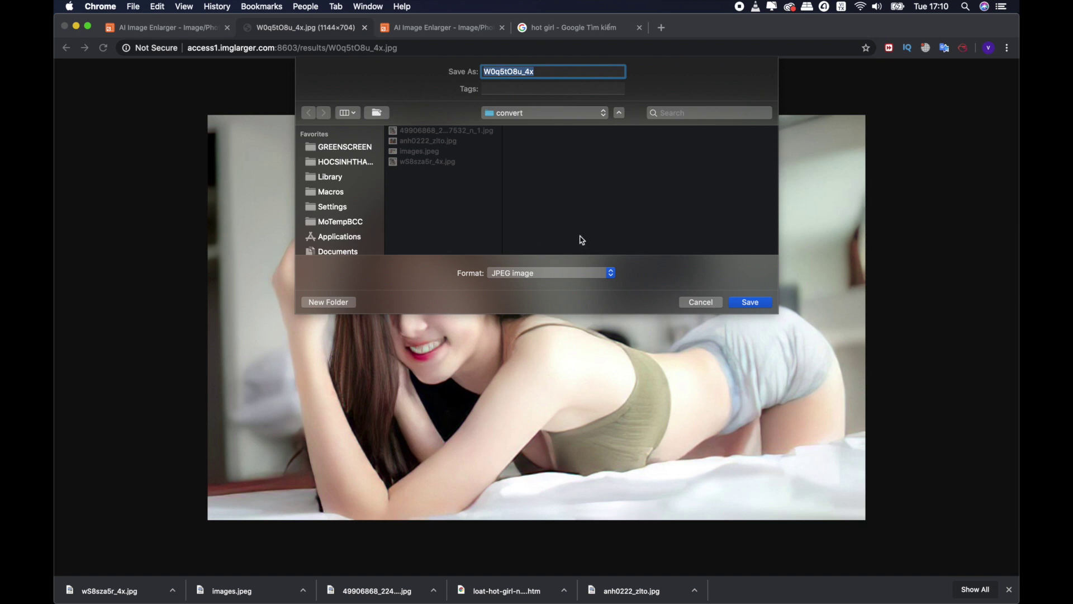
key("Return")
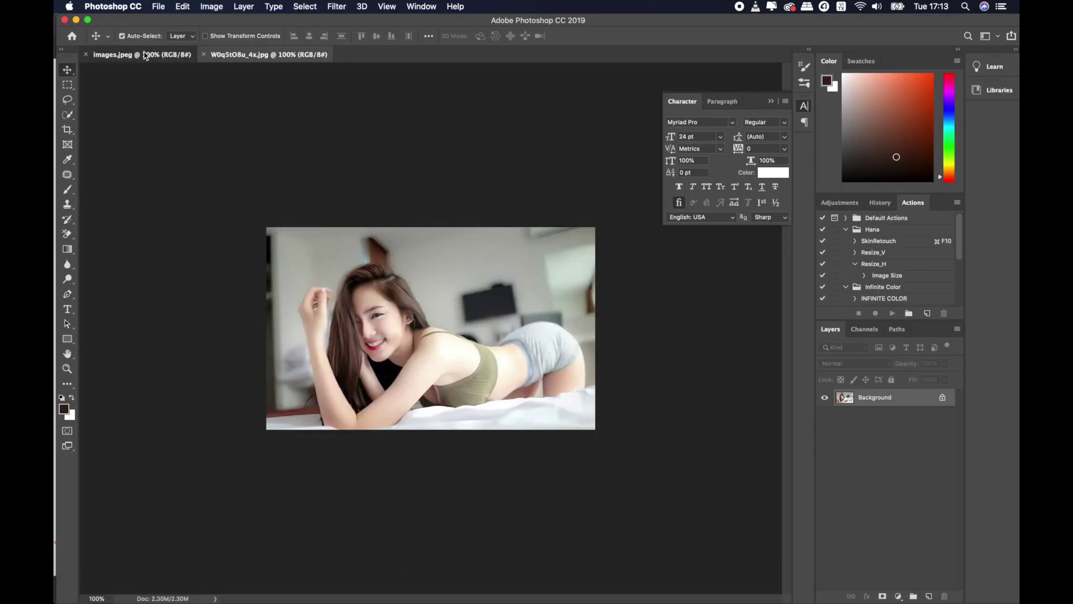
Step: Compare the original images.jpeg with the enlarged W0q5tO8u_4x.jpg document
left_click(142, 54)
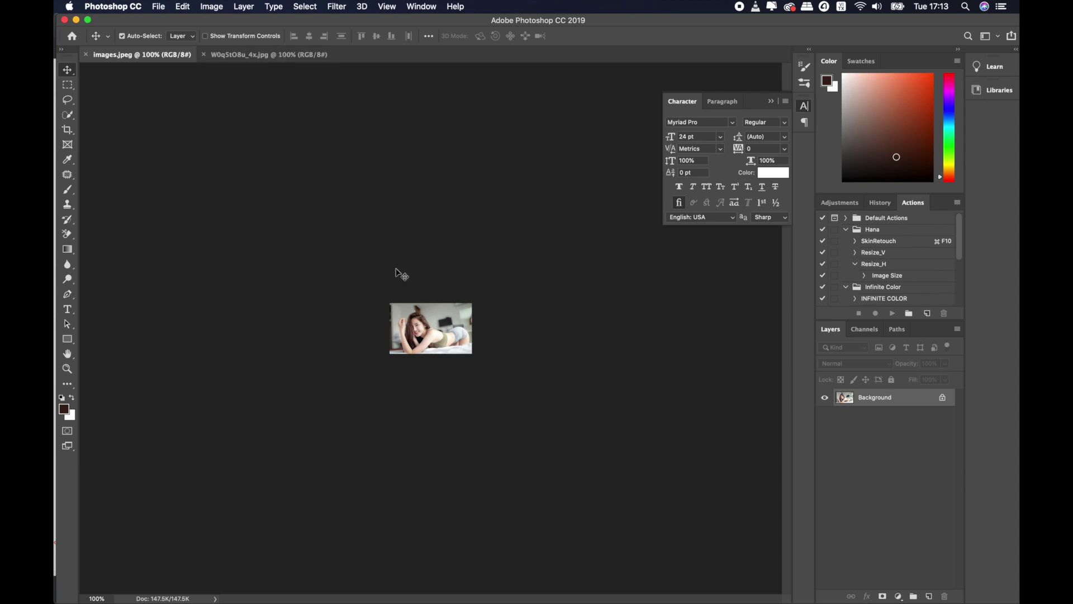
scroll(415, 329, "up", 5)
scroll(416, 329, "up", 5)
scroll(416, 329, "down", 2)
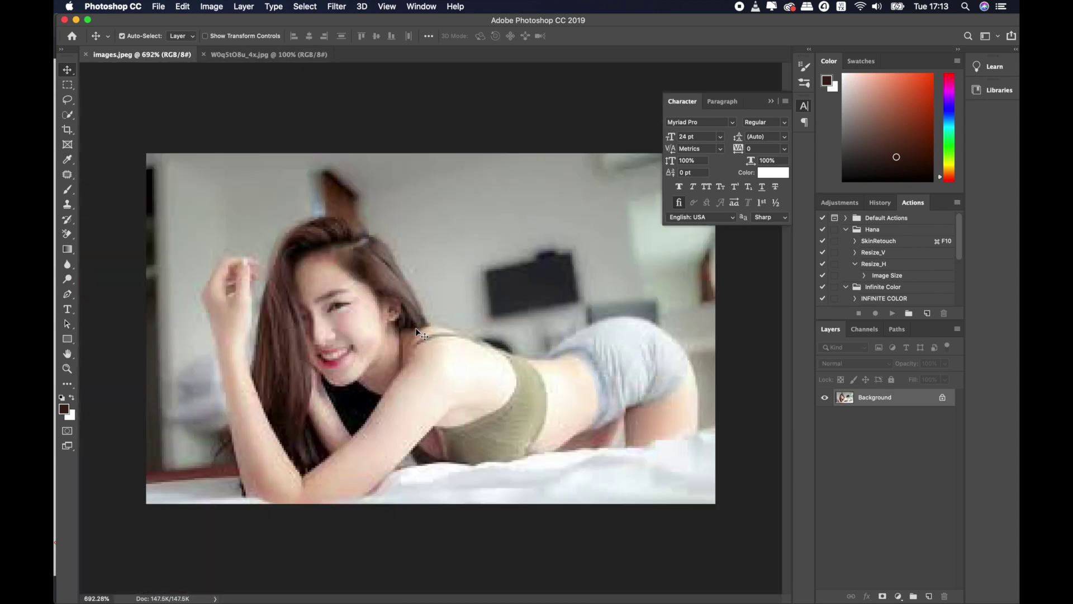
scroll(336, 323, "up", 3)
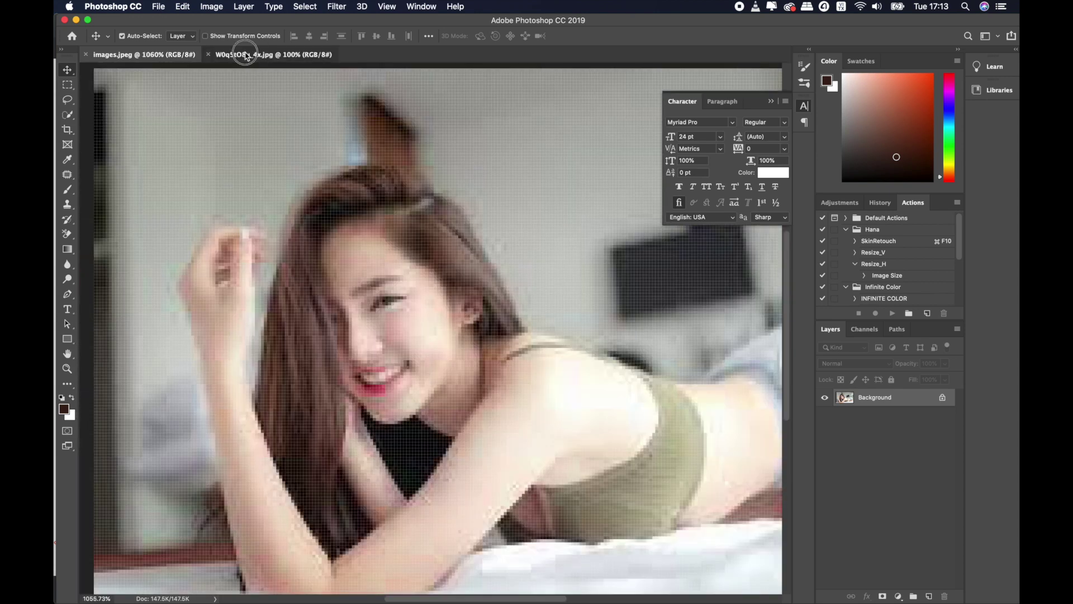
left_click(249, 55)
left_click(166, 57)
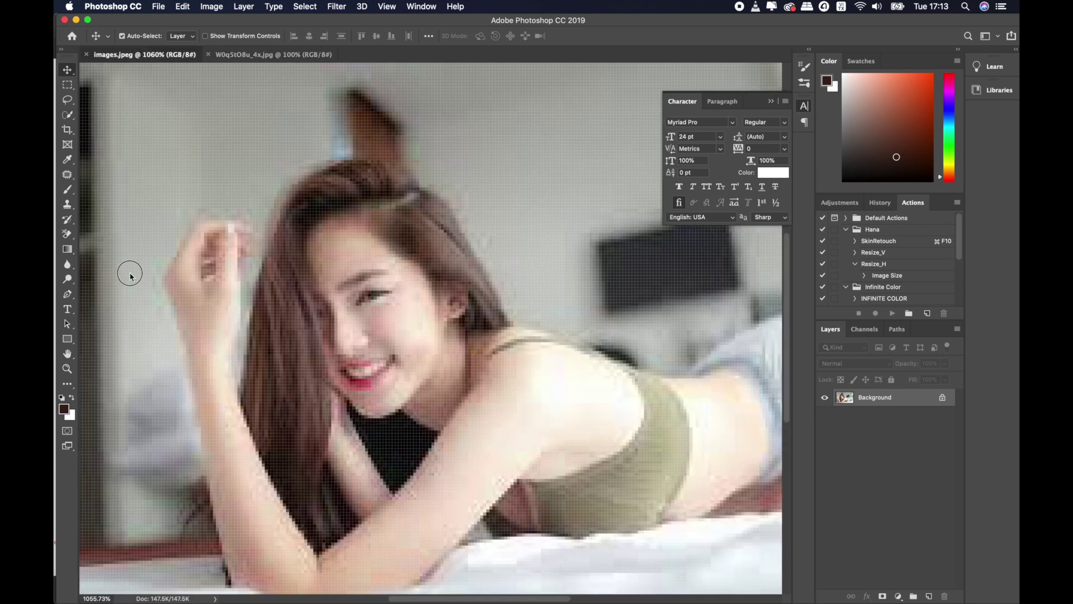
Step: Float images.jpeg and drag it onto the W0q5tO8u_4x.jpg canvas as Layer 1
left_click_drag(166, 56, 160, 215)
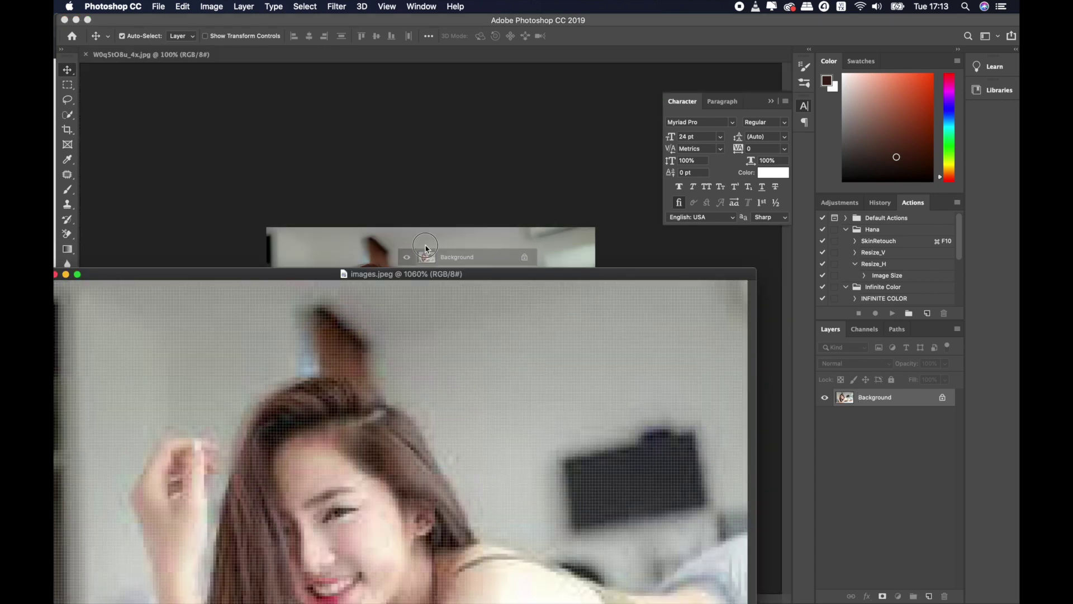
mouse_move(859, 397)
left_mouse_down()
mouse_move(398, 244)
mouse_move(232, 225)
left_mouse_up()
scroll(411, 260, "up", 3)
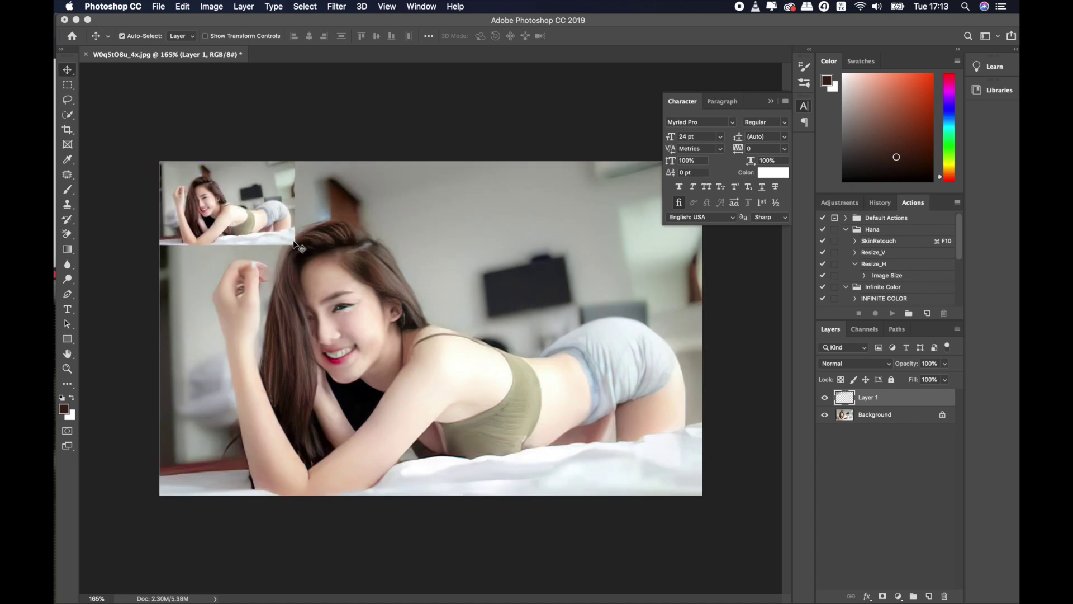
key("ctrl+t")
Step: Scale Layer 1 up to cover the whole canvas
left_click_drag(295, 244, 701, 493)
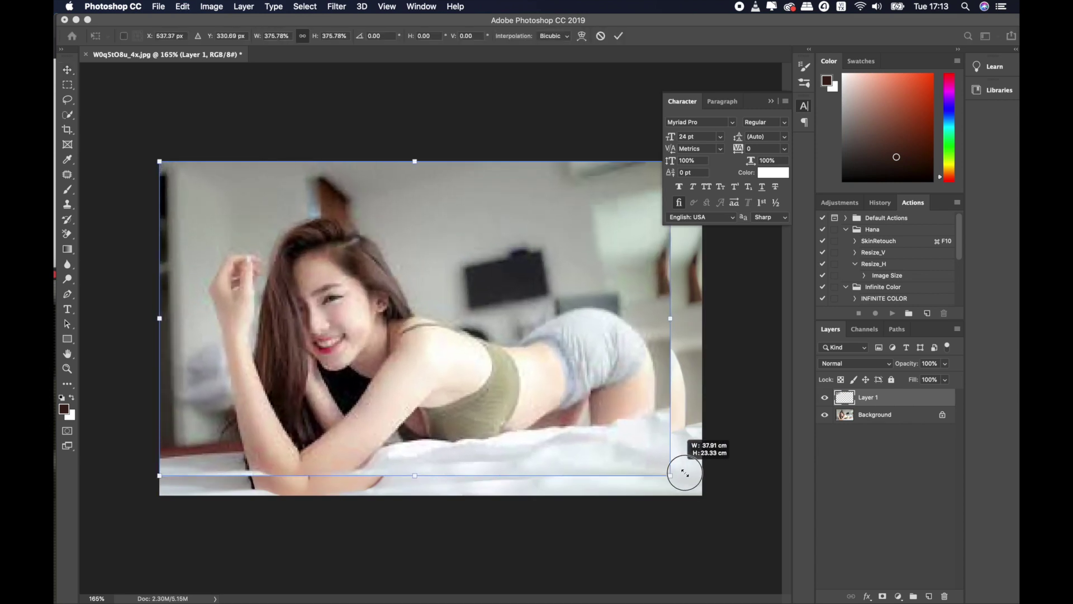
key("Return")
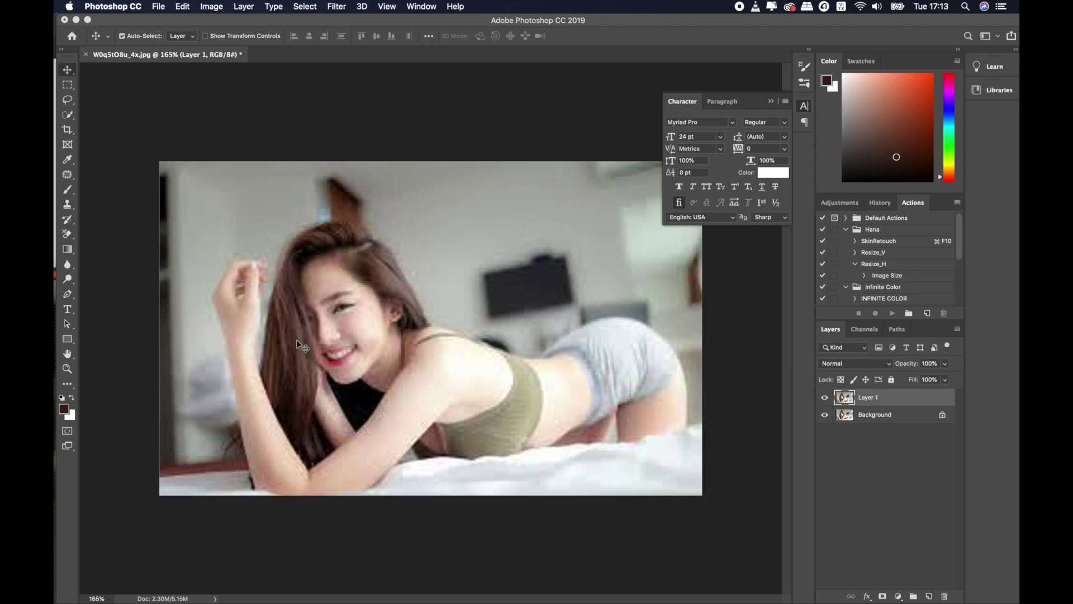
scroll(298, 345, "up", 5)
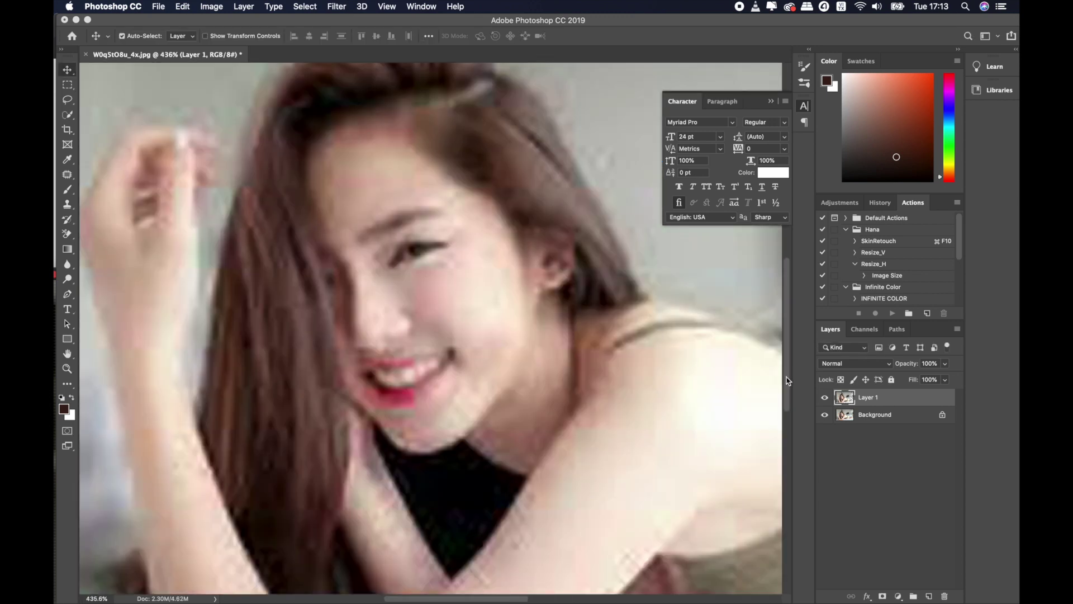
Step: Toggle Layer 1 on and off to compare the original against the enlargement
left_click(824, 398)
left_click(825, 397)
scroll(388, 270, "down", 3)
scroll(388, 269, "down", 3)
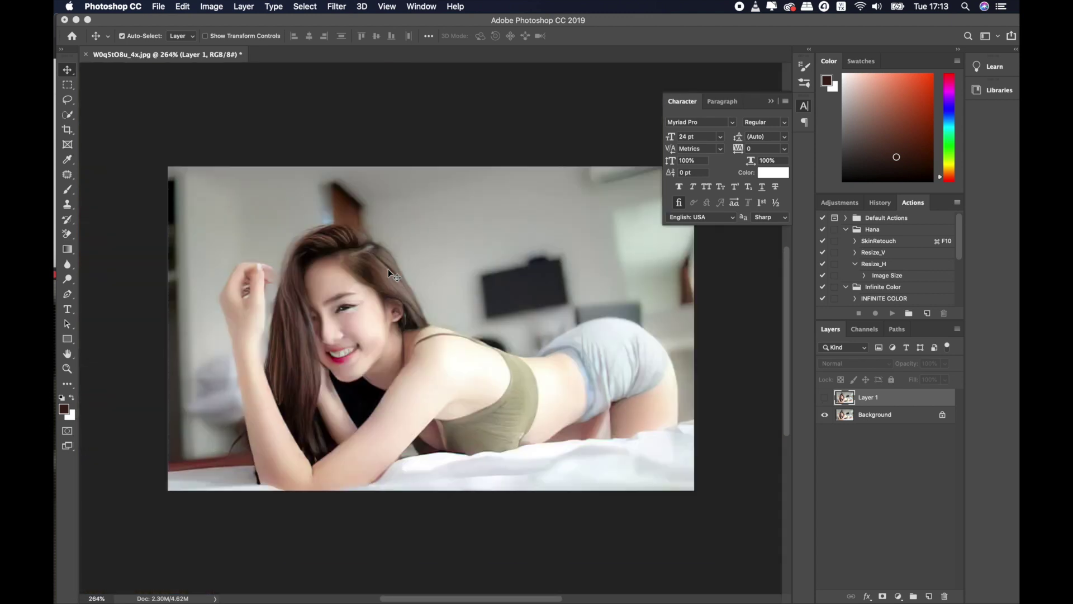
scroll(569, 359, "up", 4)
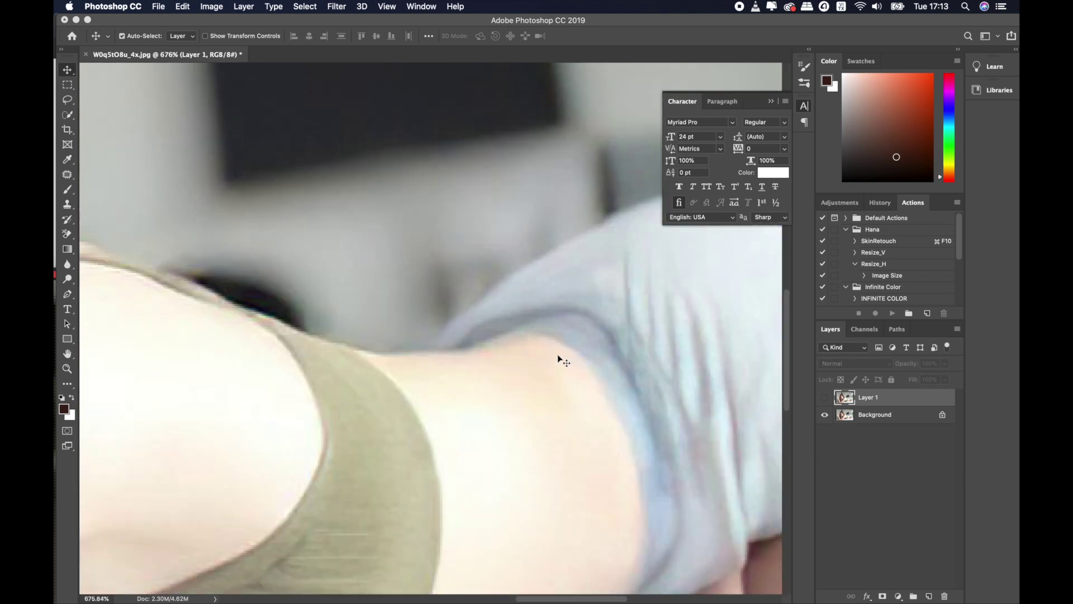
scroll(517, 344, "down", 1)
scroll(518, 344, "down", 1)
scroll(459, 330, "down", 4)
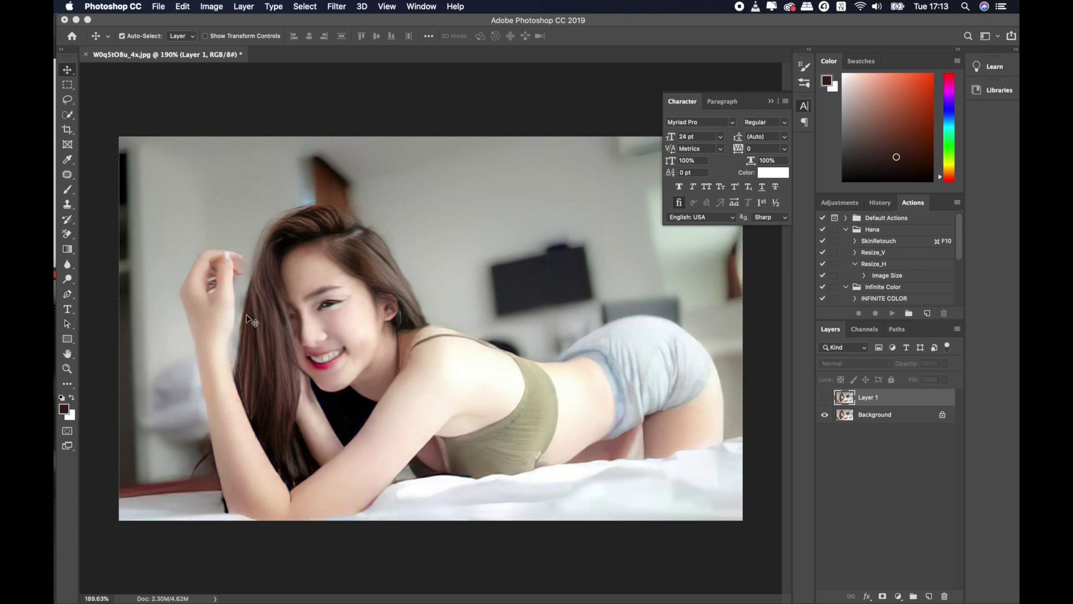
scroll(254, 322, "up", 4)
scroll(411, 334, "up", 2)
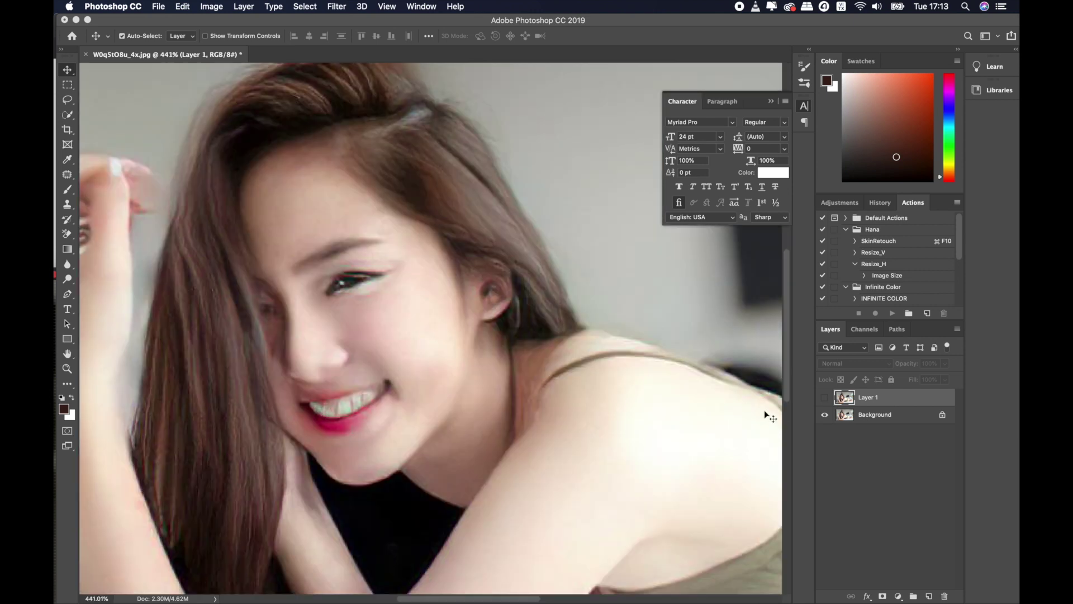
left_click(825, 397)
left_click(825, 397)
Step: Select the Background layer
scroll(434, 325, "down", 1)
left_click(871, 414)
scroll(433, 325, "down", 1)
scroll(394, 327, "down", 3)
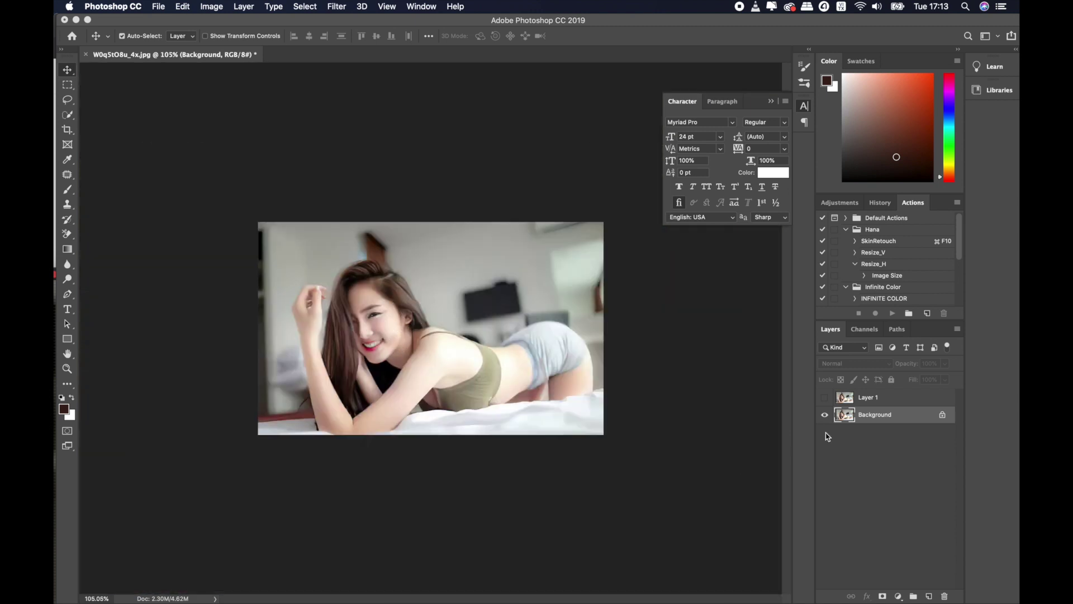
left_click(871, 402)
Step: Duplicate Layer 1, delete the original, and merge the copy down into Background
mouse_move(872, 414)
left_mouse_down()
mouse_move(857, 388)
mouse_move(866, 394)
left_mouse_up()
left_click(872, 397)
key("ctrl+j")
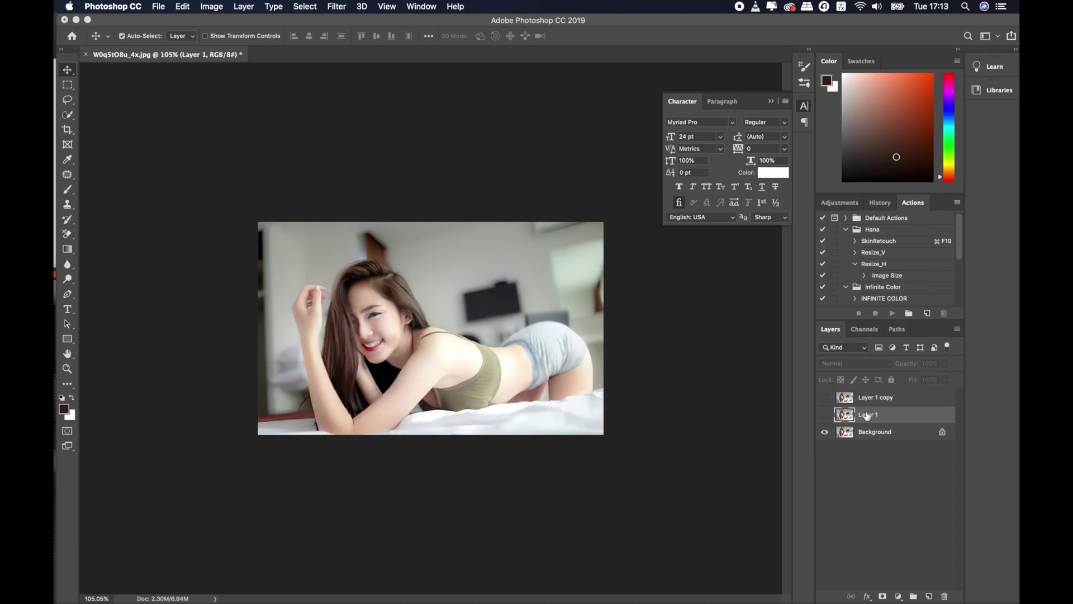
key("Delete")
left_click(824, 397)
left_click(860, 401)
key("ctrl+e")
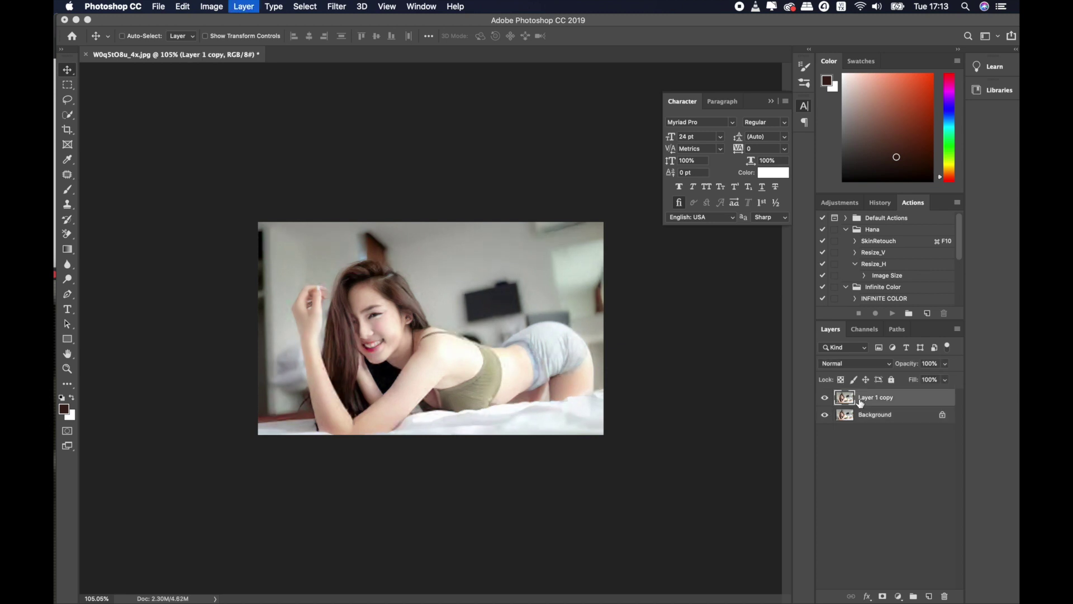
Step: Duplicate the Background and run the Resize_V action from the Hana set
key("ctrl+j")
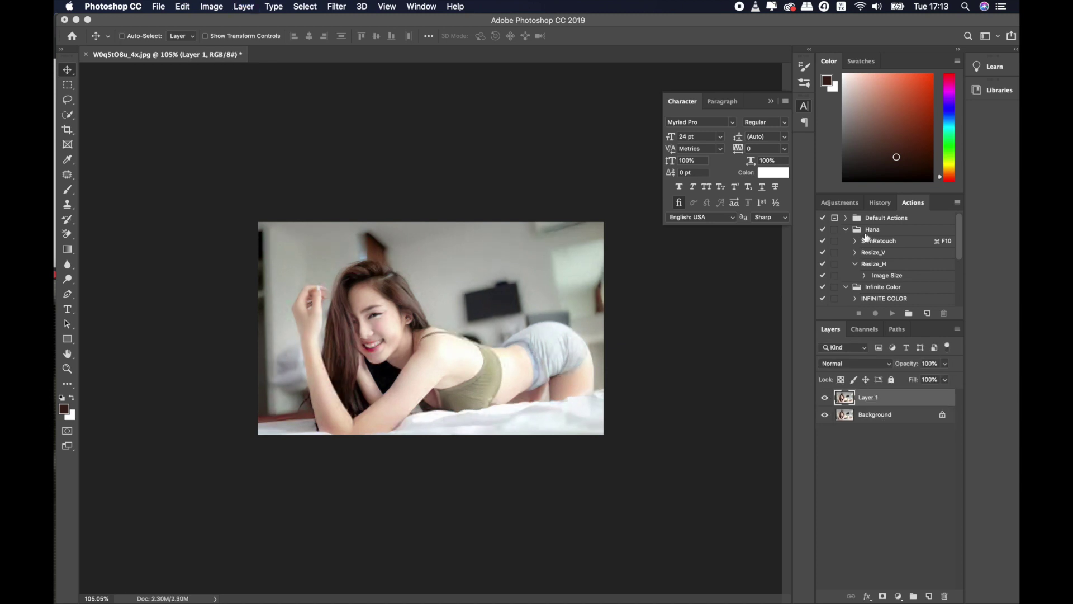
left_click(853, 234)
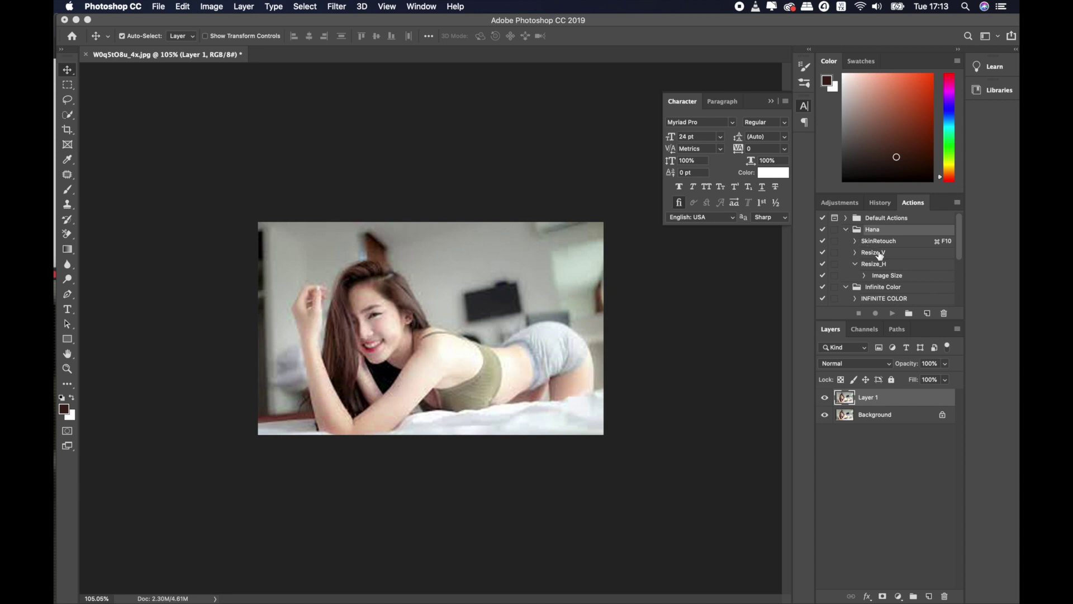
left_click(880, 253)
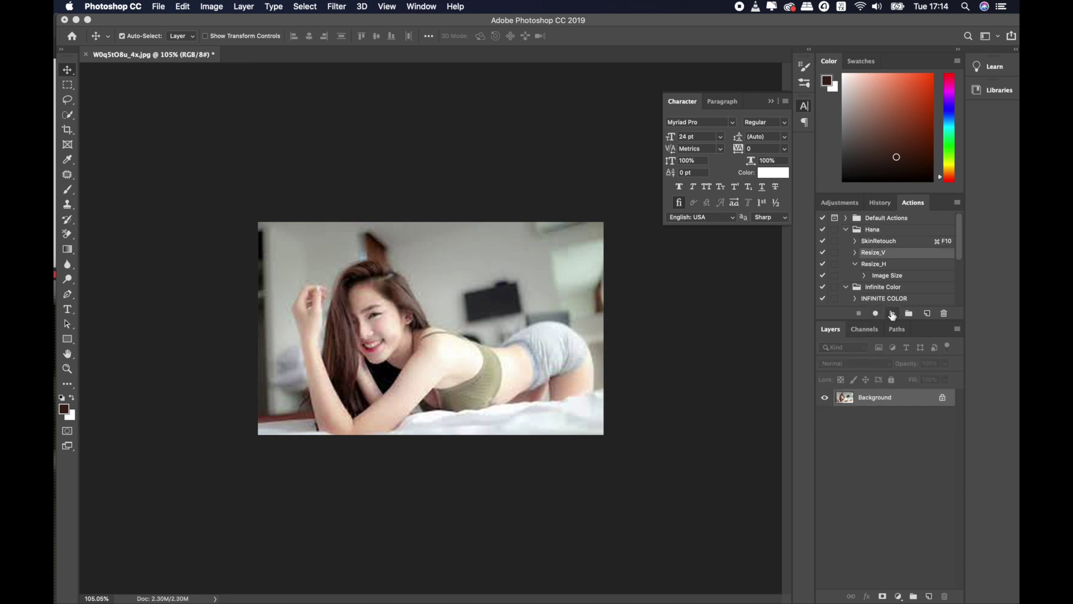
left_click(889, 314)
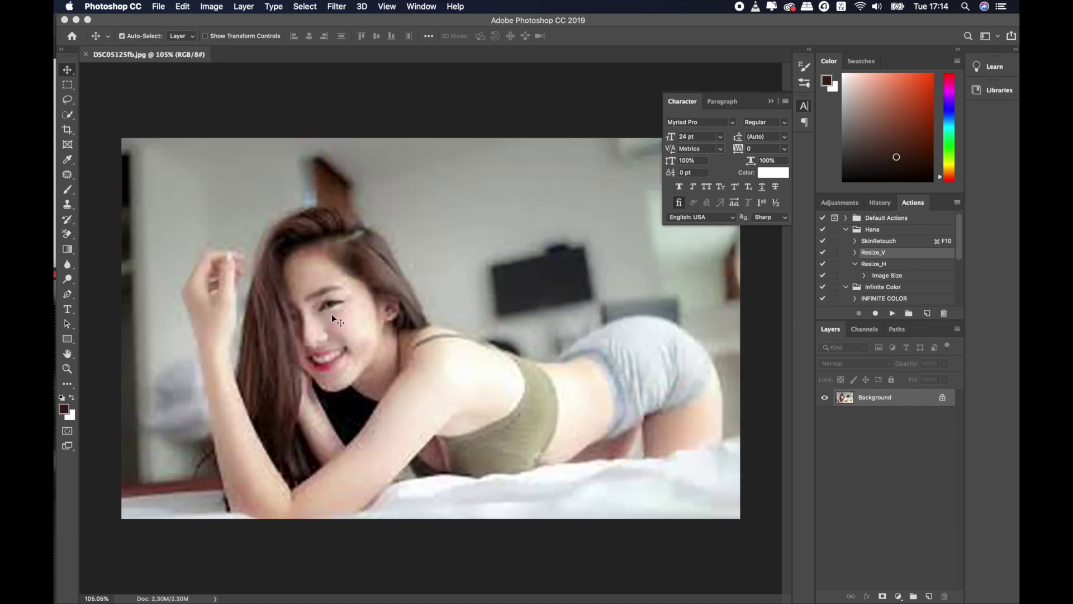
Step: Zoom in on the face and switch to the Mixer Brush at size 500
scroll(317, 317, "up", 3)
scroll(317, 316, "down", 4)
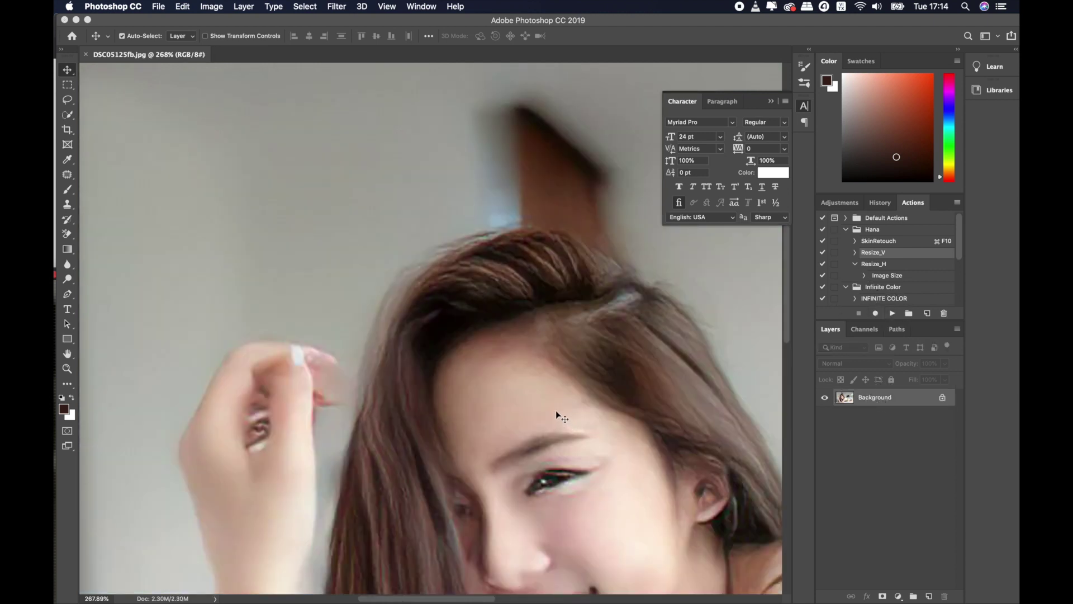
scroll(376, 376, "up", 3)
key("b")
scroll(335, 329, "up", 3)
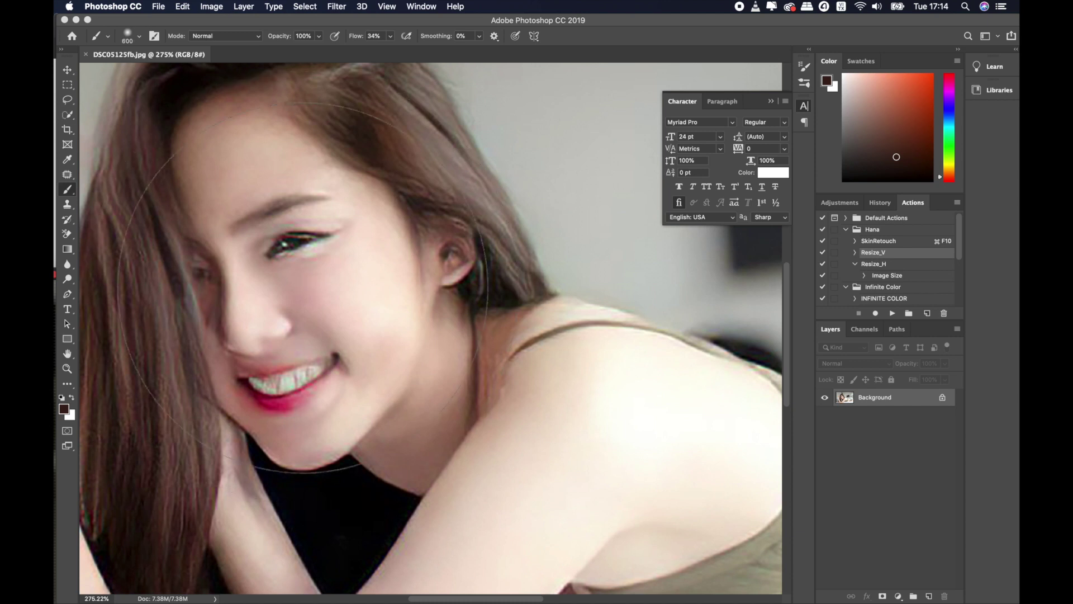
key("bracketleft")
key("bracketleft")
key("bracketleft")
key("bracketleft")
key("bracketleft")
key("bracketleft")
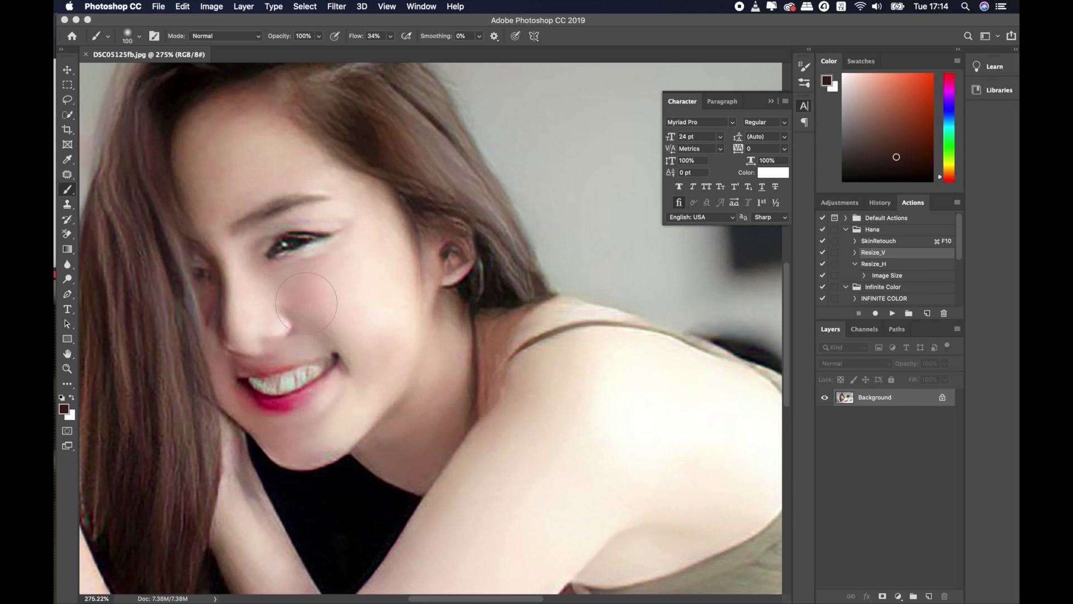
right_click(67, 189)
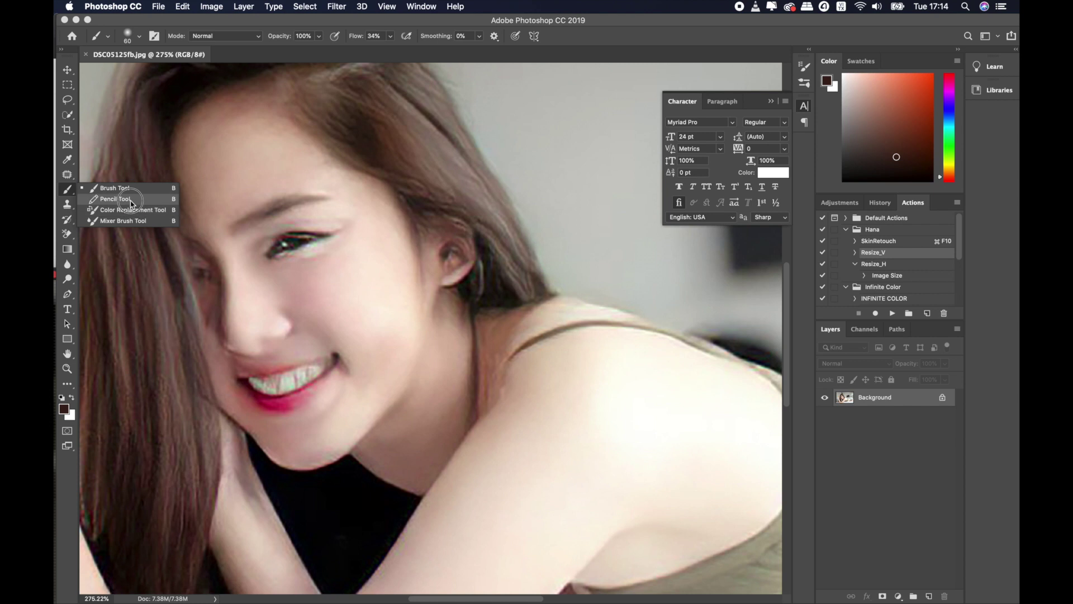
left_click(135, 221)
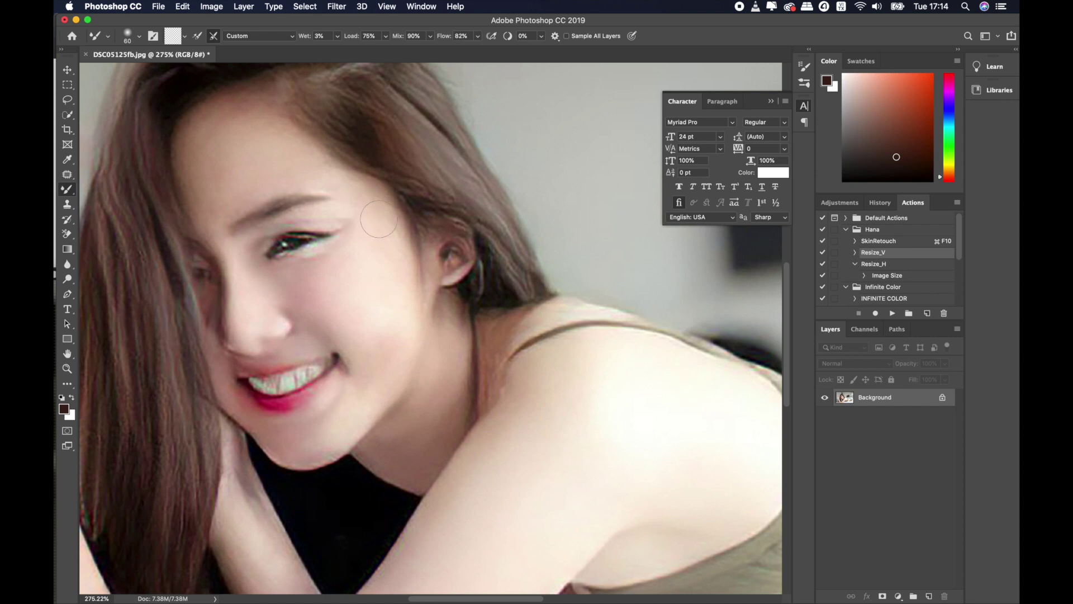
Step: Smooth the facial skin with the Mixer Brush, using brush sizes of 40–70
key("bracketright")
key("bracketleft")
key("bracketleft")
key("bracketleft")
key("bracketright")
scroll(287, 246, "up", 3)
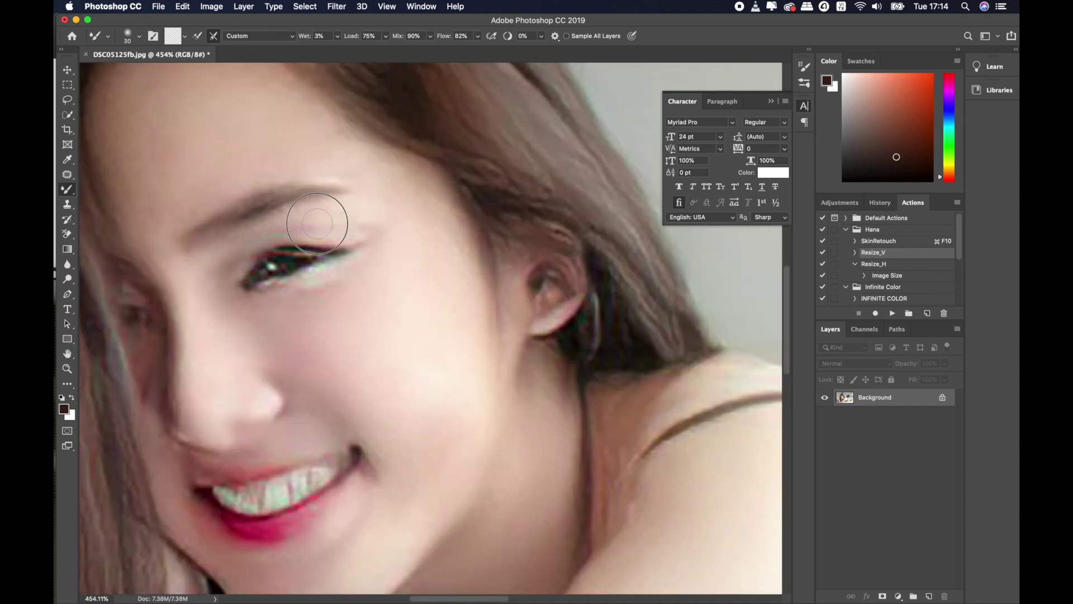
scroll(327, 217, "up", 2)
key("bracketright")
scroll(410, 287, "down", 3)
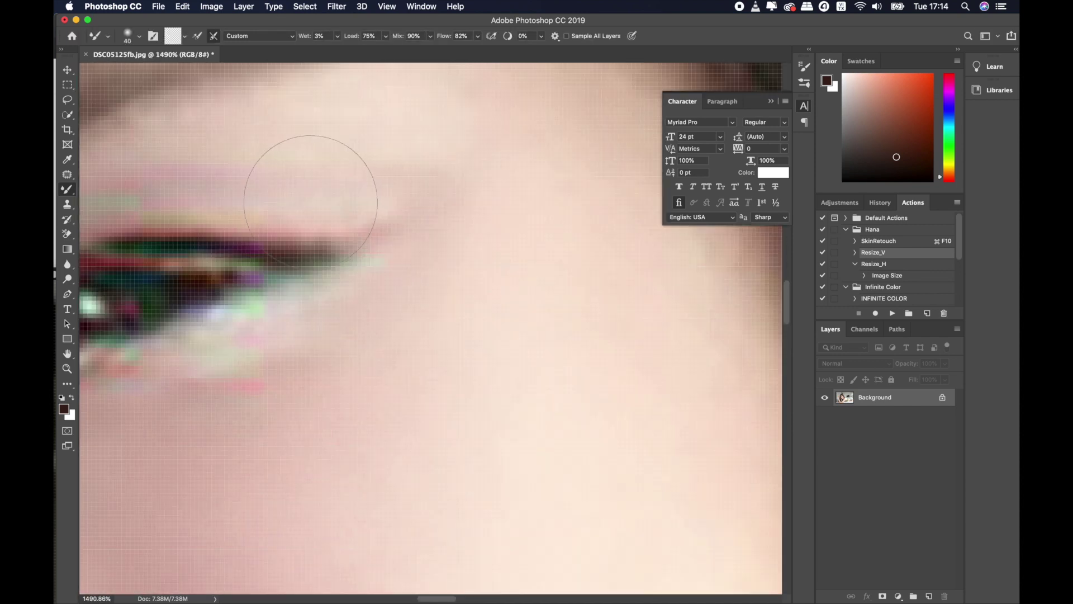
scroll(324, 188, "down", 3)
scroll(251, 261, "down", 2)
scroll(251, 261, "up", 3)
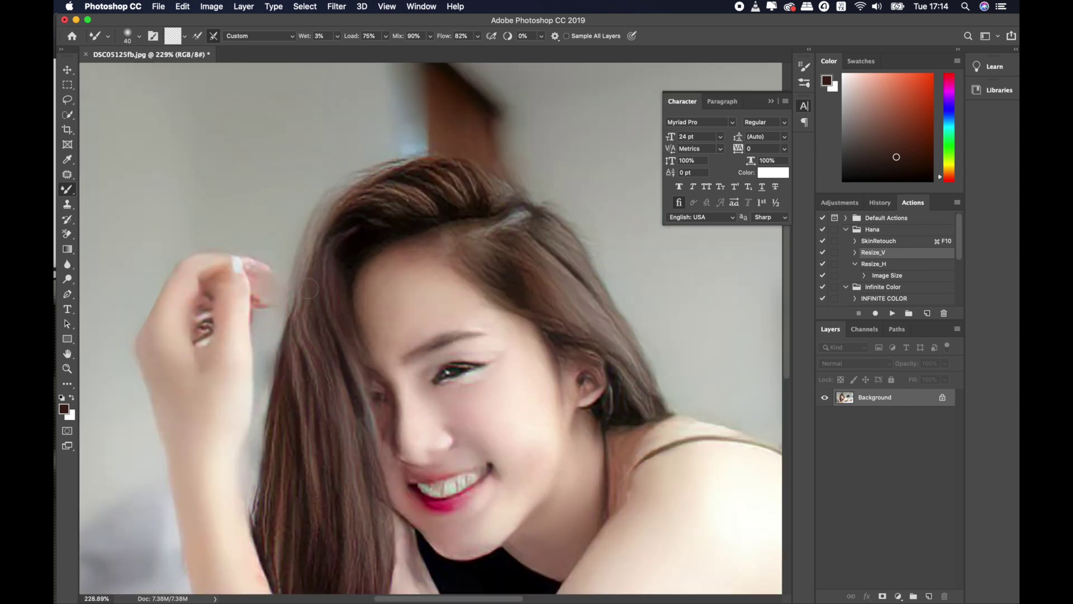
key("bracketright")
key("bracketright")
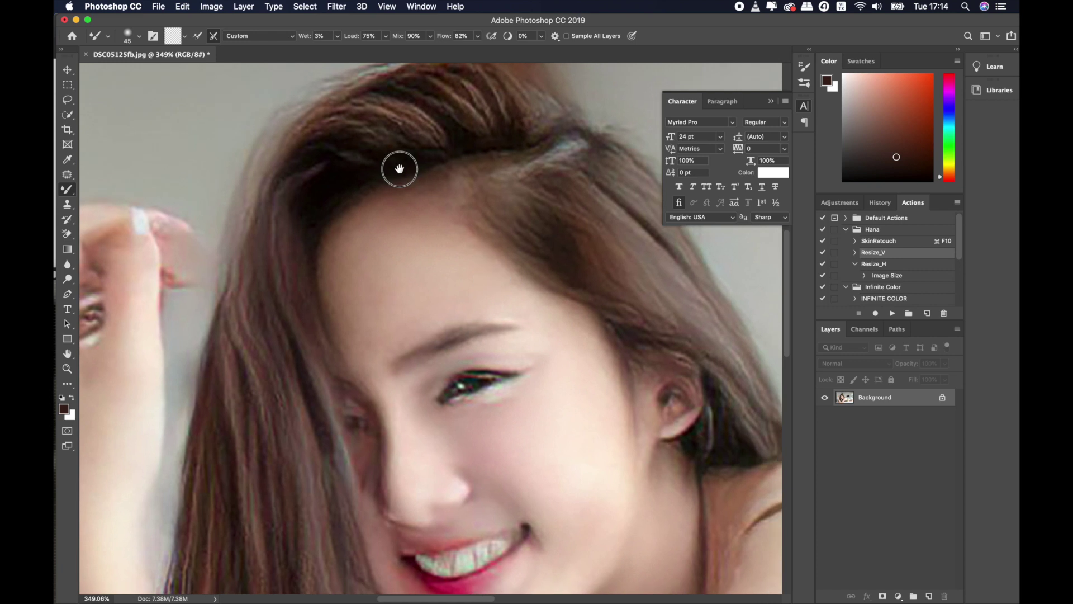
Step: Smooth the shoulder, arm, waist and legs with a larger Mixer Brush of 80–150
scroll(477, 326, "down", 5)
scroll(476, 326, "right", 4)
left_click_drag(477, 325, 173, 185)
scroll(223, 279, "down", 3)
scroll(293, 345, "down", 2)
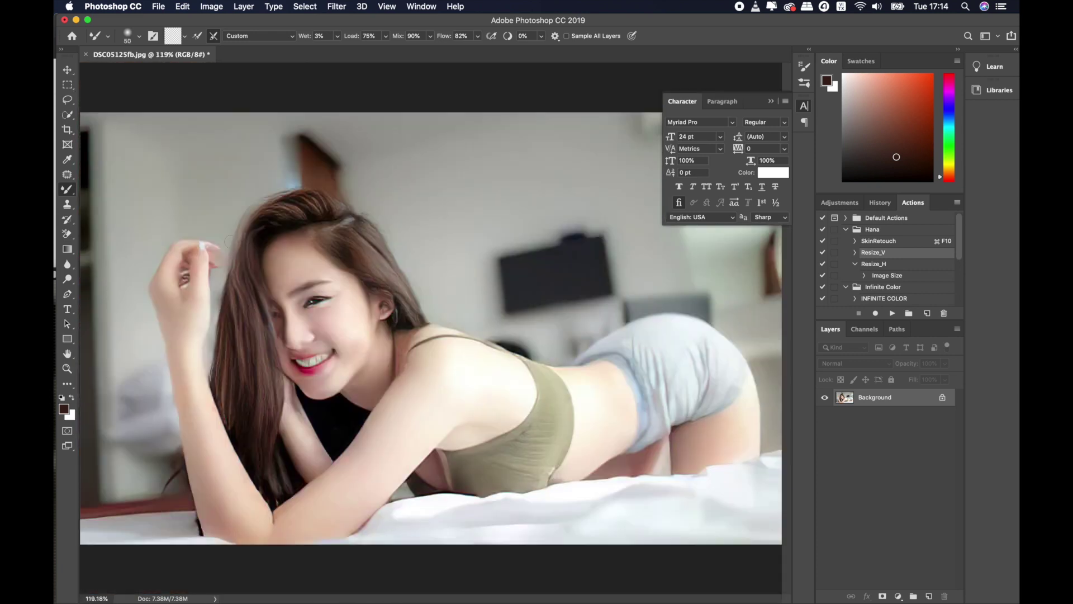
key("bracketright")
scroll(168, 410, "up", 3)
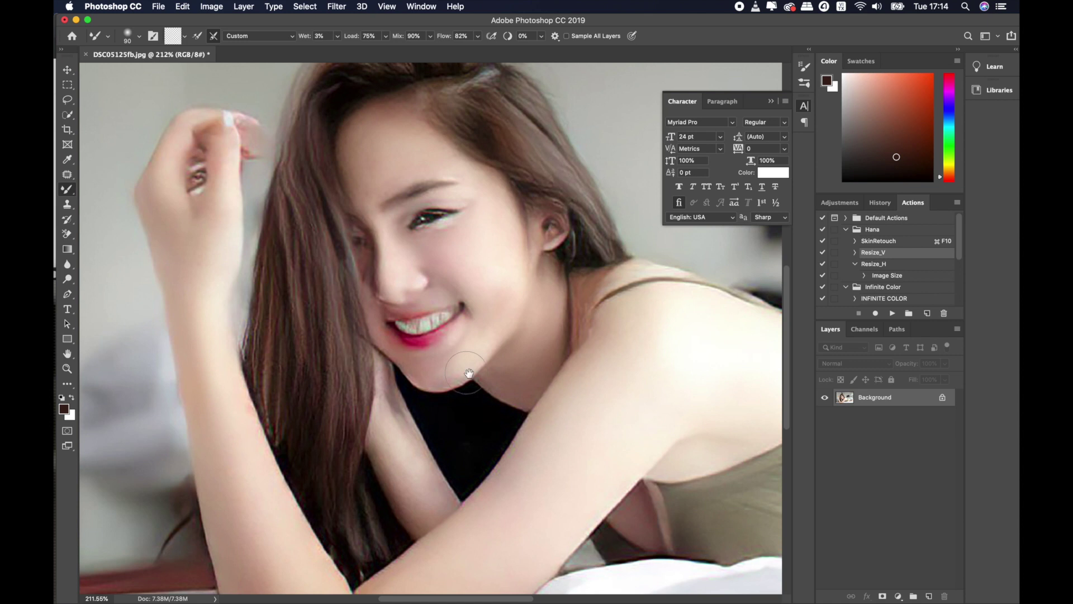
left_click_drag(464, 391, 204, 304)
key("bracketright")
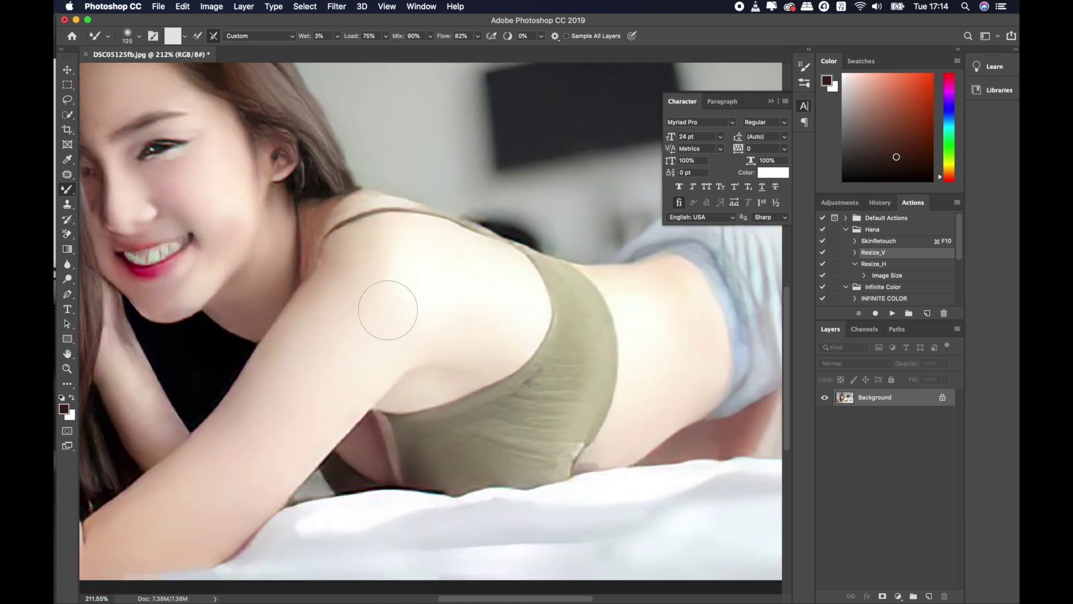
key("bracketleft")
key("bracketright")
left_click_drag(669, 411, 508, 321)
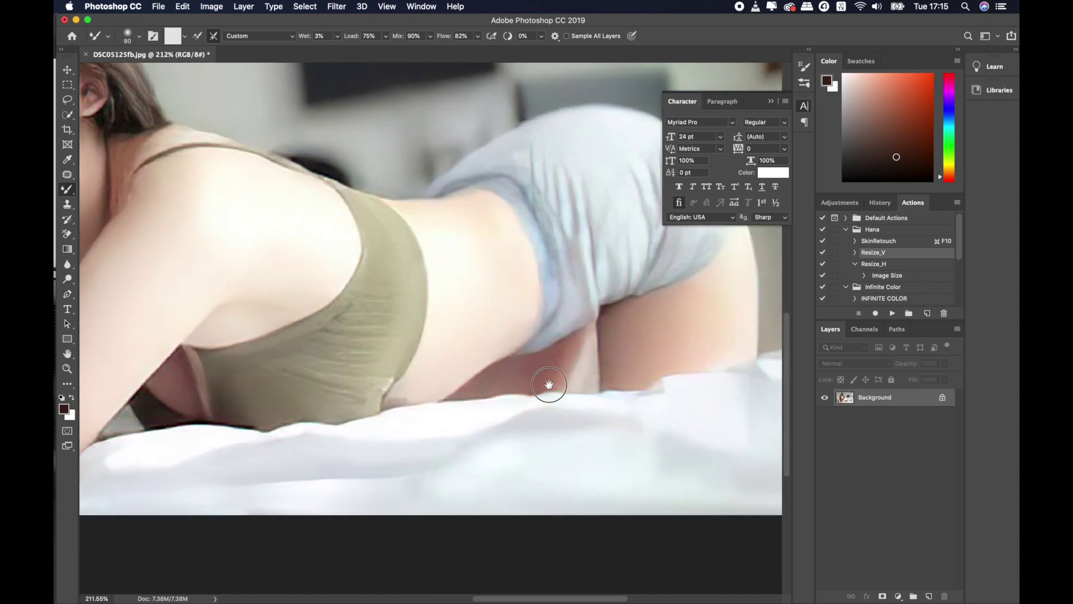
left_click_drag(566, 356, 536, 412)
key("bracketright")
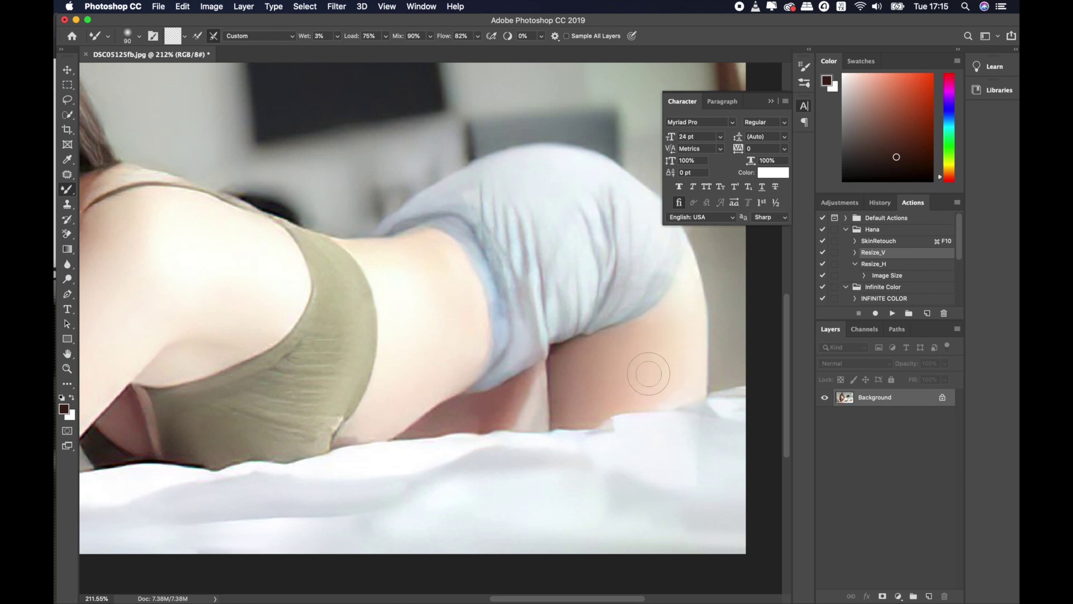
scroll(648, 372, "down", 5)
key("bracketright")
key("bracketright")
key("bracketright")
scroll(306, 344, "up", 3)
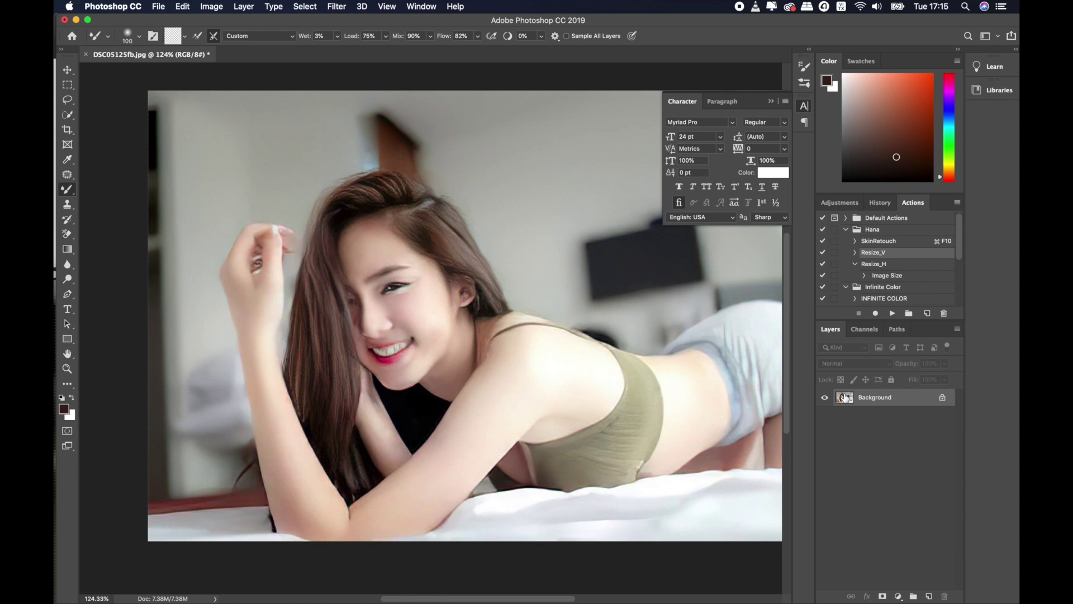
Step: Set the brush to 45 with 13% wetness, then select SkinRetouch in the Hana action set
key("super+j")
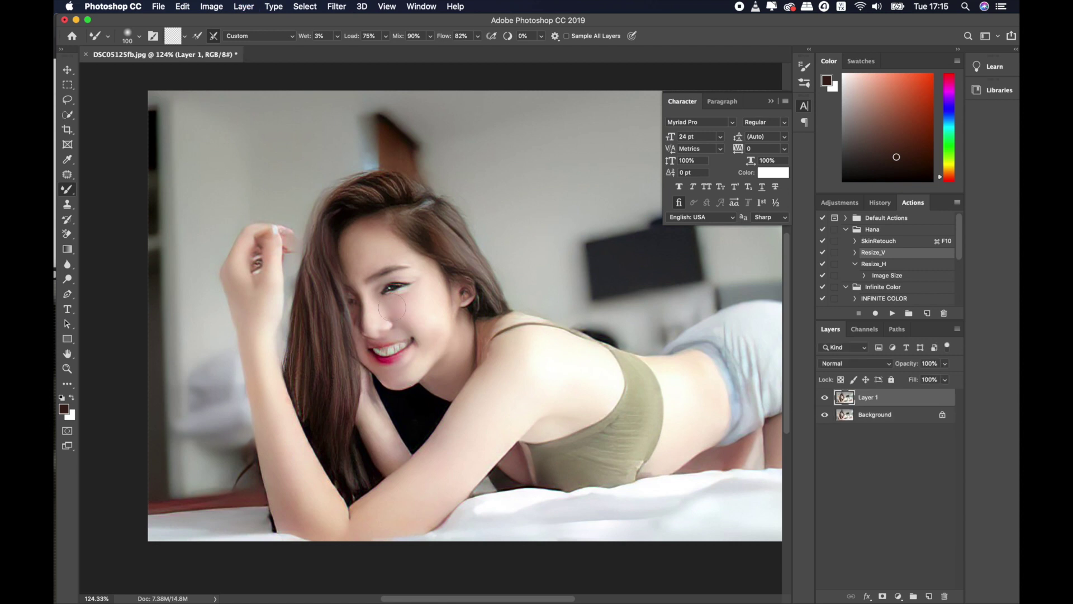
scroll(392, 306, "up", 5)
key("super+z")
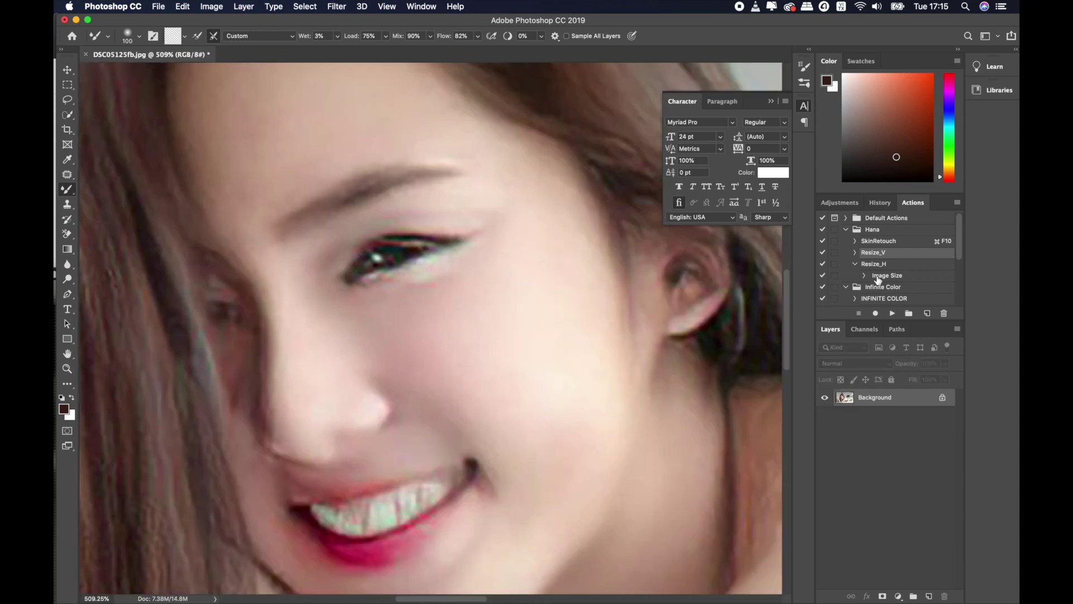
key("bracketleft")
key("bracketleft")
key("bracketleft")
left_click_drag(338, 42, 344, 53)
left_click(879, 233)
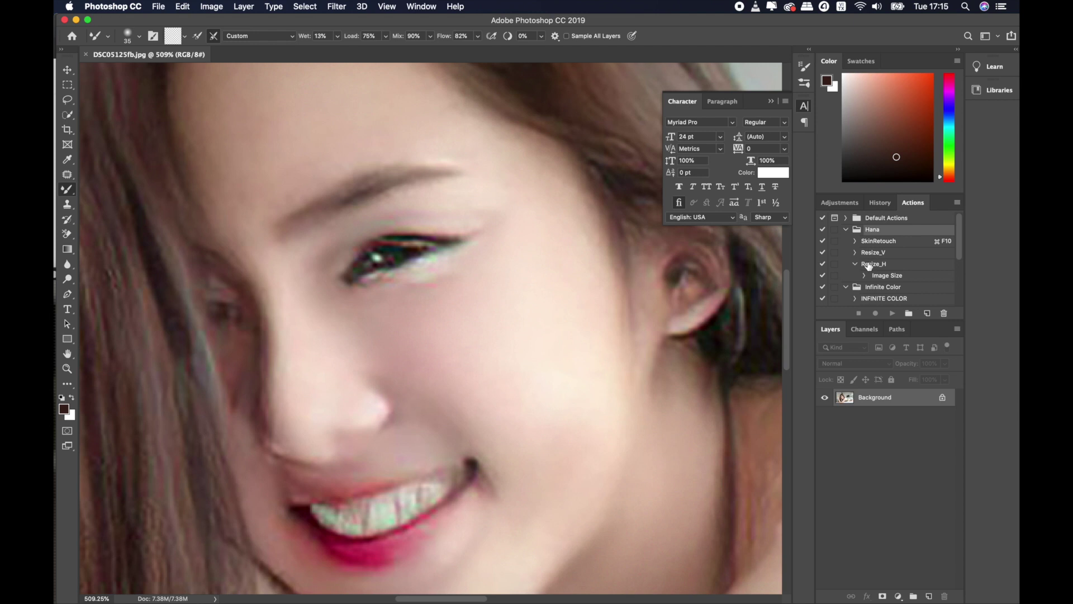
left_click(878, 242)
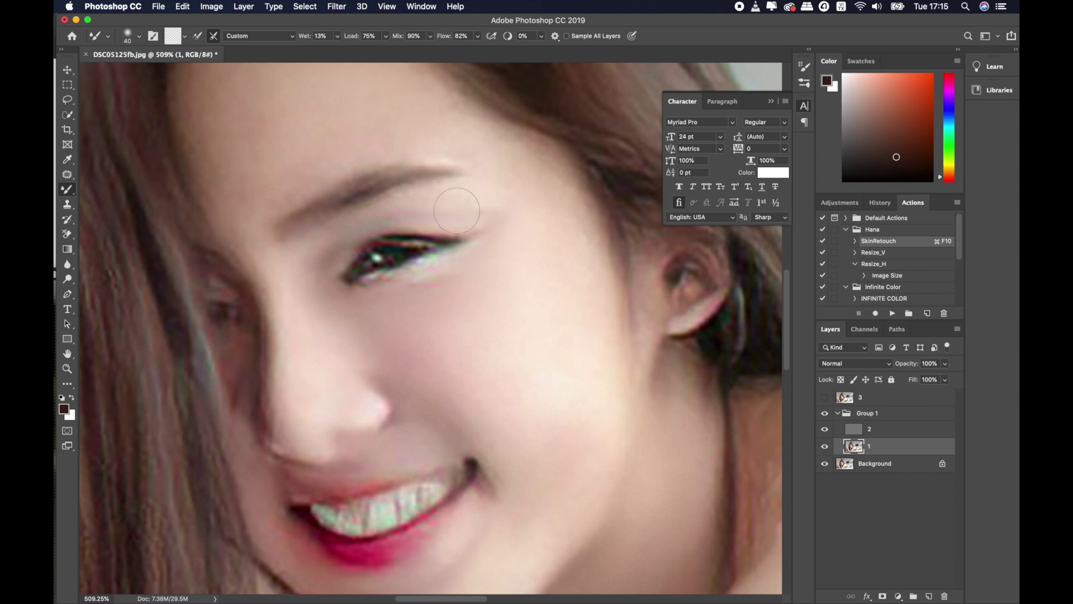
Step: Lower brush wetness to 5% and smooth the arm with a 60–90 brush
key("bracketright")
key("bracketright")
key("bracketright")
key("bracketright")
key("0")
key("5")
scroll(270, 251, "up", 3)
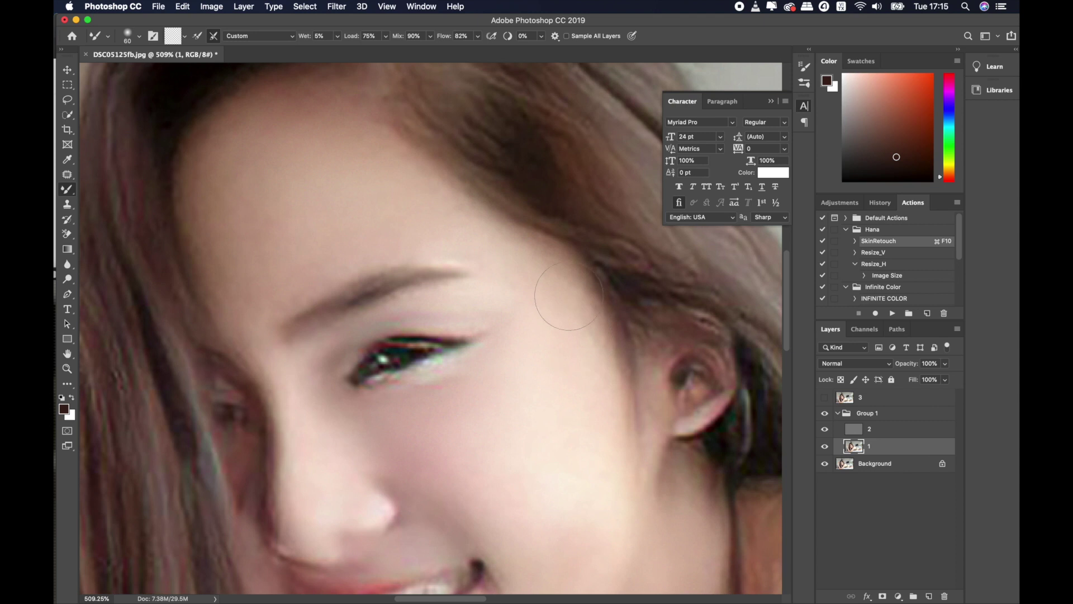
scroll(570, 386, "down", 8)
scroll(570, 385, "right", 3)
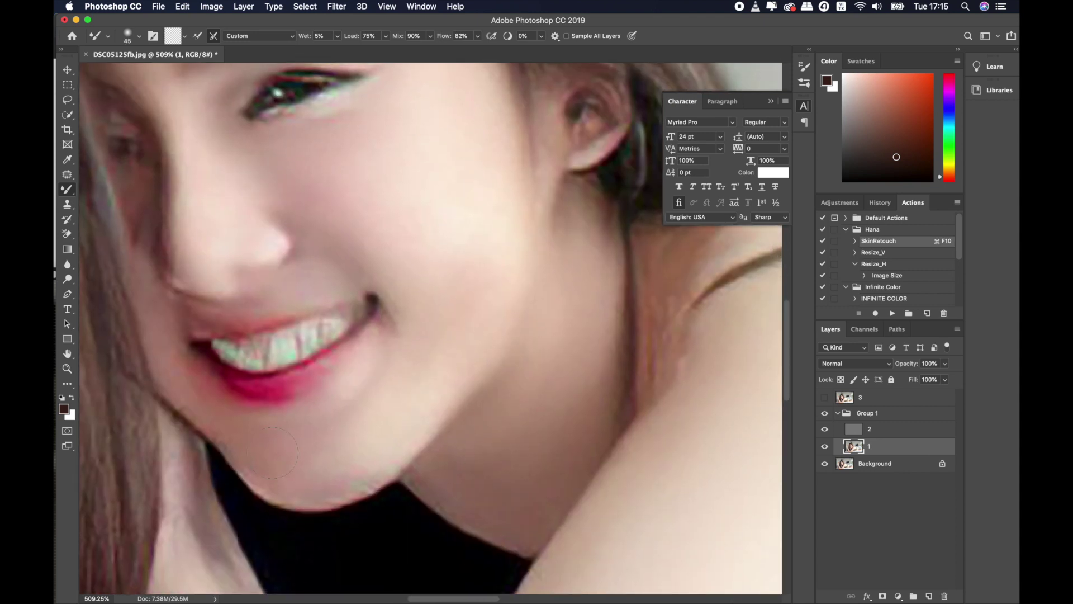
key("bracketright")
key("bracketright")
key("bracketright")
key("bracketleft")
key("bracketleft")
key("bracketleft")
key("bracketleft")
key("bracketleft")
Step: Smooth the remaining arm skin near the face with a smaller 30–45 brush
scroll(258, 247, "up", 2)
scroll(259, 247, "up", 4)
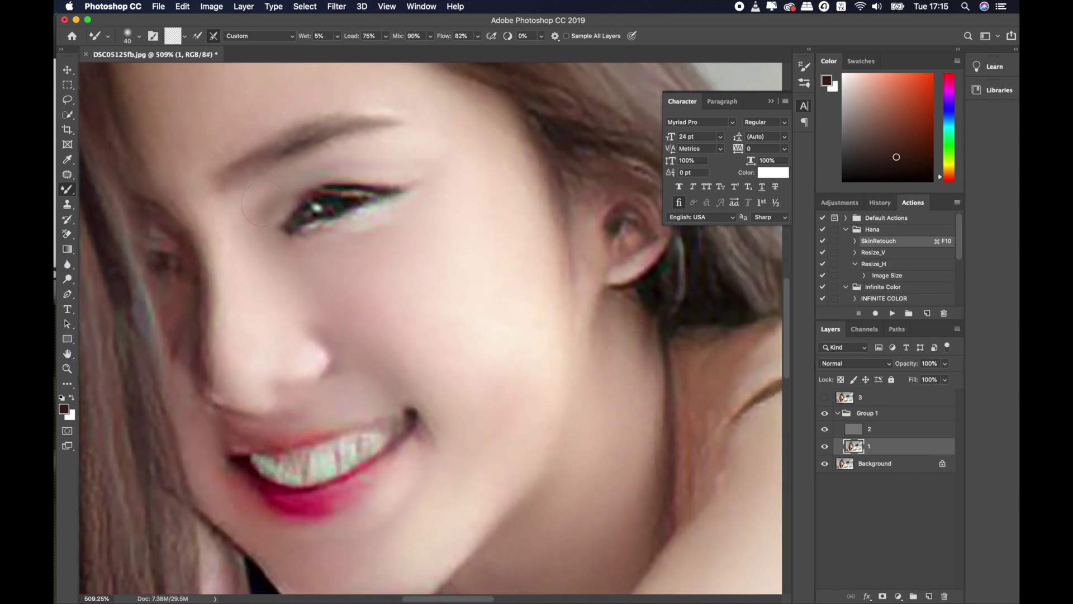
key("bracketleft")
key("bracketright")
key("bracketright")
scroll(332, 264, "down", 2)
scroll(350, 266, "down", 2)
key("bracketright")
key("bracketright")
key("bracketright")
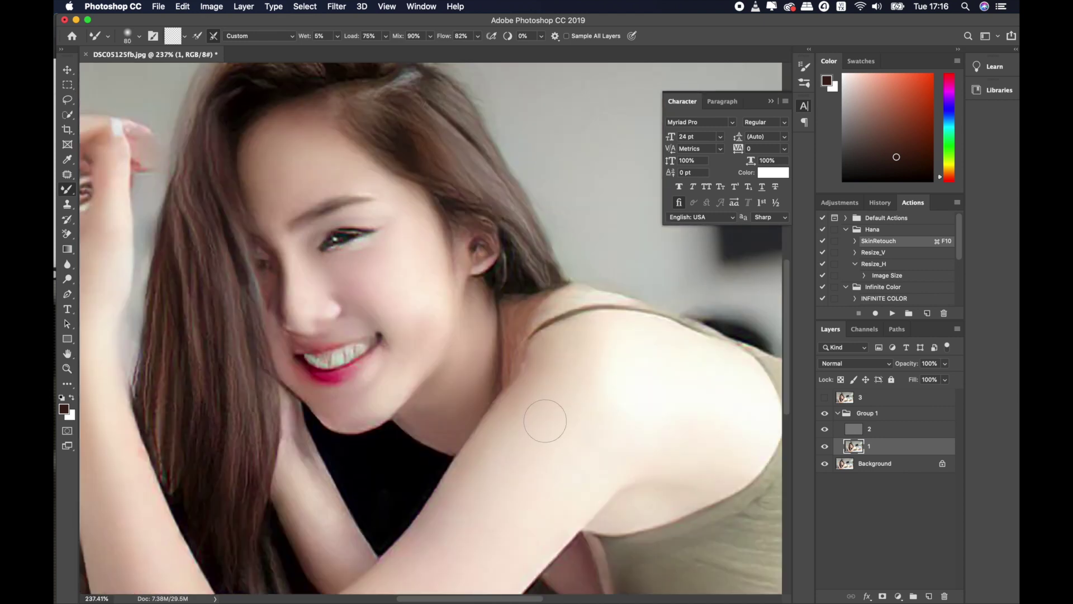
scroll(569, 335, "down", 5)
scroll(569, 336, "right", 2)
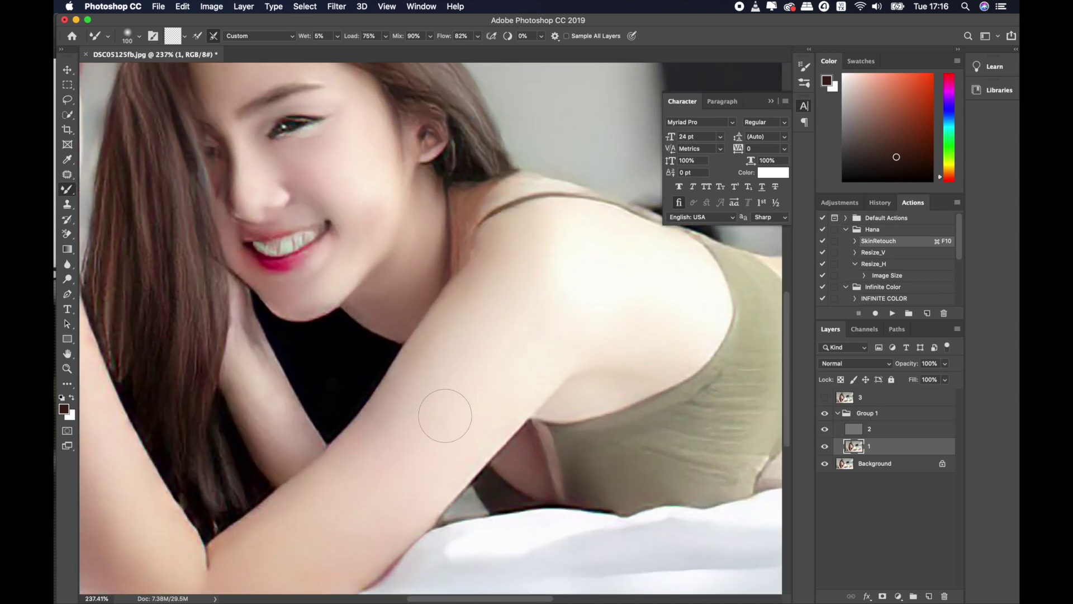
key("bracketleft")
left_click_drag(362, 468, 541, 413)
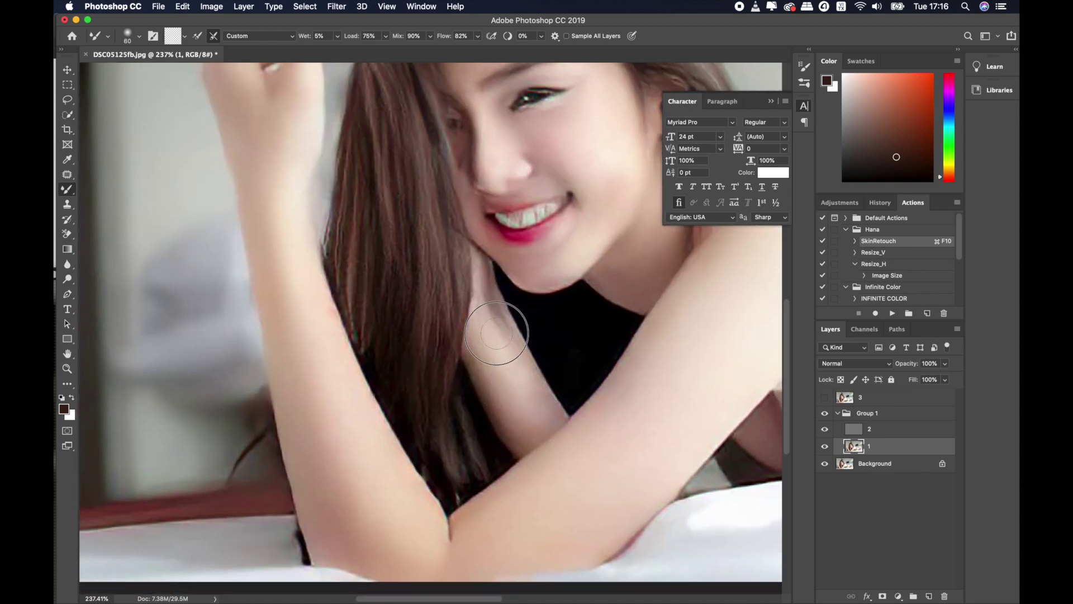
Step: Fit the whole image on screen and delete the hidden layer 3
key("super+0")
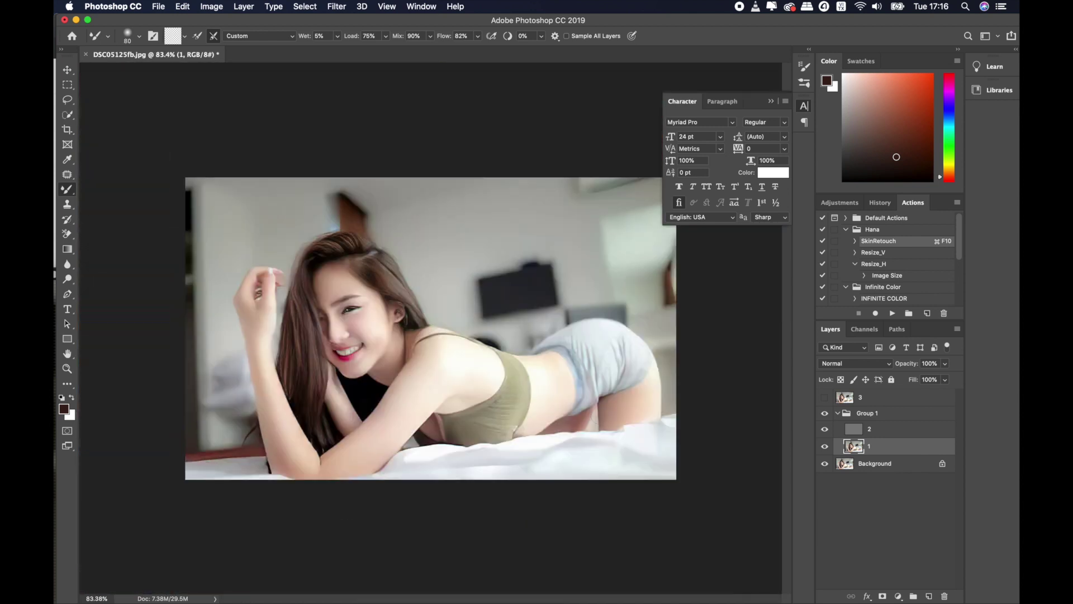
left_click(873, 398)
key("Delete")
Step: Stamp all visible layers into a new merged layer and delete Group 1 with its contents
key("super+alt+shift+e")
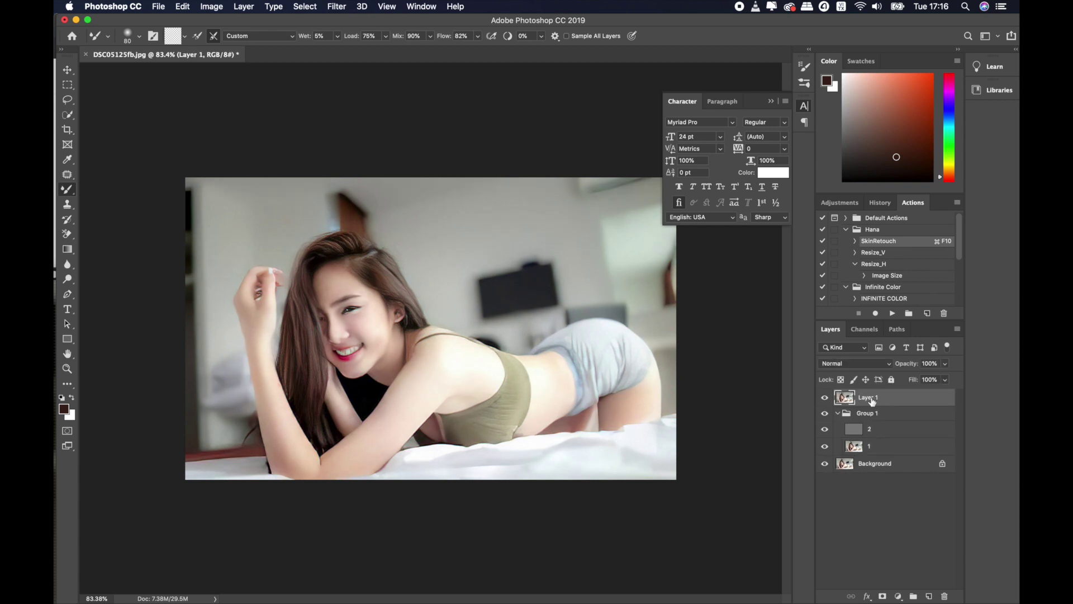
left_click(891, 413)
key("Delete")
left_click(873, 414)
scroll(401, 299, "up", 2)
scroll(401, 299, "up", 3)
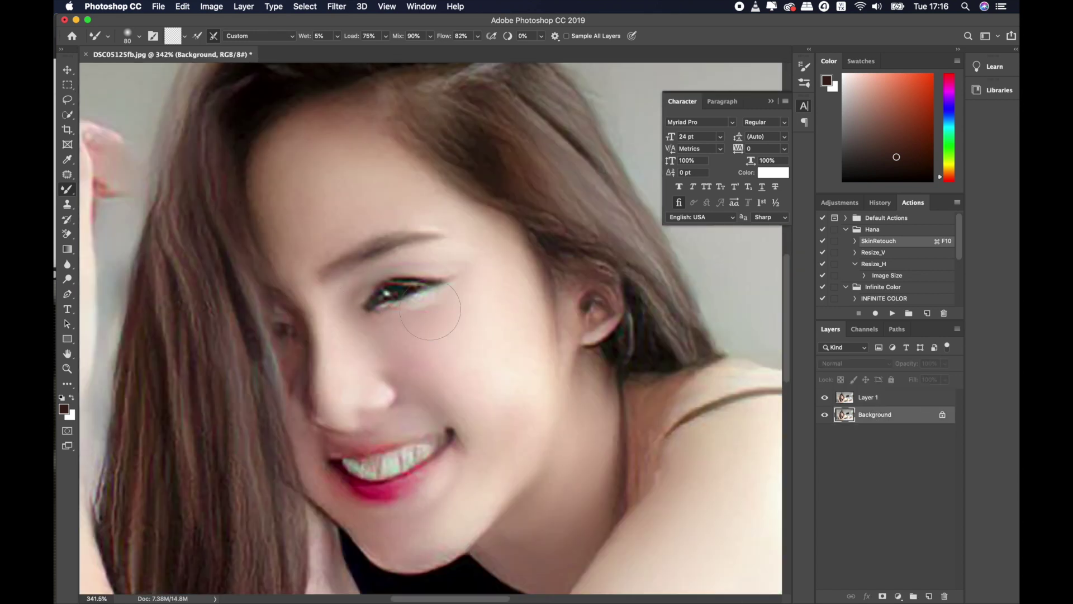
scroll(400, 299, "up", 3)
Step: Duplicate the Background twice, set up a small Clone Stamp brush, and hide Layer 1
key("super+j")
key("bracketleft")
scroll(386, 285, "up", 3)
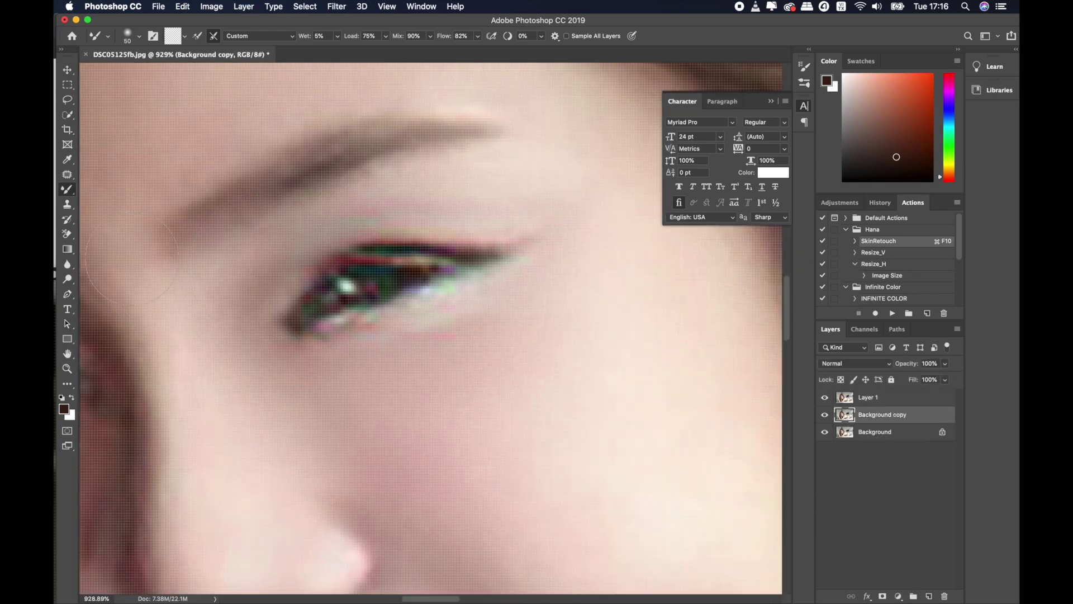
left_click(67, 204)
key("super+j")
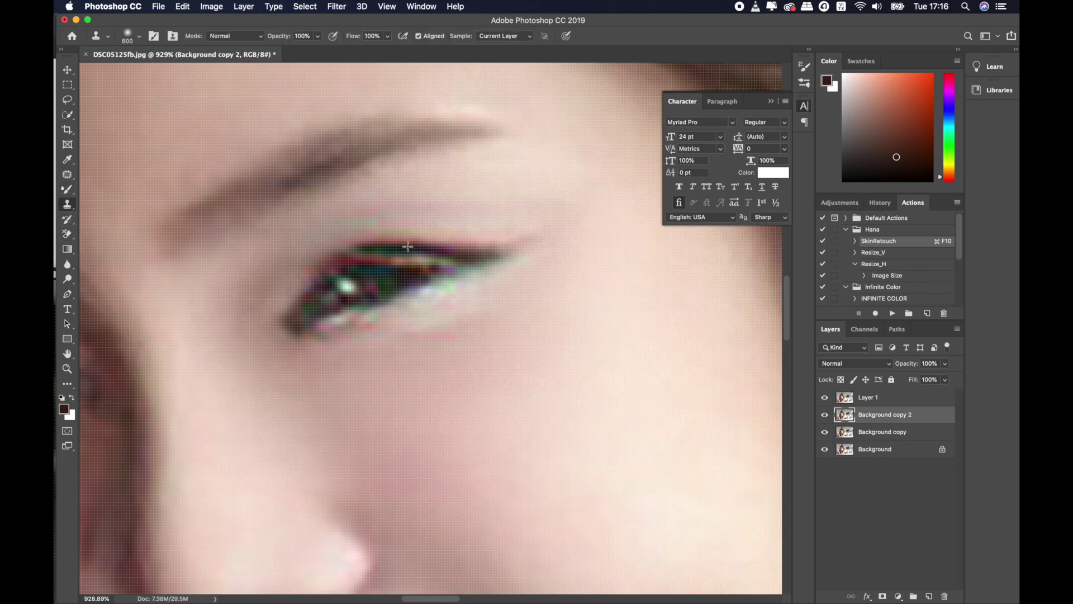
key("bracketleft")
key("bracketleft")
key("bracketleft")
key("bracketleft")
key("bracketleft")
key("bracketleft")
key("bracketleft")
key("bracketleft")
key("bracketleft")
key("bracketleft")
key("bracketleft")
key("bracketleft")
scroll(381, 277, "up", 5)
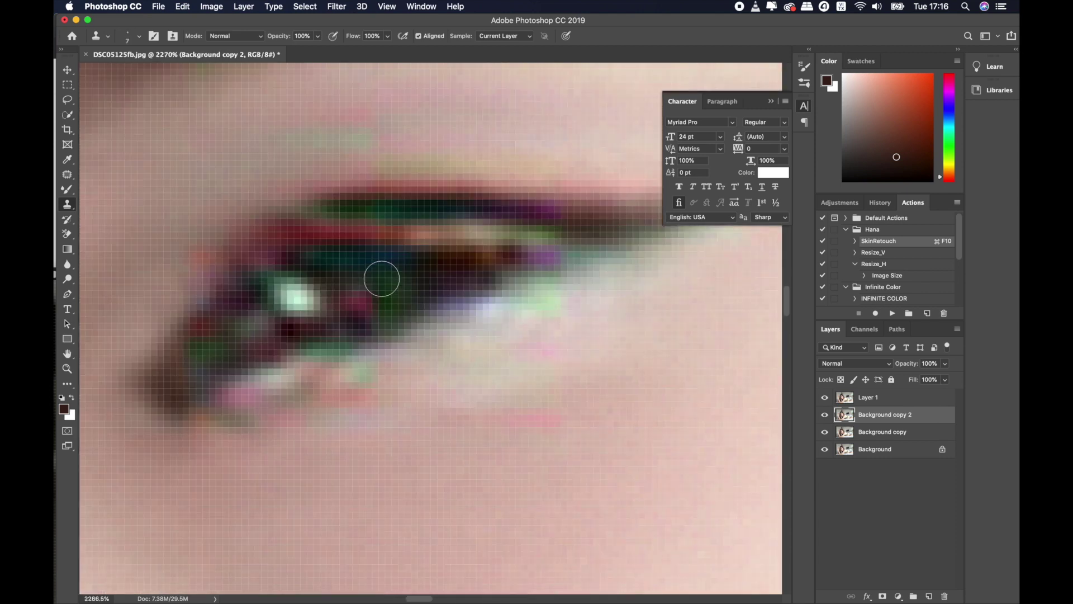
scroll(382, 278, "down", 2)
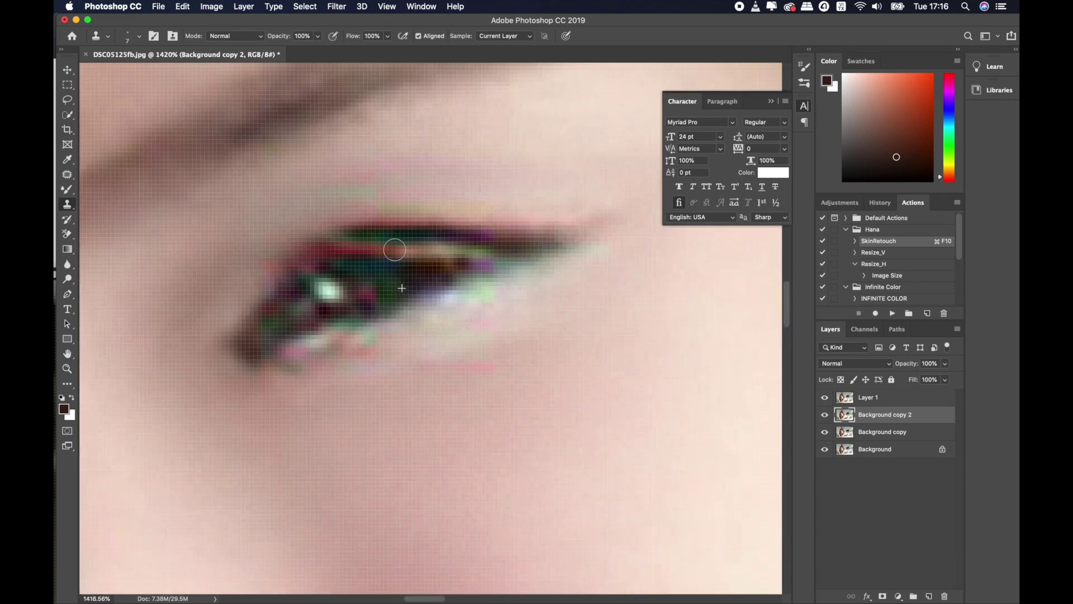
left_click(825, 397)
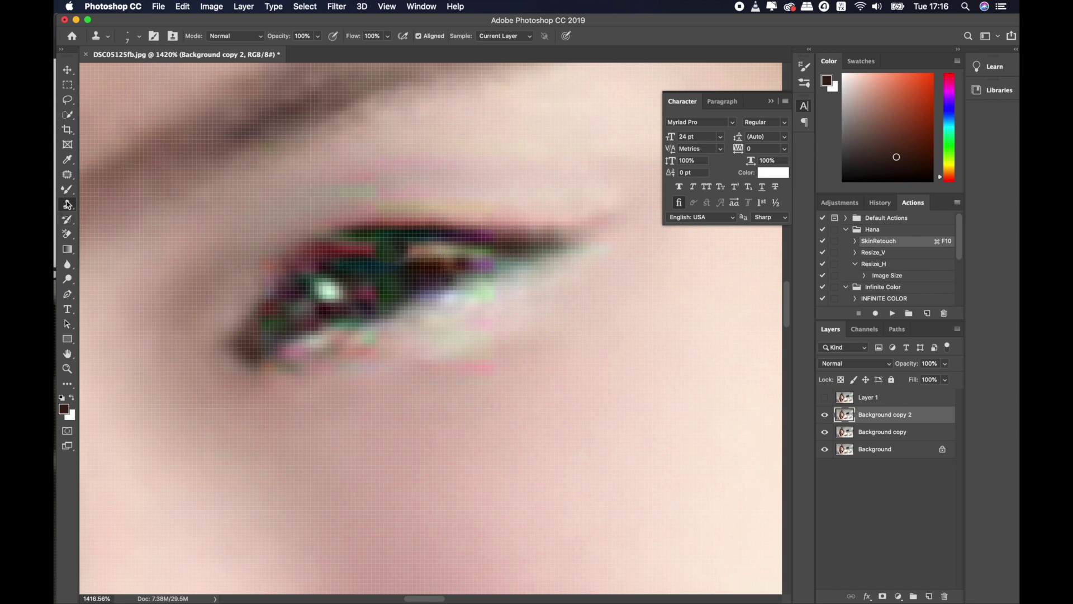
Step: Clone dark teal lid pixels over the red fringing along the upper eyelid
left_click(378, 258, "alt")
left_click_drag(354, 249, 337, 249)
mouse_move(414, 255)
left_mouse_down()
mouse_move(446, 244)
mouse_move(337, 254)
left_mouse_up()
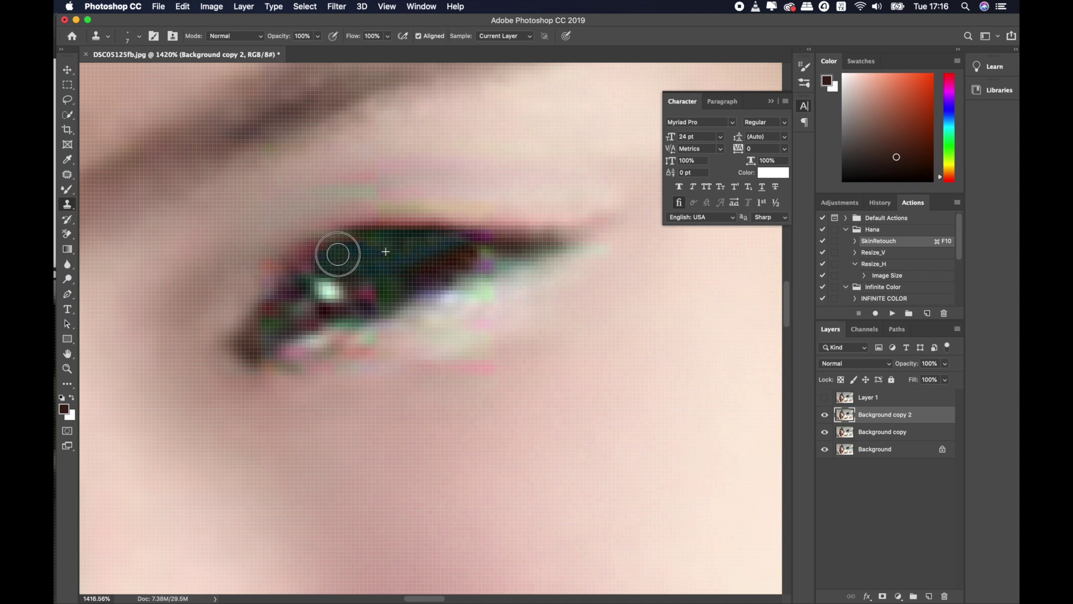
mouse_move(431, 249)
left_mouse_down()
mouse_move(460, 254)
mouse_move(348, 258)
left_mouse_up()
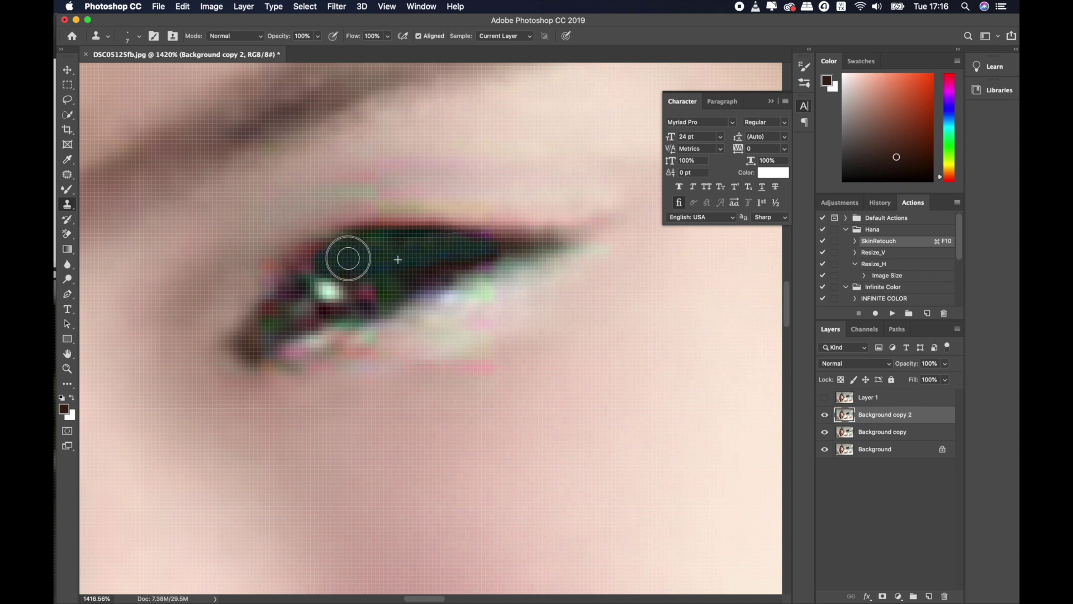
key("super+Tab")
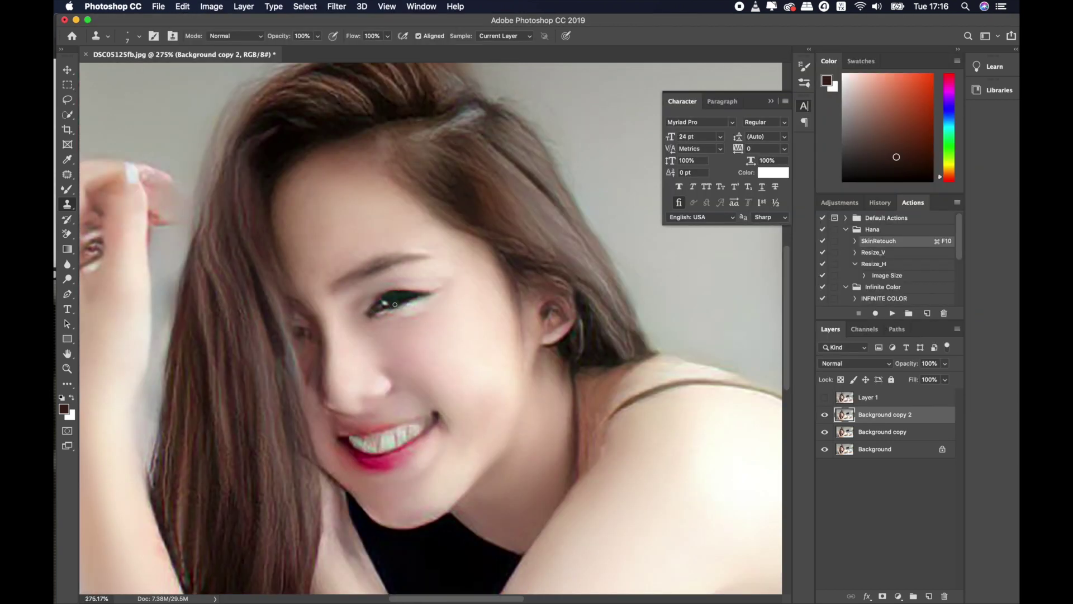
scroll(394, 304, "up", 3)
Step: Replace old Layer 1 with a fresh stamp-visible merge and delete both Background copies
left_click(825, 398)
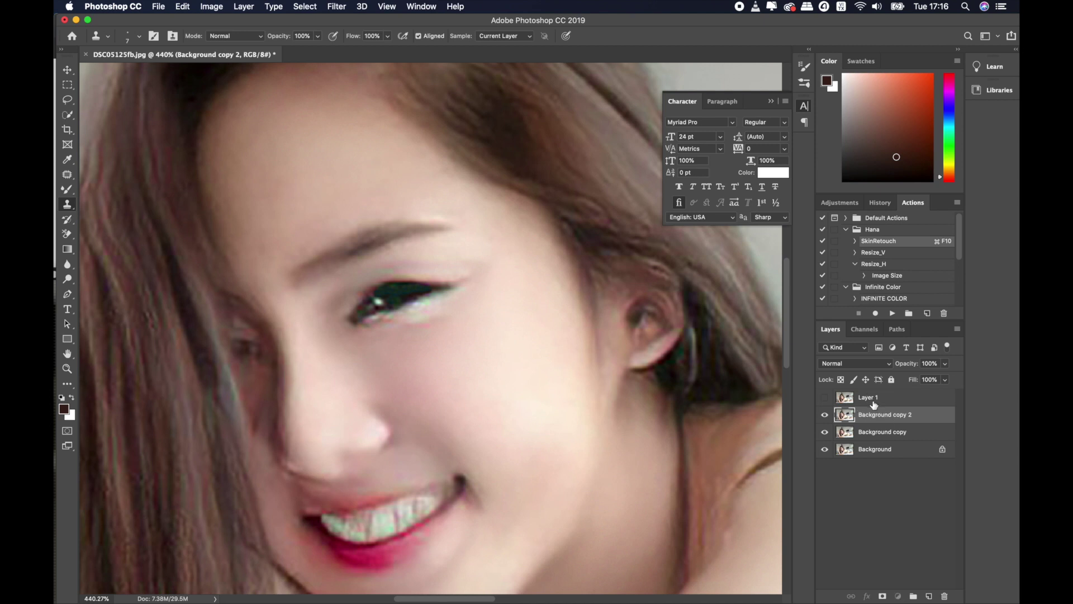
left_click(874, 398)
key("Delete")
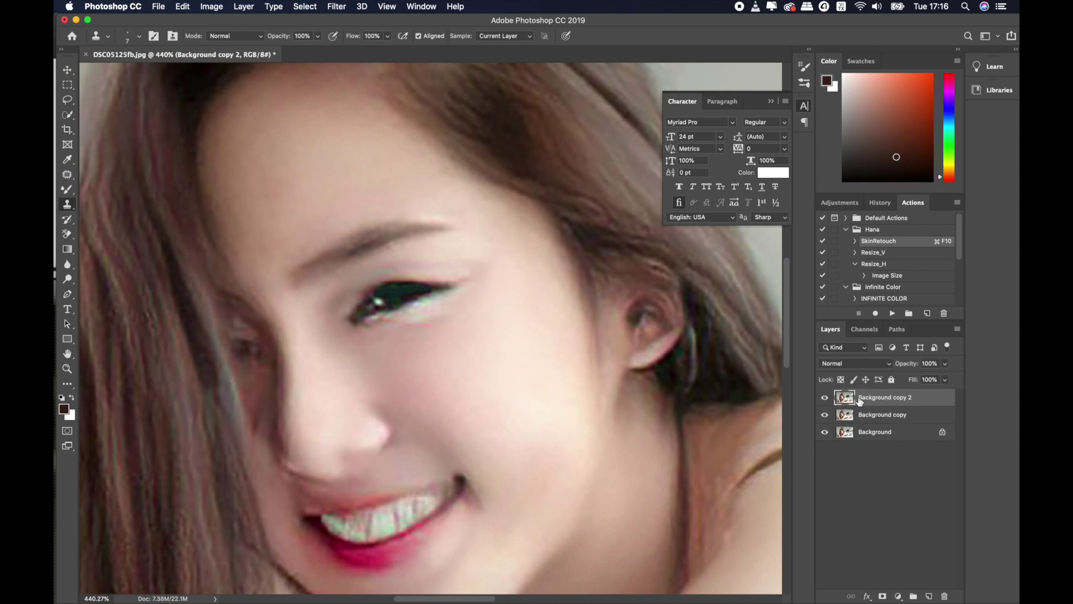
key("ctrl+alt+shift+e")
left_click(872, 415)
key("Delete")
key("Delete")
left_click(874, 399)
Step: Add a new Color blend-mode layer and set the foreground colour to red-brown #863413
left_click(928, 593)
left_click(855, 364)
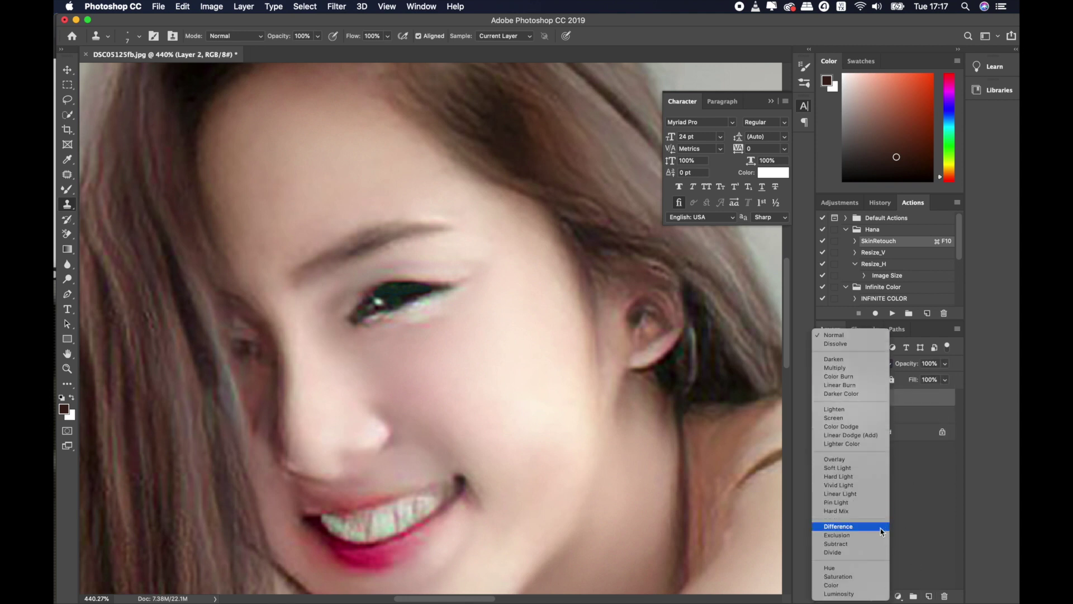
left_click(880, 585)
key("b")
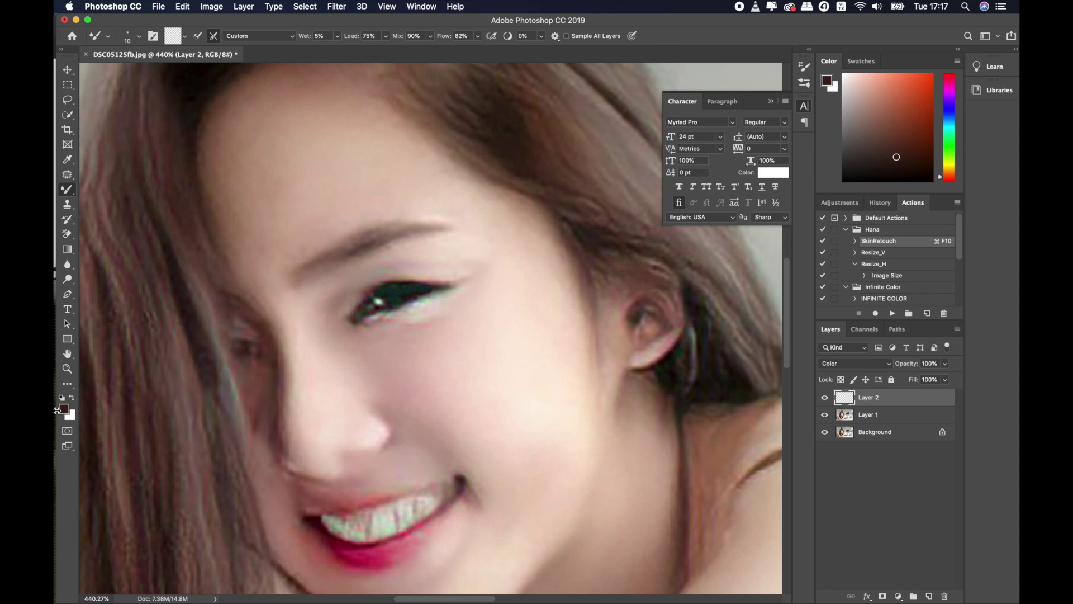
left_click(63, 409)
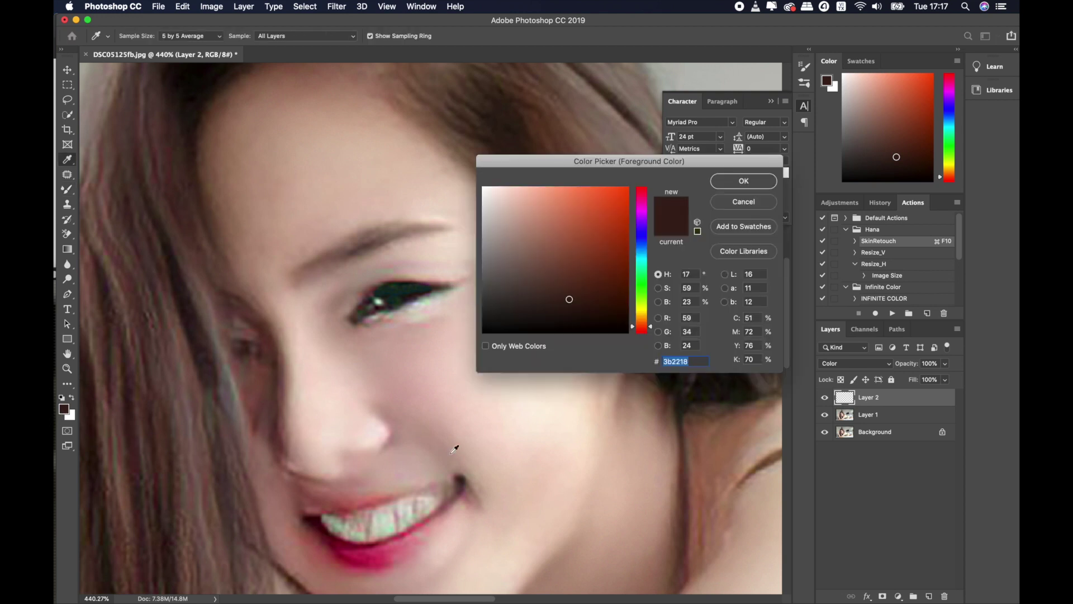
left_click_drag(594, 235, 608, 255)
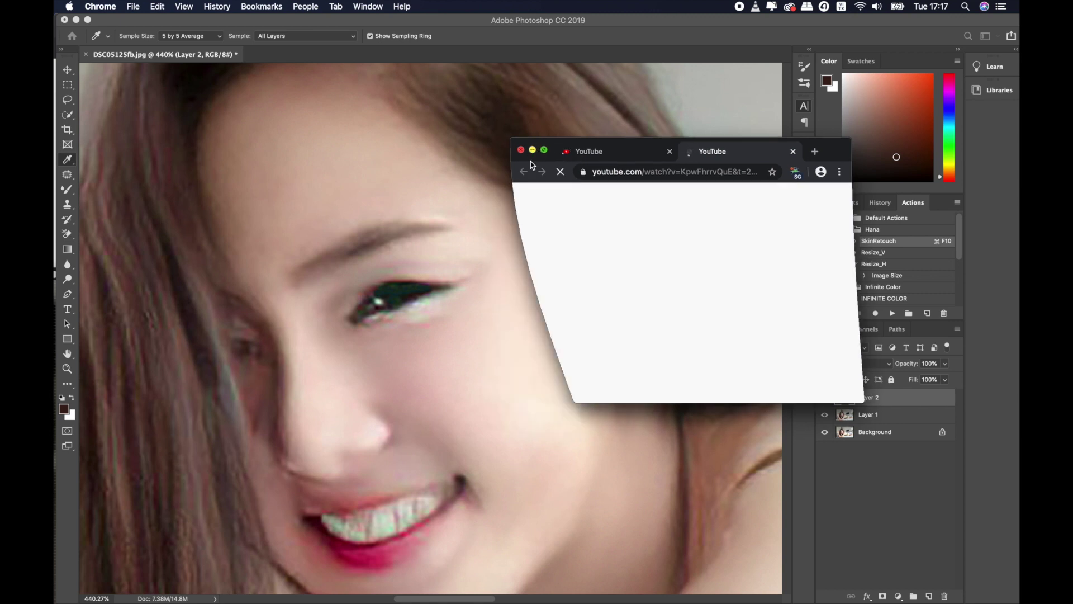
left_click(452, 270)
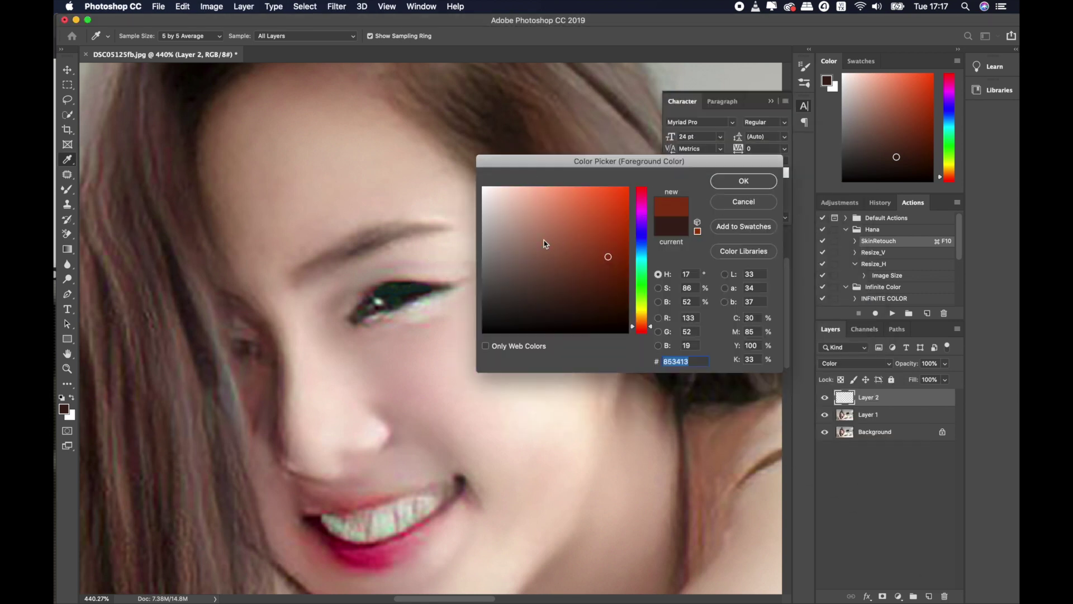
left_click(725, 182)
Step: Paint orange eyeshadow on the upper eyelid with the Brush and lower the layer opacity to 60%
scroll(436, 278, "up", 5)
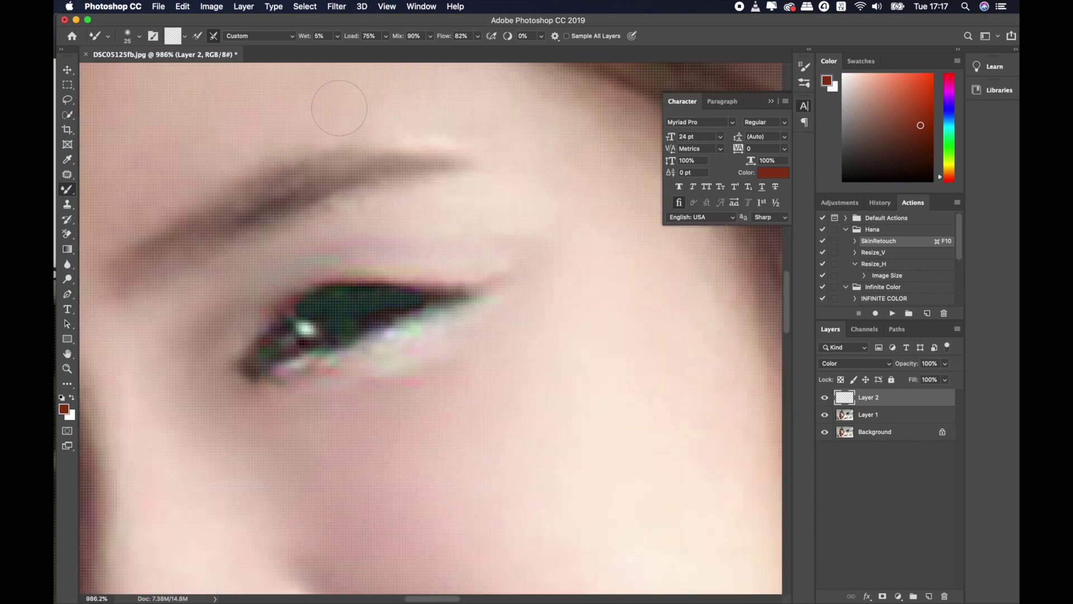
left_click(68, 175)
right_click(67, 174)
left_click(129, 194)
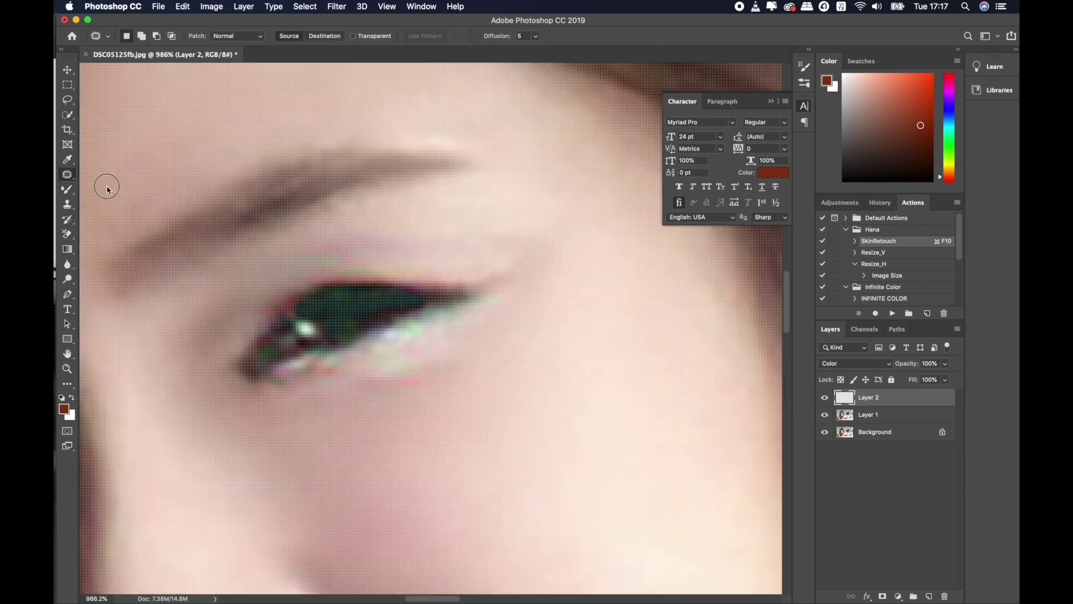
left_click(93, 193)
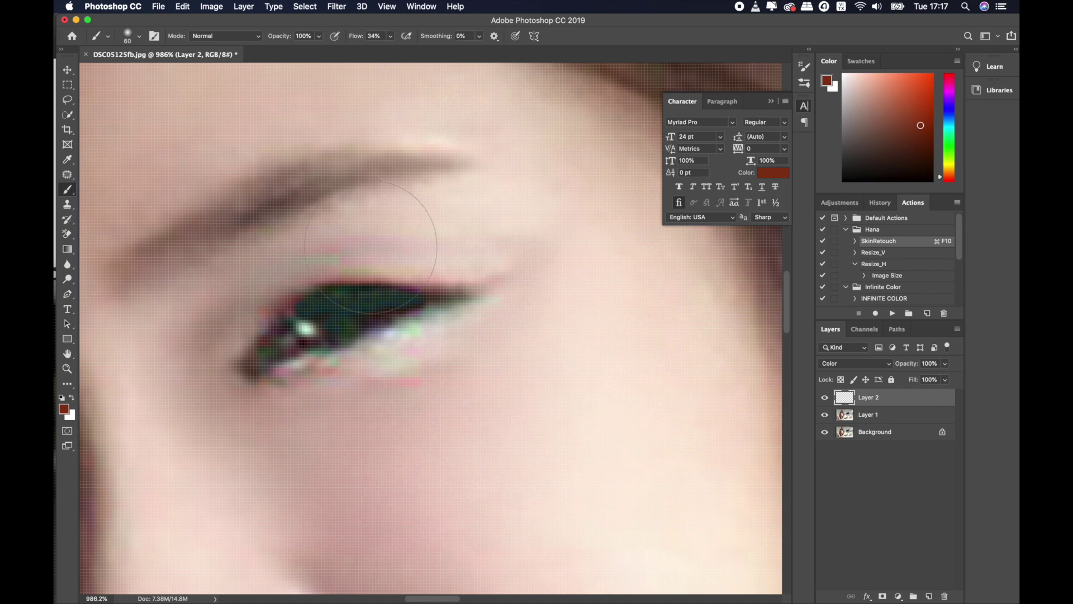
scroll(430, 261, "down", 3)
left_click(584, 233)
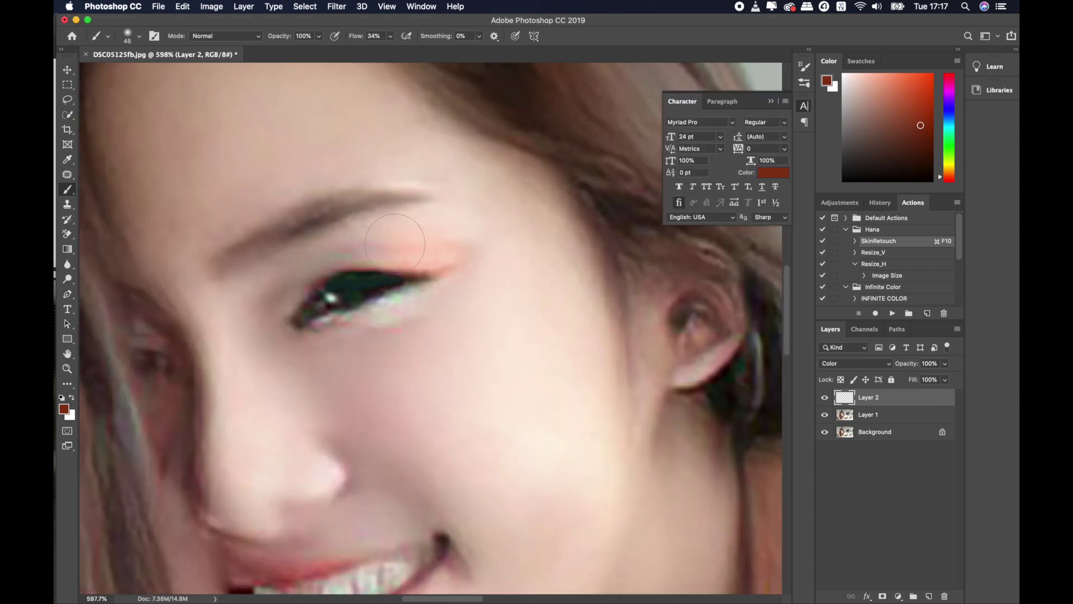
key("bracketright")
left_click_drag(433, 251, 435, 248)
scroll(284, 283, "down", 5)
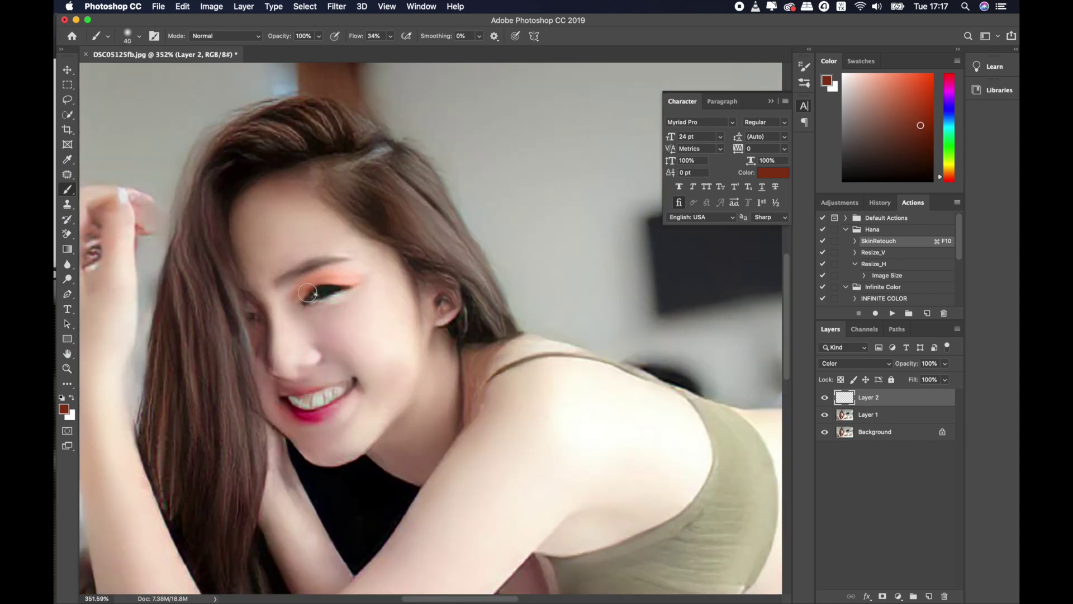
left_click(944, 363)
left_click_drag(947, 376, 926, 381)
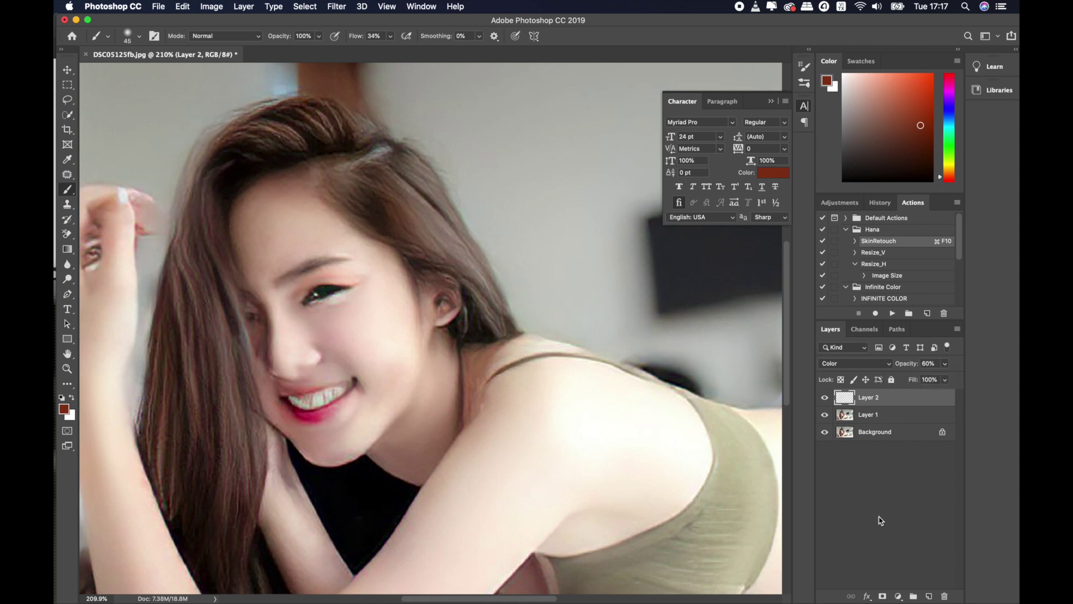
Step: Add a Hue/Saturation adjustment layer and clip it to Layer 2
left_click(900, 597)
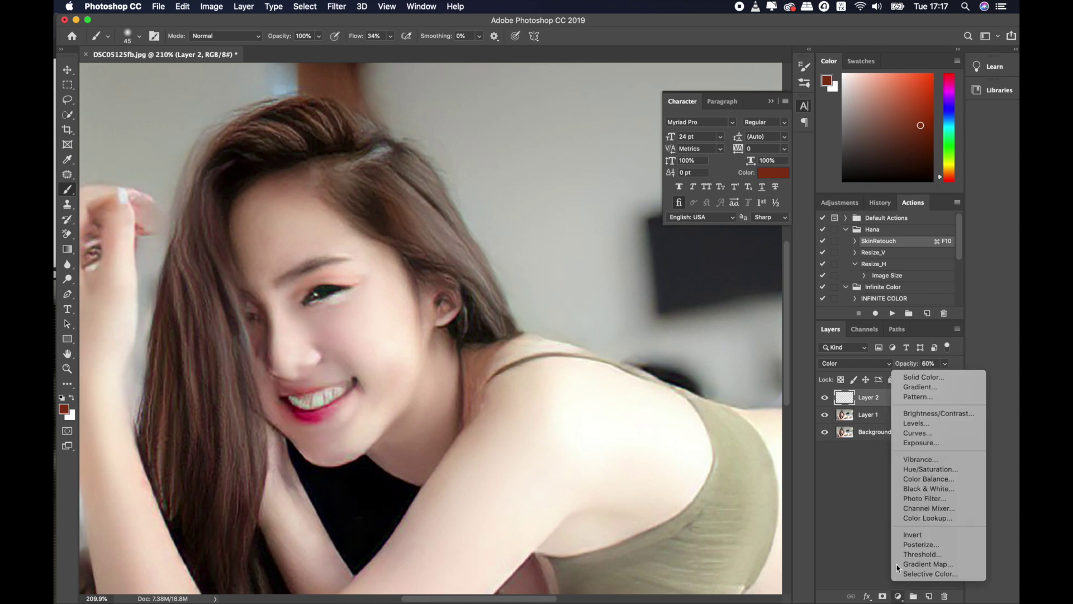
left_click(901, 374)
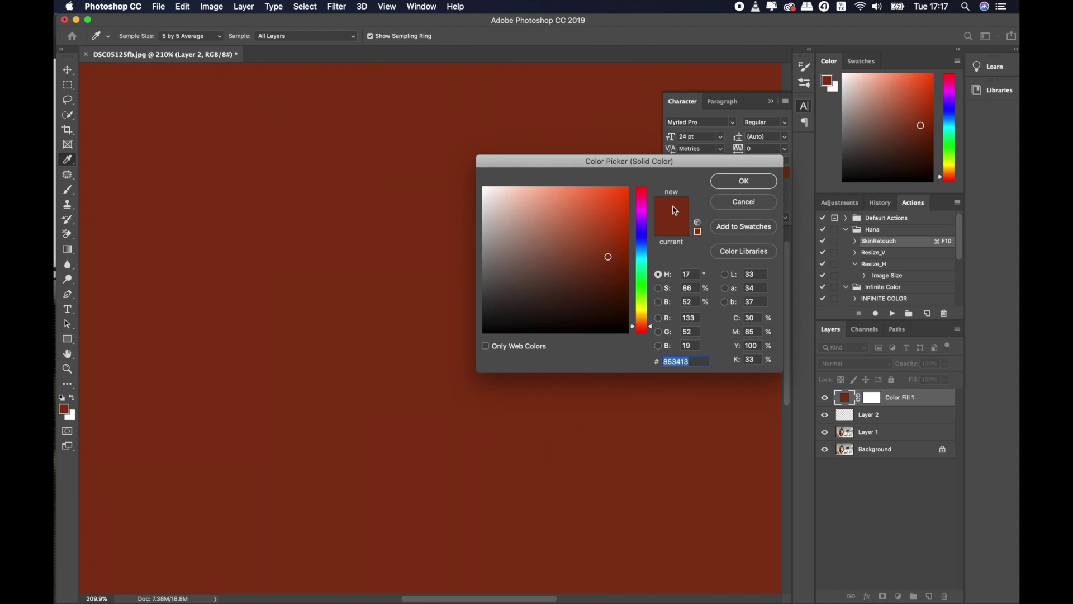
left_click(734, 210)
key("z")
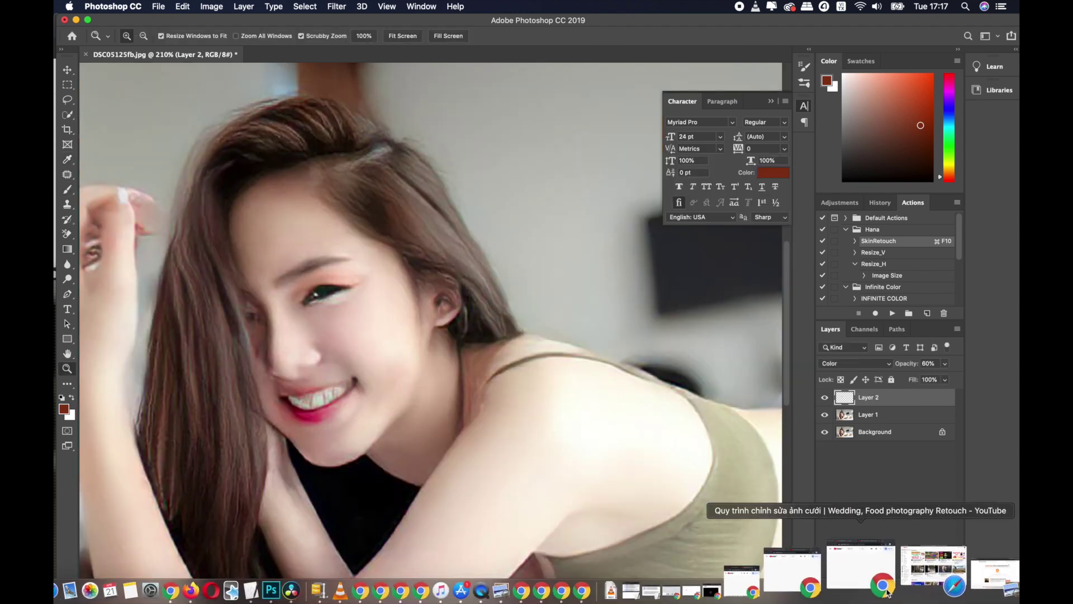
left_click(896, 597)
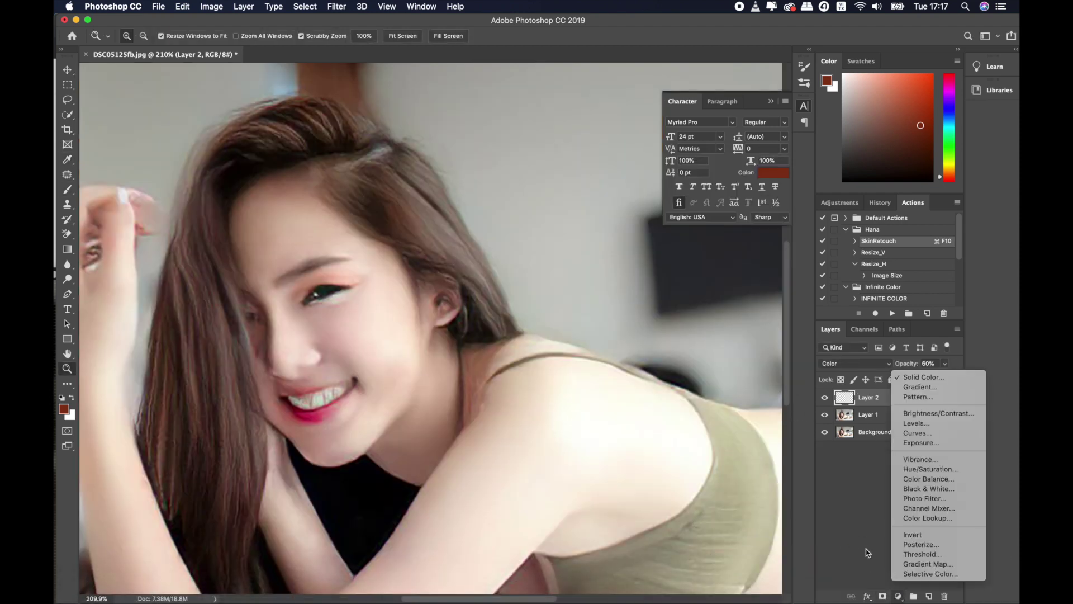
left_click(919, 470)
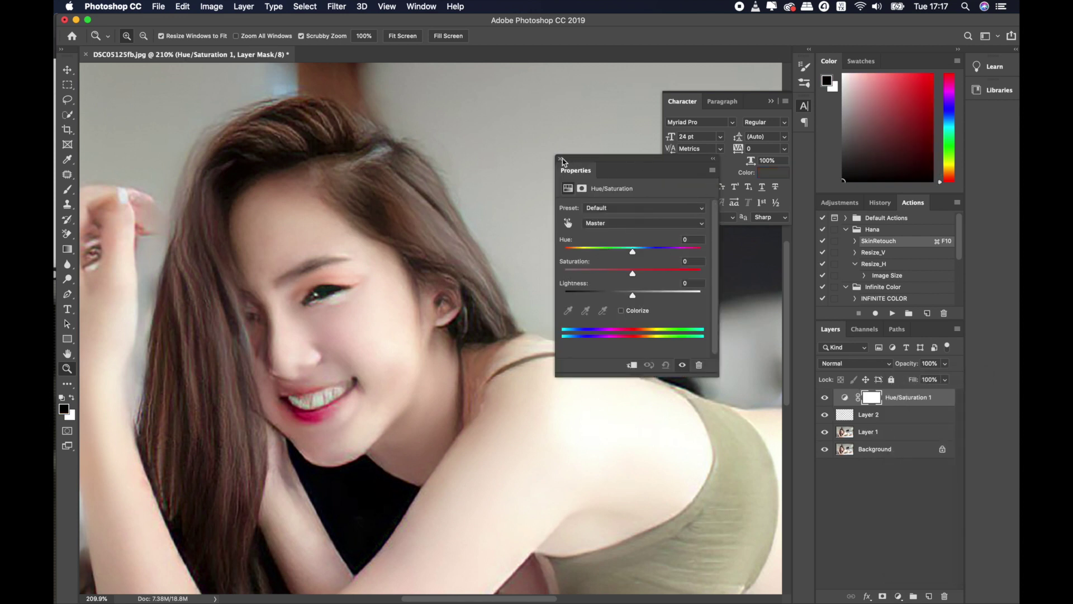
left_click(561, 159)
left_click_drag(936, 396, 907, 399)
left_click(908, 400, "alt")
Step: Set the Hue/Saturation to Saturation +98 and Lightness -23, shifting the hue to orange
double_click(843, 396)
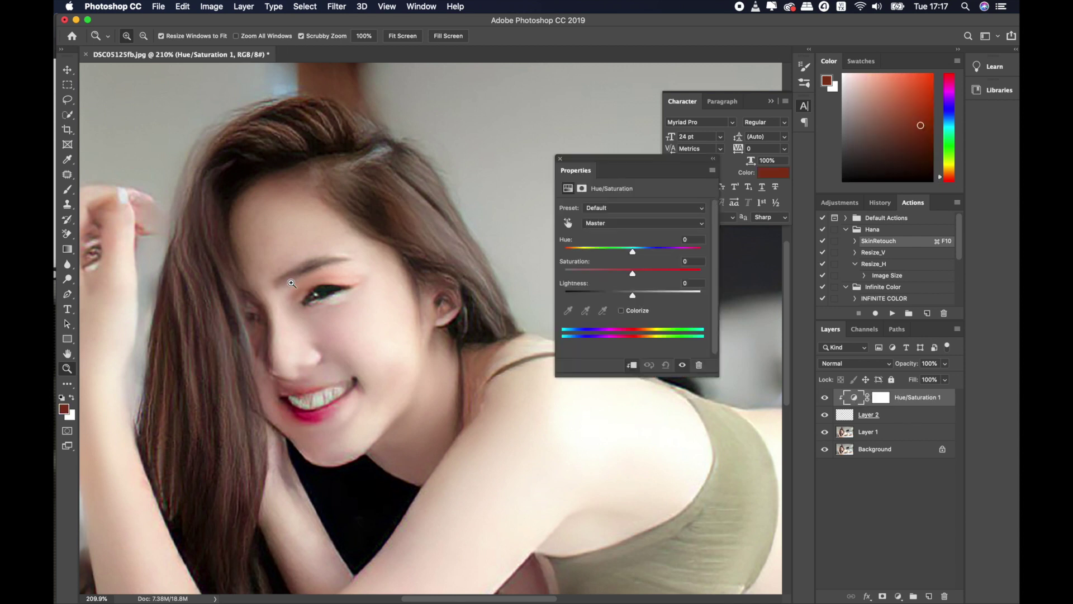
left_click_drag(264, 278, 301, 286)
left_click_drag(632, 273, 700, 274)
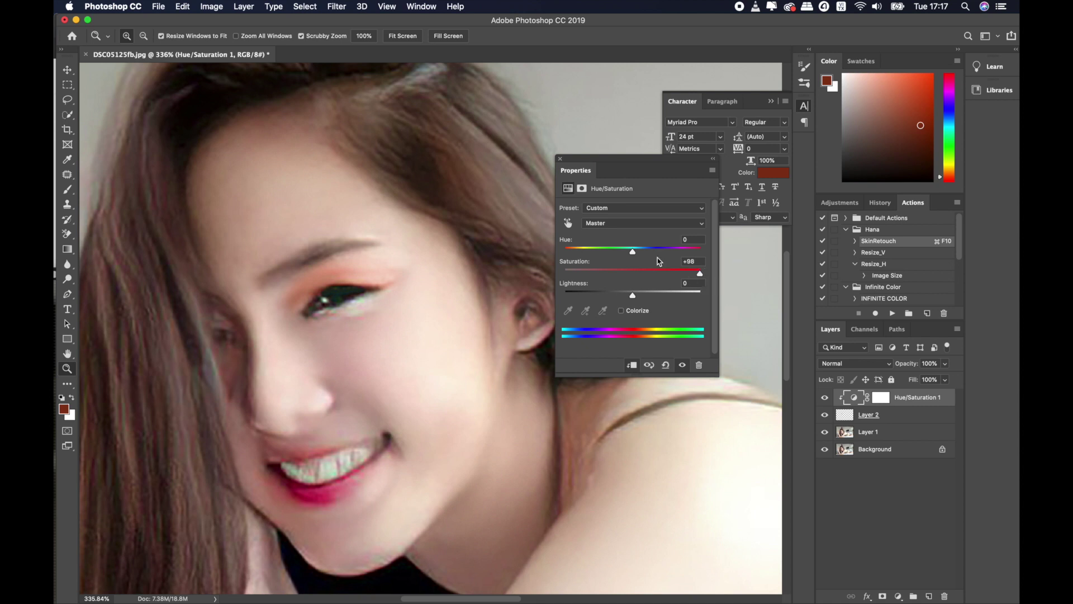
mouse_move(632, 250)
left_mouse_down()
mouse_move(581, 250)
mouse_move(641, 257)
mouse_move(623, 253)
left_mouse_up()
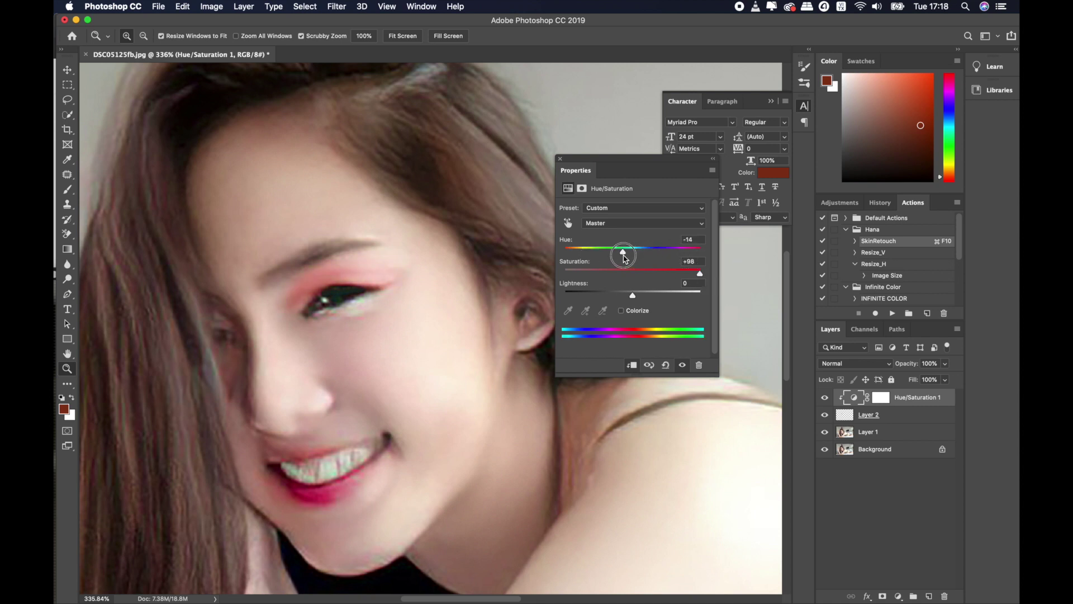
mouse_move(632, 294)
left_mouse_down()
mouse_move(622, 296)
mouse_move(698, 295)
left_mouse_up()
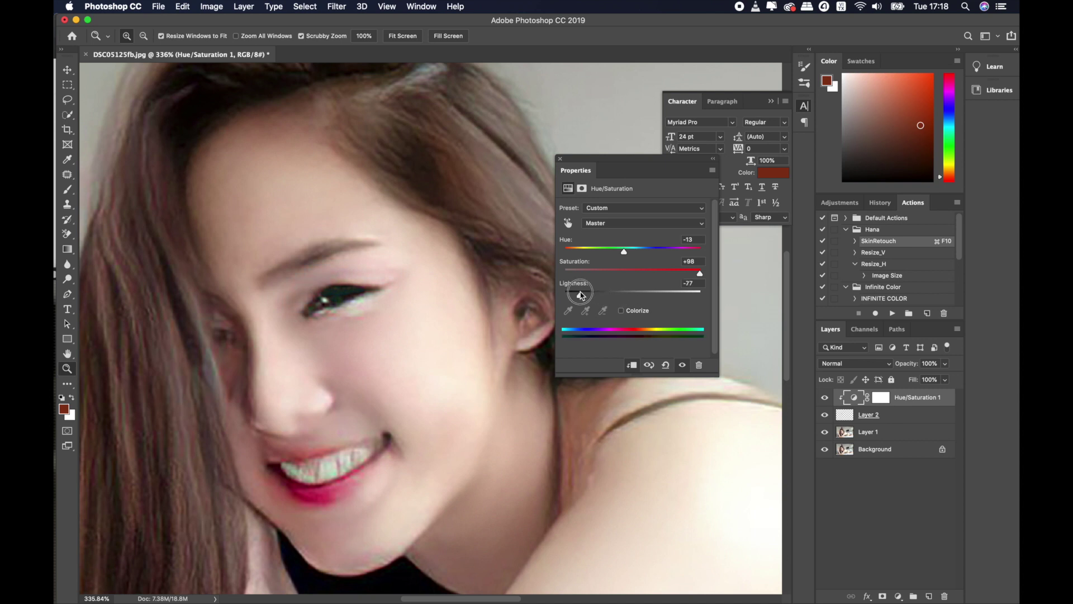
left_click_drag(697, 295, 617, 294)
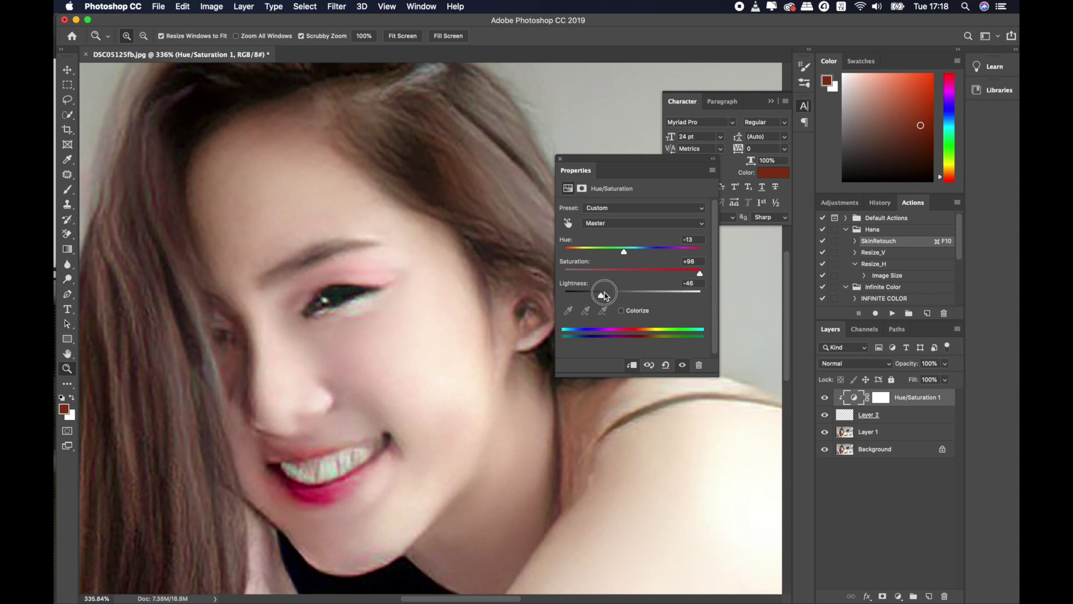
mouse_move(632, 258)
left_mouse_down()
mouse_move(615, 255)
mouse_move(634, 260)
left_mouse_up()
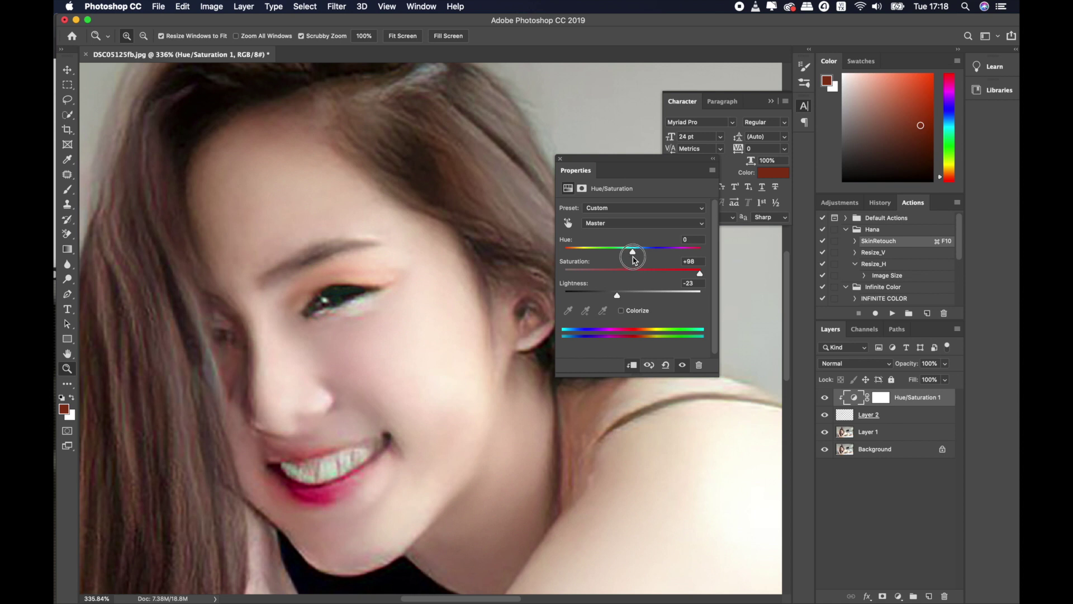
left_click(560, 159)
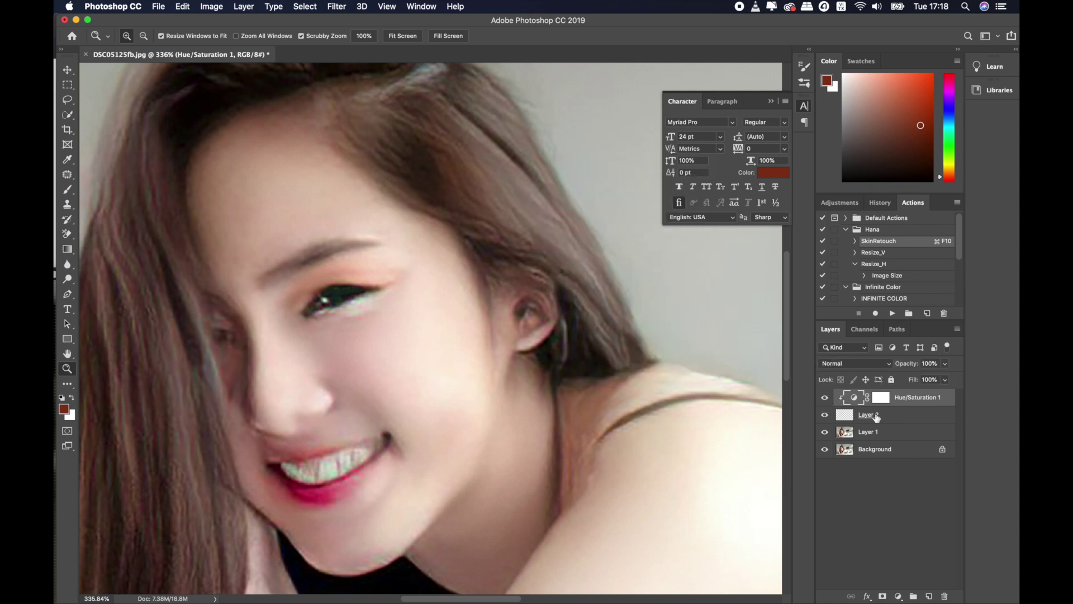
Step: Apply Filter > Blur > Gaussian Blur with a 4.2-pixel radius to Layer 2
left_click(847, 415)
left_click(309, 5)
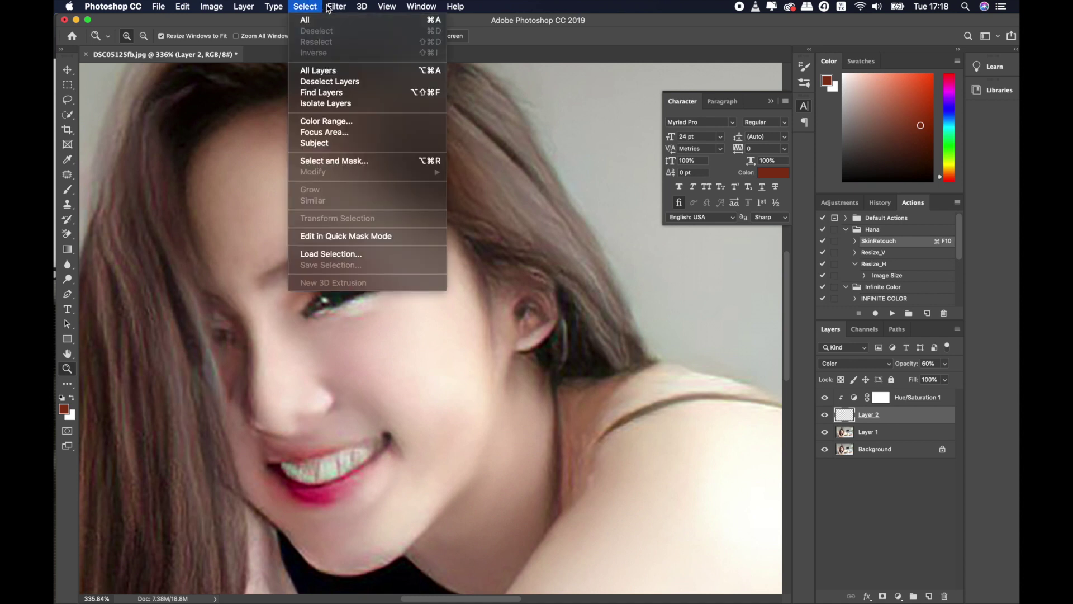
left_click(545, 186)
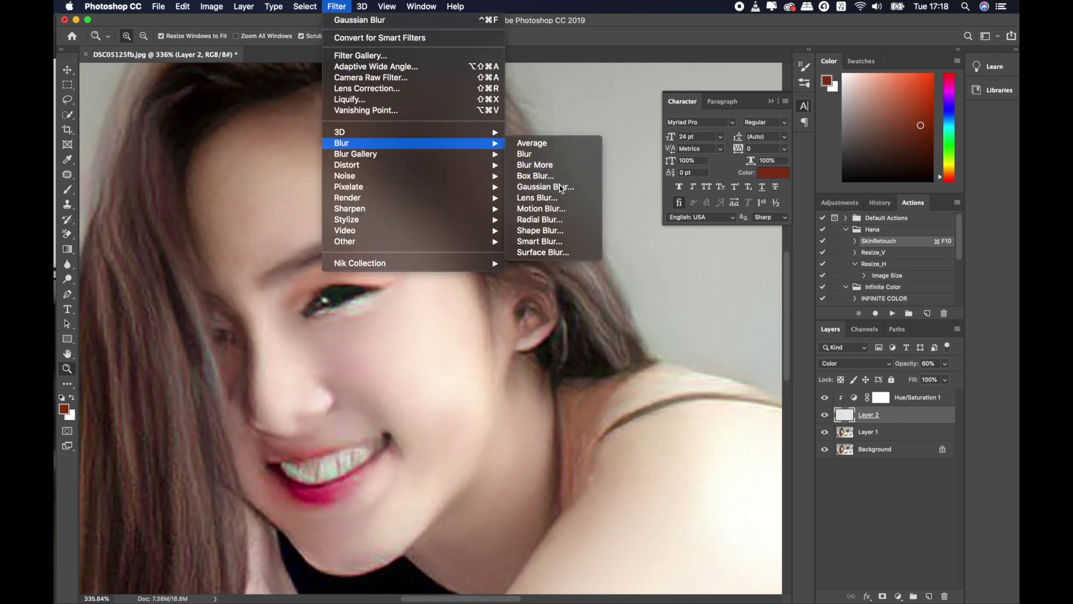
left_click(494, 305)
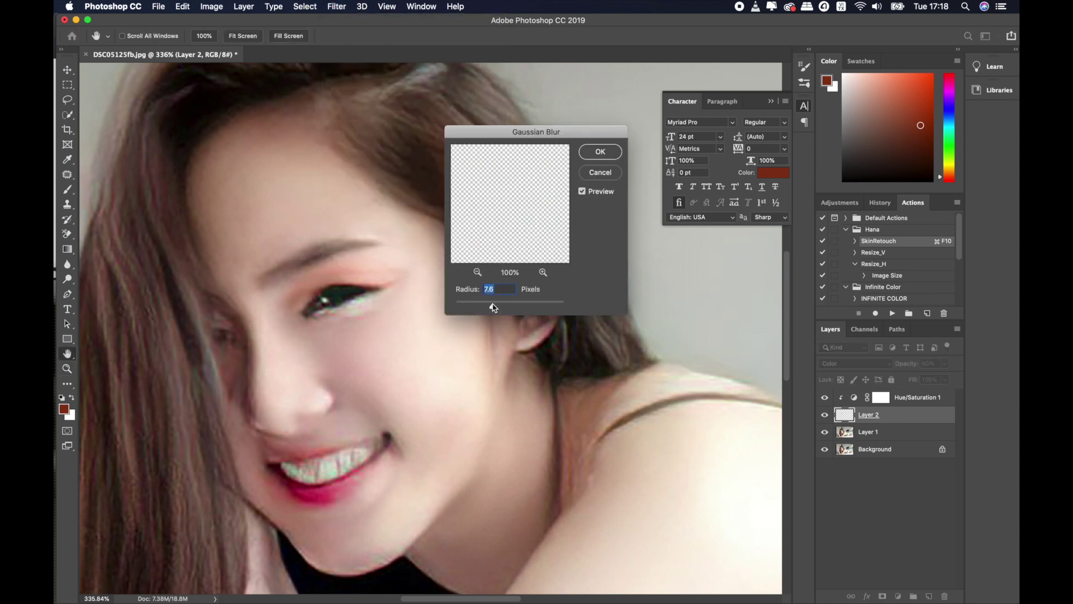
left_click_drag(495, 307, 480, 306)
left_click(597, 154)
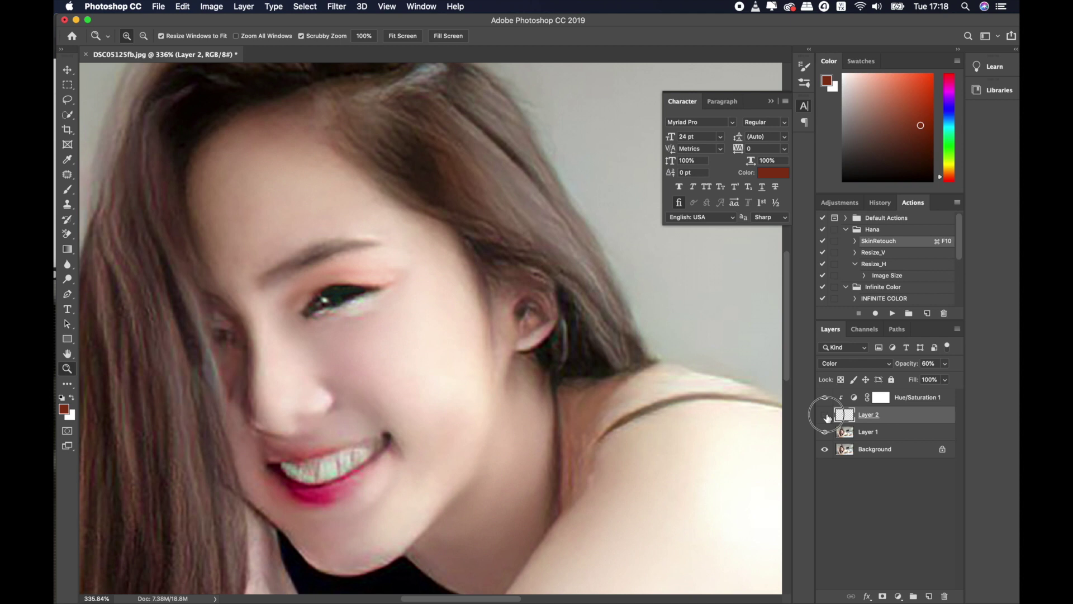
Step: Enlarge the brush and set the foreground colour to light pink #f8a3db
scroll(473, 297, "down", 3)
key("b")
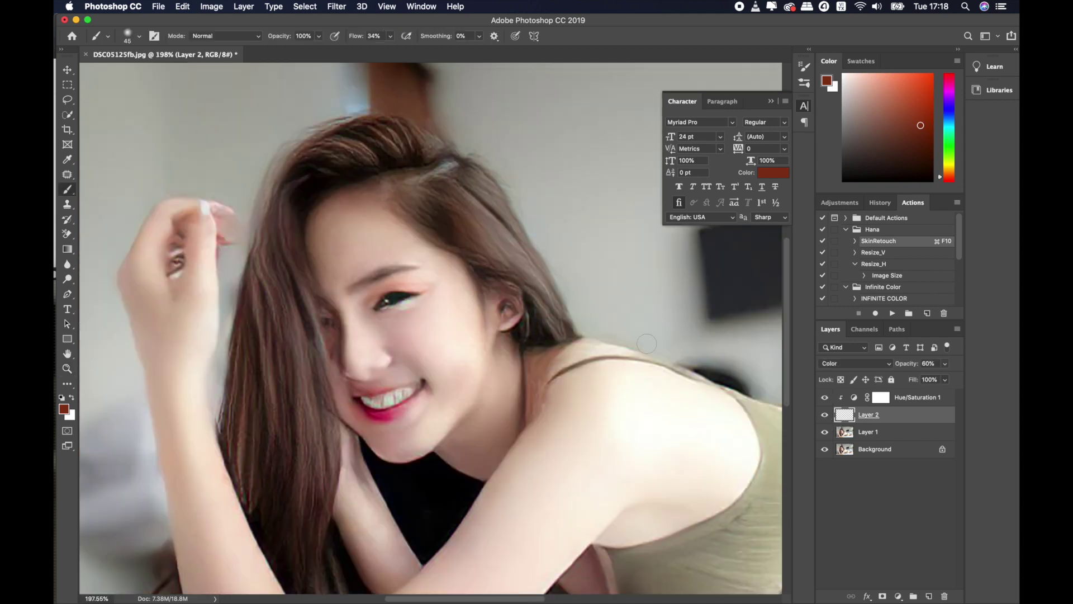
scroll(356, 322, "up", 2)
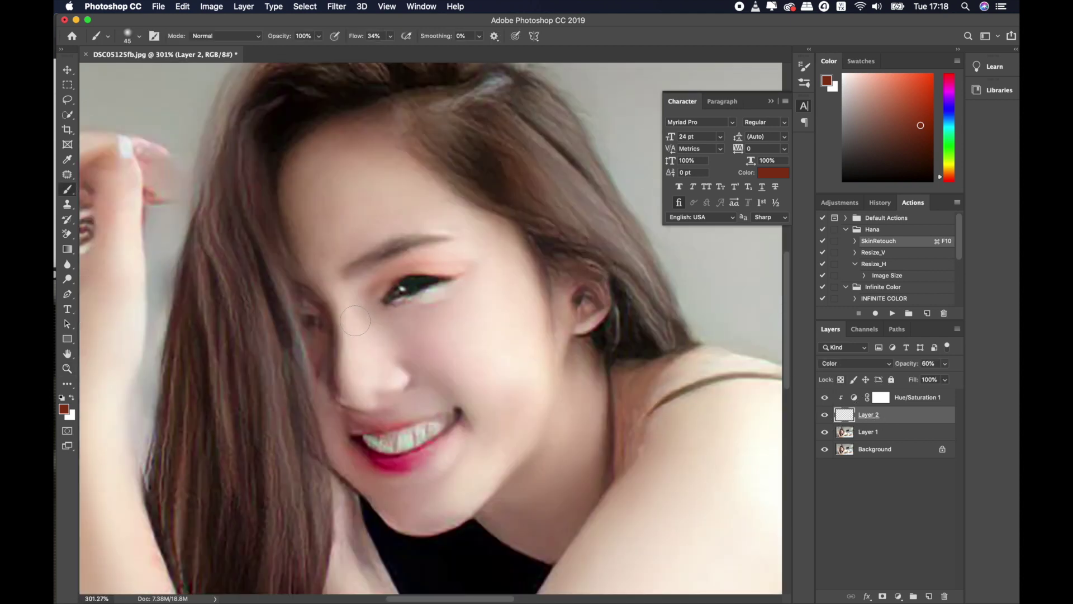
scroll(356, 322, "up", 2)
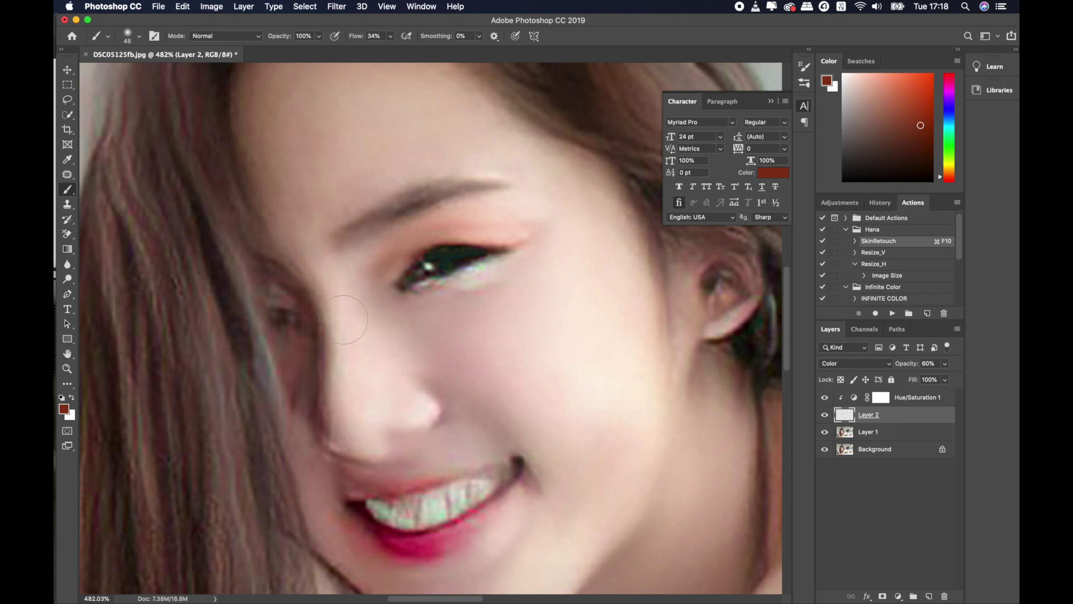
key("bracketright")
scroll(326, 317, "down", 2)
key("bracketright")
key("bracketright")
key("bracketright")
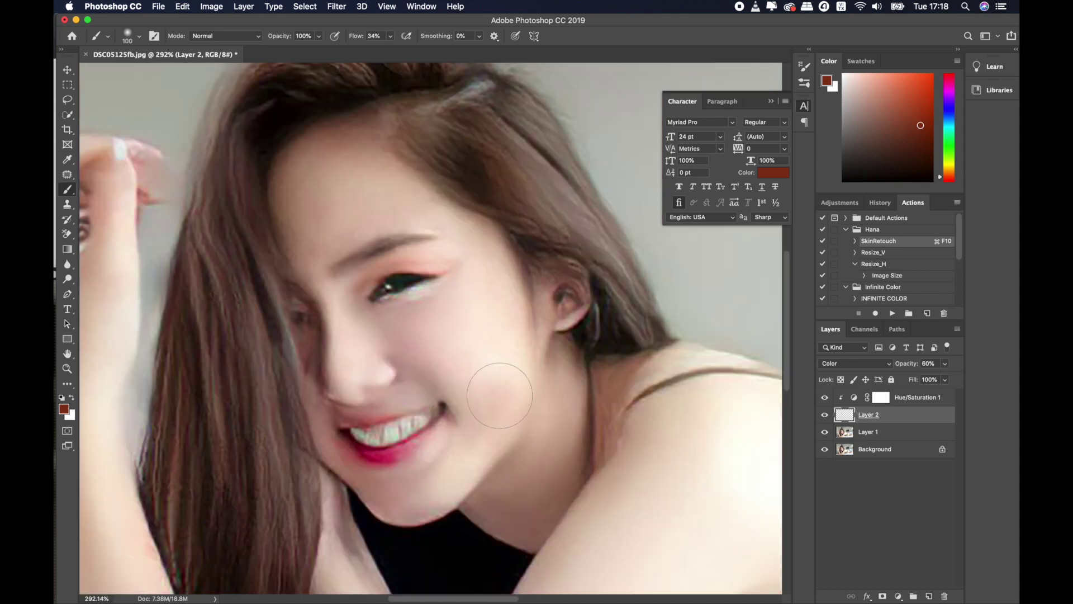
left_click(64, 410)
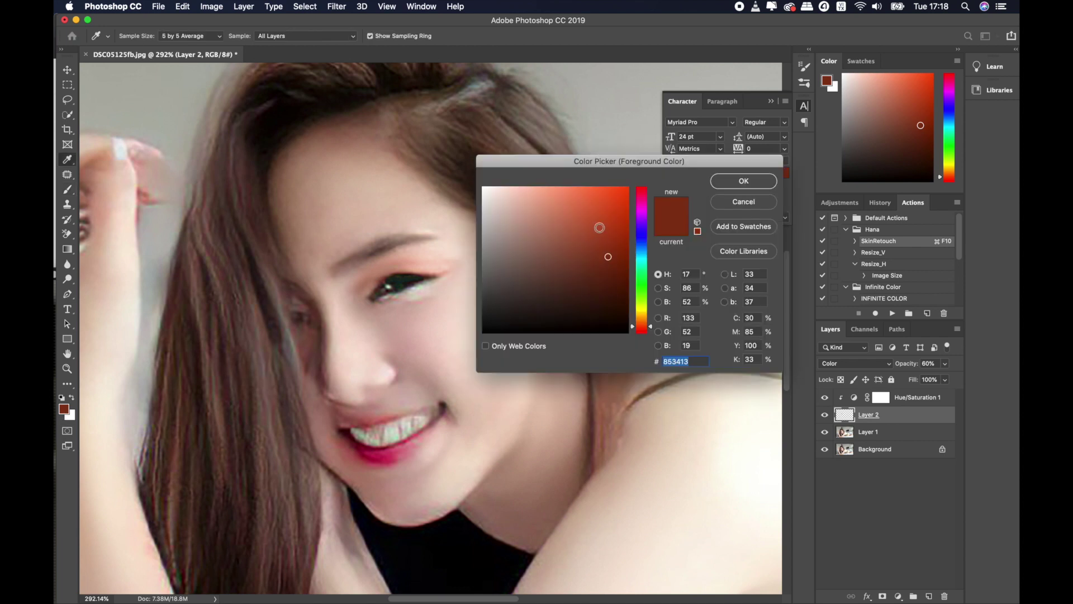
left_click_drag(642, 226, 642, 211)
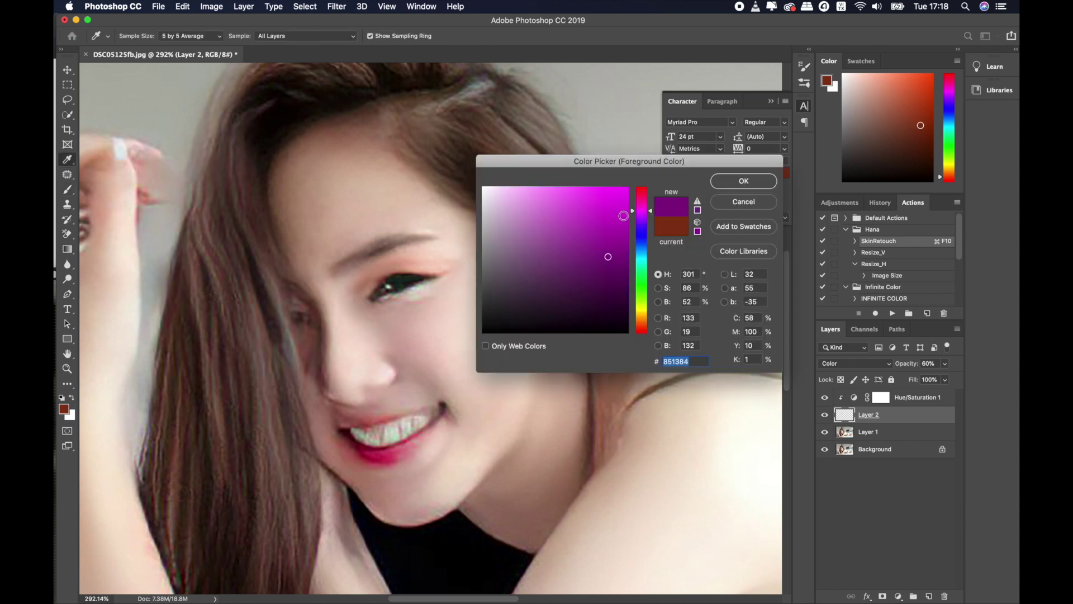
left_click(532, 202)
left_click_drag(643, 210, 643, 204)
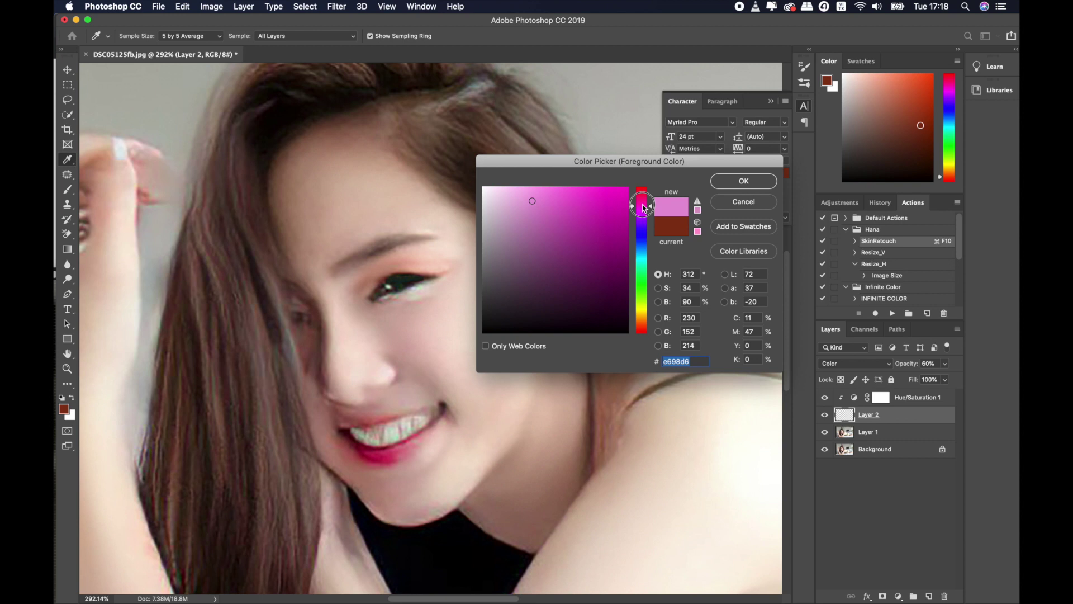
left_click(532, 190)
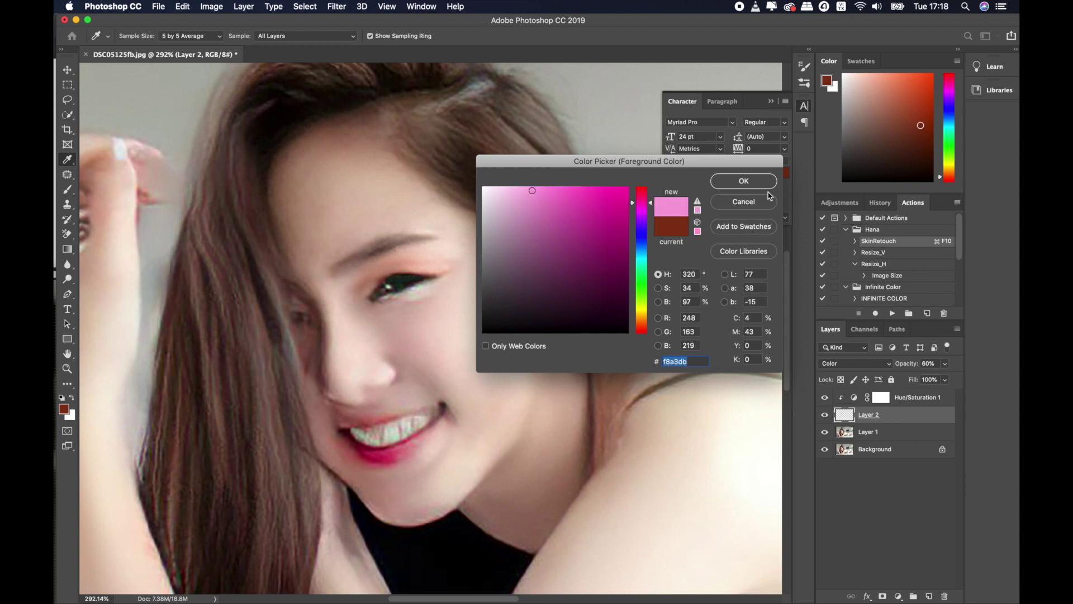
left_click(743, 181)
Step: Lower the brush opacity to 8% and paint a faint pink blush over the cheek
key("b")
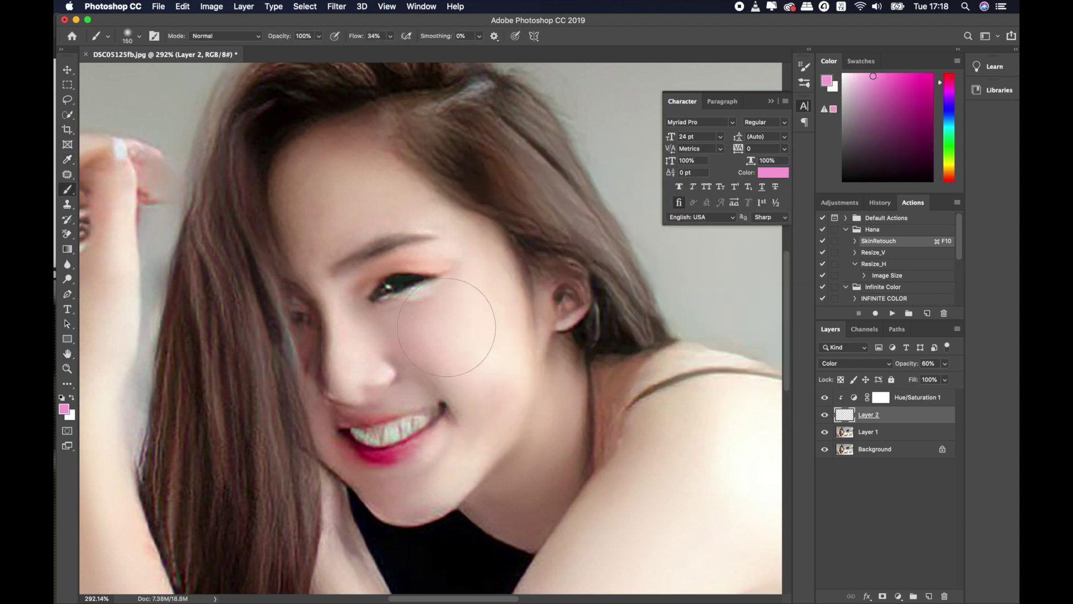
left_click(318, 35)
left_click_drag(285, 50, 270, 50)
key("bracketleft")
key("bracketleft")
key("bracketleft")
mouse_move(446, 359)
left_mouse_down()
mouse_move(455, 324)
mouse_move(443, 324)
left_mouse_up()
key("super+0")
key("super+z")
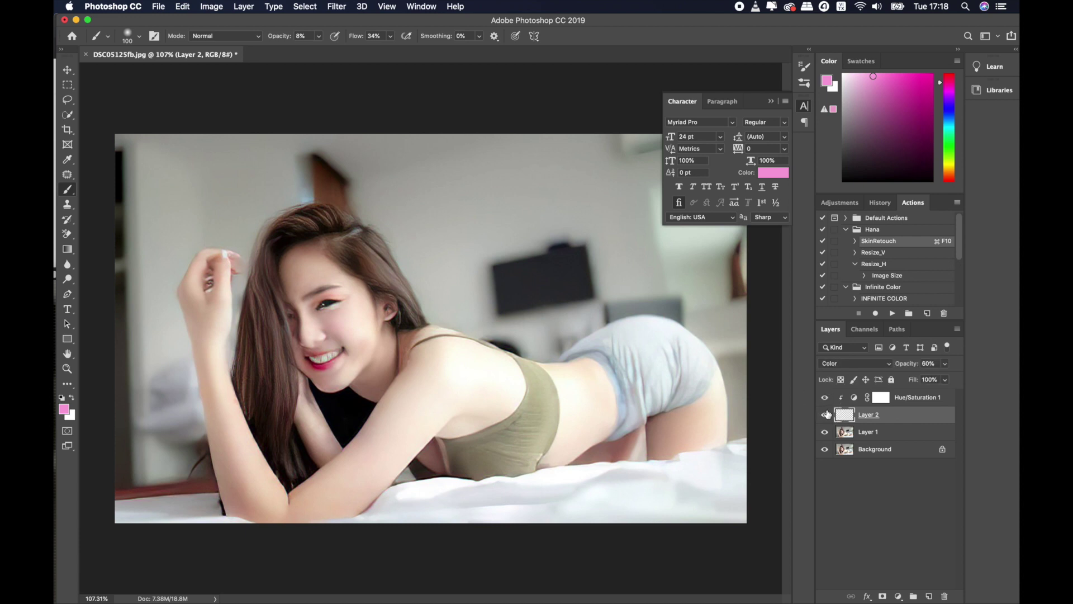
left_click(925, 398)
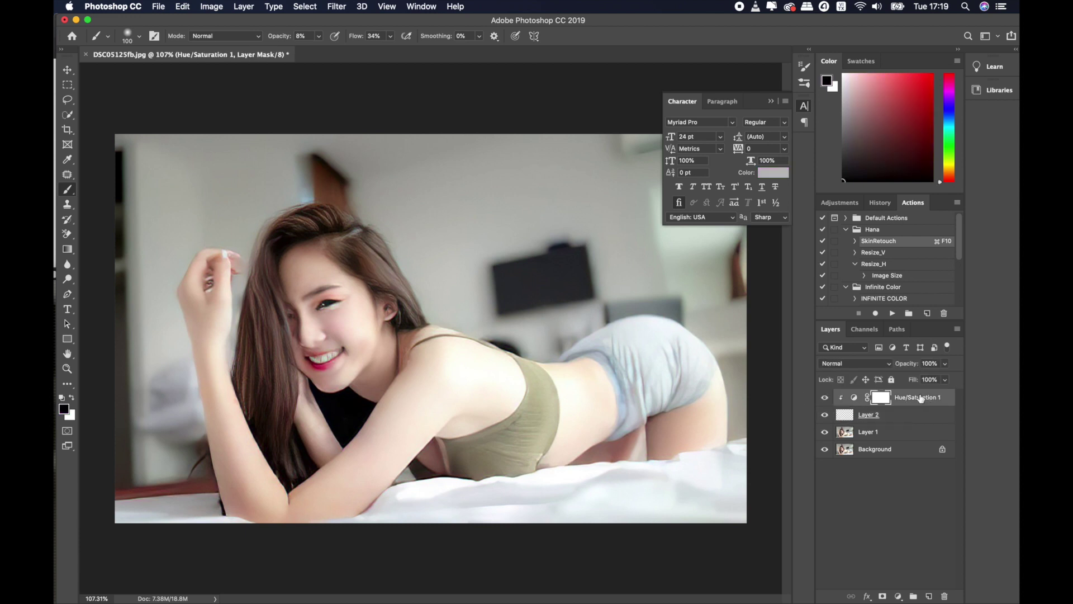
Step: Stamp all visible edits into a new Layer 3 with the SkinRetouch action (F10)
key("super+F10")
scroll(336, 299, "up", 5, "alt")
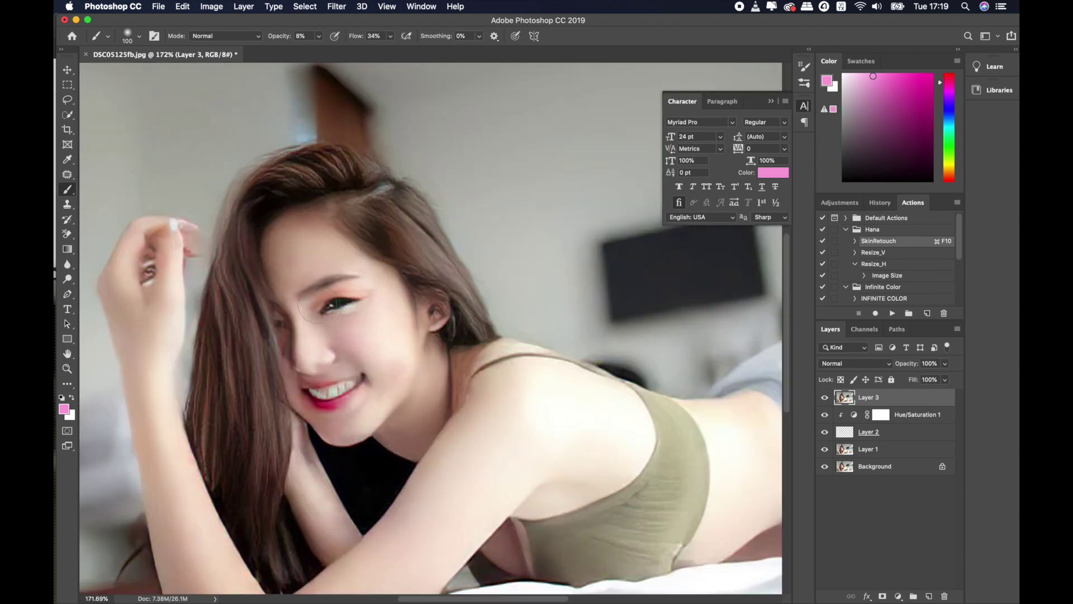
scroll(335, 302, "up", 5, "alt")
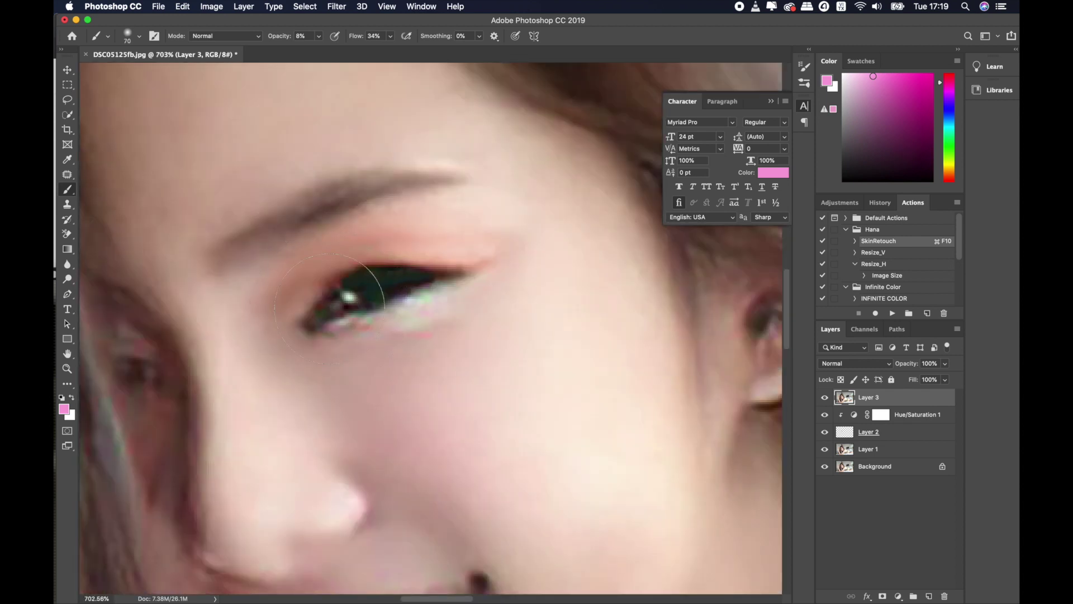
Step: Clone Stamp dark iris pixels over the eye's stray catchlight
left_click(68, 205)
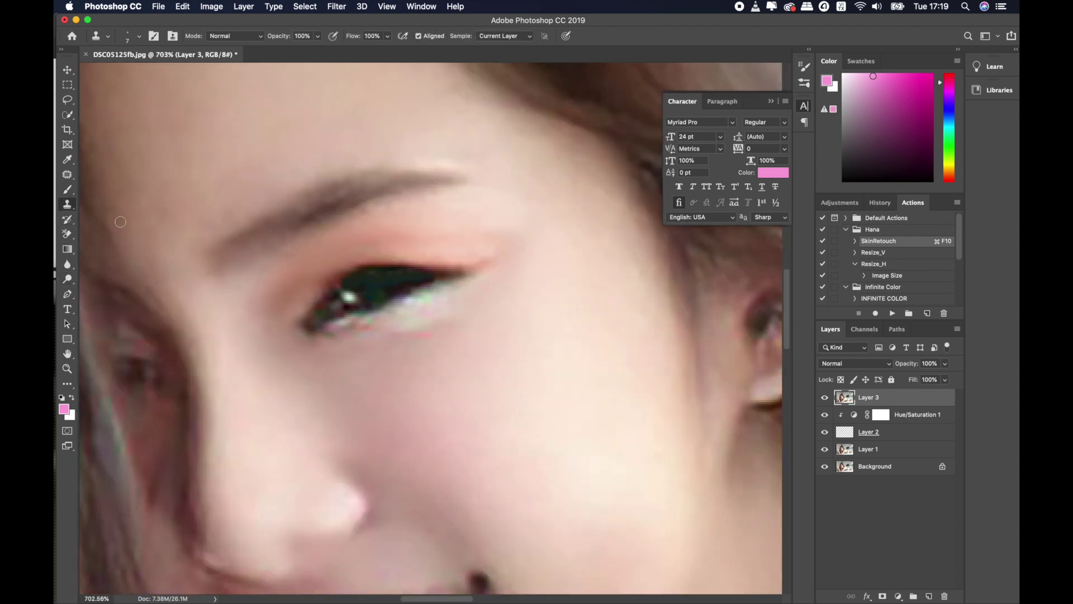
scroll(352, 286, "up", 3, "alt")
scroll(366, 290, "up", 2, "alt")
left_click(380, 286, "alt")
mouse_move(343, 295)
left_mouse_down()
mouse_move(369, 303)
mouse_move(338, 306)
left_mouse_up()
left_click(395, 280, "alt")
left_click(410, 296)
mouse_move(410, 296)
left_mouse_down()
mouse_move(472, 280)
mouse_move(438, 287)
mouse_move(393, 269)
left_mouse_up()
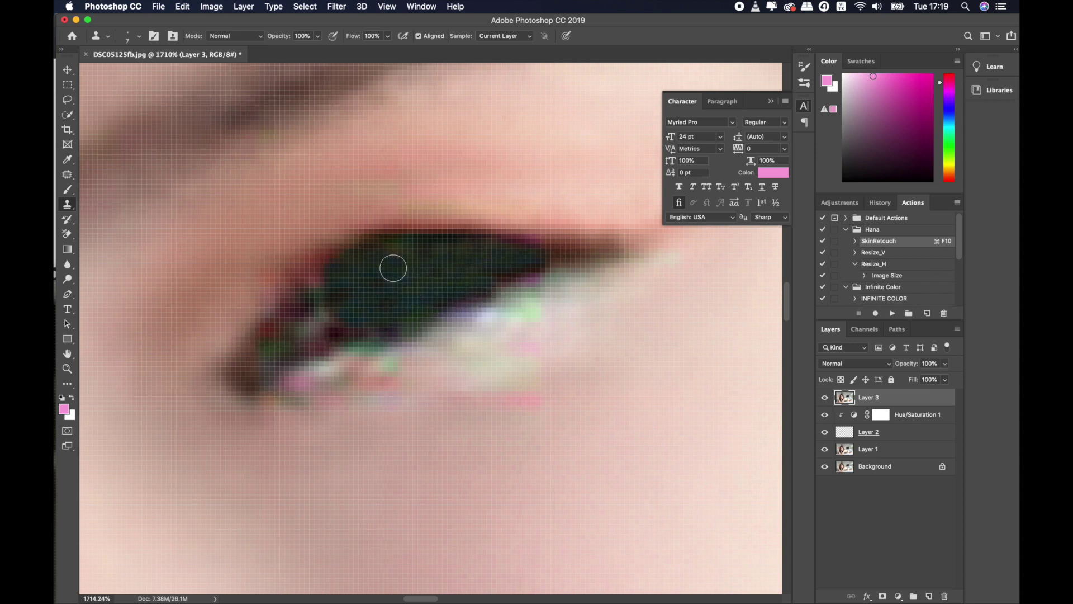
key("super+0")
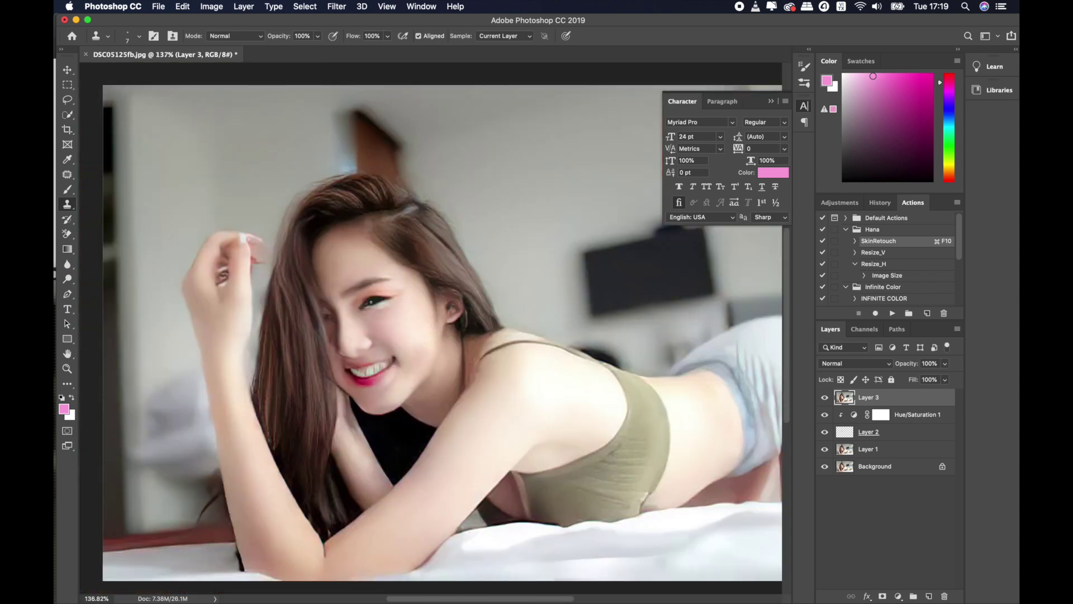
scroll(371, 302, "up", 5)
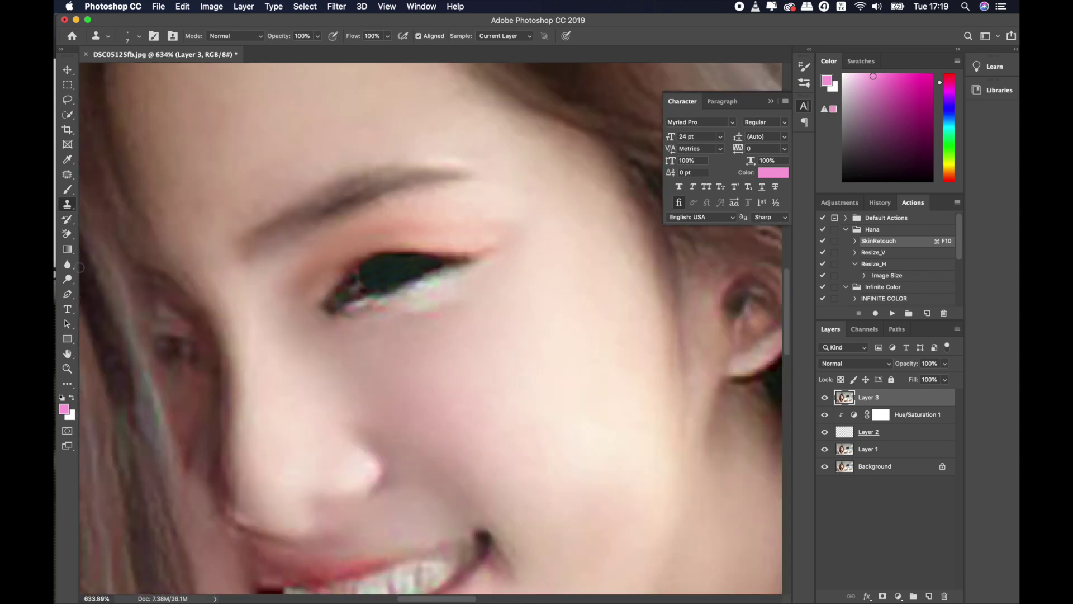
Step: Draw an elliptical selection over the dark iris
left_click(67, 99)
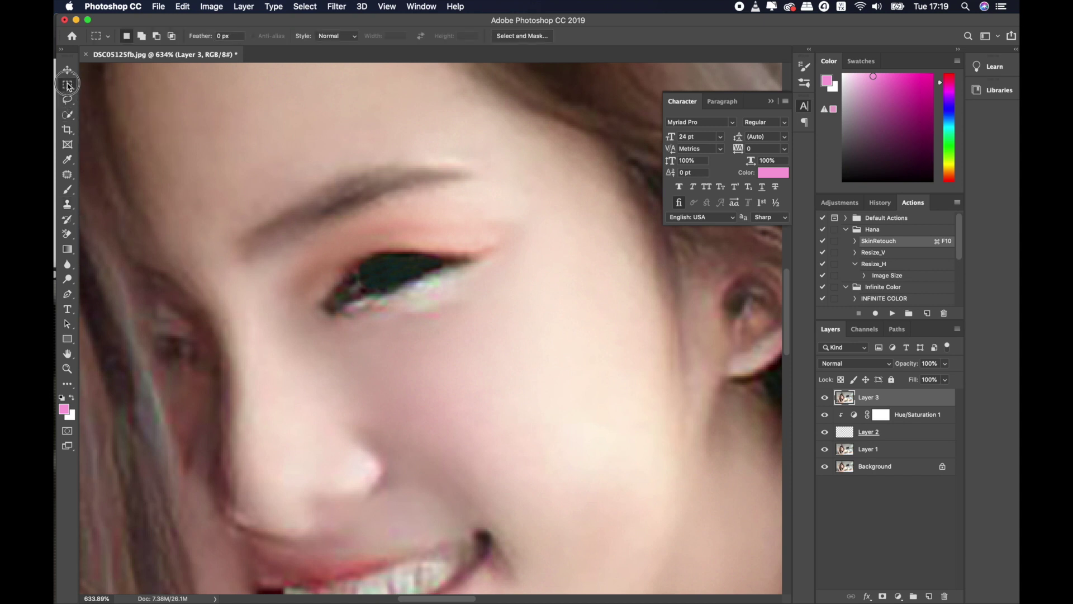
right_click(67, 84)
left_click(112, 96)
scroll(373, 281, "up", 5)
left_click_drag(379, 253, 452, 287)
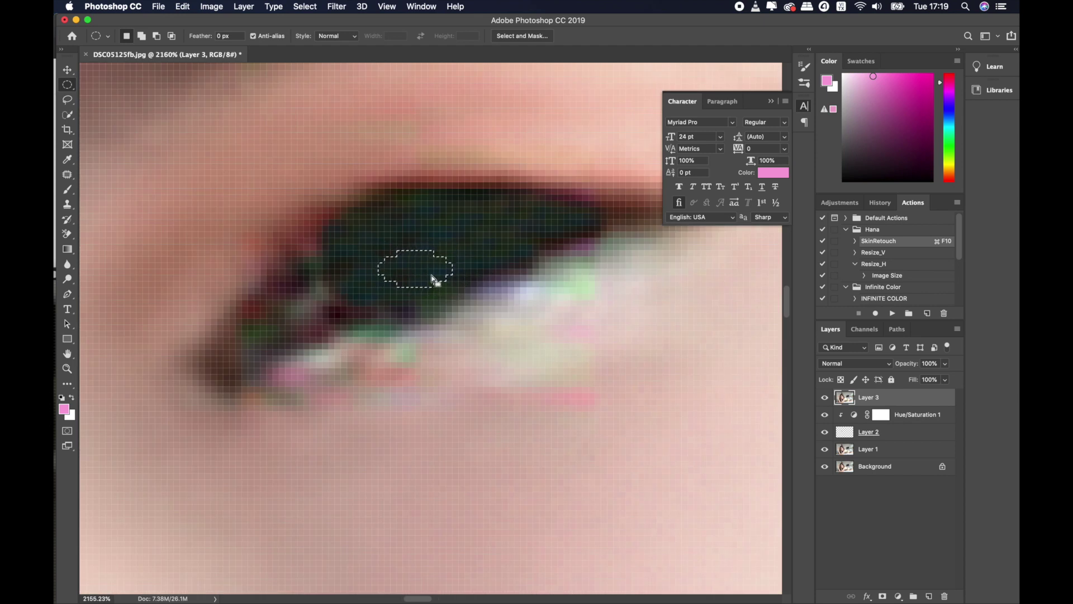
scroll(433, 280, "down", 2)
Step: Fill the selection with White on a new empty layer
left_click(929, 596)
key("shift")
key("shift+BackSpace")
left_click(551, 222)
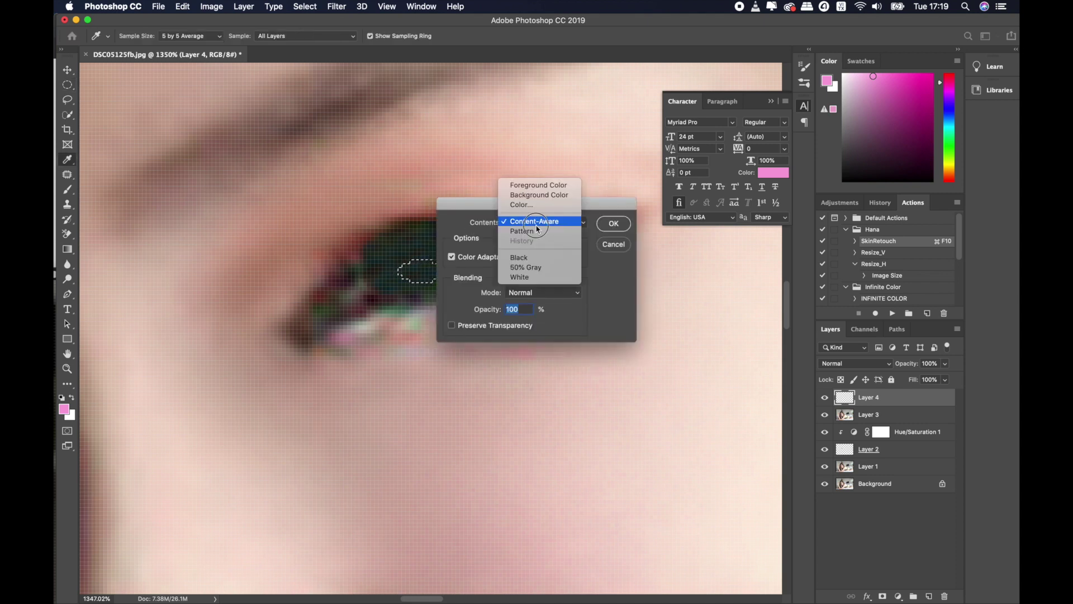
left_click(539, 277)
left_click(621, 224)
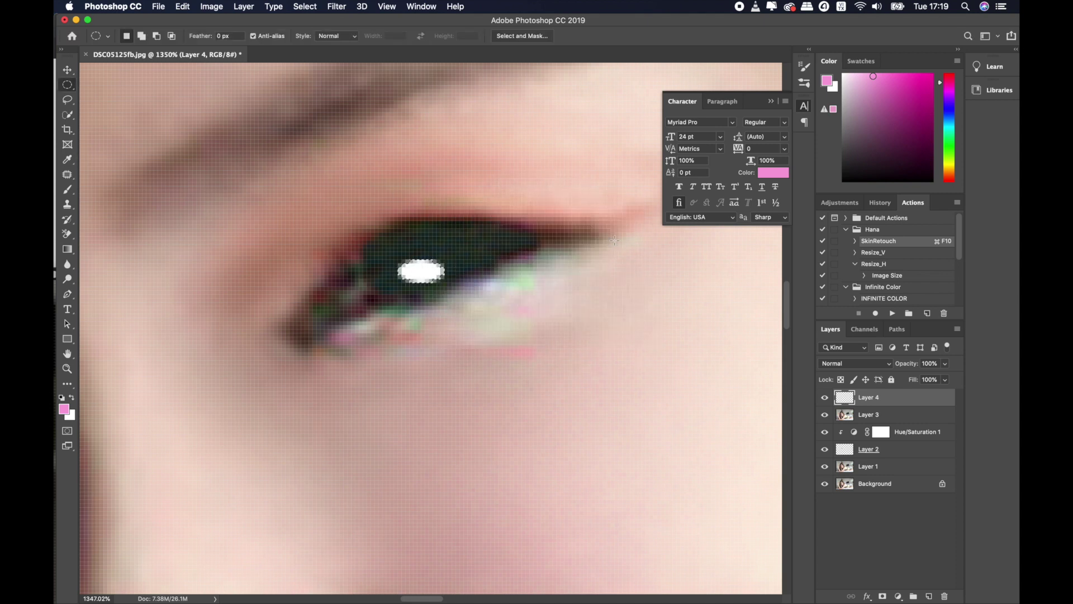
scroll(505, 240, "down", 10)
scroll(488, 246, "up", 10)
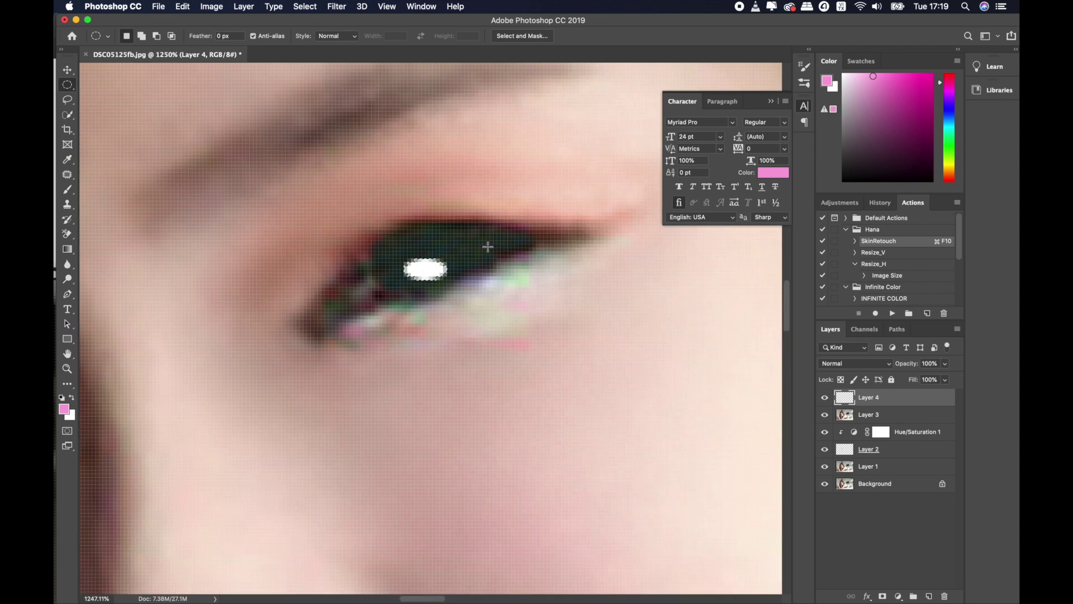
Step: Rotate and nudge the white catchlight within the pupil, then lower its layer opacity
key("cmd+t")
left_click_drag(485, 253, 482, 249)
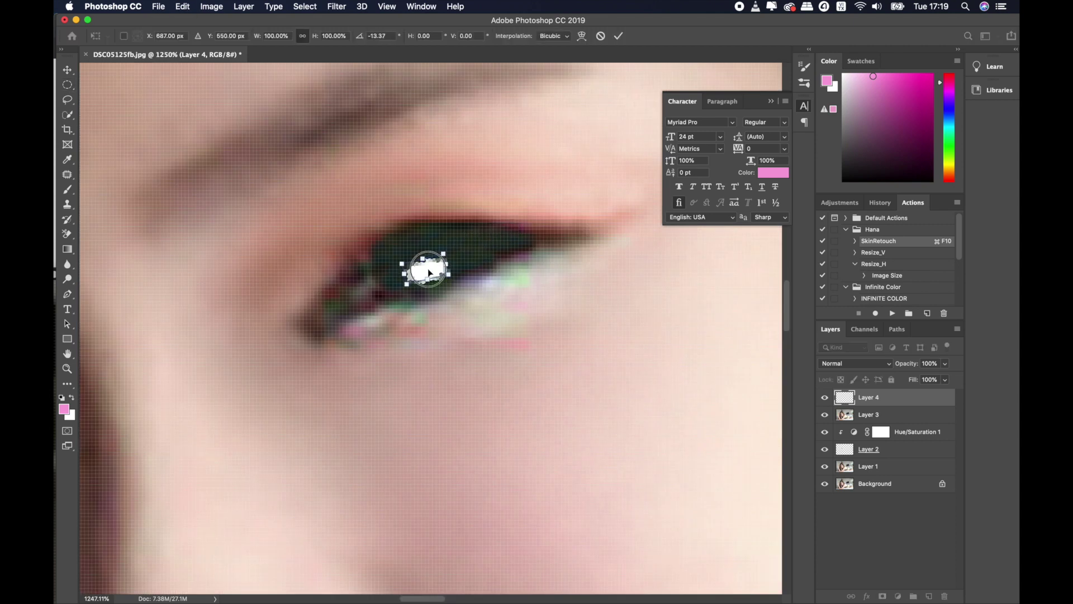
left_click_drag(424, 280, 433, 267)
key("Return")
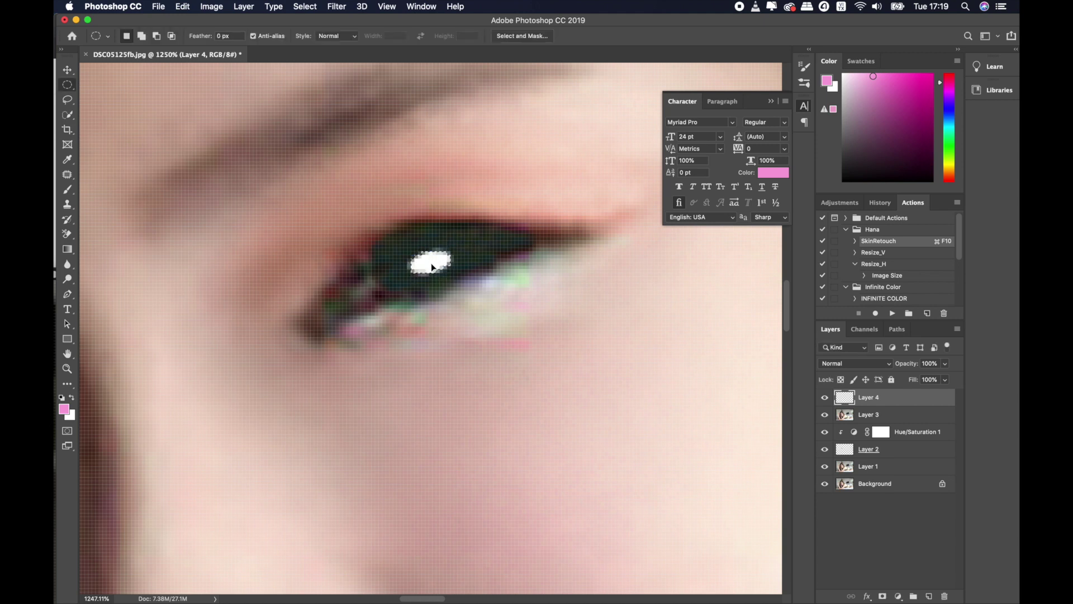
scroll(434, 267, "down", 10)
scroll(354, 291, "up", 5)
scroll(336, 296, "up", 3)
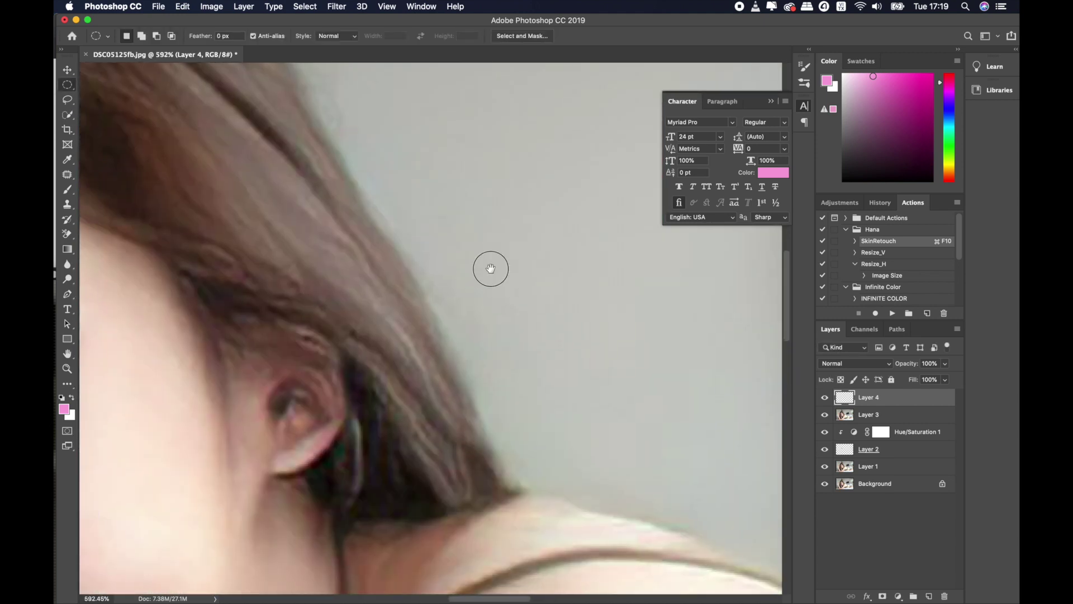
scroll(376, 334, "up", 3)
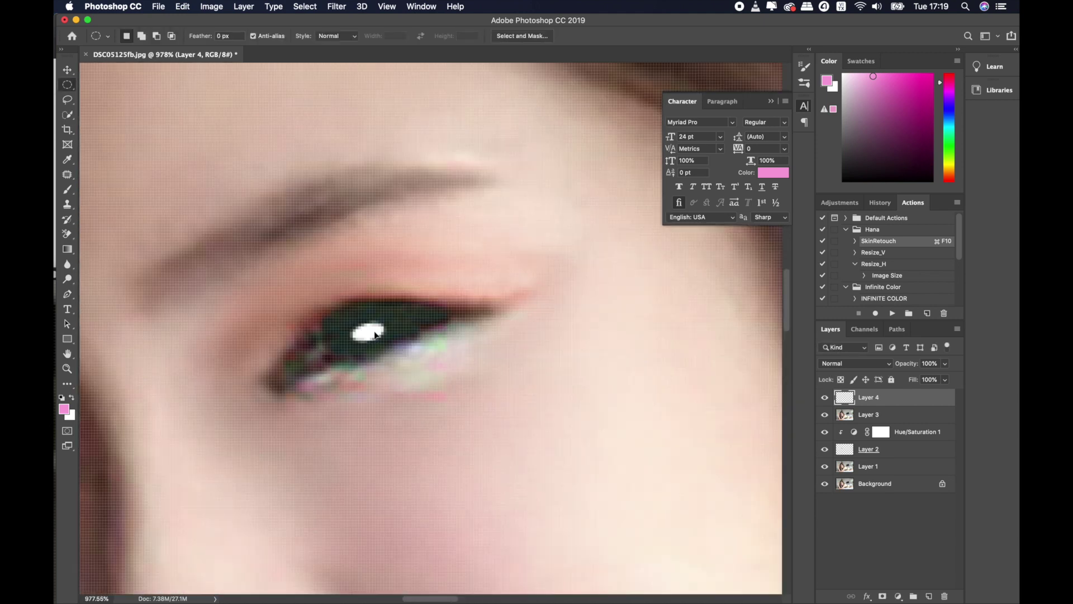
key("ctrl+t")
left_click_drag(375, 334, 367, 336)
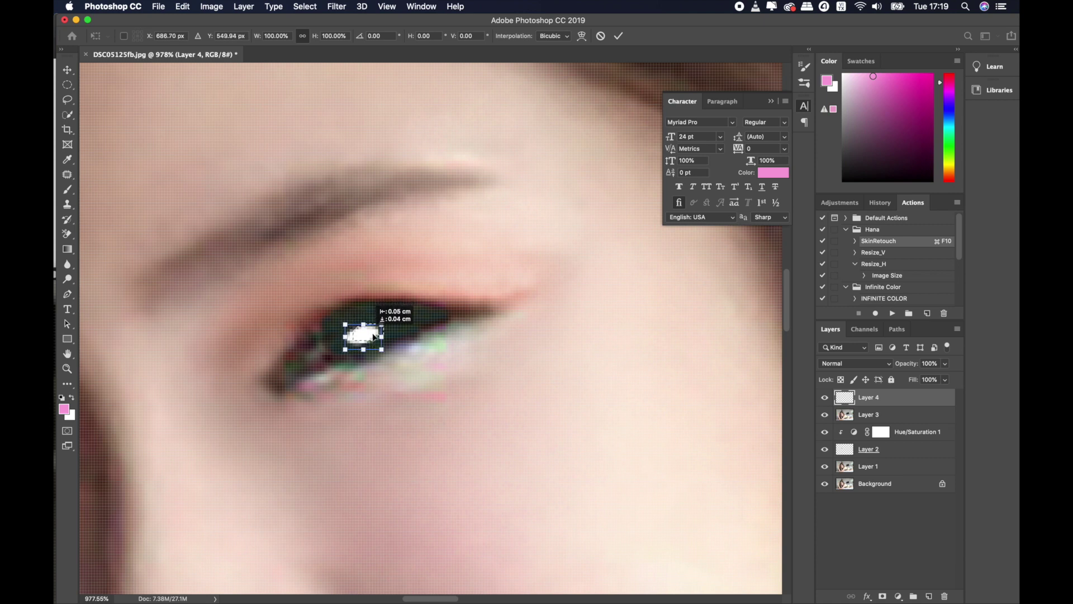
key("Return")
left_click(944, 363)
mouse_move(950, 378)
left_mouse_down()
mouse_move(907, 381)
mouse_move(922, 378)
left_mouse_up()
Step: Deselect and soften the catchlight with a 1.8-pixel Gaussian Blur
left_click(371, 338)
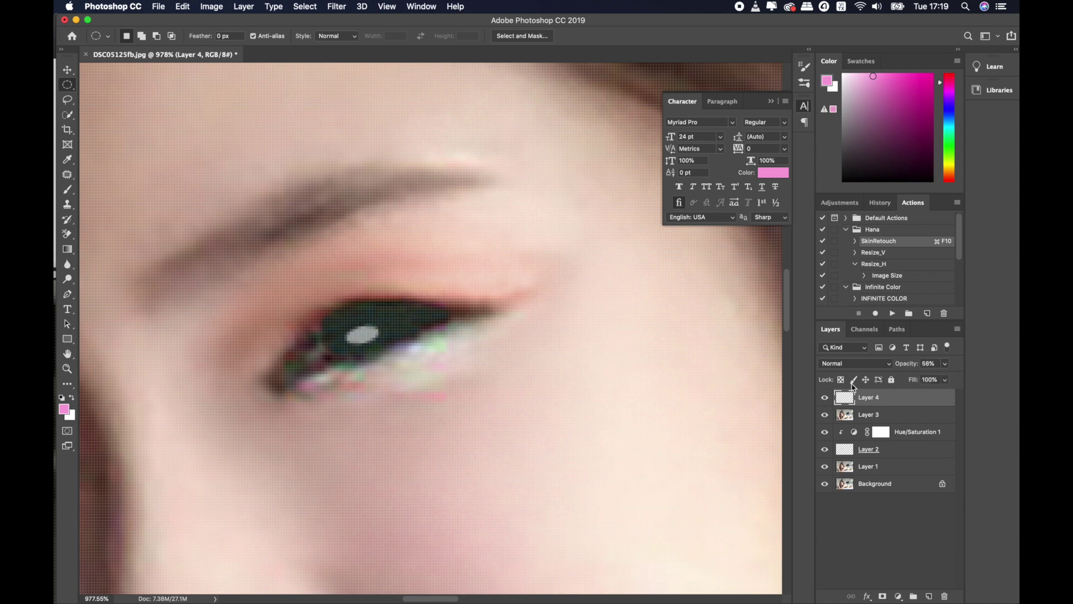
left_click(334, 7)
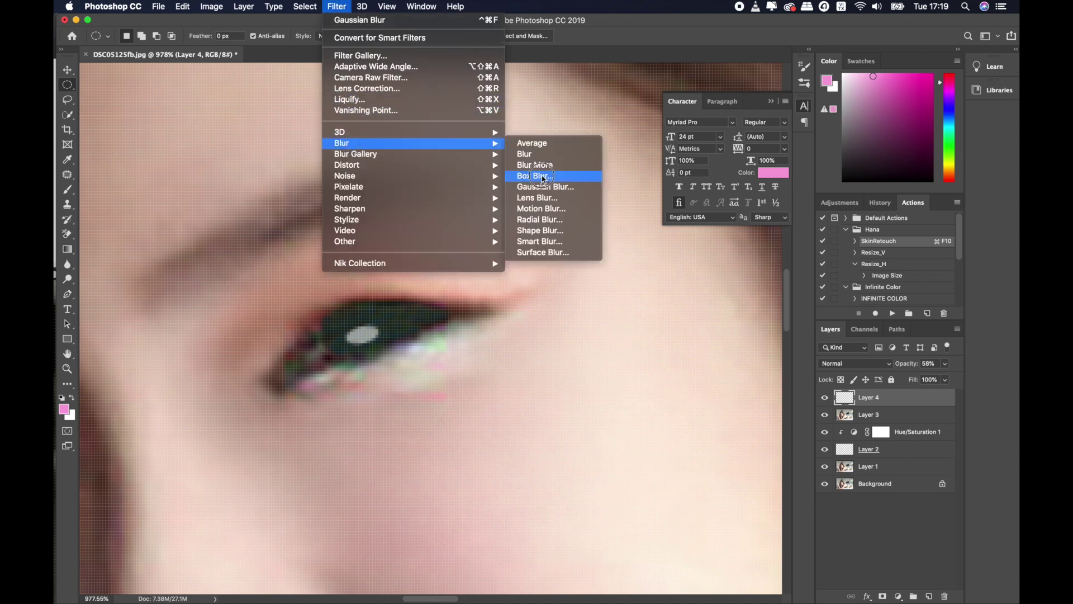
left_click(543, 186)
left_click_drag(480, 306, 468, 308)
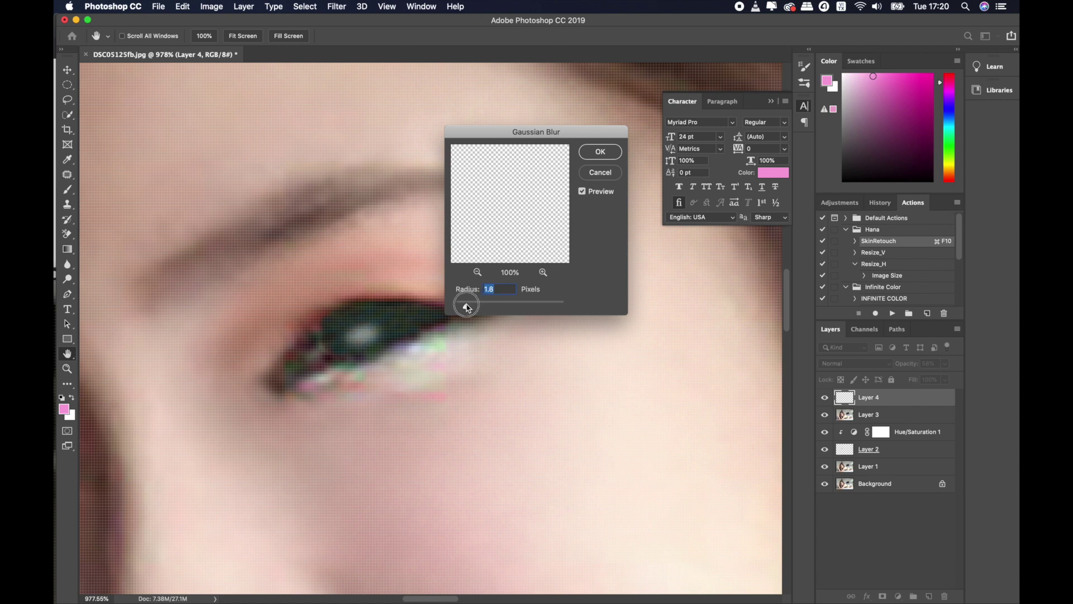
scroll(468, 308, "down", 5)
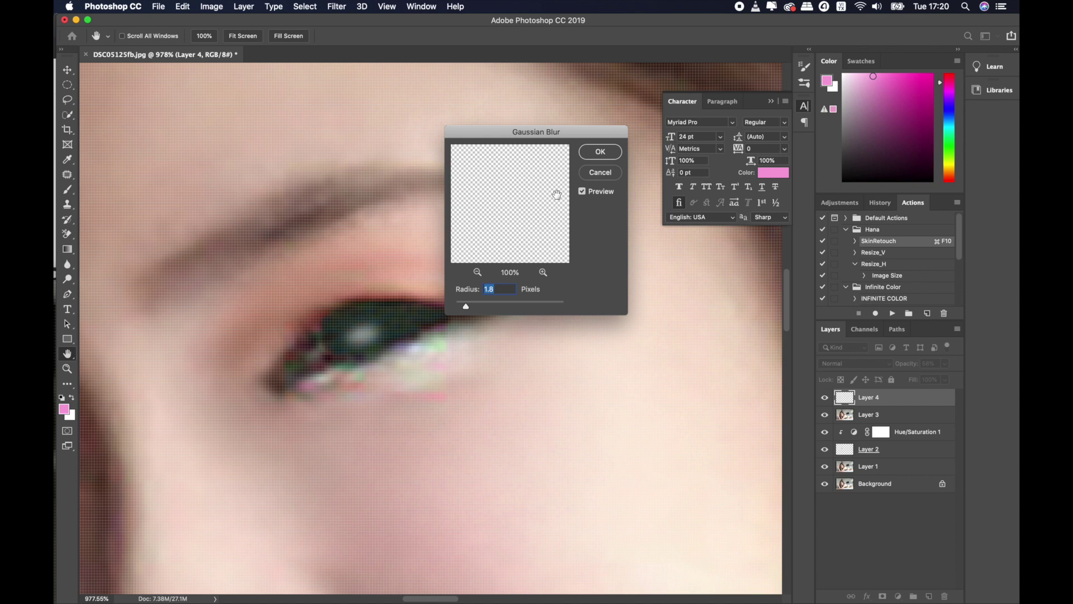
left_click(600, 151)
Step: Select the area around the highlight and reposition it with Free Transform
key("m")
scroll(378, 335, "down", 6)
scroll(357, 341, "up", 2)
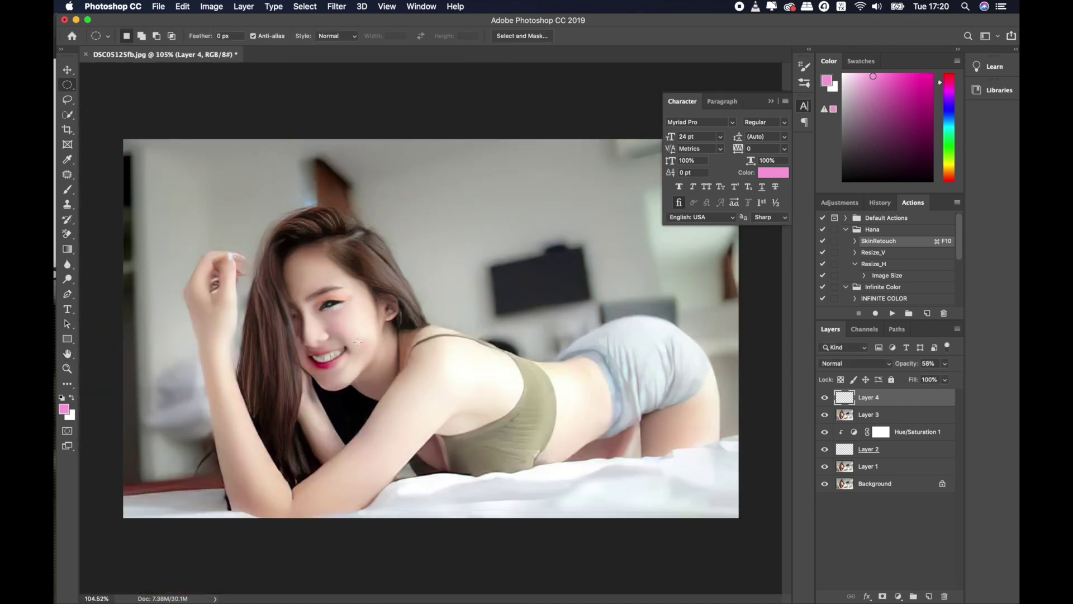
scroll(335, 333, "up", 3)
scroll(190, 179, "up", 2)
mouse_move(354, 287)
left_mouse_down()
mouse_move(427, 311)
mouse_move(402, 316)
left_mouse_up()
scroll(391, 317, "up", 2)
key("ctrl+t")
key("Return")
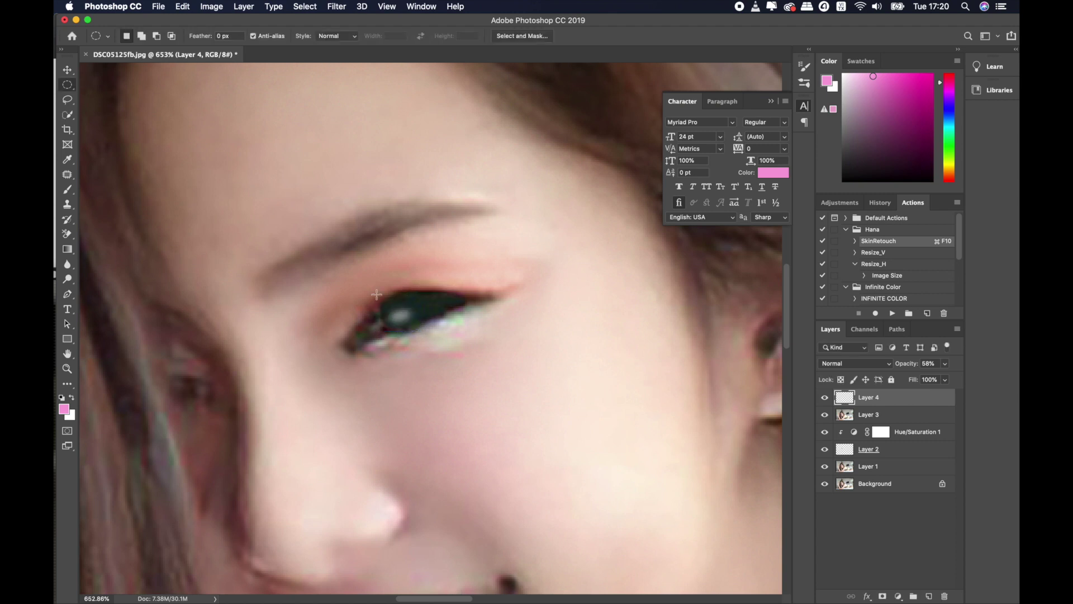
scroll(400, 315, "down", 4)
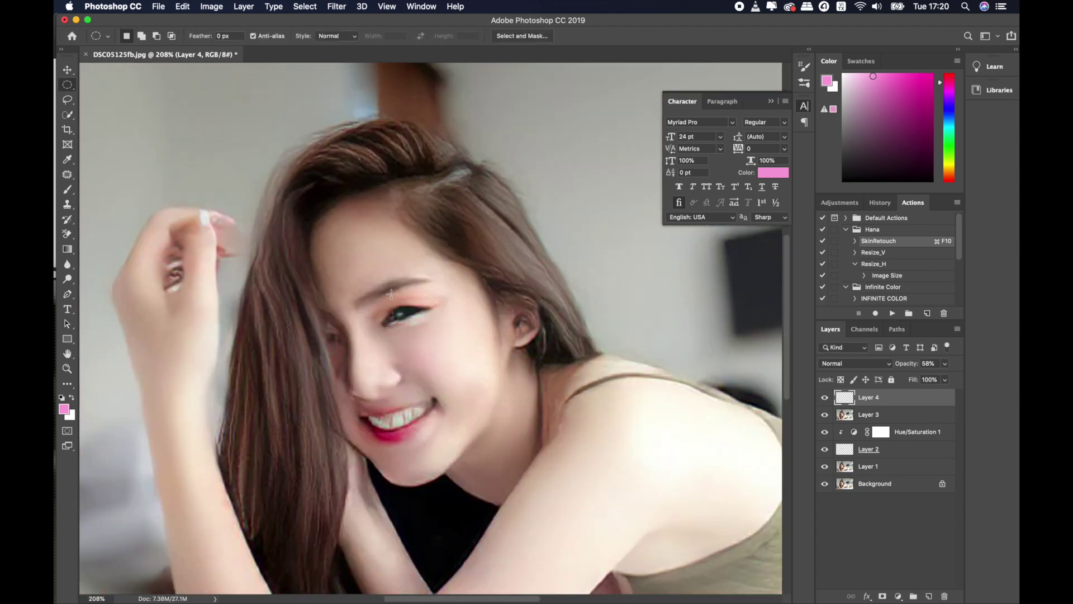
Step: Start a Free Transform on the catchlight and cancel it without changes
scroll(390, 294, "down", 4)
scroll(380, 298, "up", 2)
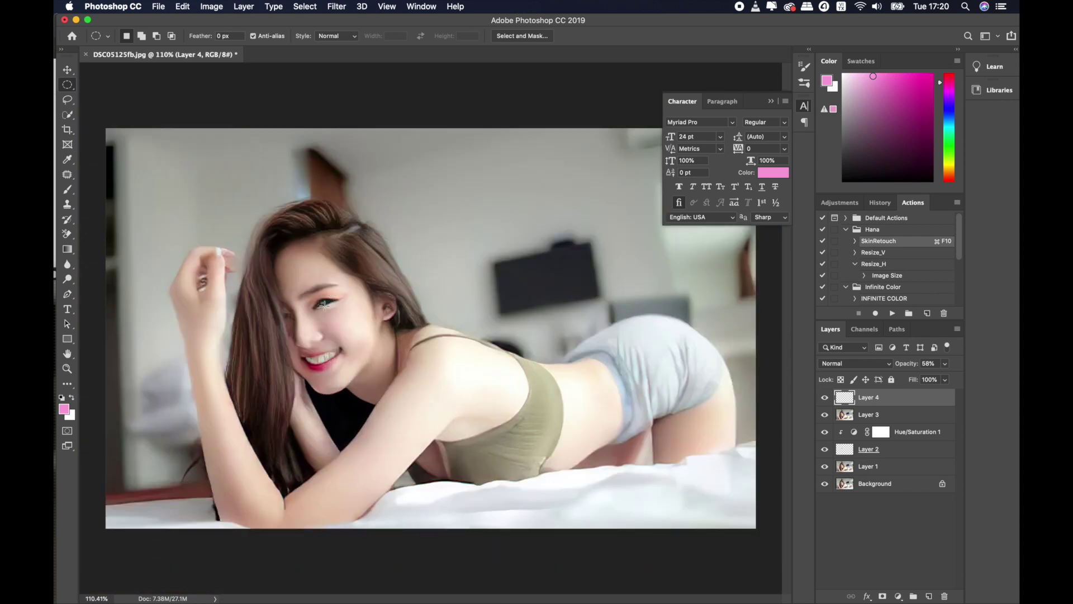
scroll(325, 304, "up", 3)
scroll(327, 304, "up", 2)
key("ctrl+t")
scroll(330, 303, "up", 2)
scroll(334, 302, "up", 2)
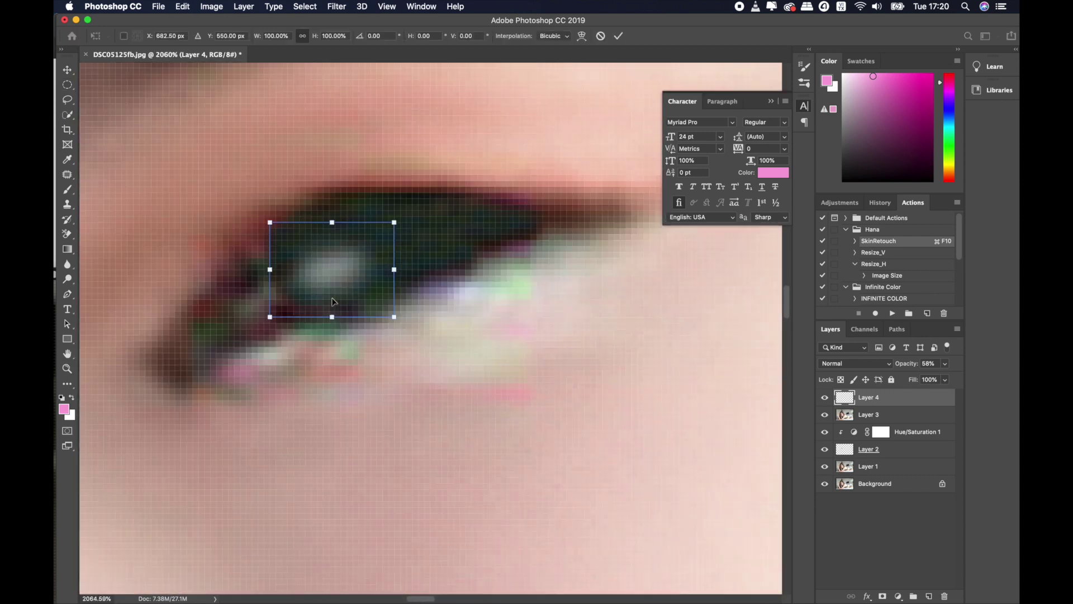
key("Return")
key("m")
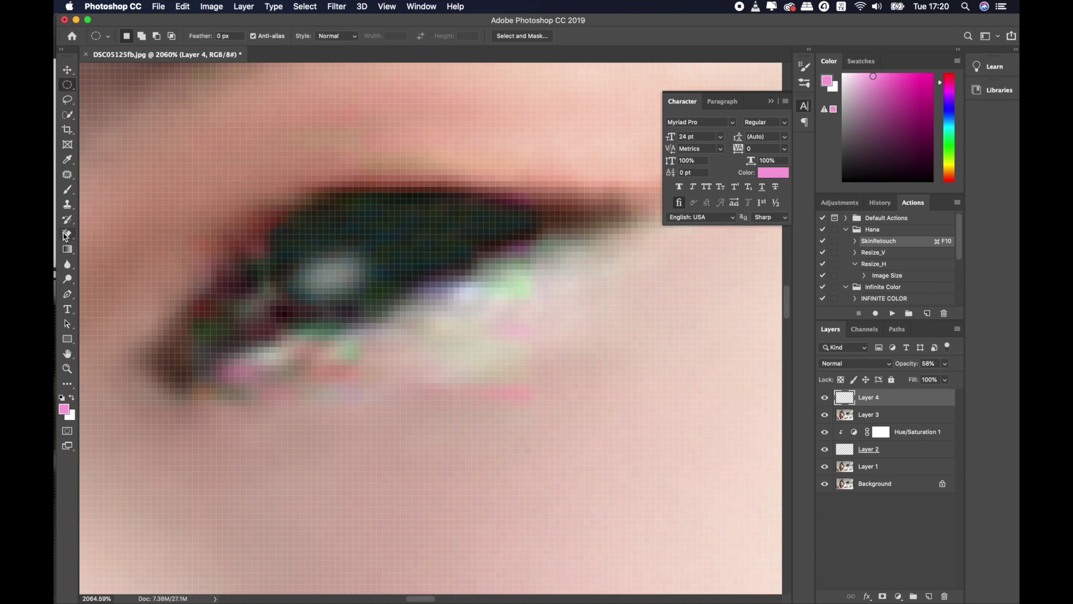
Step: Set up a small white brush and add an empty Layer 5
left_click(67, 189)
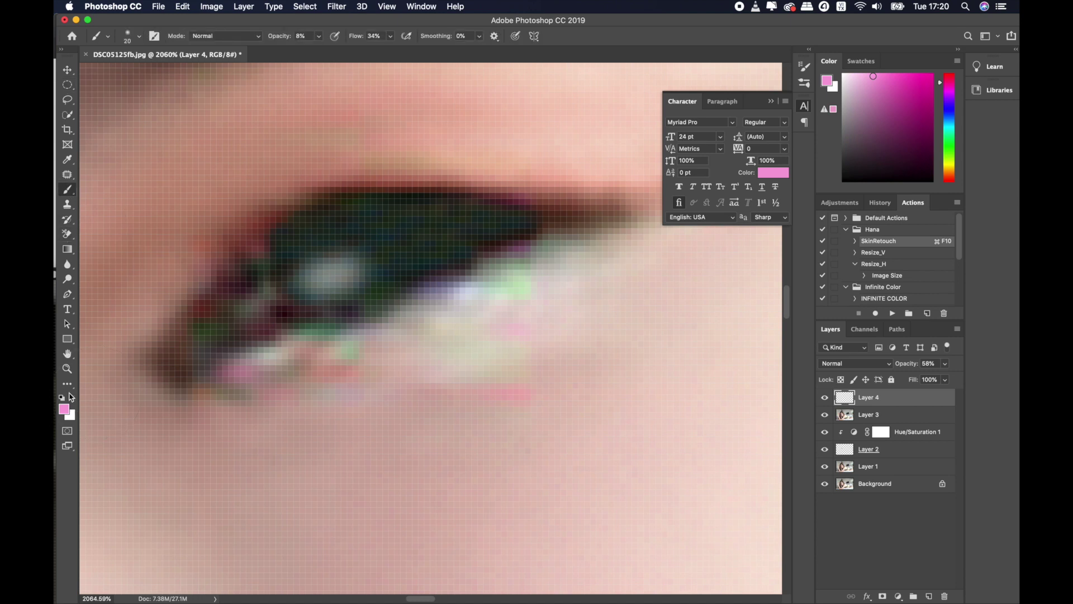
left_click(72, 399)
key("bracketleft")
key("bracketleft")
key("bracketleft")
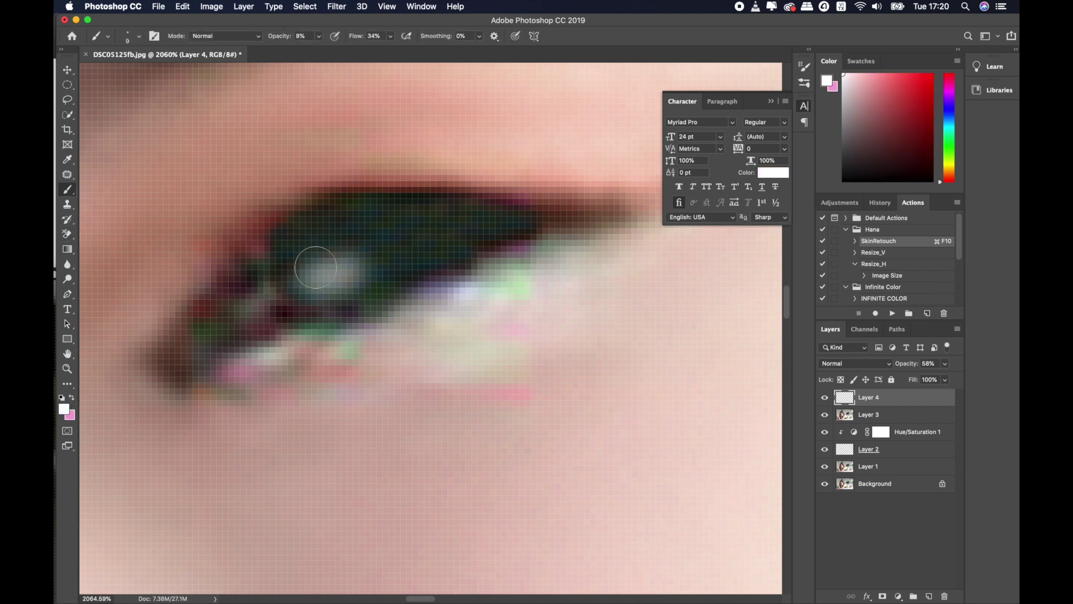
key("bracketright")
left_click(929, 595)
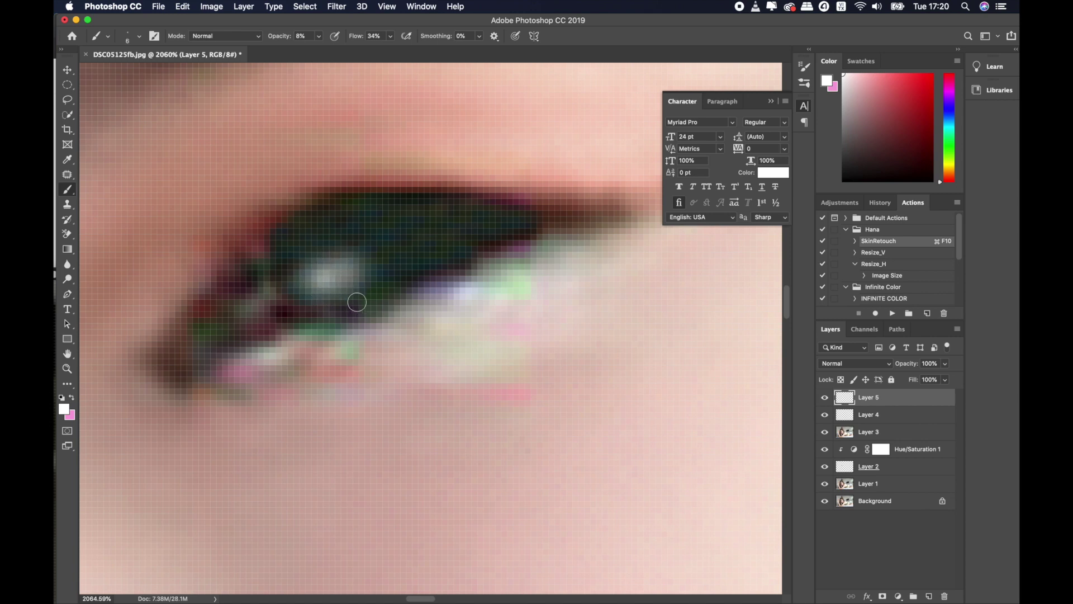
scroll(354, 302, "down", 5)
scroll(358, 302, "down", 3)
scroll(414, 321, "up", 3)
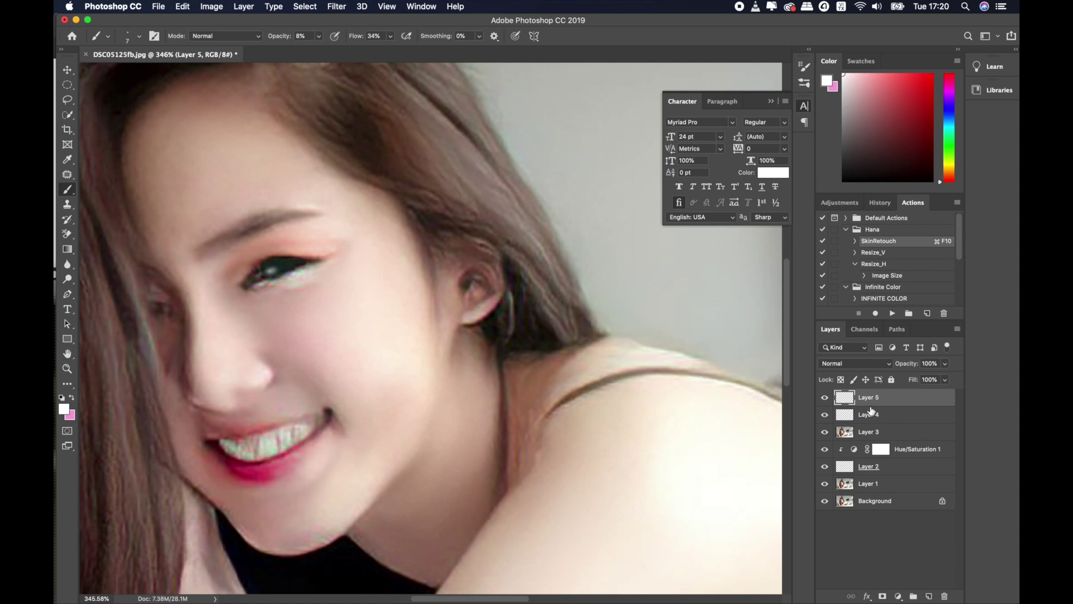
Step: Select Layer 4 and search the transform options and menus for Warp
key("alt+bracketleft")
scroll(240, 263, "up", 2)
scroll(264, 268, "up", 3)
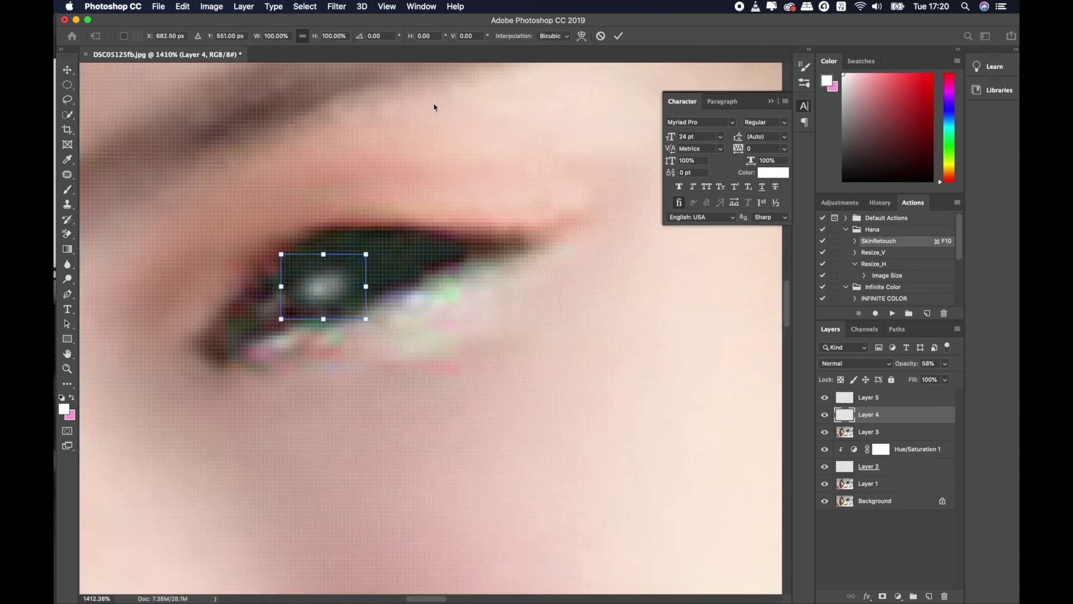
right_click(343, 266)
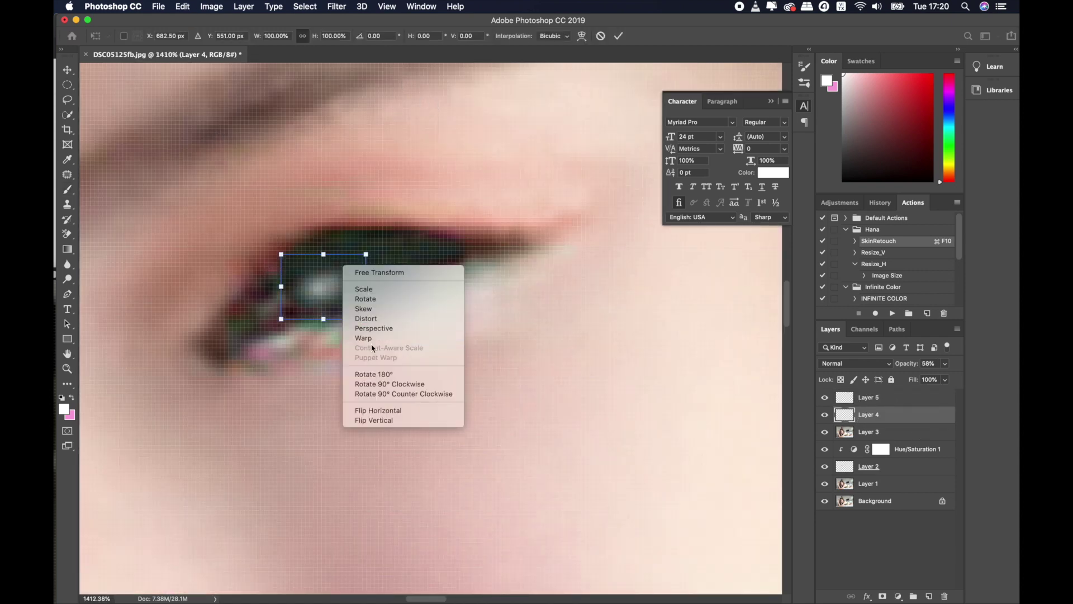
key("Escape")
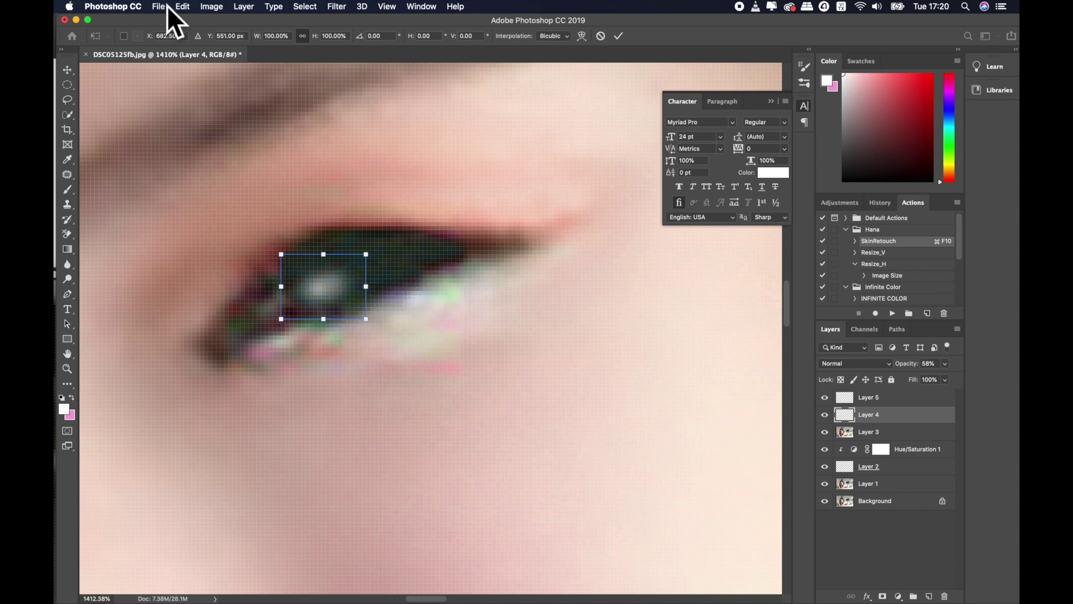
left_click(161, 7)
left_click(161, 7)
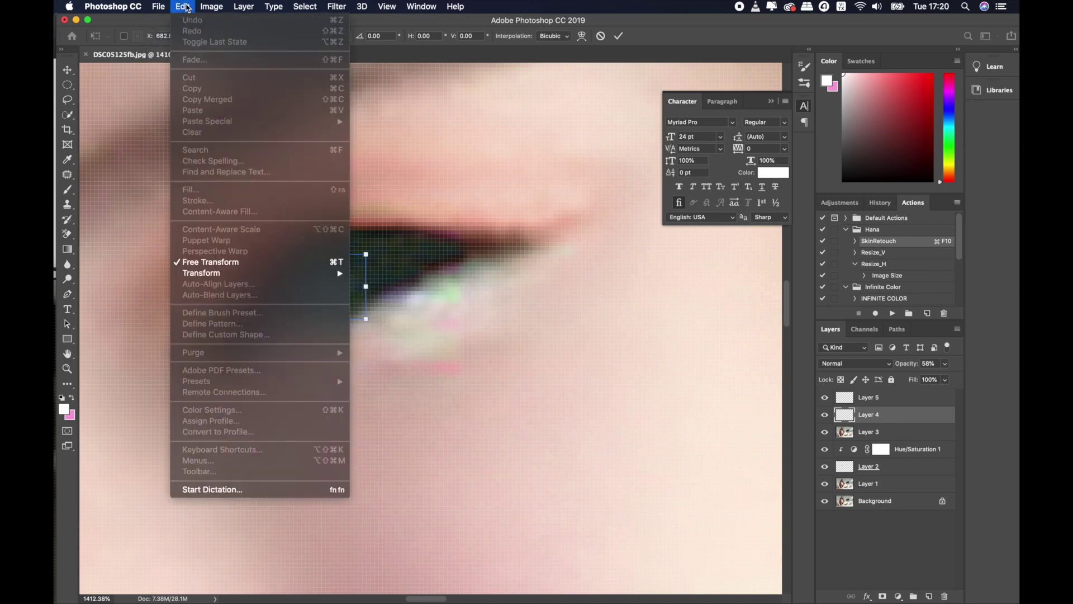
left_click(379, 242)
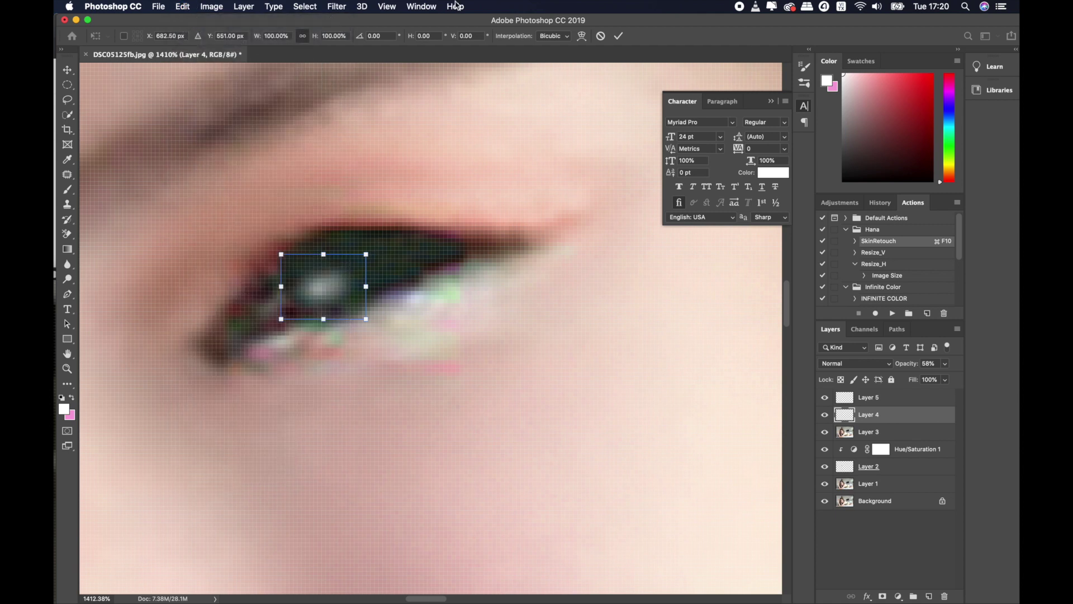
Step: Warp the catchlight by bending its right edge and lower-left corner
left_click(581, 37)
scroll(336, 268, "up", 3)
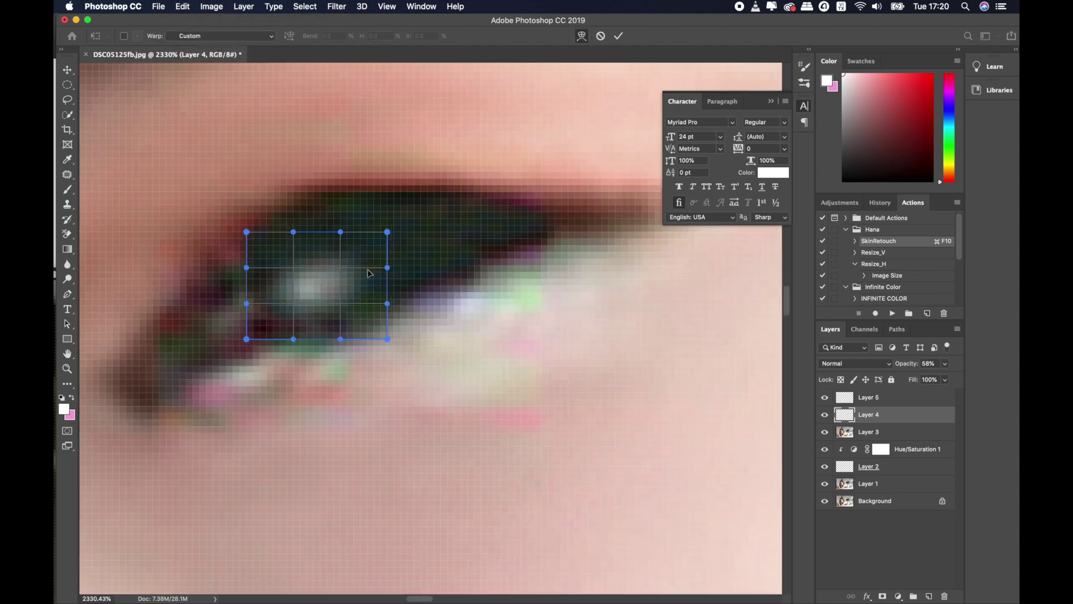
left_click_drag(388, 268, 408, 259)
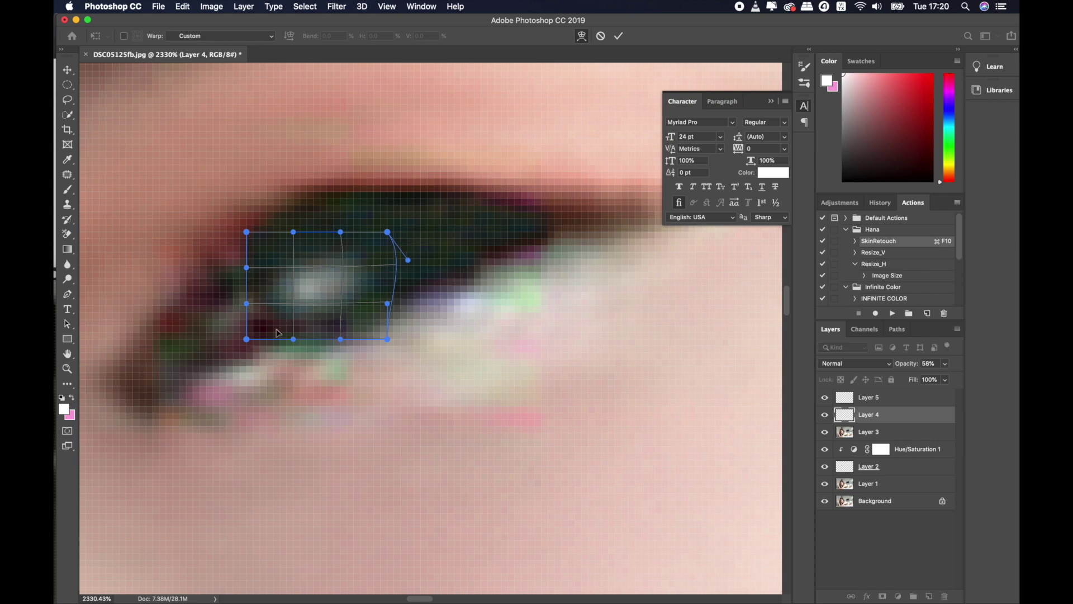
left_click_drag(246, 339, 238, 337)
left_click_drag(313, 289, 326, 305)
key("Return")
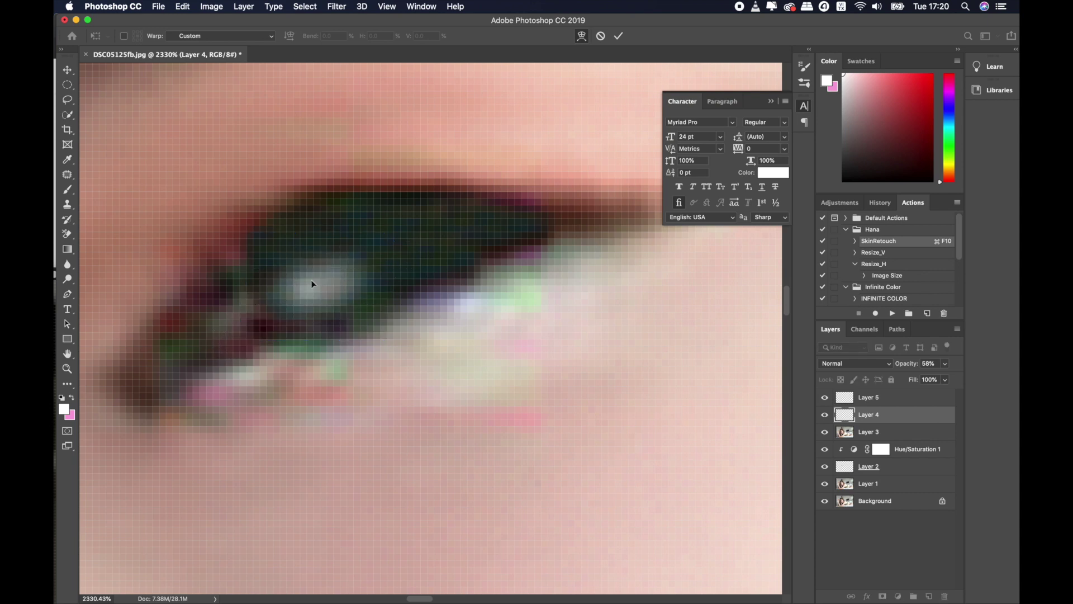
key("b")
scroll(322, 299, "down", 5)
scroll(321, 299, "down", 10)
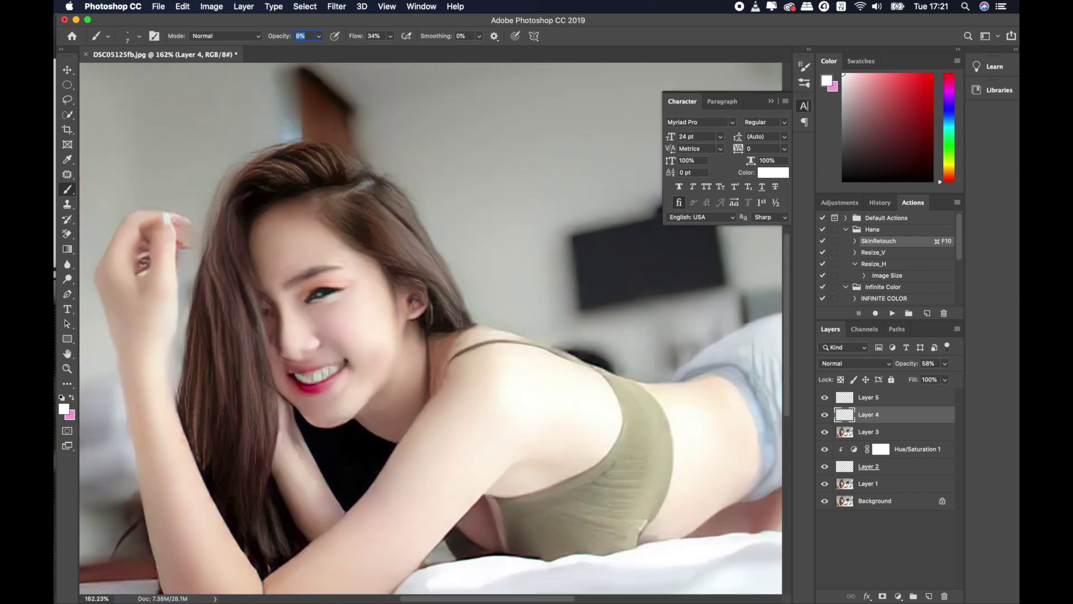
Step: Select Layer 5 and toggle Layer 6 to compare the merged result
scroll(292, 356, "down", 3)
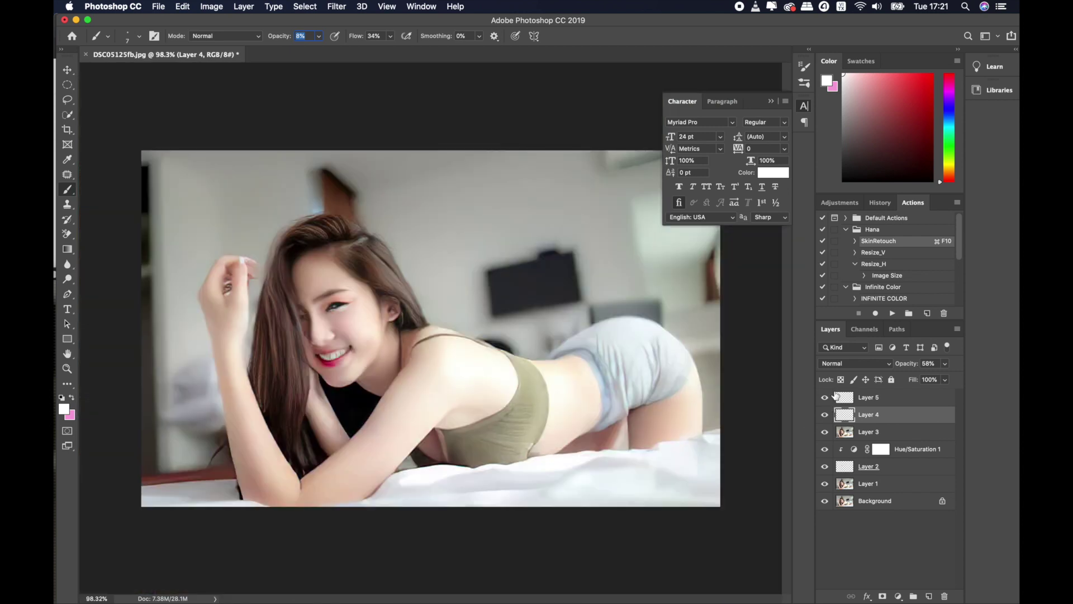
left_click(882, 399)
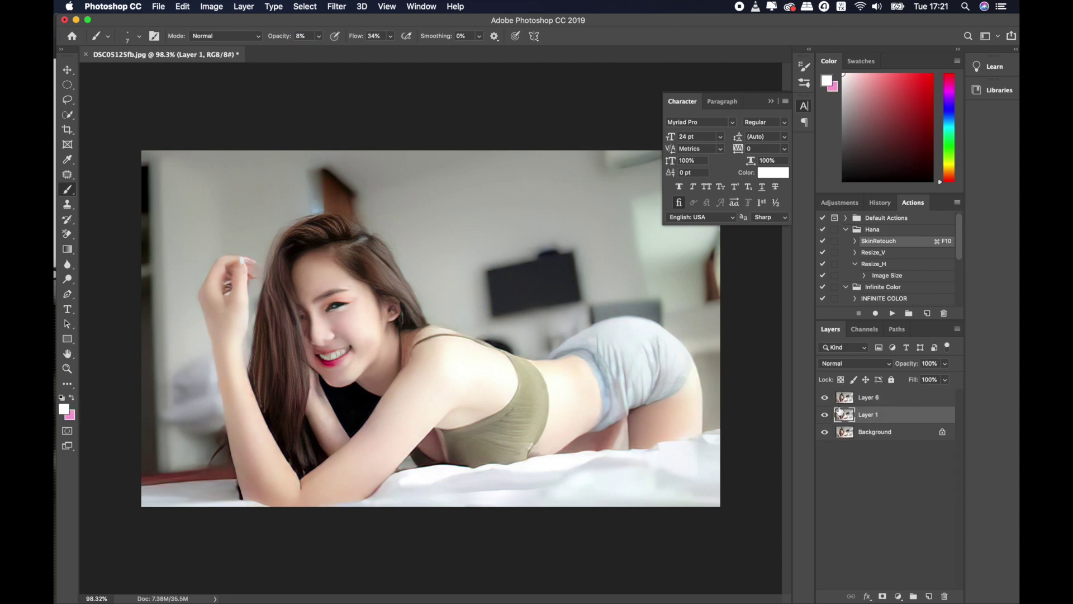
left_click(825, 397)
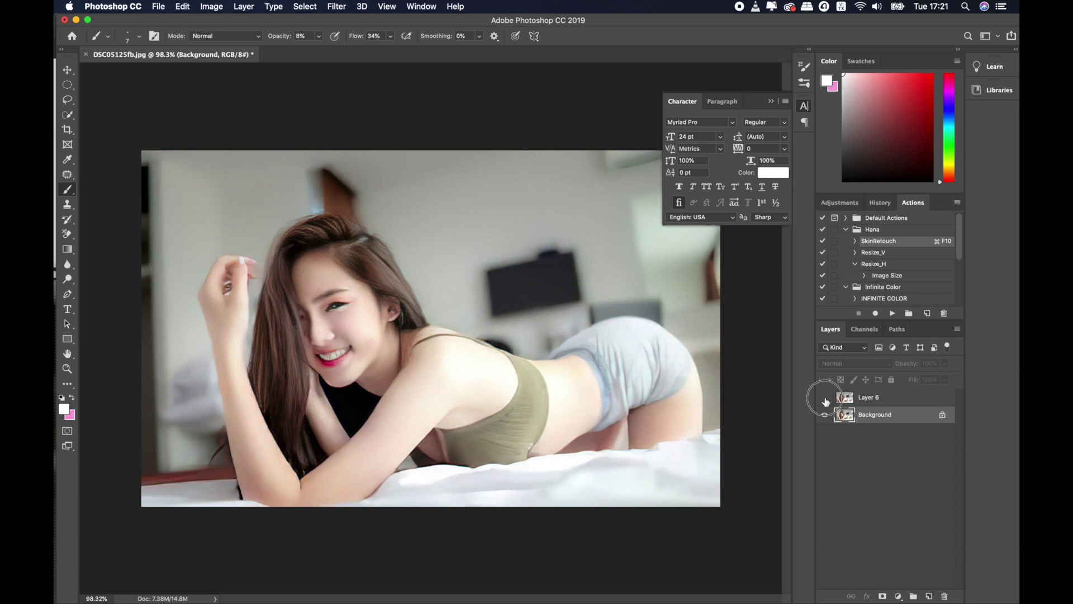
scroll(330, 305, "up", 3)
scroll(329, 305, "up", 3)
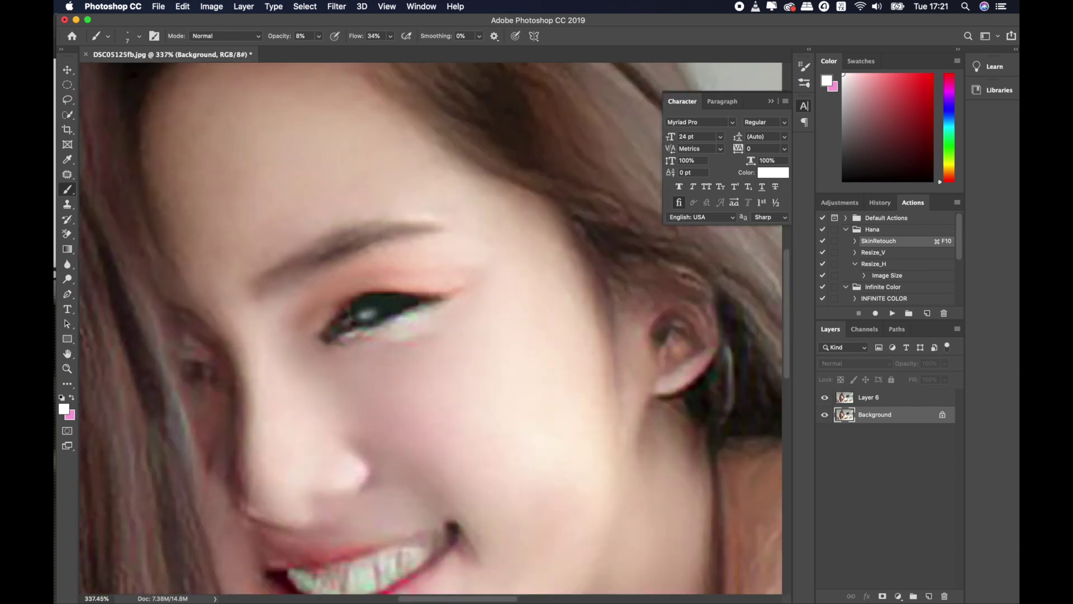
scroll(329, 304, "up", 3)
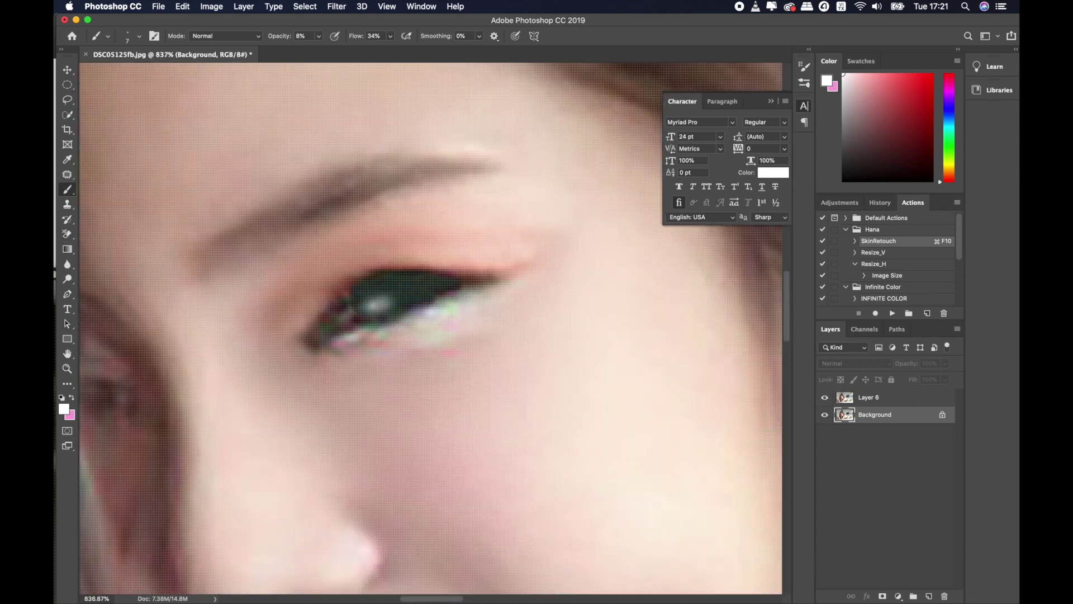
scroll(359, 302, "up", 2)
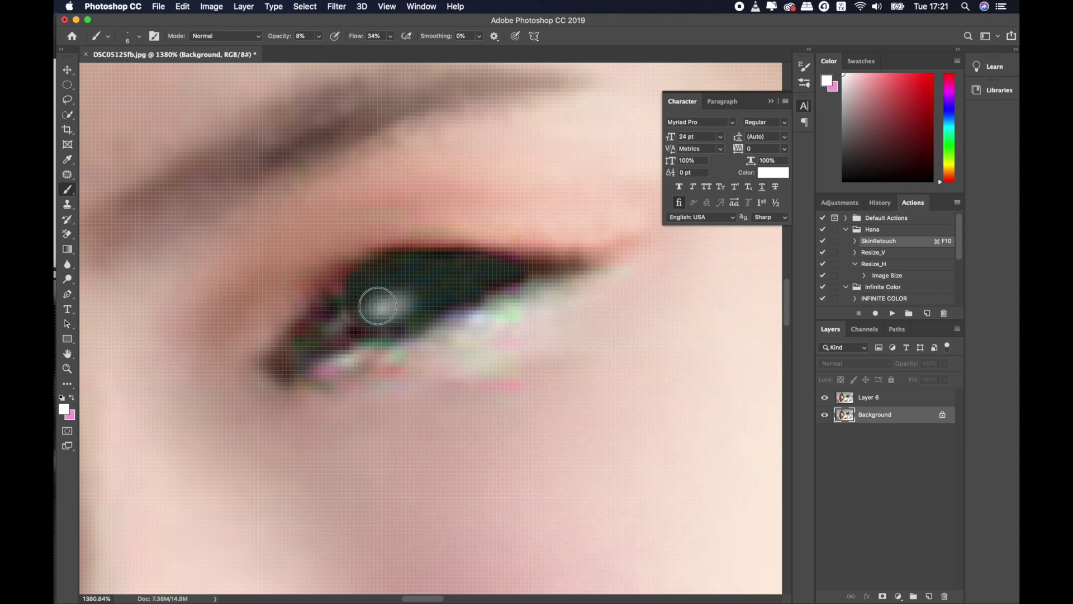
key("bracketright")
Step: Duplicate Layer 6 into Layer 6 copy and Layer 6 copy 2
left_click(870, 398)
key("ctrl+j")
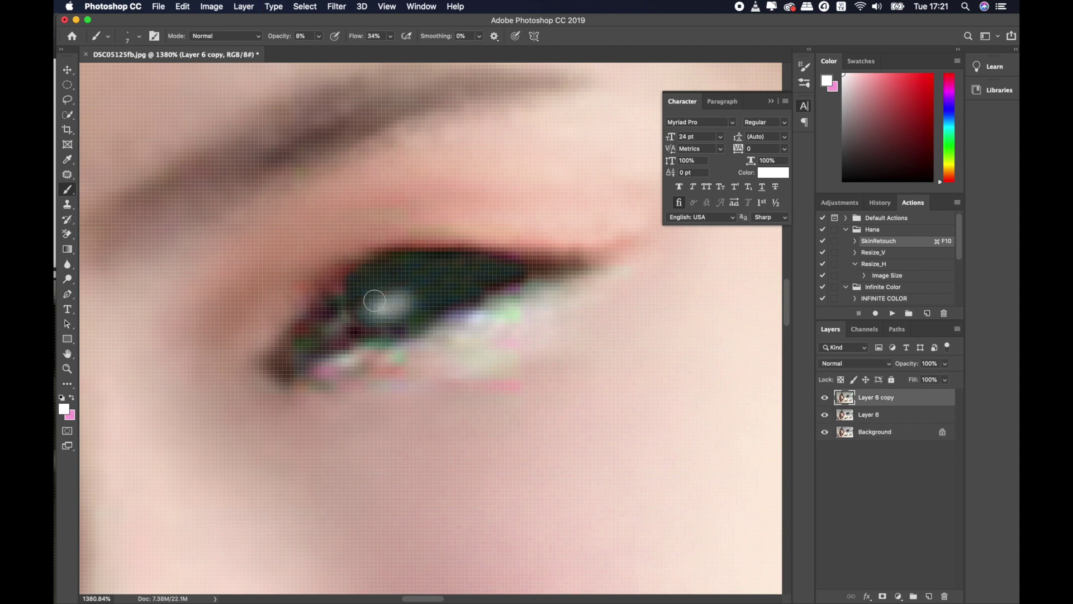
scroll(341, 285, "down", 7)
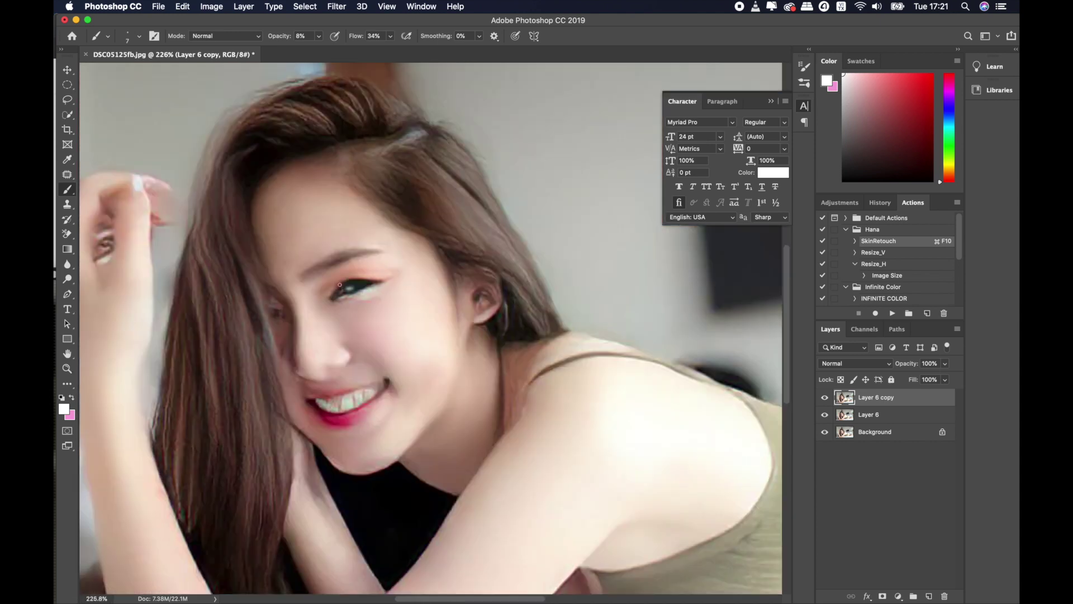
scroll(339, 285, "down", 3)
scroll(340, 285, "down", 2)
scroll(321, 293, "up", 2)
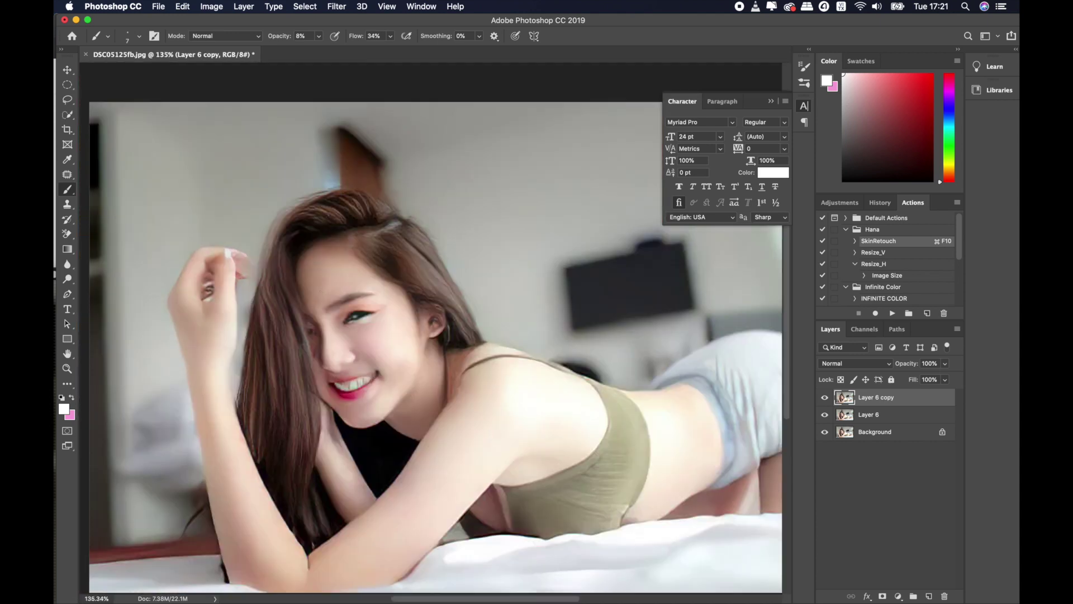
scroll(352, 325, "up", 2)
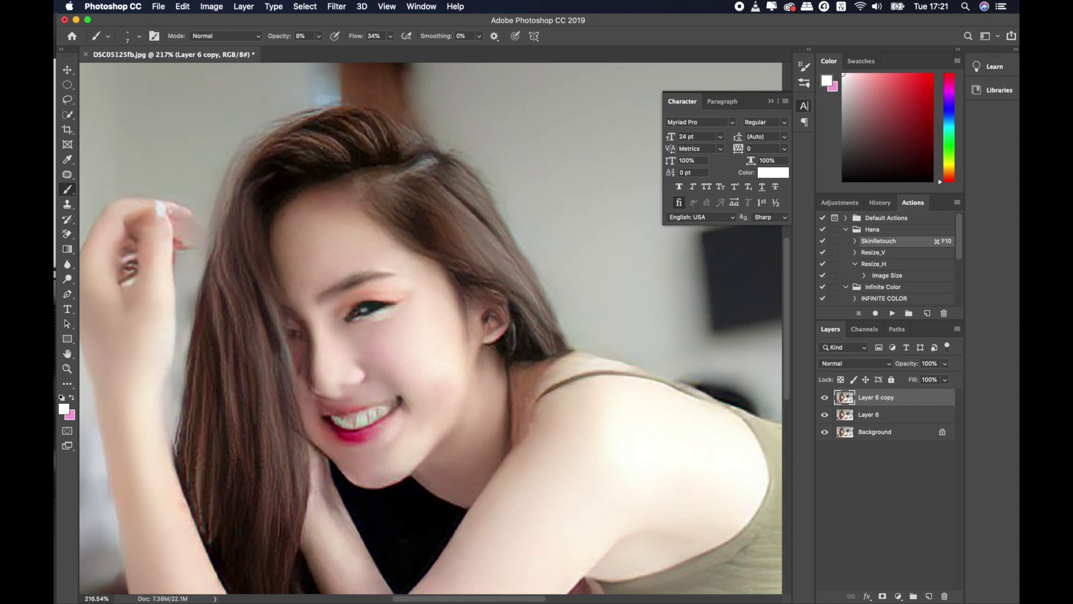
Step: Choose the Dodge/Burn toning tool from its flyout
right_click(74, 282)
left_click(112, 287)
scroll(369, 296, "up", 2)
Step: Duplicate the merged layer into Layer 6 copy 2 and set toning exposure to 5%
key("ctrl+j")
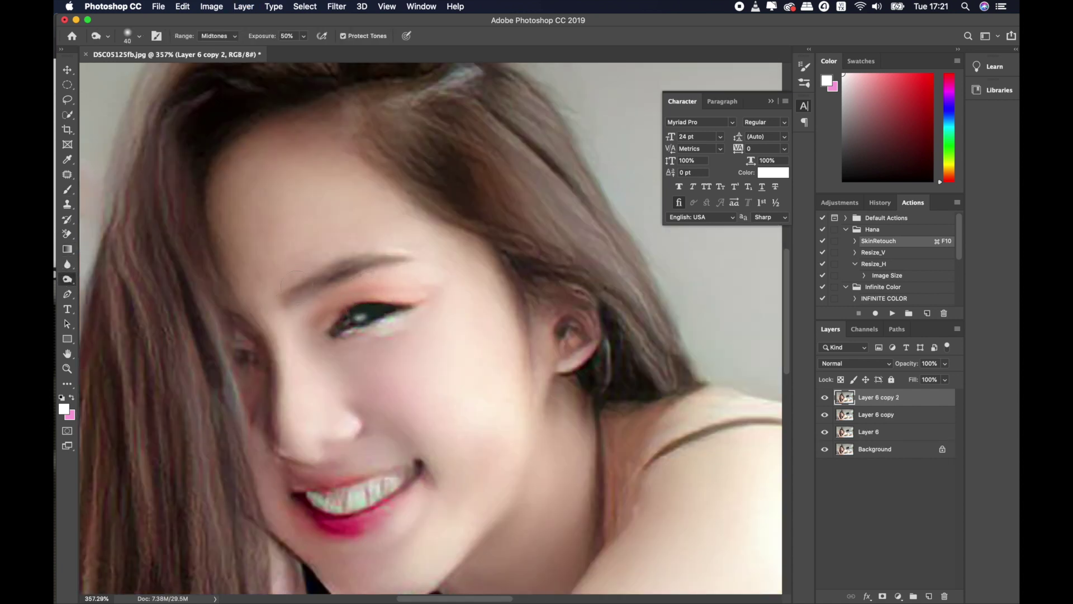
scroll(293, 288, "up", 2)
left_click(303, 35)
left_click_drag(304, 48, 280, 53)
key("]")
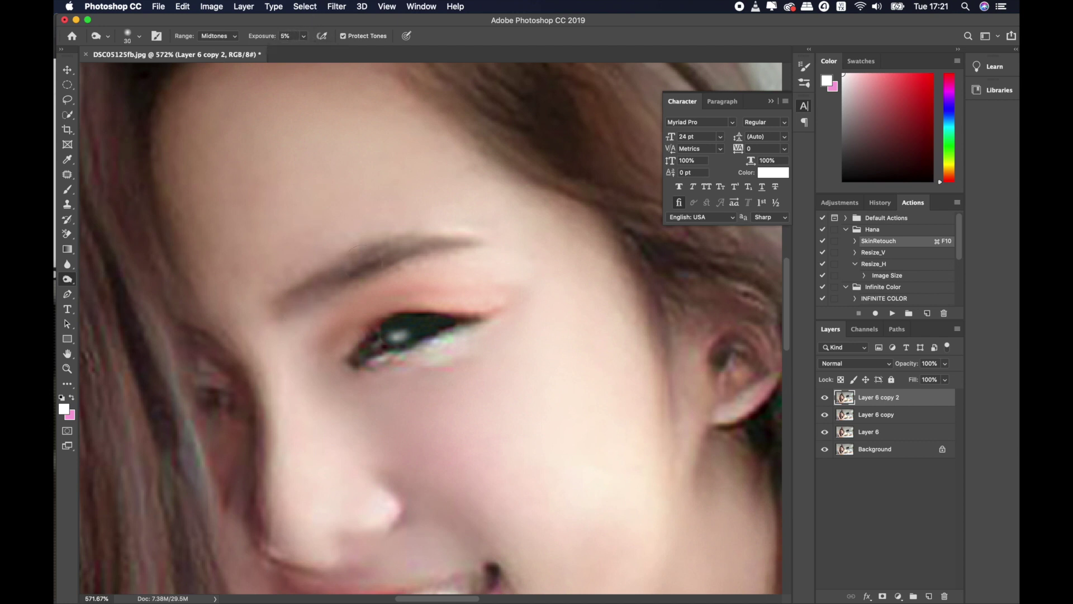
Step: Tone the eyebrow, upper eyelid and lower lid with brush sizes 20 down to 15
key("[")
left_click_drag(342, 275, 473, 245)
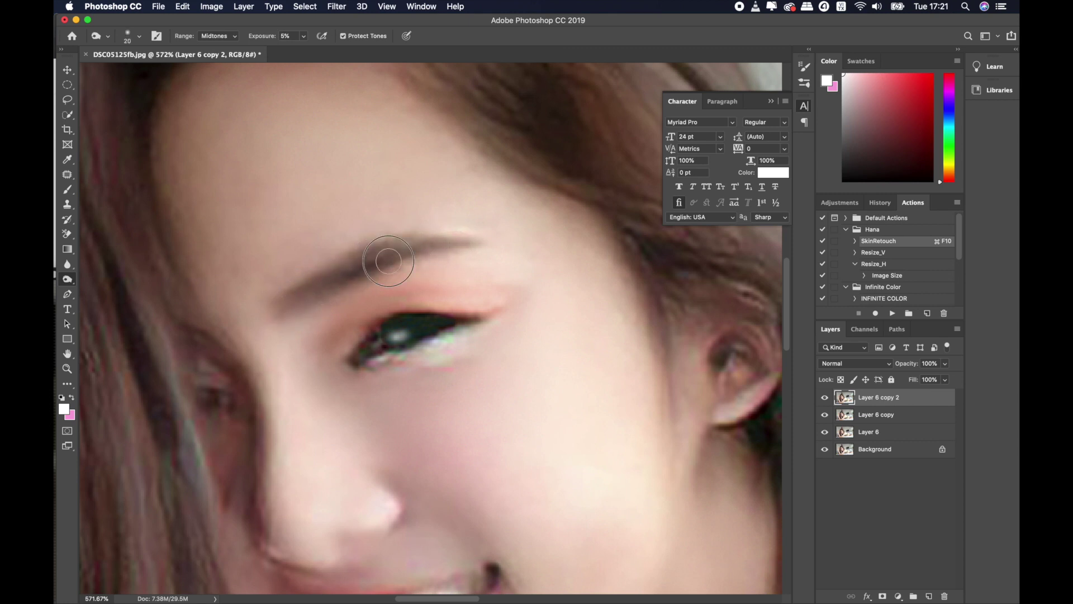
key("[")
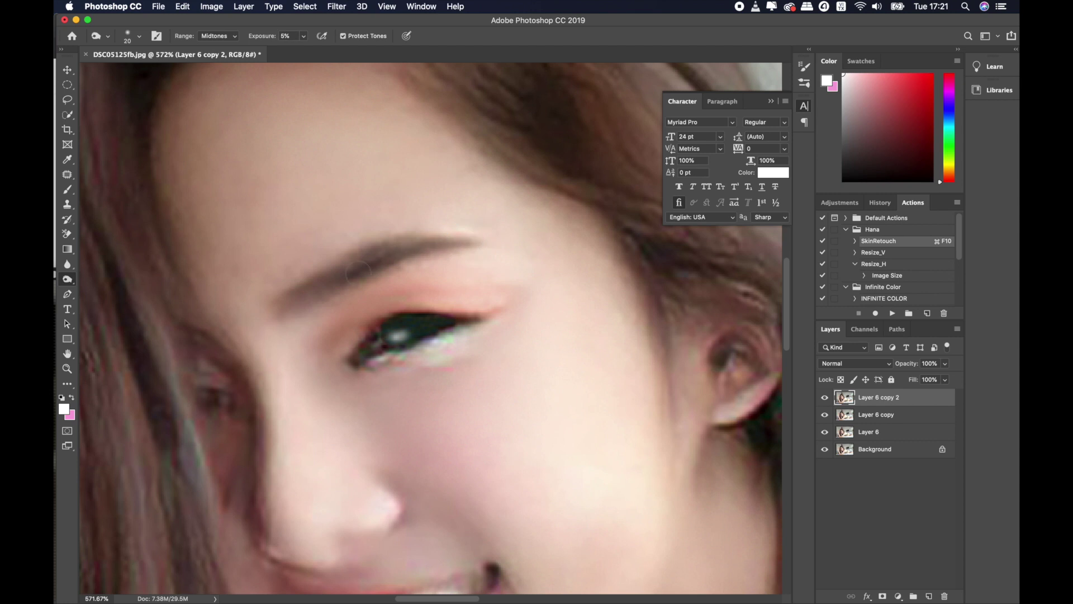
key("[")
left_click_drag(424, 316, 462, 319)
left_click_drag(385, 361, 436, 358)
key("bracketright")
key("bracketright")
scroll(330, 358, "down", 5)
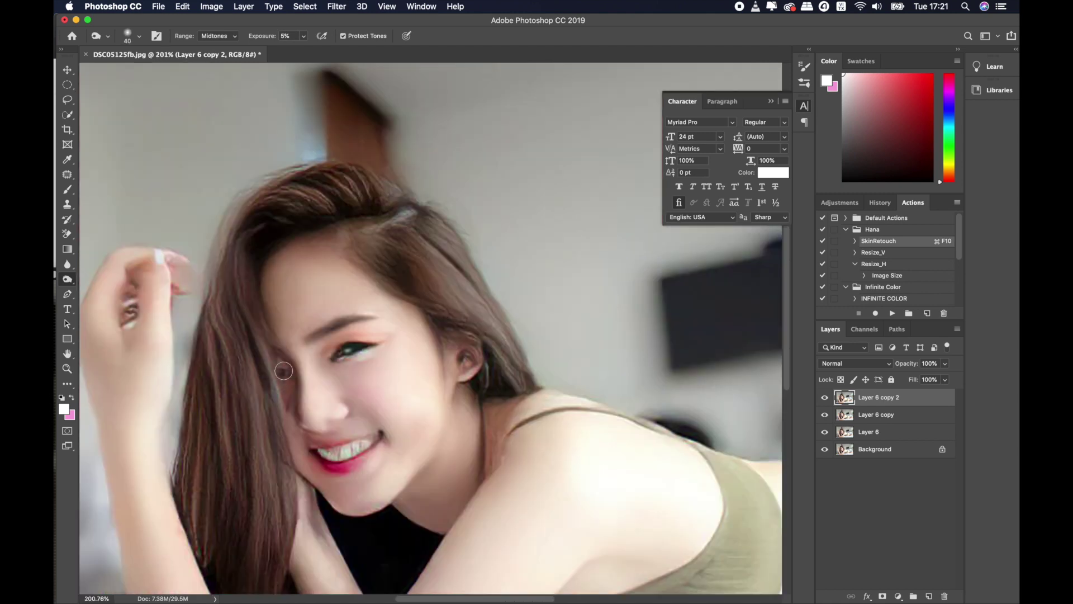
key("bracketleft")
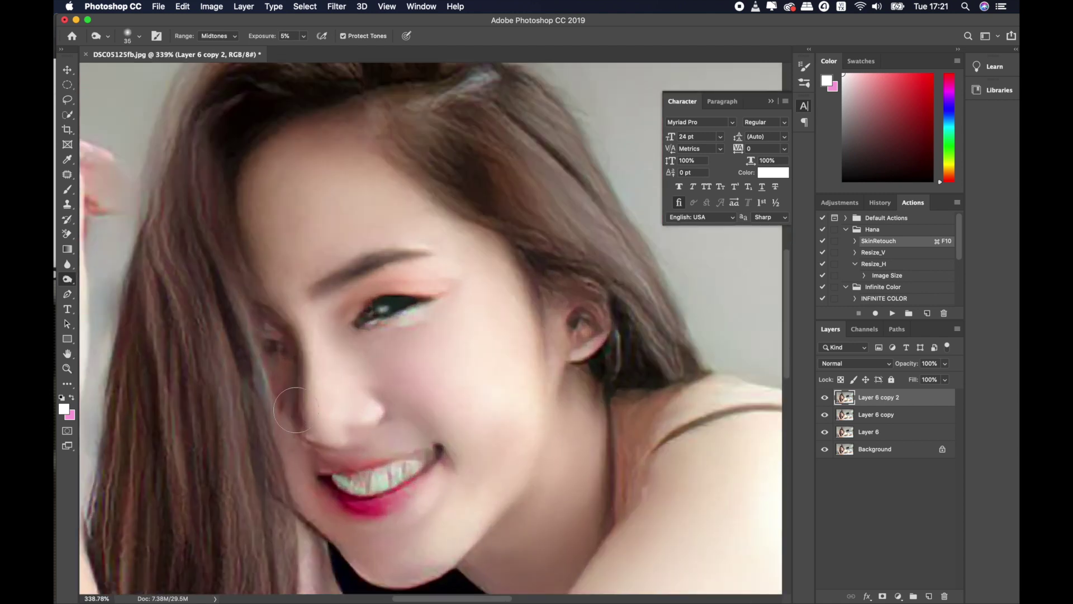
scroll(296, 407, "up", 5)
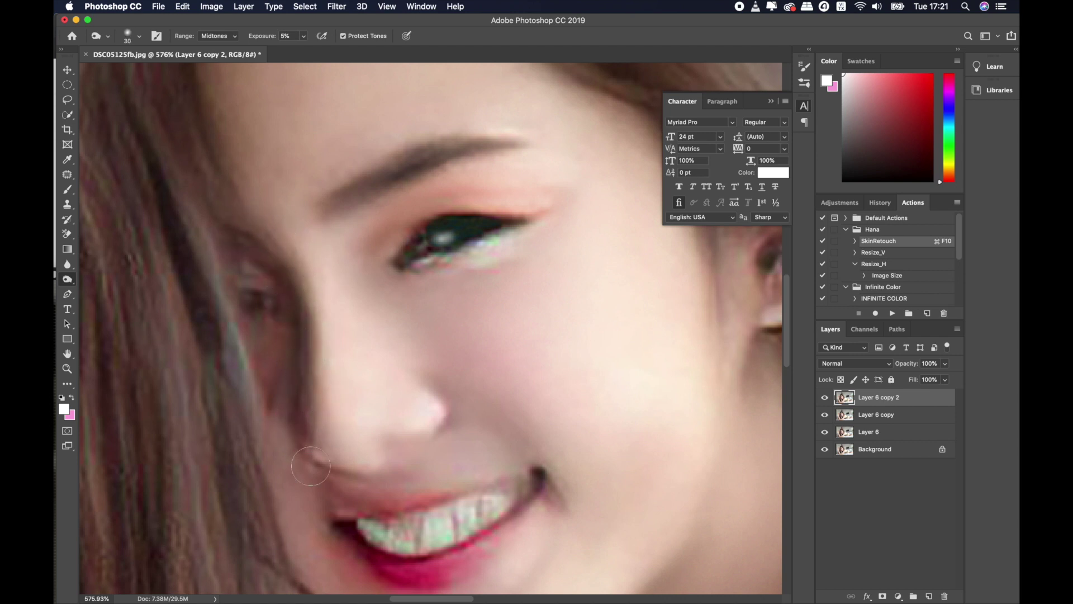
Step: Zoom in on the mouth and size the brush to 15 for the teeth
key("bracketright")
scroll(309, 461, "down", 3)
key("bracketleft")
key("bracketleft")
key("bracketleft")
scroll(350, 491, "up", 2)
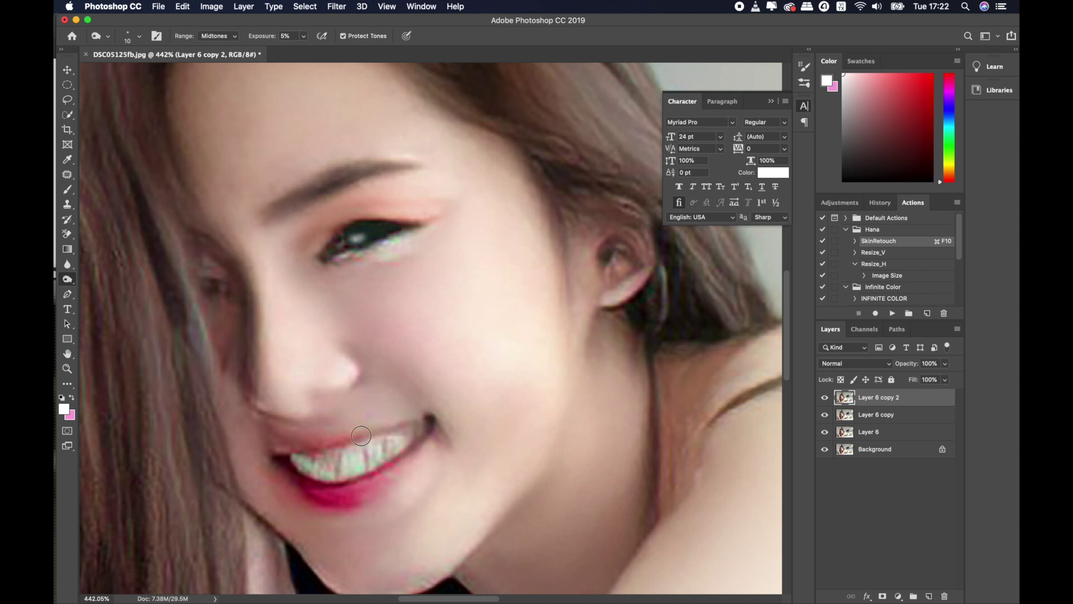
key("bracketright")
key("bracketright")
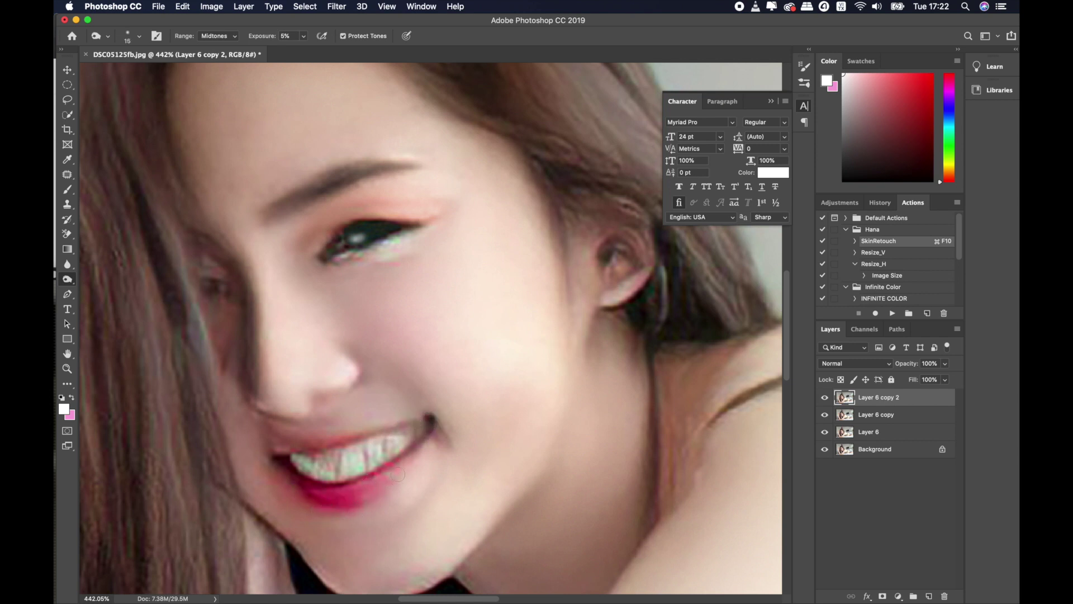
Step: Shrink the brush to about 8 to tone the mouth corners
key("bracketleft")
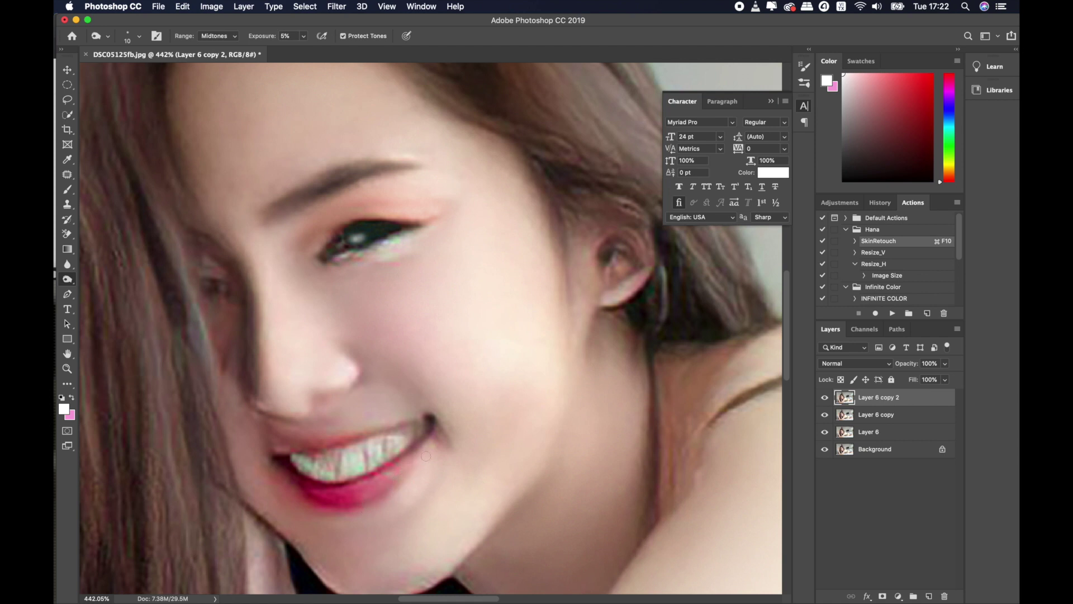
scroll(388, 493, "up", 5)
key("bracketleft")
key("bracketleft")
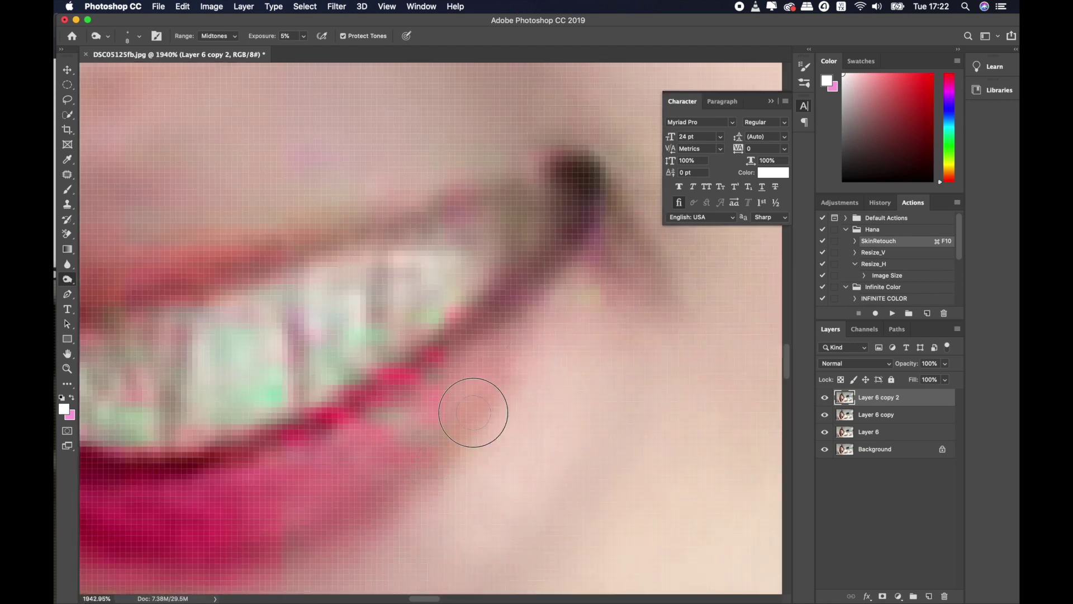
key("bracketleft")
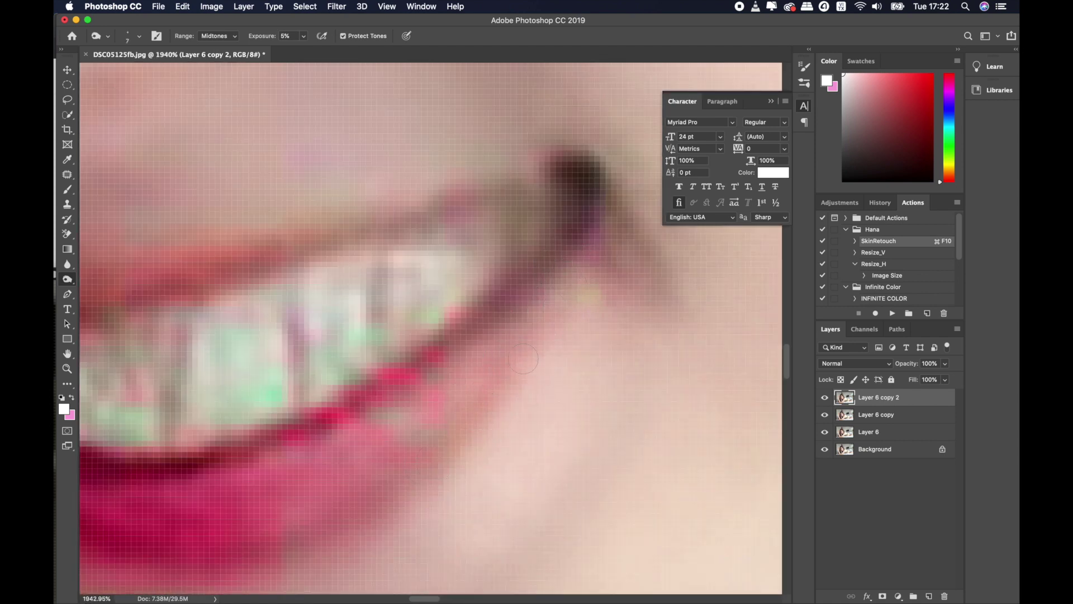
scroll(510, 381, "down", 2)
key("bracketright")
scroll(462, 426, "down", 2)
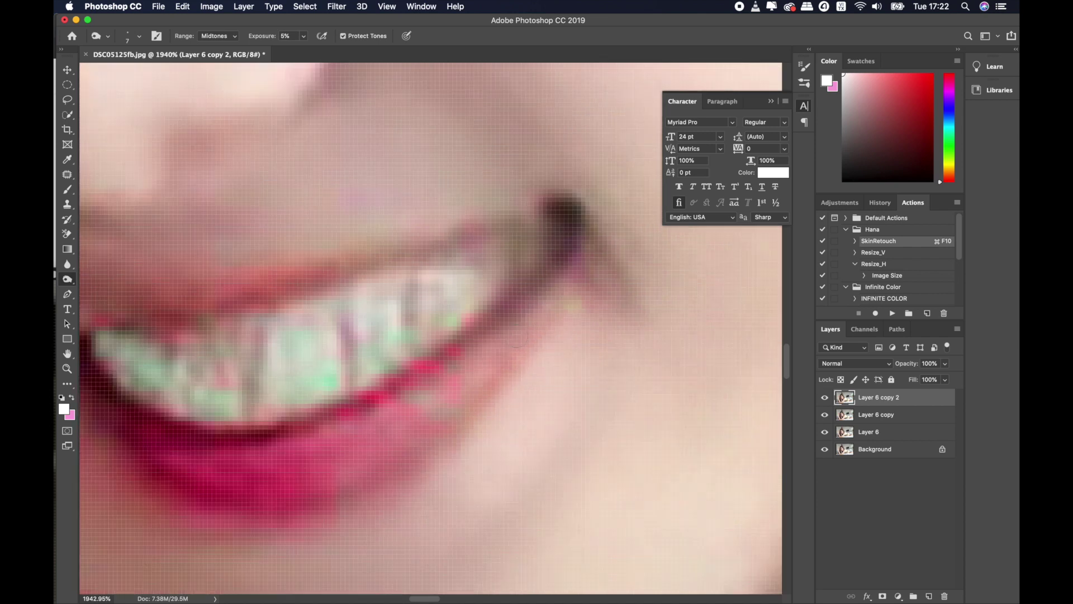
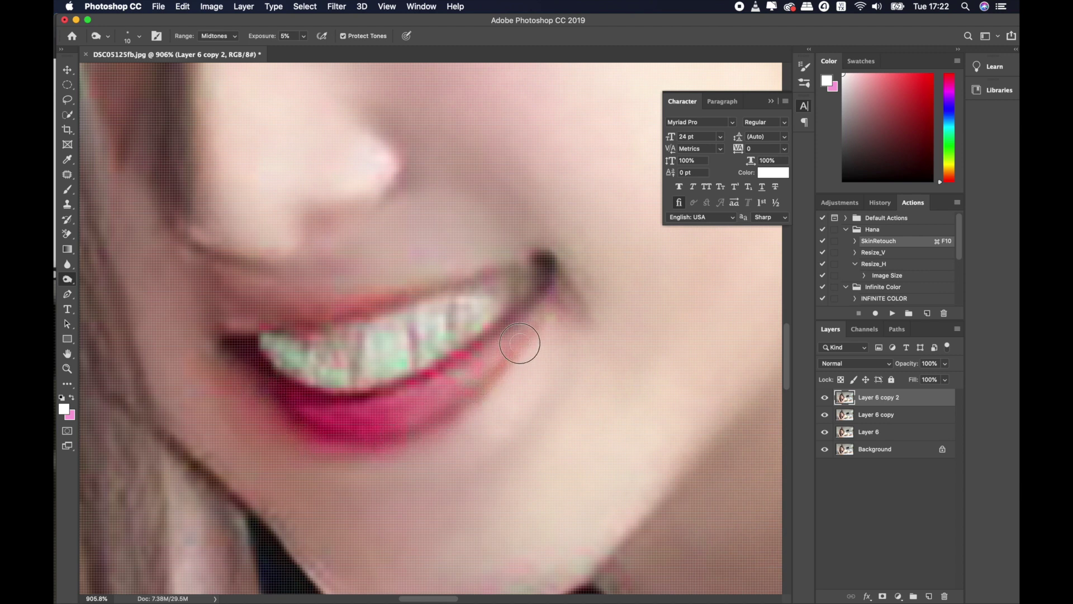
Step: Size the Dodge brush for working over the arm and shoulder
scroll(511, 354, "down", 5)
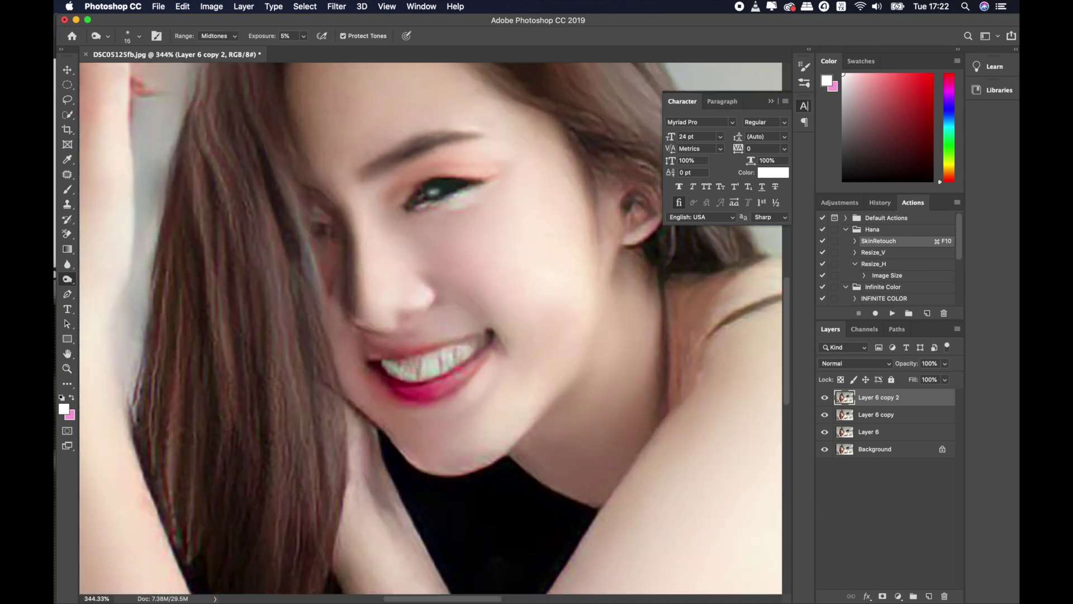
scroll(416, 364, "down", 5)
scroll(397, 334, "up", 2)
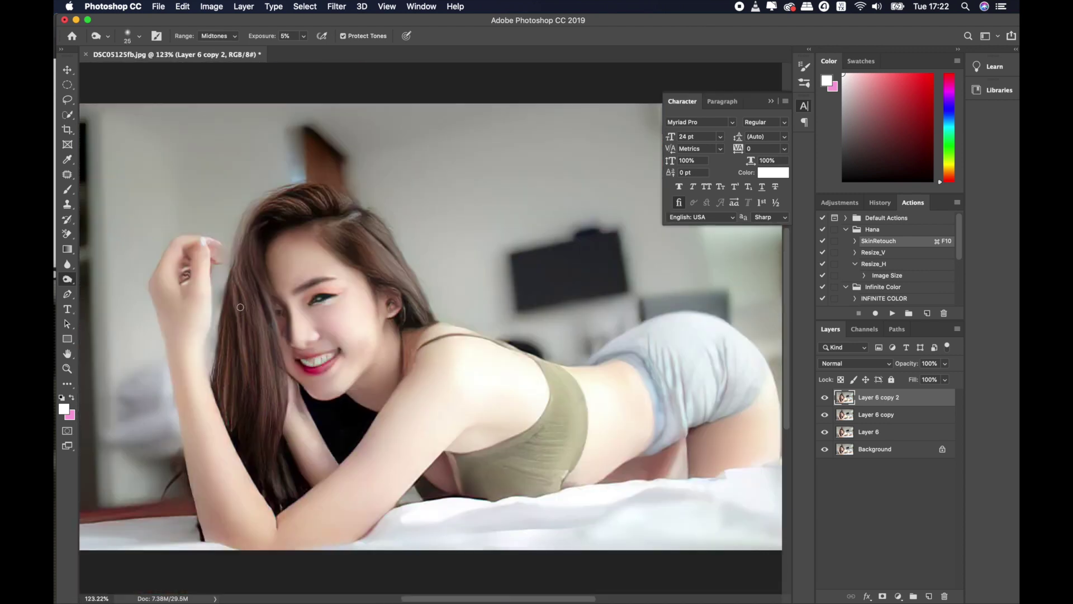
scroll(252, 310, "up", 2)
scroll(247, 259, "up", 2)
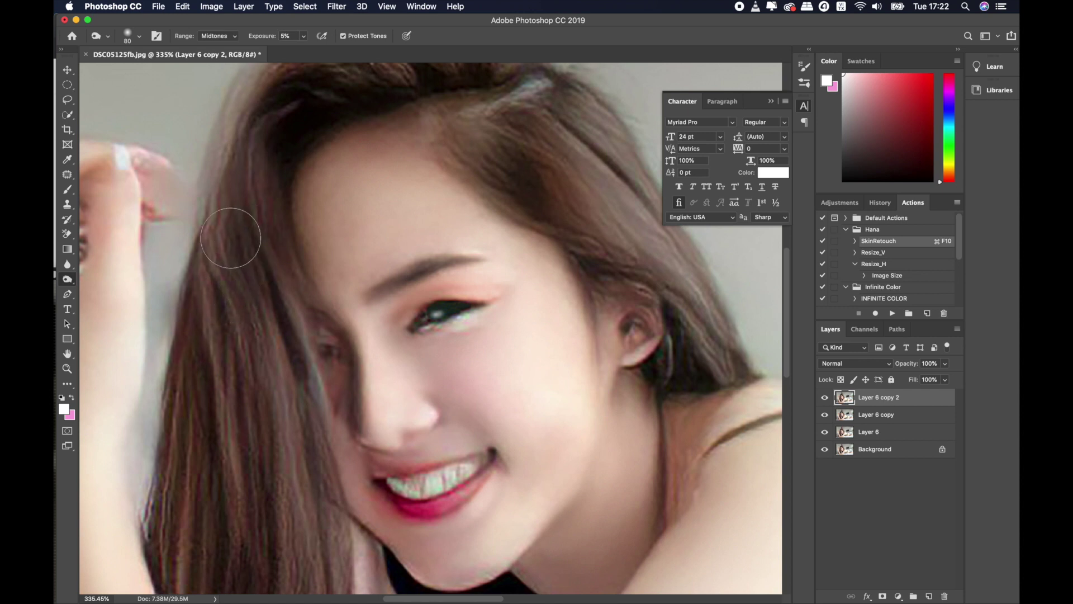
key("bracketright")
scroll(567, 290, "down", 3)
scroll(424, 168, "up", 2)
scroll(297, 290, "up", 1)
key("bracketleft")
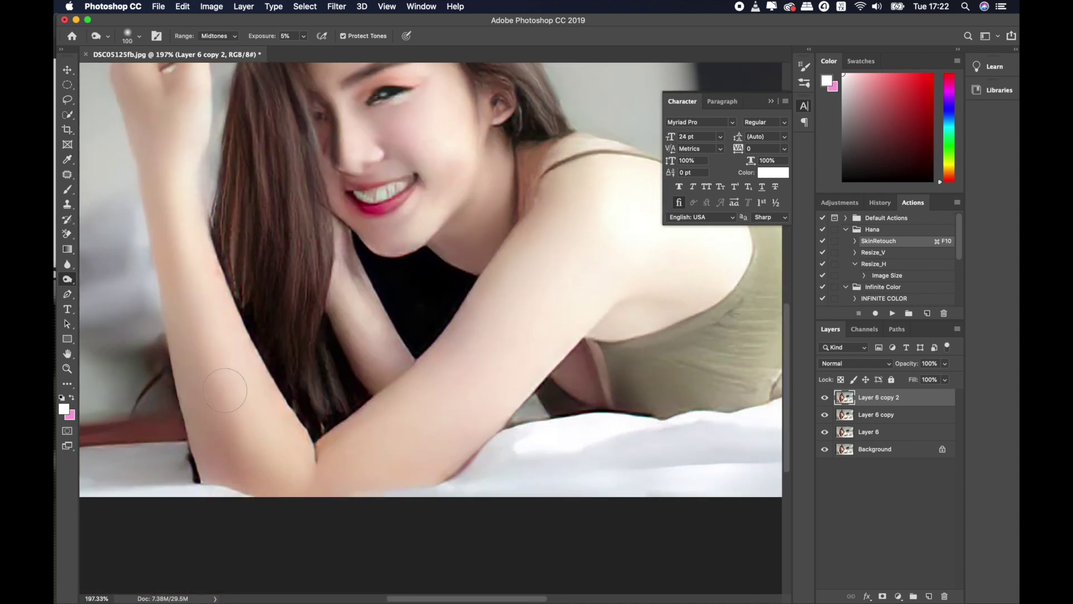
Step: Lower the Dodge exposure to 3% and toggle the top layer to compare
left_click(303, 36)
left_click_drag(305, 50, 305, 52)
key("bracketright")
key("bracketright")
key("bracketleft")
key("bracketleft")
left_click(825, 397)
key("bracketright")
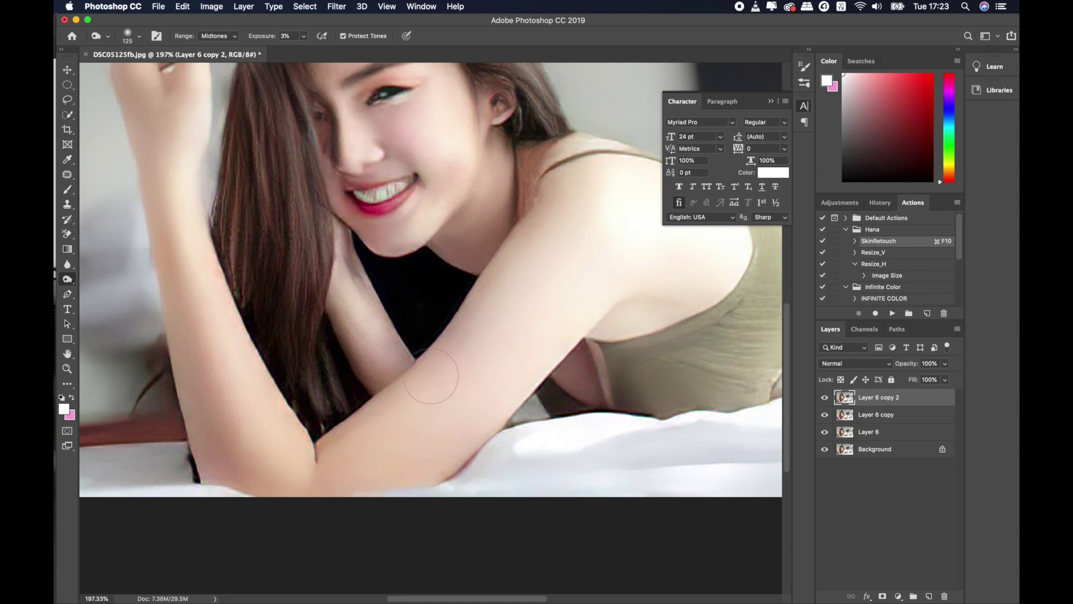
key("bracketleft")
Step: Dodge the hair strands with a light stroke and compare before and after
key("bracketleft")
key("bracketleft")
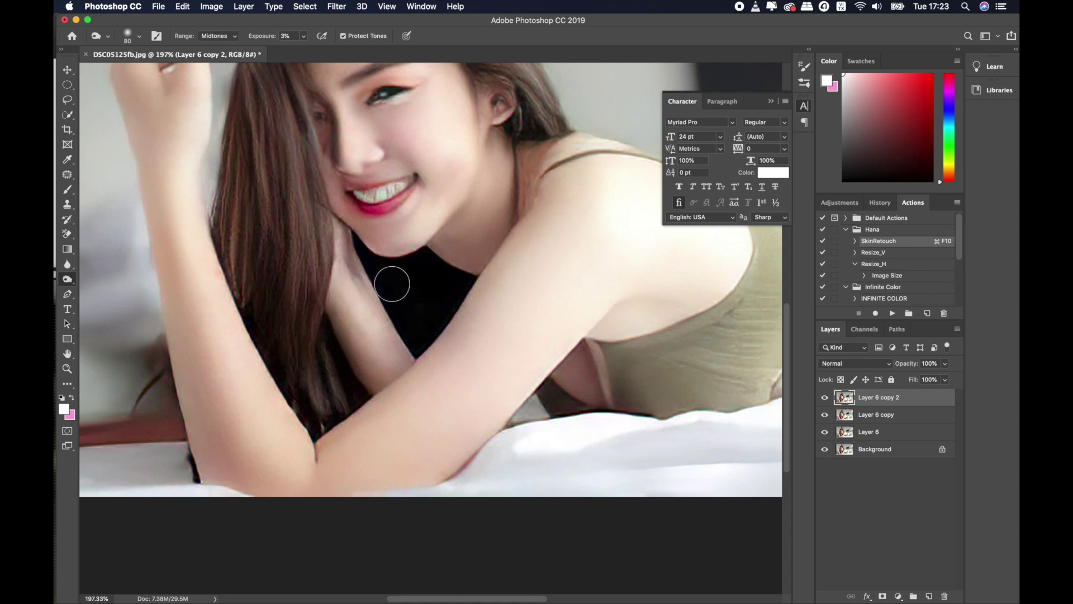
key("bracketright")
key("bracketright")
left_click_drag(317, 335, 342, 417)
key("bracketleft")
mouse_move(292, 158)
left_mouse_down()
mouse_move(319, 283)
mouse_move(316, 245)
left_mouse_up()
left_click(825, 397)
left_click_drag(479, 221, 513, 355)
key("bracketleft")
key("bracketleft")
key("bracketleft")
scroll(425, 297, "up", 3)
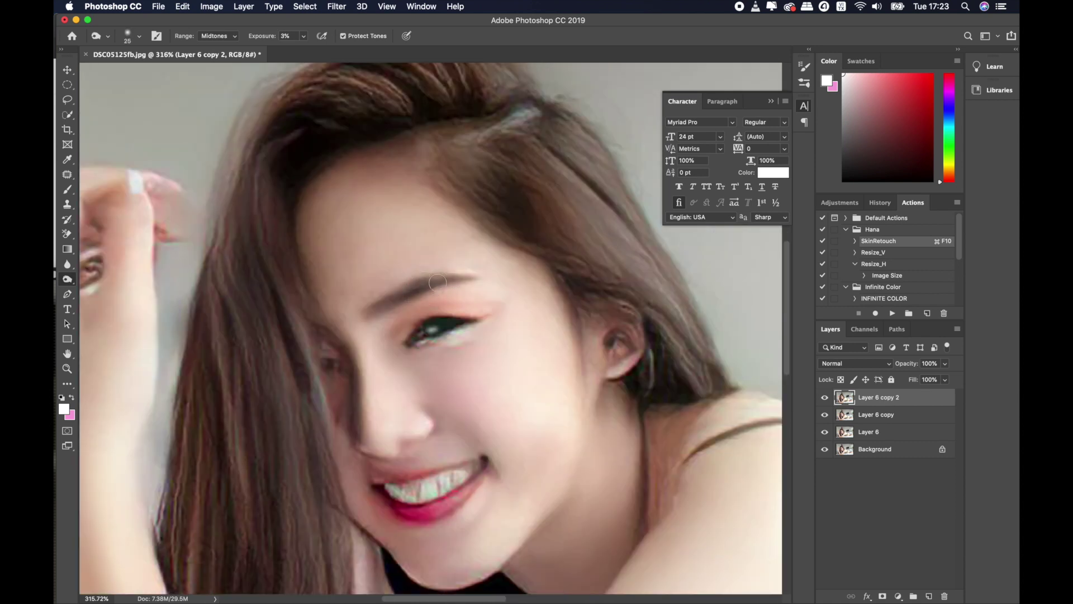
key("bracketright")
key("bracketright")
key("bracketright")
scroll(507, 312, "down", 2)
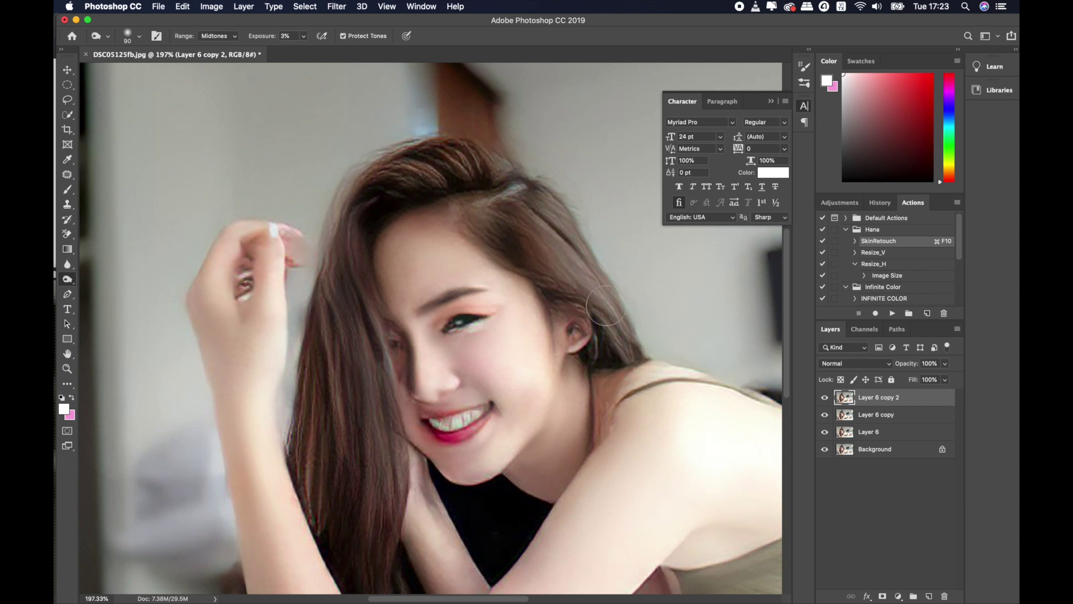
key("bracketleft")
key("bracketleft")
key("bracketleft")
key("bracketleft")
key("bracketleft")
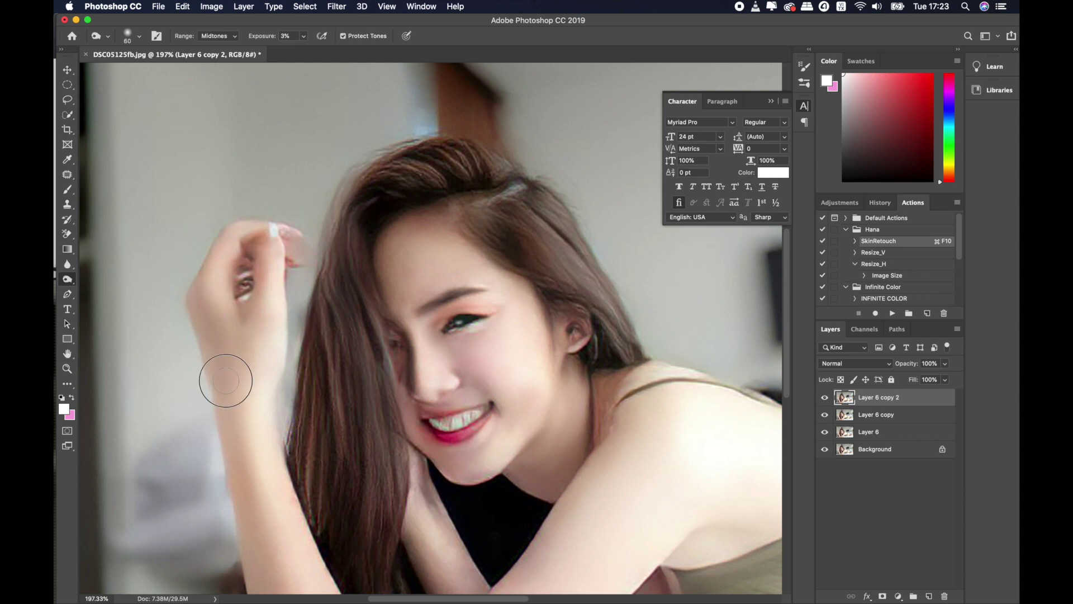
Step: Check the retouch by toggling Layer 6 copy 2, then stamp visible layers into Layer 7
scroll(266, 396, "down", 5)
scroll(373, 384, "up", 5)
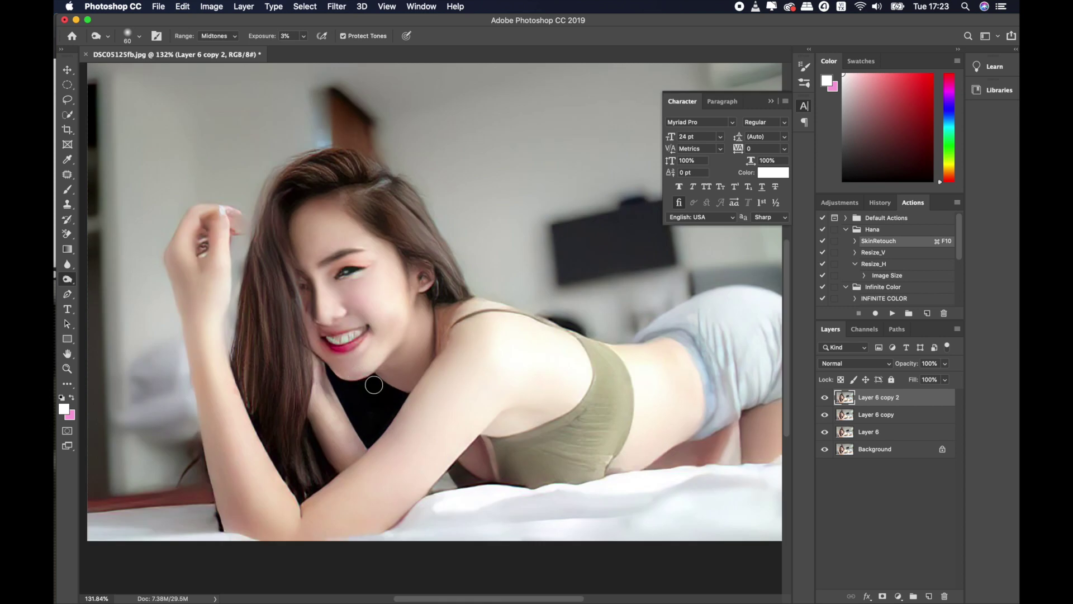
left_click(825, 397)
scroll(503, 336, "down", 3)
scroll(503, 335, "right", 3)
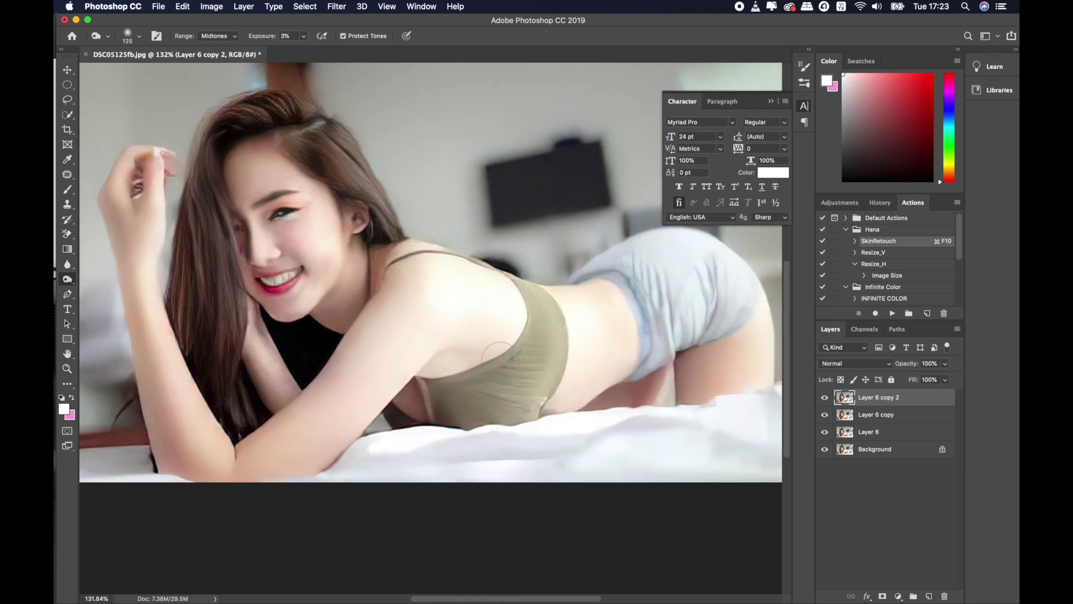
left_click(825, 398)
key("ctrl+alt+shift+e")
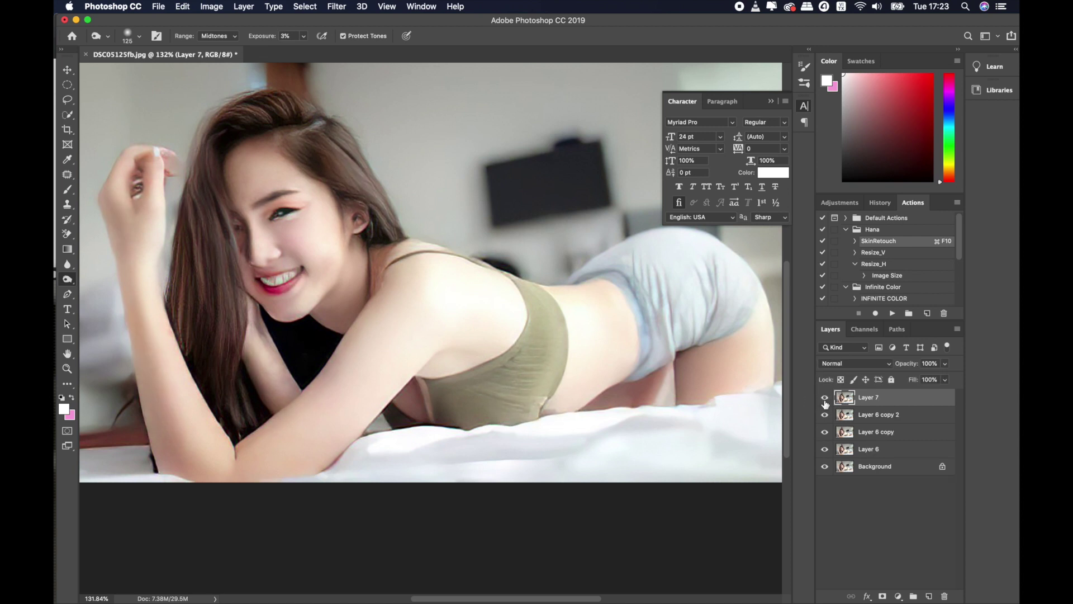
Step: Quick-select the olive top, subtract the arm, and copy it onto Layer 8
left_click(67, 114)
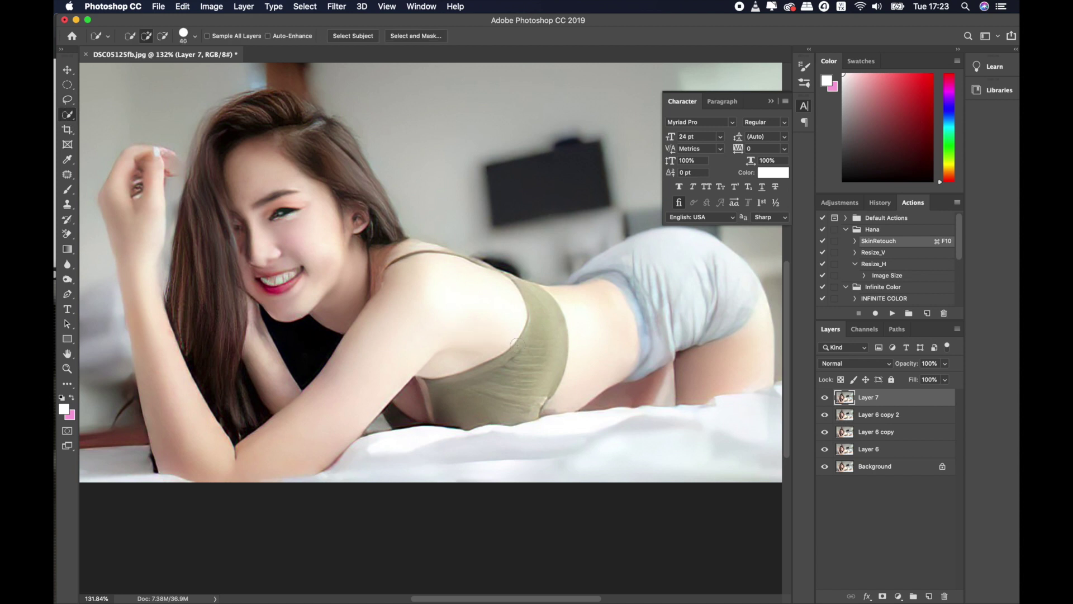
left_click_drag(537, 309, 429, 417)
scroll(429, 417, "up", 3)
mouse_move(386, 402)
left_mouse_down()
mouse_move(412, 398)
mouse_move(385, 414)
mouse_move(365, 408)
mouse_move(393, 388)
left_mouse_up()
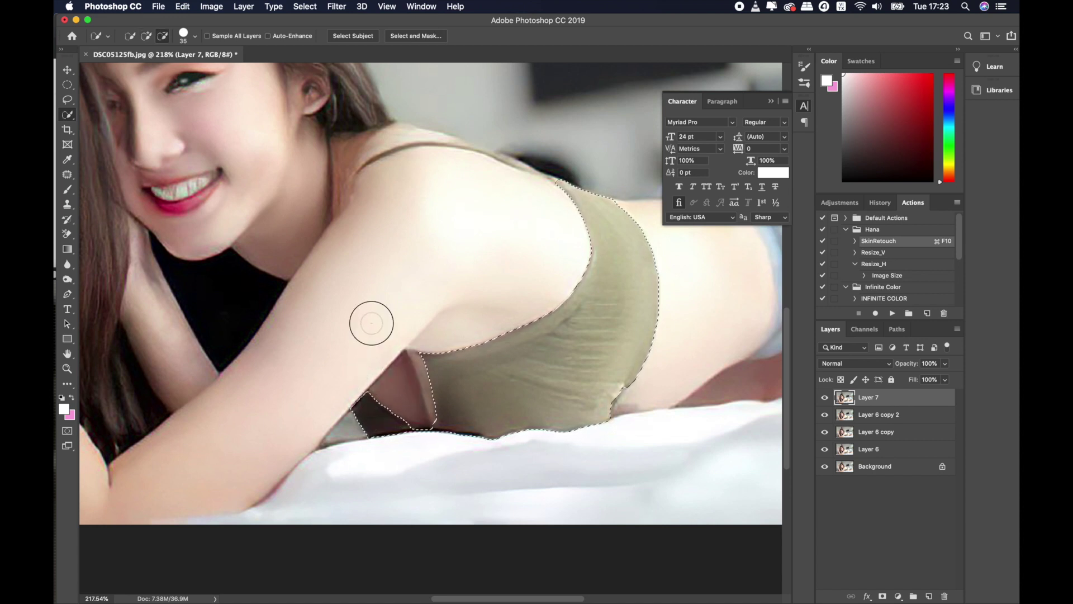
key("alt")
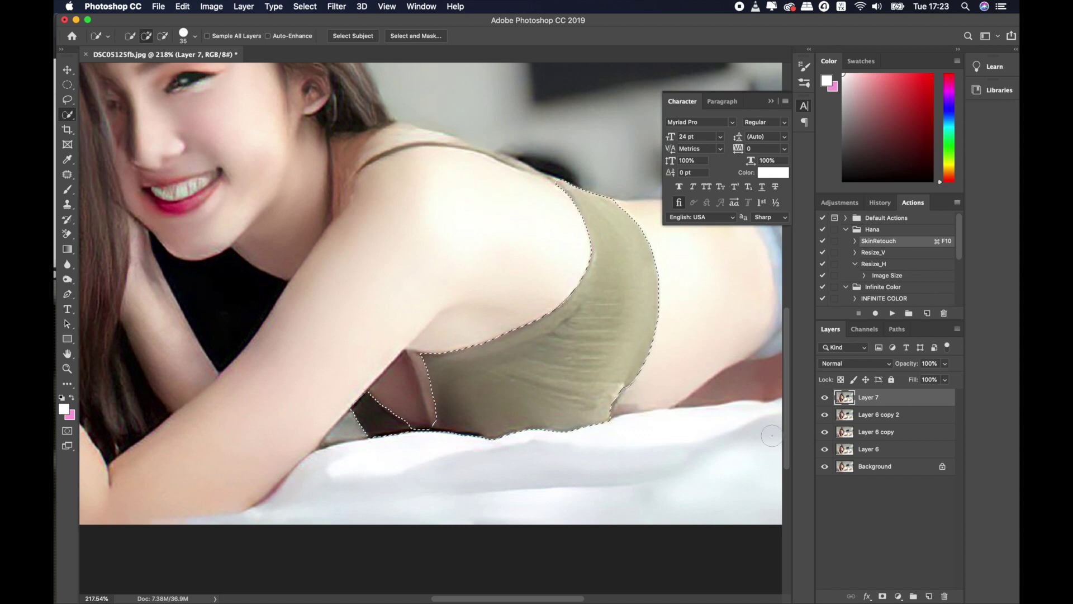
key("ctrl+j")
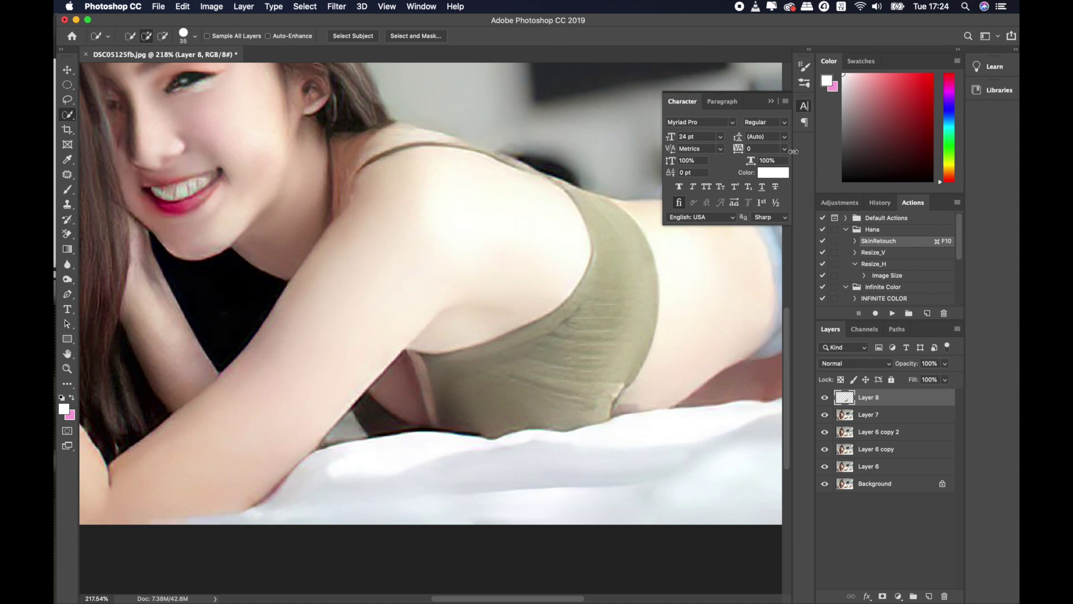
Step: Load Layer 8 as a selection, feather it 10 px, and darken it with Curves
left_click(848, 400, "super")
key("shift+F6")
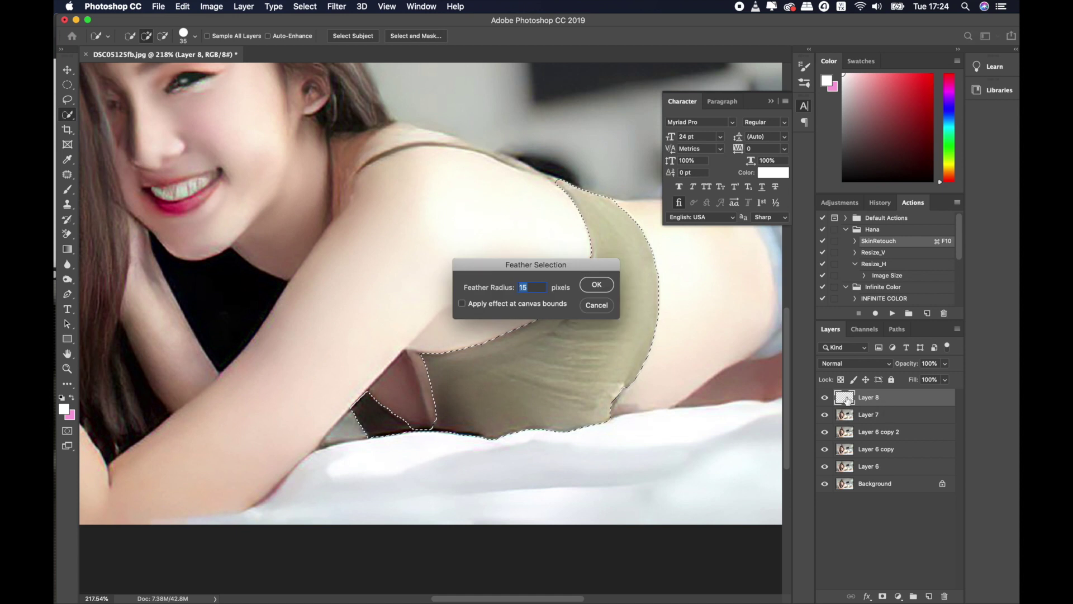
type("10")
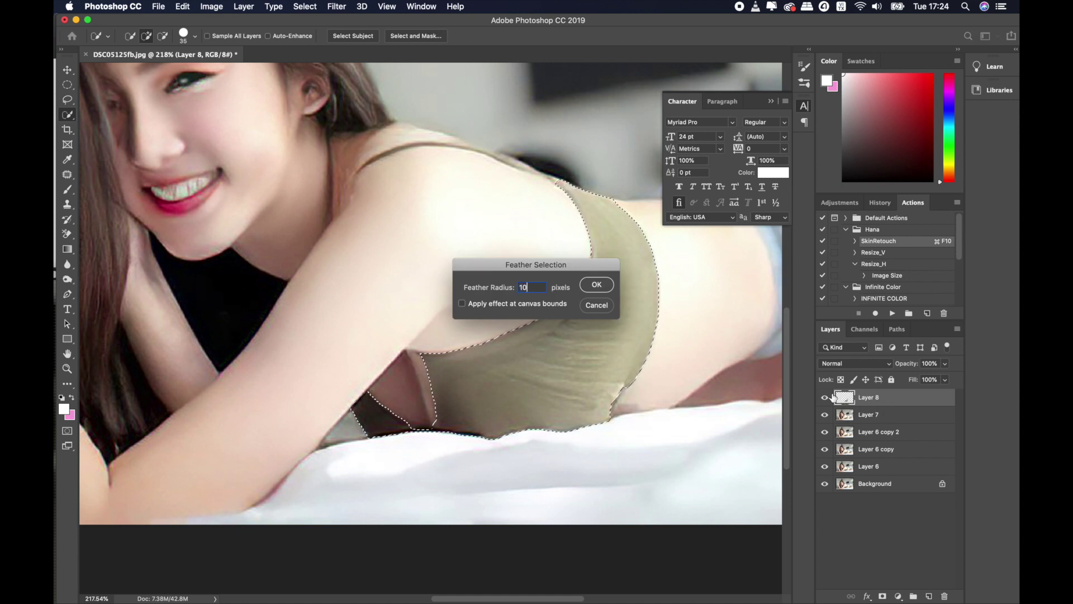
key("Return")
key("super+u")
left_click_drag(673, 277, 672, 287)
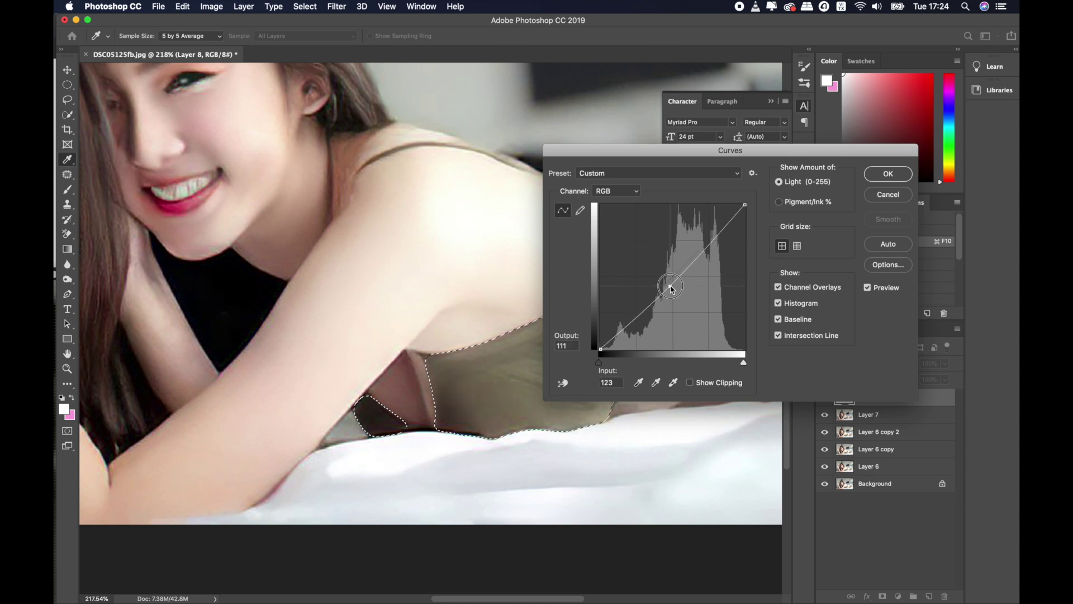
left_click_drag(675, 289, 676, 290)
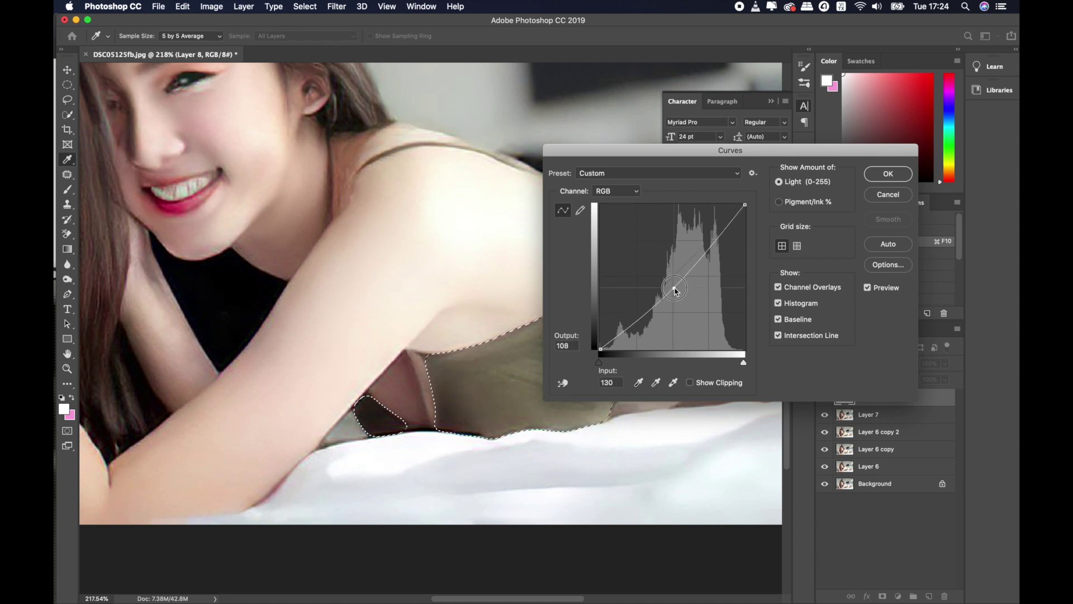
left_click(873, 178)
key("w")
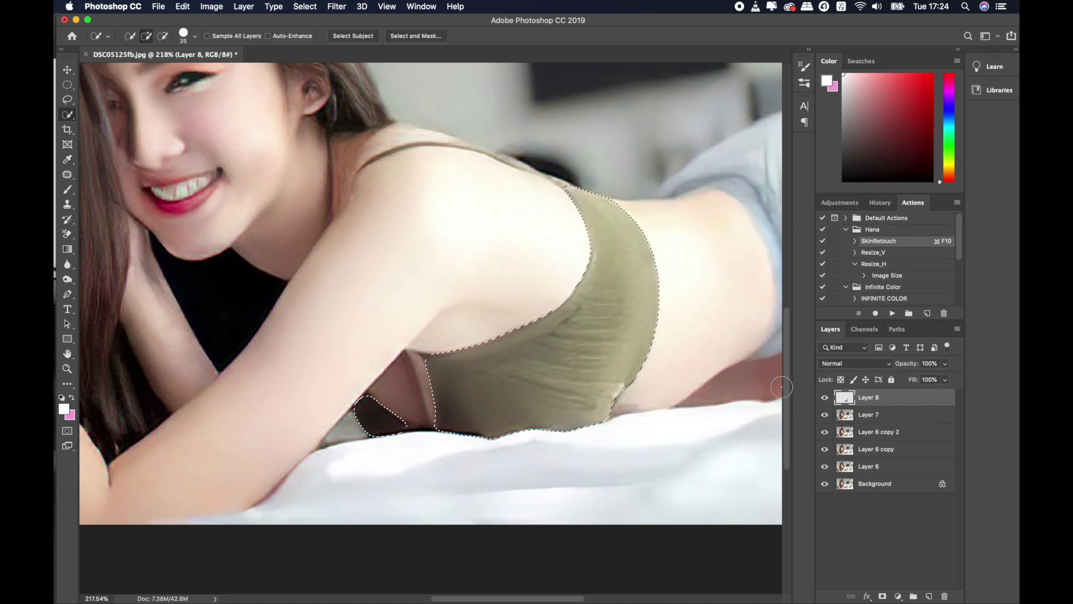
Step: Fit the photo in view, reset default colours, hide Layer 8 and pick Layer 7
scroll(471, 387, "down", 5)
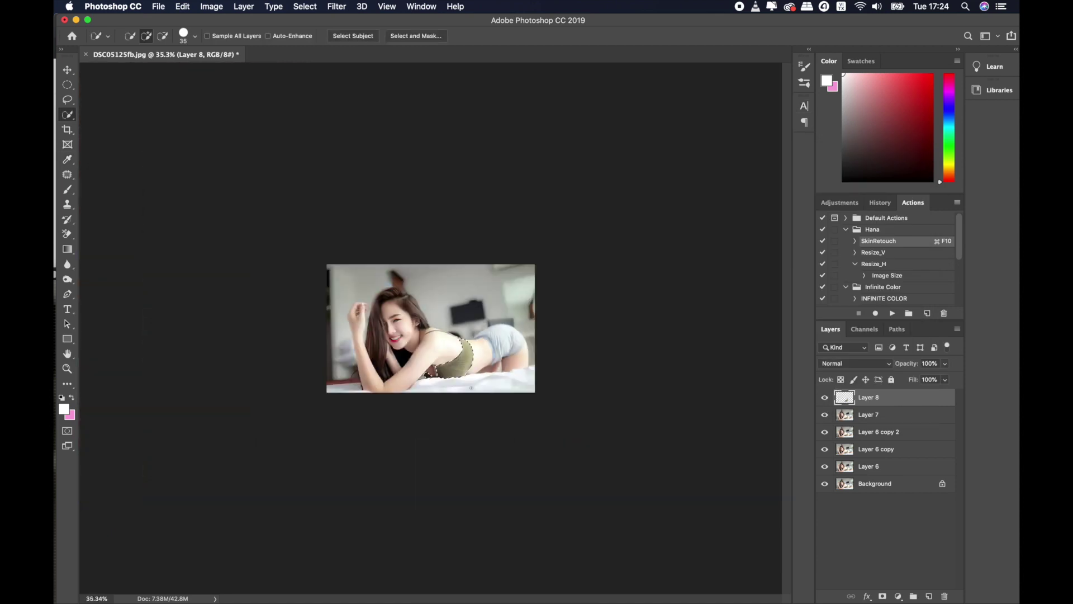
key("super+0")
key("d")
scroll(537, 395, "down", 3)
scroll(538, 396, "up", 2)
scroll(537, 395, "up", 2)
scroll(538, 395, "up", 2)
scroll(538, 395, "up", 2)
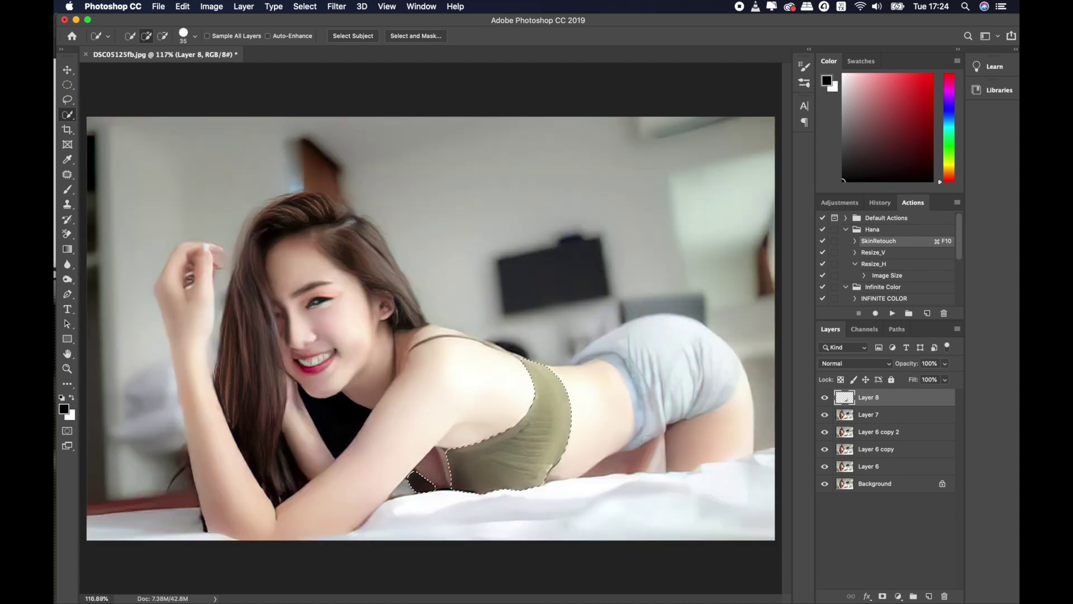
left_click(844, 415)
left_click(825, 396)
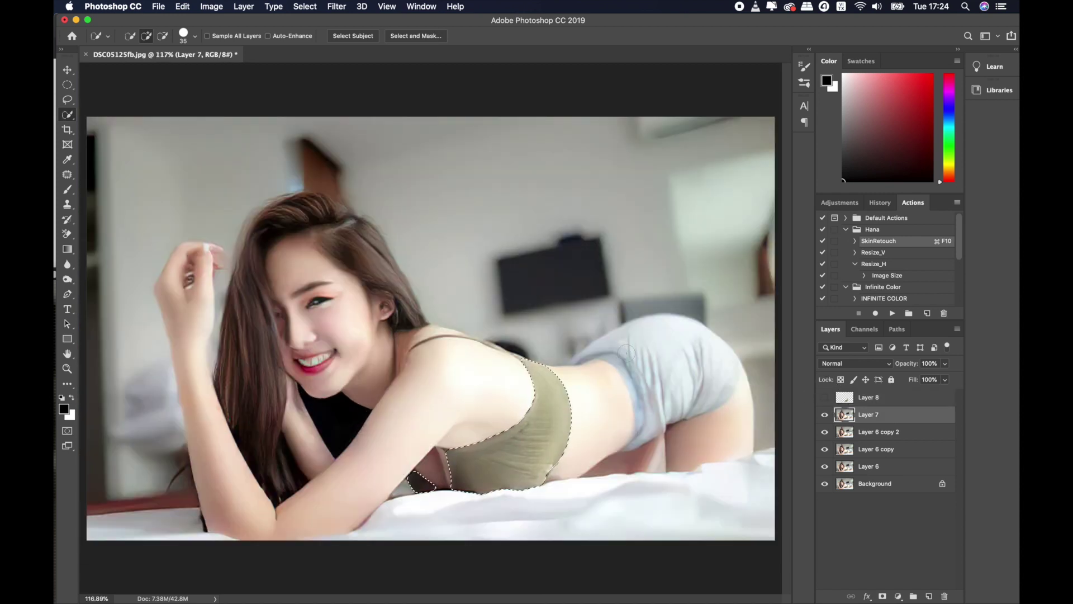
scroll(626, 352, "up", 2)
Step: Try a first shorts selection, then hide Layer 7 and deselect on Layer 6 copy 2
left_click_drag(704, 359, 641, 384)
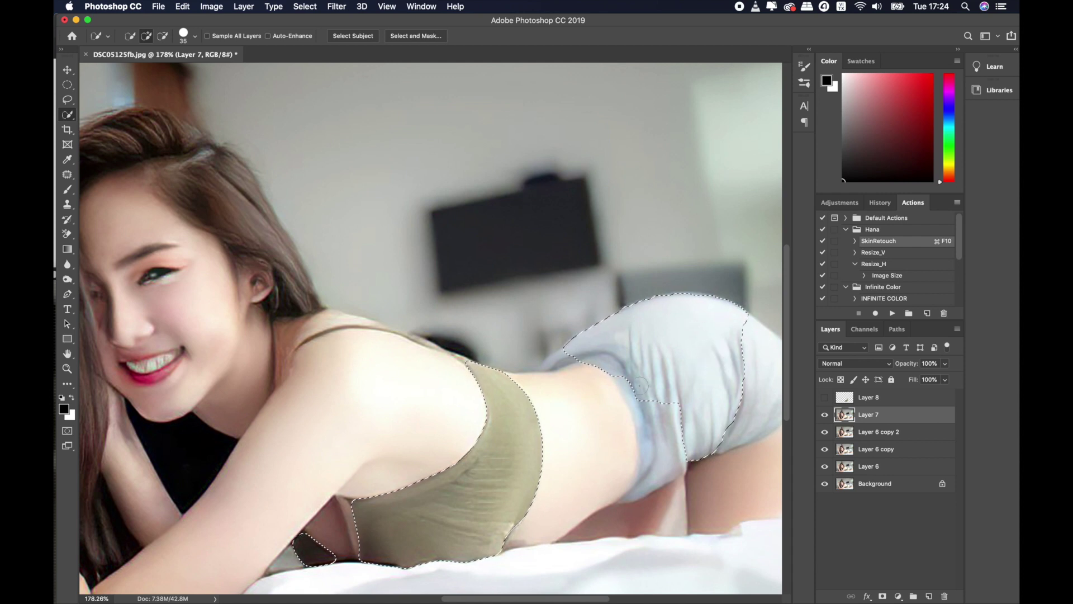
key("bracketleft")
key("bracketleft")
key("bracketleft")
left_click_drag(653, 427, 269, 321)
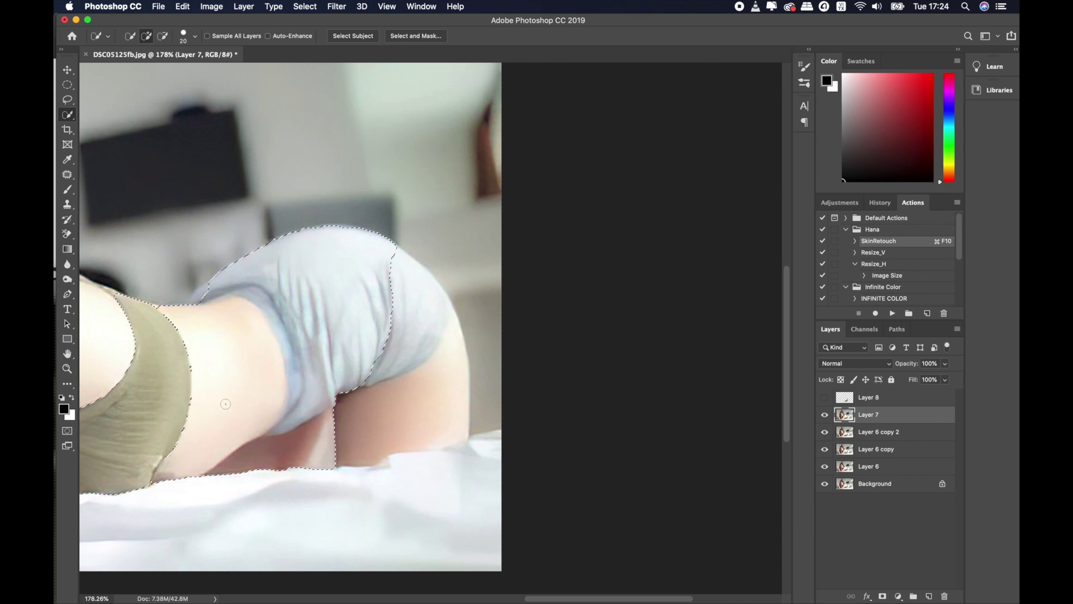
scroll(221, 404, "down", 3)
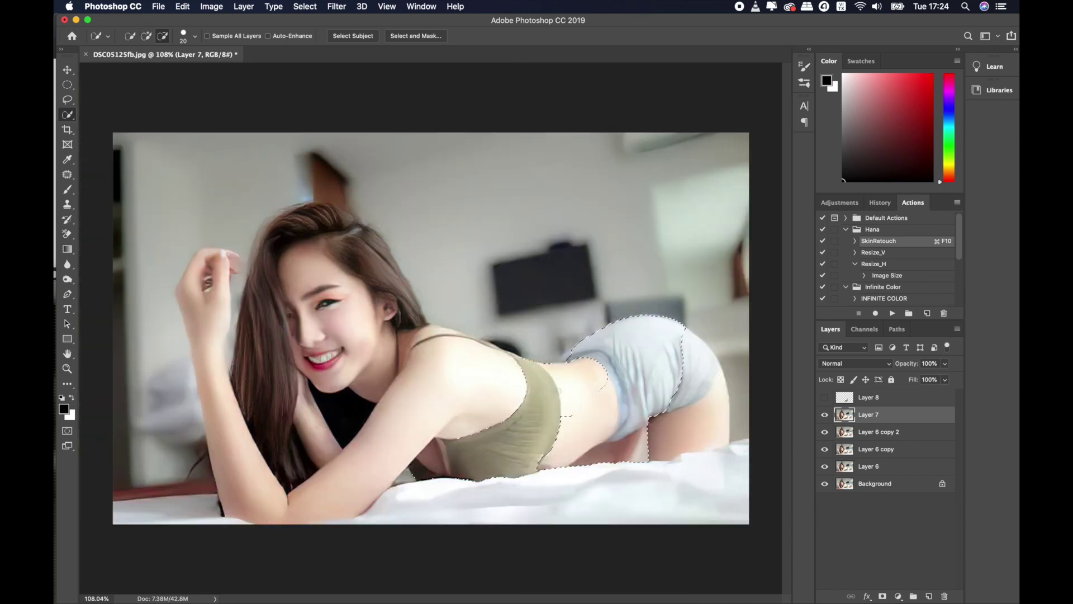
left_click(824, 414)
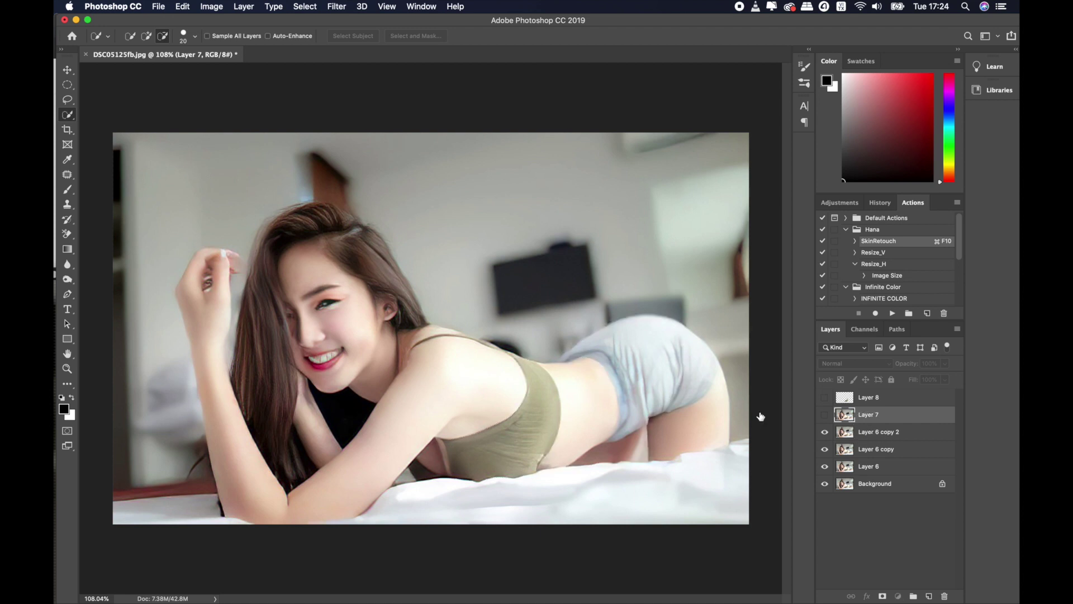
left_click(877, 431)
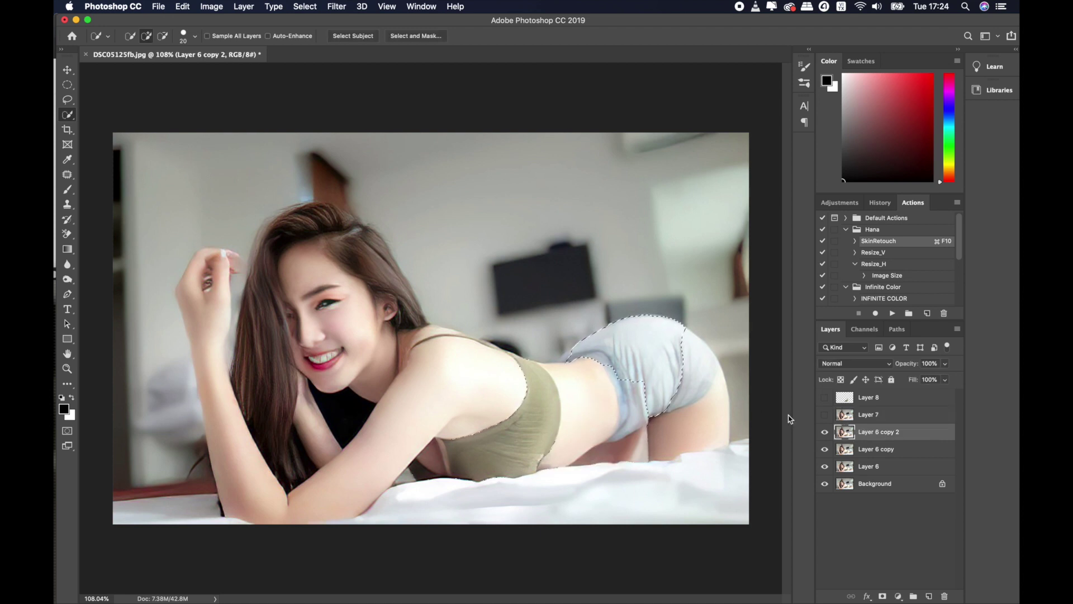
key("super+d")
Step: Quick-select the whole grey shorts on Layer 6 copy 2 and subtract the bare waist strip
scroll(770, 413, "up", 3)
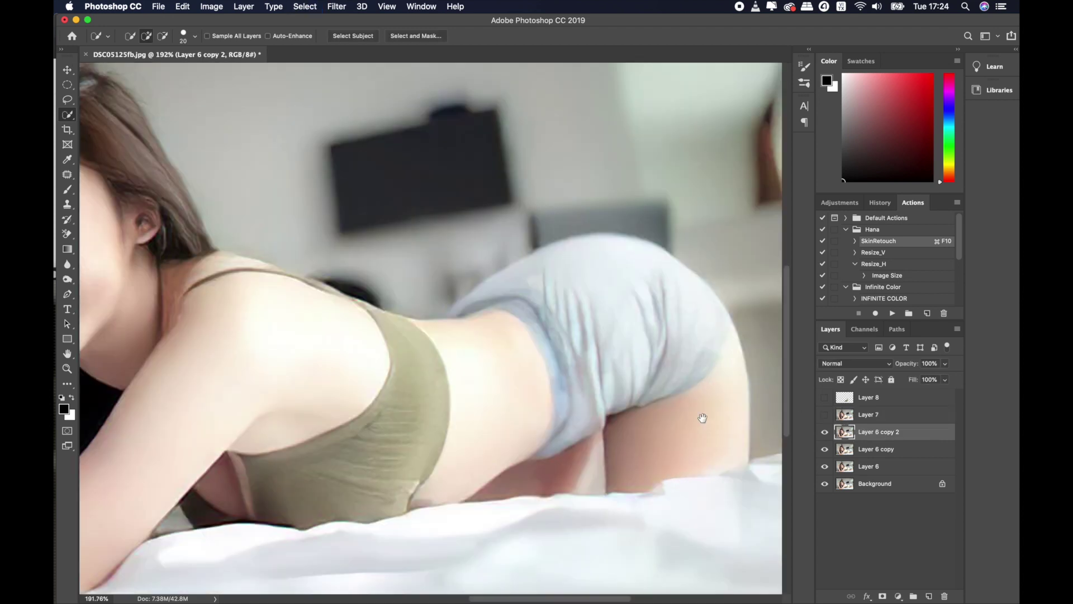
scroll(577, 395, "right", 3)
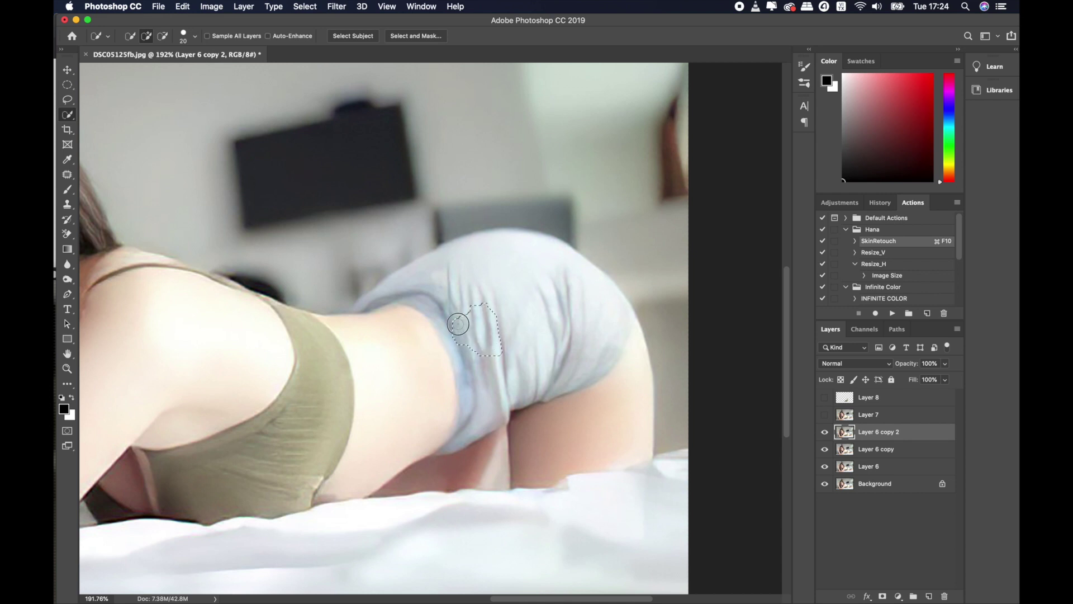
left_click_drag(450, 314, 428, 303)
mouse_move(482, 264)
left_mouse_down()
mouse_move(566, 307)
mouse_move(473, 403)
left_mouse_up()
scroll(474, 403, "up", 3)
scroll(478, 405, "up", 2)
scroll(479, 406, "down", 3)
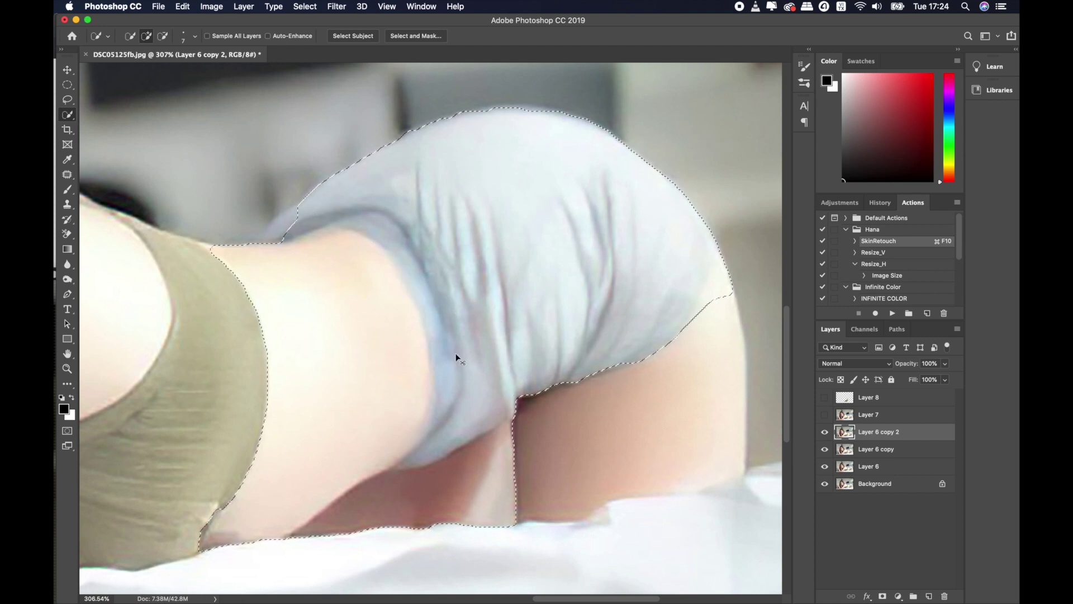
mouse_move(455, 358)
left_mouse_down()
mouse_move(464, 340)
mouse_move(391, 263)
left_mouse_up()
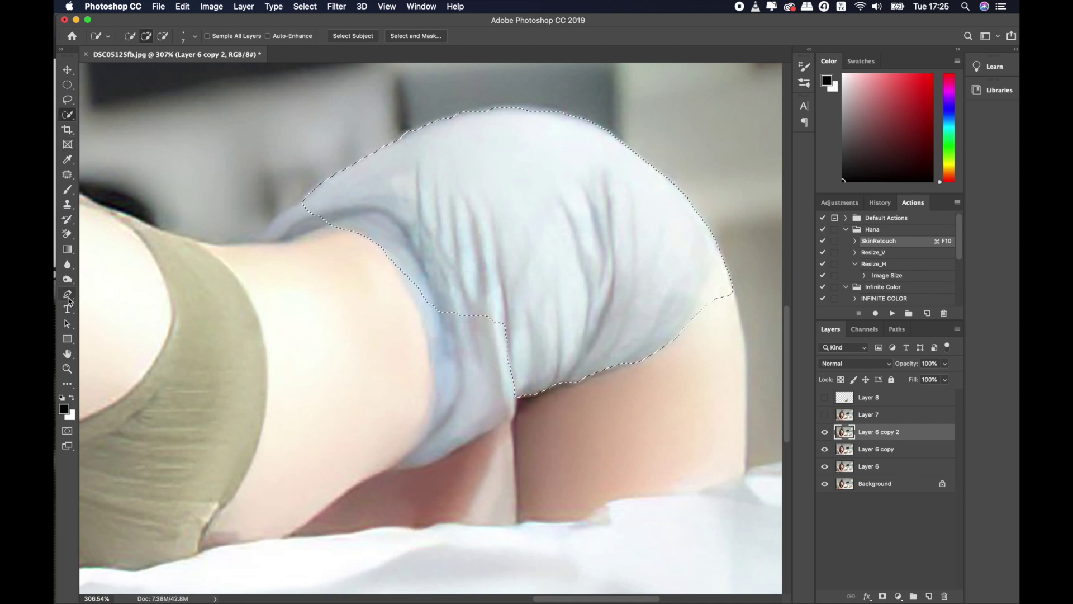
Step: Draw a closed Pen path along the shorts' left and lower edges
left_click(68, 294)
left_click(396, 266)
left_click(433, 350)
left_click(436, 386)
left_click(428, 420)
left_click(408, 457)
left_click(410, 469)
left_click(463, 448)
left_click_drag(533, 301, 523, 282)
left_click(480, 259)
left_click(437, 246)
left_click(397, 266)
Step: Convert that path to a selection added to the existing shorts selection
right_click(494, 303)
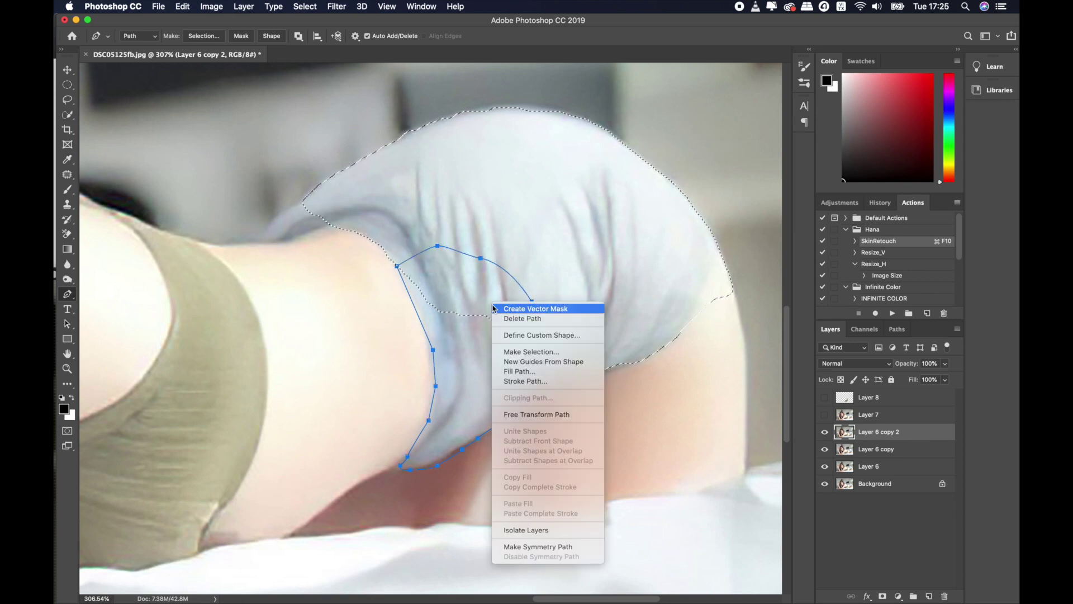
left_click(517, 347)
left_click(473, 320)
left_click(600, 246)
Step: Draw a closed Pen path around the pointed waistband tip near the back
left_click(349, 224)
left_click(315, 229)
left_click_drag(302, 232, 293, 239)
left_click(255, 232)
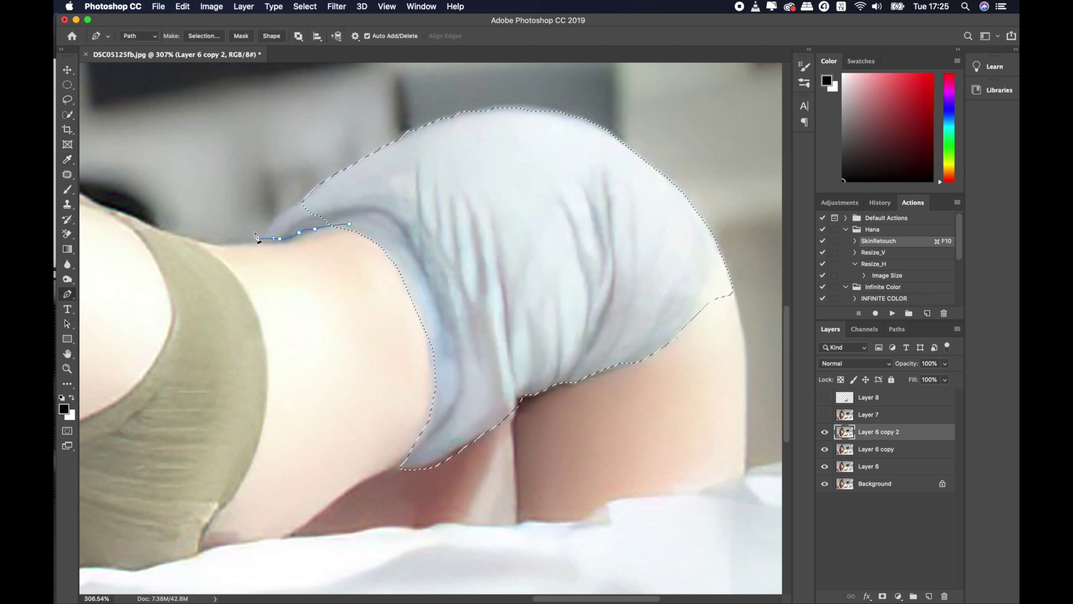
left_click(283, 207)
left_click(297, 193)
left_click(358, 187)
left_click(420, 195)
left_click(350, 224)
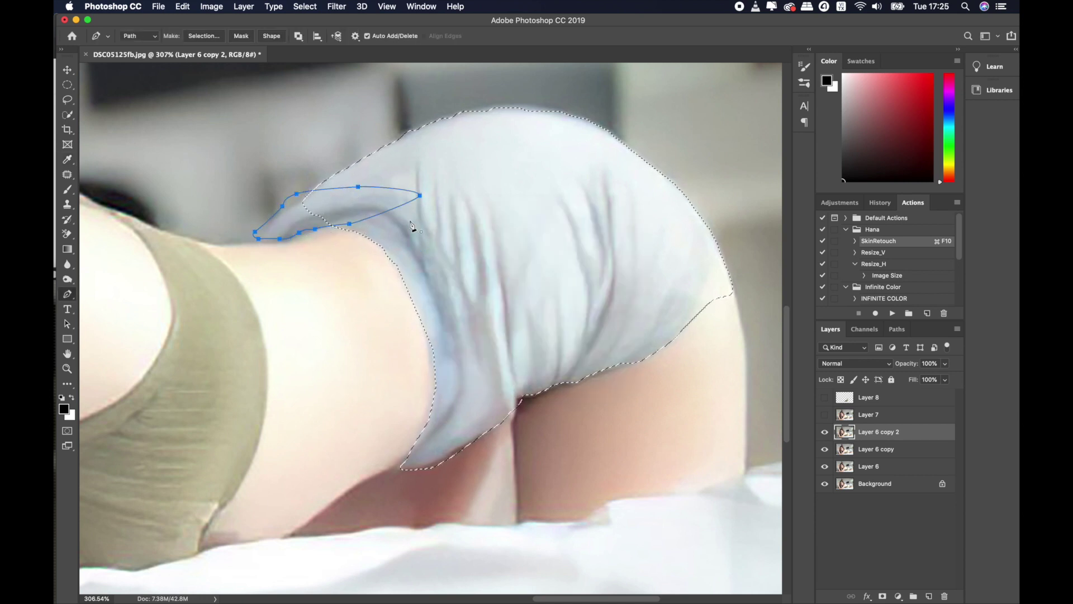
Step: Add the waistband path to the shorts selection, undoing a first attempt that replaced it
right_click(379, 207)
left_click(407, 258)
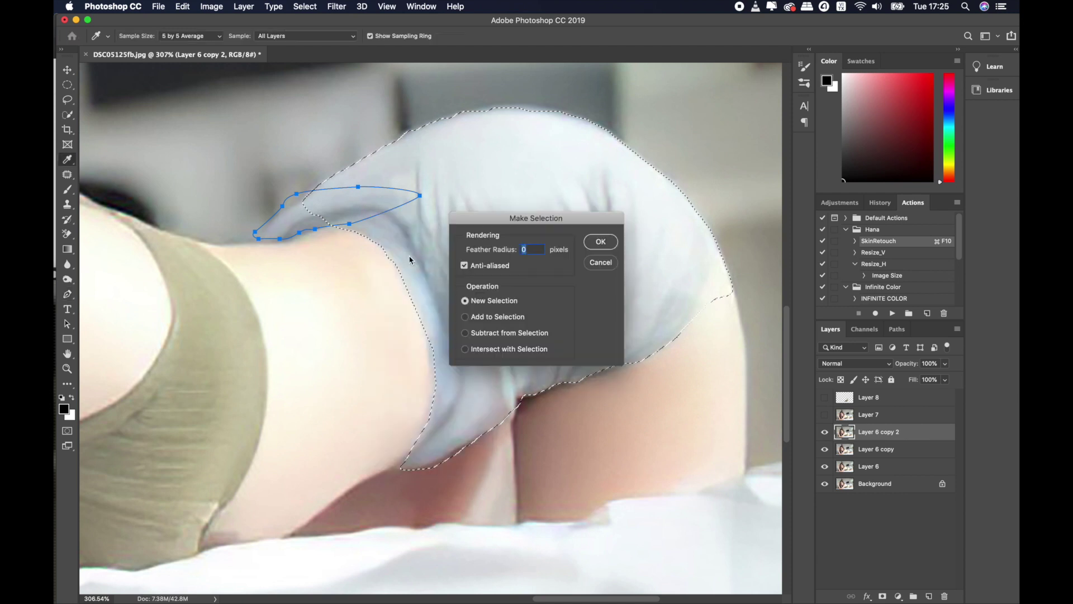
key("Return")
key("ctrl+z")
right_click(361, 190)
left_click(390, 239)
left_click(482, 316)
left_click(601, 241)
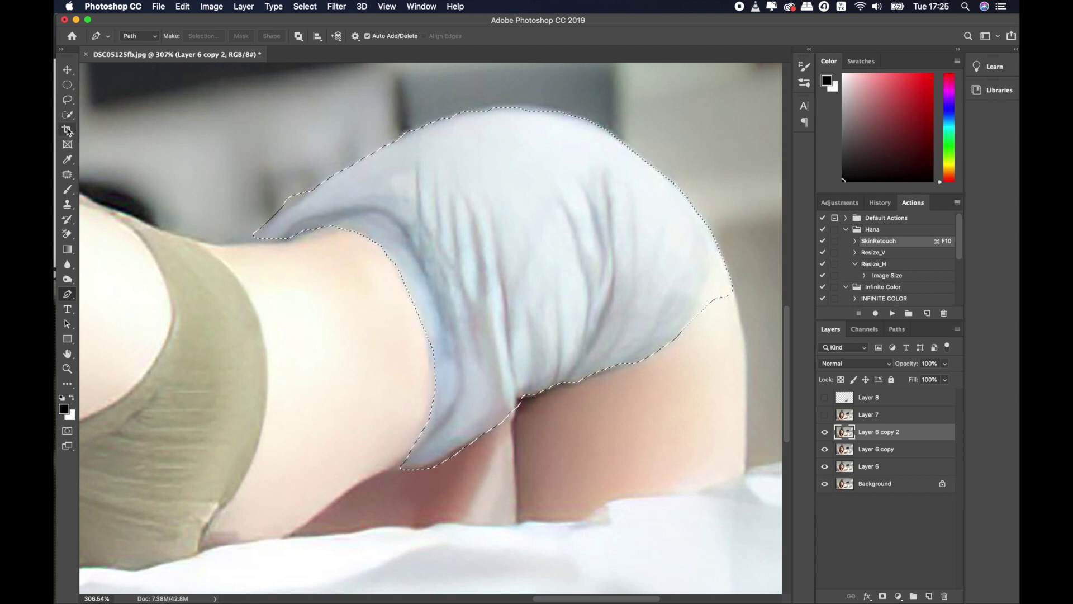
Step: Subtract the background patch above the shorts using the Polygonal Lasso
left_click_drag(67, 100, 84, 110)
left_click(84, 110)
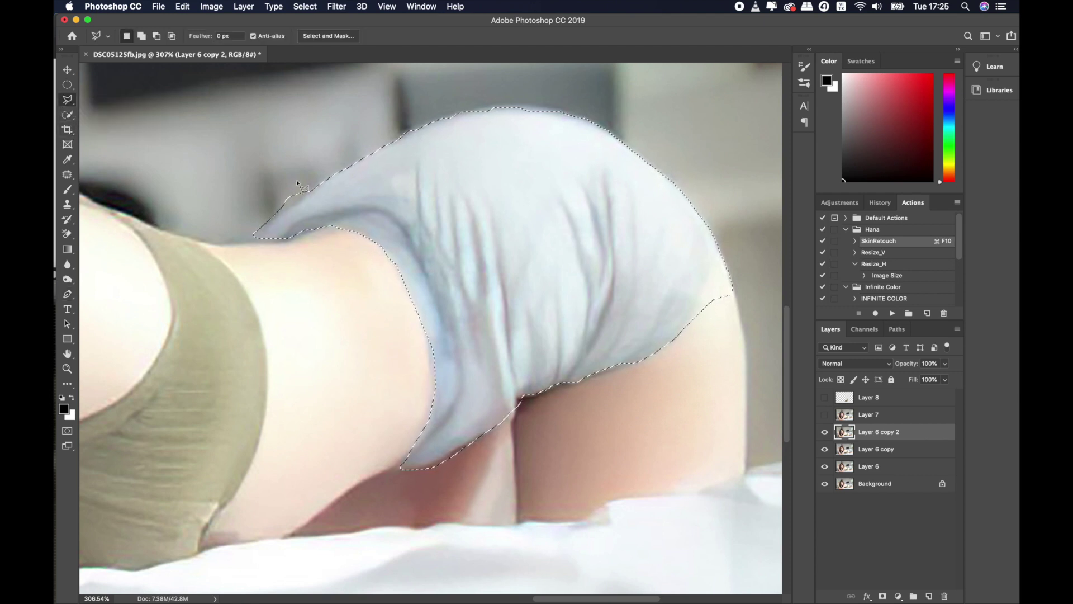
left_click_drag(67, 101, 93, 112)
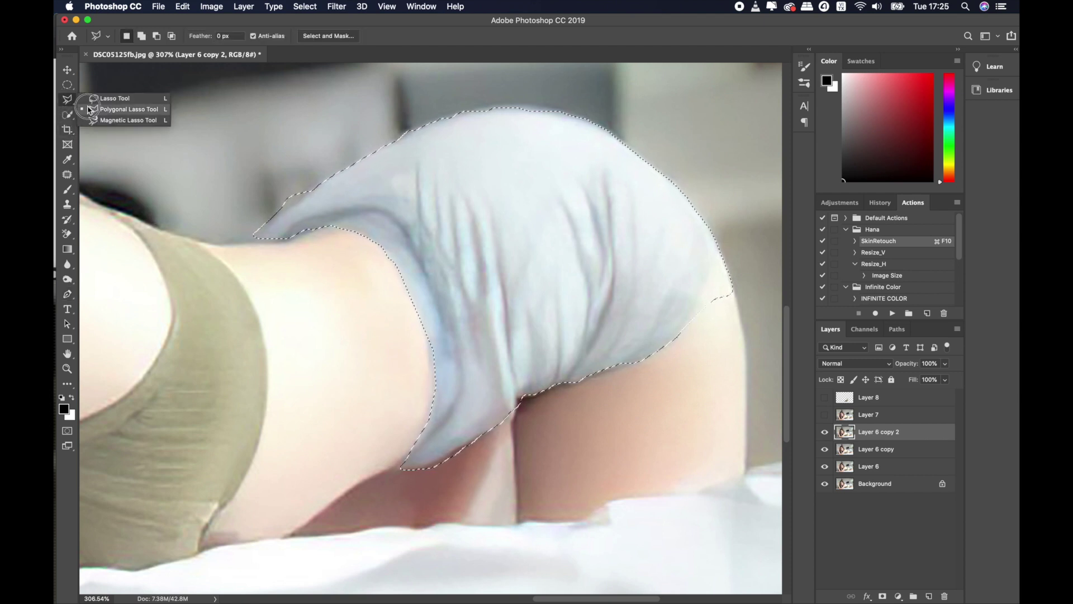
left_click(93, 111)
scroll(226, 166, "up", 3)
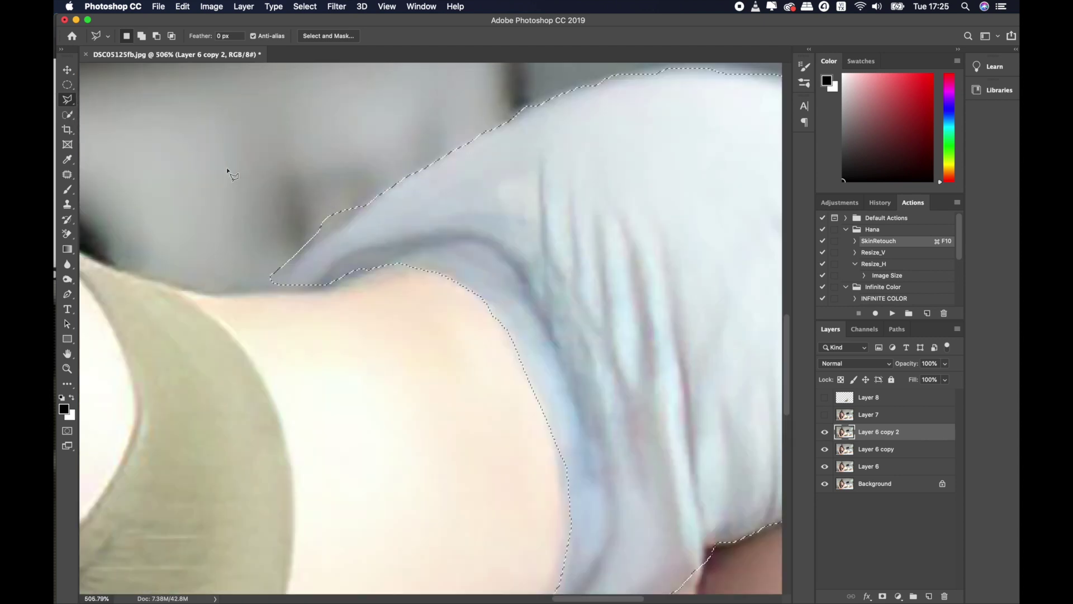
key("alt")
left_click(295, 241)
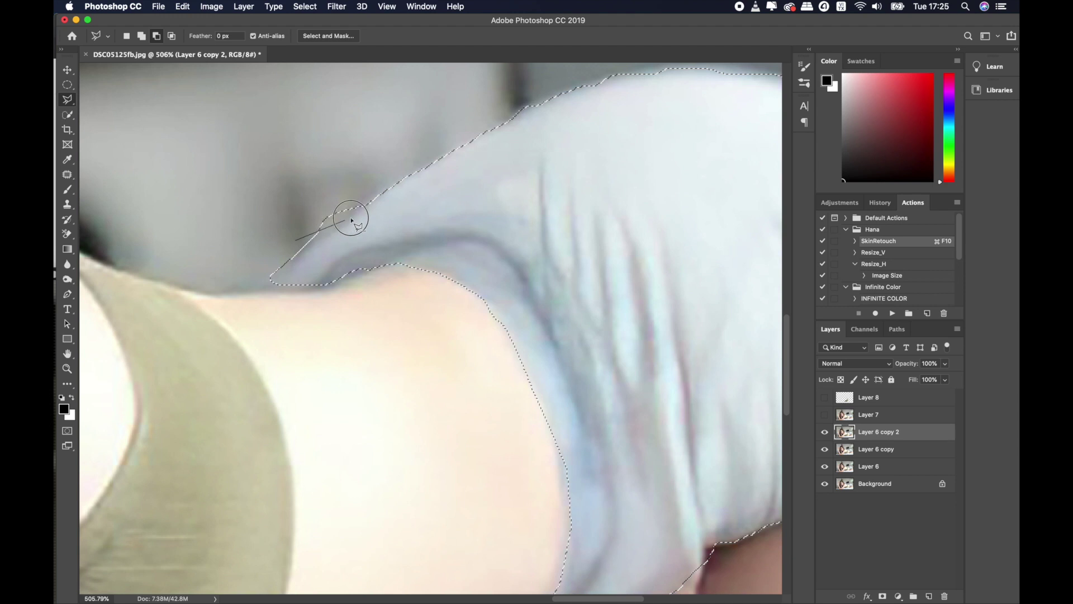
left_click(349, 224)
left_click(375, 170)
left_click(293, 168)
left_click(257, 215)
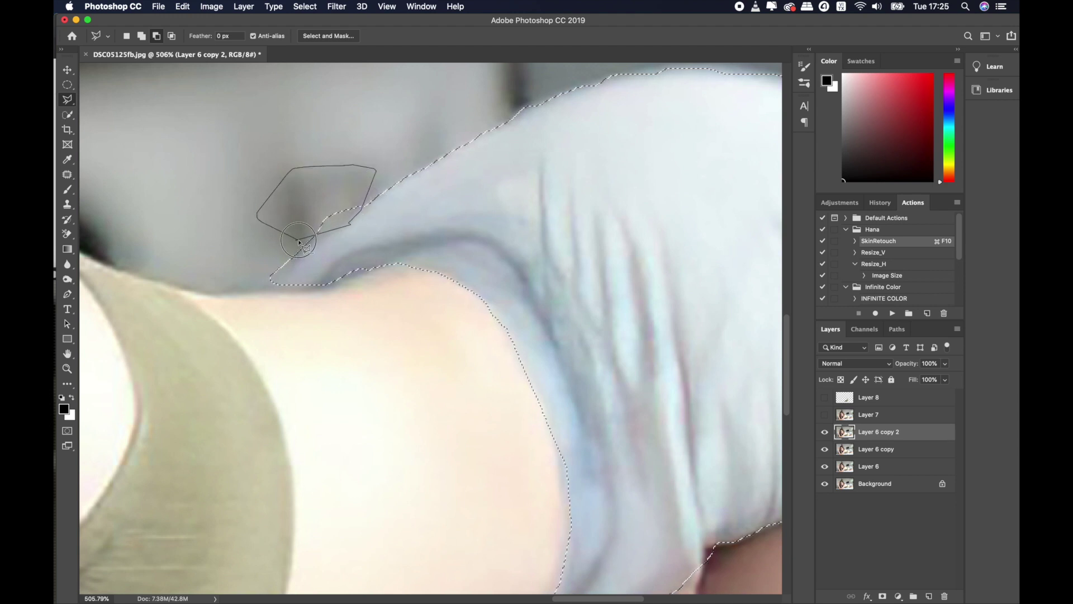
left_click(297, 241)
Step: Run the SkinRetouch action (Cmd+F10), creating Layer 9, and move the Curves window aside
scroll(332, 285, "down", 5)
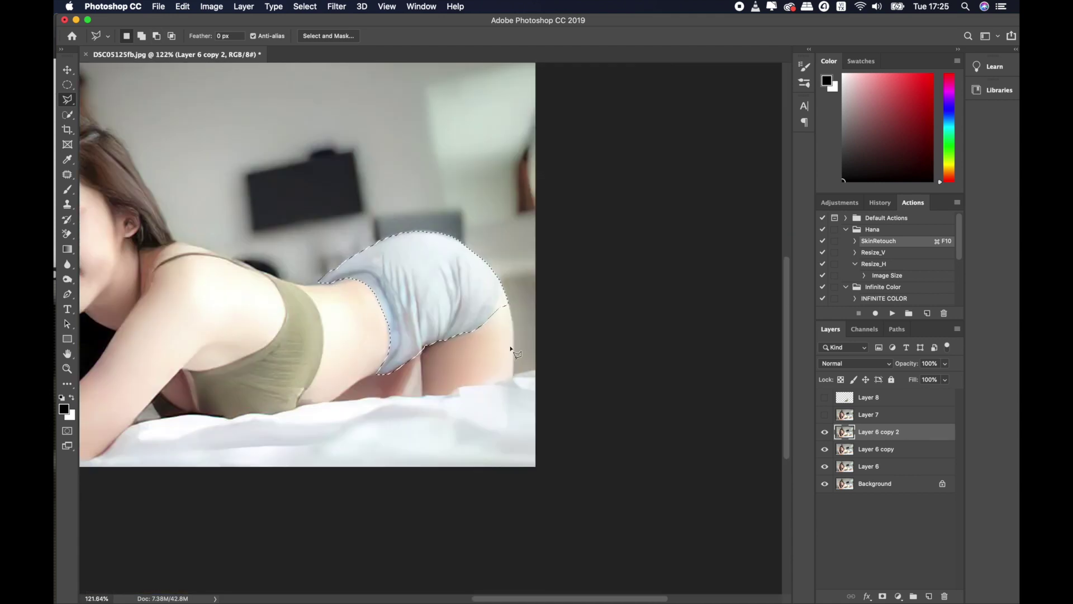
scroll(492, 288, "up", 3)
scroll(494, 302, "up", 4)
scroll(451, 286, "down", 8)
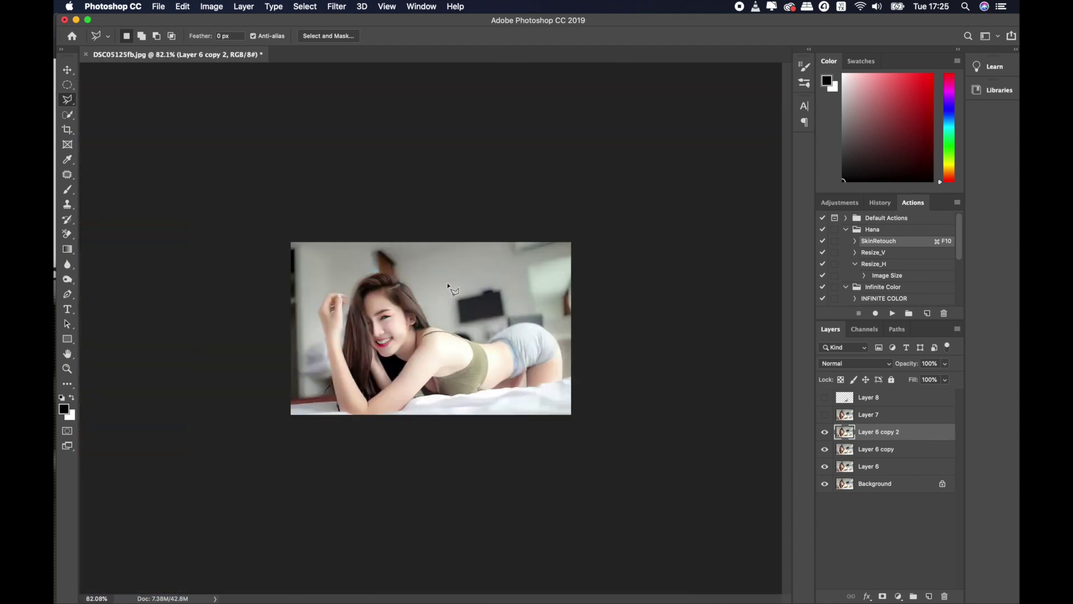
key("super+F10")
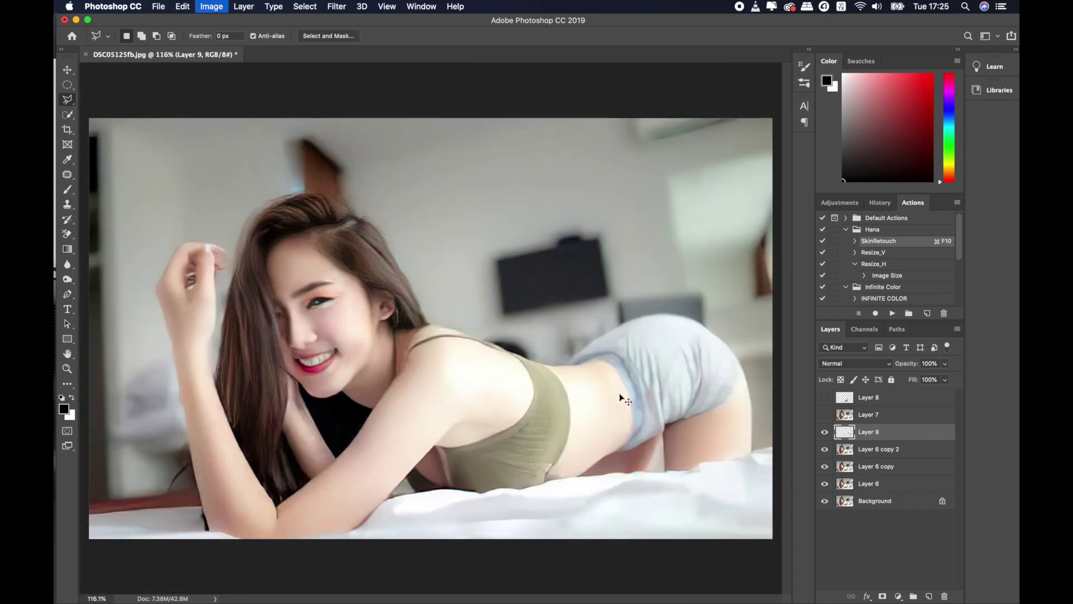
left_click_drag(592, 154, 173, 114)
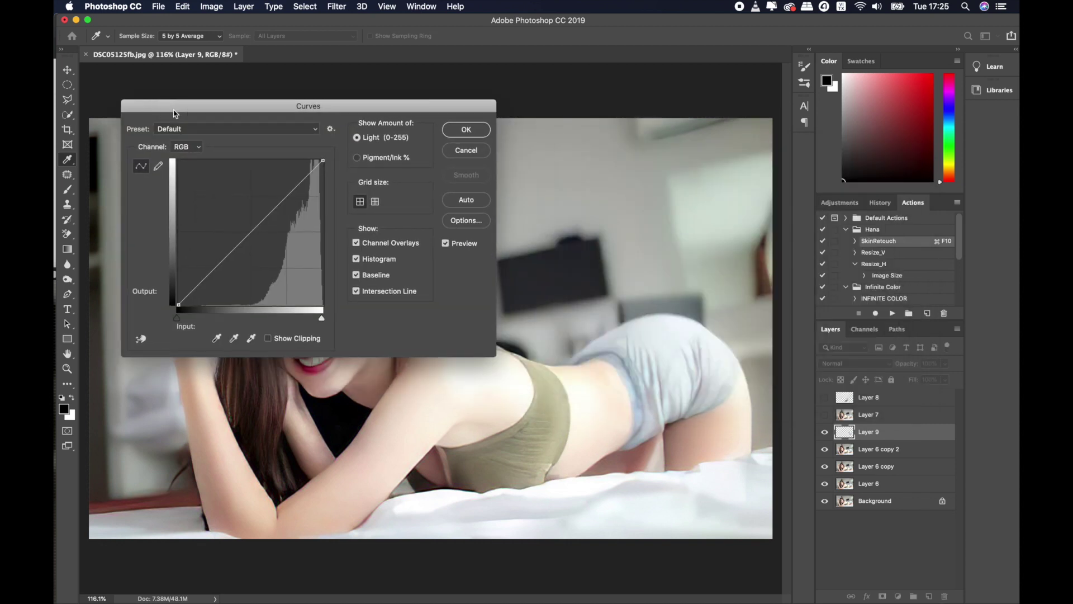
Step: Discard the trial Curves darkening and return to the Lasso tool
left_click_drag(255, 223, 262, 231)
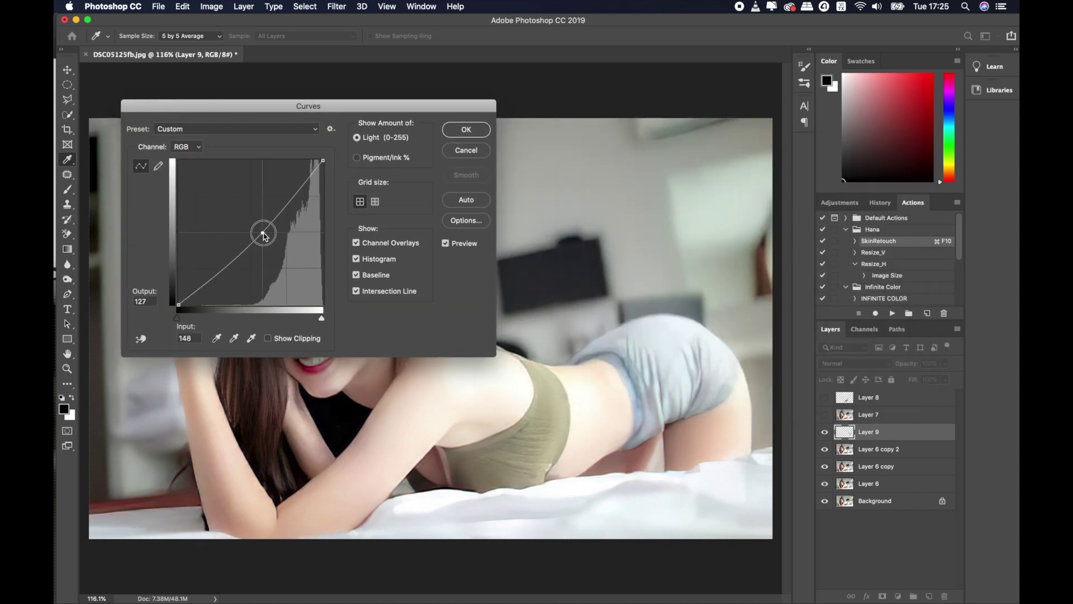
left_click_drag(261, 231, 263, 233)
left_click(466, 144)
key("l")
Step: Delete the hidden Layers 8 and 7
scroll(430, 363, "down", 5)
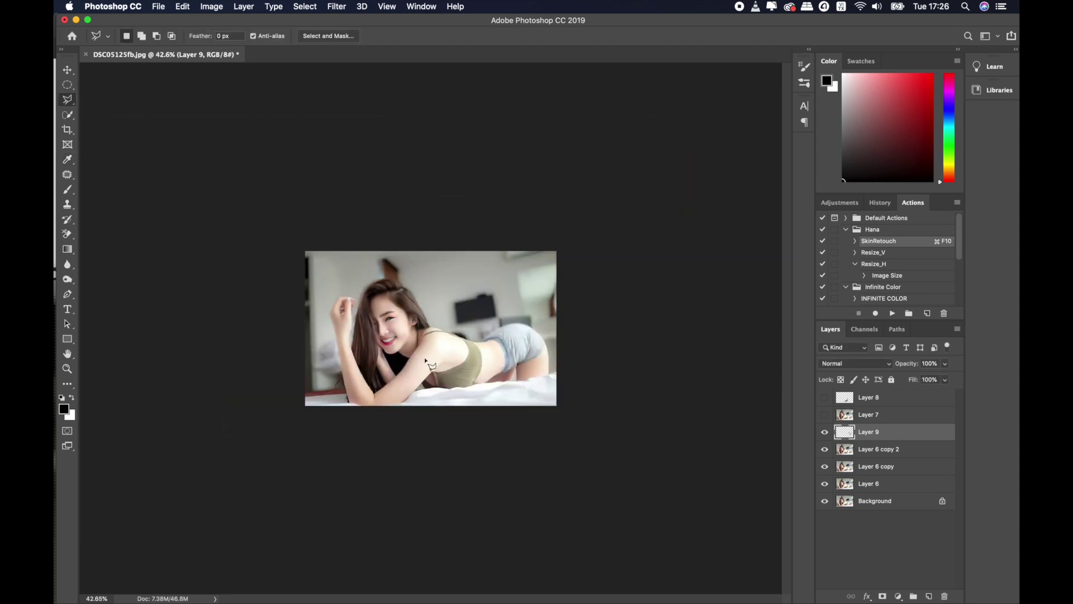
left_click(879, 402)
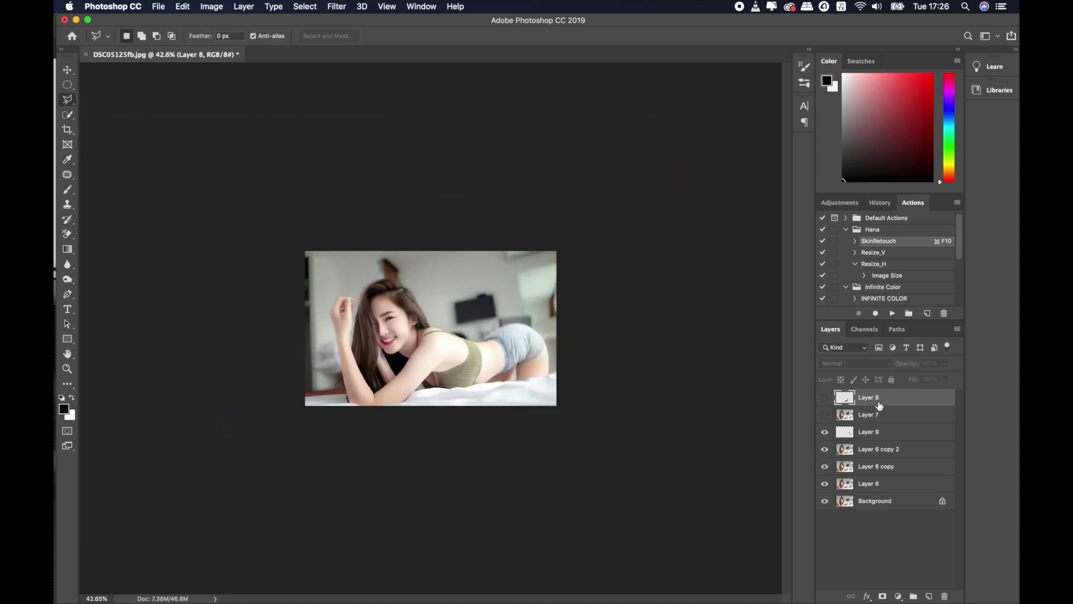
key("Return")
left_click(823, 404)
key("Return")
key("BackSpace")
key("BackSpace")
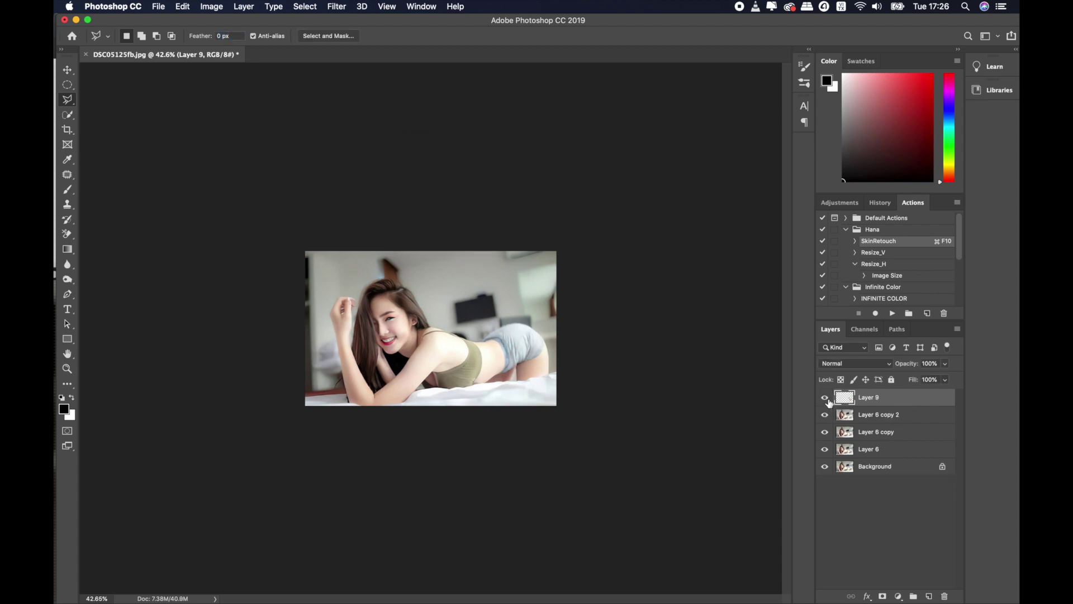
Step: Stamp visible into Layer 10 and delete Layers 9, 6 copy 2, 6 copy and 6
key("ctrl+alt+shift+e")
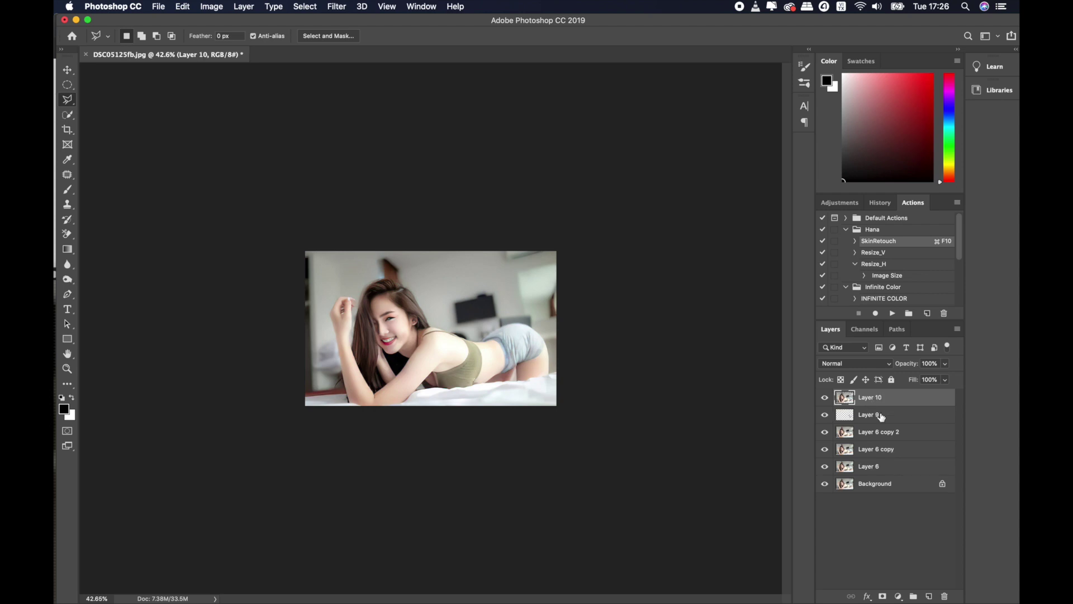
left_click(881, 417)
key("BackSpace")
key("BackSpace")
key("BackSpace")
left_click(825, 397)
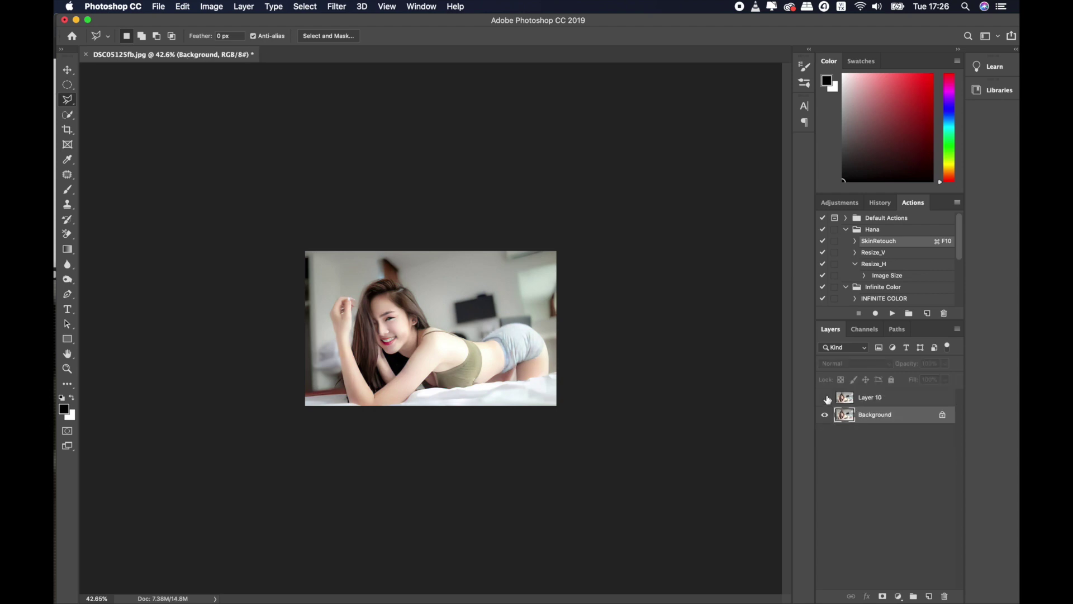
scroll(324, 367, "up", 1)
scroll(325, 366, "up", 1)
scroll(324, 366, "up", 1)
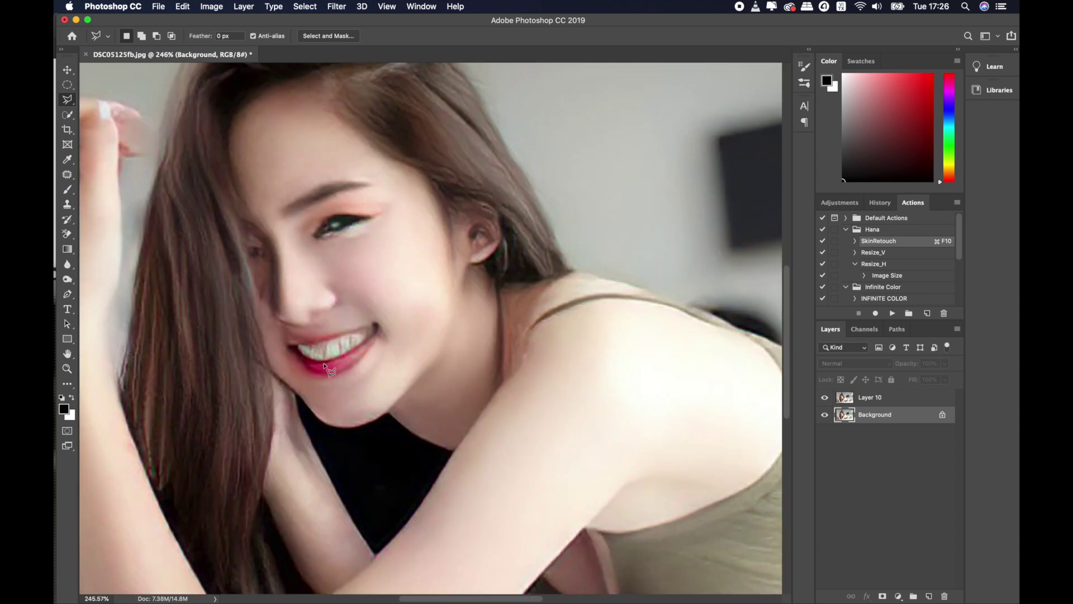
Step: Duplicate Layer 10 and pick a brighter pink, sampled from the lips, as paint colour
scroll(324, 367, "up", 2)
left_click(881, 398)
key("ctrl+j")
key("b")
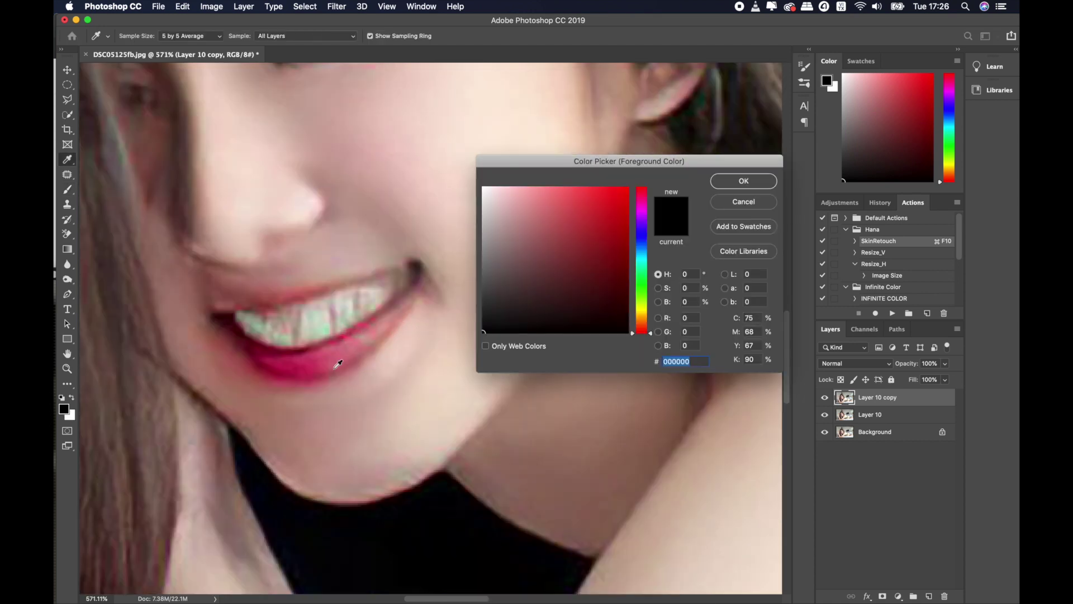
scroll(330, 358, "up", 2)
left_click(302, 359)
left_click(595, 206)
key("Return")
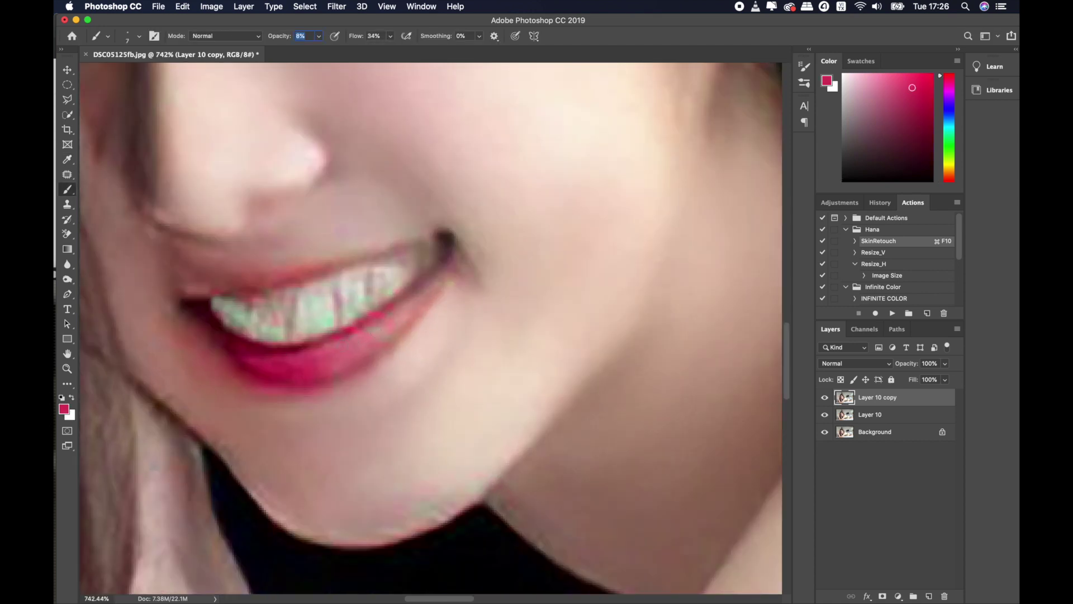
Step: Brush the lower lip pinker toward the corner with a smaller Soft Light brush
left_click(230, 36)
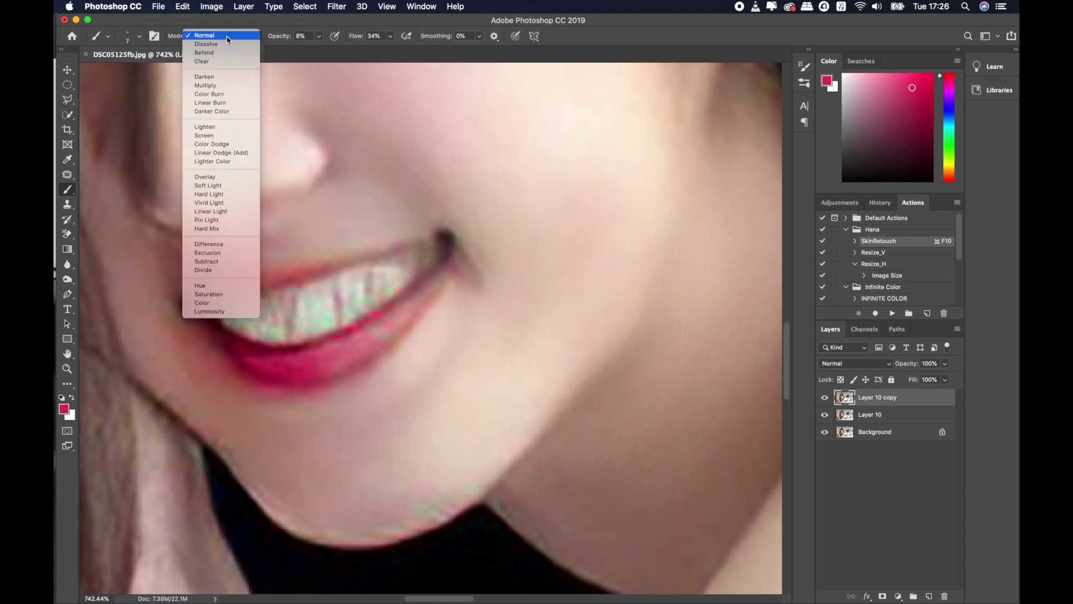
left_click(207, 185)
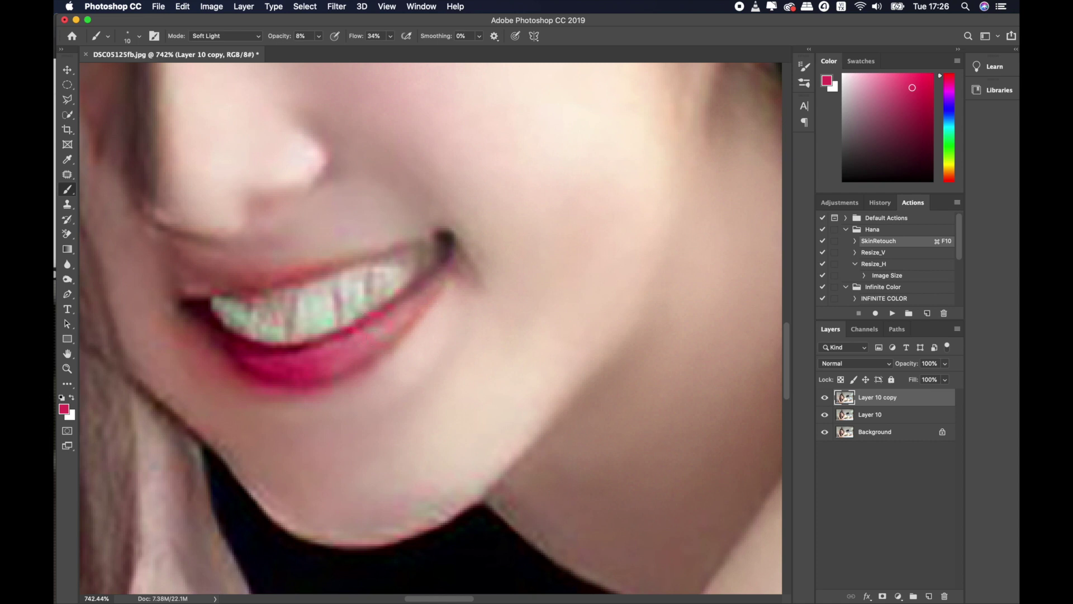
key("bracketleft")
mouse_move(343, 358)
left_mouse_down()
mouse_move(406, 305)
mouse_move(397, 333)
mouse_move(411, 322)
left_mouse_up()
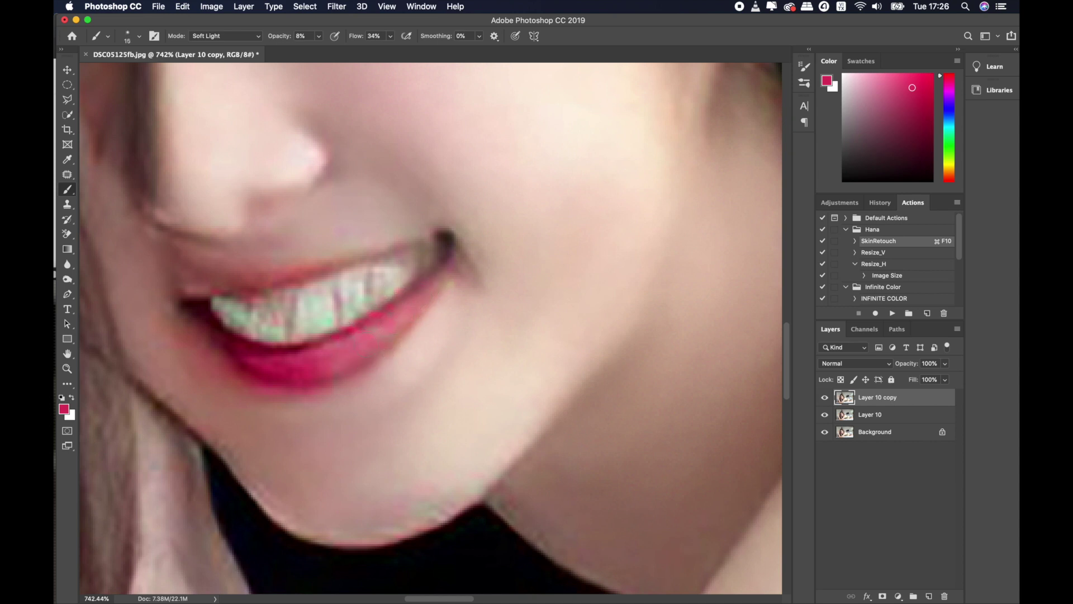
key("bracketleft")
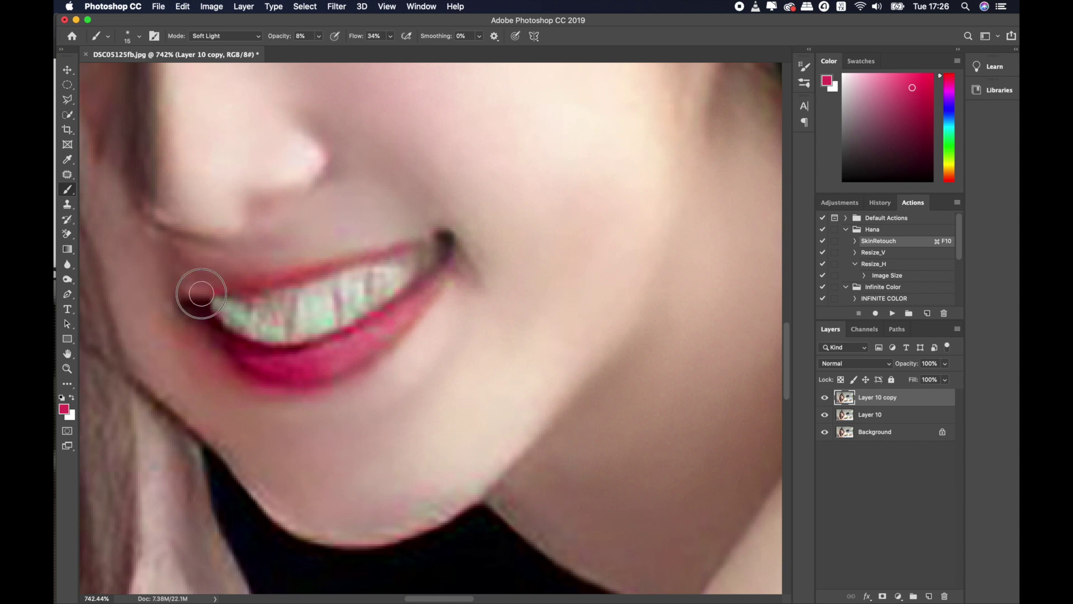
key("bracketleft")
key("bracketright")
Step: Compare the smile with and without the retouch, then stamp visible into Layer 11
left_click(824, 399)
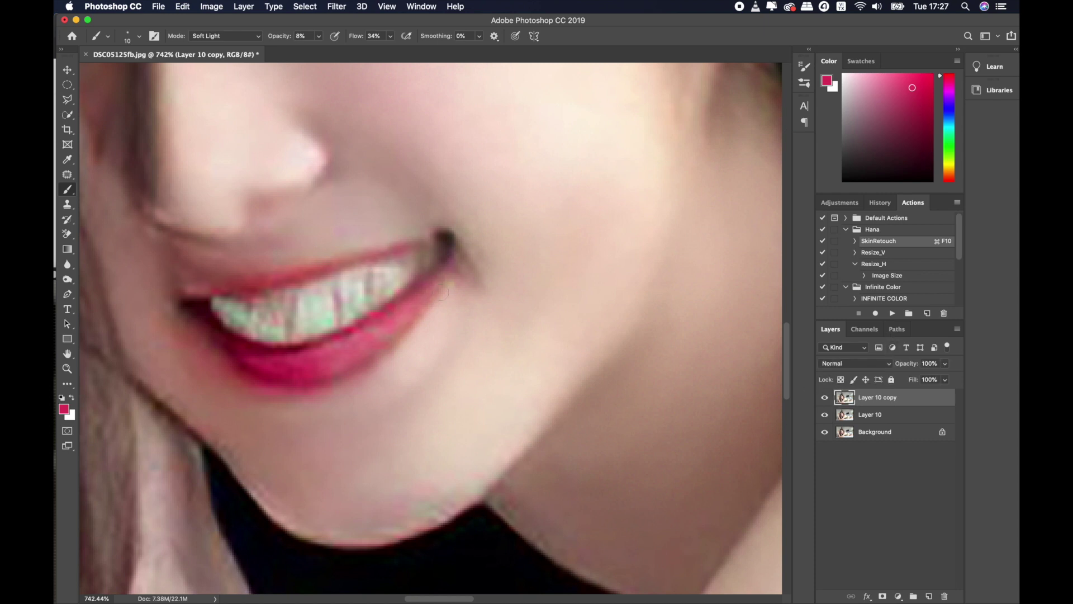
scroll(408, 318, "down", 3)
left_click_drag(406, 312, 407, 318)
scroll(408, 318, "down", 3)
scroll(407, 318, "down", 3)
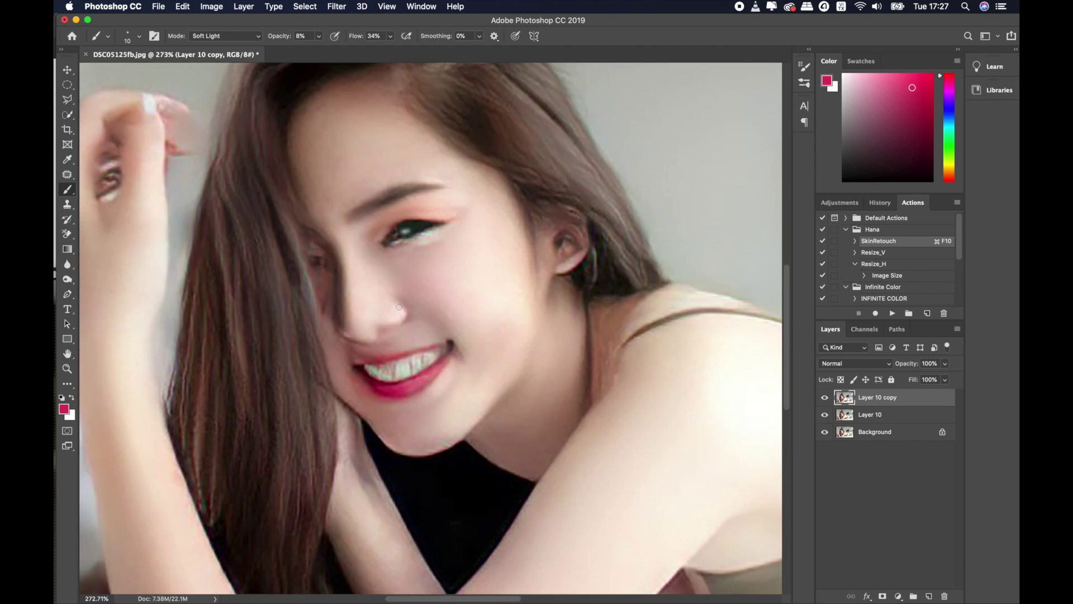
scroll(407, 318, "down", 3)
scroll(431, 329, "up", 2)
key("ctrl+shift+alt+e")
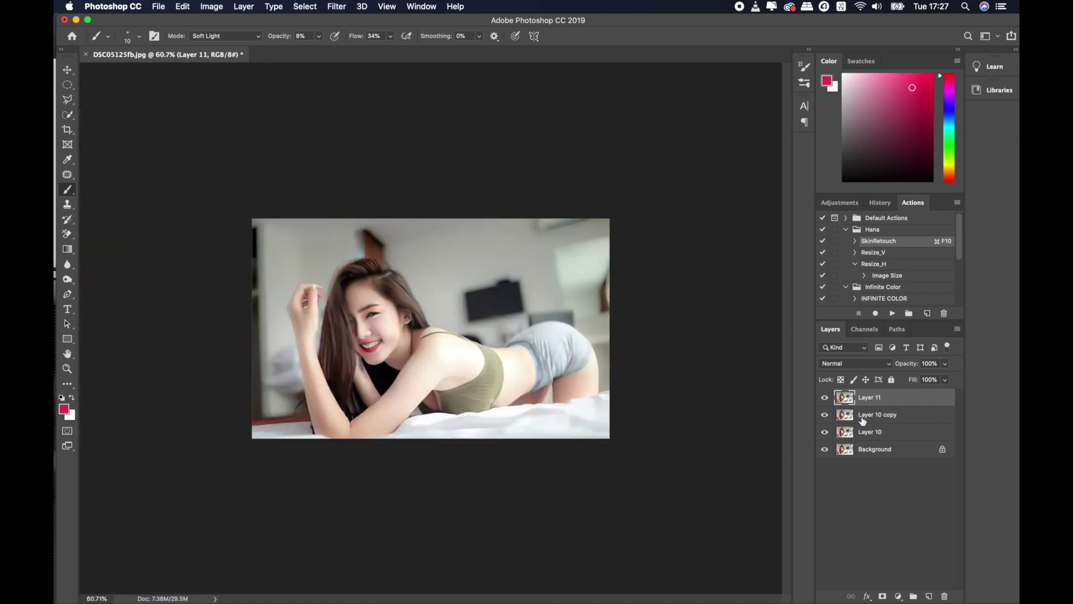
Step: Delete Layer 10 and Layer 10 copy, leaving Layer 11 selected
left_click(863, 414)
left_click(870, 431, "shift")
key("Delete")
left_click(861, 398)
Step: Duplicate Layer 11 and darken the copy with a Curves adjustment
key("ctrl+j")
key("ctrl+m")
left_click_drag(246, 241, 248, 248)
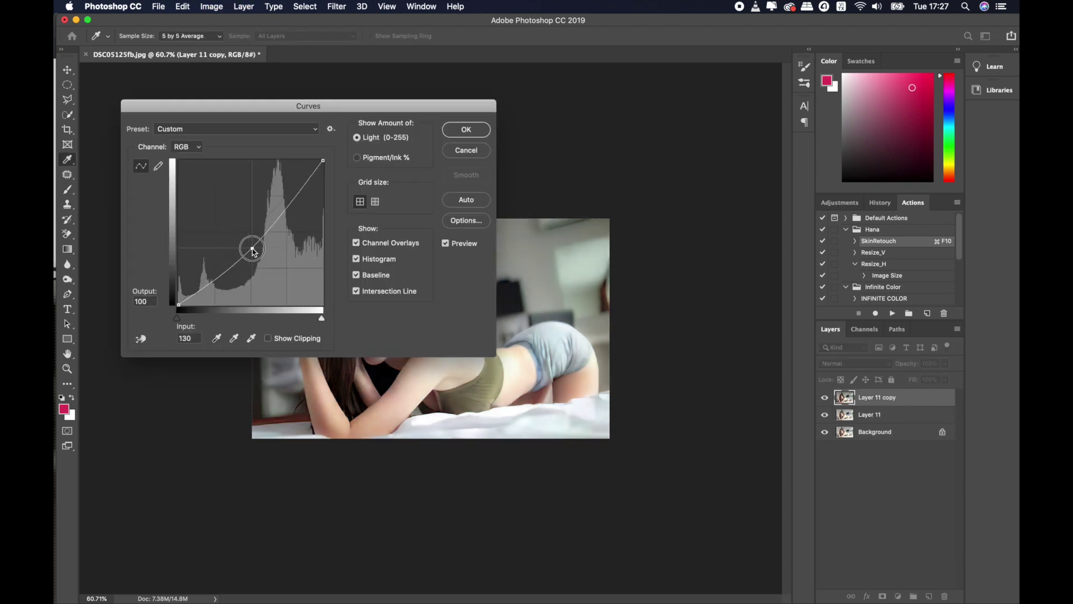
key("Return")
Step: Add a layer mask to the darkened copy with default black and white colours
key("b")
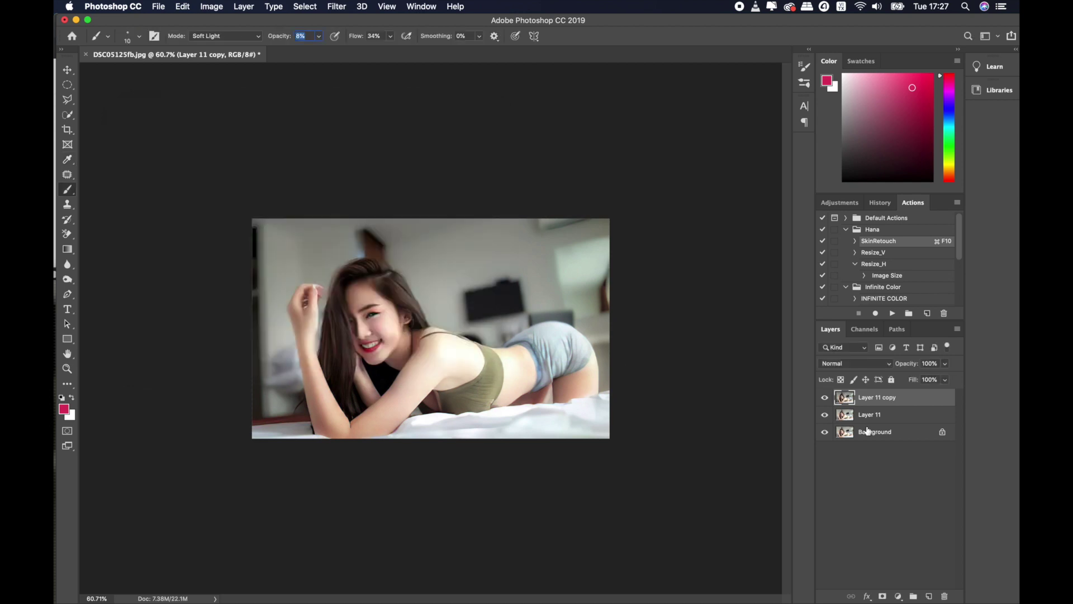
left_click(883, 596)
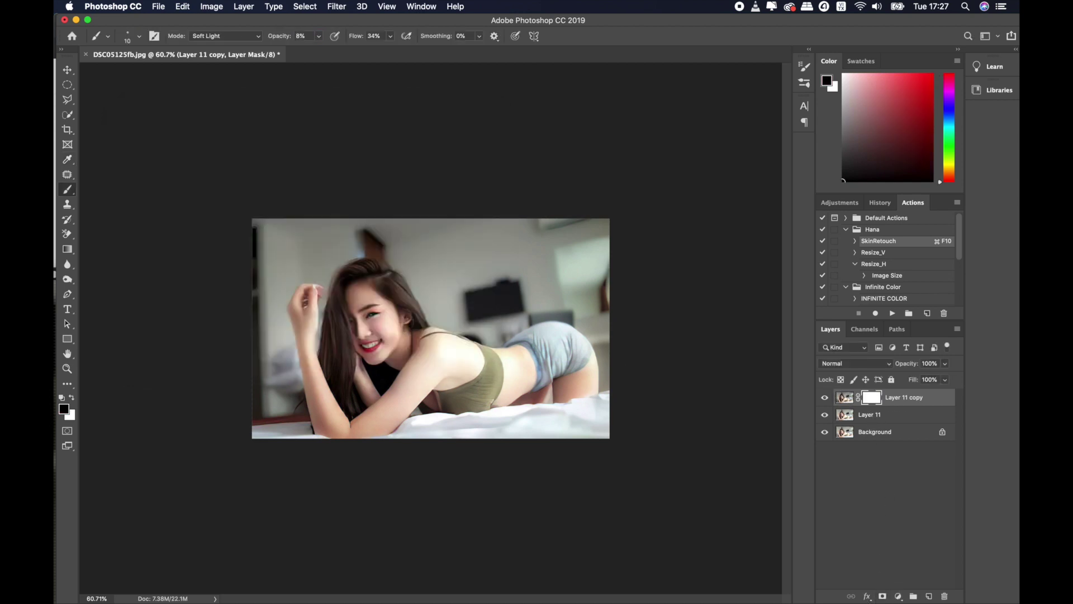
scroll(431, 328, "up", 3)
key("v")
key("b")
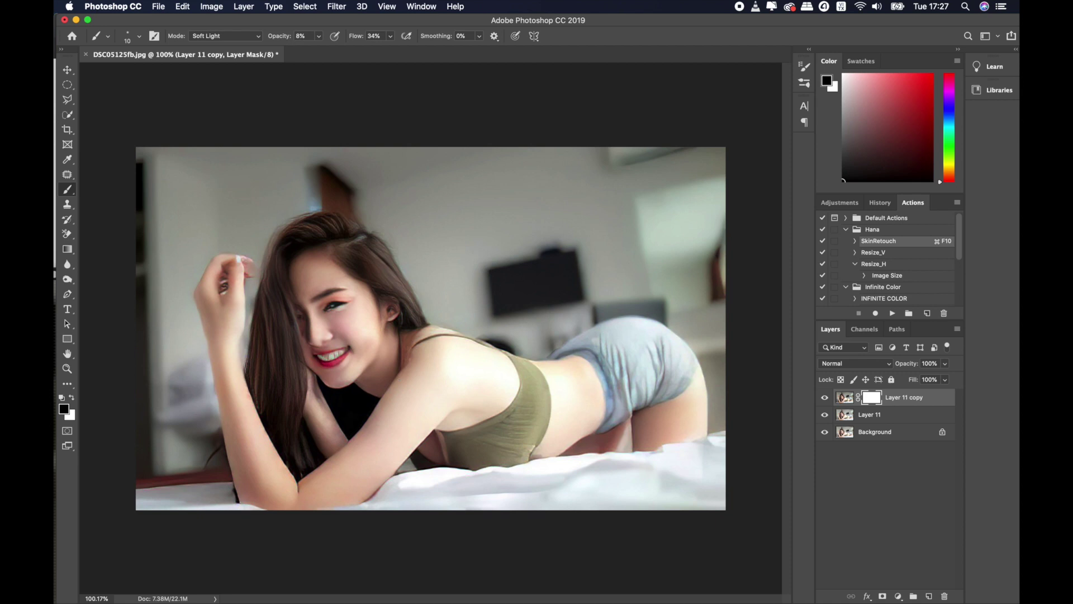
key("super+i")
Step: Set the brush to Normal blending, 100% opacity and size 300
left_click(234, 37)
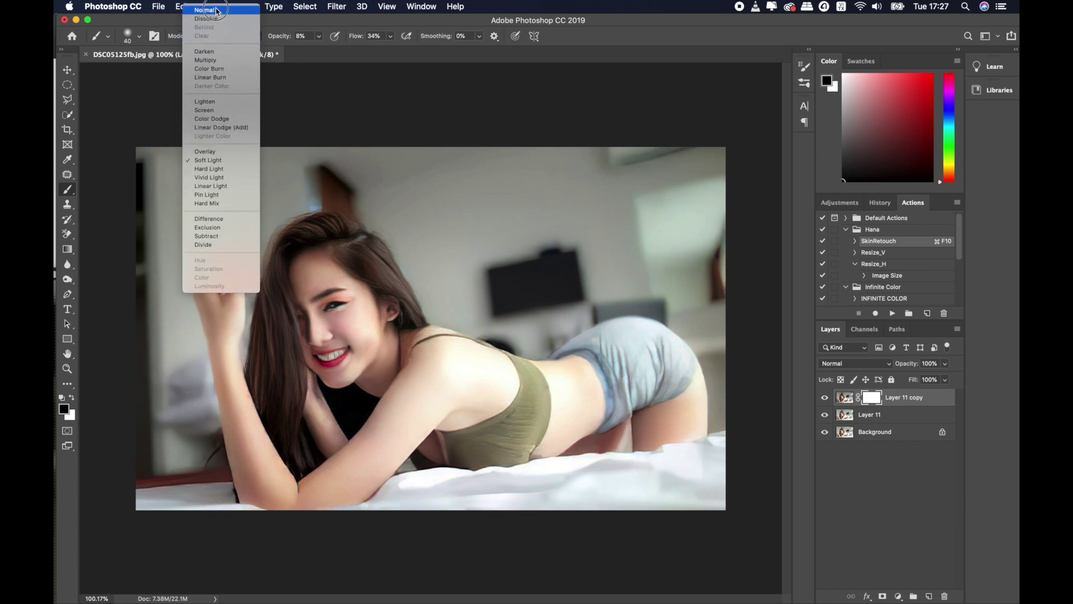
left_click(219, 10)
left_click(321, 38)
left_click(342, 50)
key("bracketright")
key("bracketright")
key("bracketright")
key("bracketright")
key("bracketright")
left_click_drag(302, 263, 324, 280)
key("bracketleft")
key("bracketleft")
left_click(319, 36)
left_click_drag(317, 50, 345, 50)
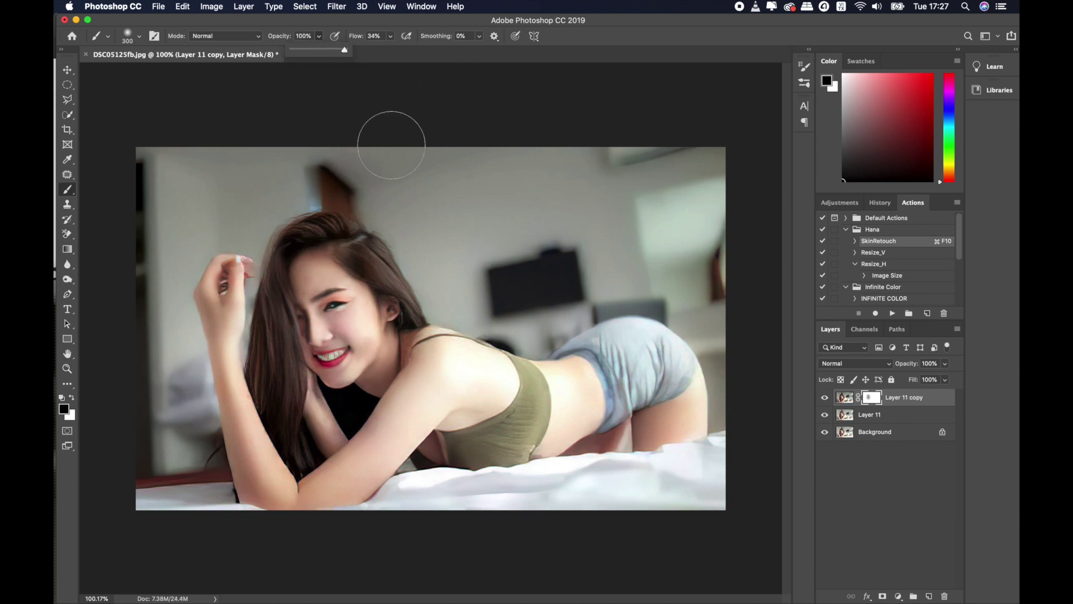
Step: Mask the darkening off the left hair and torso, then compare with and without it
left_click_drag(291, 268, 270, 447)
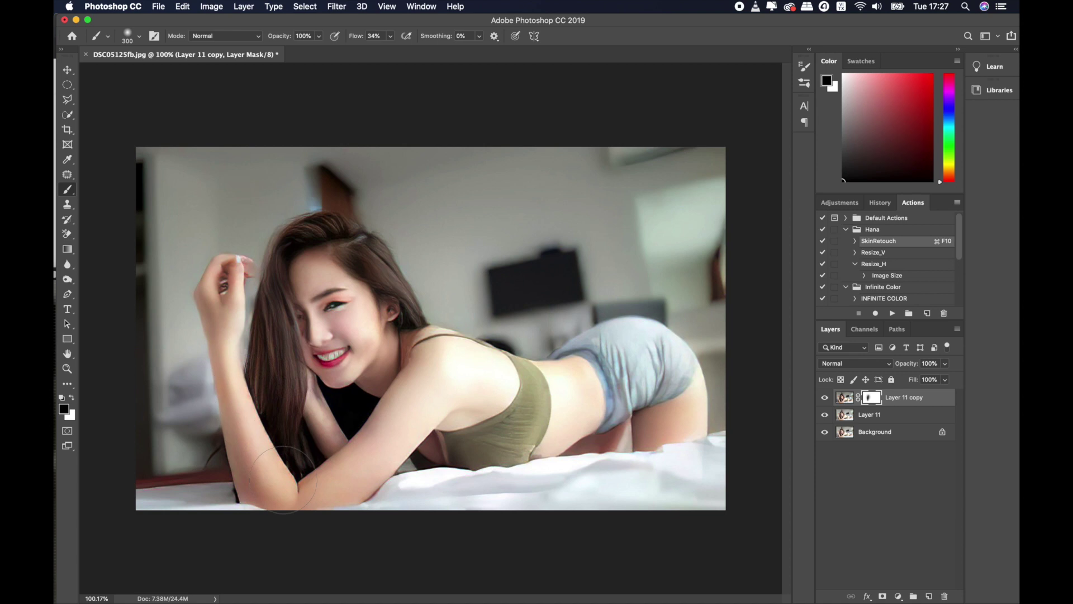
key("bracketright")
key("bracketright")
left_click_drag(271, 447, 491, 407)
key("bracketleft")
key("bracketleft")
key("bracketleft")
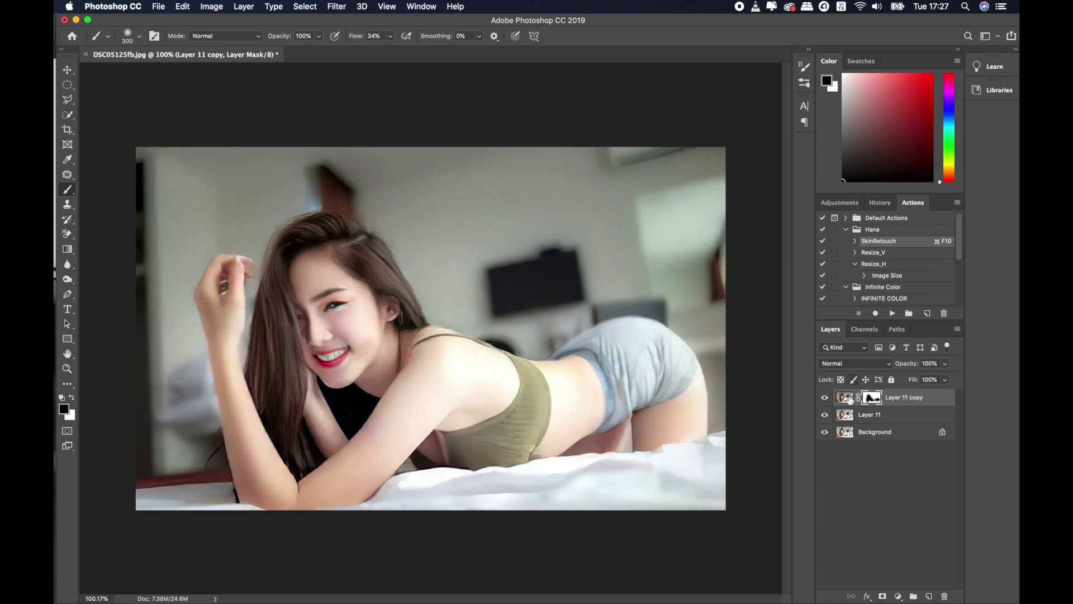
left_click(825, 397)
scroll(380, 327, "down", 3)
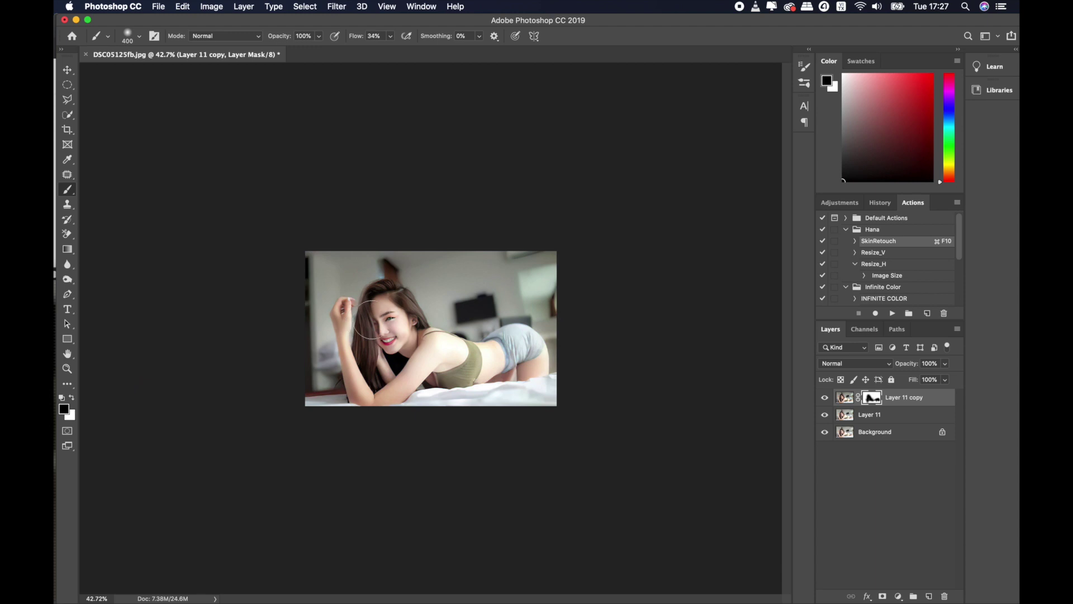
scroll(431, 329, "up", 3)
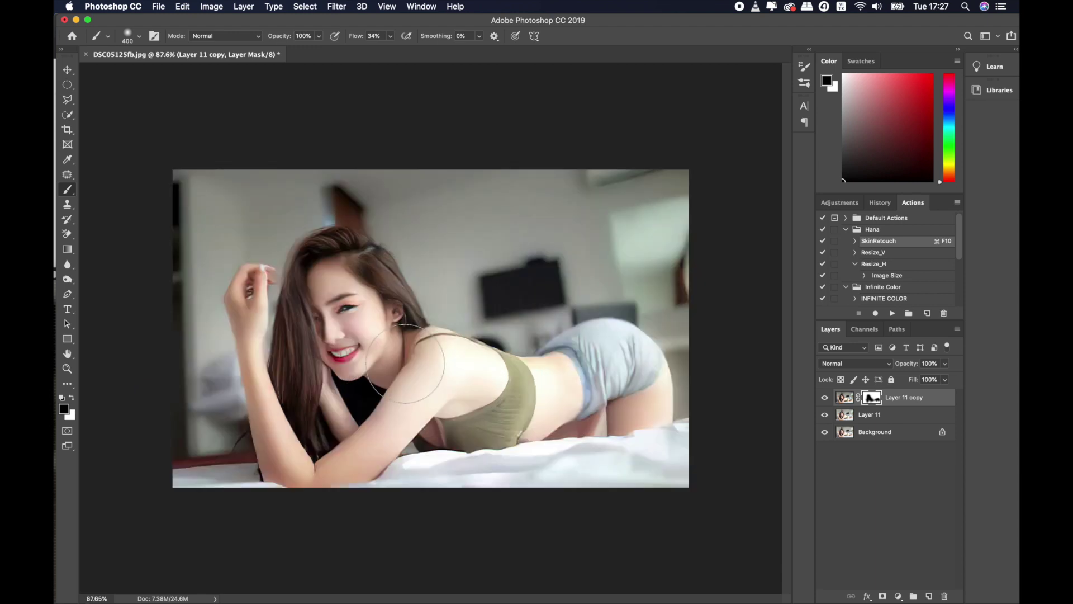
scroll(405, 363, "up", 2)
scroll(406, 362, "down", 3)
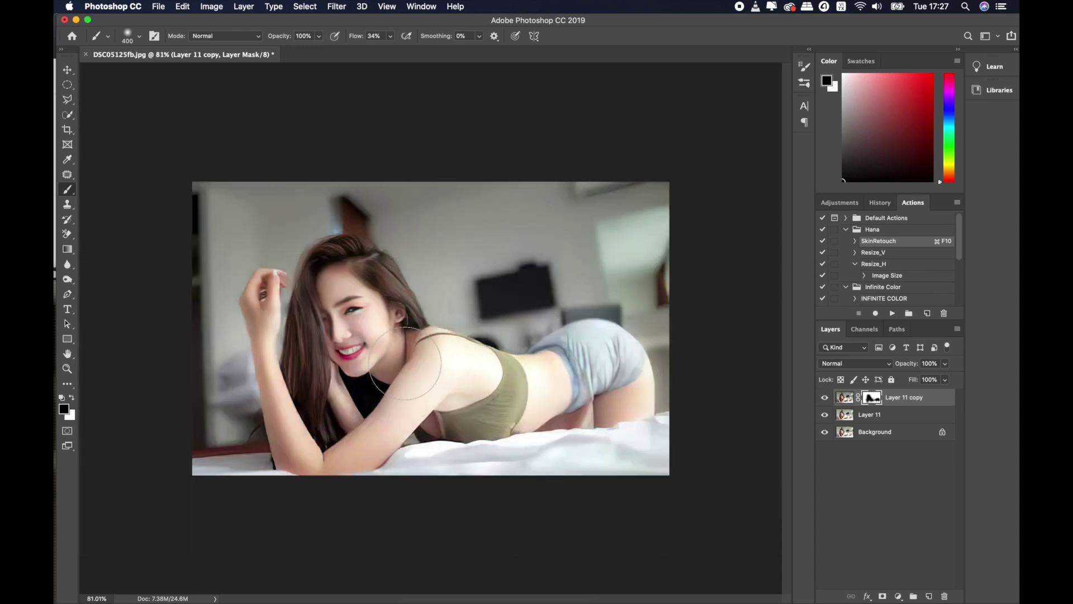
left_click(844, 397)
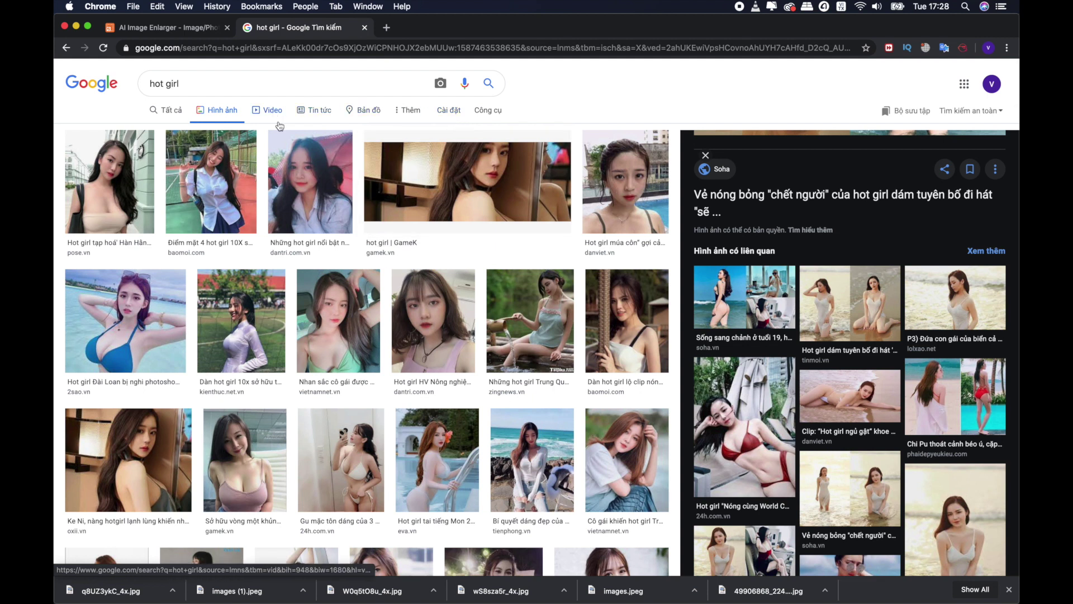
Step: Search Google Images for 'smile'
left_click_drag(180, 82, 140, 82)
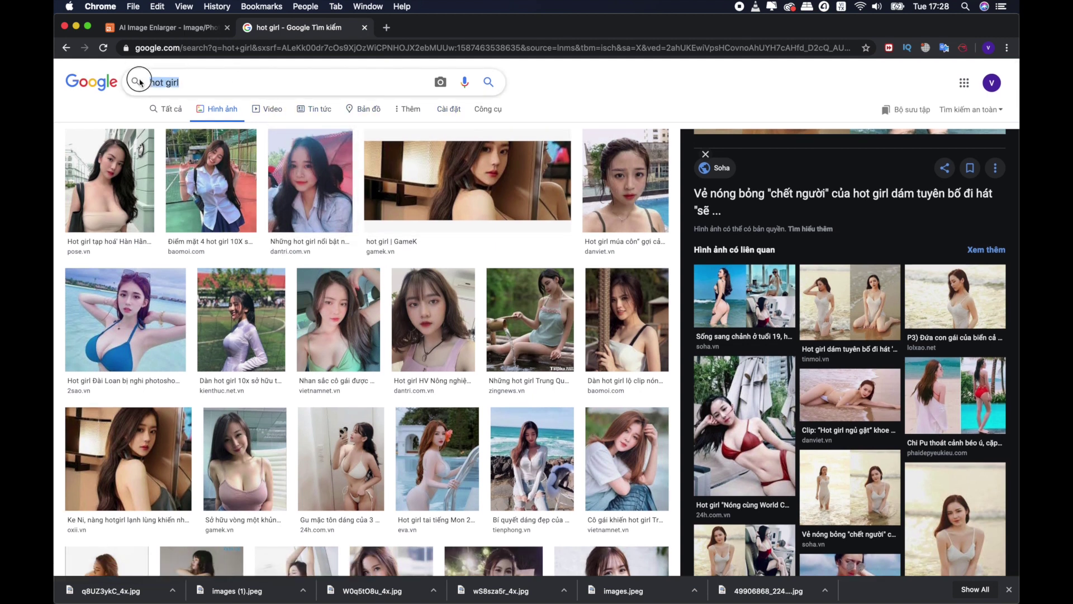
type("smile")
key("BackSpace")
key("BackSpace")
key("BackSpace")
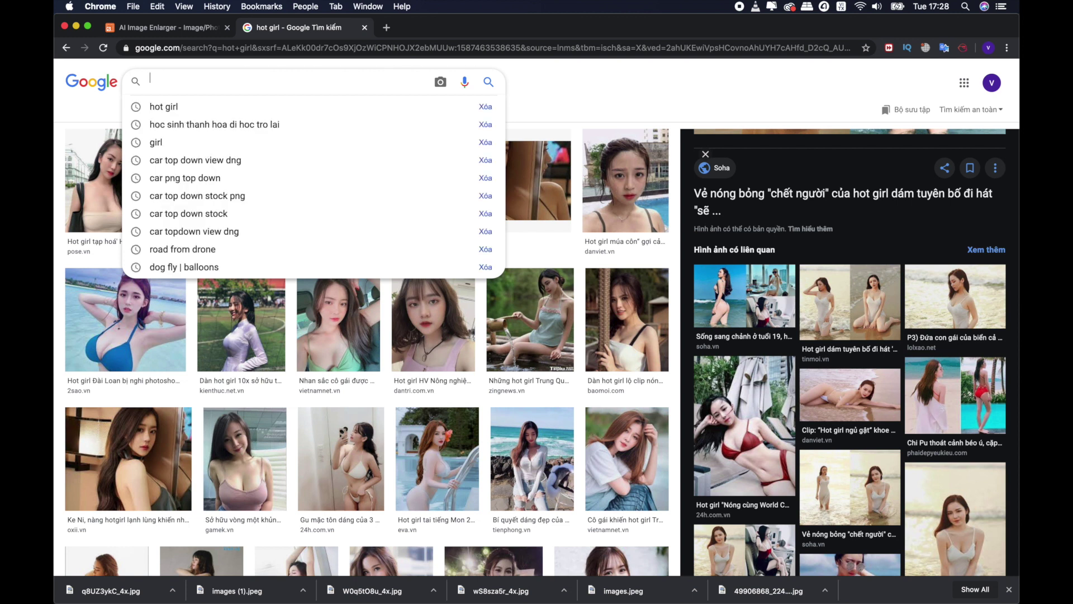
type("smile")
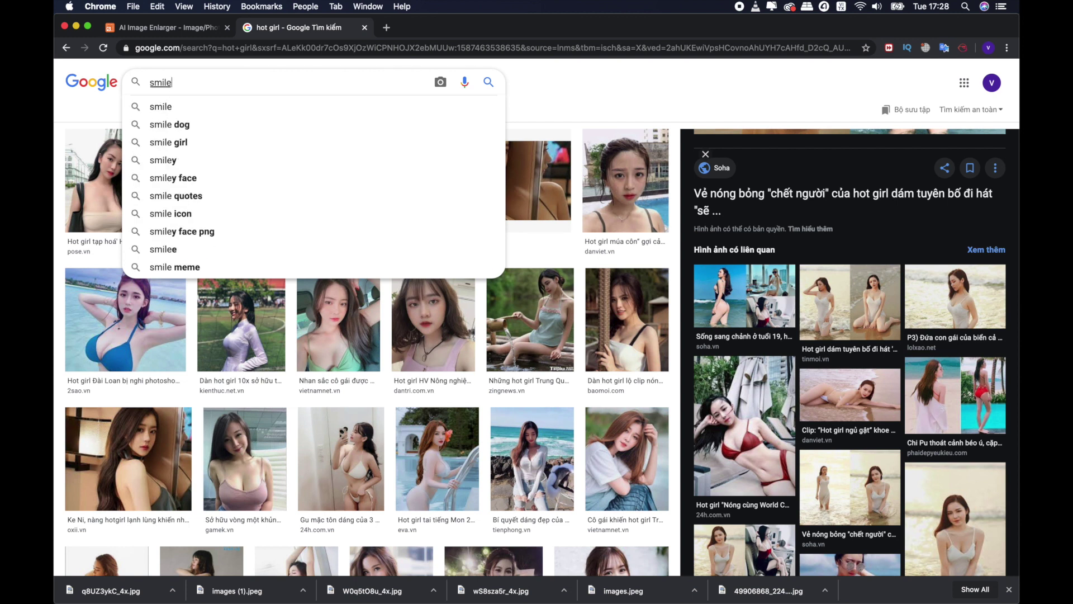
key("Return")
Step: Open the smiling redhead photo's source page, then minimise the browser back to Photoshop
scroll(300, 214, "down", 2)
scroll(300, 214, "down", 5)
scroll(300, 214, "down", 2)
scroll(300, 214, "down", 2)
scroll(300, 214, "down", 2)
scroll(301, 213, "down", 3)
scroll(300, 213, "down", 5)
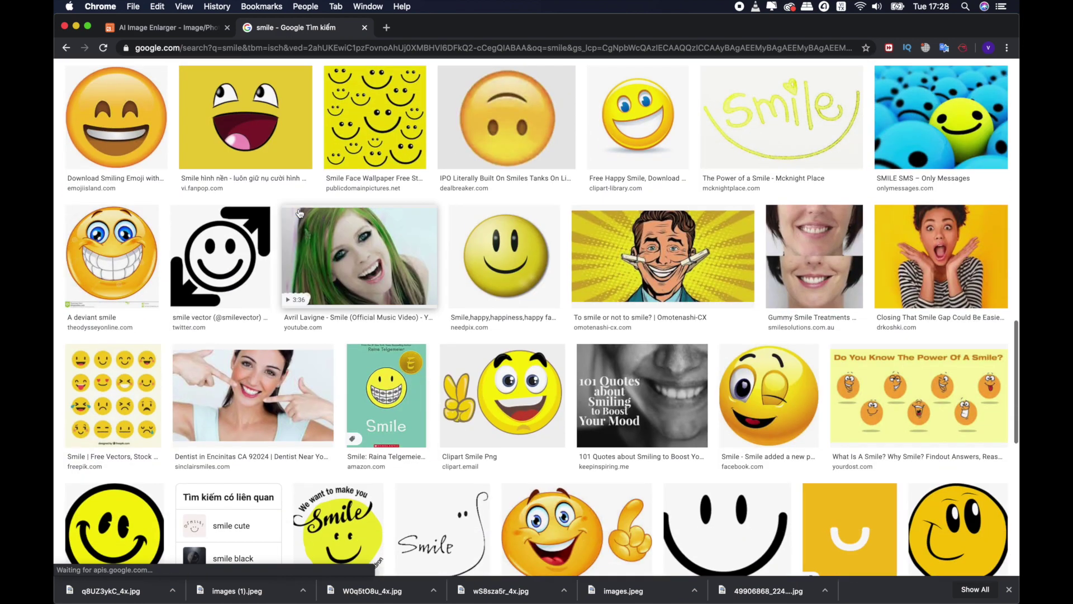
scroll(300, 213, "down", 3)
scroll(300, 213, "down", 1)
scroll(300, 214, "down", 5)
scroll(300, 213, "down", 5)
scroll(297, 213, "down", 1)
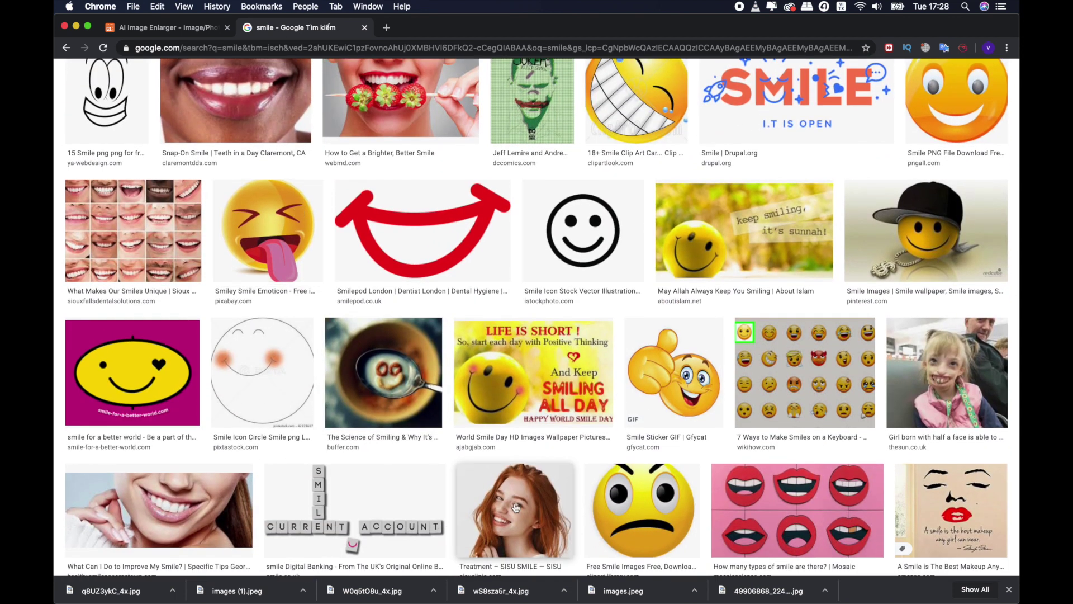
left_click(516, 506)
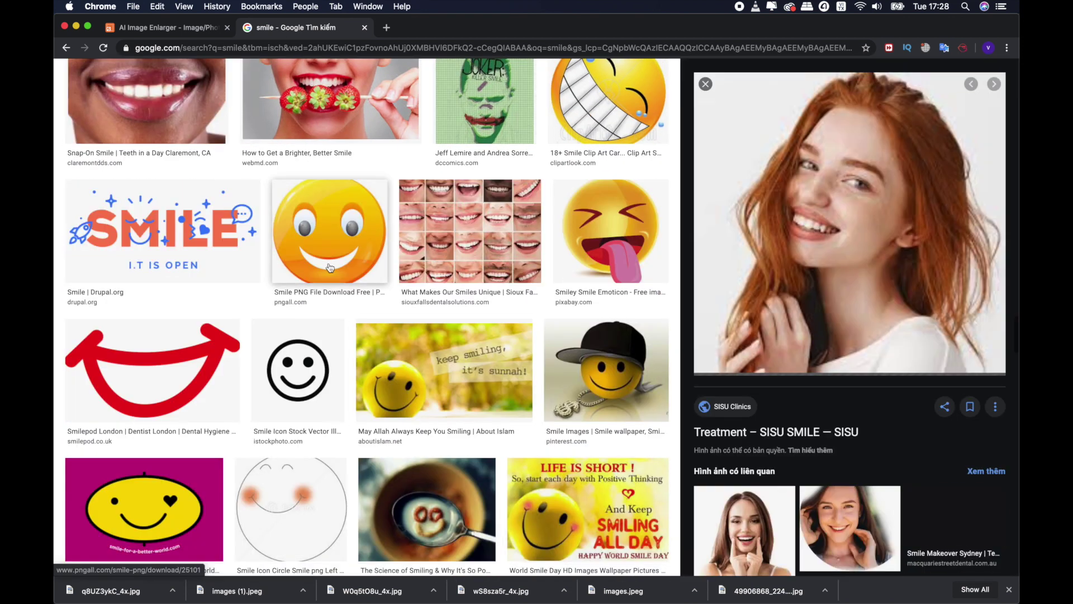
left_click(829, 215)
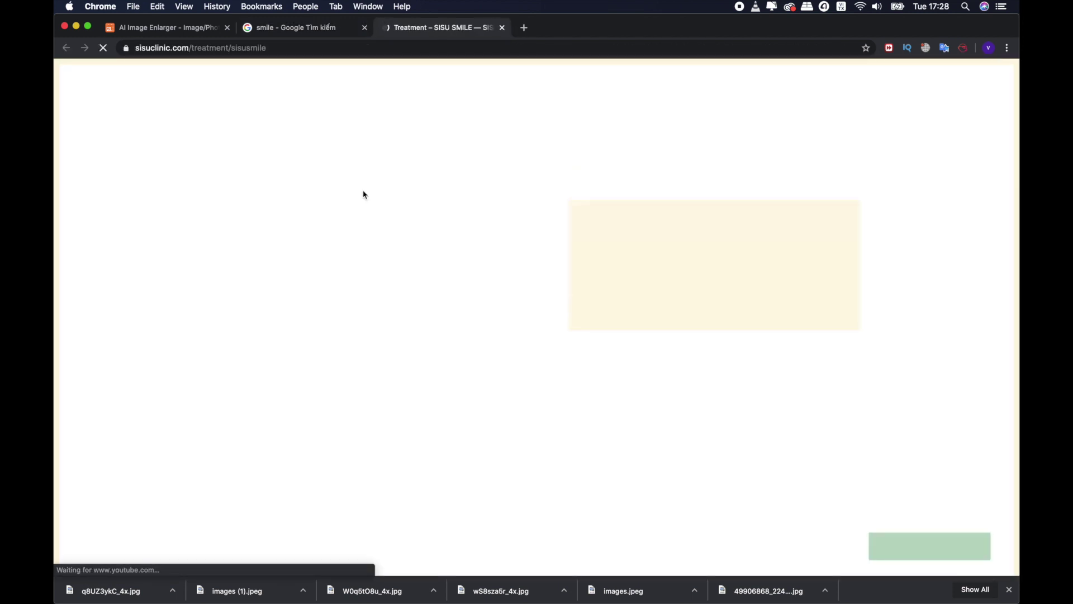
scroll(442, 262, "down", 2)
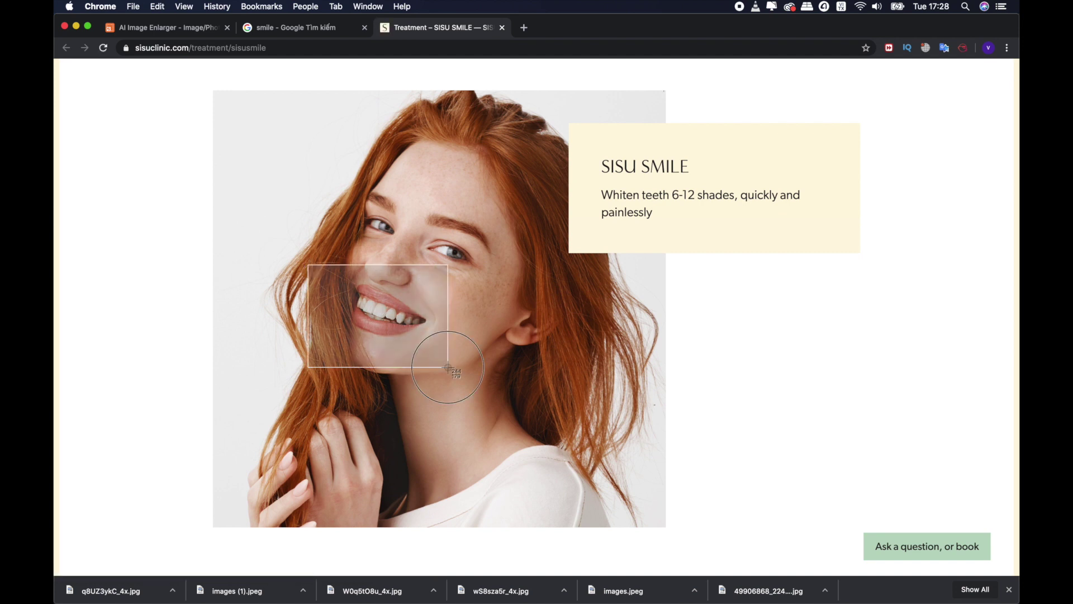
left_click(76, 26)
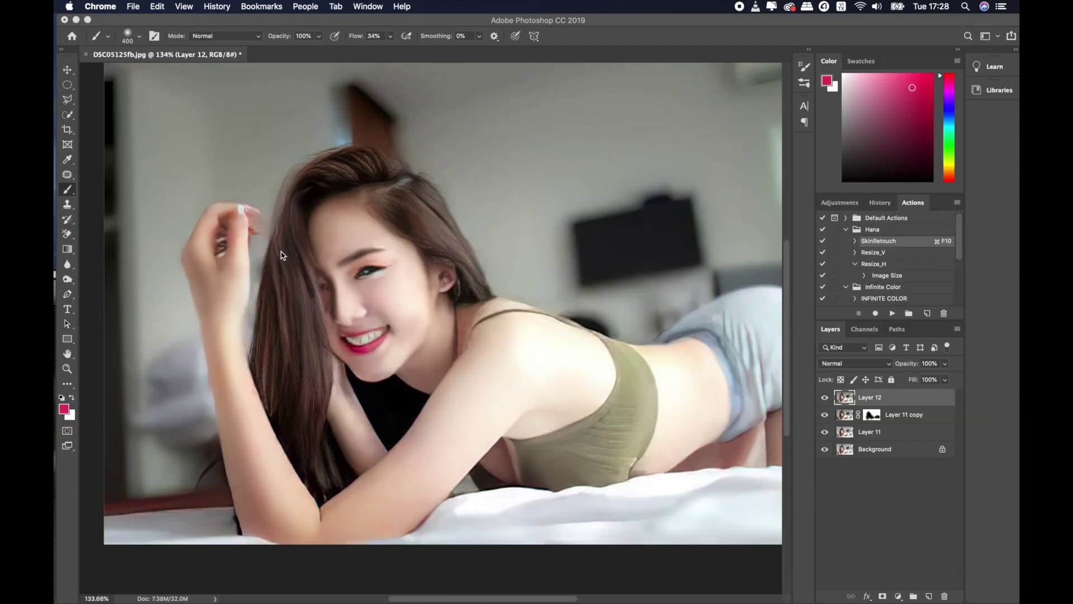
Step: Paste the captured smile as a new layer, rotated and moved roughly over her mouth
left_click(92, 212)
key("super+v")
scroll(348, 344, "up", 3)
key("super+t")
scroll(337, 276, "down", 5)
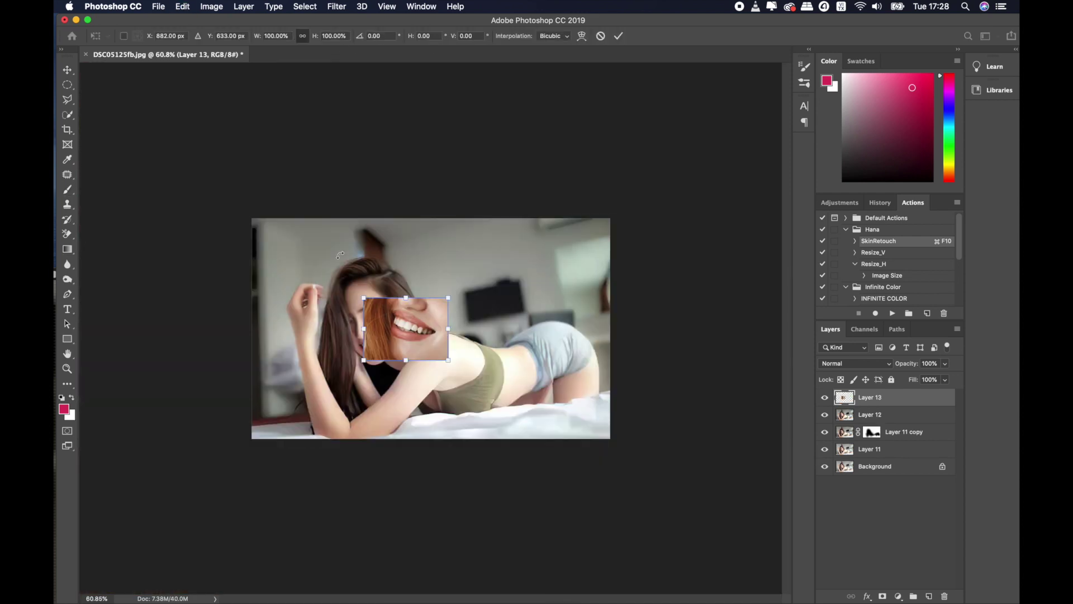
scroll(338, 277, "up", 5)
left_click_drag(308, 299, 282, 403)
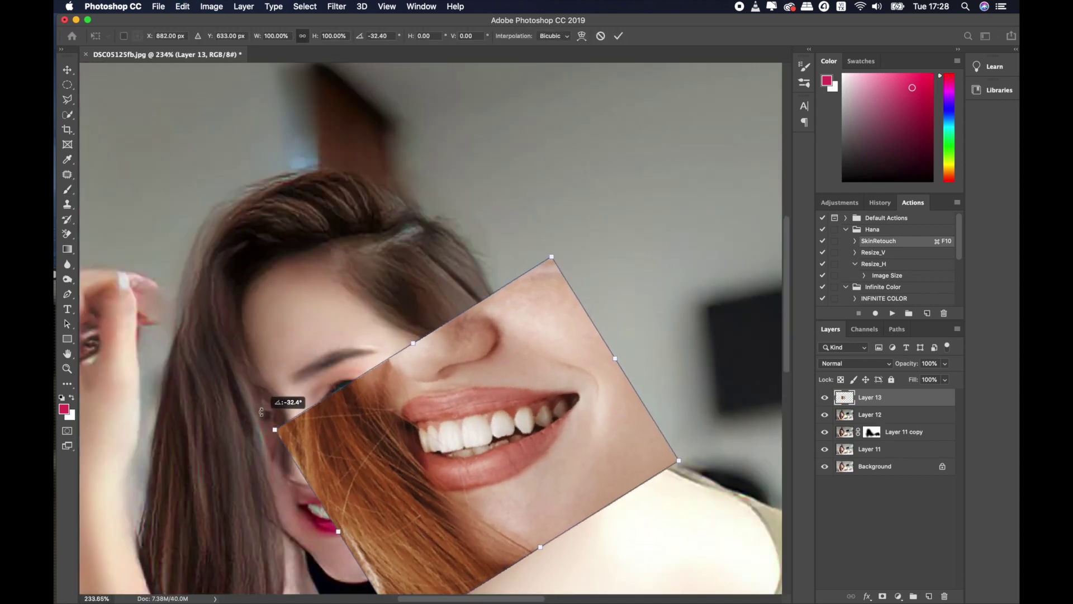
scroll(330, 414, "down", 5)
scroll(383, 450, "up", 3)
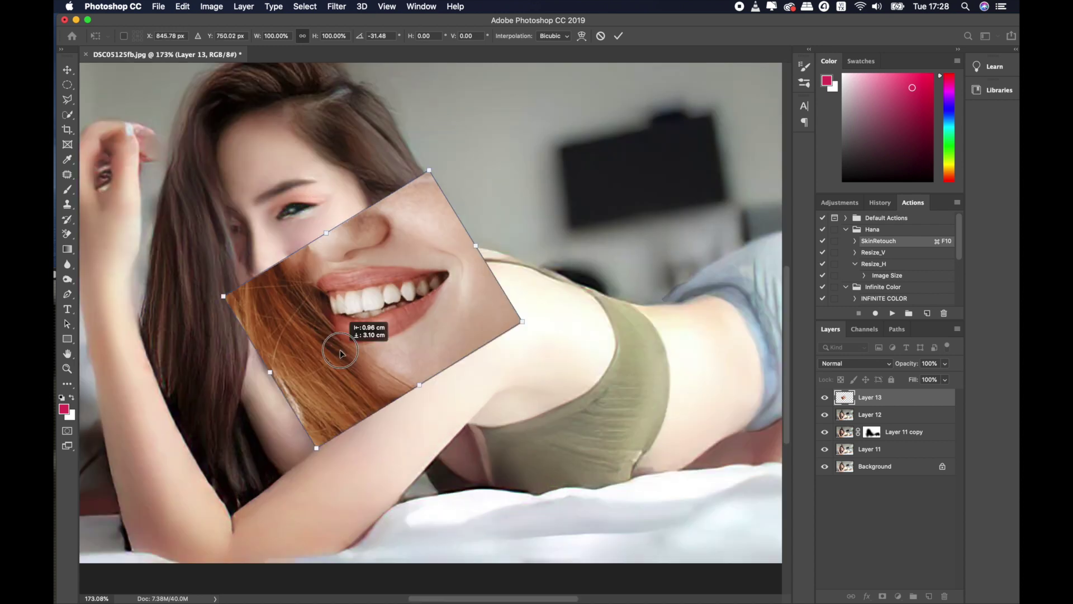
left_click_drag(353, 308, 300, 354)
key("Return")
Step: Lower the smile patch's opacity to about 40% to see the face beneath
key("b")
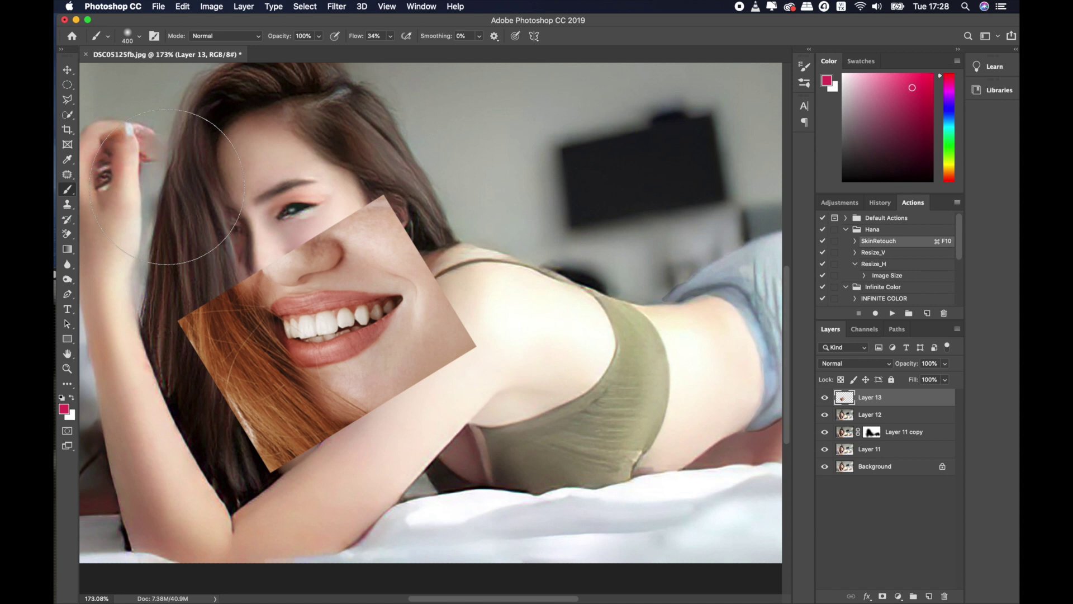
left_click(66, 69)
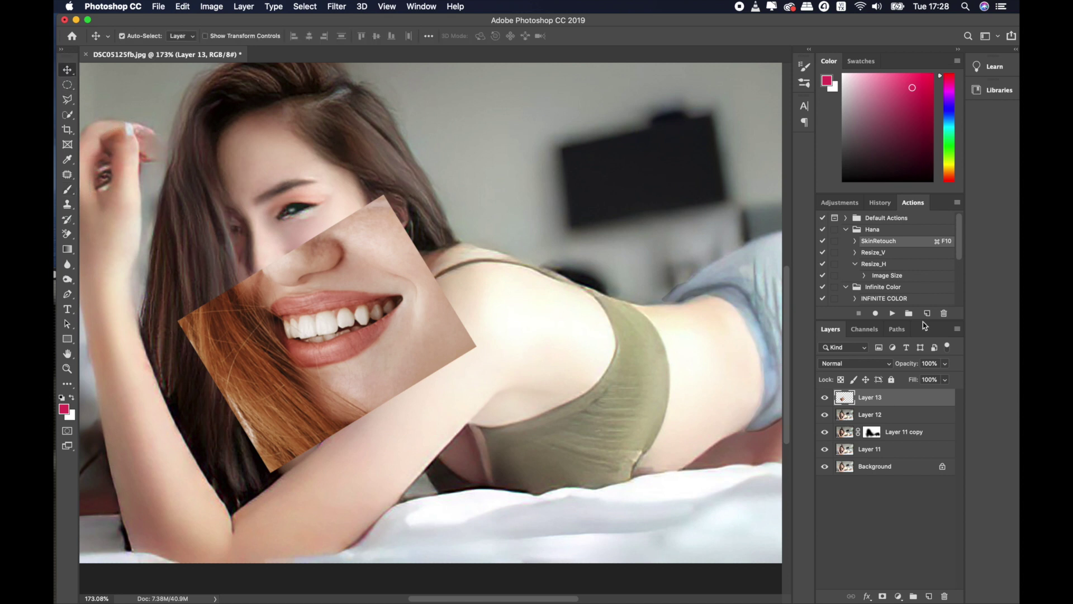
left_click(945, 364)
left_click_drag(948, 377, 912, 380)
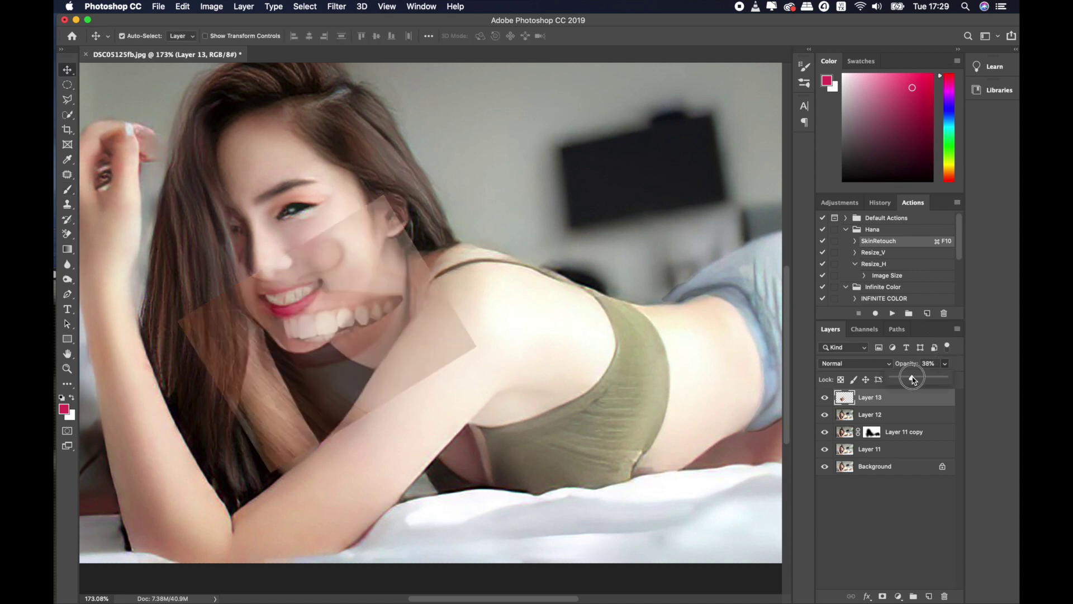
scroll(454, 273, "up", 5)
Step: Shrink the patch over the mouth and rotate it to match the mouth's tilt
key("ctrl+t")
mouse_move(491, 137)
left_mouse_down()
mouse_move(347, 181)
mouse_move(215, 267)
left_mouse_up()
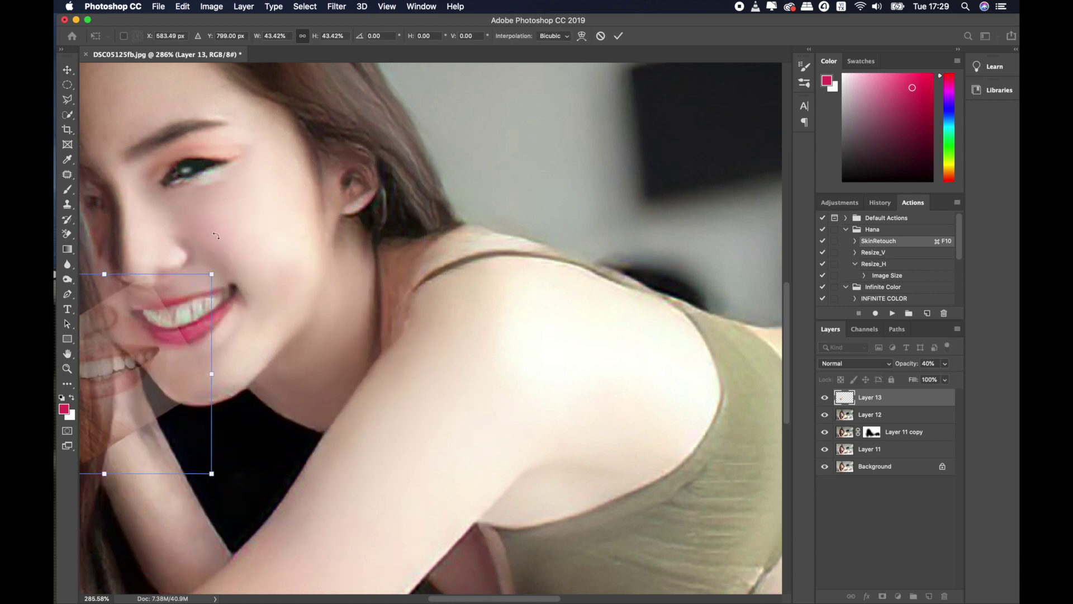
mouse_move(110, 367)
left_mouse_down()
mouse_move(189, 320)
mouse_move(178, 327)
left_mouse_up()
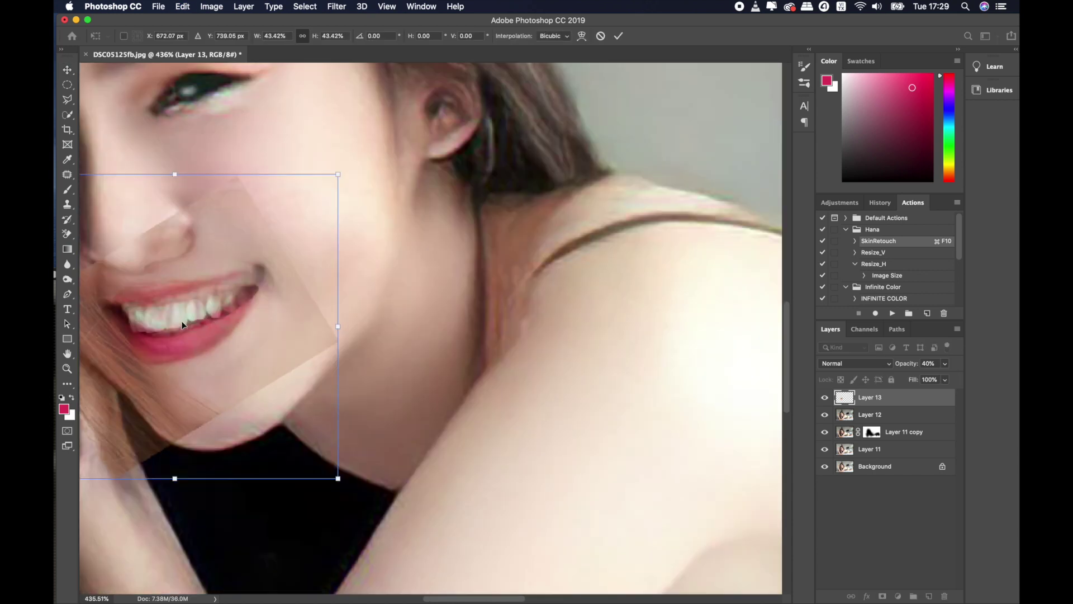
scroll(198, 323, "up", 3)
scroll(198, 323, "down", 5)
left_click_drag(299, 234, 311, 216)
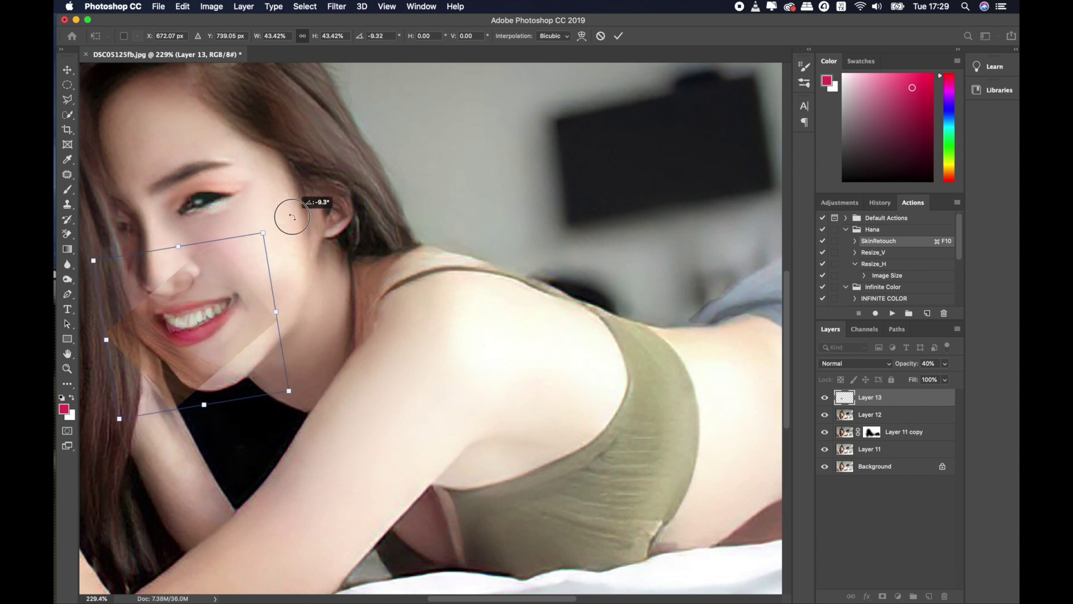
scroll(151, 355, "up", 6)
left_click_drag(217, 333, 217, 324)
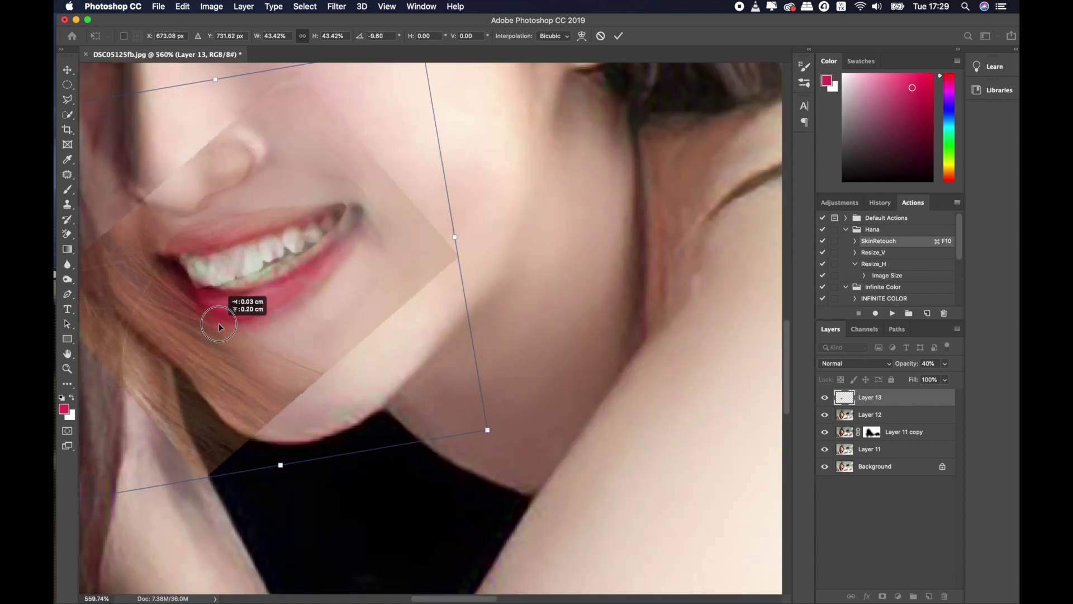
Step: Fine-tune the patch's rotation and position over the lips and commit the transform
scroll(217, 324, "up", 3)
scroll(223, 327, "down", 6)
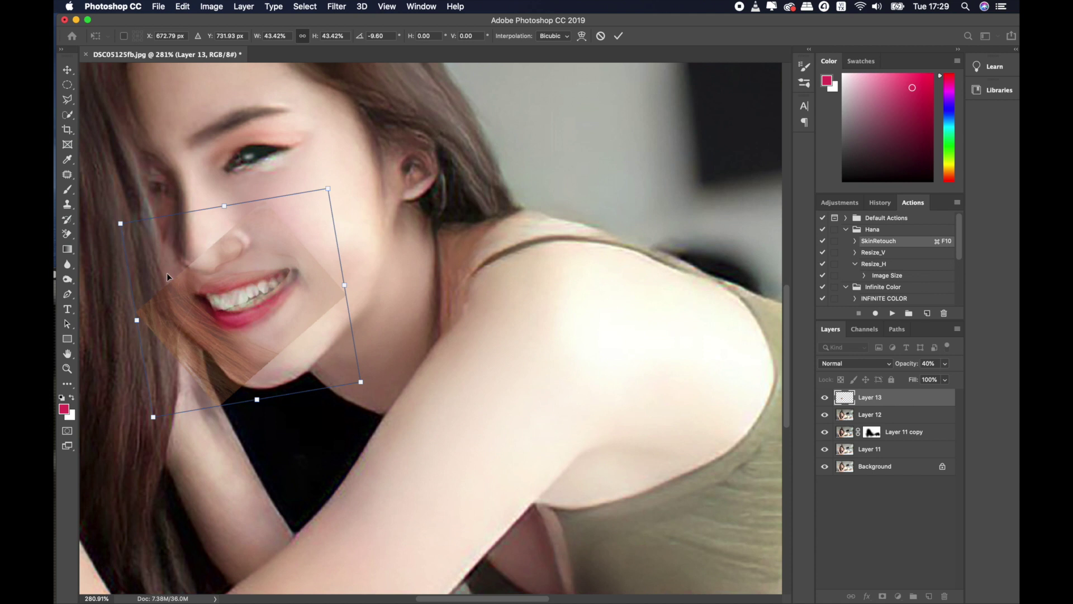
left_click_drag(129, 239, 97, 215)
scroll(149, 311, "up", 2)
mouse_move(250, 312)
left_mouse_down()
mouse_move(244, 288)
mouse_move(250, 298)
left_mouse_up()
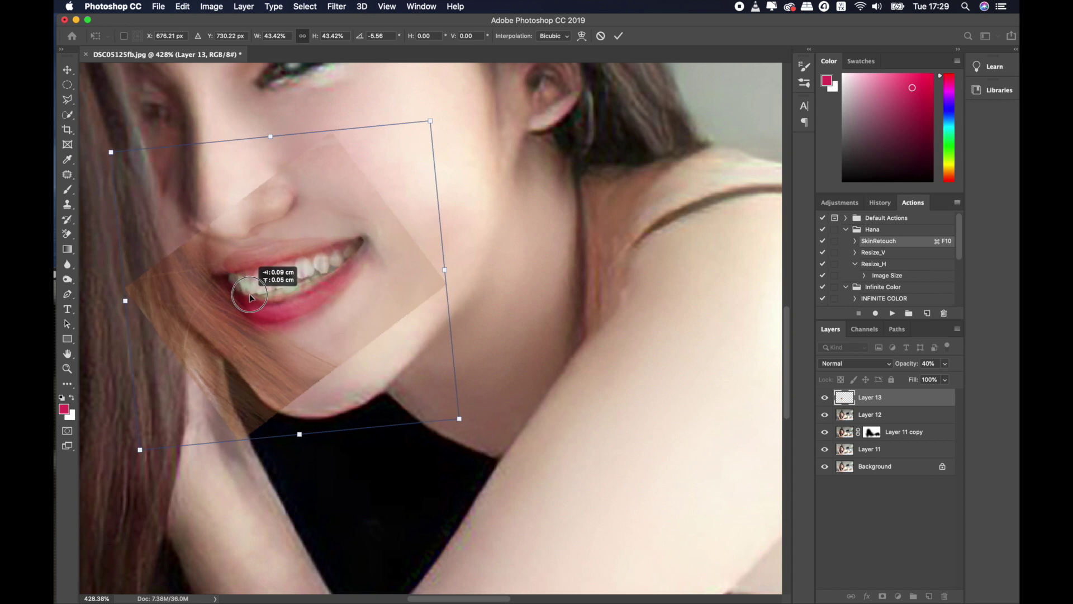
left_click_drag(251, 298, 250, 296)
key("Return")
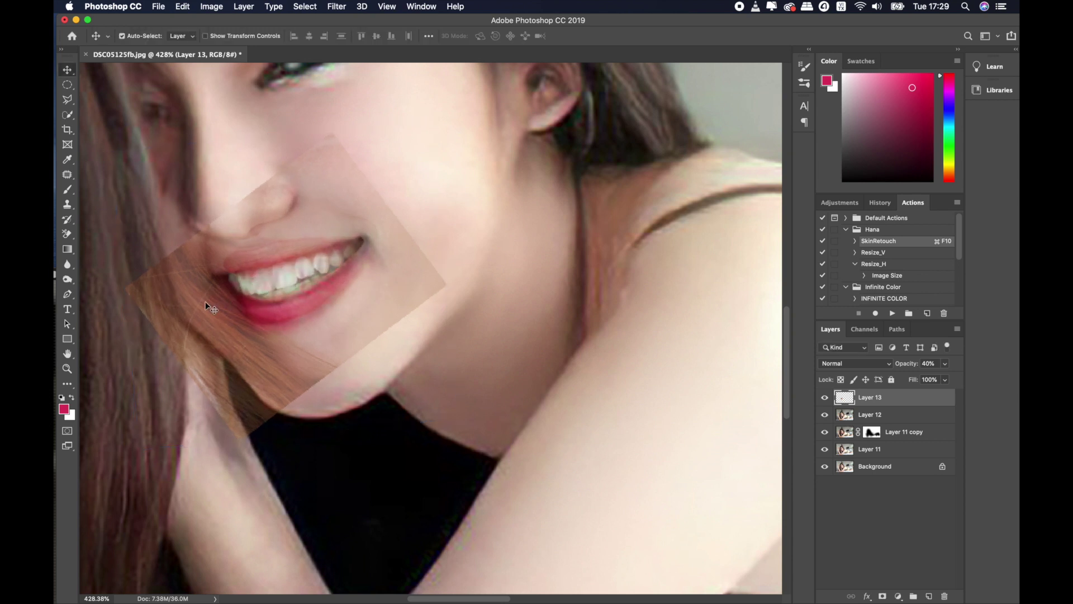
Step: Nudge the patch up and down with the arrow keys to align the teeth
scroll(205, 301, "up", 2)
key("Up")
key("Up")
key("Down")
key("Up")
key("Down")
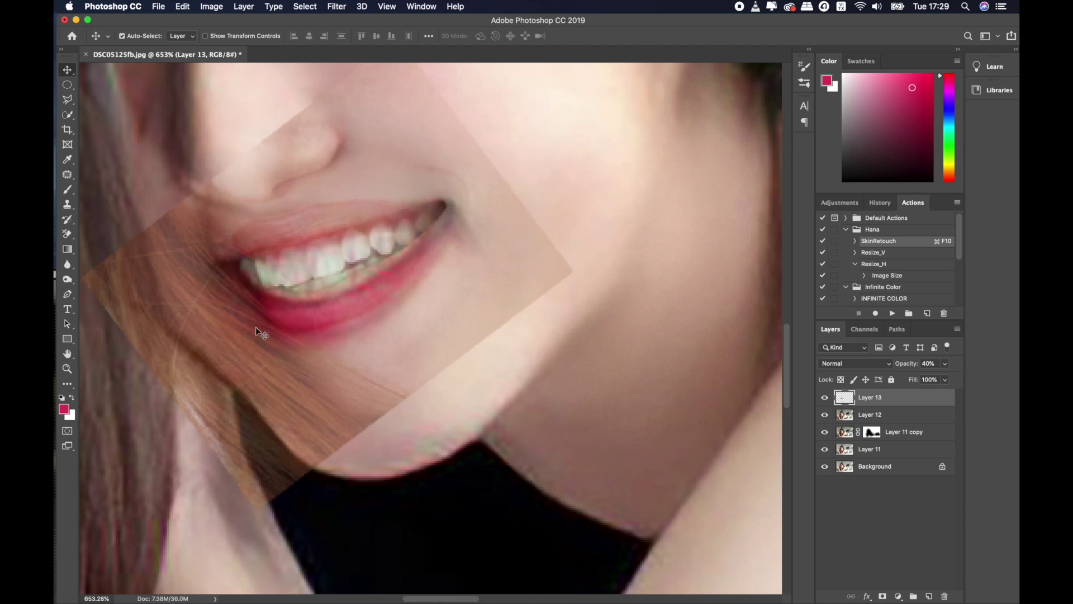
Step: Stretch the patch slightly taller, rotate it a touch, and add a layer mask
key("ctrl+t")
left_click_drag(325, 510, 329, 518)
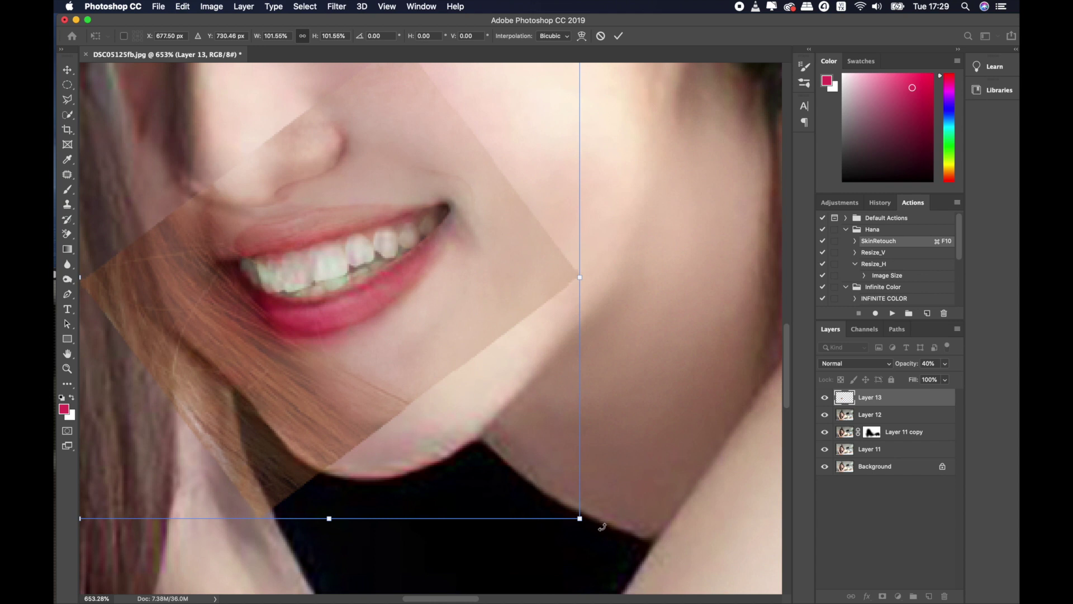
left_click_drag(602, 526, 592, 517)
left_click_drag(463, 415, 464, 414)
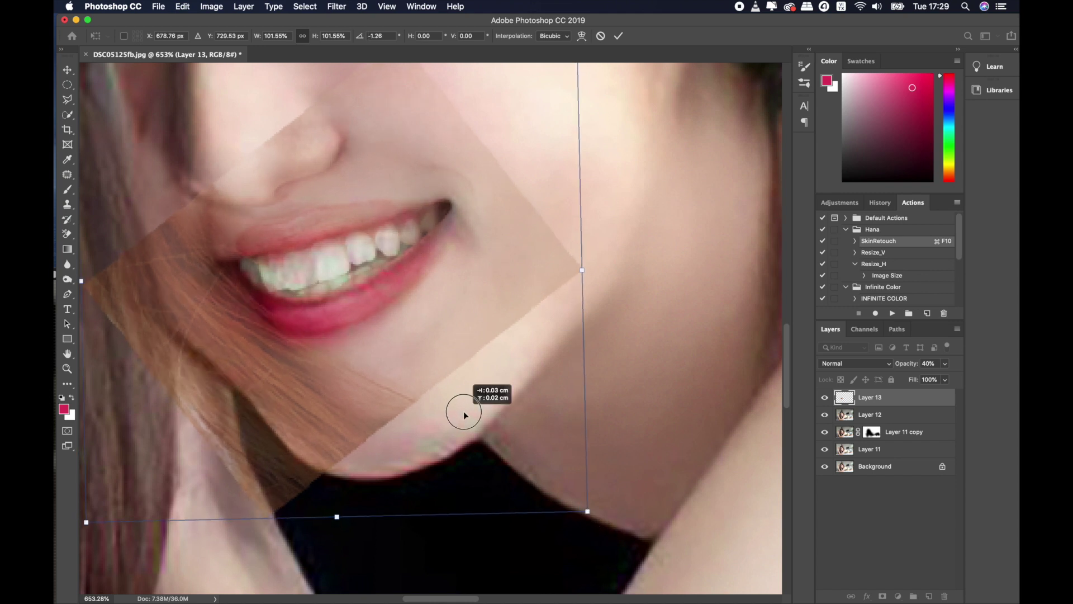
key("Return")
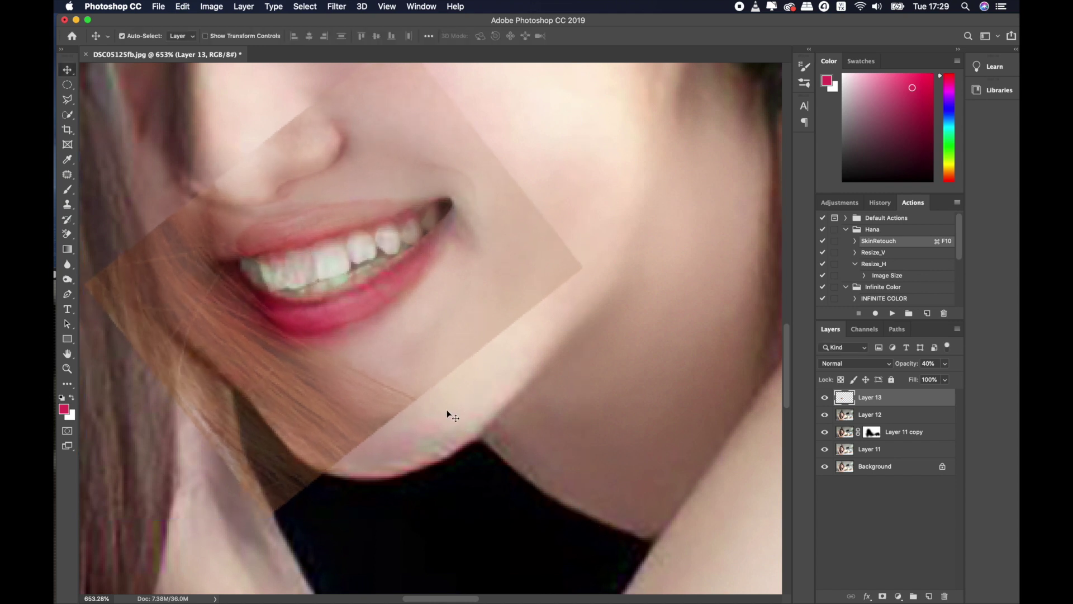
left_click(884, 596)
Step: Test-invert the smile patch's mask and lower its opacity to about 32%
key("ctrl+i")
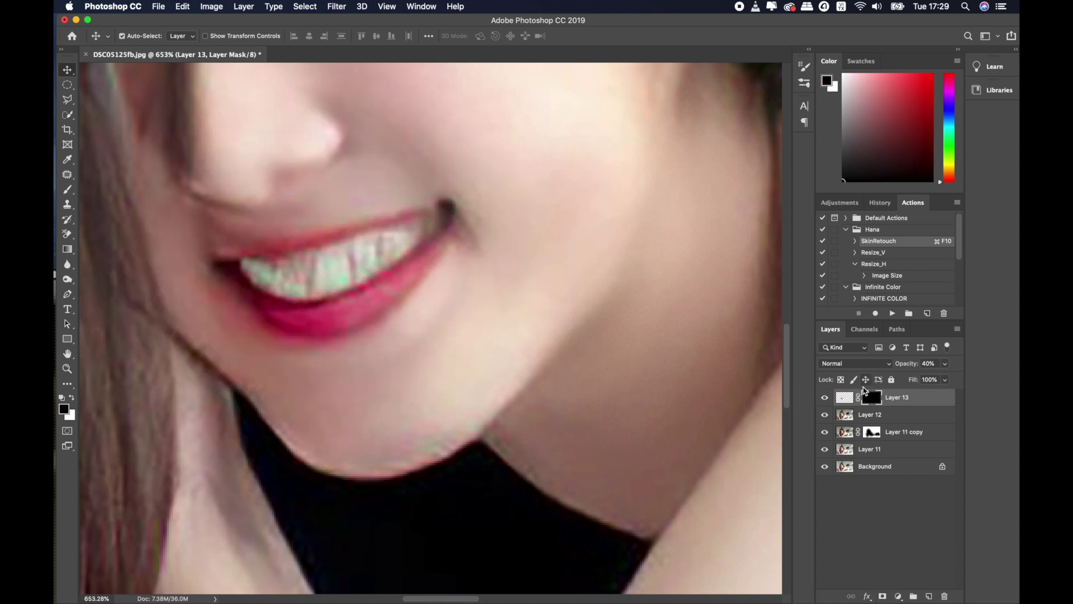
key("ctrl+i")
key("ctrl+i")
key("ctrl+i")
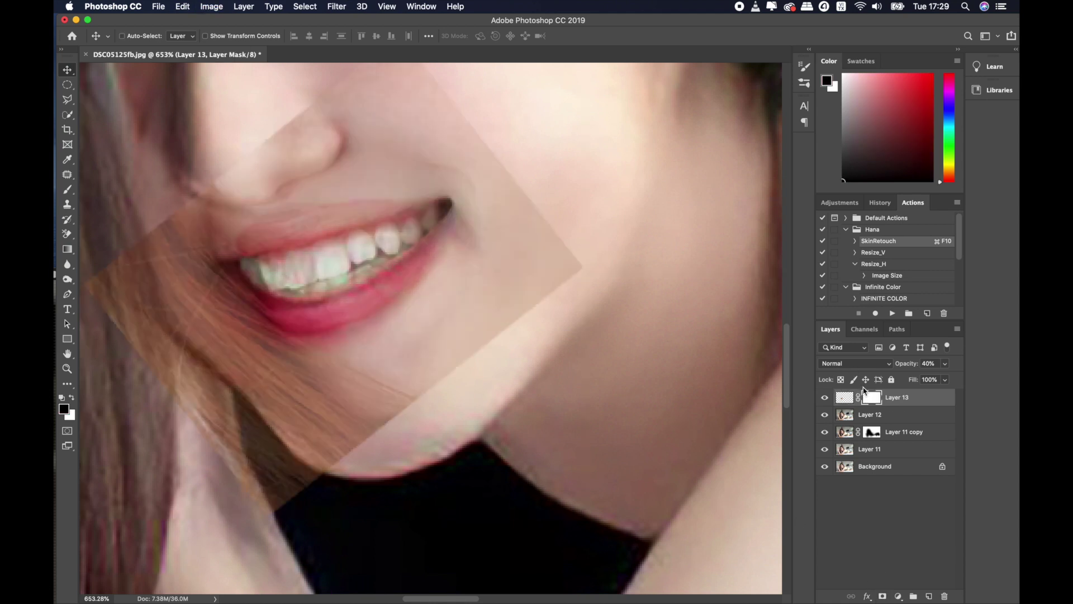
key("ctrl+i")
key("ctrl+i")
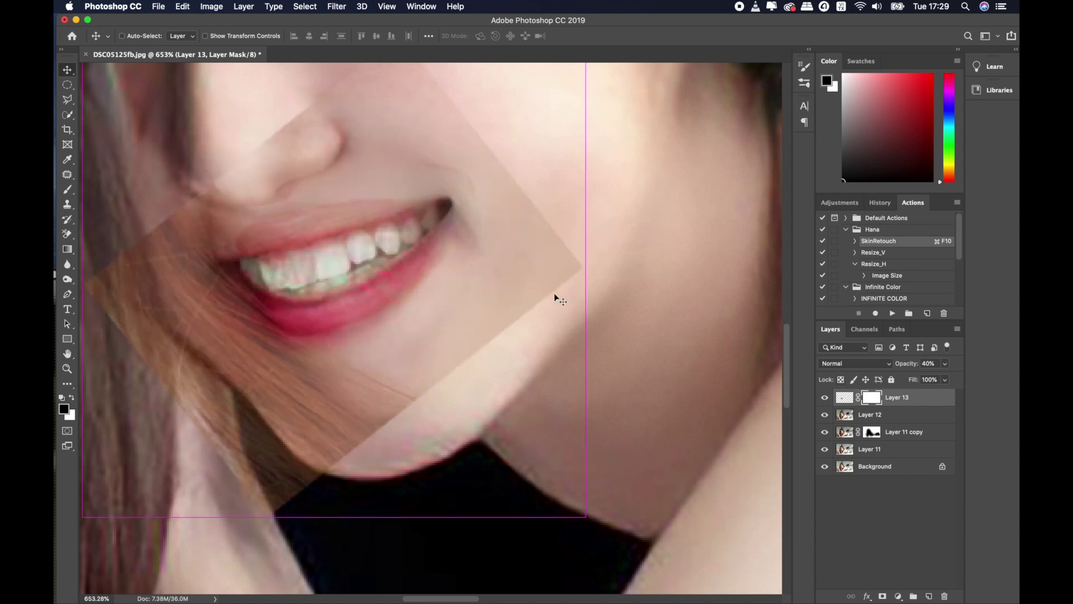
left_click_drag(945, 364, 919, 380)
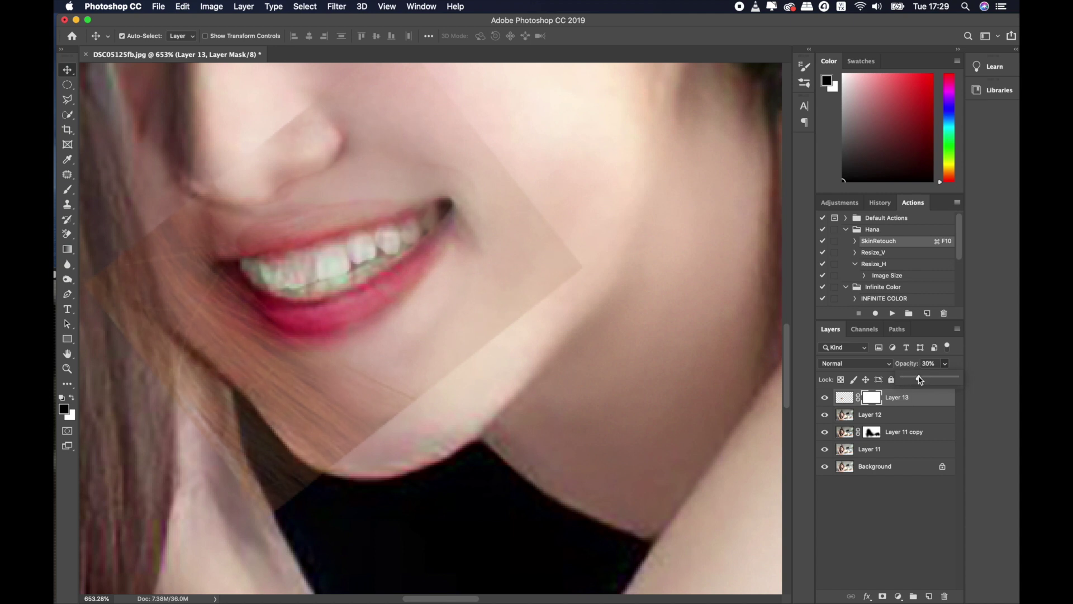
Step: Delete the stray Lorem Ipsum text layer and put the smile patch under free transform
key("t")
left_click(382, 272)
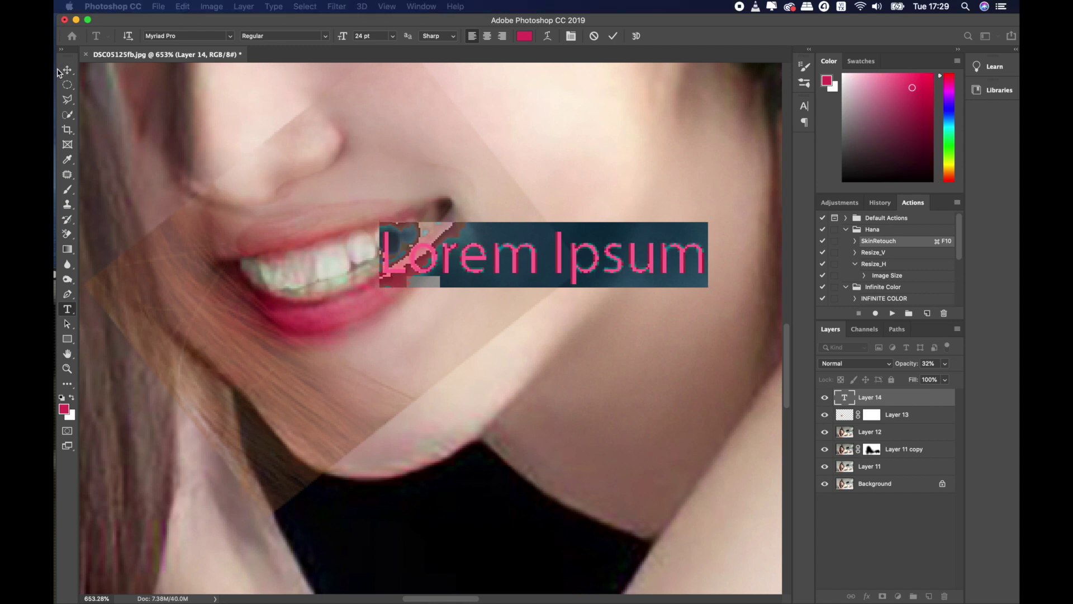
left_click(55, 69)
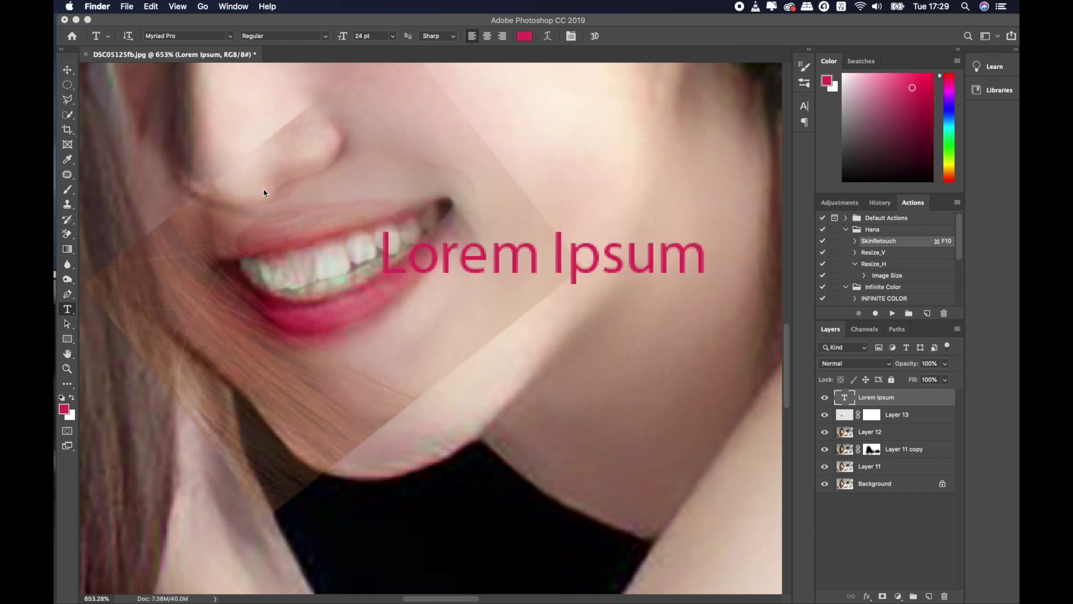
left_click(879, 403)
key("v")
key("BackSpace")
key("super+t")
left_click(415, 305)
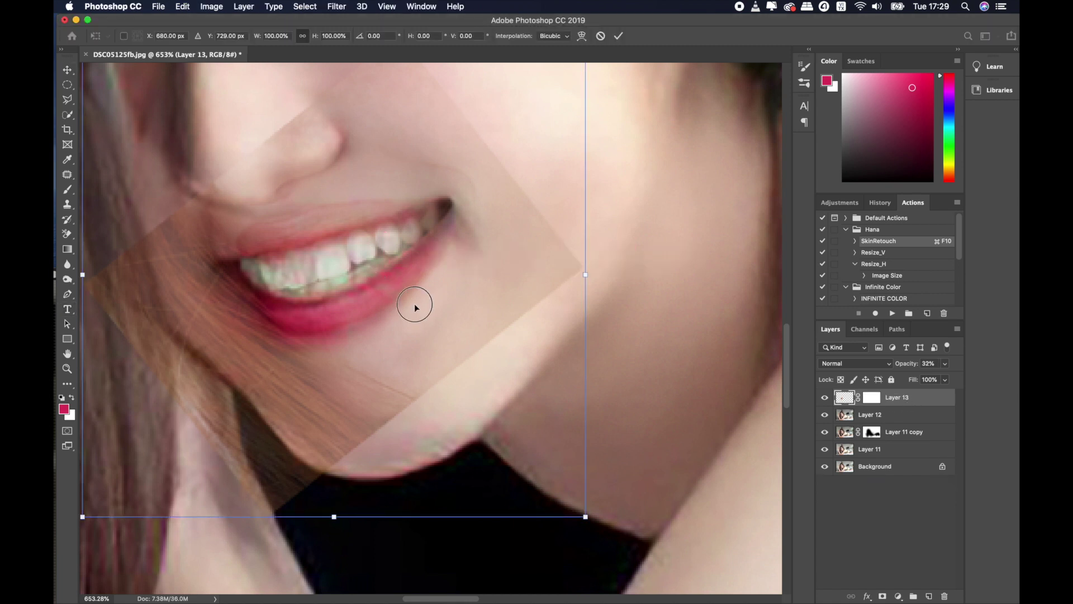
Step: Shift the smile patch slightly up-left and raise its opacity to 58%
mouse_move(414, 308)
left_mouse_down()
mouse_move(405, 280)
mouse_move(421, 314)
left_mouse_up()
key("Left")
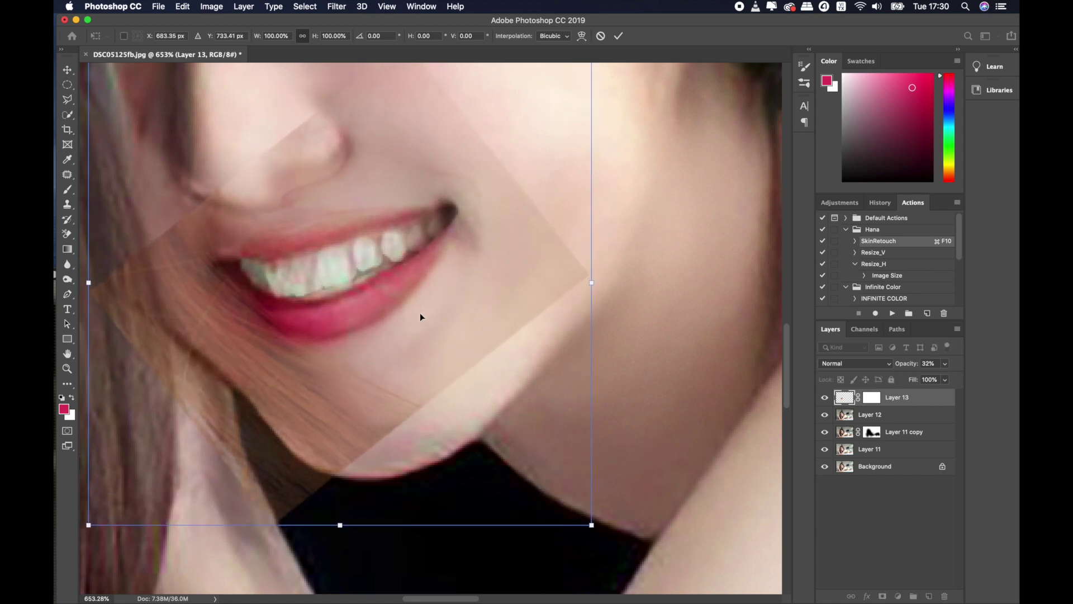
key("Return")
left_click(873, 398)
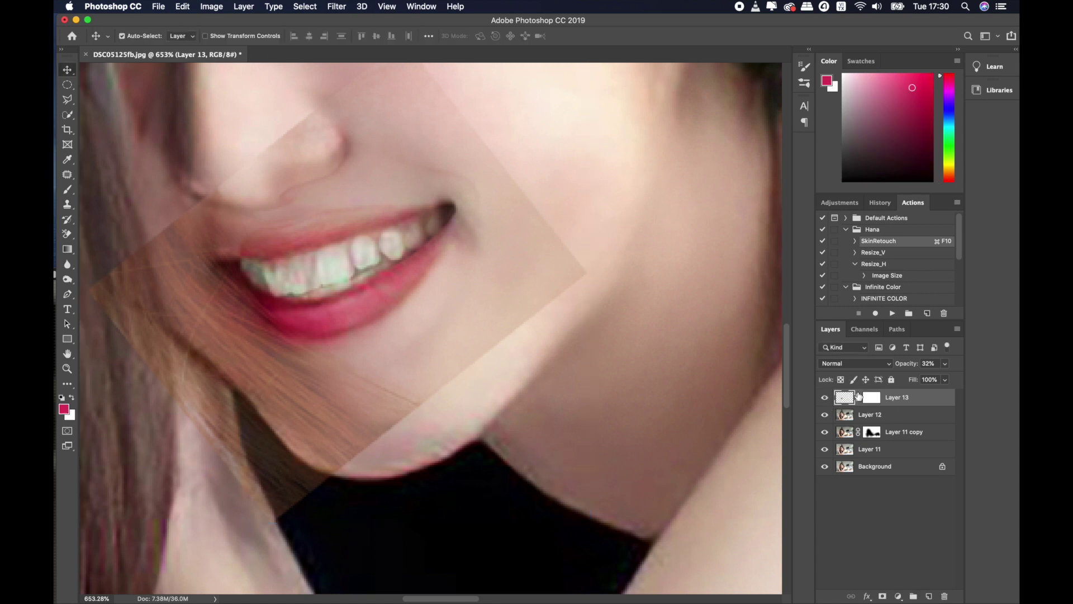
left_click(945, 364)
left_click_drag(933, 377, 934, 378)
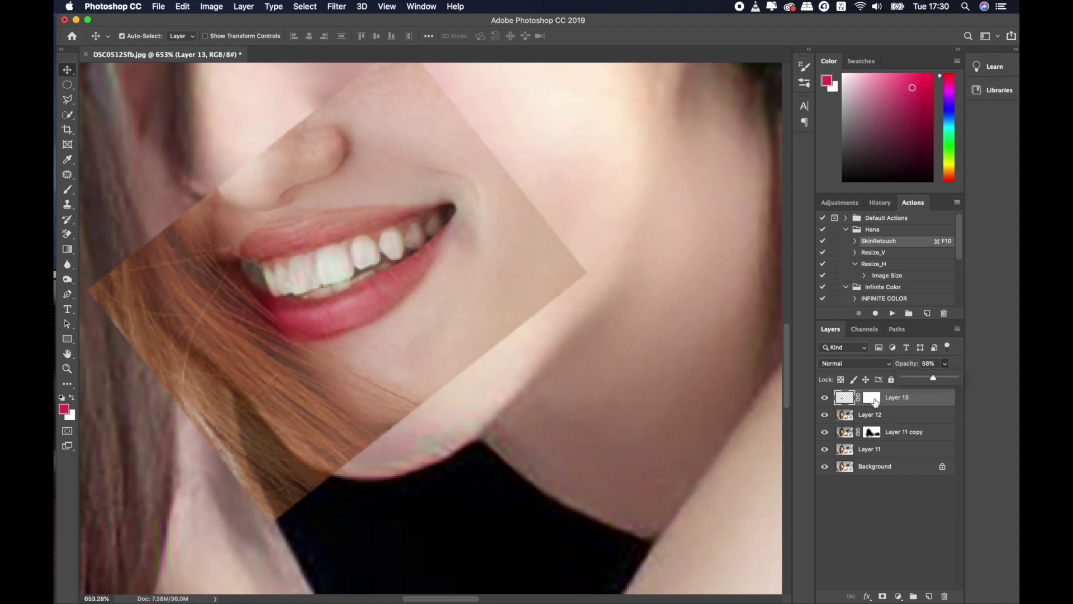
Step: Invert the patch's mask to black so the patch is fully hidden
left_click(873, 398)
key("ctrl+i")
scroll(398, 280, "up", 3)
key("b")
key("bracketright")
key("bracketright")
key("bracketright")
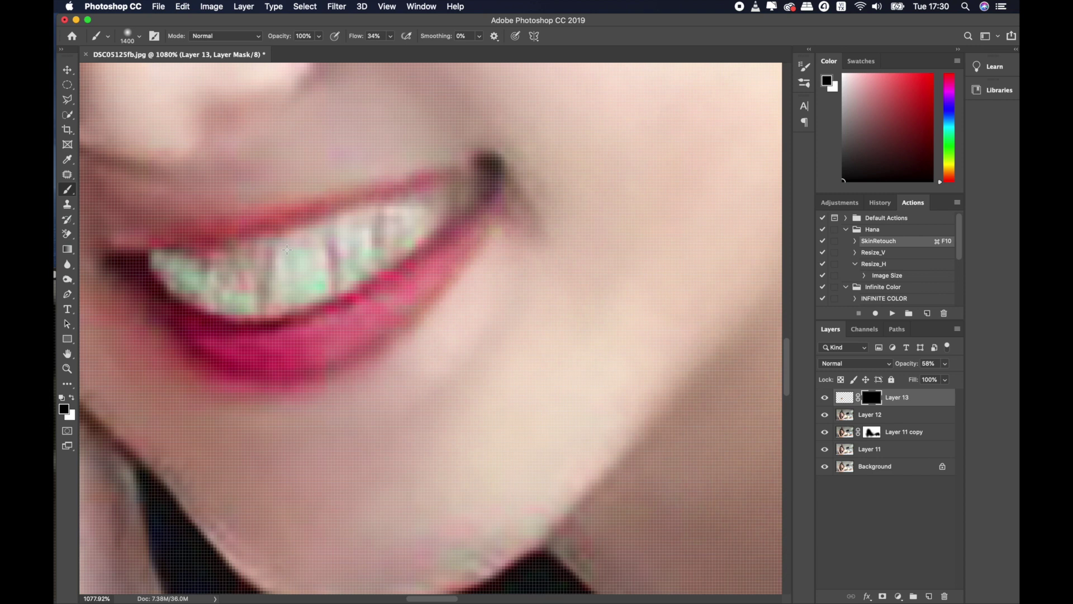
Step: Set the brush to 55% opacity, white foreground and size 10
key("bracketleft")
key("bracketleft")
key("bracketleft")
key("bracketleft")
key("bracketleft")
key("bracketleft")
key("bracketleft")
key("bracketleft")
left_click_drag(318, 36, 297, 48)
key("x")
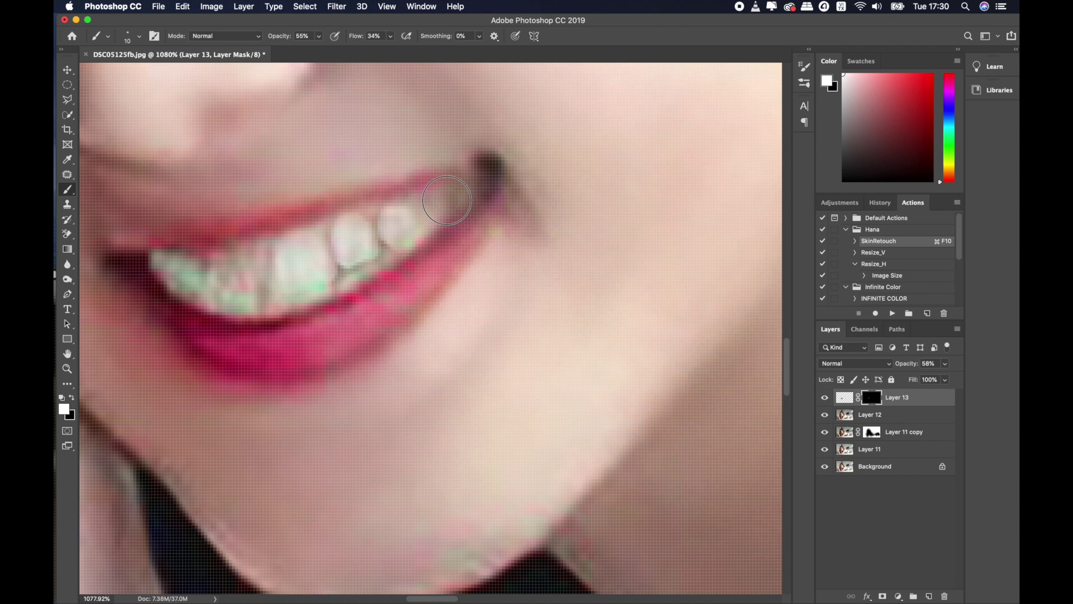
key("bracketleft")
Step: Paint white on Layer 13's mask to reveal whiter teeth along the smile
left_click_drag(282, 272, 206, 278)
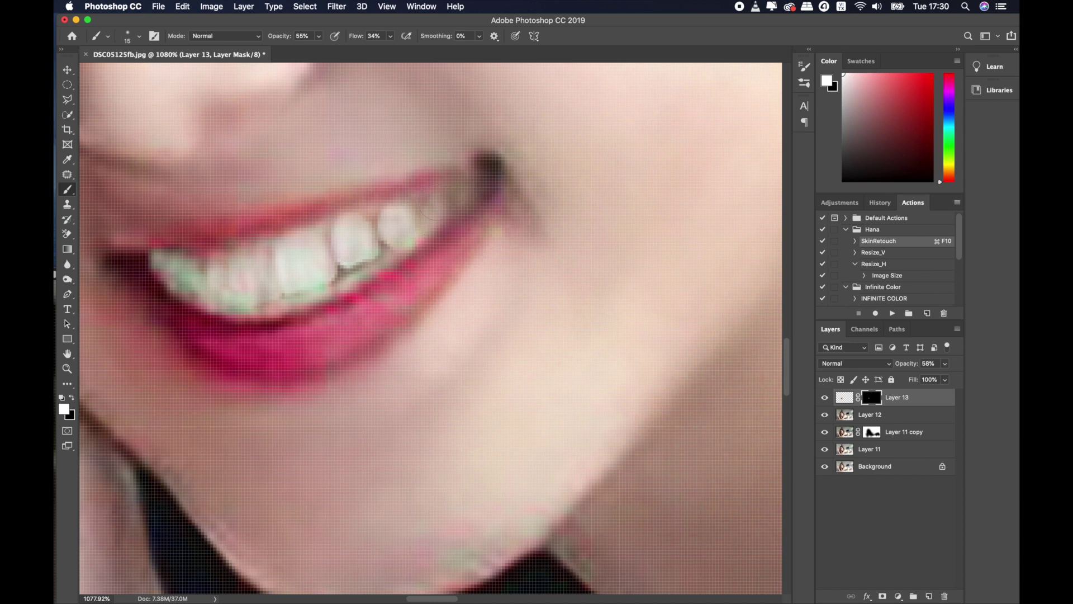
left_click_drag(298, 252, 304, 263)
key("bracketleft")
mouse_move(184, 254)
left_mouse_down()
mouse_move(294, 283)
mouse_move(378, 250)
left_mouse_up()
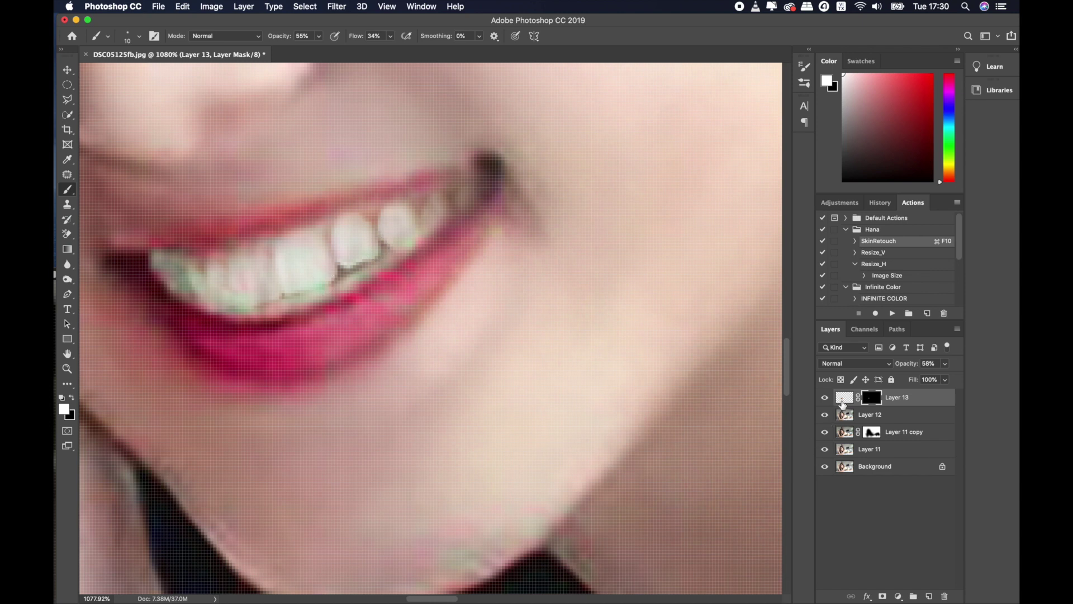
left_click(844, 397)
key("ctrl+t")
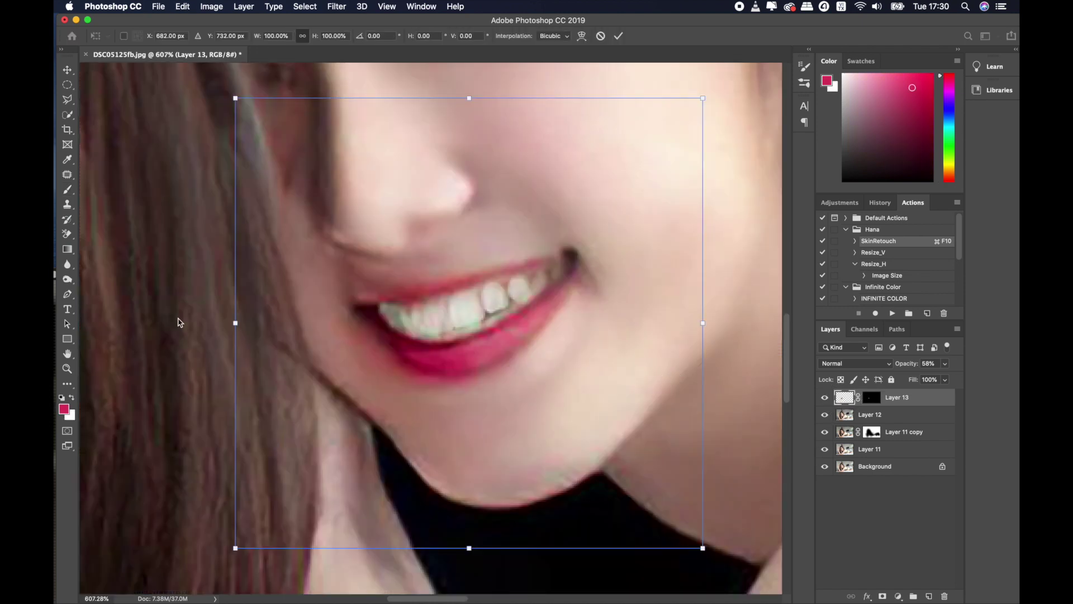
Step: Rotate the smile patch slightly counterclockwise and nudge it over the lips
key("Escape")
key("ctrl+t")
scroll(210, 318, "down", 3)
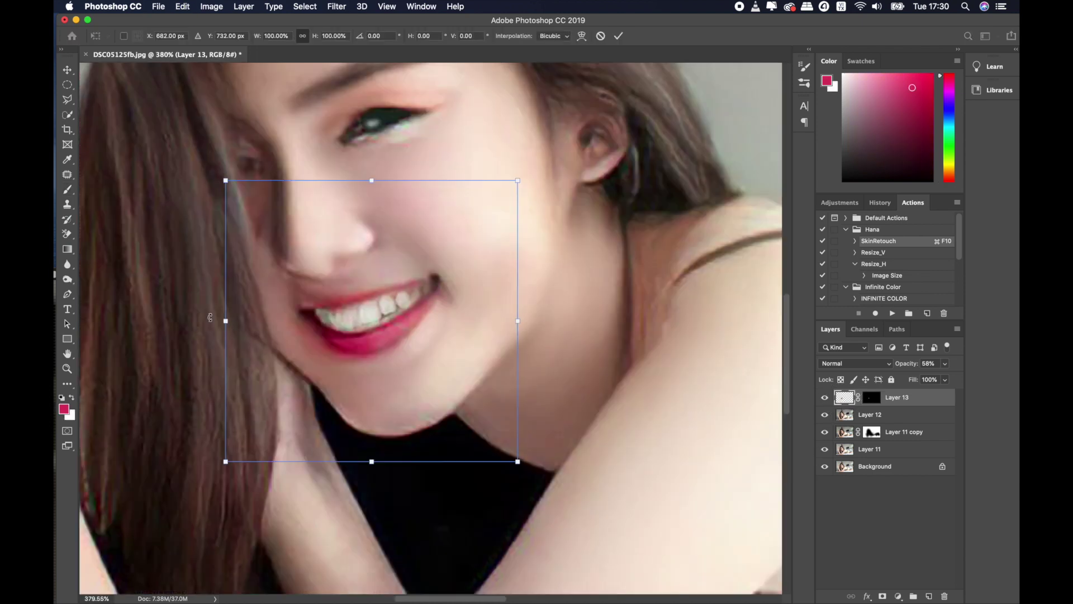
left_click_drag(198, 204, 190, 215)
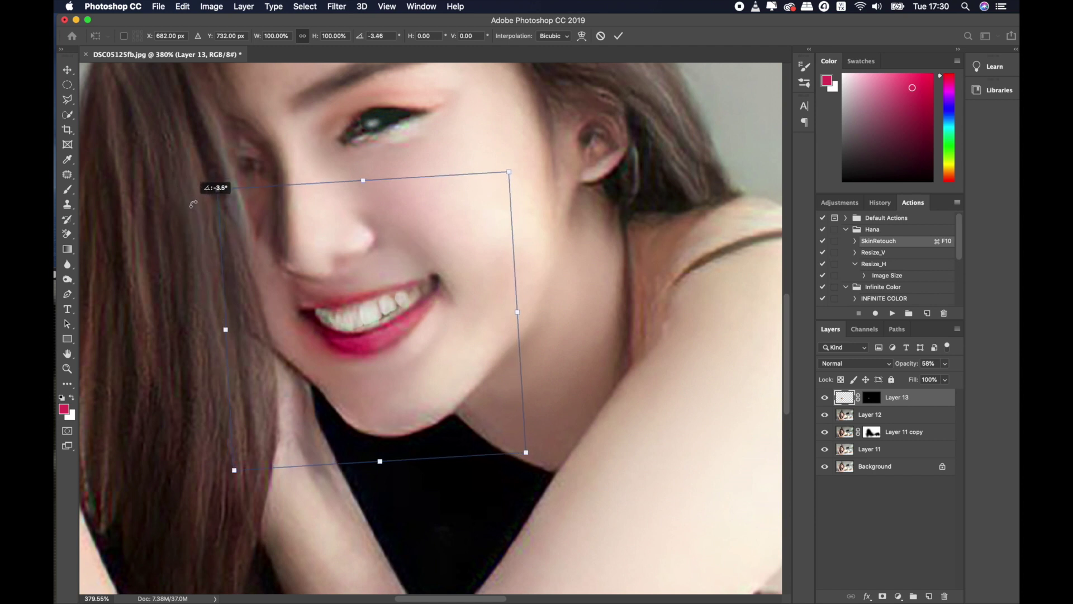
scroll(363, 351, "up", 3)
left_click_drag(383, 317, 392, 316)
scroll(383, 325, "down", 3)
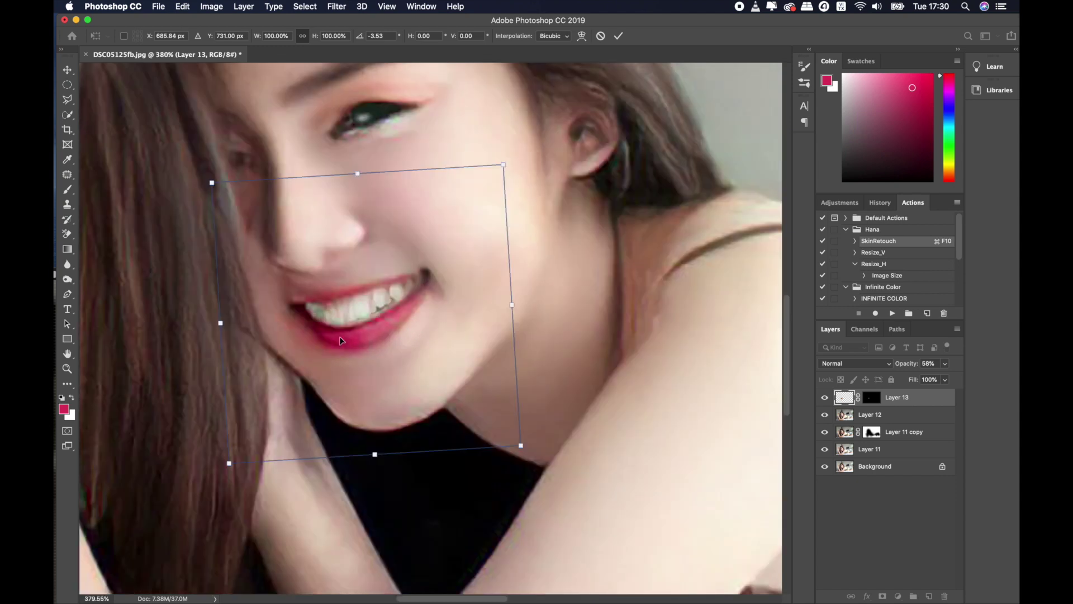
key("Return")
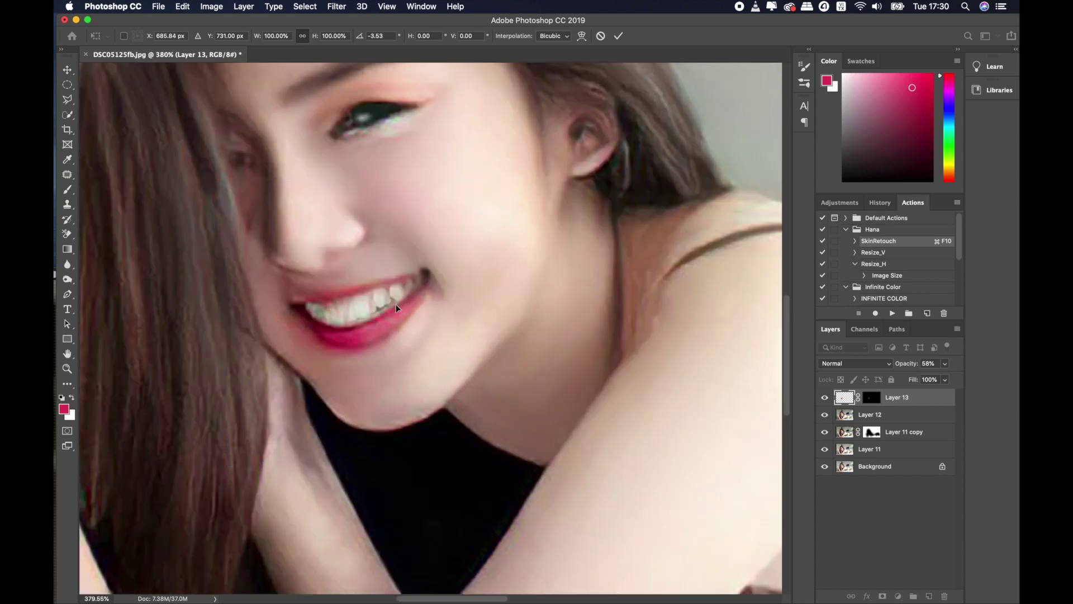
Step: Paint white on Layer 13's mask over the lower-left and right-side teeth
key("b")
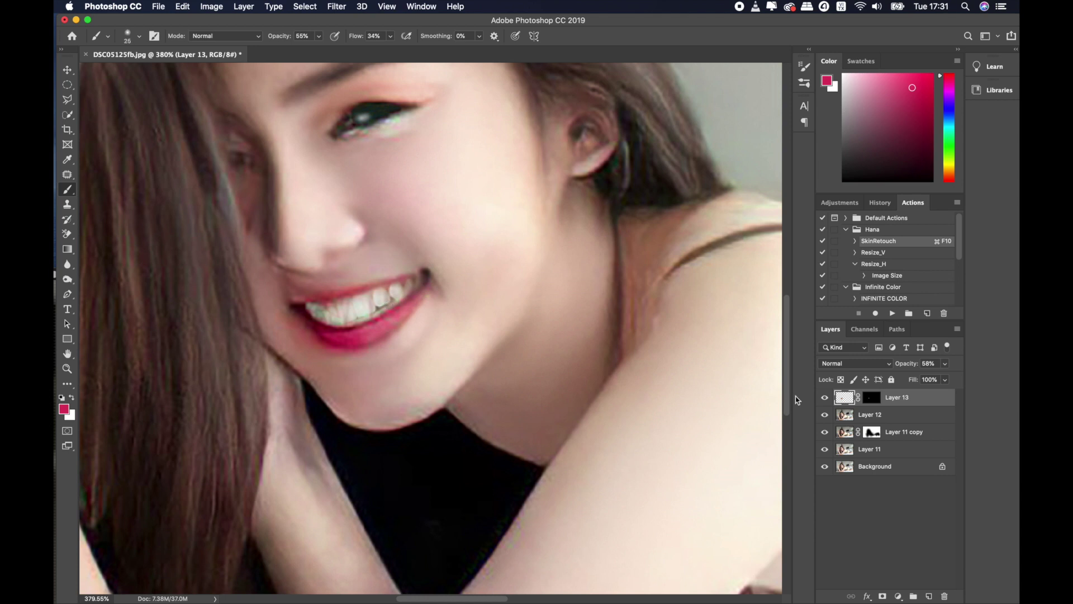
left_click(872, 398)
key("d")
key("bracketright")
key("bracketright")
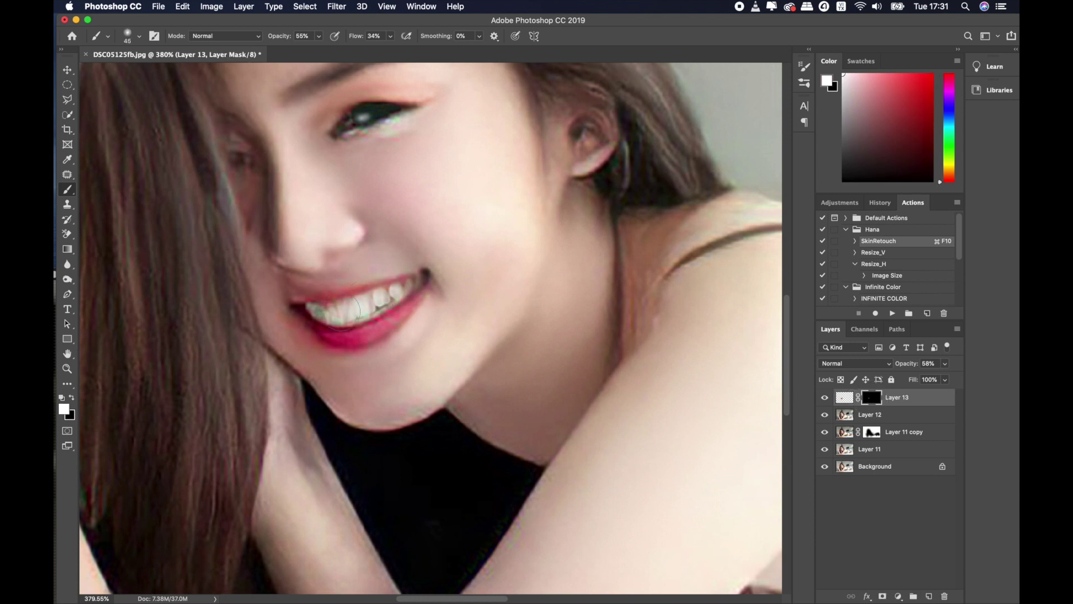
left_click_drag(313, 308, 323, 316)
key("bracketleft")
key("bracketleft")
key("bracketleft")
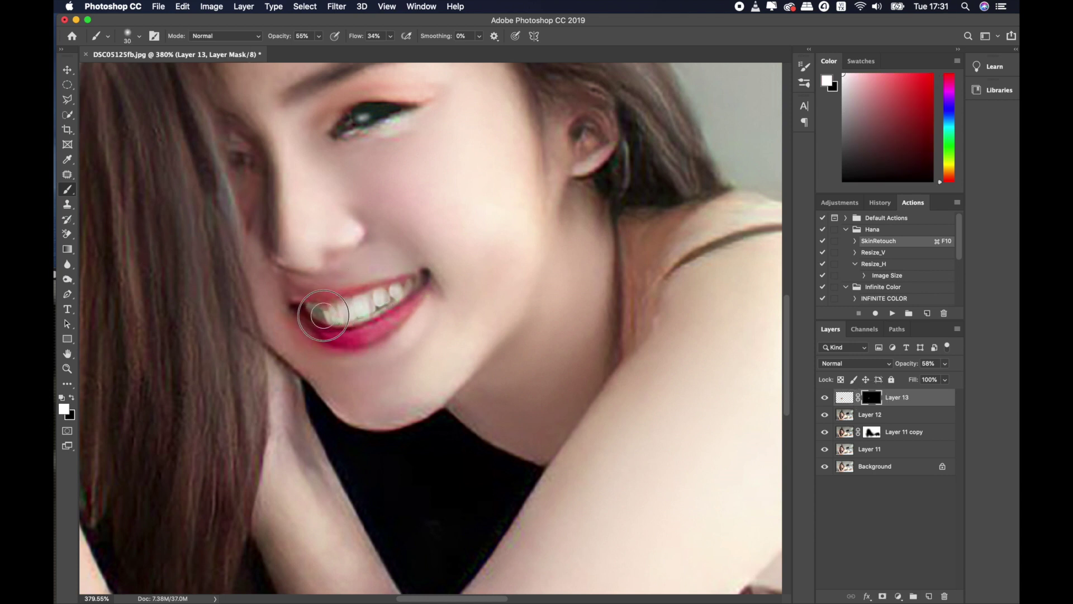
key("bracketleft")
mouse_move(363, 297)
left_mouse_down()
mouse_move(410, 285)
mouse_move(317, 307)
mouse_move(325, 316)
mouse_move(397, 302)
mouse_move(416, 282)
mouse_move(369, 307)
mouse_move(310, 310)
left_mouse_up()
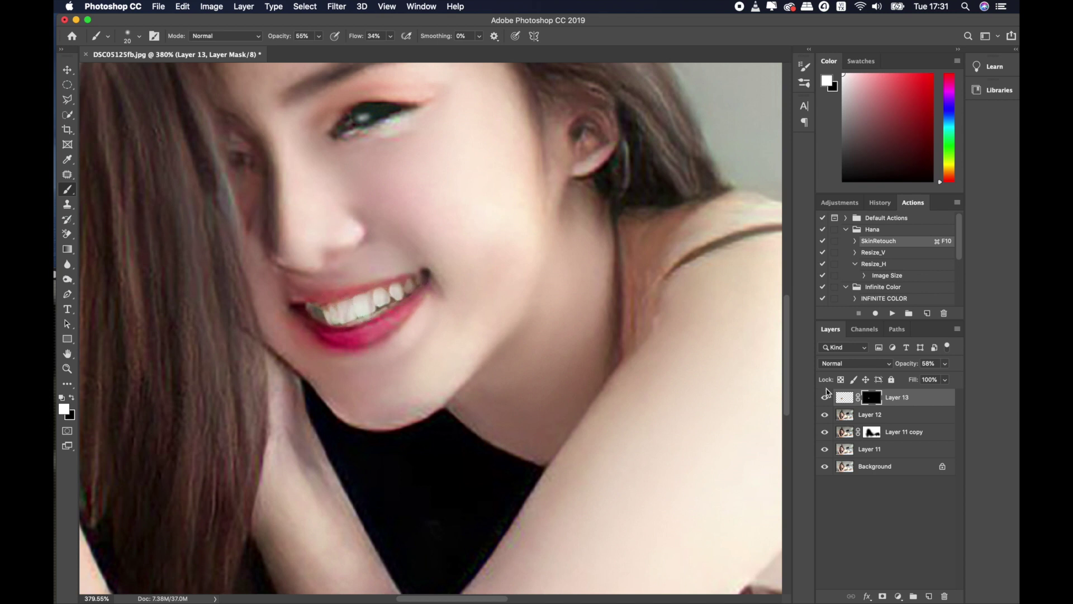
left_click(844, 398)
Step: Warp the smile patch's left edge and bottom-left corner out toward the cheek
key("ctrl+t")
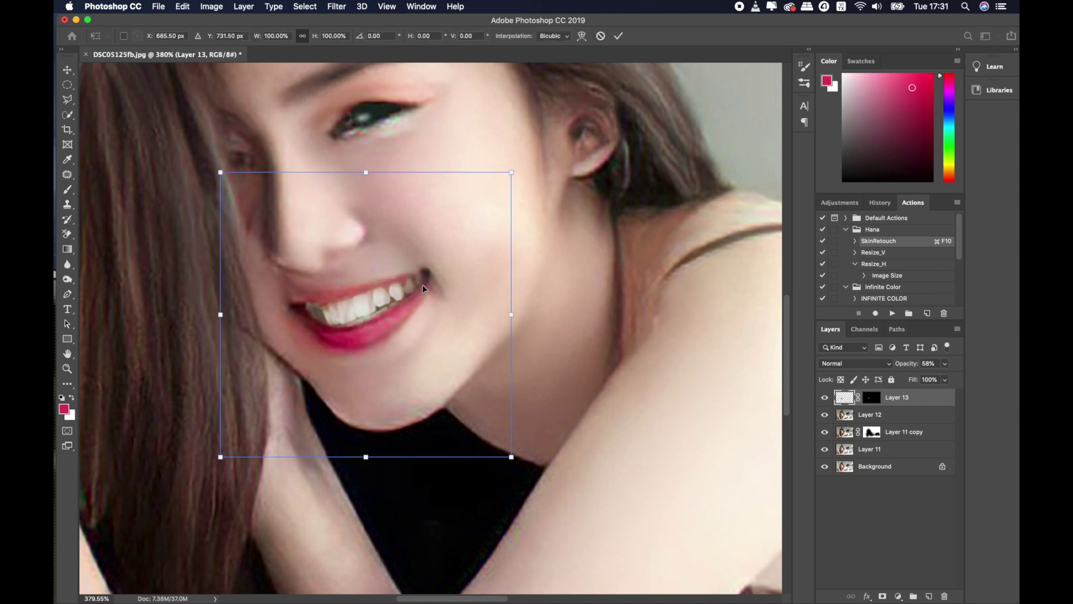
left_click(581, 37)
left_click_drag(220, 269, 208, 259)
left_click_drag(221, 362, 126, 310)
left_click_drag(327, 291, 347, 300)
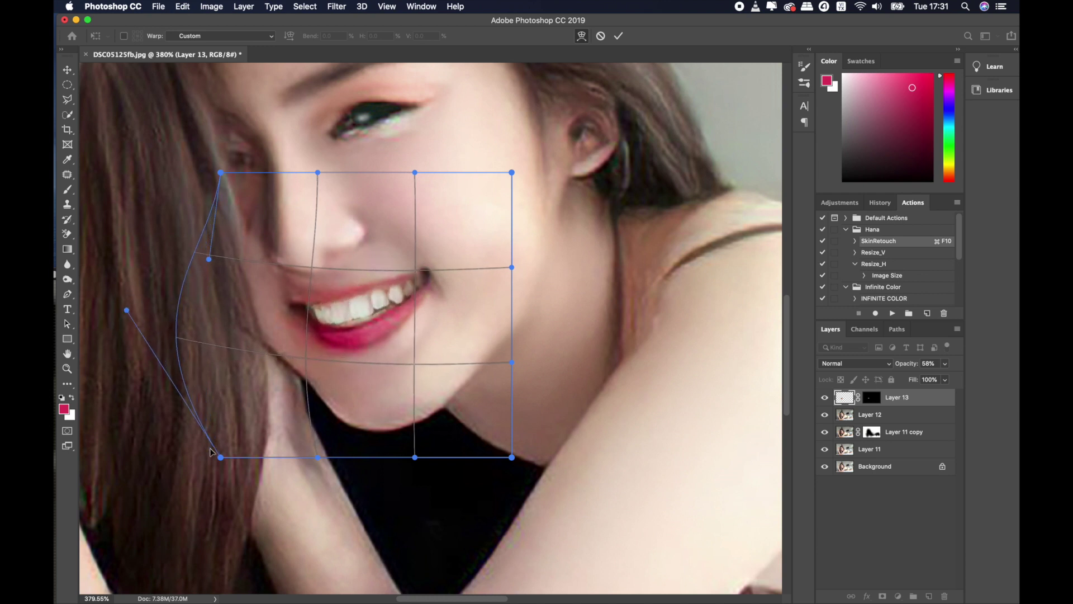
left_click_drag(220, 457, 100, 333)
scroll(175, 355, "down", 4)
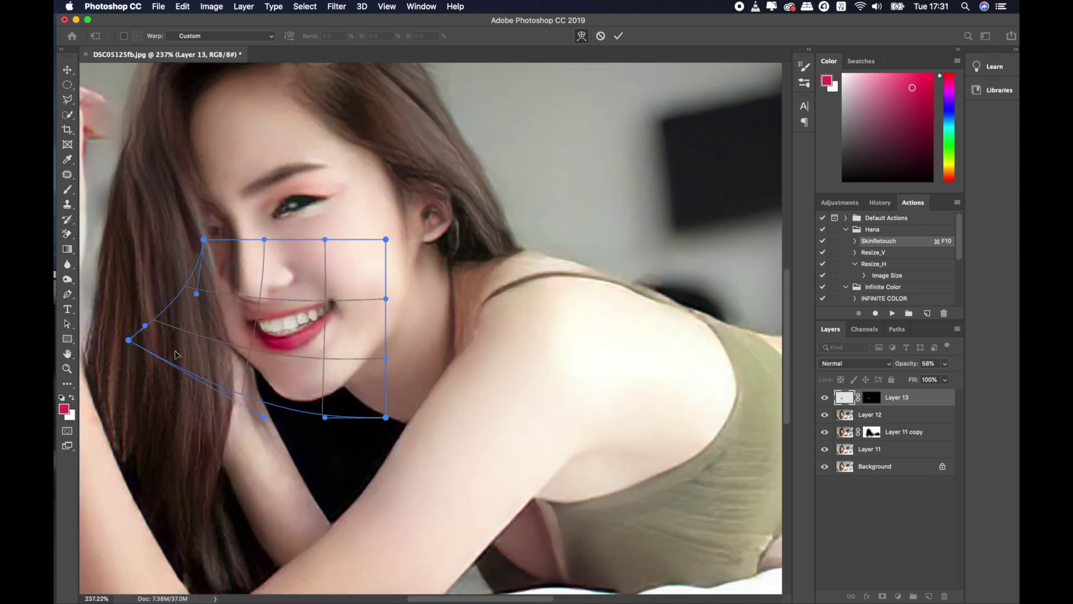
mouse_move(128, 342)
left_mouse_down()
mouse_move(86, 305)
mouse_move(81, 320)
left_mouse_up()
scroll(303, 380, "up", 5)
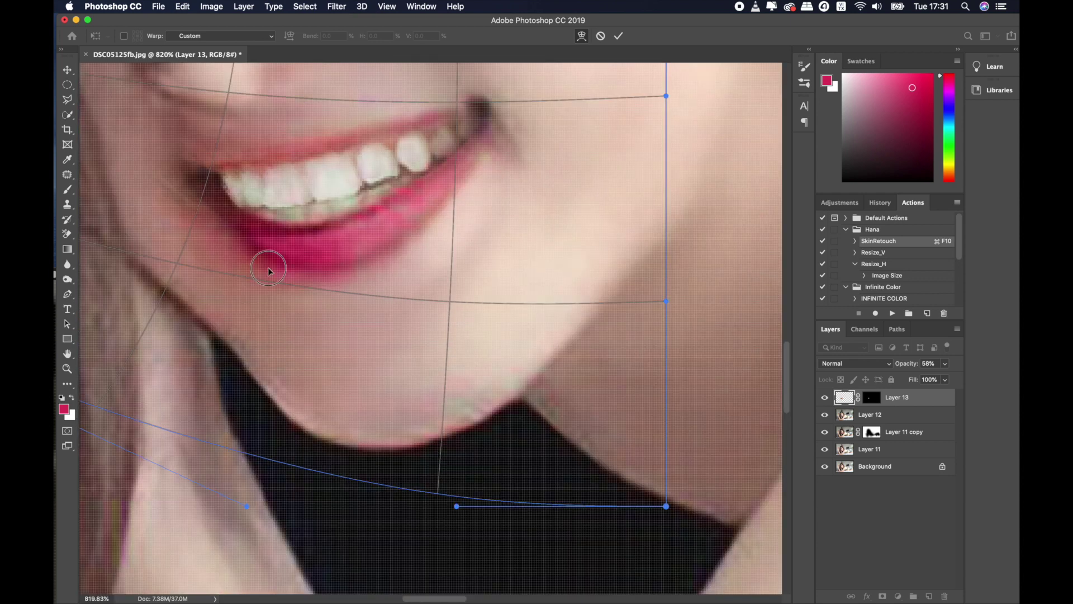
Step: Refine the warp around the lips, right edge and top-right, then apply it
left_click_drag(282, 270, 297, 251)
scroll(305, 294, "down", 8)
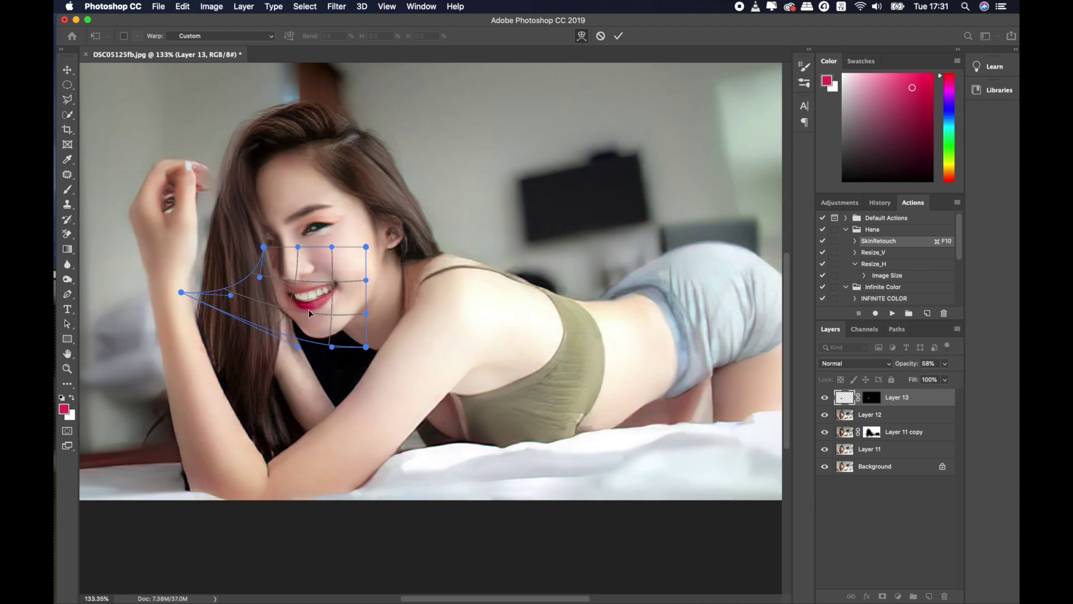
scroll(309, 310, "up", 3)
left_click_drag(455, 233, 462, 225)
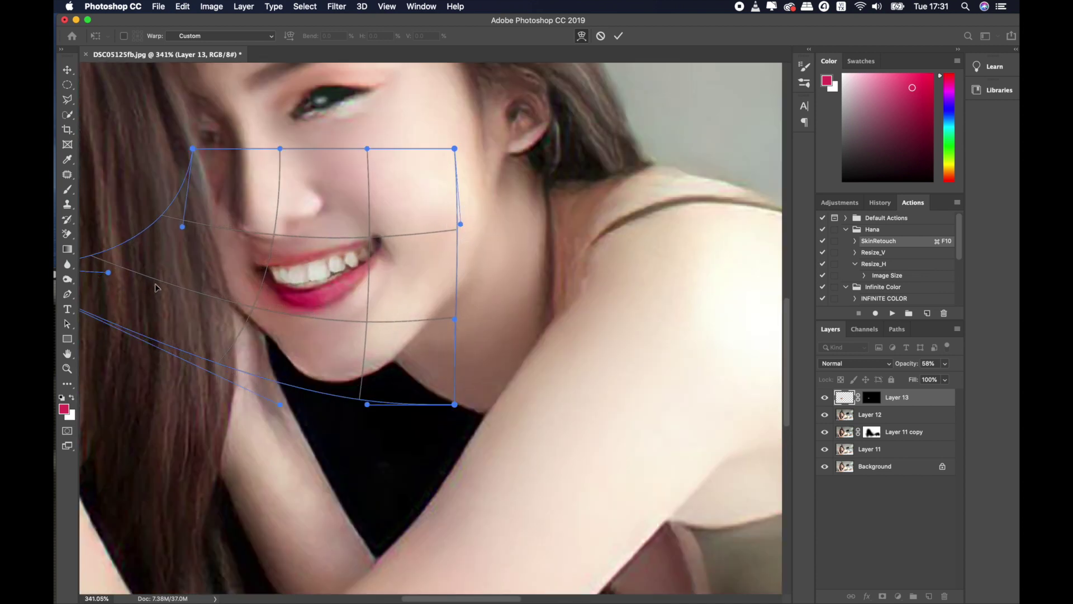
scroll(156, 288, "down", 2)
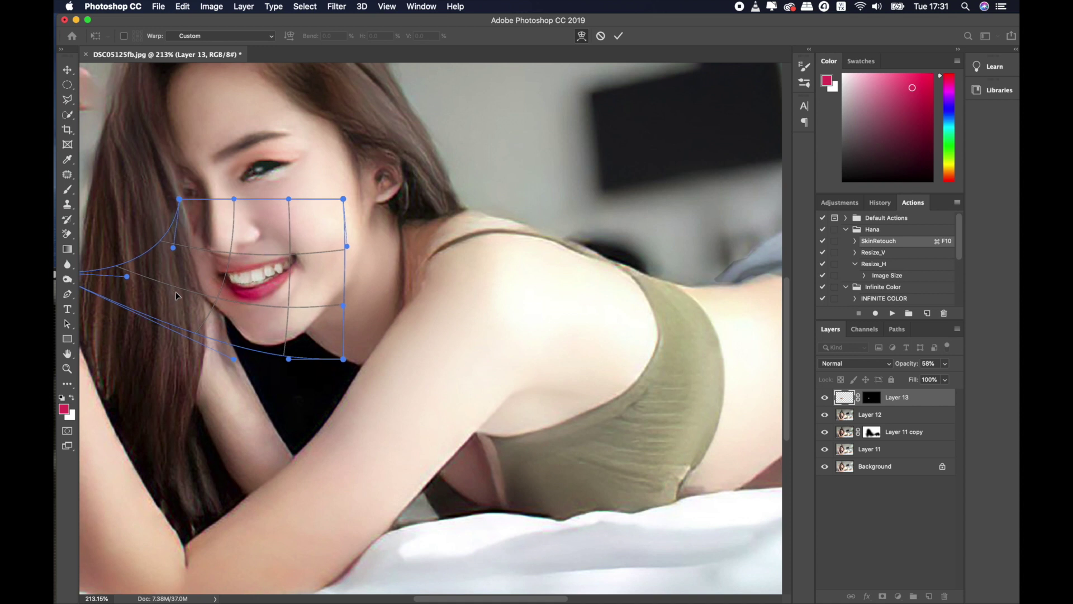
left_click_drag(349, 199, 350, 190)
scroll(254, 297, "up", 2)
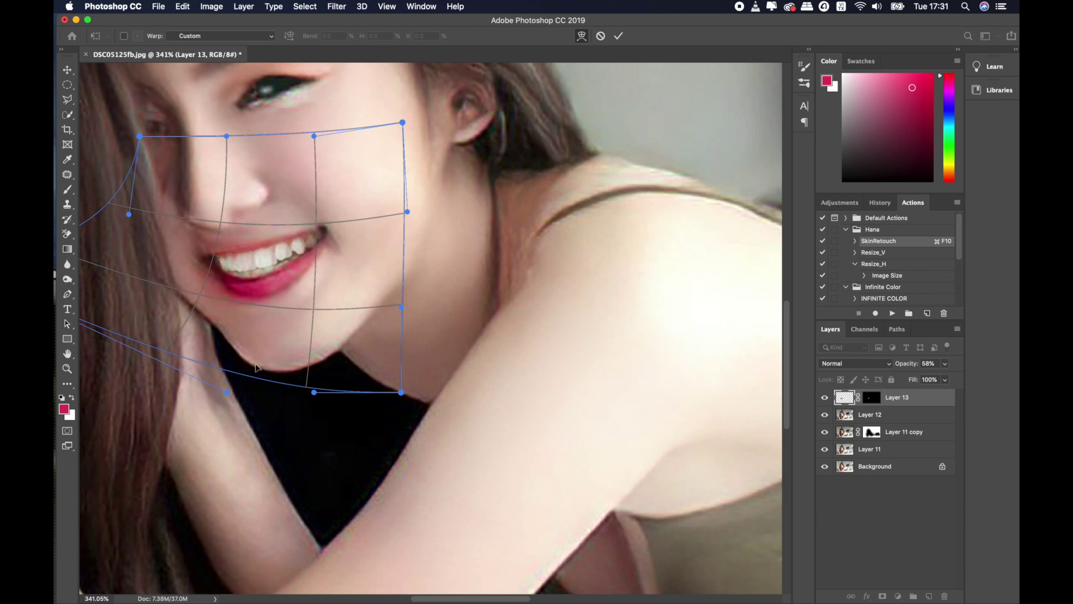
scroll(255, 367, "down", 3)
left_click_drag(103, 314, 160, 329)
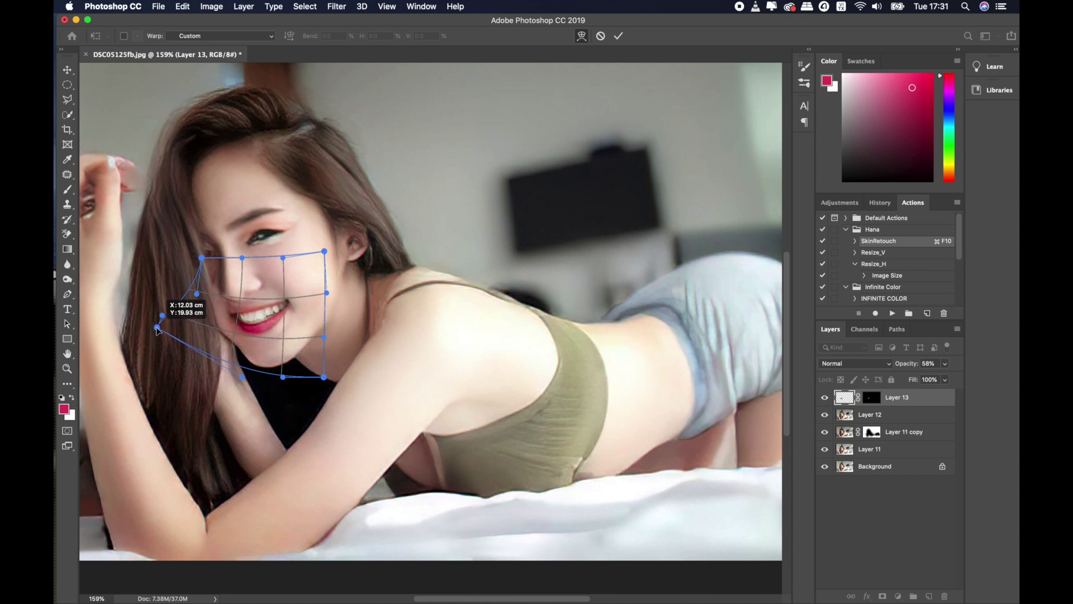
key("Return")
key("b")
scroll(232, 333, "up", 3)
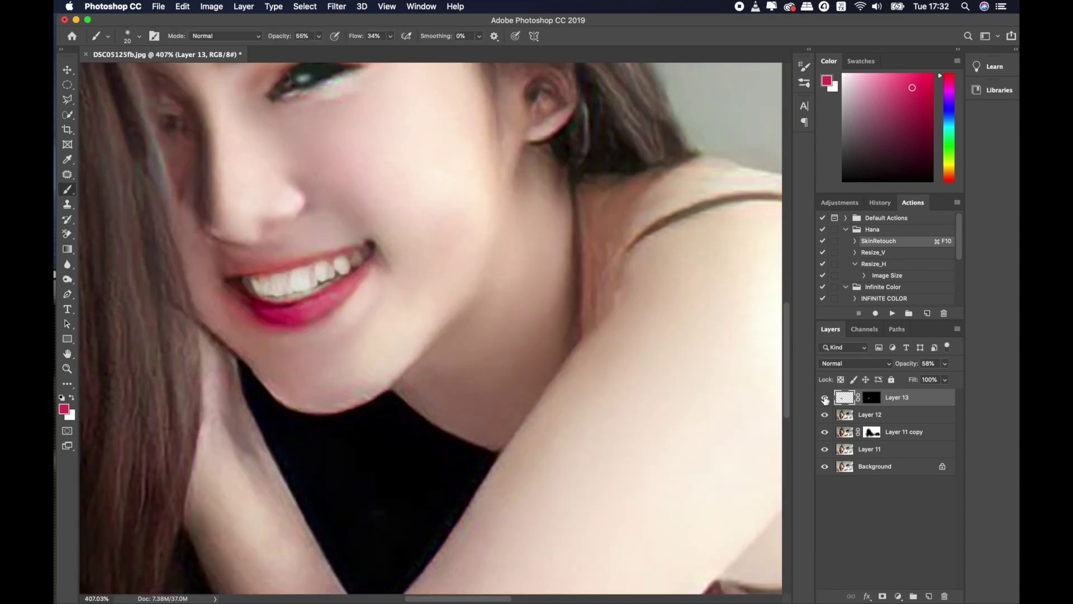
Step: Compare with Layer 13 hidden, then marquee-select the smile's left mouth corner
left_click(825, 398)
left_click(825, 398)
left_click(67, 85)
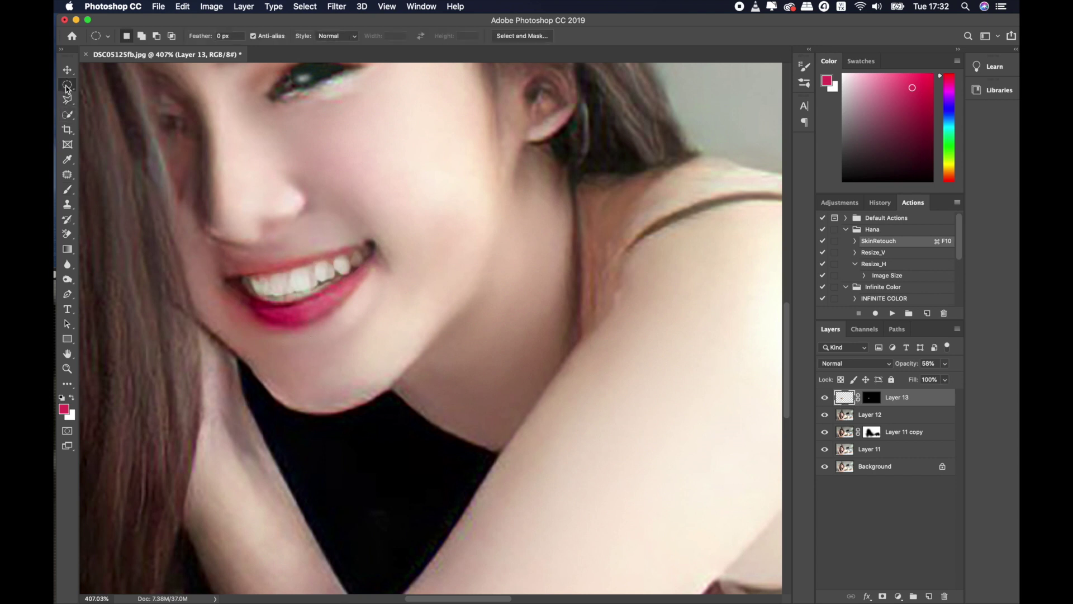
right_click(67, 84)
left_click(129, 82)
left_click_drag(197, 261, 290, 353)
Step: Warp the selected left mouth corner leftward, apply it, and deselect
key("ctrl+t")
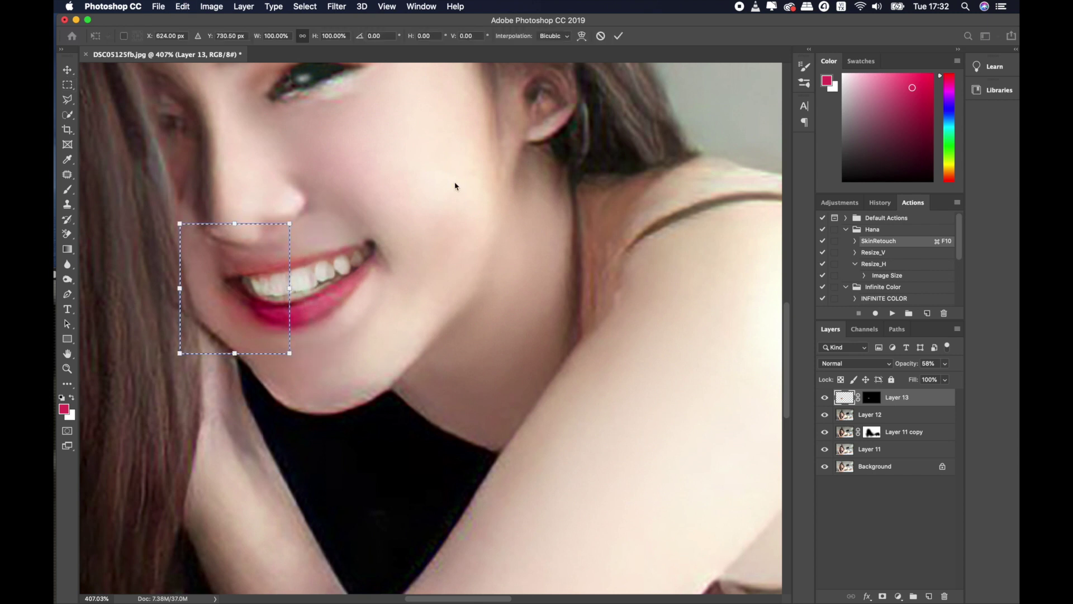
left_click(585, 35)
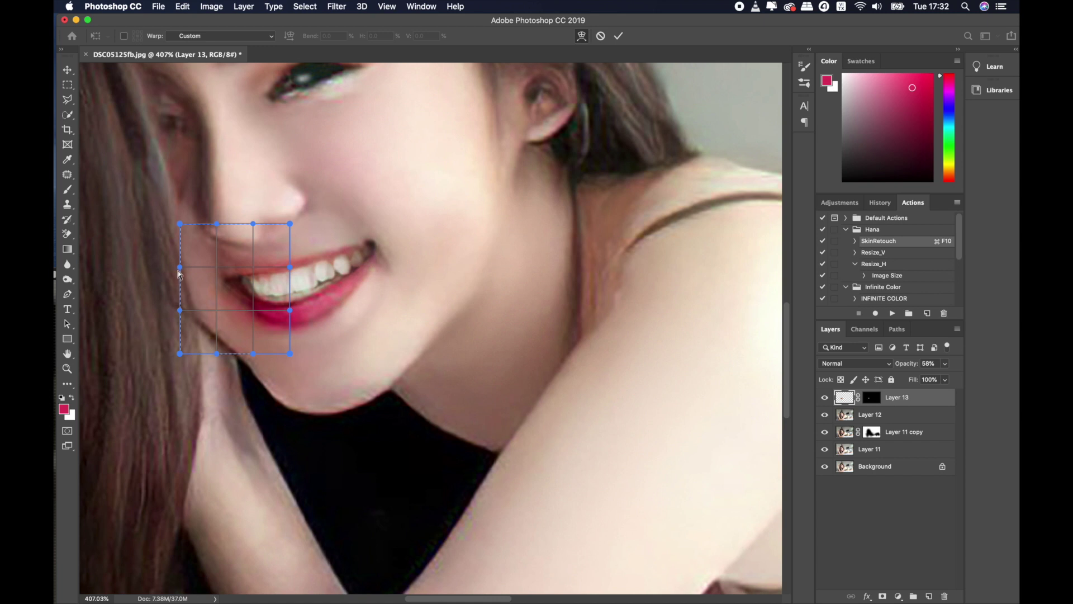
mouse_move(178, 273)
left_mouse_down()
mouse_move(158, 277)
mouse_move(159, 291)
mouse_move(112, 287)
left_mouse_up()
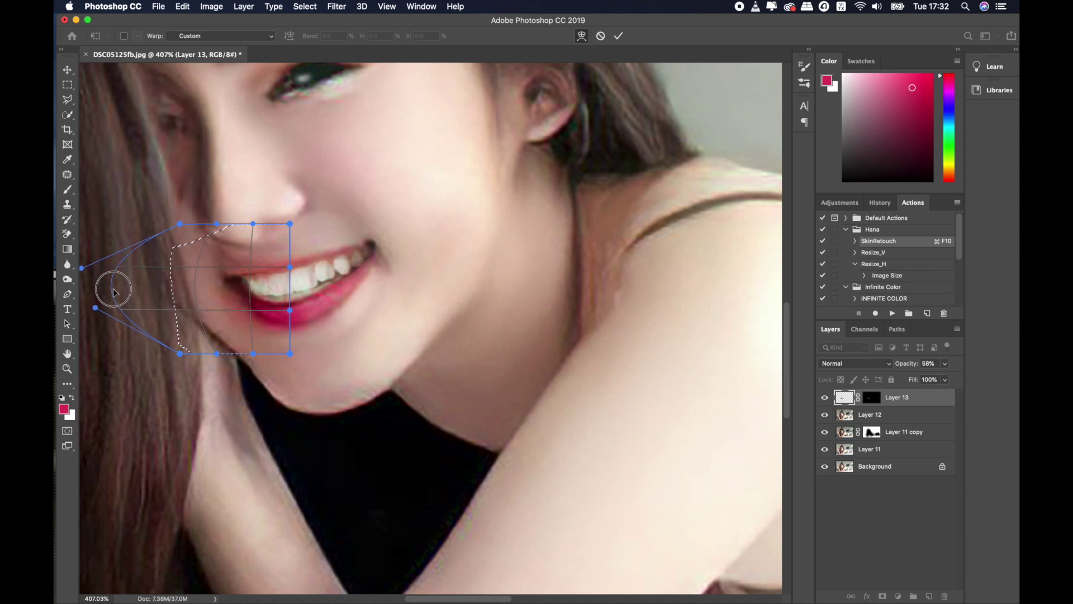
key("Return")
key("ctrl+d")
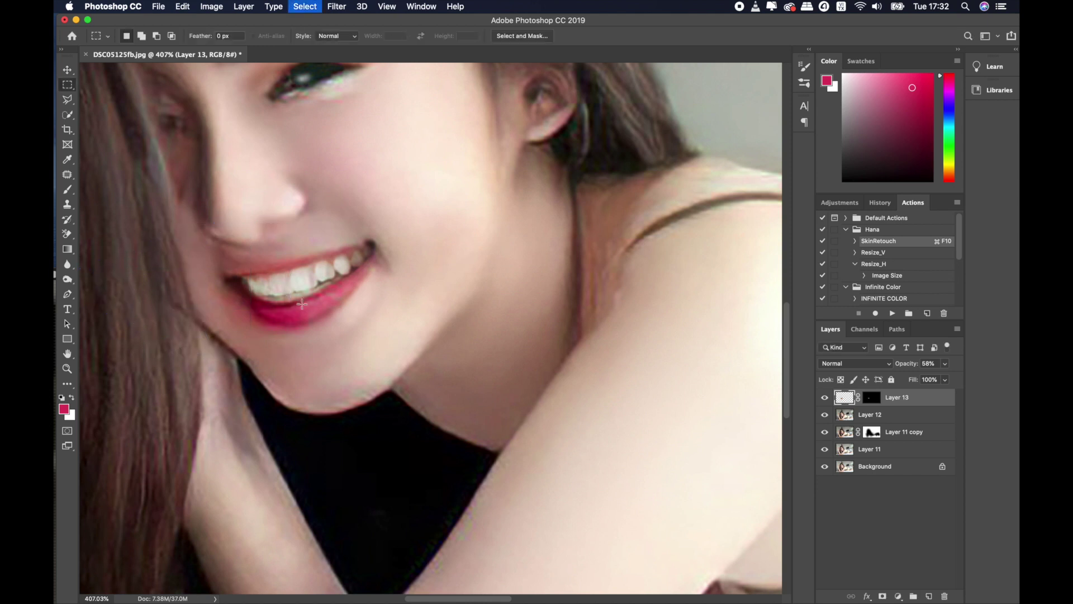
left_click(870, 397)
key("d")
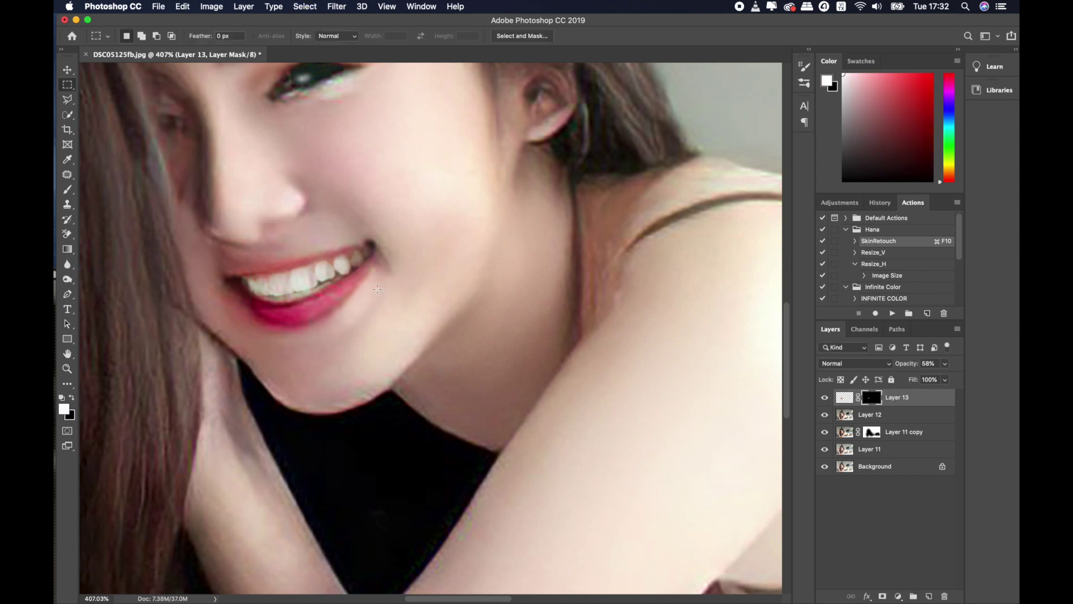
key("b")
scroll(211, 283, "up", 5)
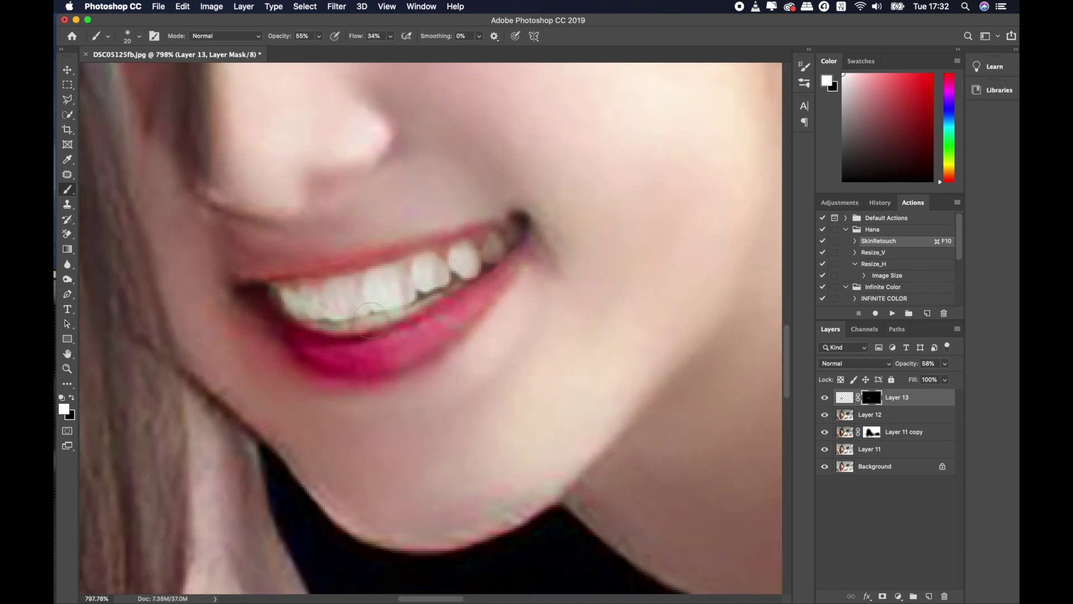
Step: Brush white across the teeth on Layer 13's mask, undoing a mistaken black stroke
key("x")
left_click_drag(310, 302, 385, 285)
key("ctrl+z")
key("x")
left_click_drag(323, 295, 484, 261)
mouse_move(441, 262)
left_mouse_down()
mouse_move(481, 240)
mouse_move(375, 317)
mouse_move(307, 311)
mouse_move(278, 295)
mouse_move(384, 280)
mouse_move(475, 248)
mouse_move(361, 284)
mouse_move(295, 287)
mouse_move(354, 286)
left_mouse_up()
left_click(844, 397)
key("ctrl+t")
scroll(428, 299, "down", 5)
scroll(428, 300, "down", 2)
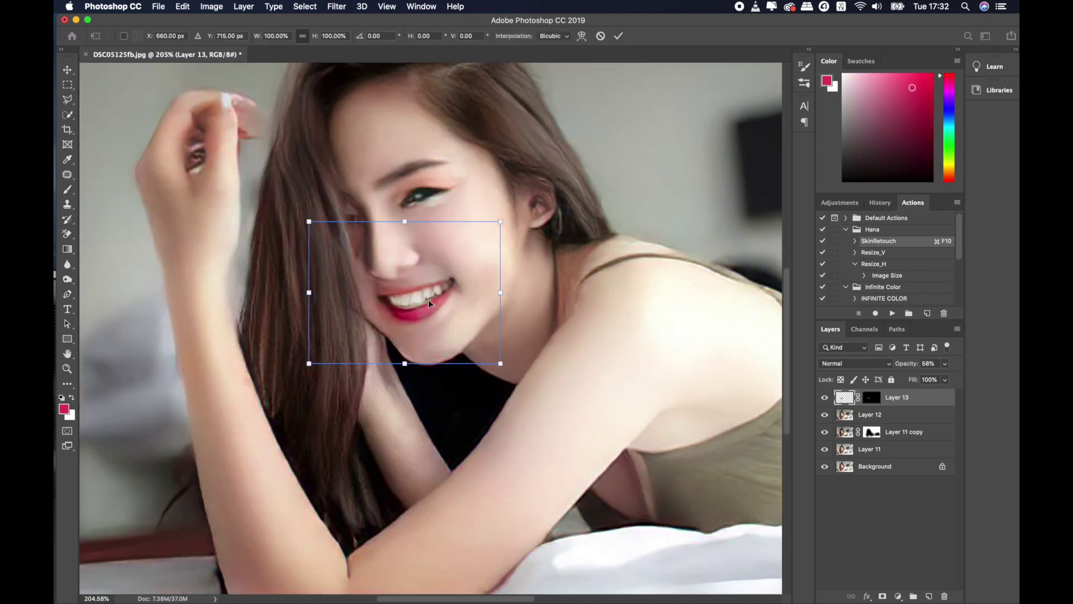
Step: Marquee the upper lip and teeth area and warp its middle downward
key("Escape")
scroll(428, 300, "up", 3)
key("b")
left_click(68, 85)
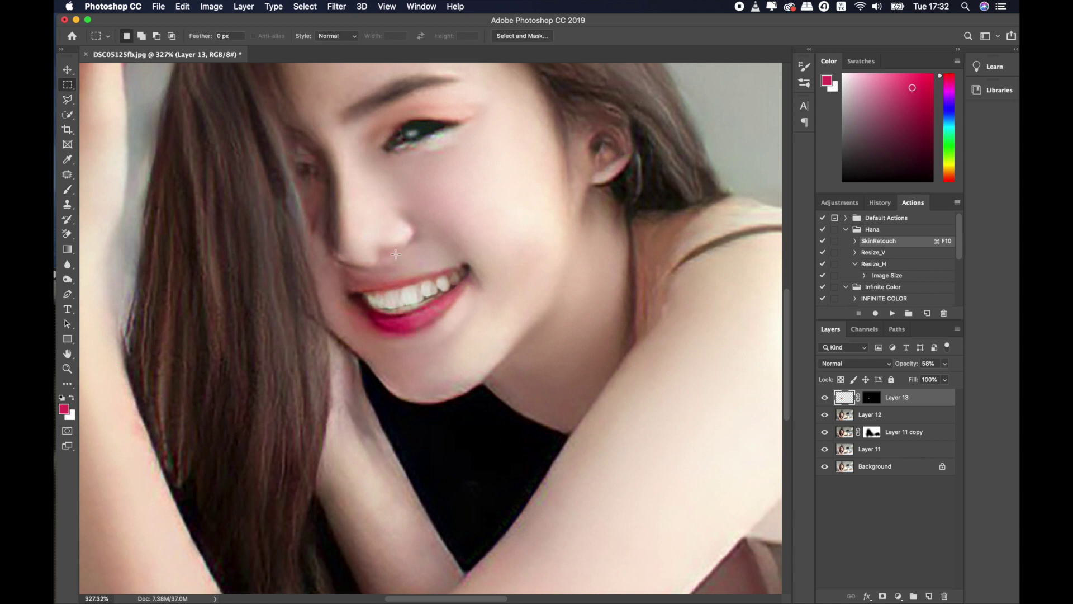
scroll(396, 253, "up", 5)
left_click_drag(238, 278, 638, 381)
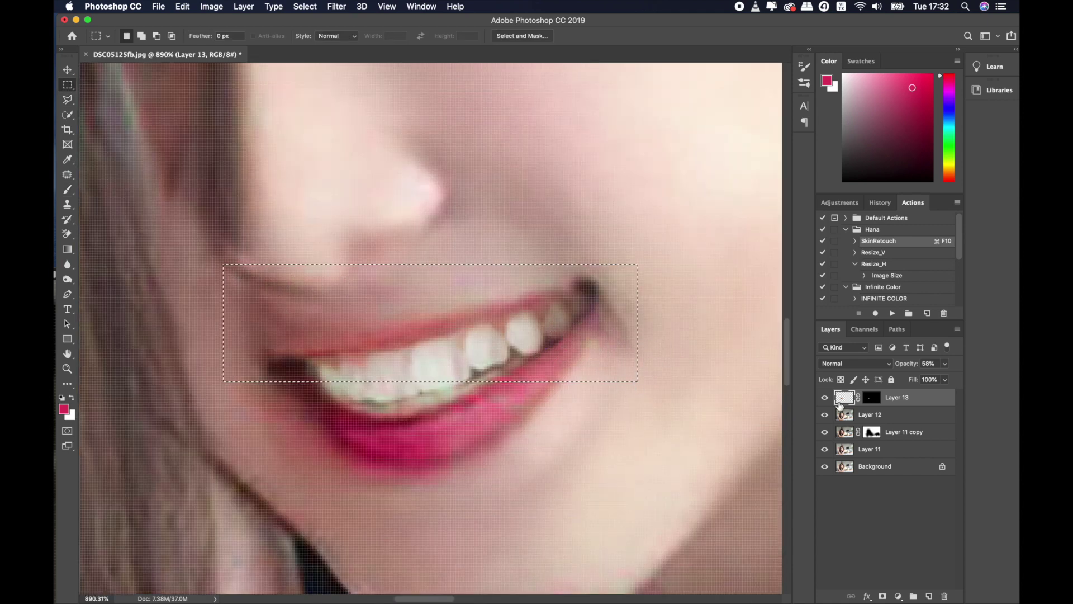
key("ctrl+t")
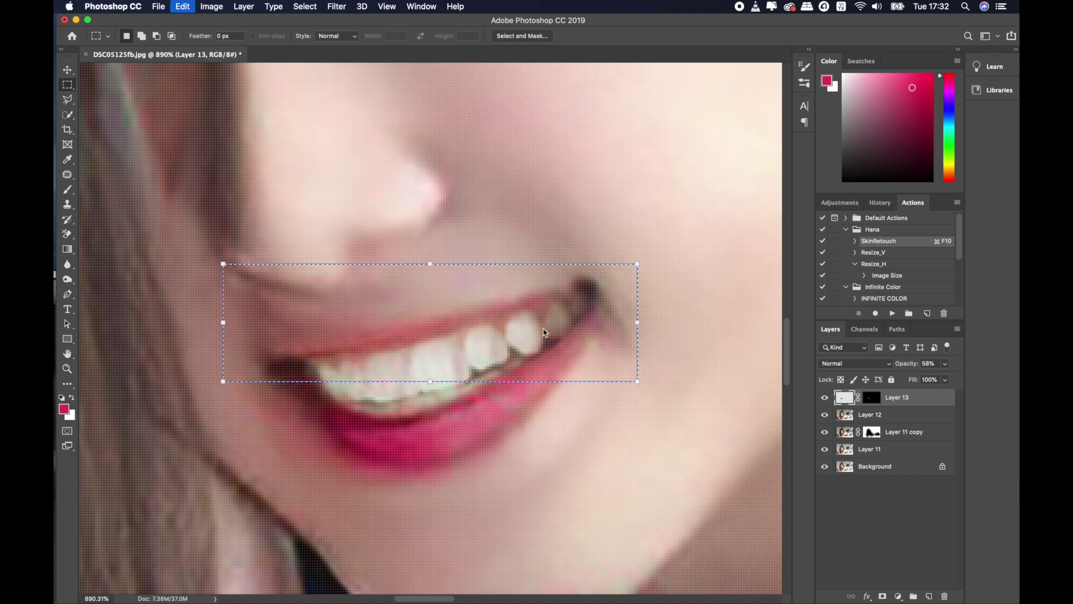
left_click(581, 37)
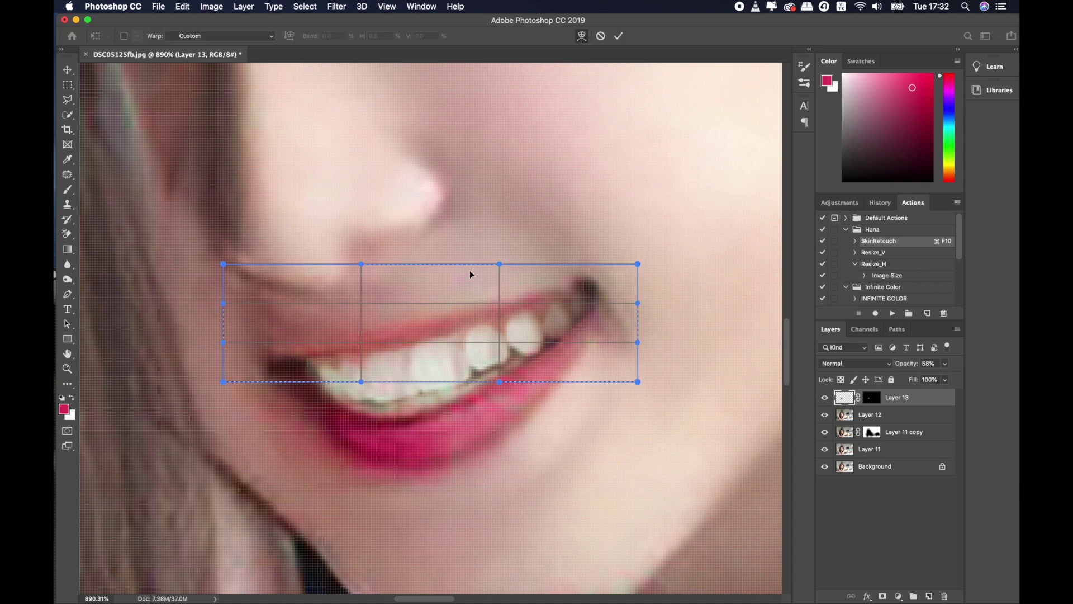
left_click_drag(381, 308, 373, 331)
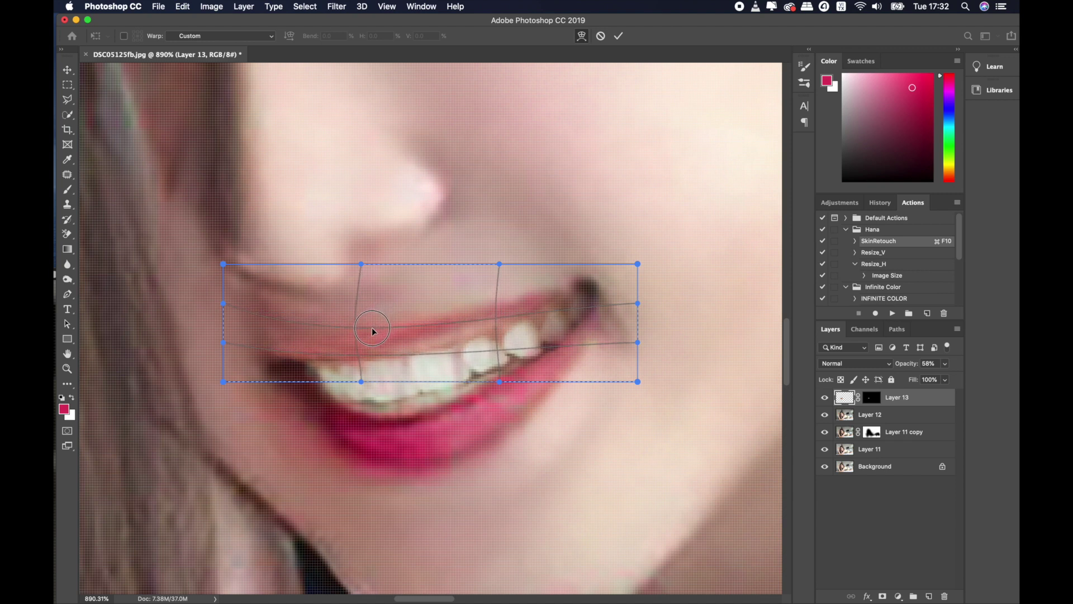
key("Return")
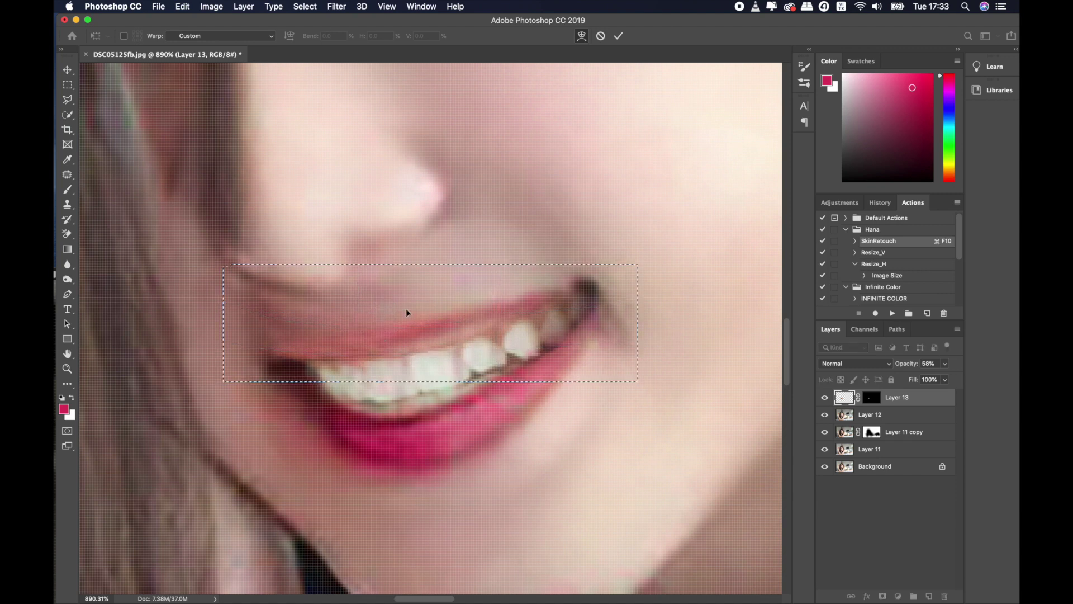
key("super+0")
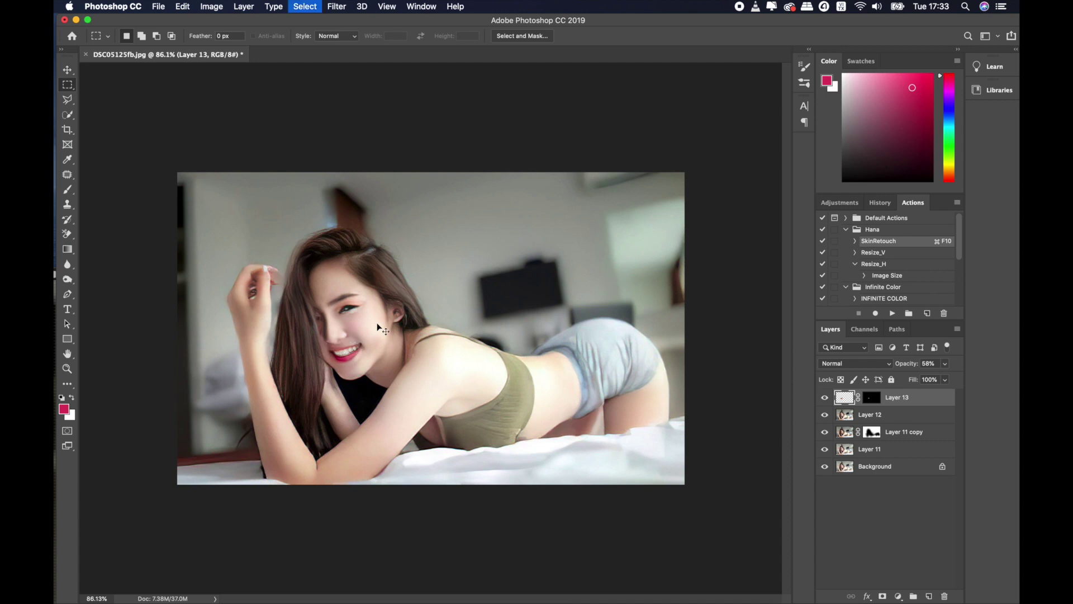
Step: Toggle Layer 13's visibility to compare the whitened teeth with the original
scroll(323, 358, "up", 3)
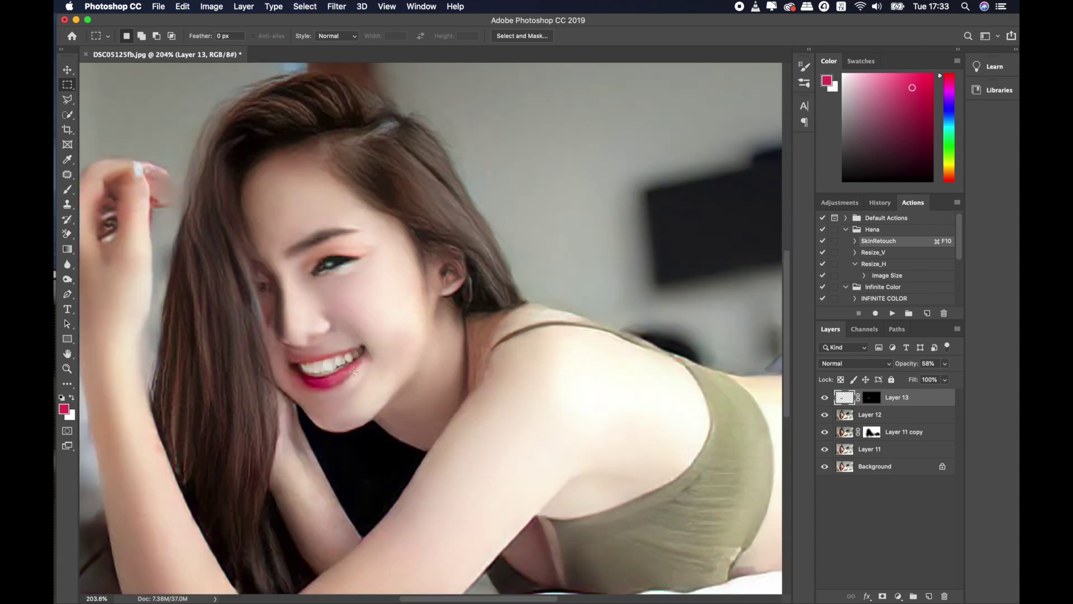
scroll(354, 371, "up", 2)
left_click(826, 398)
left_click(826, 398)
left_click(825, 398)
scroll(264, 399, "up", 2)
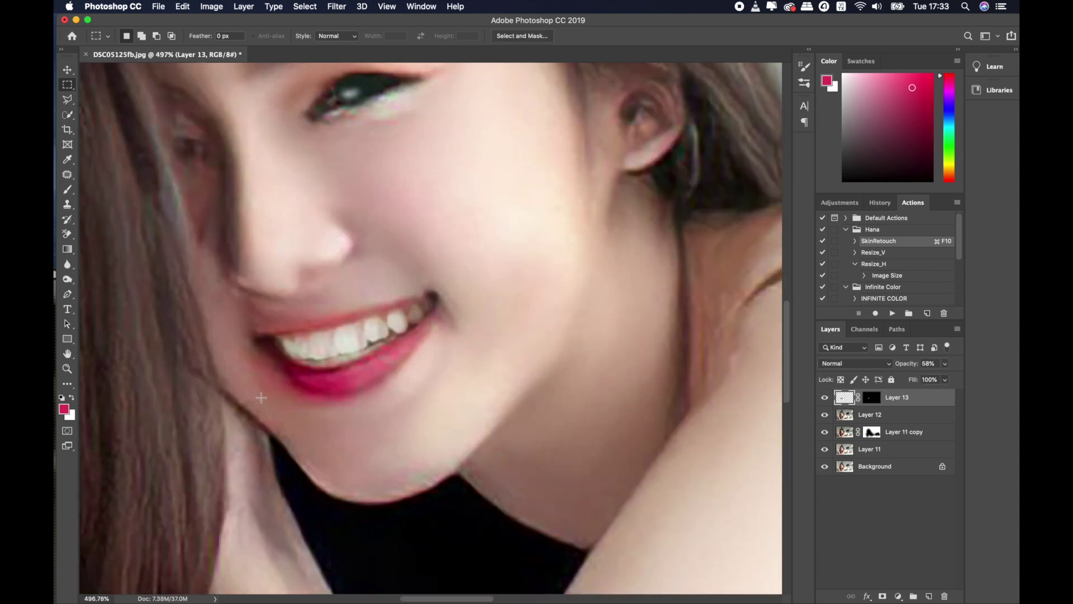
key("super+0")
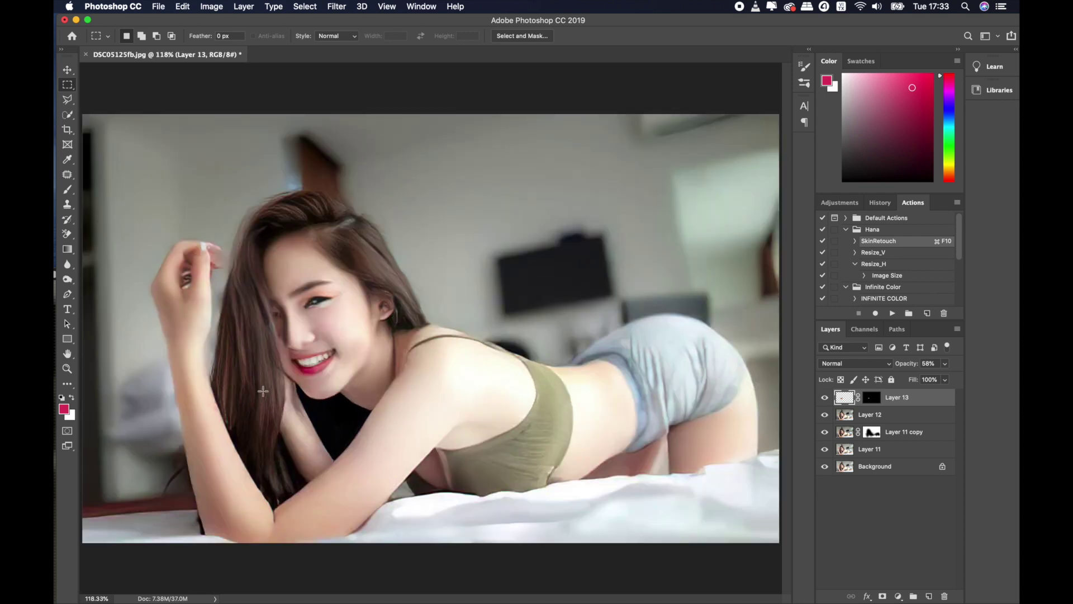
scroll(259, 384, "up", 2)
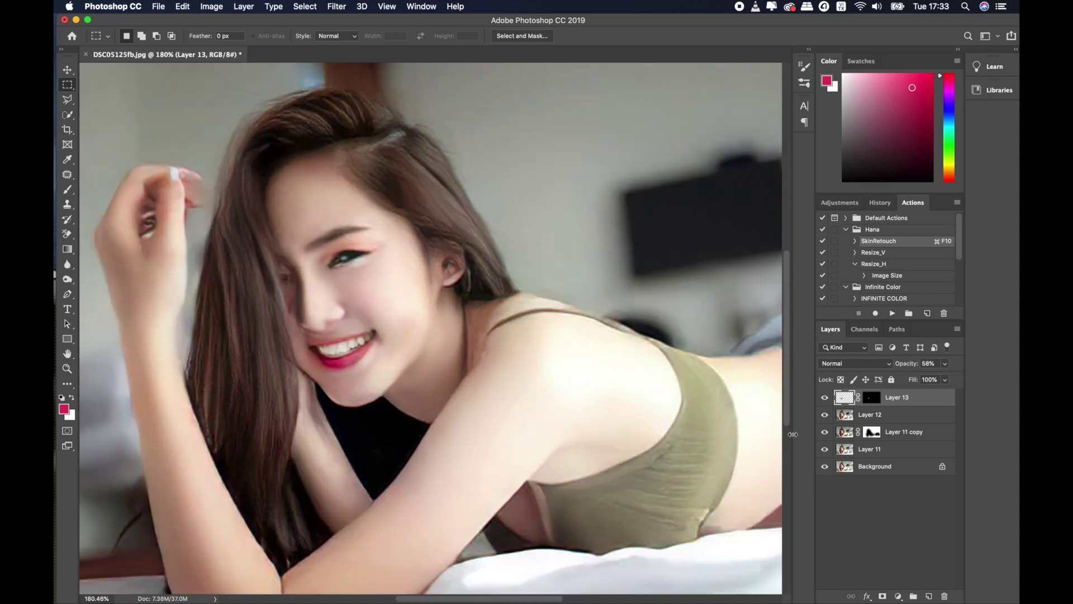
left_click(824, 398)
scroll(373, 253, "up", 2)
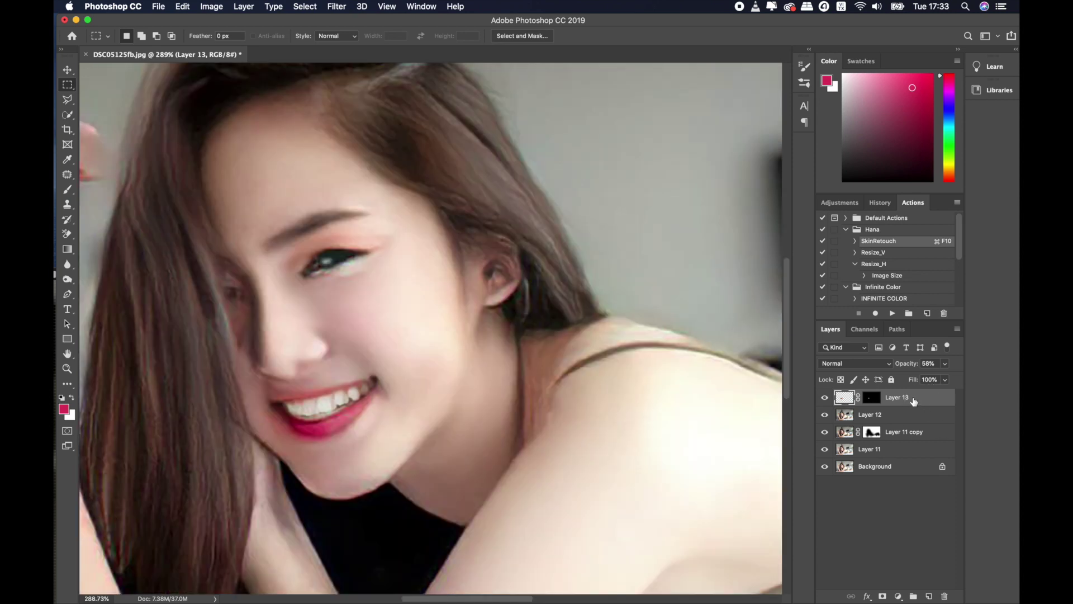
key("ctrl+z")
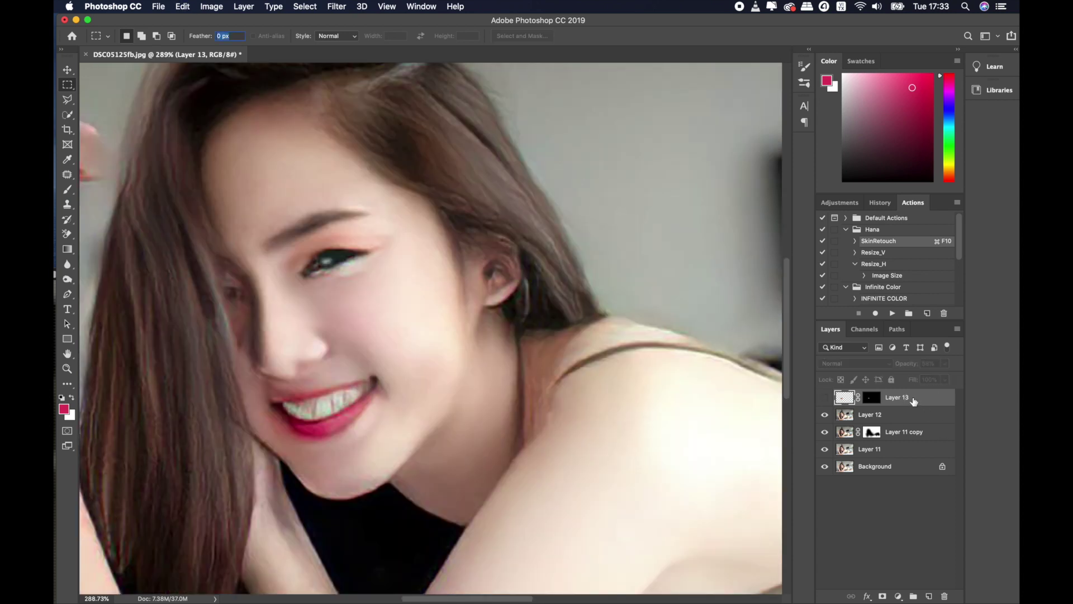
left_click(825, 398)
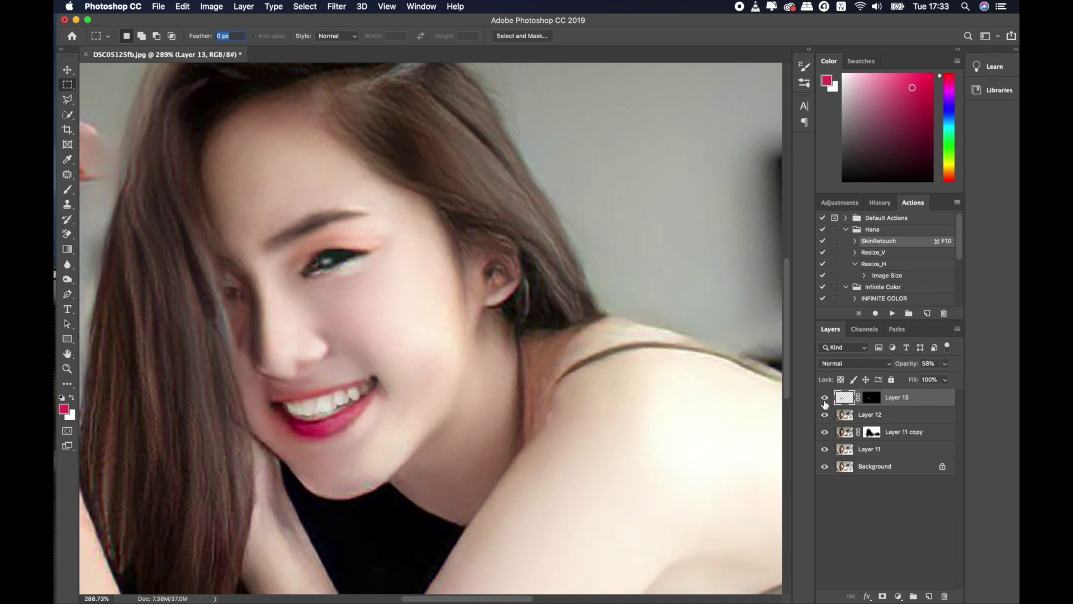
Step: Flatten the retouch into one image and duplicate it as Layer 1
key("ctrl+shift+e")
key("ctrl+j")
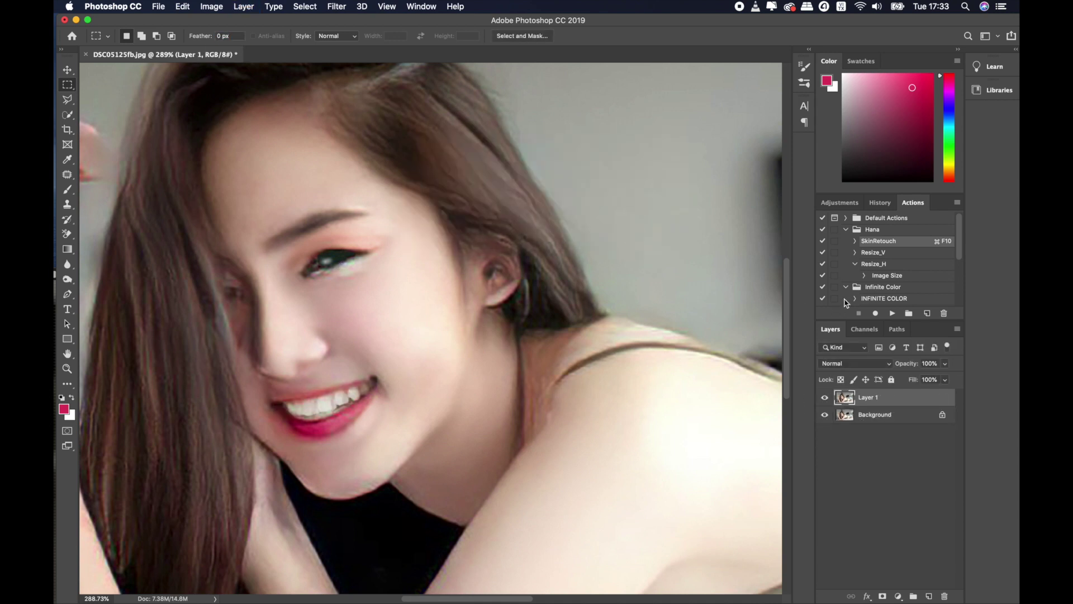
key("ctrl+z")
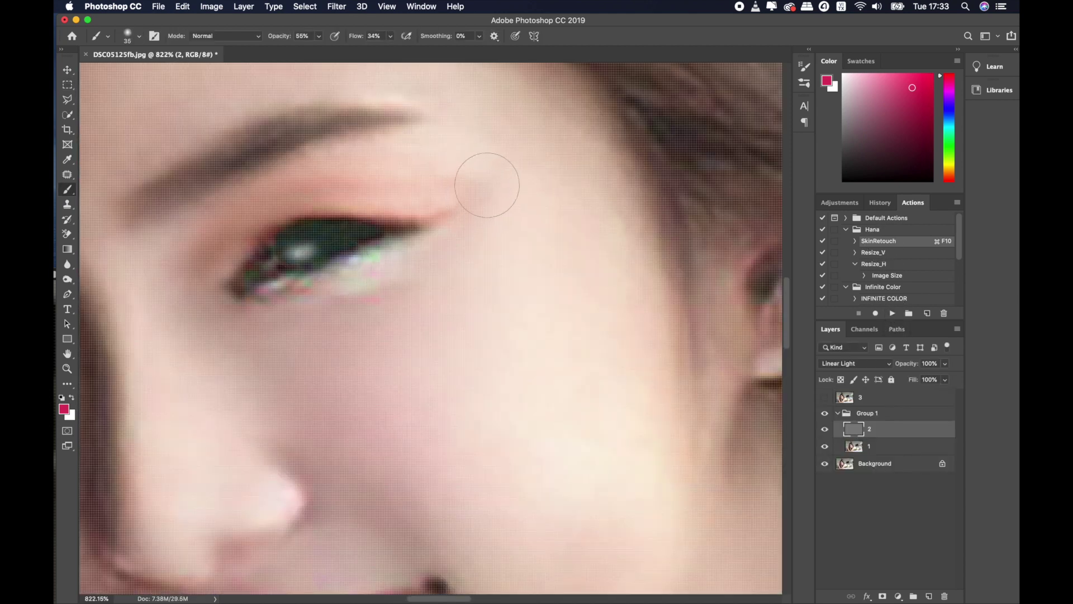
Step: Undo a test eyelid stroke and switch to a larger Mixer Brush
left_click_drag(487, 185, 360, 162)
key("ctrl+z")
right_click(69, 193)
left_click(128, 226)
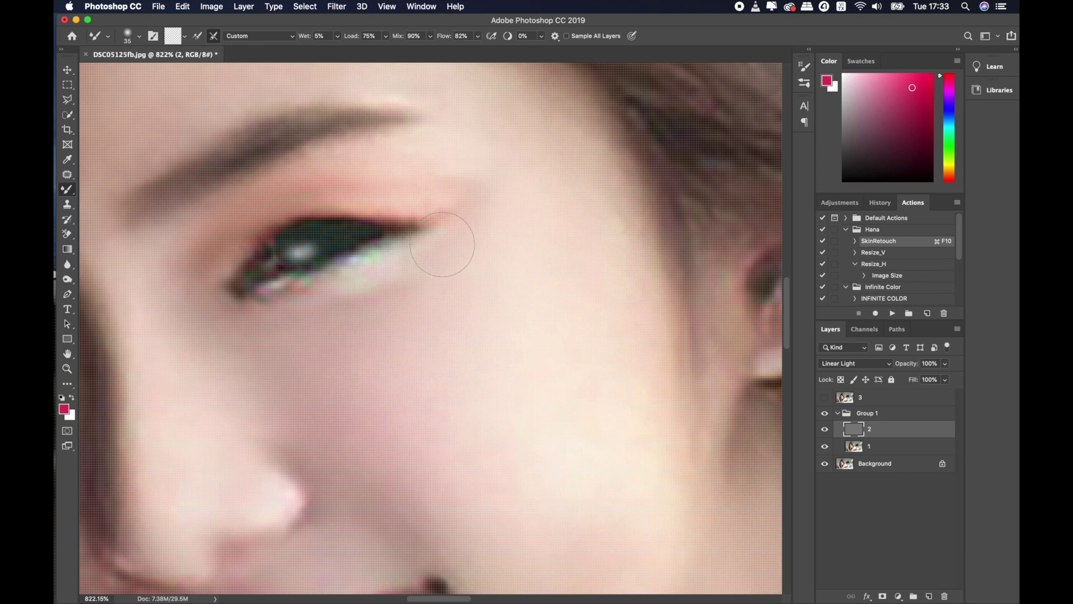
key("bracketright")
Step: Blend the skin around the eye and cheek, then merge down and delete hidden layer 3
scroll(433, 232, "down", 3)
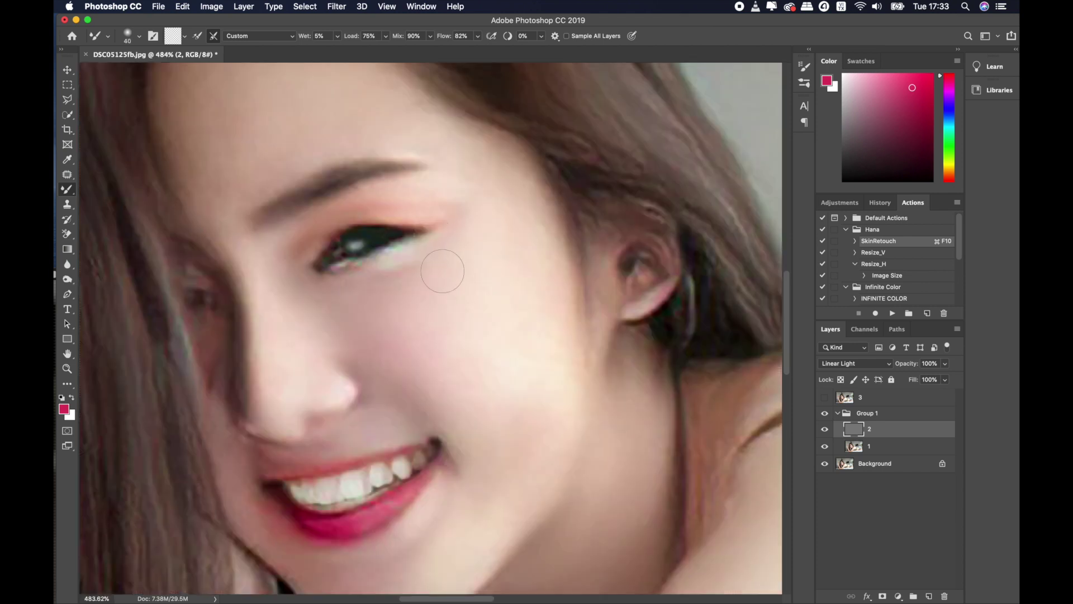
scroll(425, 368, "down", 3)
key("bracketright")
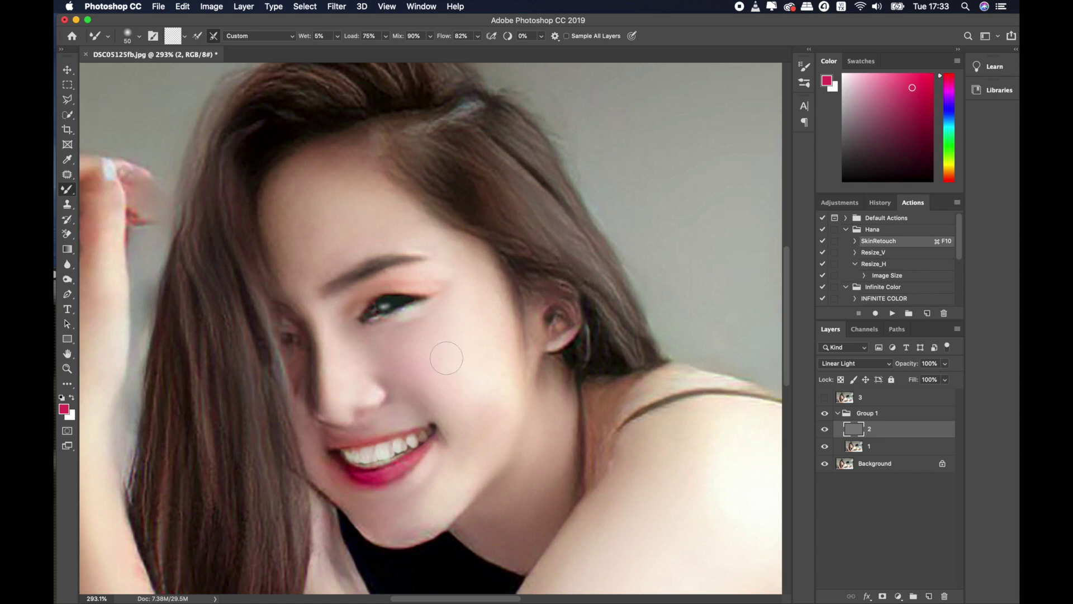
scroll(445, 357, "down", 5)
key("super+shift+e")
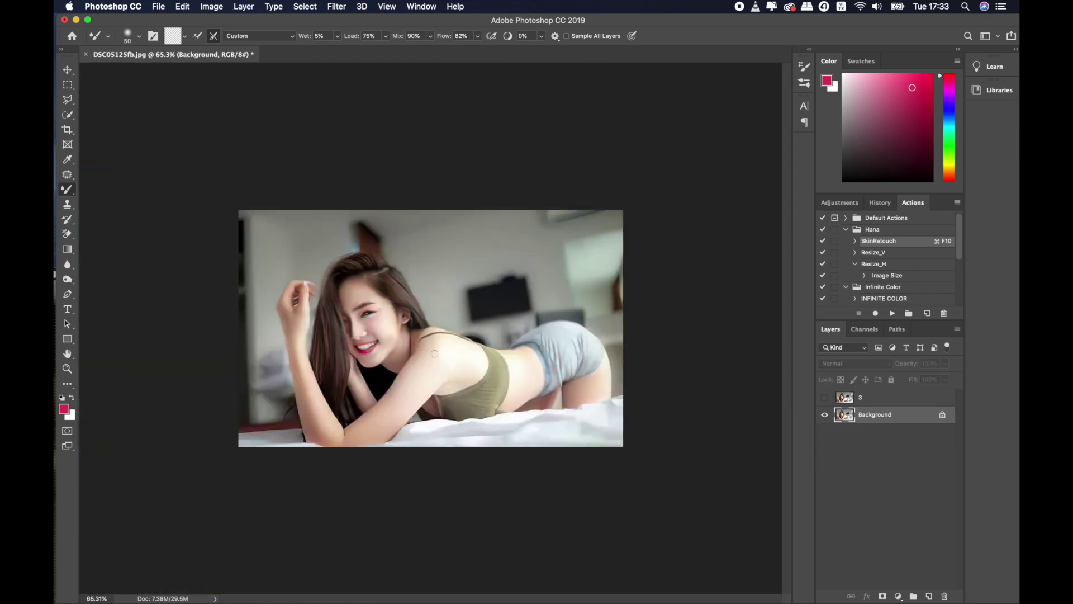
key("super+shift+alt+f")
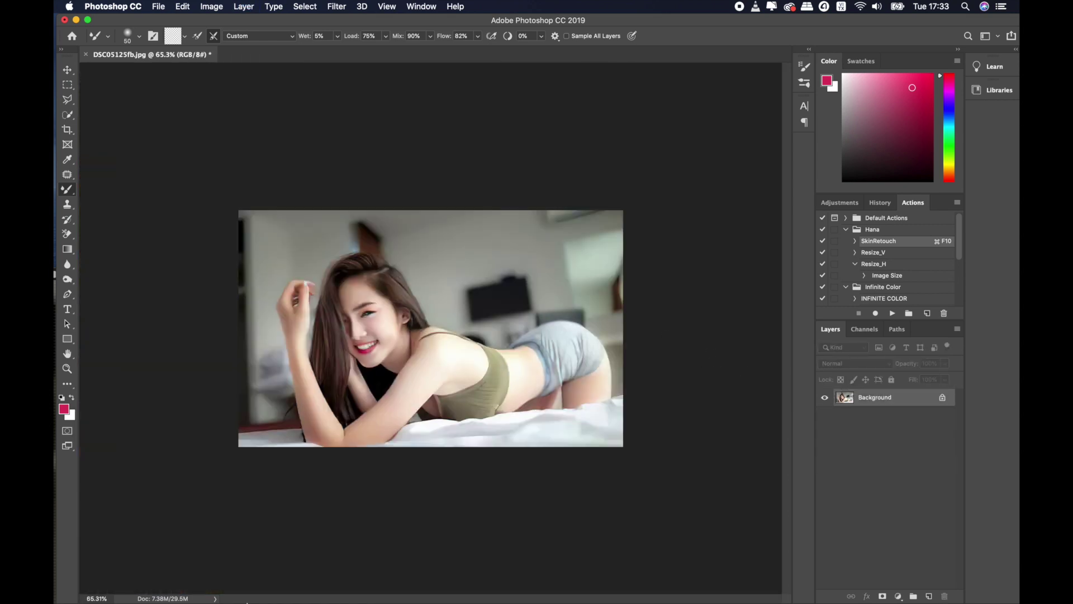
Step: Load google.com in Chrome and search for eyeliner
mouse_move(268, 602)
left_click(263, 564)
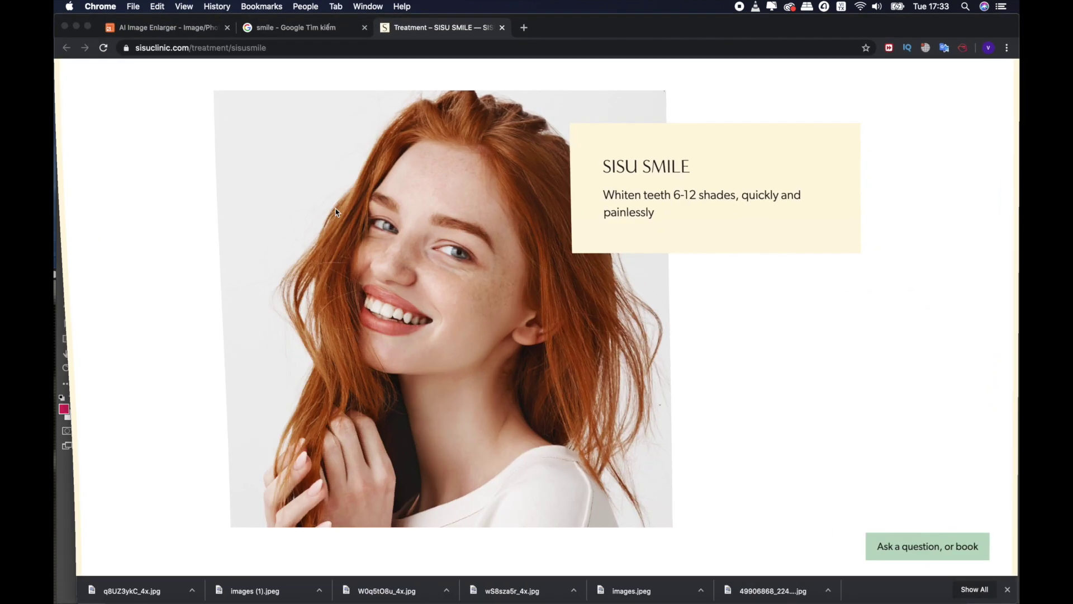
left_click(326, 50)
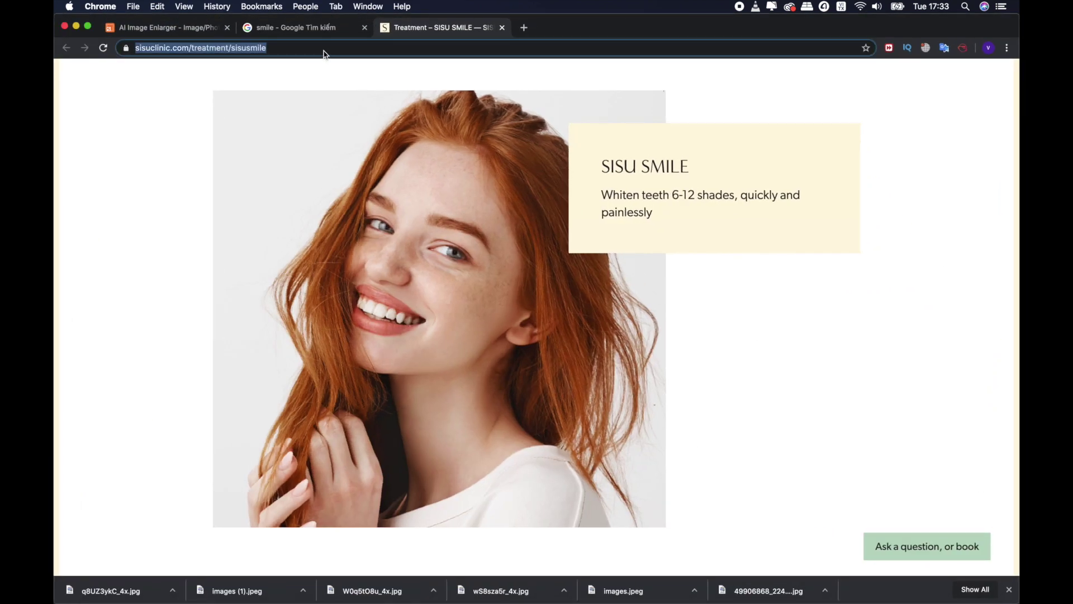
type("google.com")
key("Return")
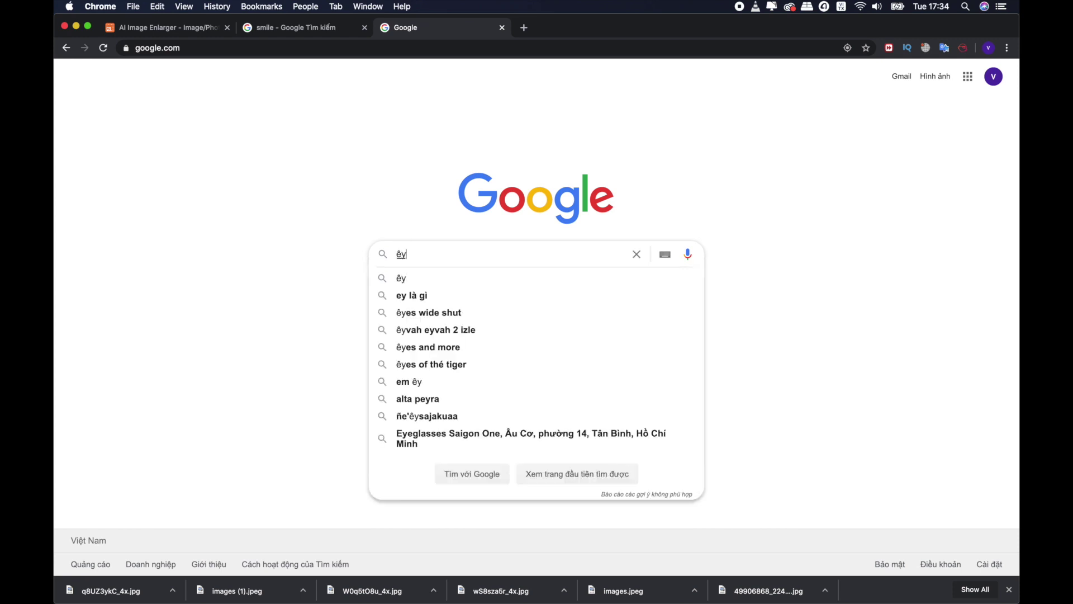
type("e")
type("l")
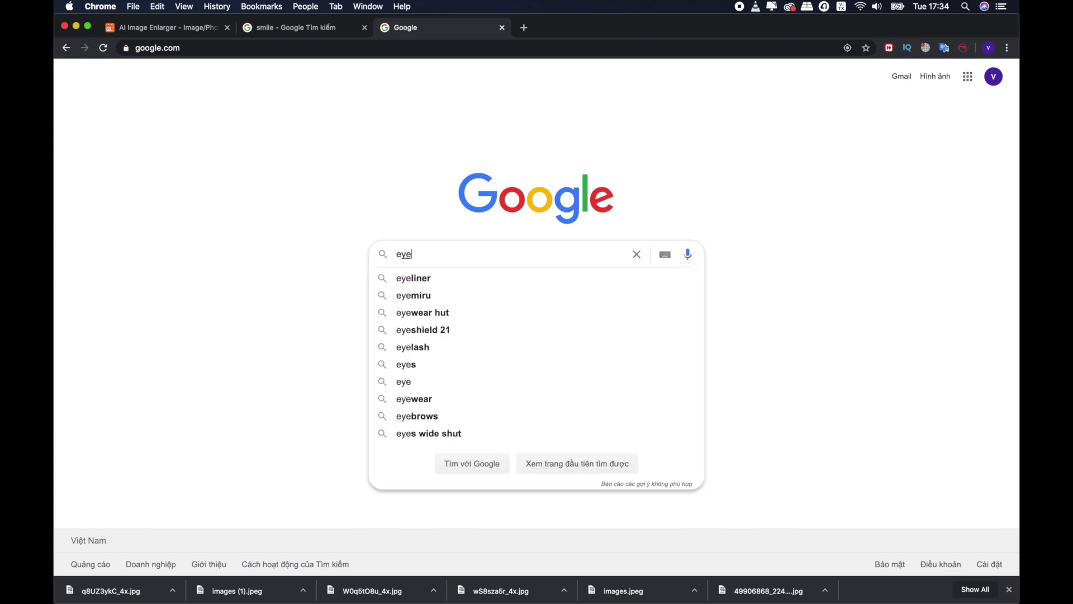
type("iner")
key("Return")
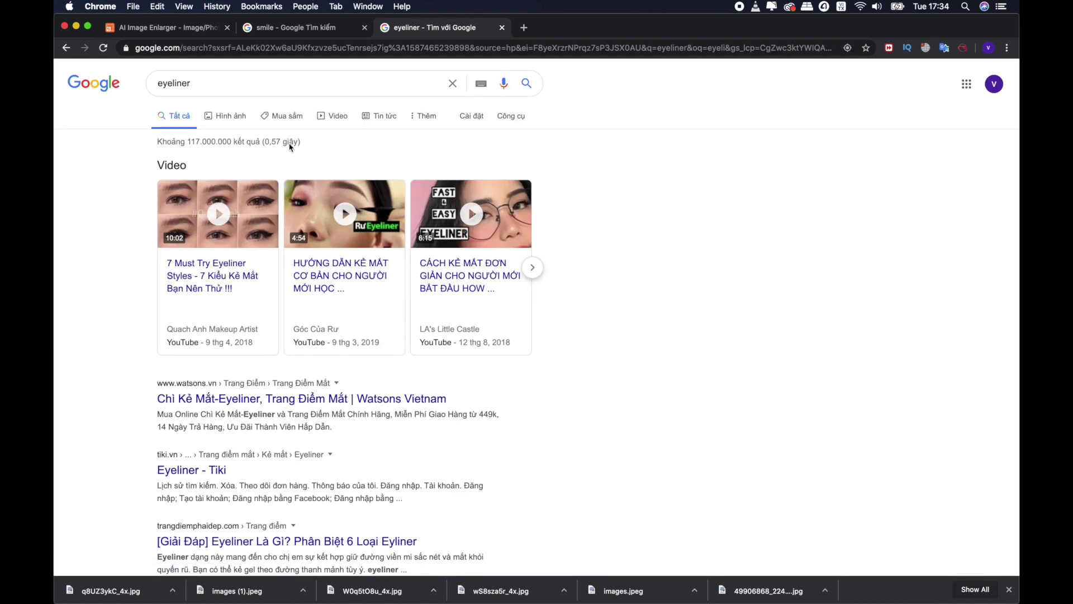
Step: Change the search query to 'eye mascara' and run it
left_click(233, 91)
key("BackSpace")
key("BackSpace")
key("BackSpace")
key("BackSpace")
key("BackSpace")
type("mass")
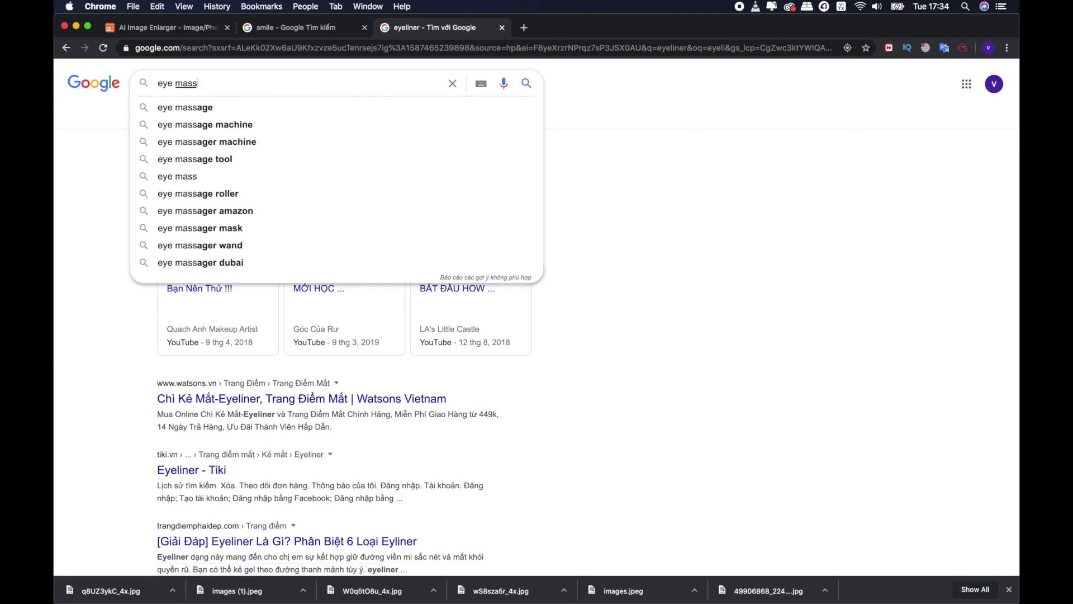
type("d")
key("BackSpace")
key("BackSpace")
type("ca")
key("Down")
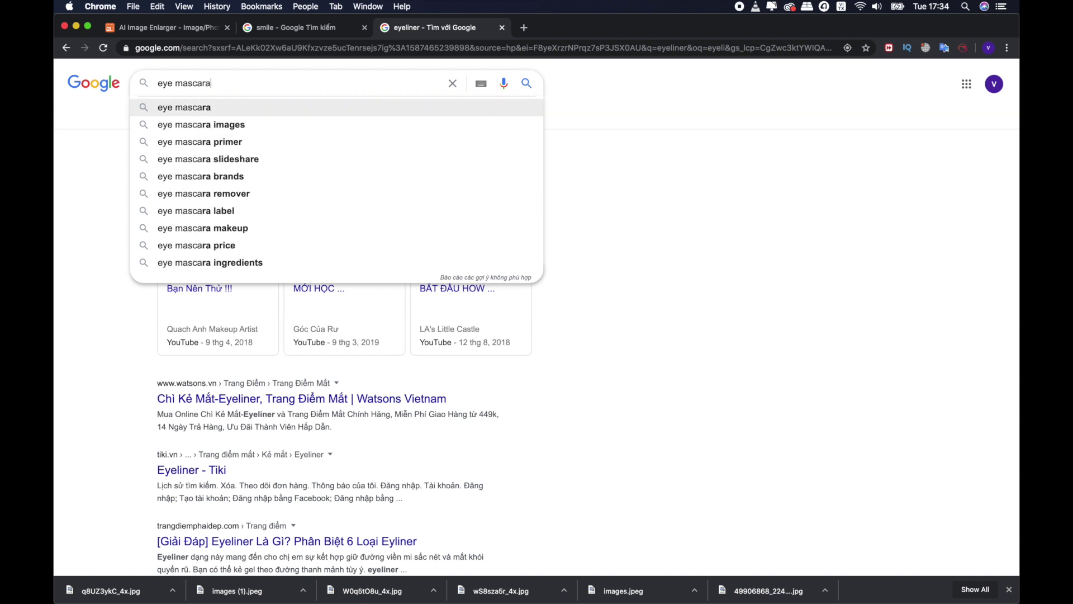
key("Return")
Step: Extend the query to 'eye mascara stock' and search again
left_click(242, 85)
type("sto")
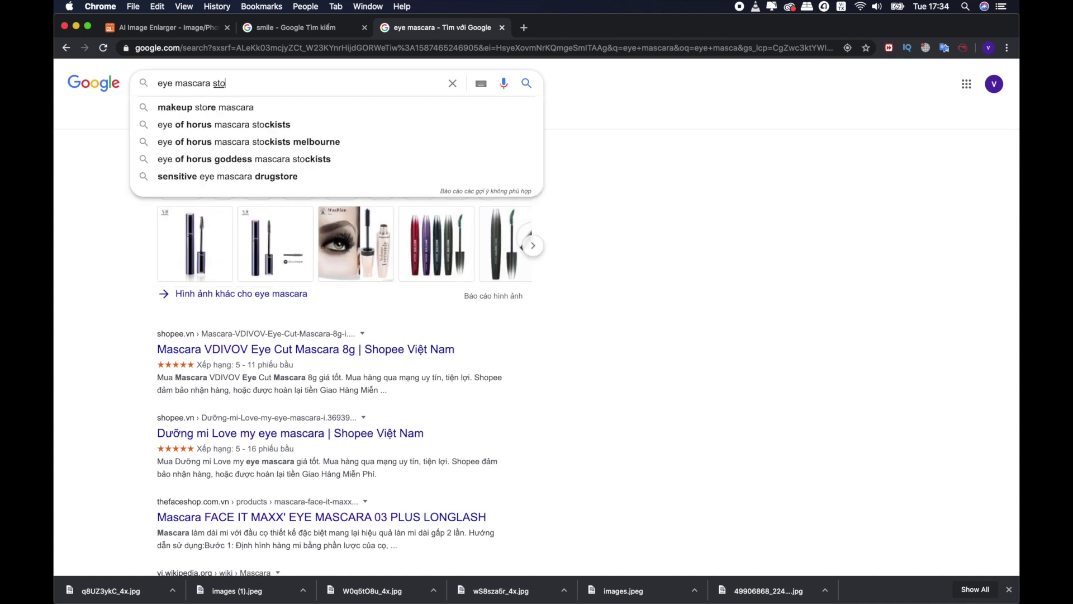
type("ck")
key("Return")
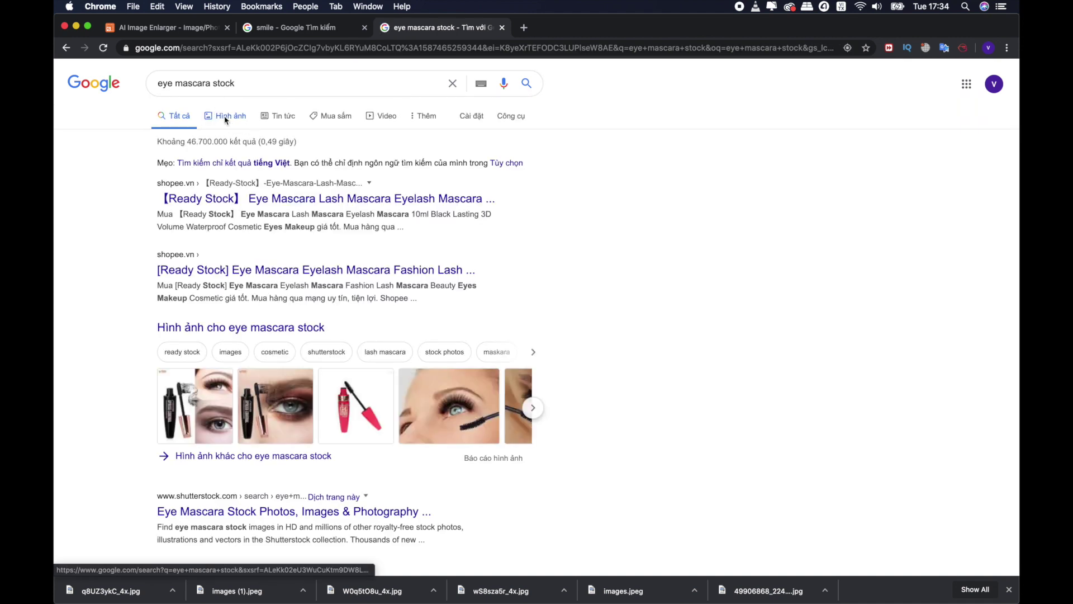
Step: Show Google Images results and narrow the query to 'eye mascara png'
left_click(226, 118)
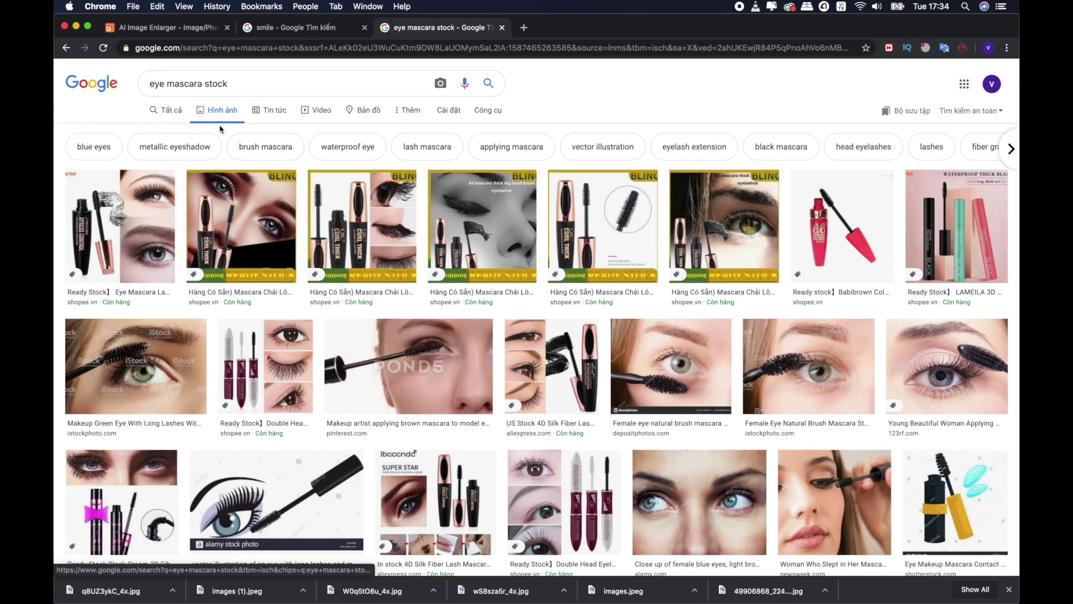
left_click(249, 91)
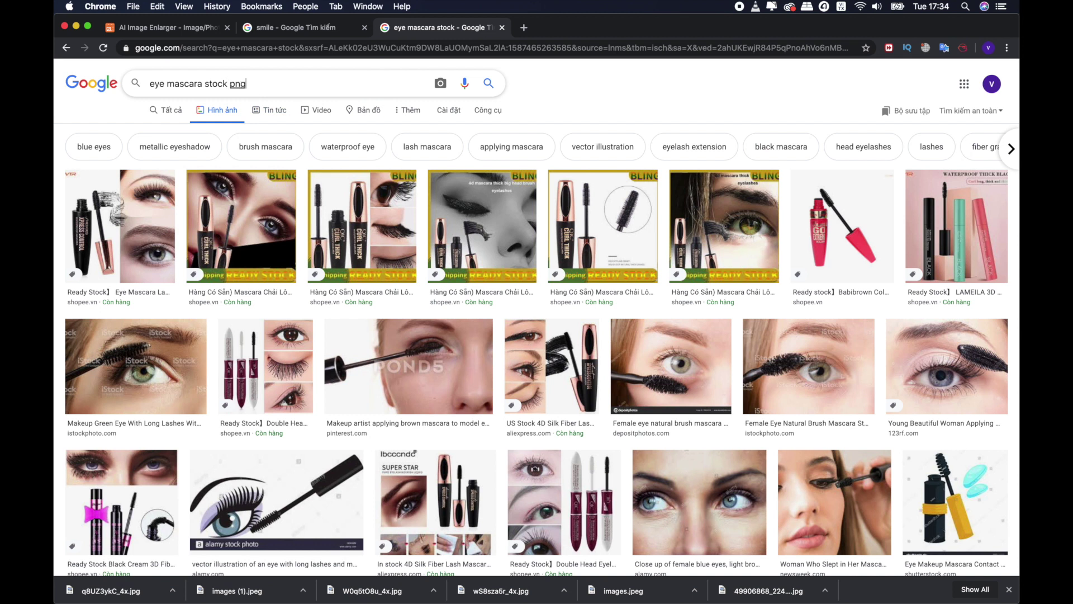
key("Return")
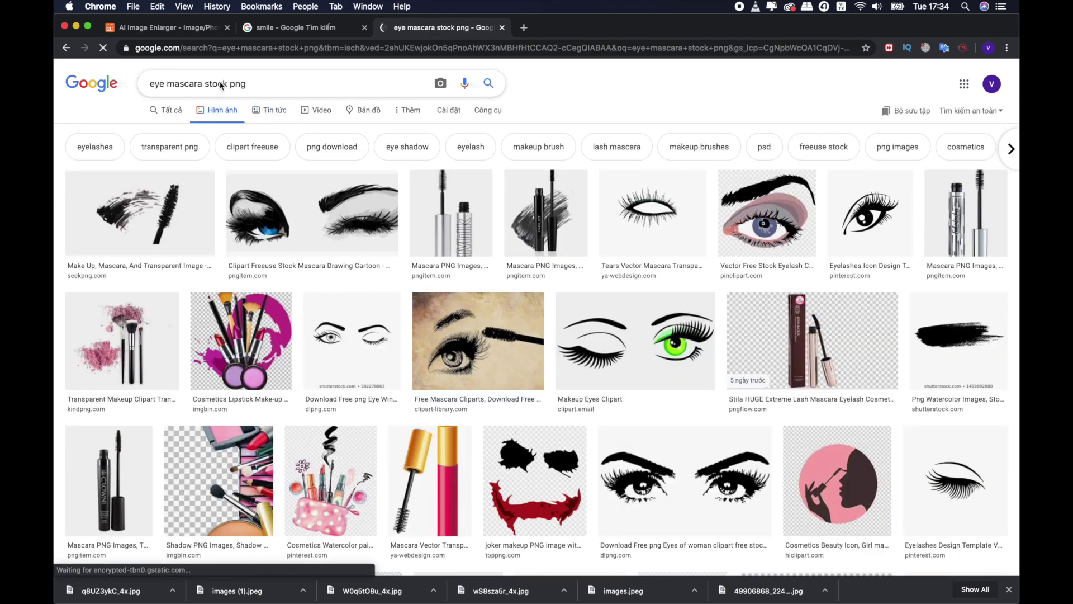
left_click(220, 84)
double_click(220, 84)
key("BackSpace")
key("Return")
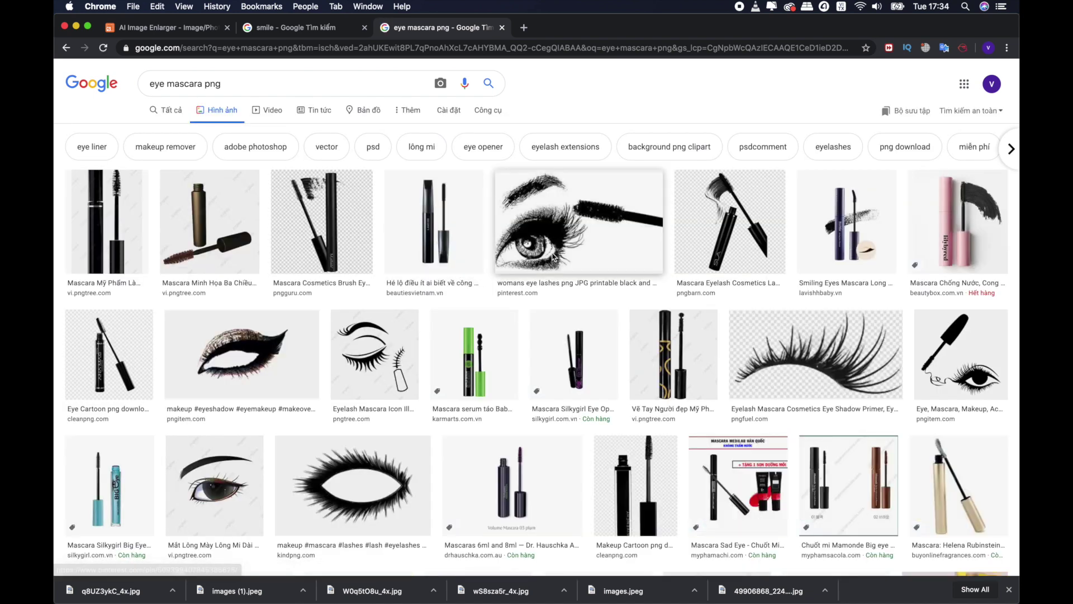
Step: Save the PNGFuel transparent eyelash clip-art as a PNG, then minimize Chrome
left_click(734, 359)
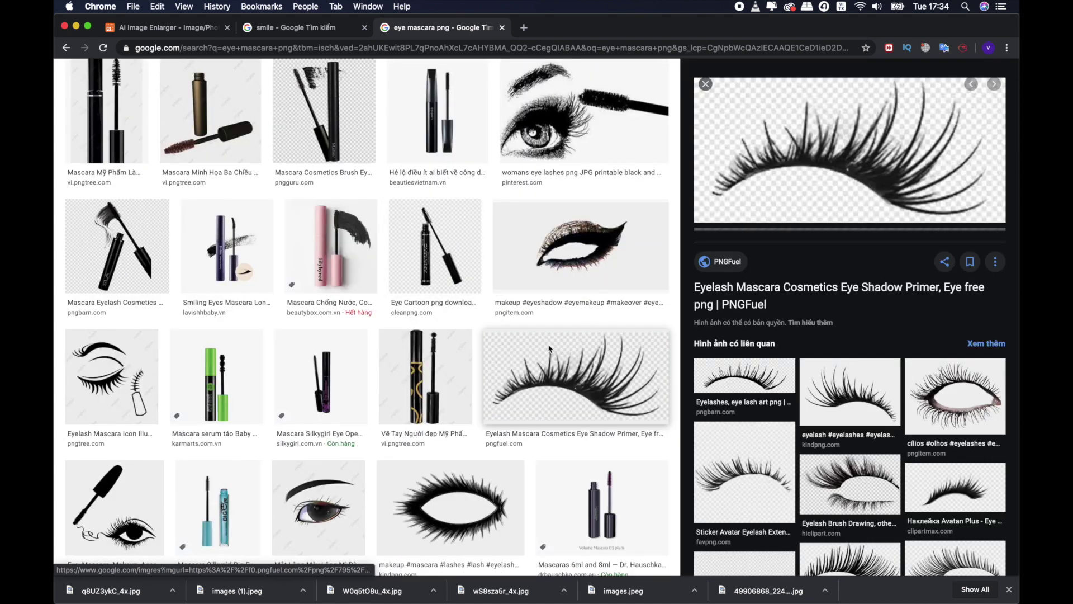
right_click(807, 172)
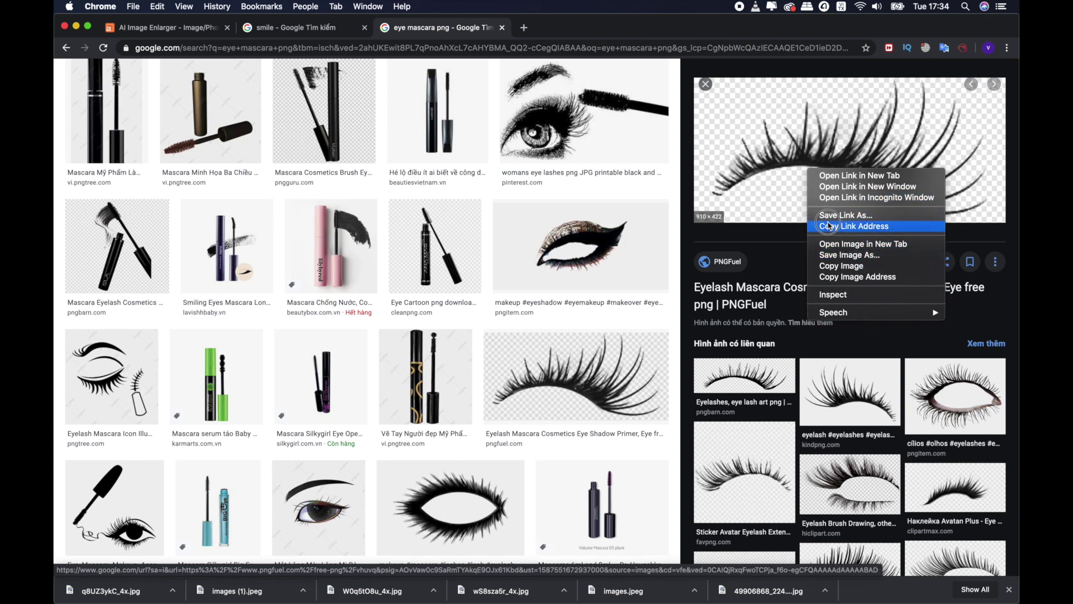
left_click(833, 255)
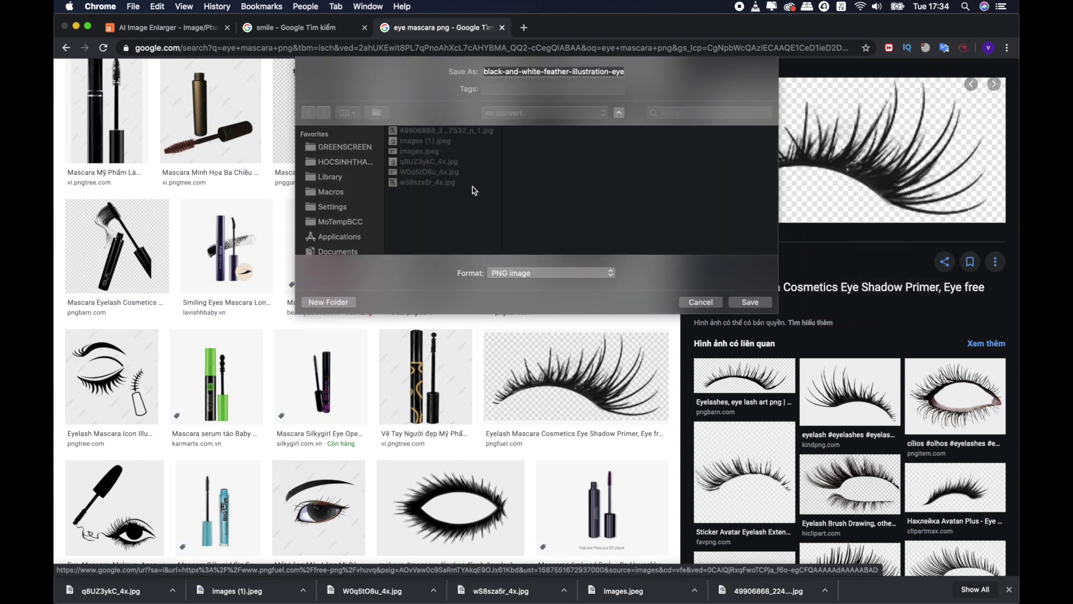
left_click(760, 306)
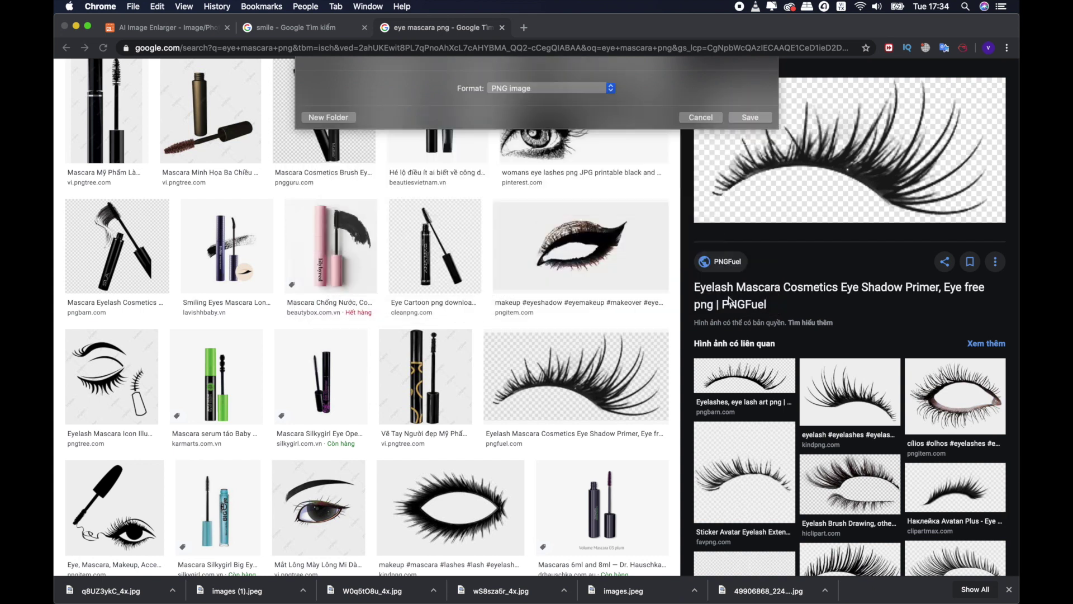
key("super+m")
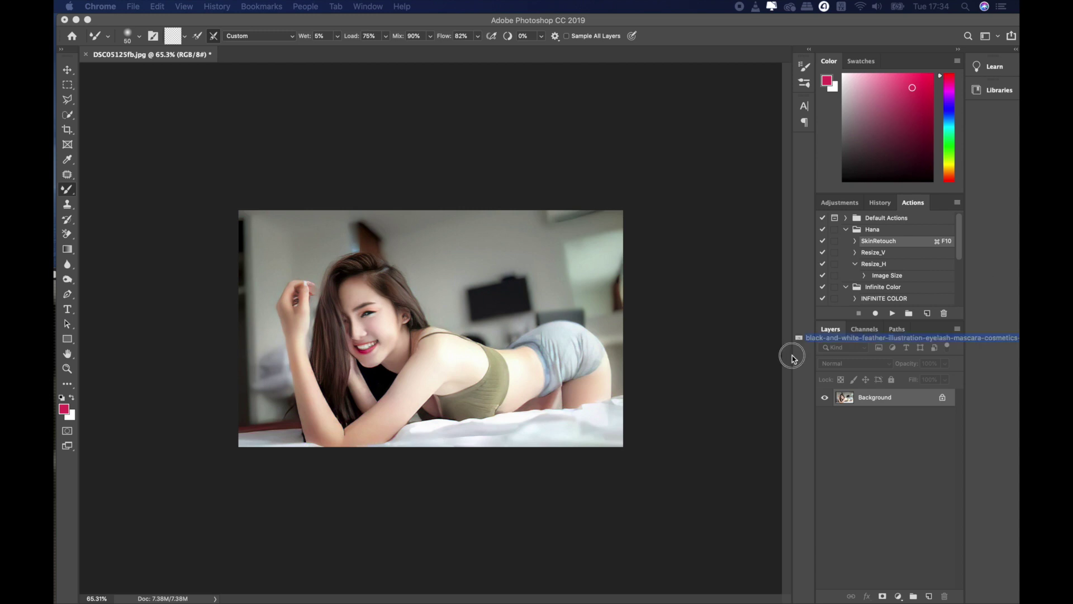
Step: Place the downloaded eyelash PNG onto the portrait as a new layer
left_click_drag(1003, 286, 385, 334)
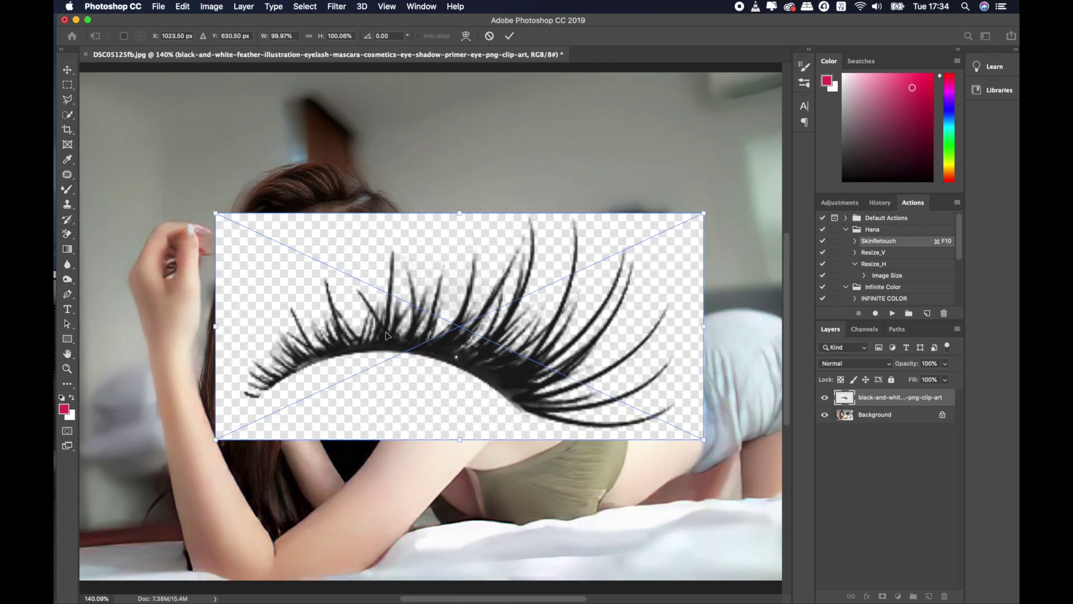
scroll(385, 334, "down", 2)
scroll(387, 334, "up", 2)
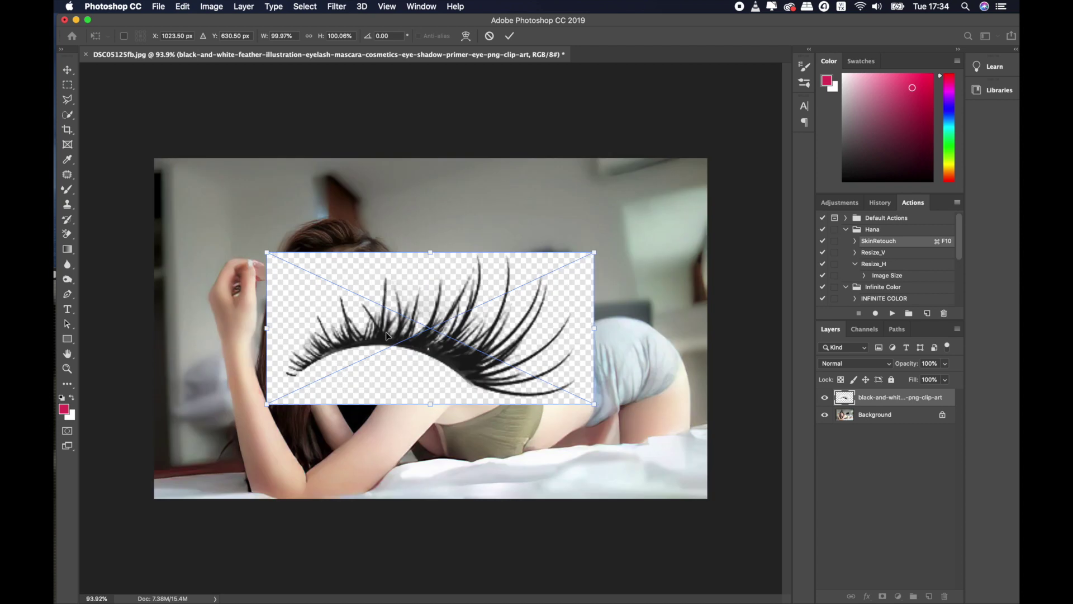
scroll(386, 334, "up", 2)
key("Return")
key("b")
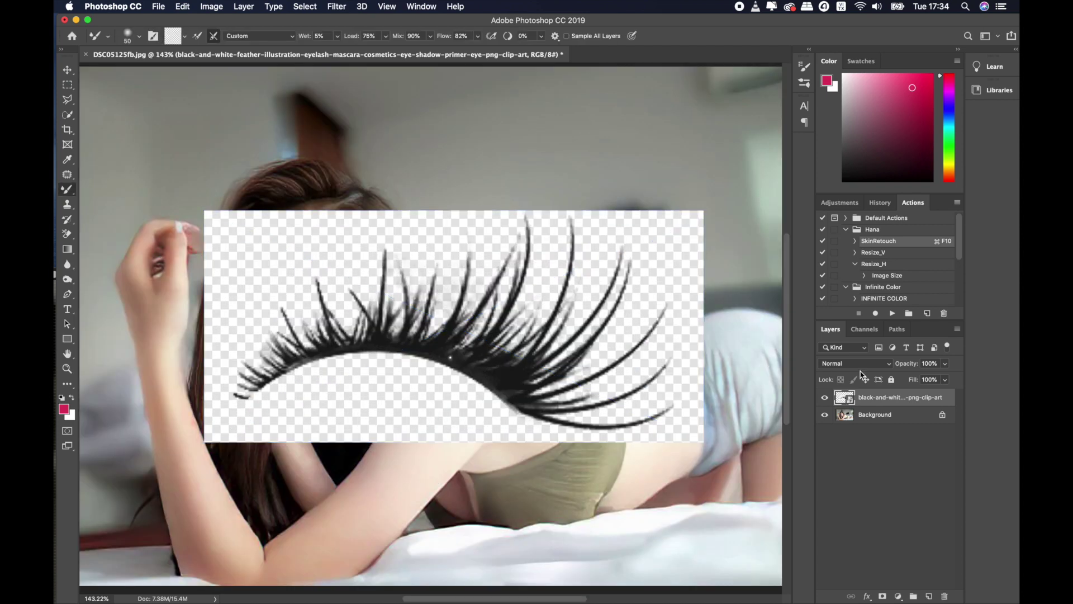
Step: Try Multiply blending on the eyelash layer, delete it, and return to Chrome
left_click(852, 363)
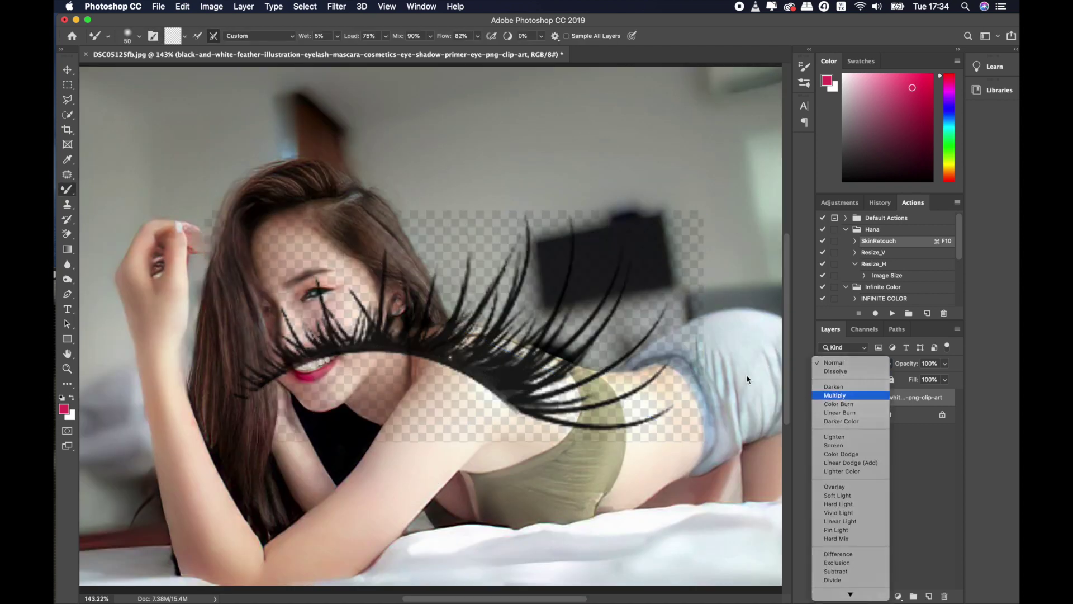
key("Return")
scroll(488, 317, "down", 2)
scroll(489, 317, "down", 2)
key("t")
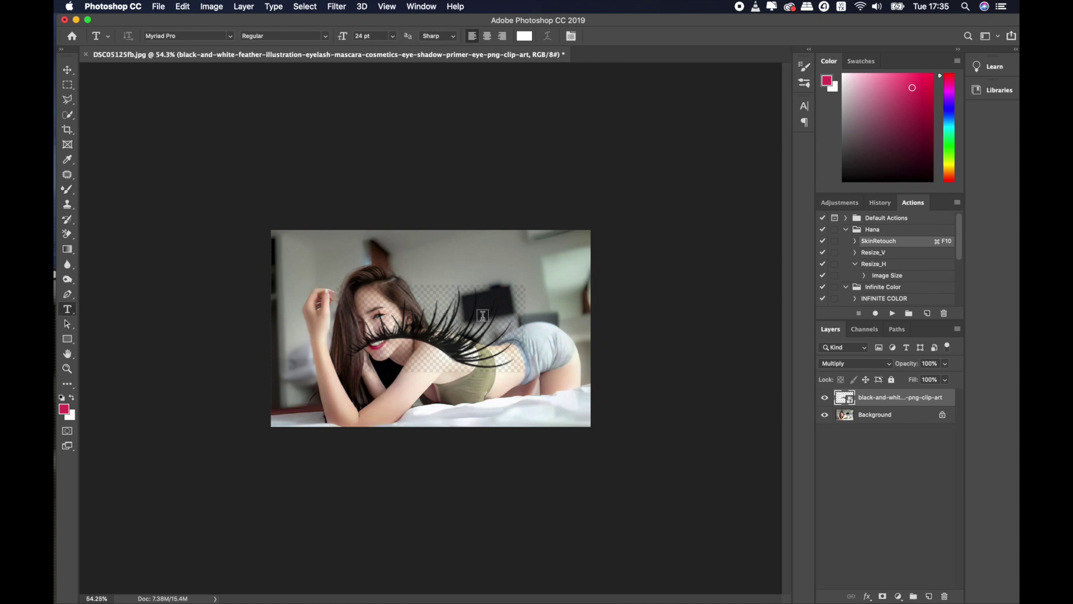
key("BackSpace")
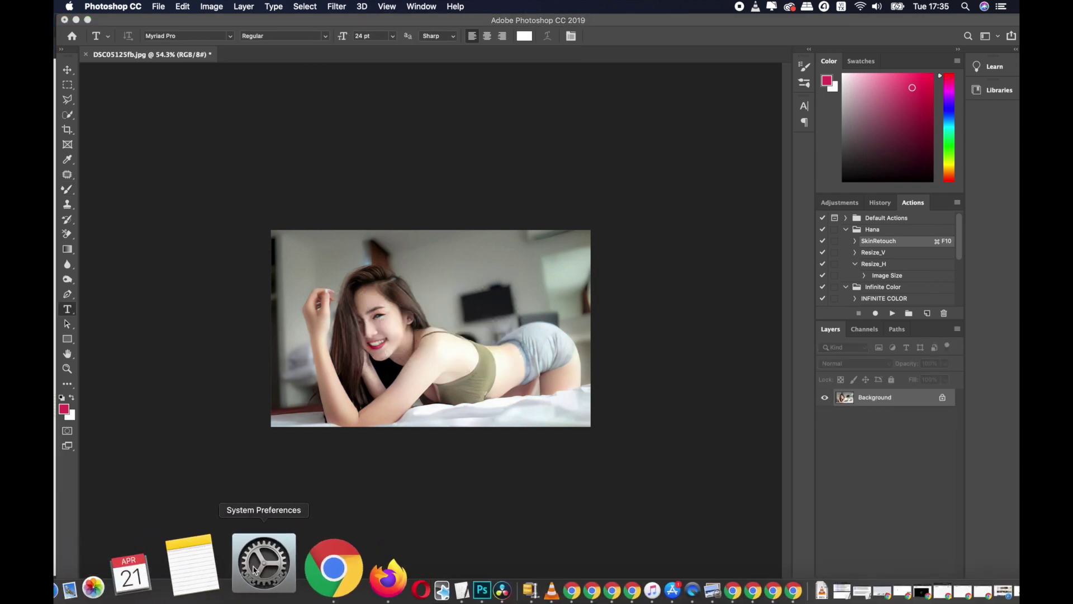
left_click(288, 564)
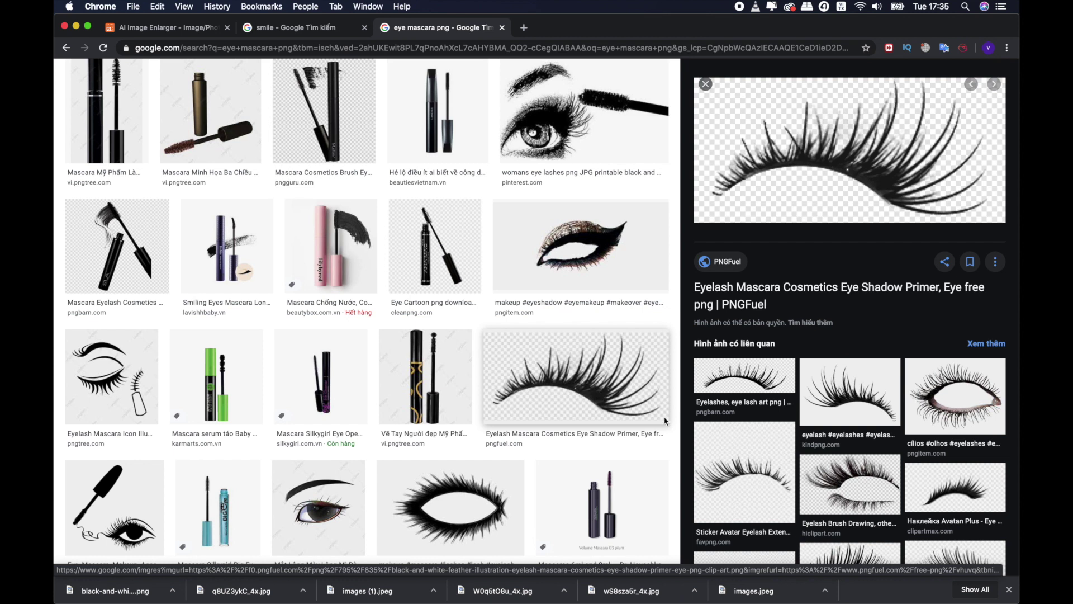
Step: Preview related eyelash images, including the Sticker Avatar Eyelash Extensions one
left_click(741, 470)
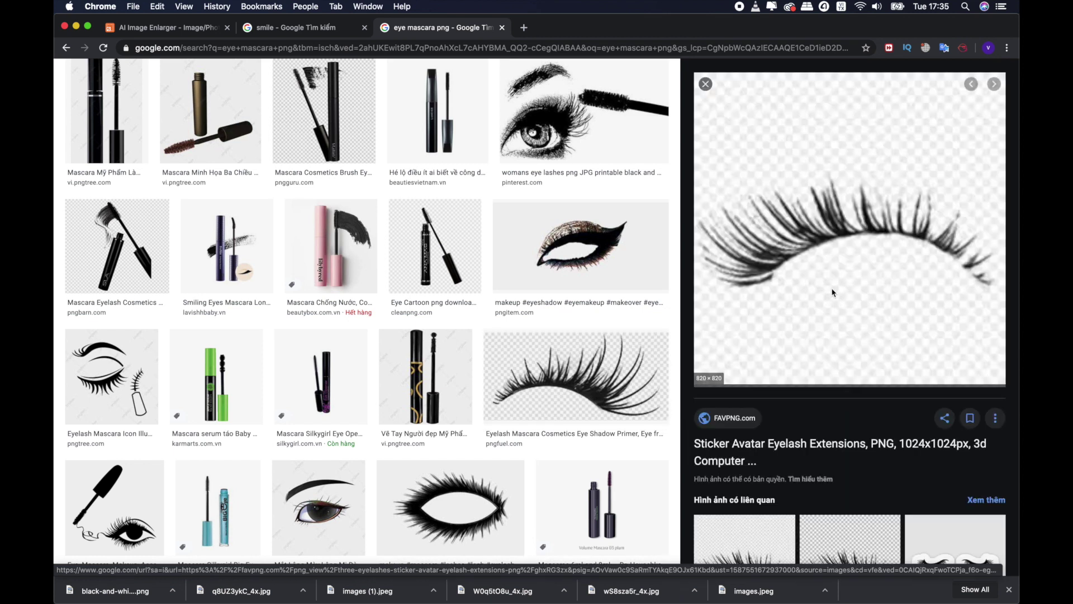
scroll(838, 391, "down", 2)
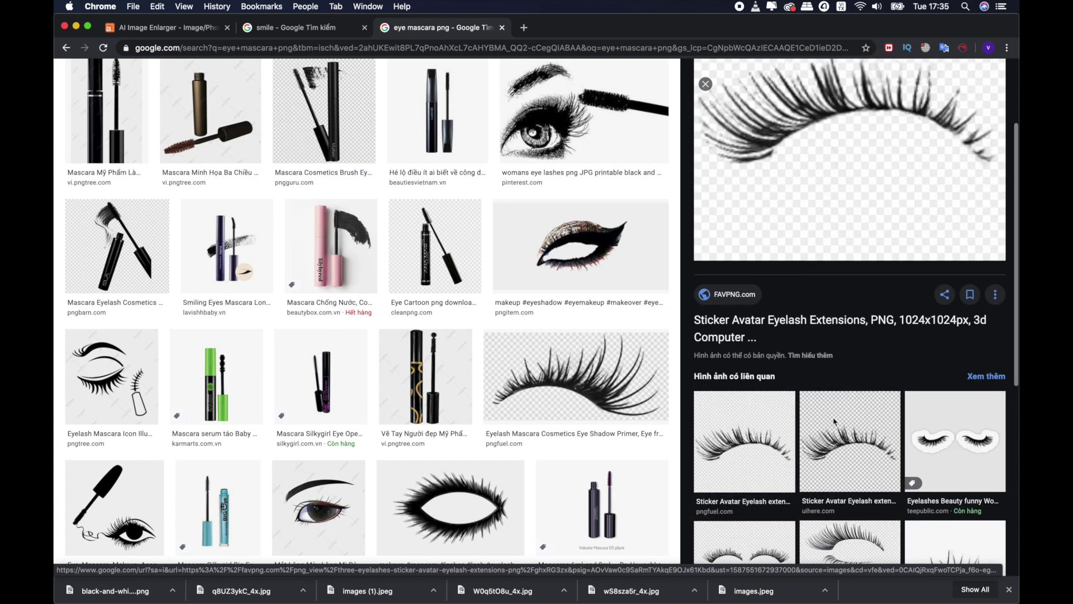
left_click(848, 440)
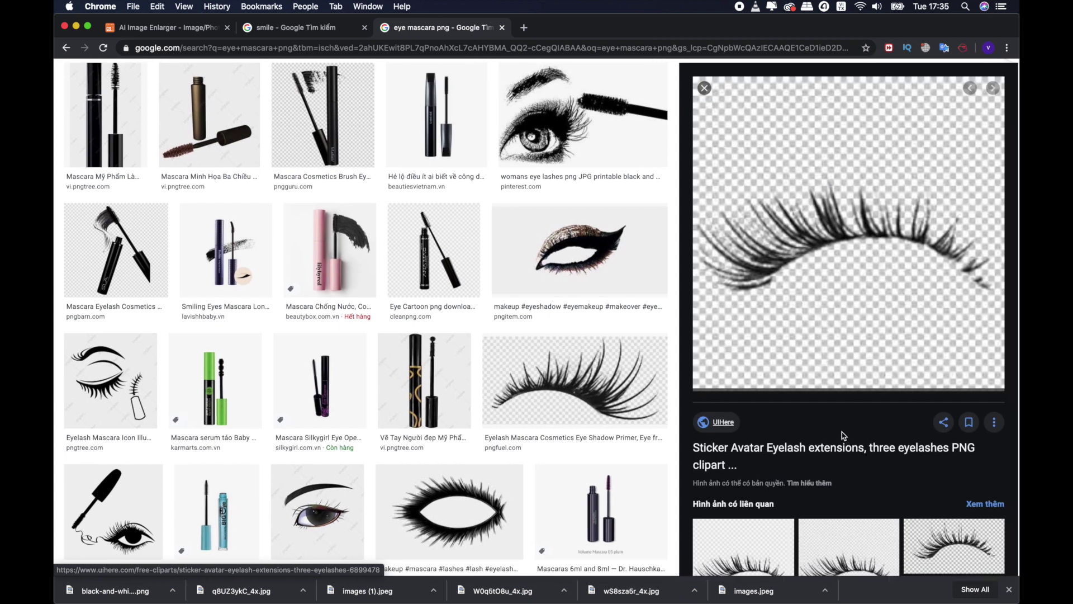
scroll(662, 386, "down", 5)
scroll(805, 474, "down", 5)
scroll(805, 474, "down", 2)
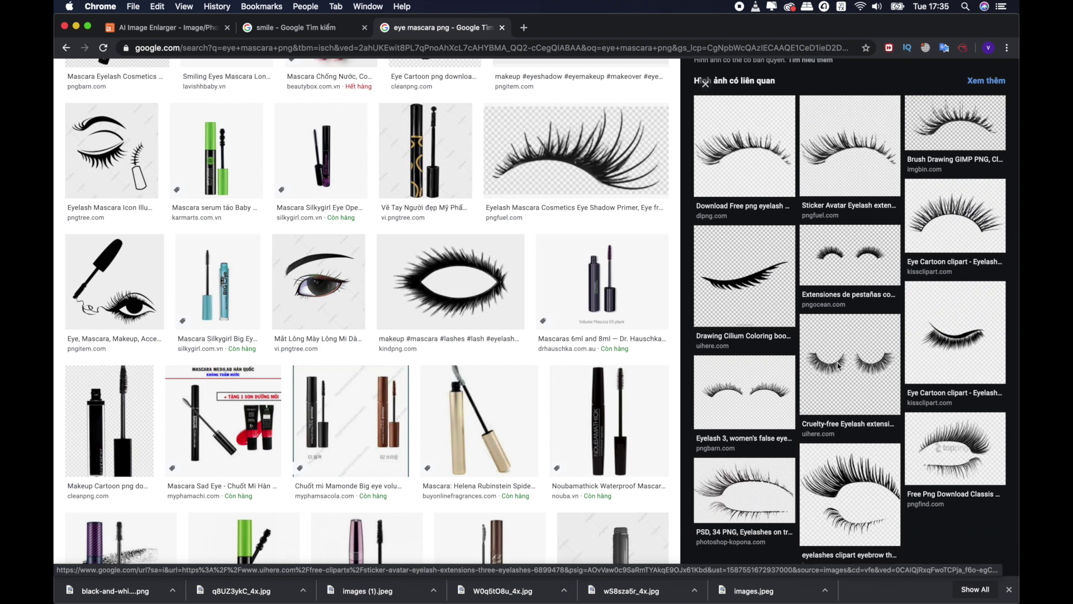
Step: Save the PNGBarn 'Eyelash 3, women's false eyelashes' PNG and minimize Chrome
left_click(762, 389)
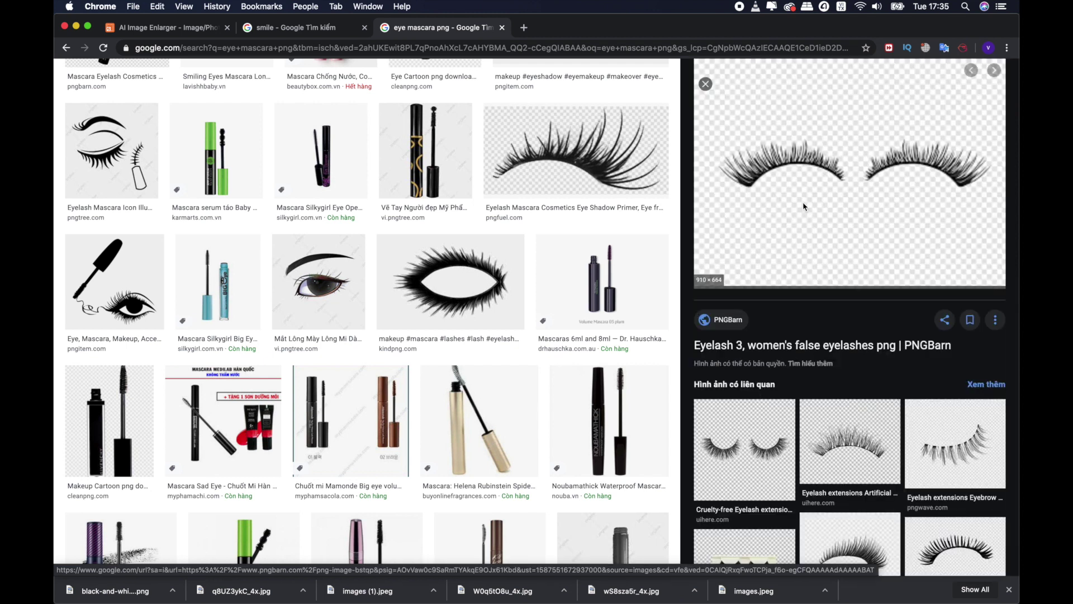
right_click(802, 180)
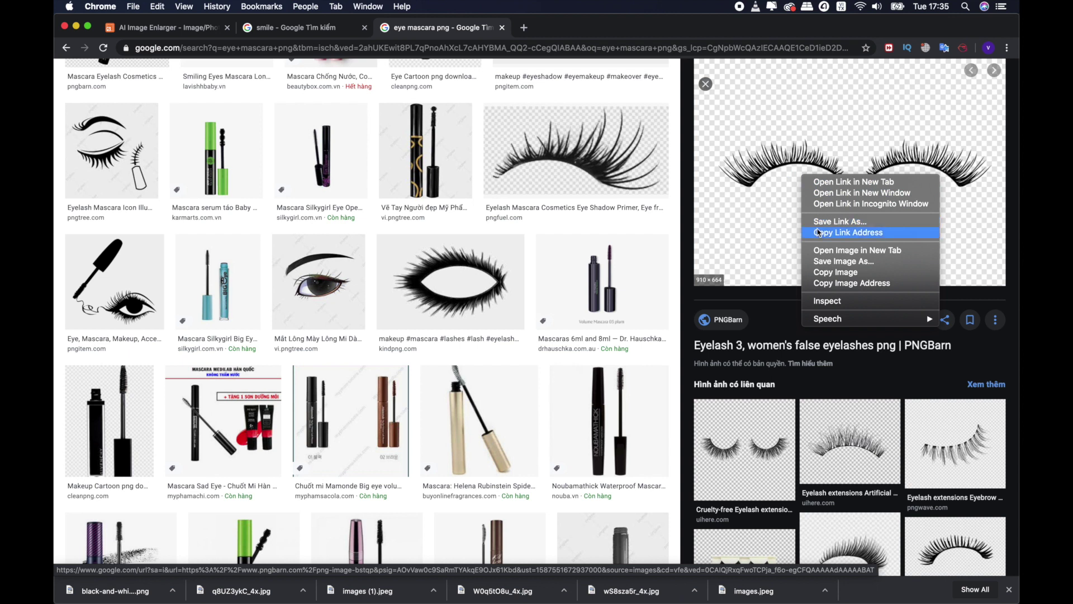
left_click(832, 261)
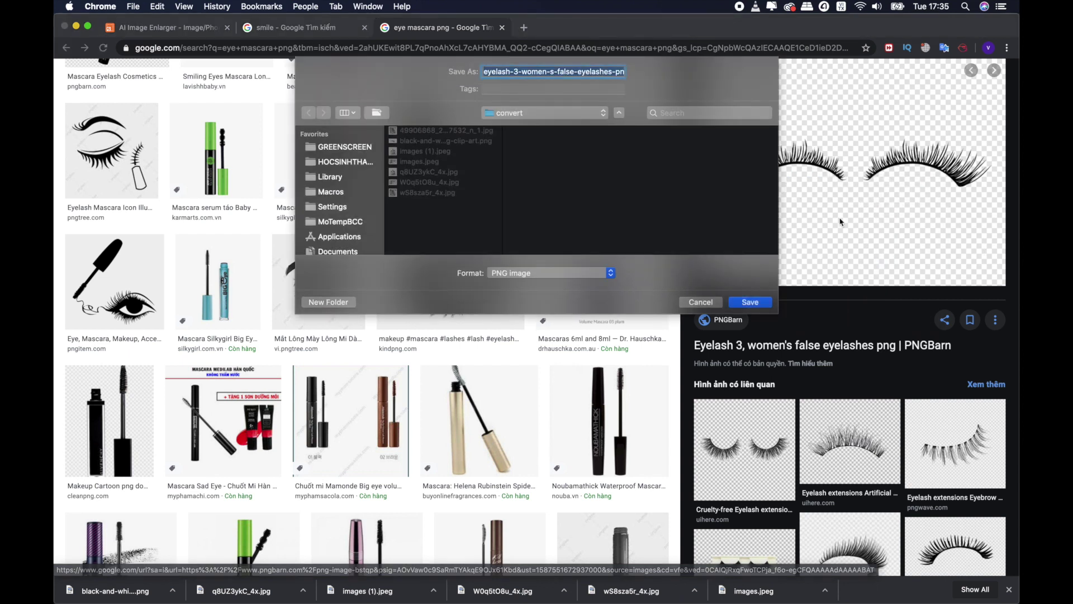
key("Return")
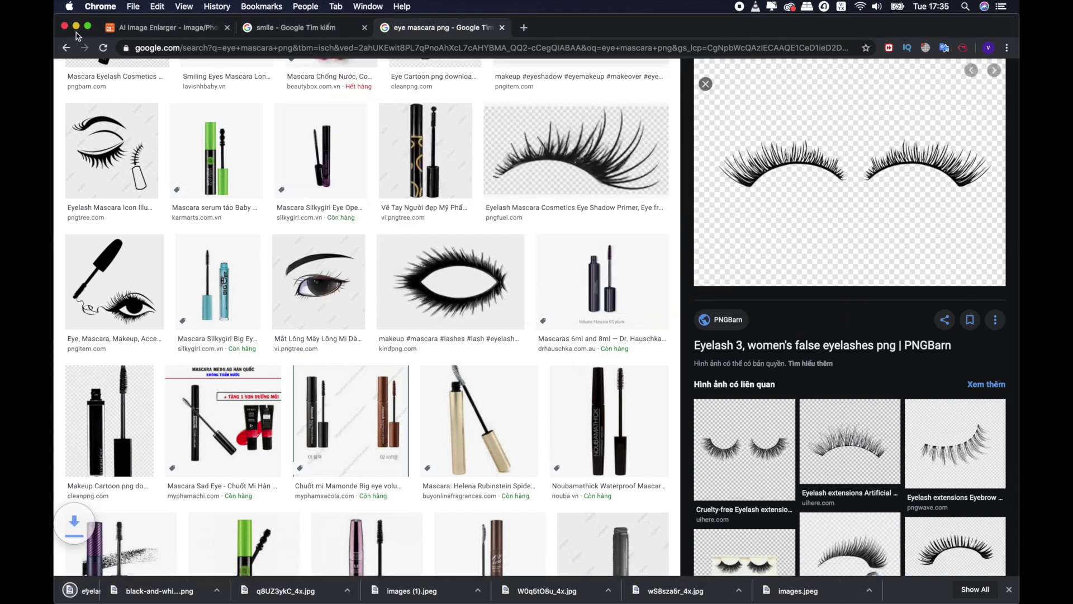
key("super+m")
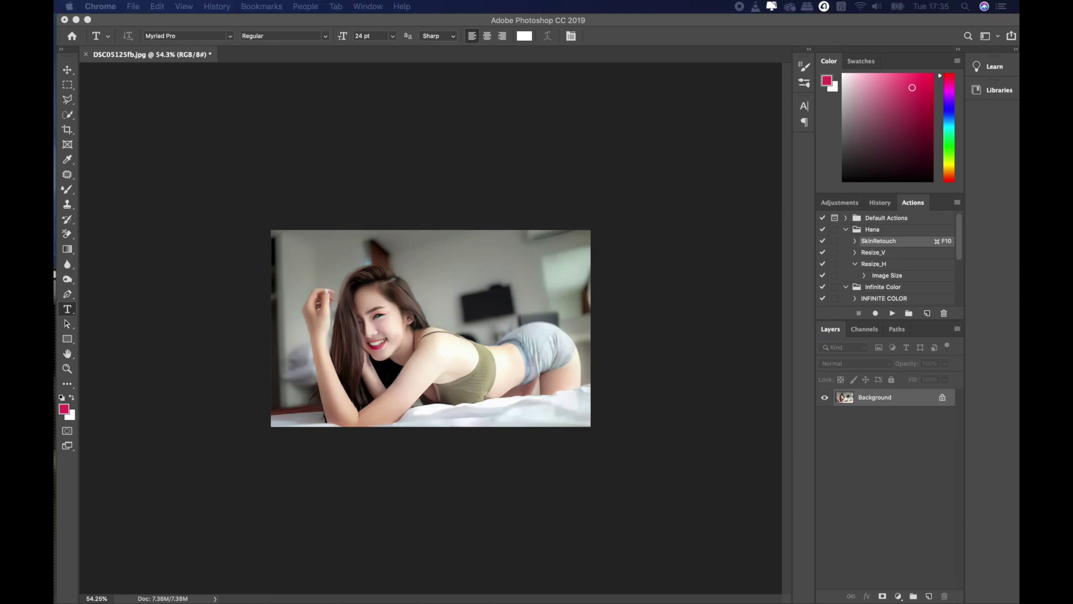
Step: Place the false-eyelashes PNG on the portrait and set its blend mode to Darken
left_click_drag(992, 210, 487, 282)
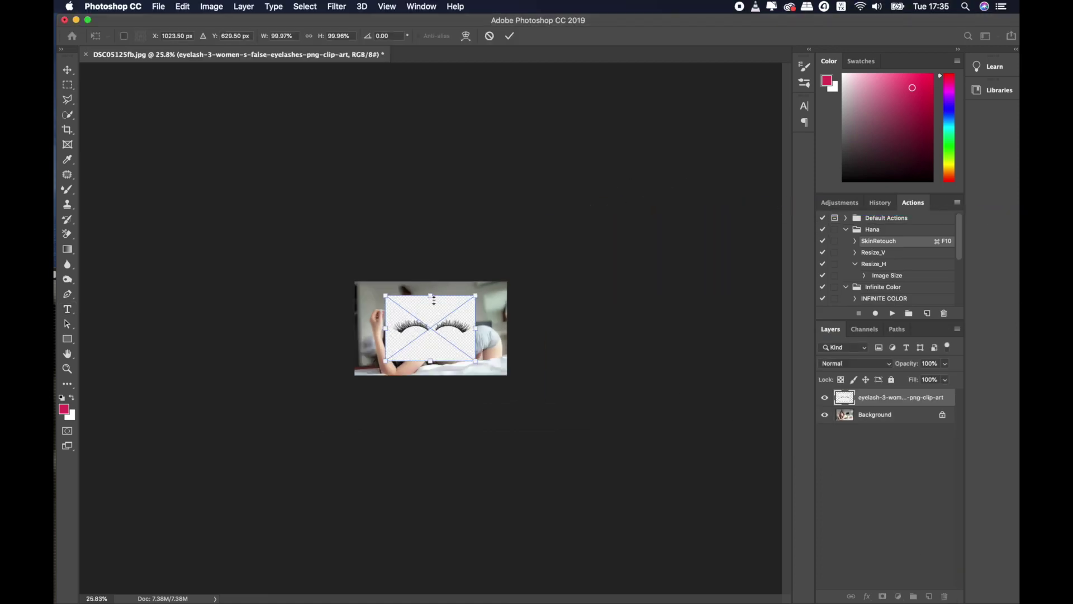
scroll(434, 301, "up", 5)
scroll(434, 302, "up", 5)
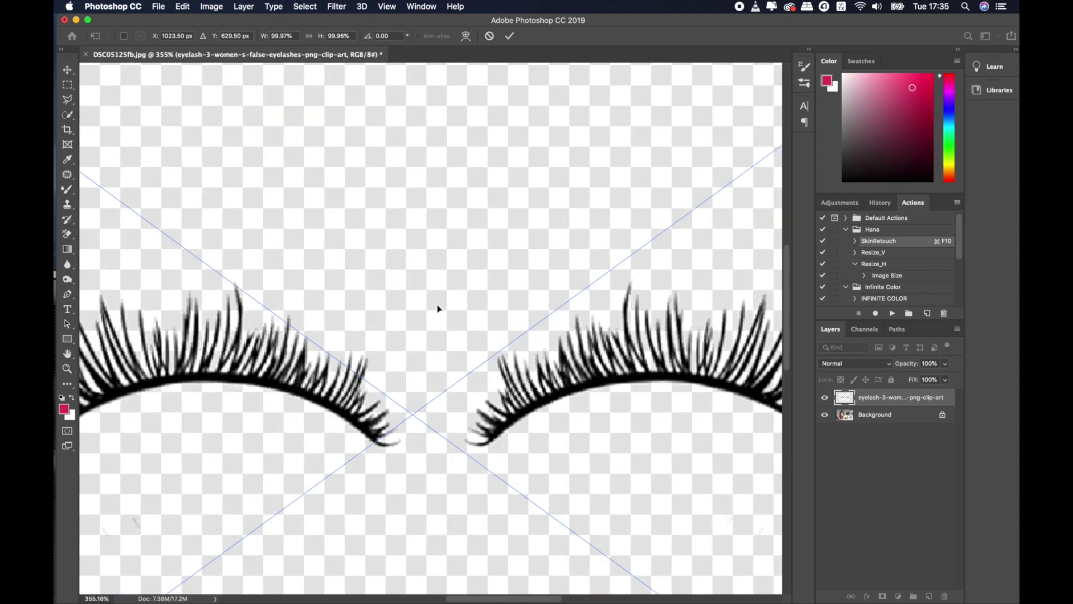
scroll(437, 308, "down", 3)
key("Return")
key("t")
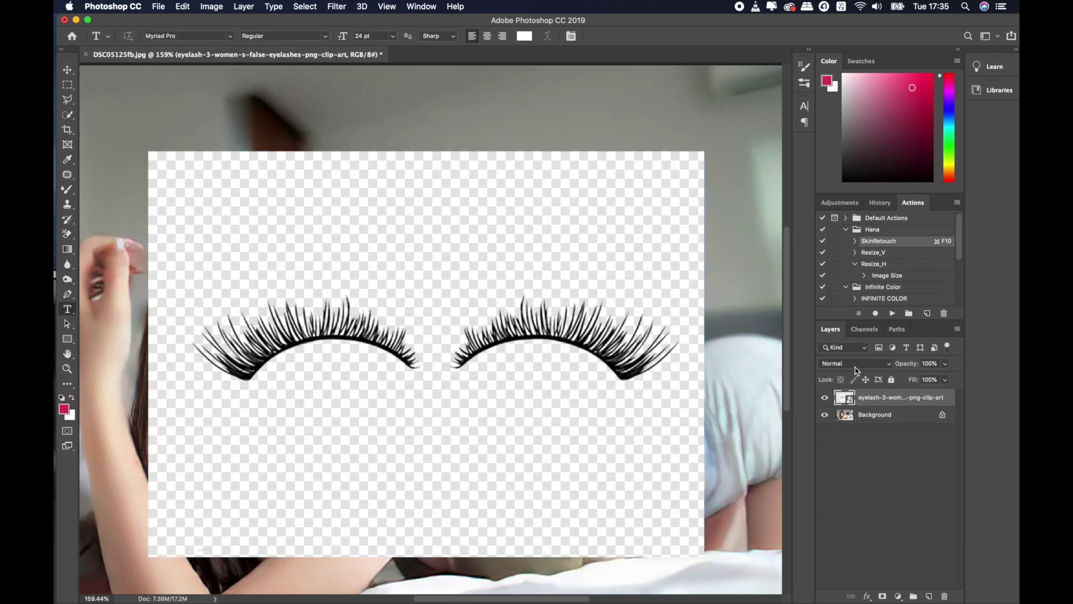
left_click(855, 371)
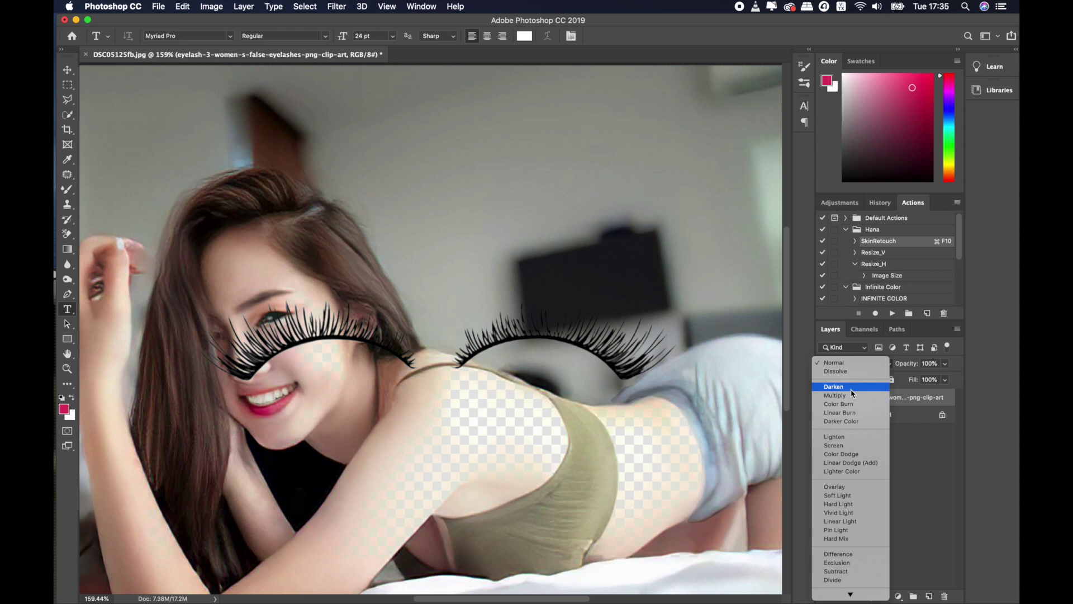
left_click(850, 386)
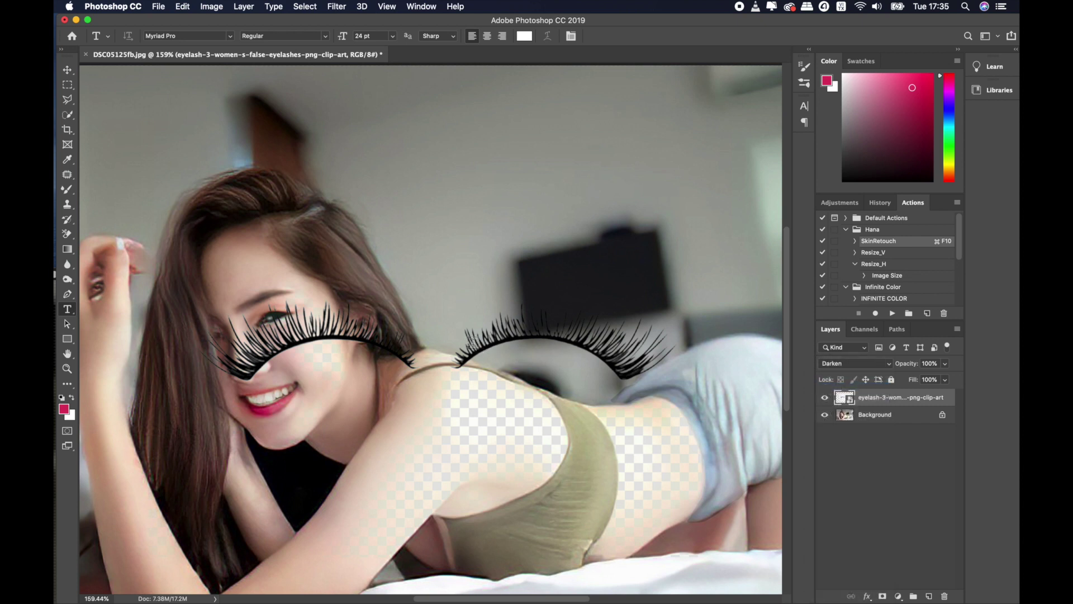
Step: Free-transform the eyelashes up and left onto the face
key("ctrl+t")
left_click_drag(490, 347, 407, 290)
key("Return")
key("m")
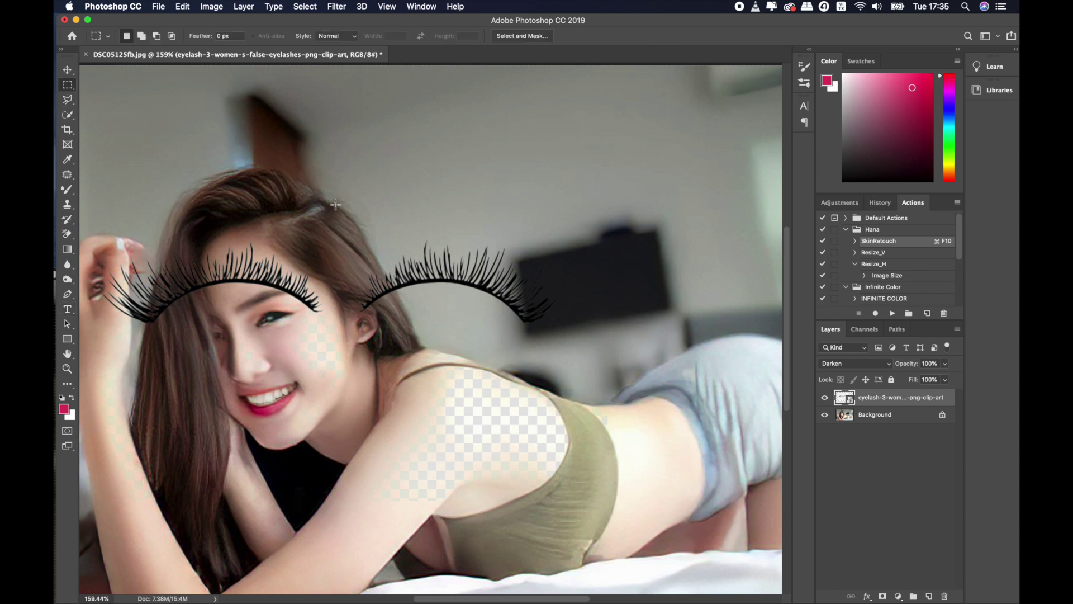
Step: Copy a single lash to its own layer, hide the original pair, and shrink it
key("ctrl+shift+alt+n")
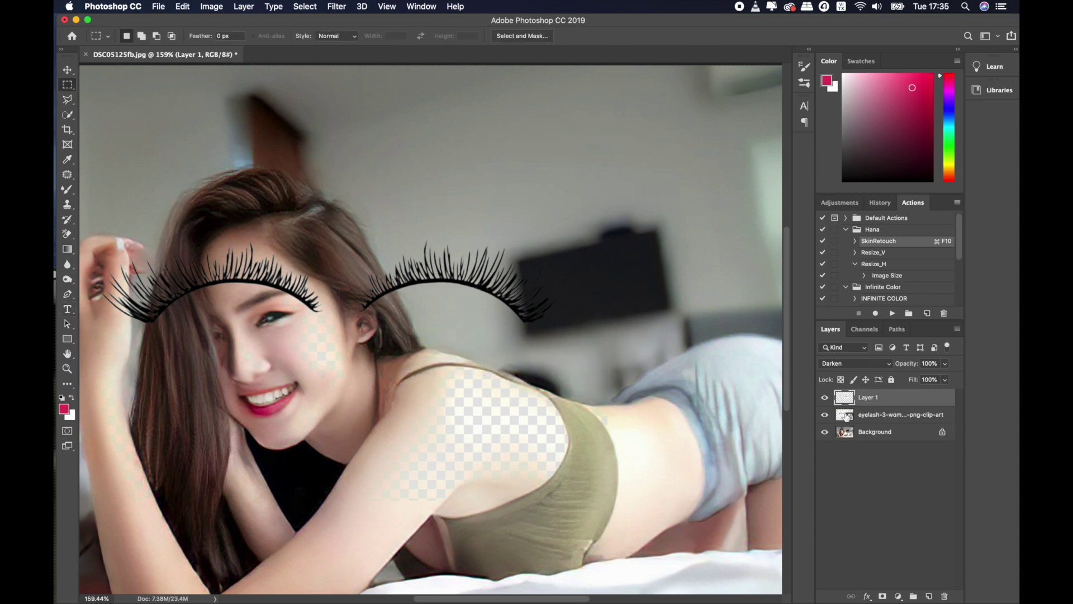
left_click(825, 414)
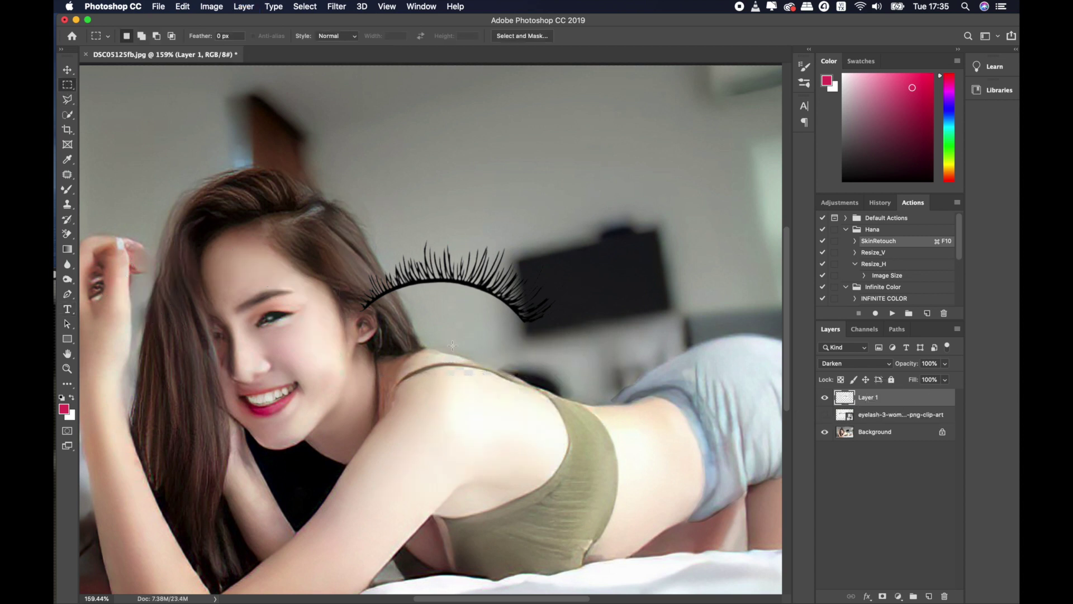
key("ctrl+t")
left_click_drag(586, 198, 364, 330)
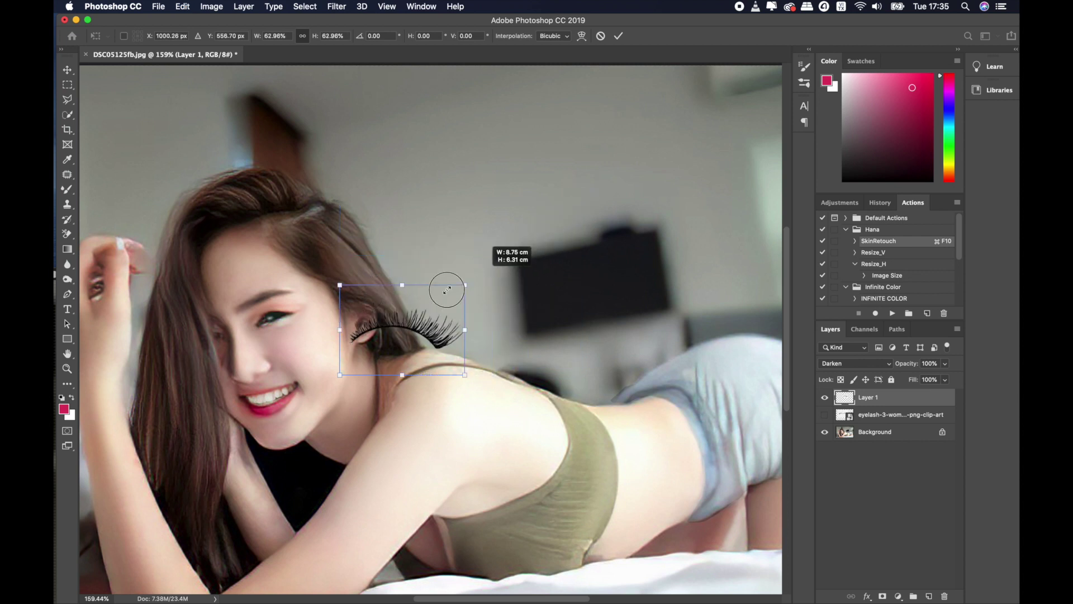
Step: Move and rotate the small lash so it sits along the eyelid
scroll(321, 350, "up", 5)
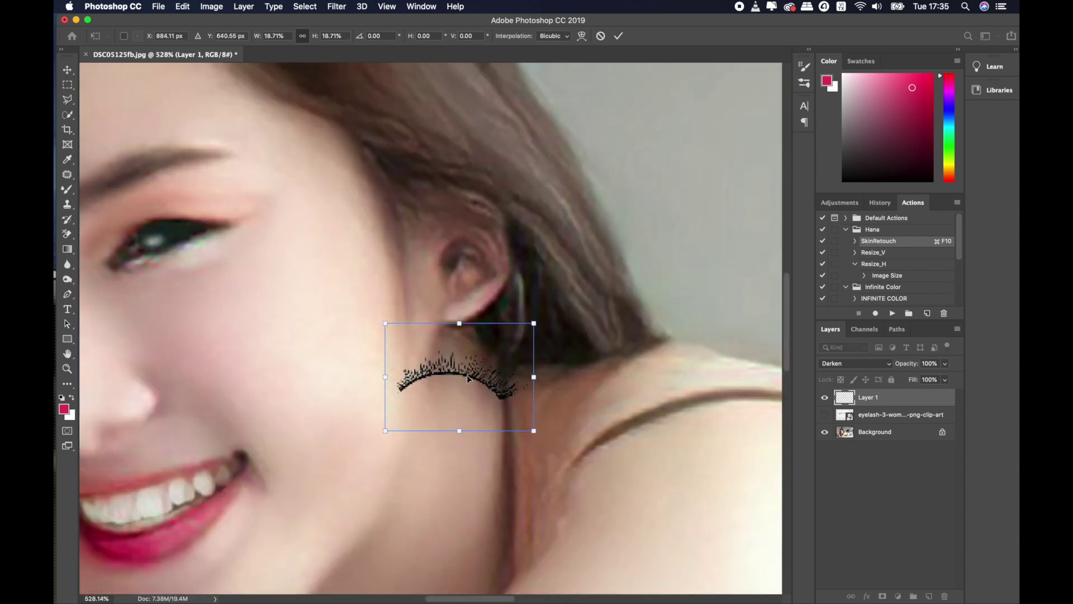
left_click_drag(467, 375, 185, 223)
scroll(184, 224, "down", 3)
scroll(187, 237, "down", 3)
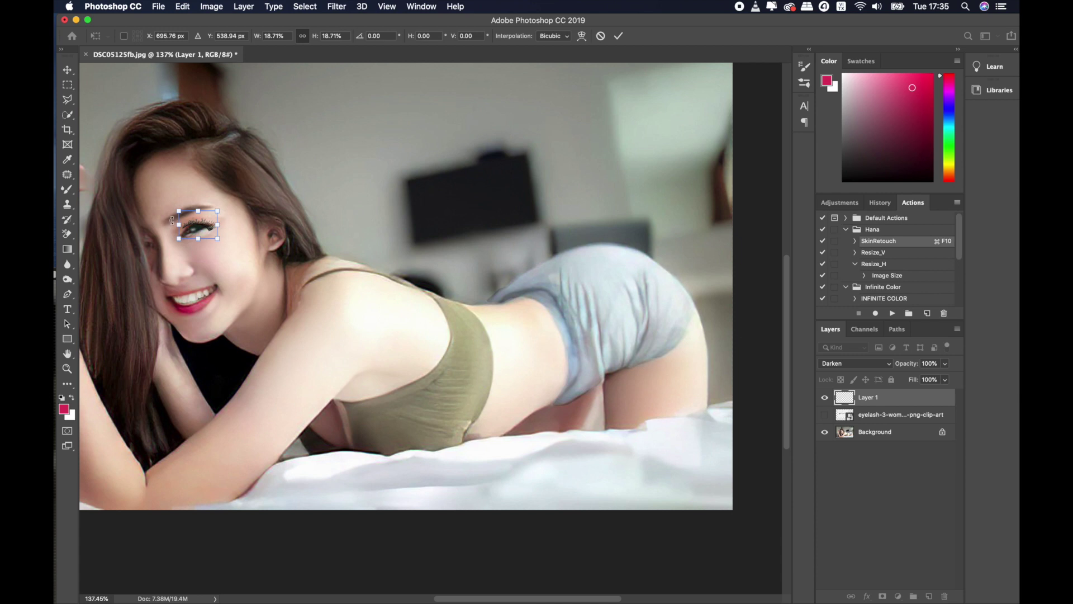
scroll(241, 237, "up", 3)
scroll(273, 267, "up", 2)
left_click_drag(423, 216, 431, 174)
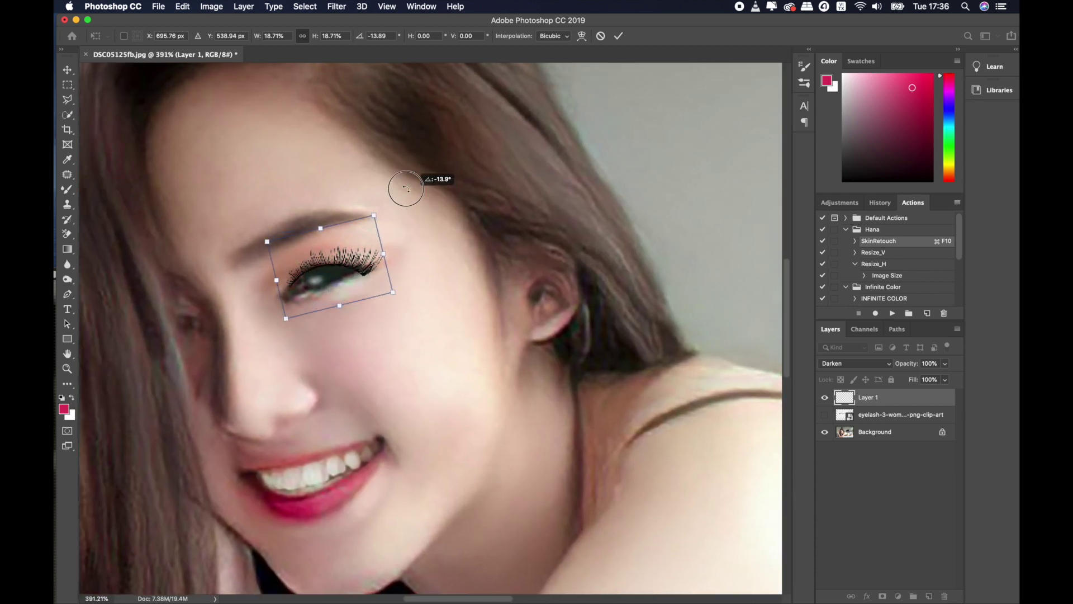
scroll(363, 252, "up", 4)
left_click_drag(307, 297, 285, 282)
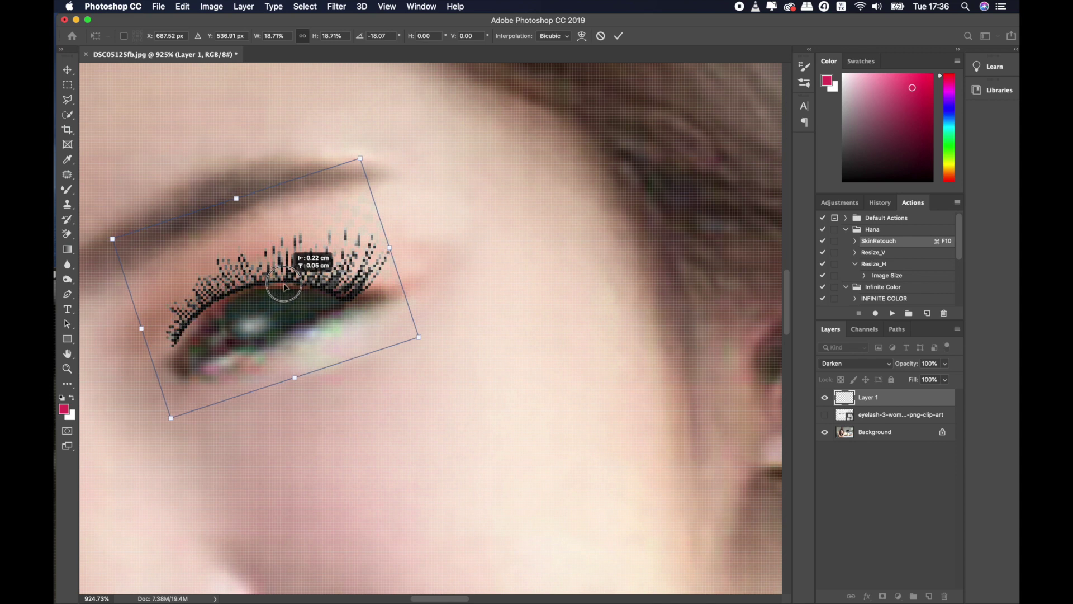
left_click_drag(285, 282, 280, 287)
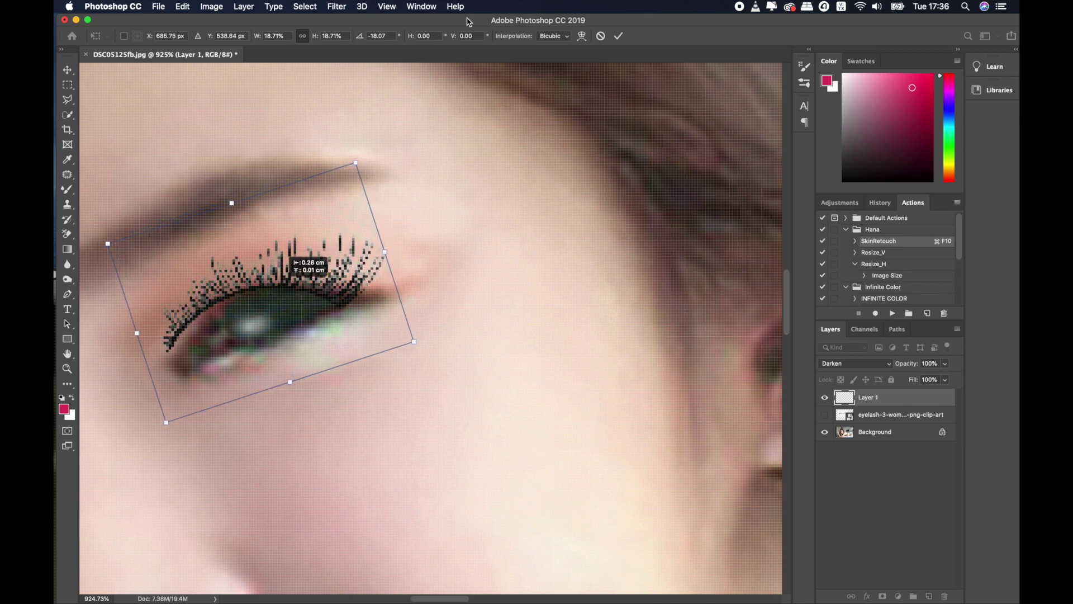
Step: Warp the lash mesh to curve snugly along the upper eyelid and commit
left_click(581, 36)
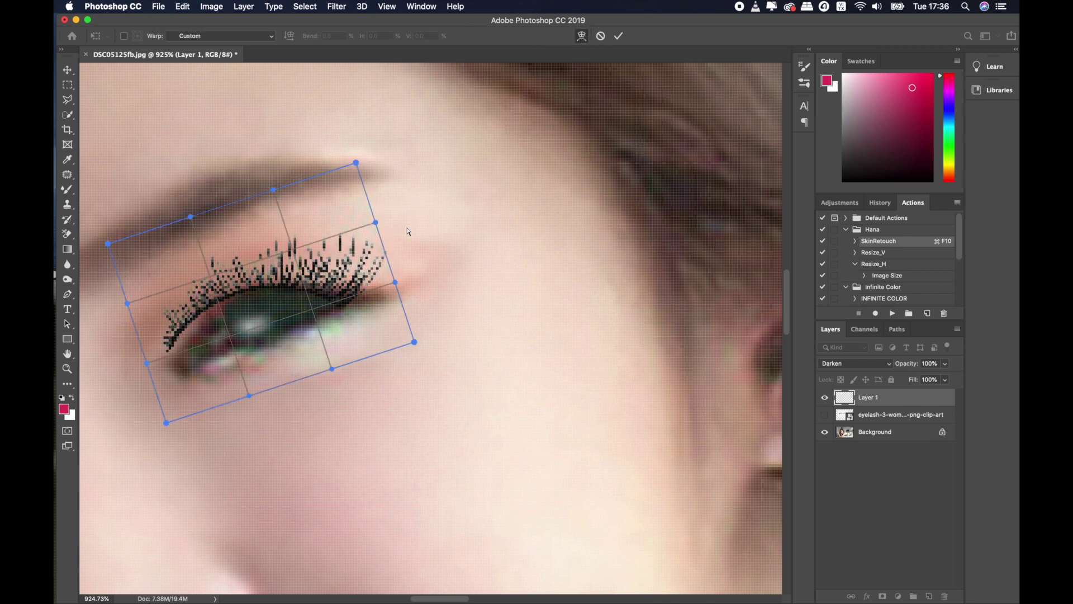
left_click_drag(396, 283, 447, 262)
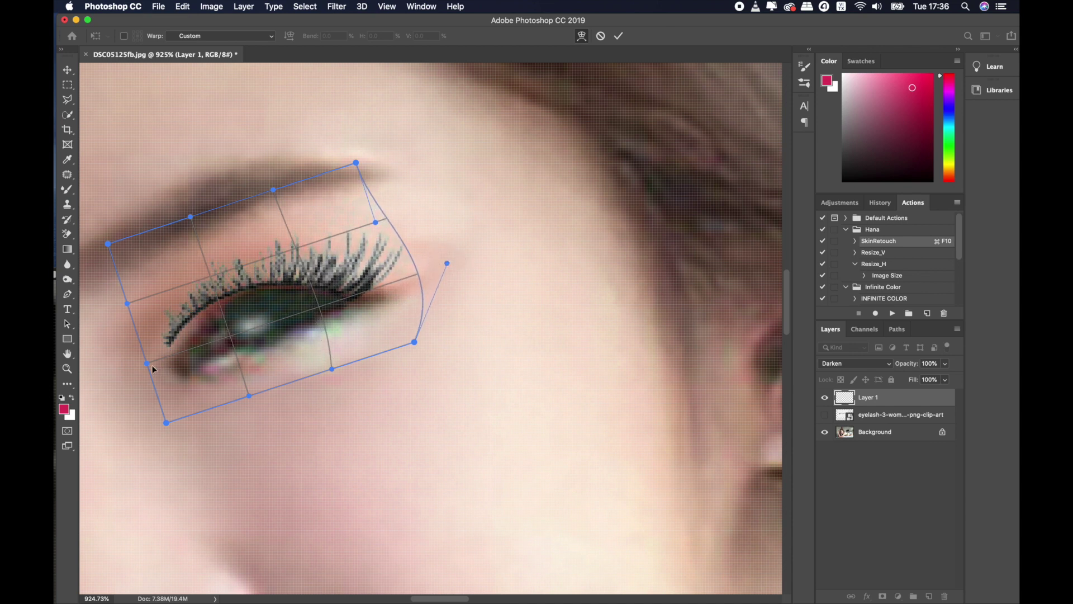
left_click_drag(147, 363, 153, 413)
left_click_drag(327, 289, 338, 290)
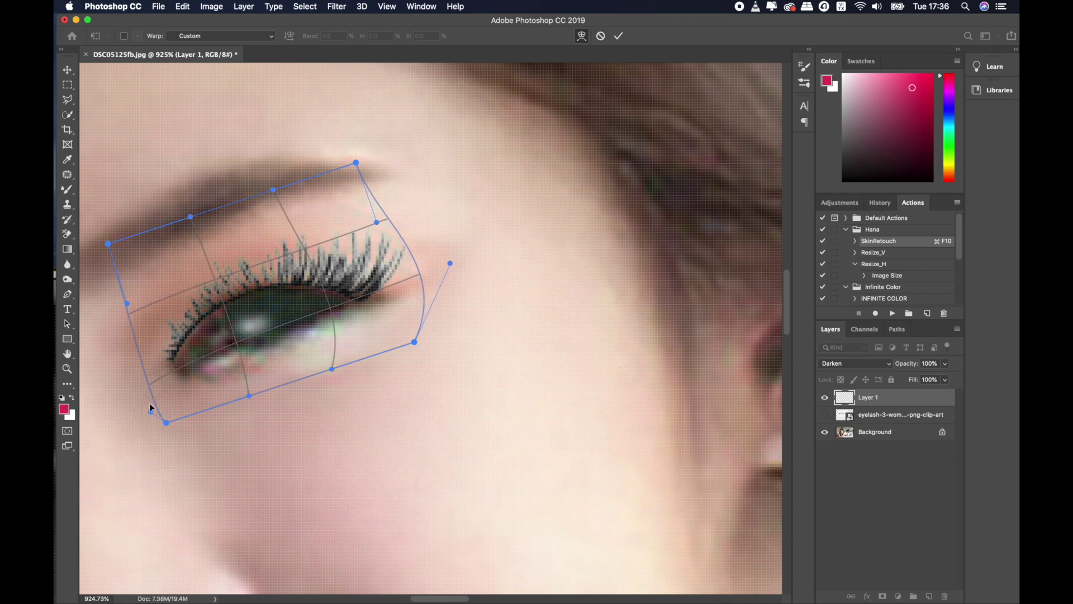
left_click_drag(128, 305, 142, 329)
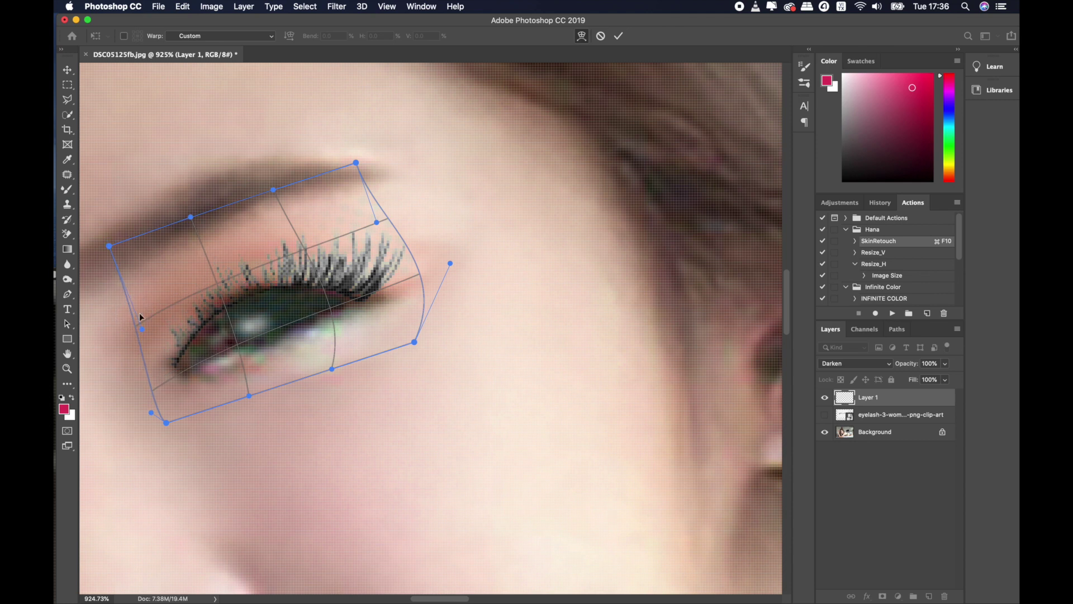
left_click_drag(228, 299, 221, 288)
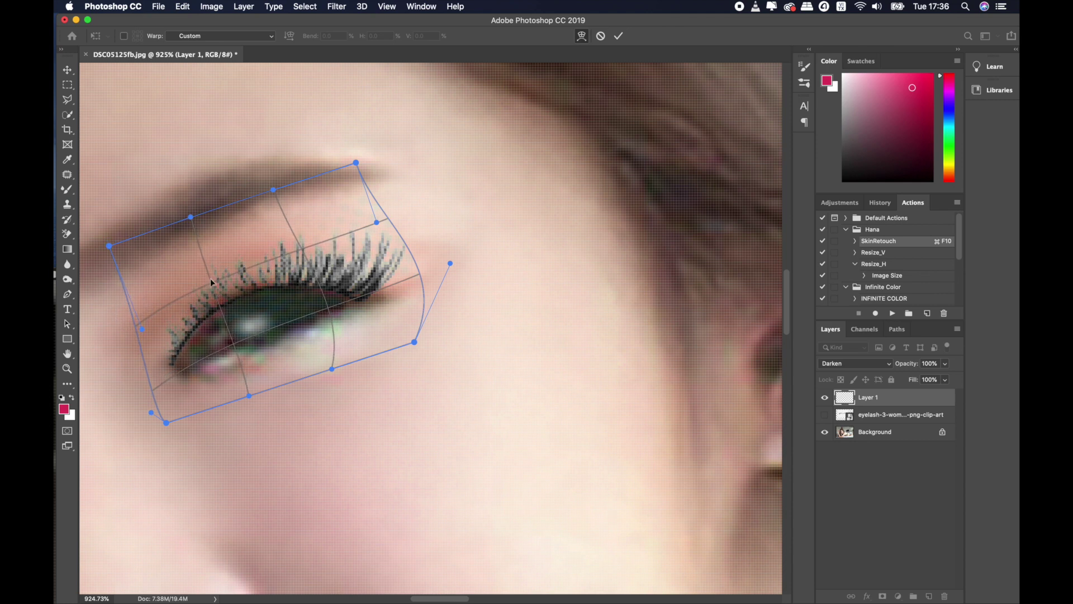
key("Return")
scroll(221, 281, "down", 5)
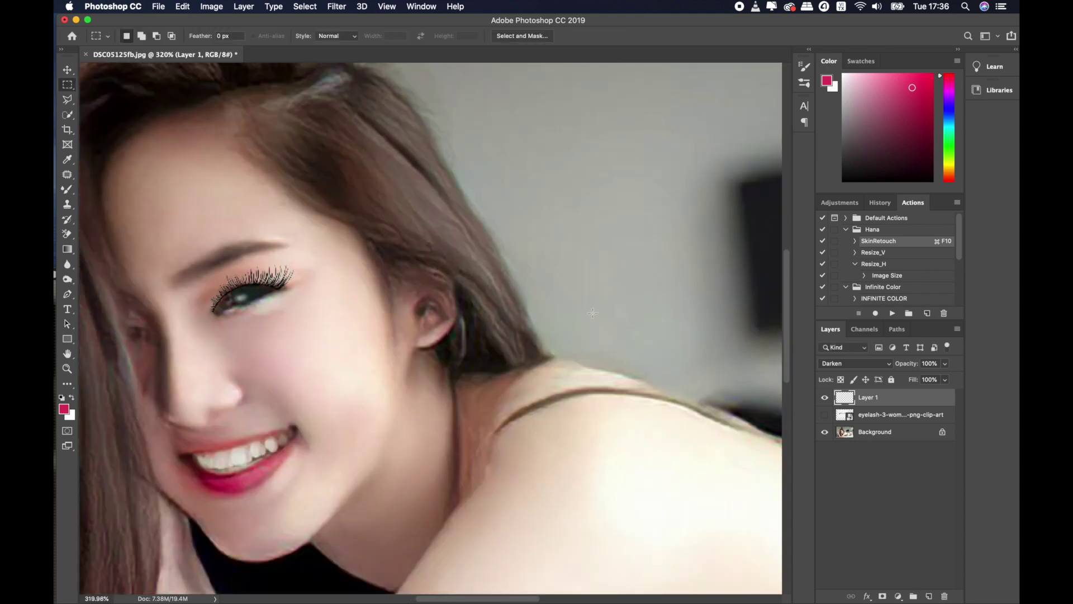
Step: Set Layer 1's opacity slider to 48% and its fill slider to 63%
left_click_drag(948, 366, 906, 382)
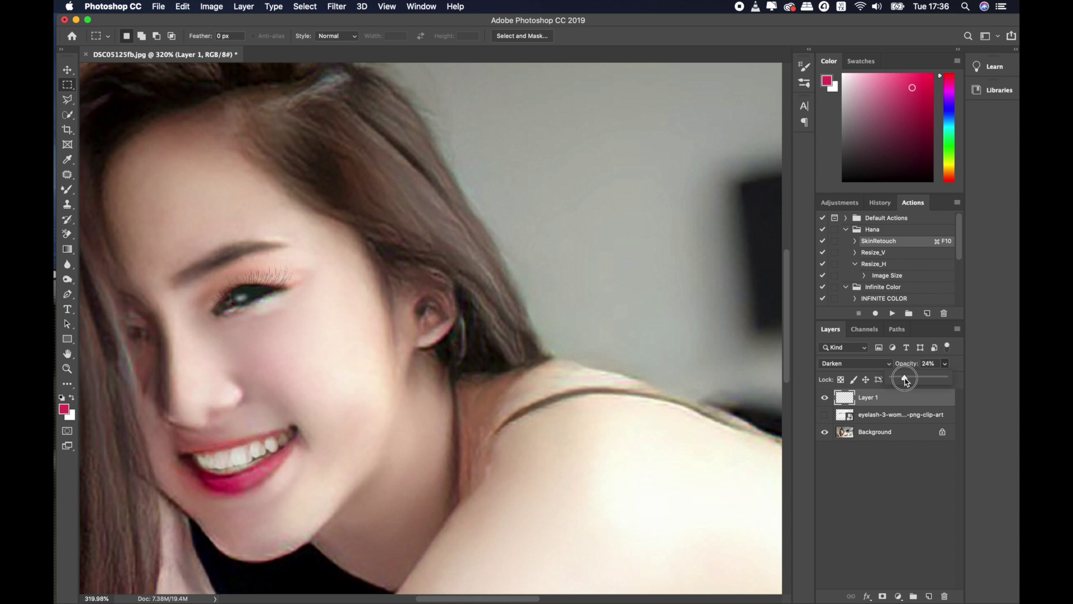
scroll(290, 302, "up", 4)
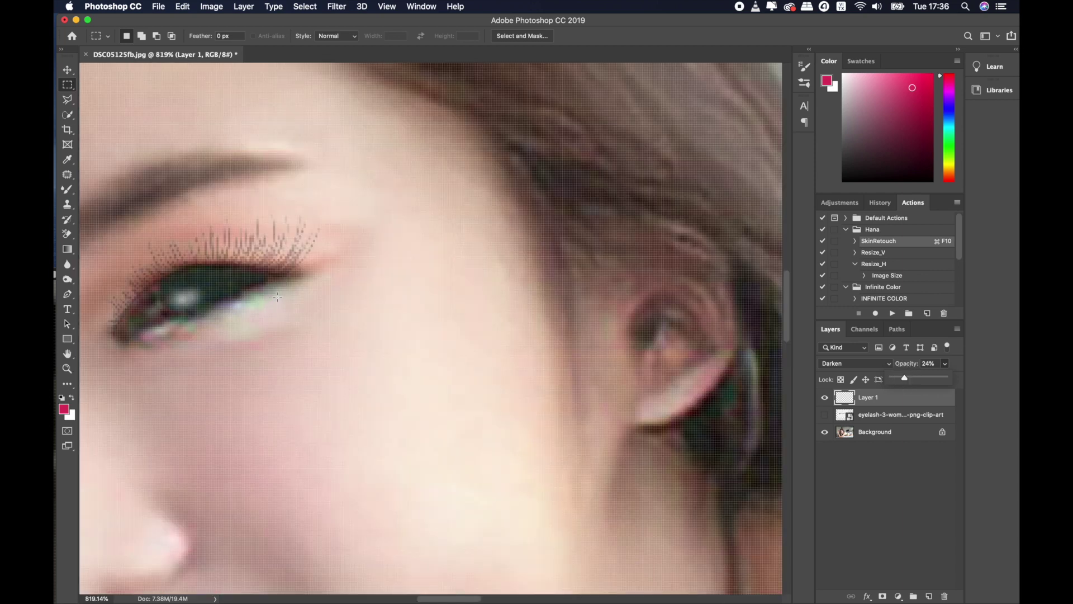
scroll(277, 297, "down", 5)
scroll(285, 302, "up", 2)
scroll(289, 303, "up", 2)
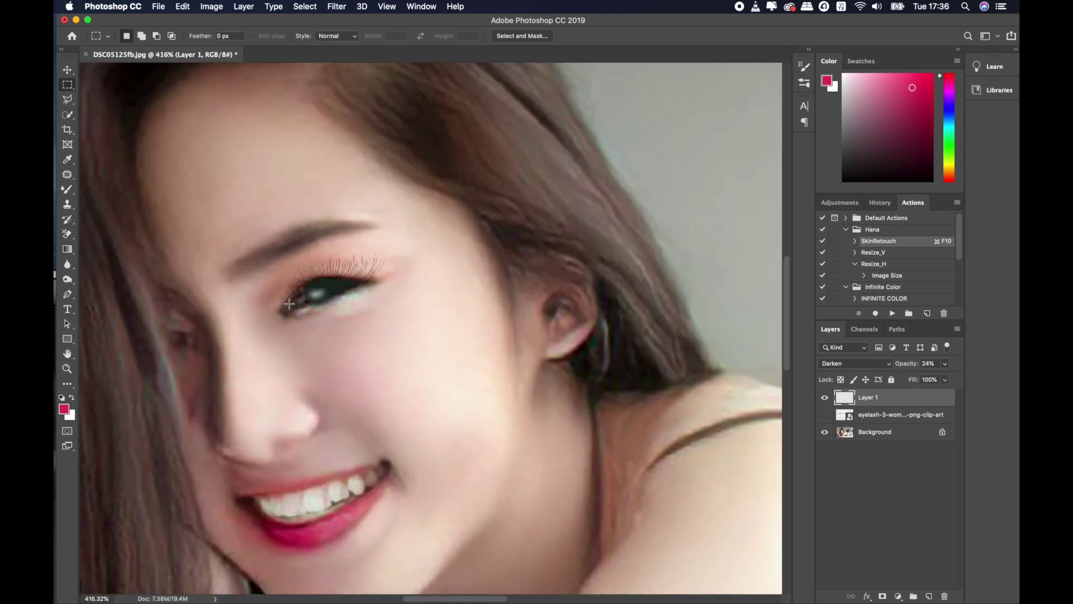
scroll(289, 304, "up", 2)
left_click(944, 364)
left_click_drag(915, 377, 929, 377)
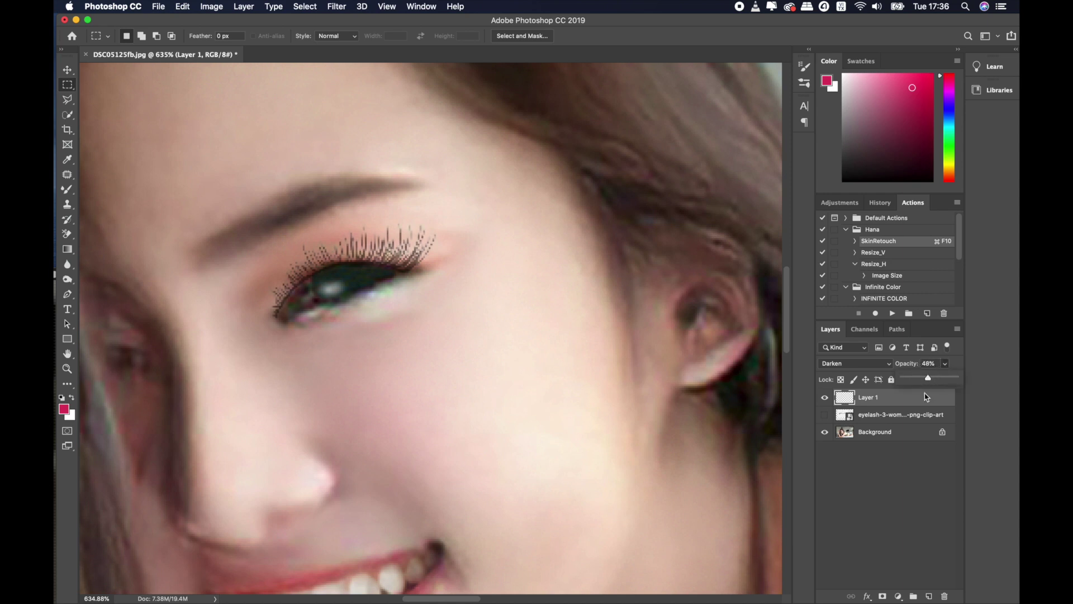
left_click(945, 379)
mouse_move(948, 394)
left_mouse_down()
mouse_move(915, 396)
mouse_move(927, 396)
left_mouse_up()
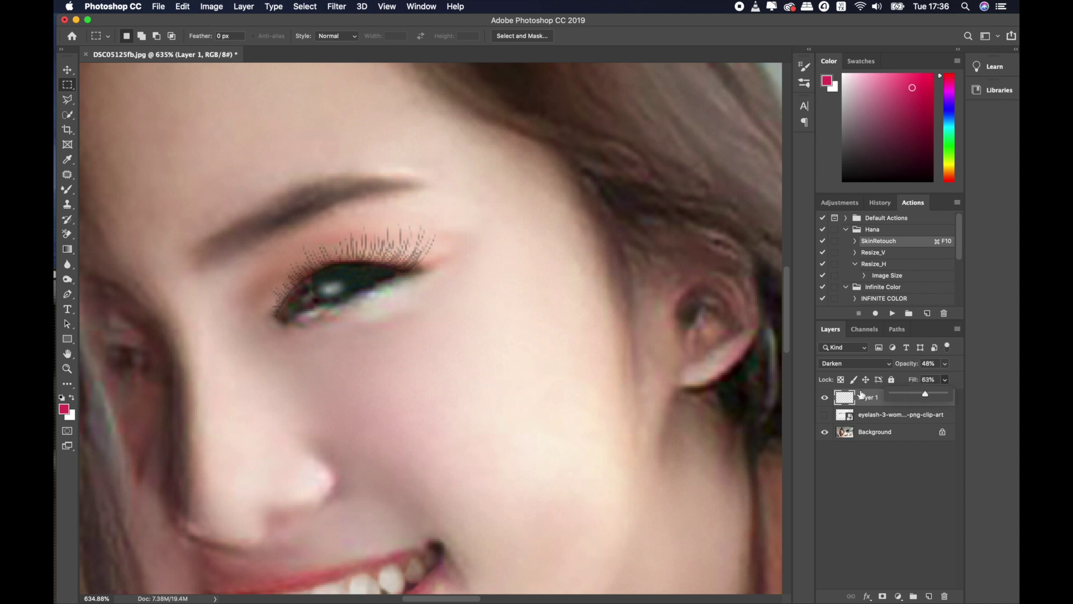
left_click(305, 7)
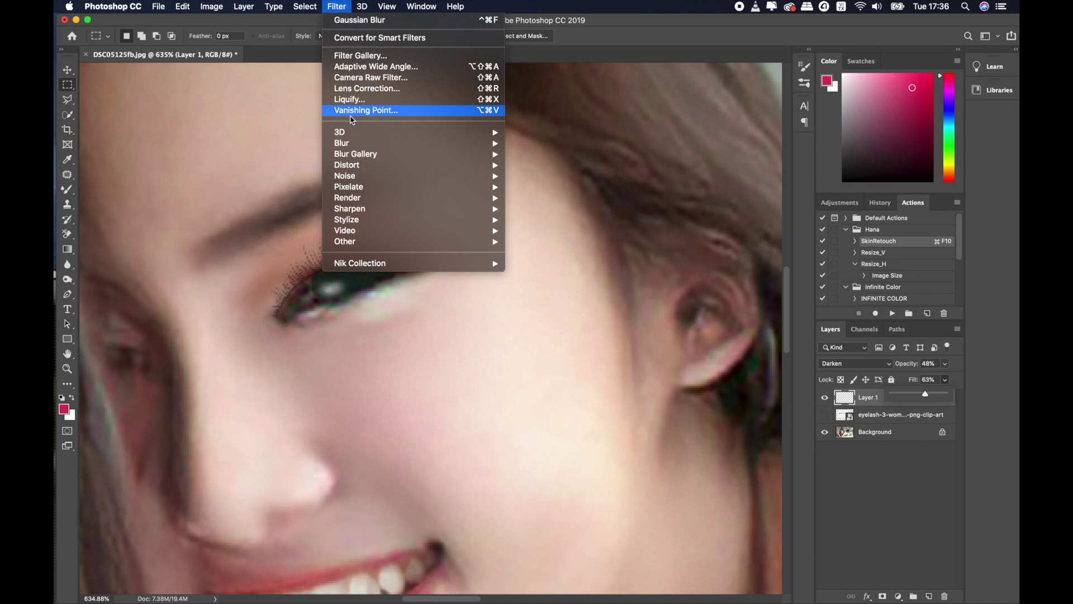
mouse_move(340, 142)
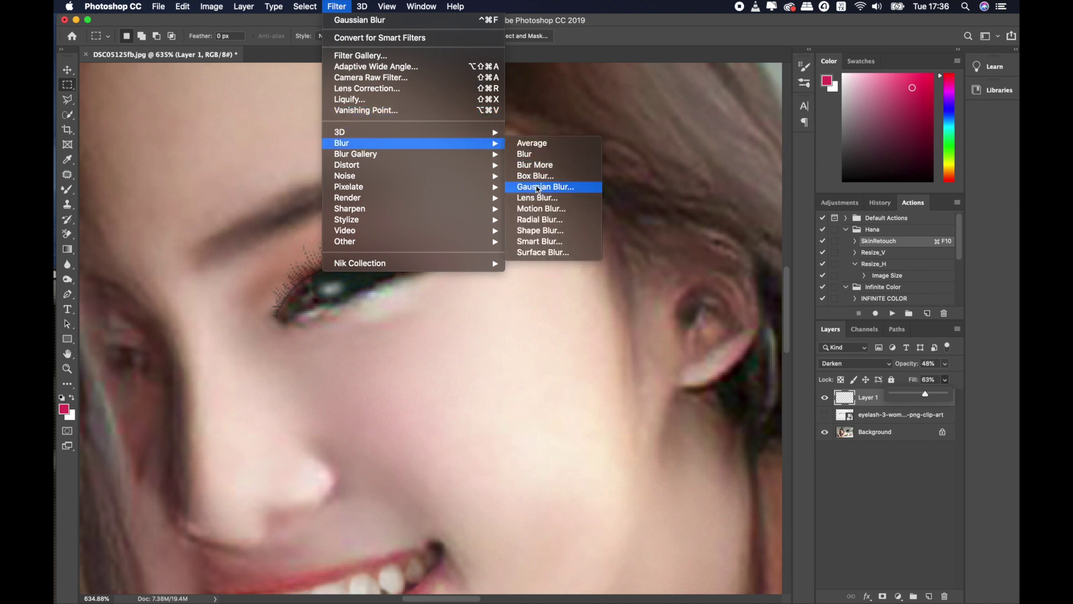
Step: Apply a Gaussian Blur of radius 0.3 to the eyelash layer
left_click(545, 186)
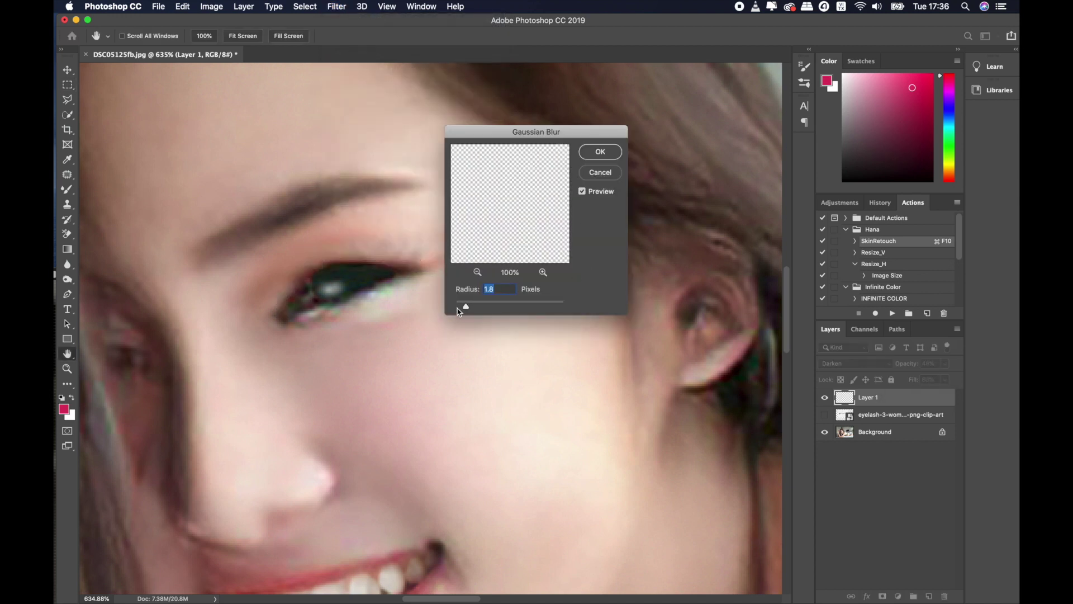
left_click_drag(455, 308, 458, 310)
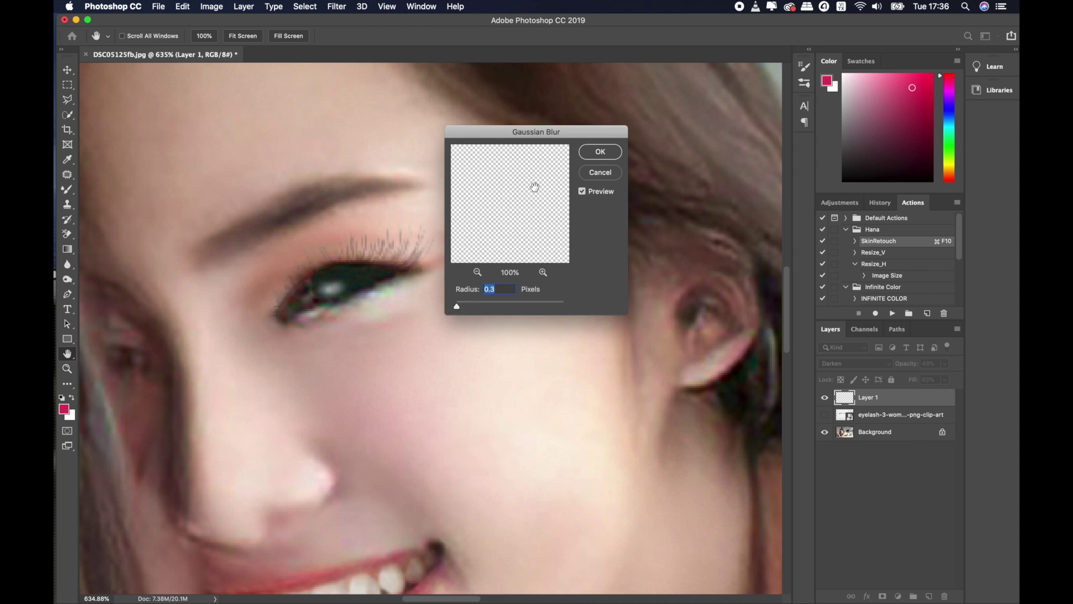
left_click(597, 151)
key("super+0")
key("m")
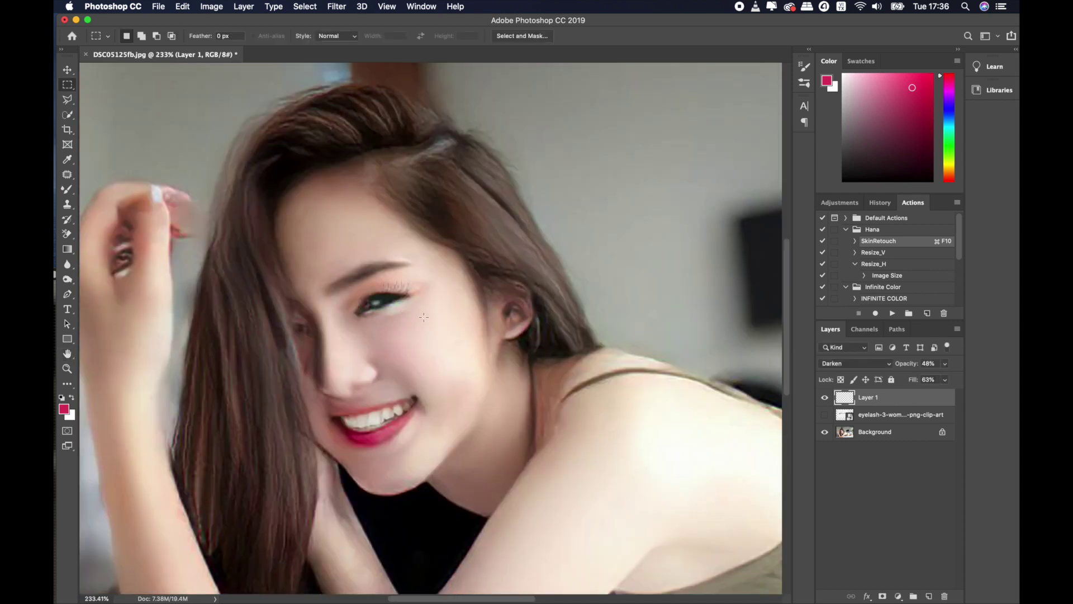
scroll(420, 316, "up", 3)
Step: Set Layer 1's blend mode to Multiply and its opacity to 100%
left_click(825, 397)
left_click(824, 397)
left_click(945, 363)
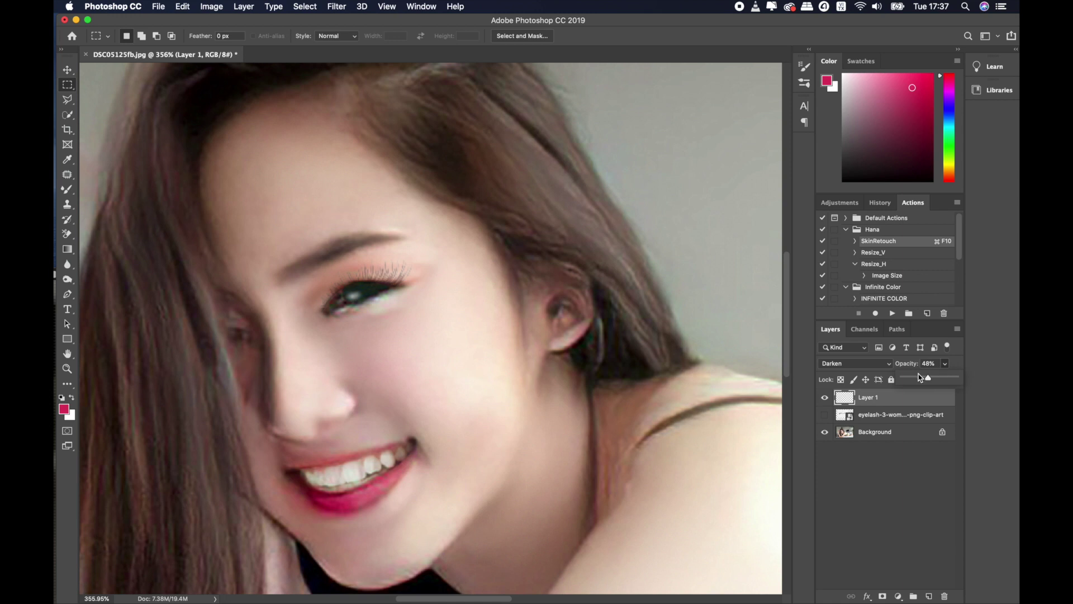
left_click_drag(929, 379, 939, 380)
left_click(854, 364)
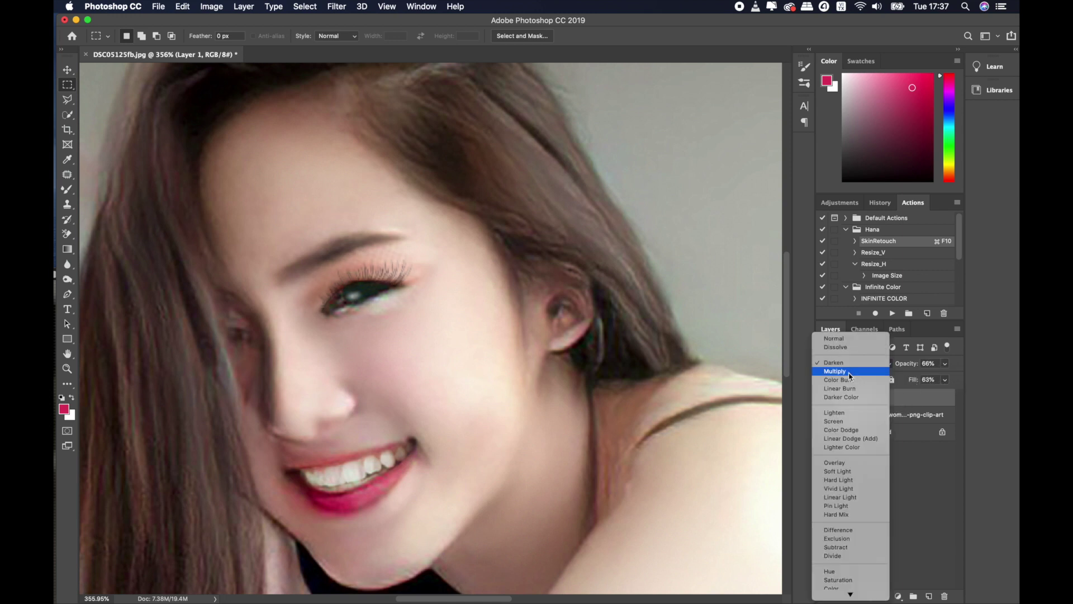
left_click(850, 371)
scroll(382, 294, "up", 2)
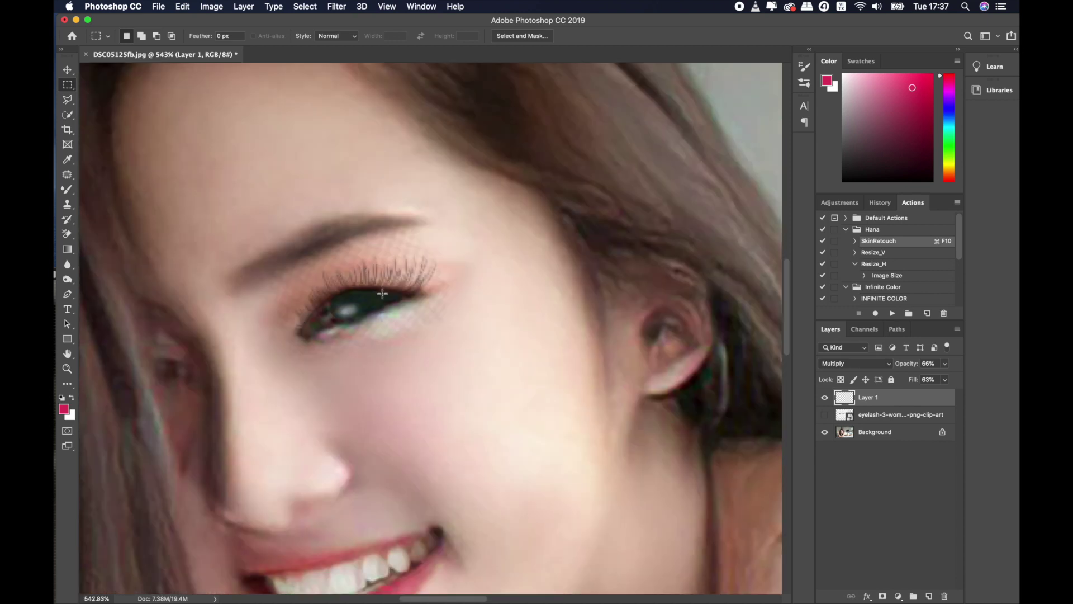
scroll(382, 294, "up", 2)
left_click(944, 363)
left_click_drag(938, 378, 981, 379)
scroll(146, 267, "down", 3)
scroll(146, 267, "down", 1)
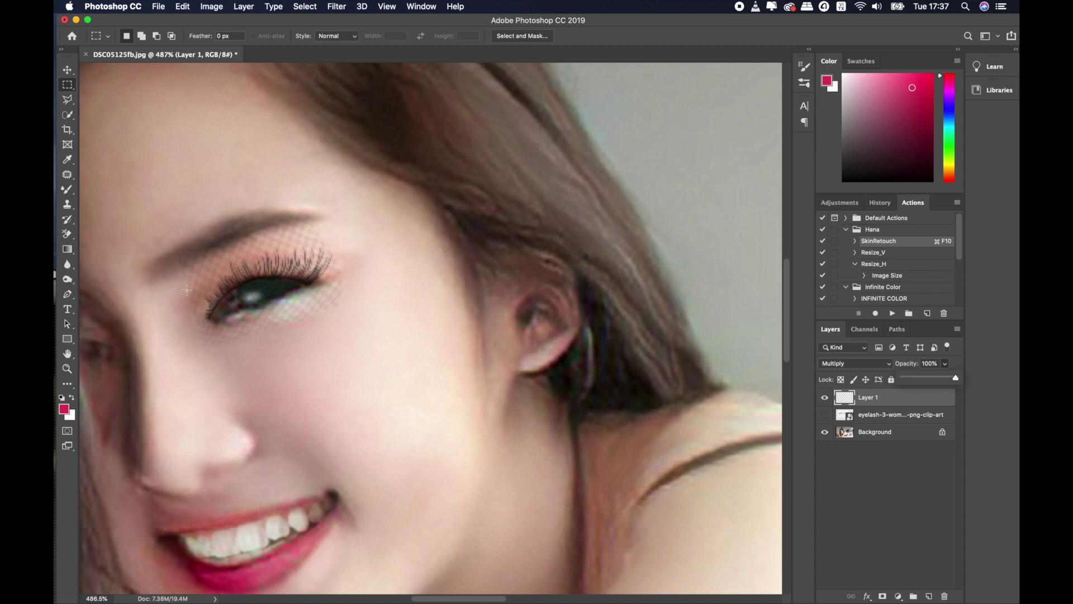
scroll(186, 289, "up", 2)
left_click(882, 402)
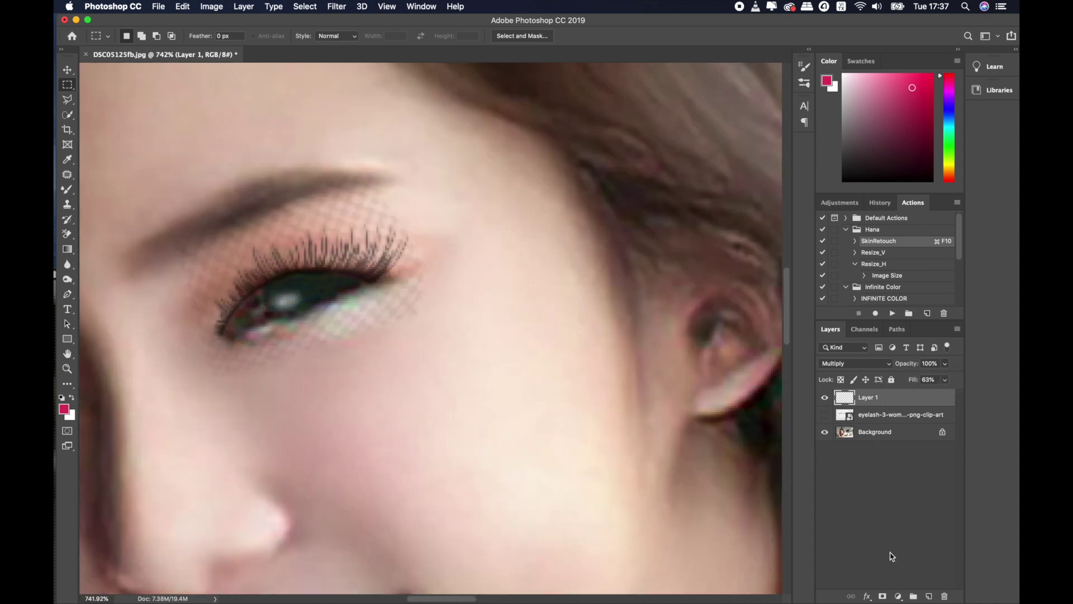
Step: Add a layer mask, make black the foreground, and pick the Brush at 100% opacity
left_click(884, 595)
key("b")
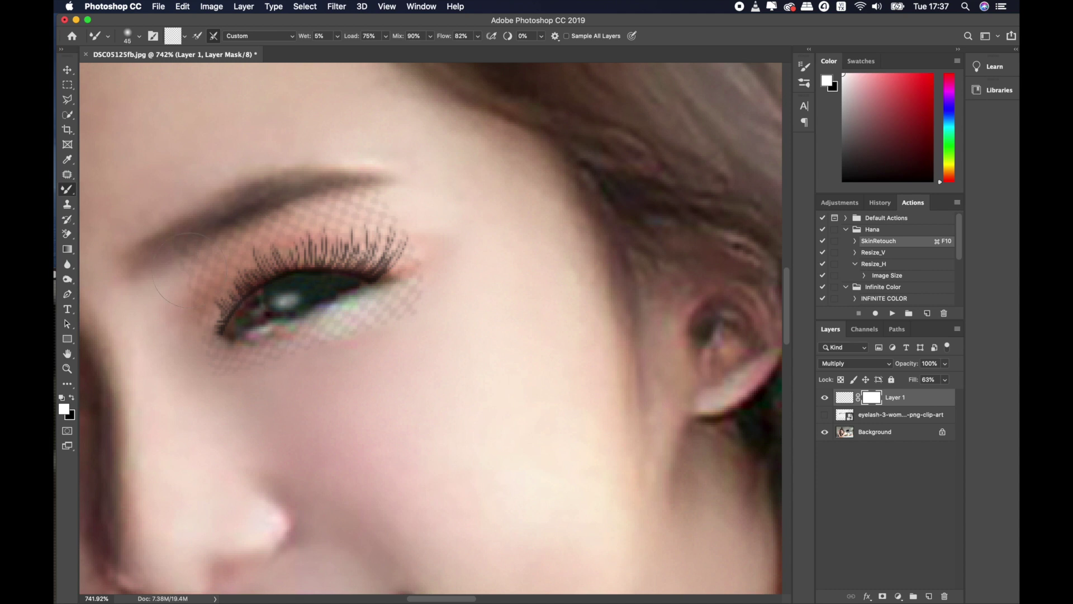
key("x")
right_click(66, 189)
left_click(108, 184)
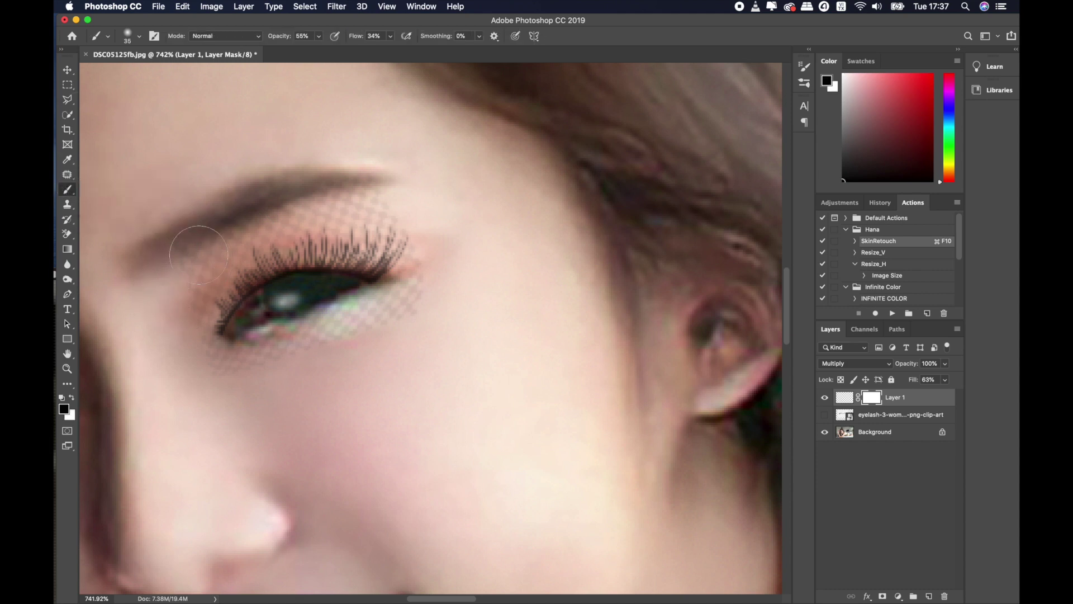
left_click(304, 36)
type("100")
key("Return")
Step: Paint black with a smaller brush over the checkered pattern under the eye
key("bracketleft")
key("bracketleft")
left_click_drag(396, 324, 300, 353)
key("bracketleft")
key("bracketleft")
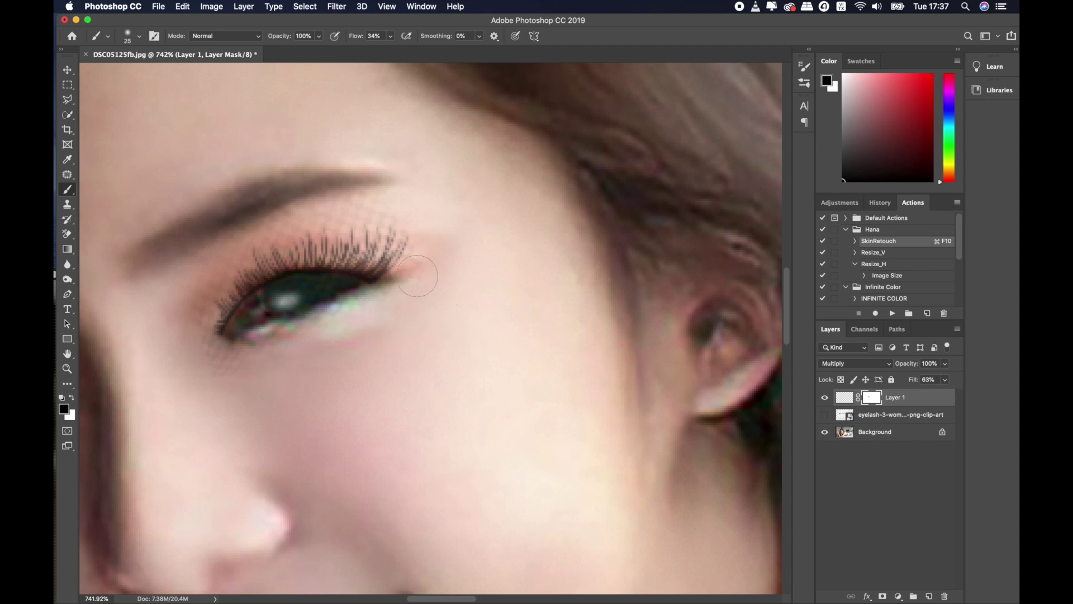
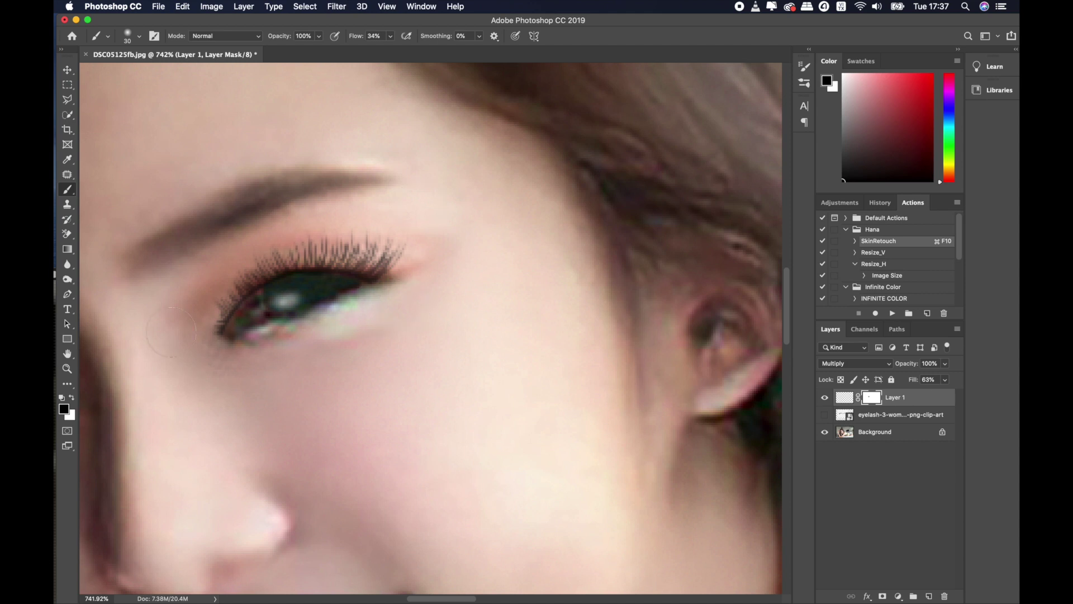
Step: Add a new empty layer and set the foreground colour to reddish-brown #76240e
scroll(193, 300, "down", 5)
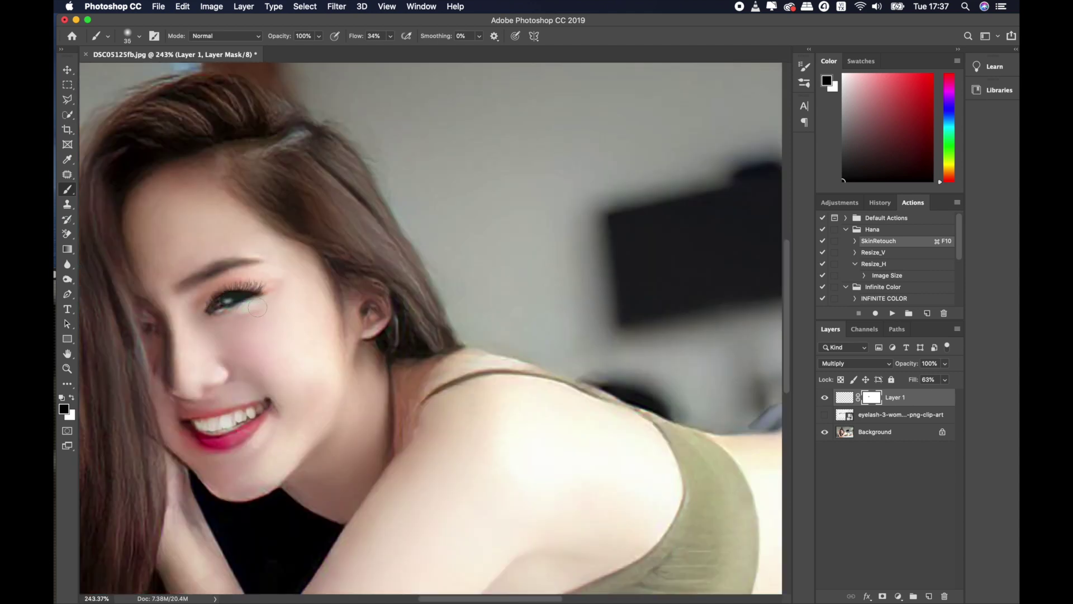
scroll(239, 312, "down", 2)
scroll(187, 322, "up", 5)
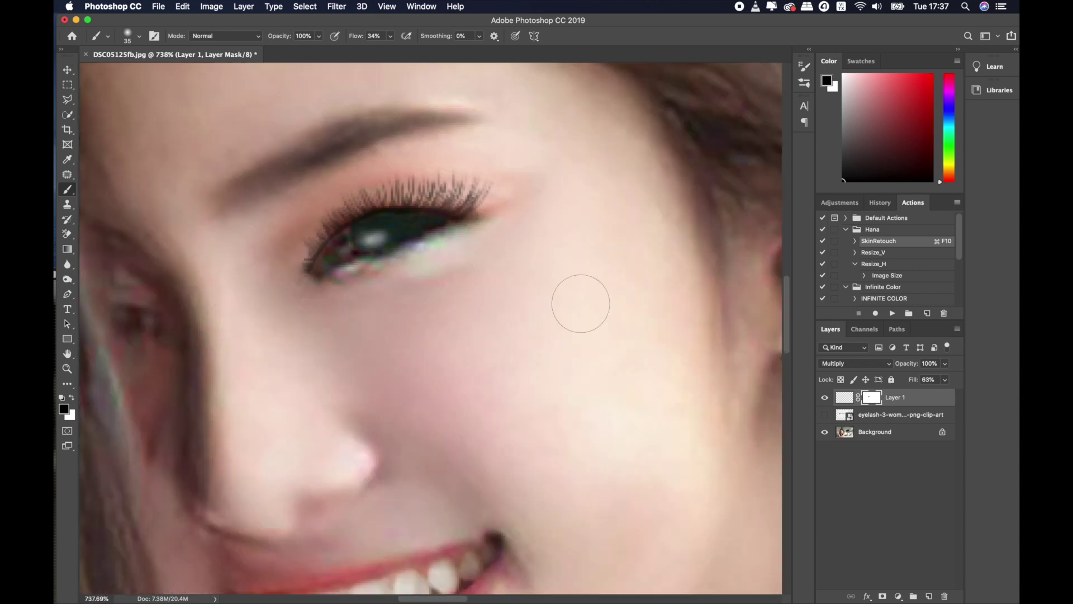
left_click(930, 596)
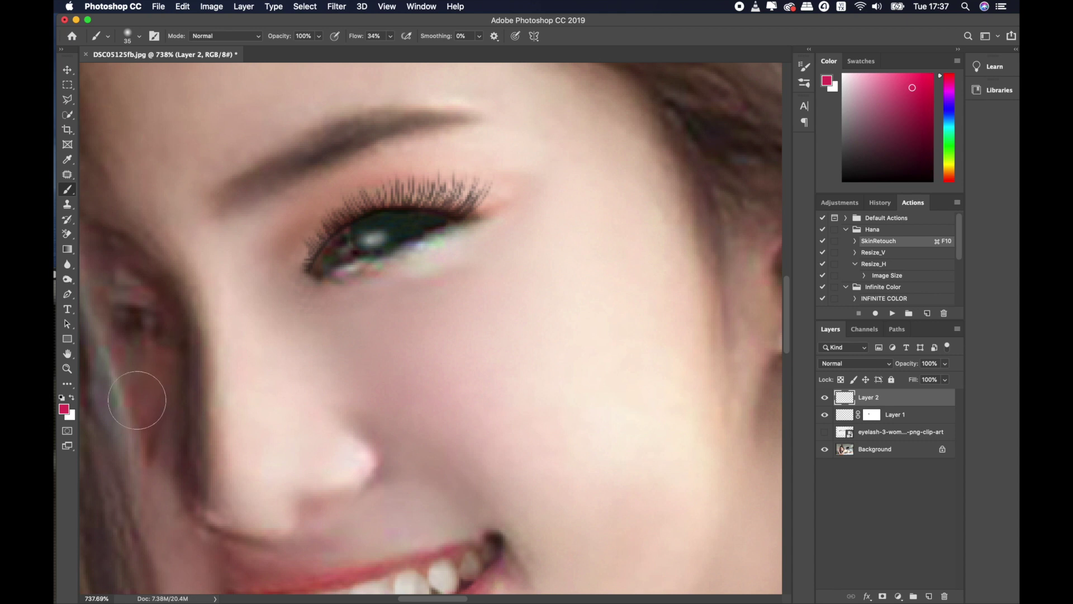
left_click(64, 409)
left_click_drag(580, 248, 604, 236)
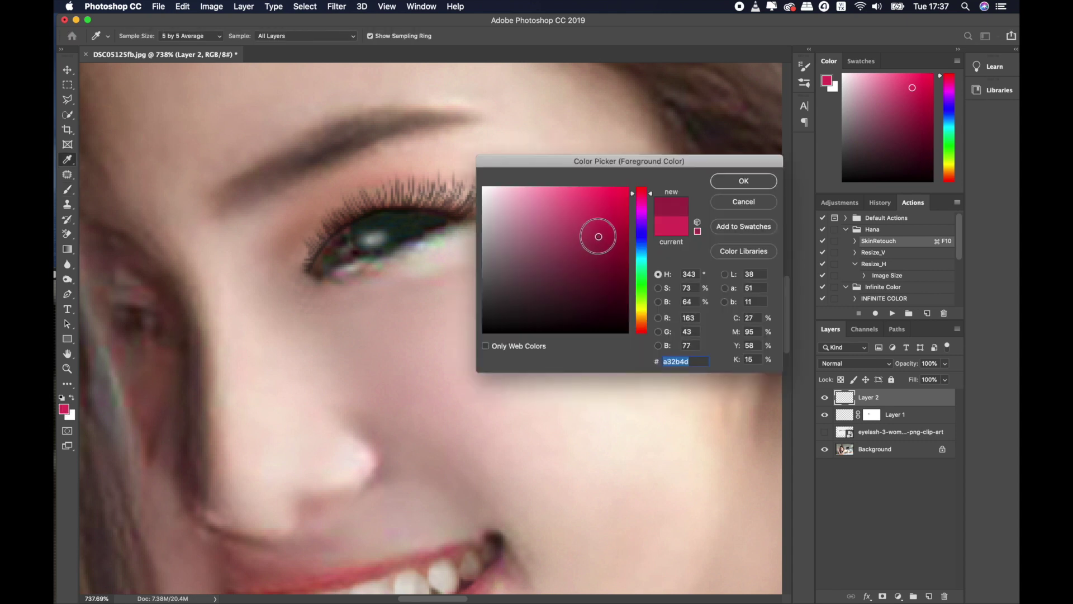
left_click_drag(643, 306, 645, 331)
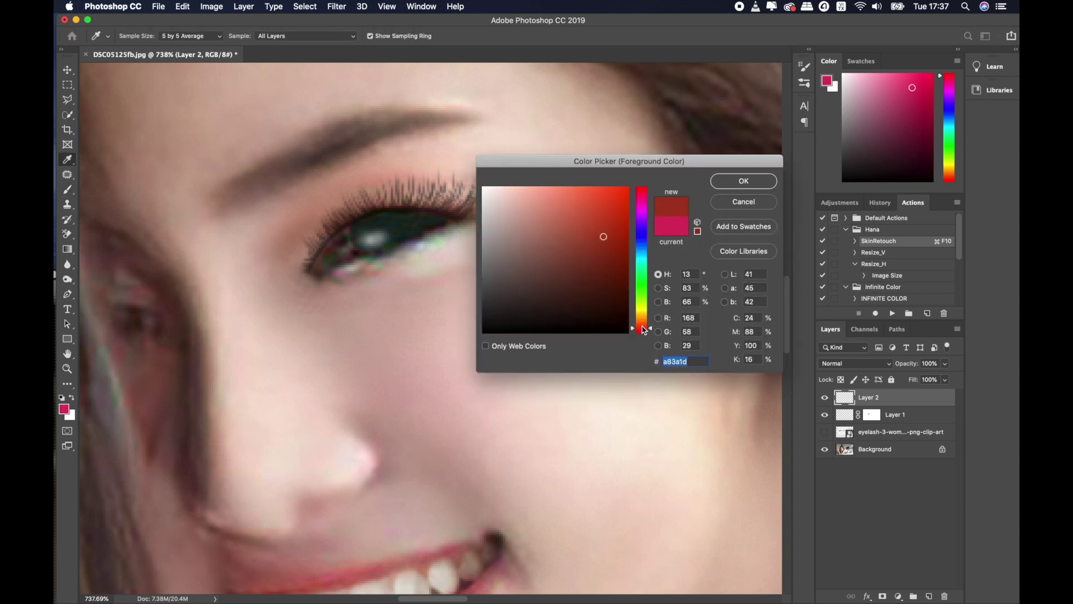
left_click_drag(613, 271, 612, 265)
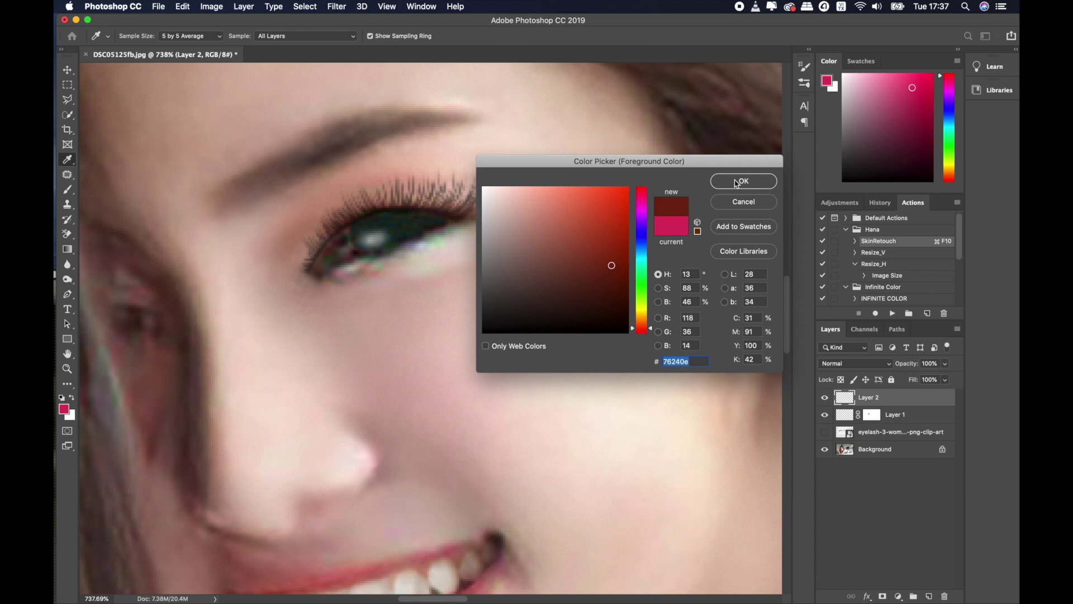
left_click(736, 182)
Step: Brush a first eyeshadow stroke along the upper lash line, then undo it
key("b")
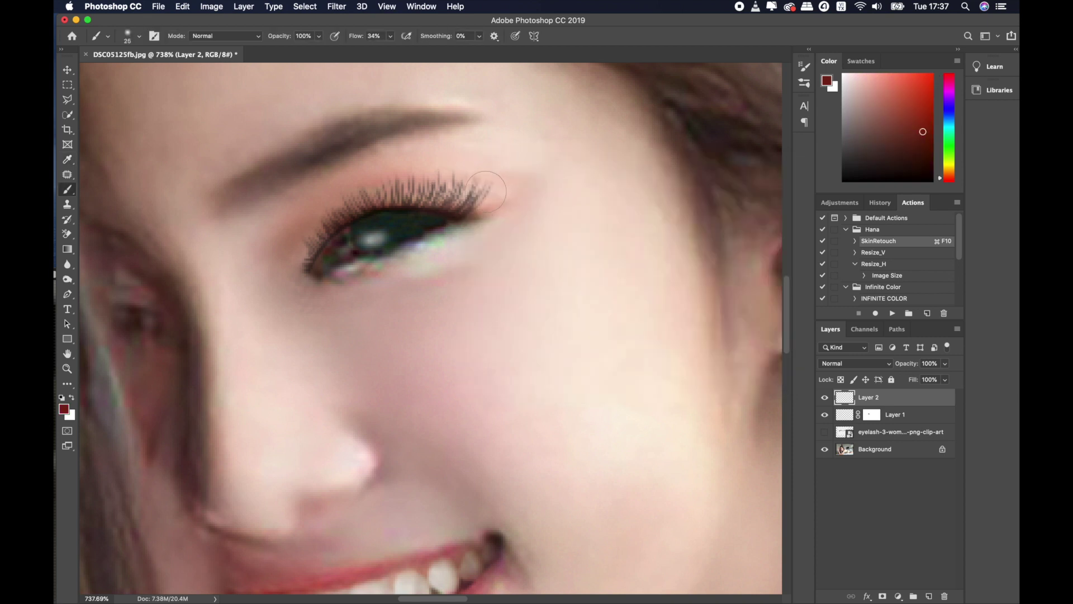
left_click_drag(486, 191, 311, 217)
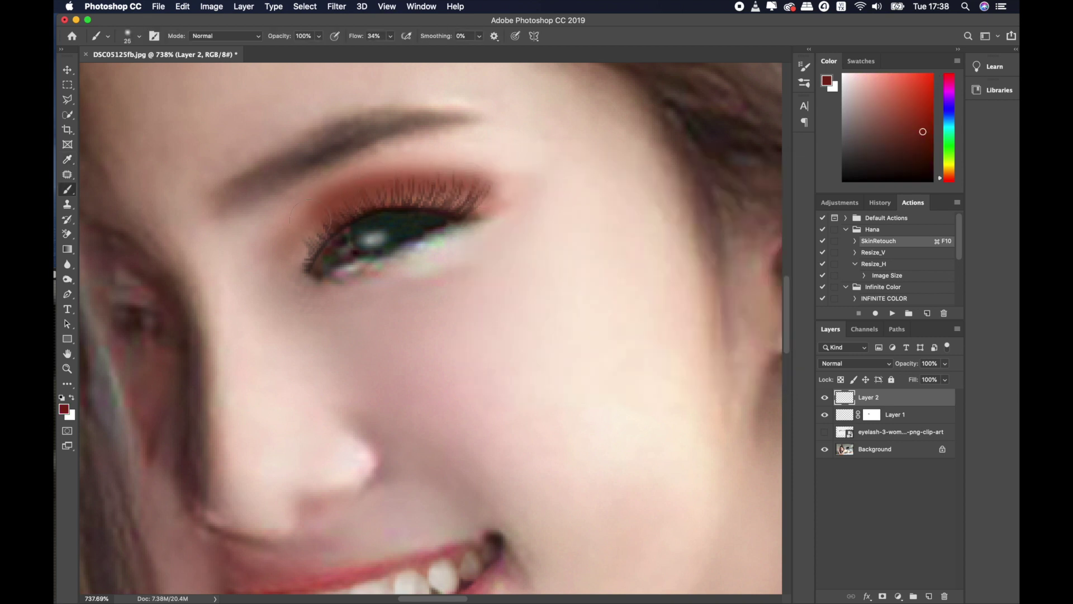
key("bracketright")
key("ctrl+z")
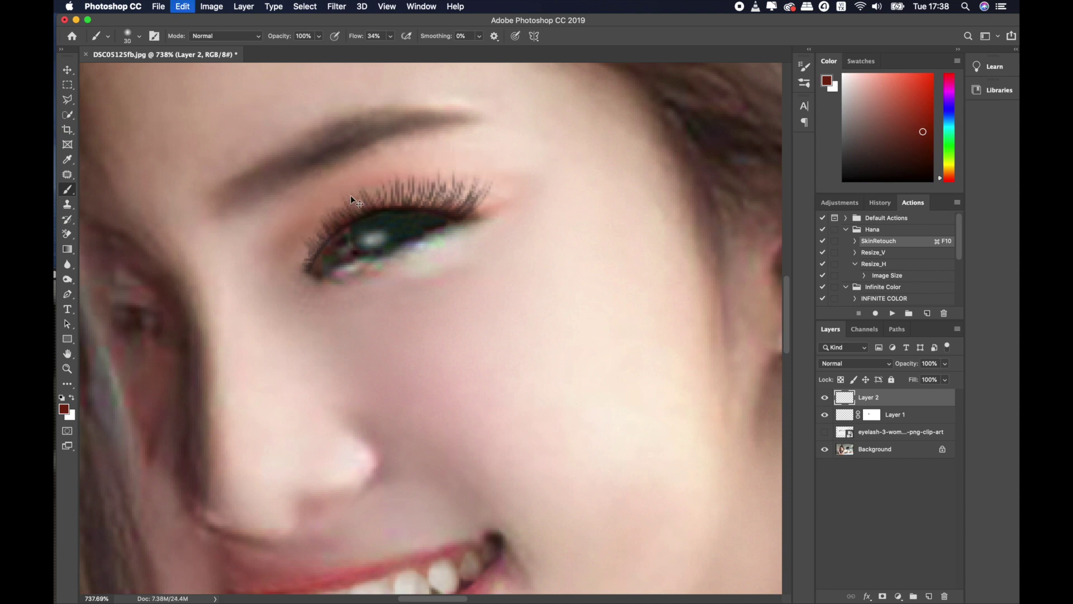
Step: Lower the brush opacity to 53% and paint reddish-brown shadow over the upper lid
left_click_drag(321, 37, 296, 53)
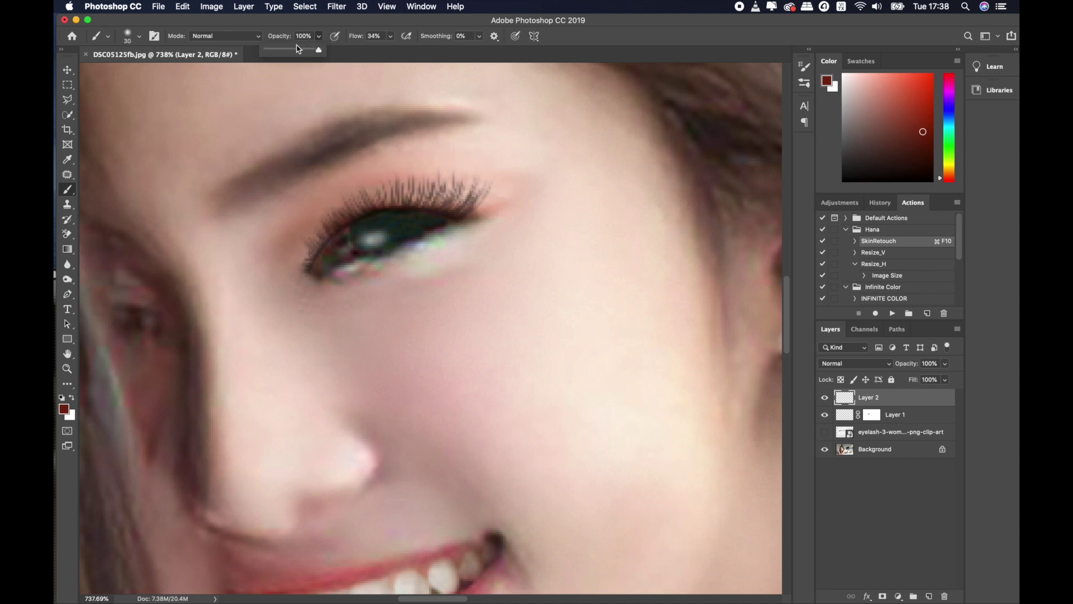
key("bracketright")
left_click_drag(490, 197, 392, 184)
mouse_move(480, 168)
left_mouse_down()
mouse_move(388, 192)
mouse_move(474, 182)
left_mouse_up()
key("bracketleft")
key("bracketright")
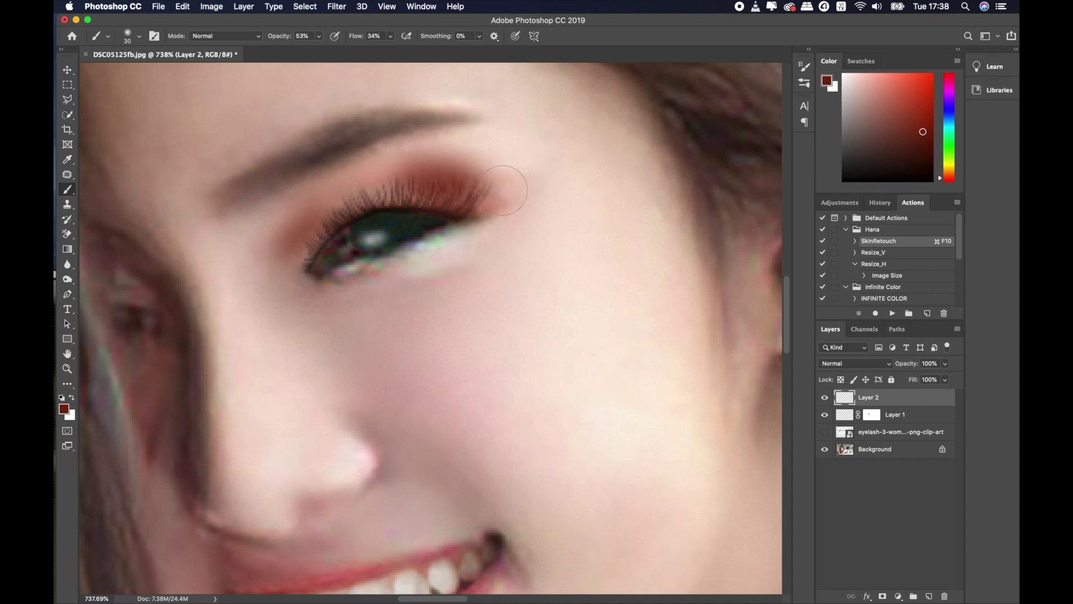
scroll(597, 315, "down", 3)
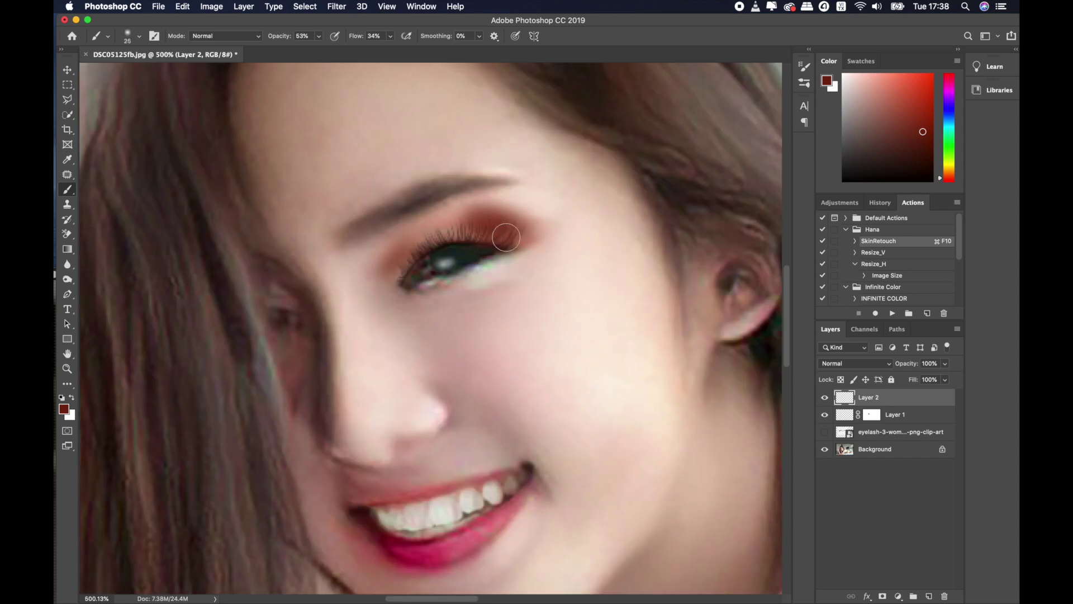
mouse_move(467, 222)
left_mouse_down()
mouse_move(436, 238)
mouse_move(513, 224)
left_mouse_up()
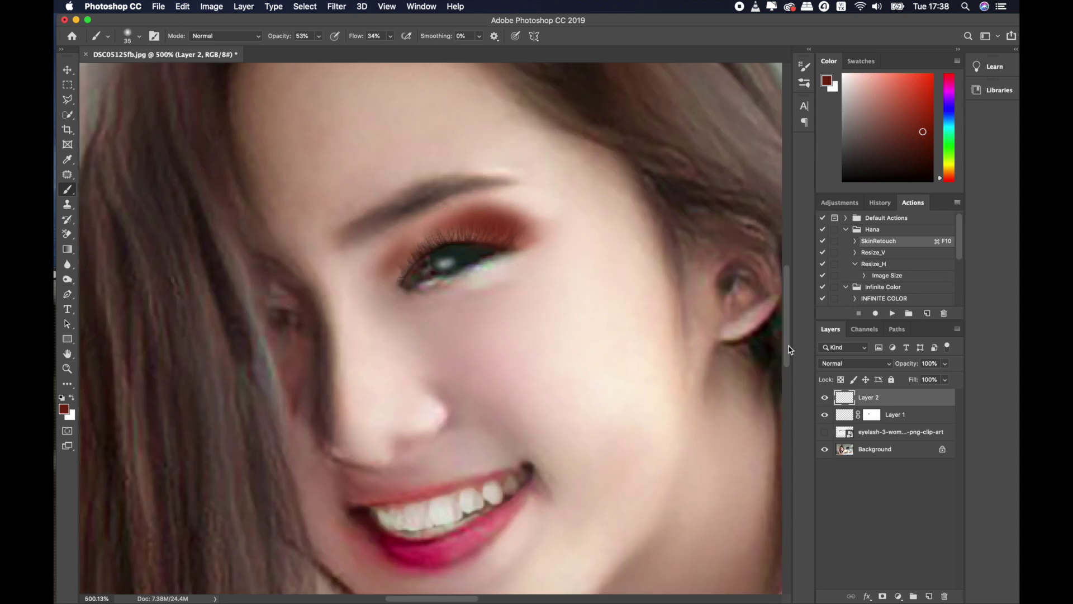
left_click(868, 367)
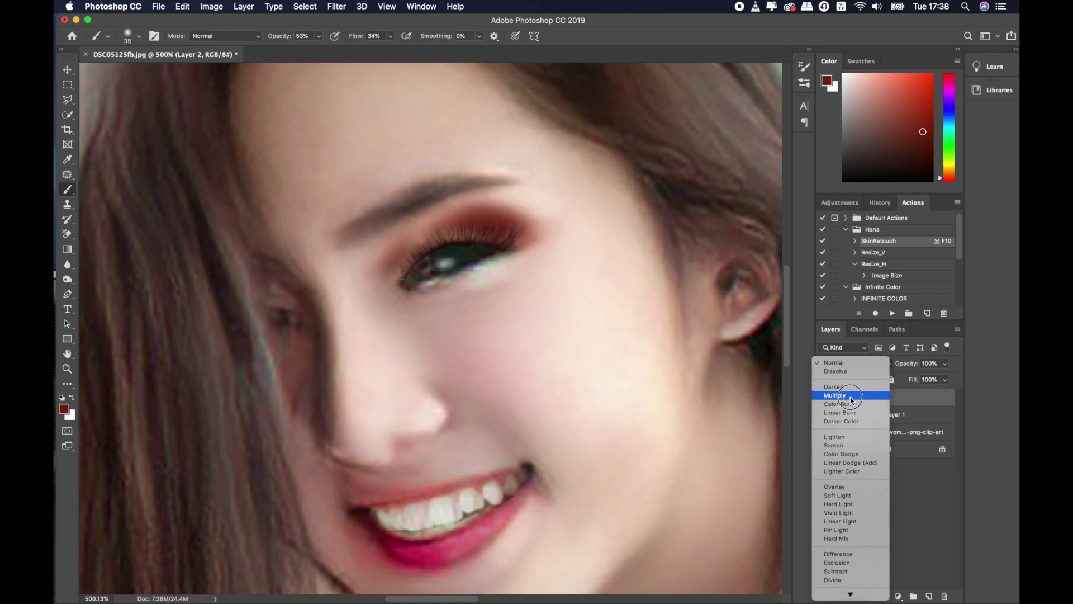
Step: Set the eyeshadow layer to Multiply, deepen the lid colour, and lower opacity to 30%
left_click(851, 400)
scroll(647, 354, "down", 5)
scroll(646, 354, "up", 5)
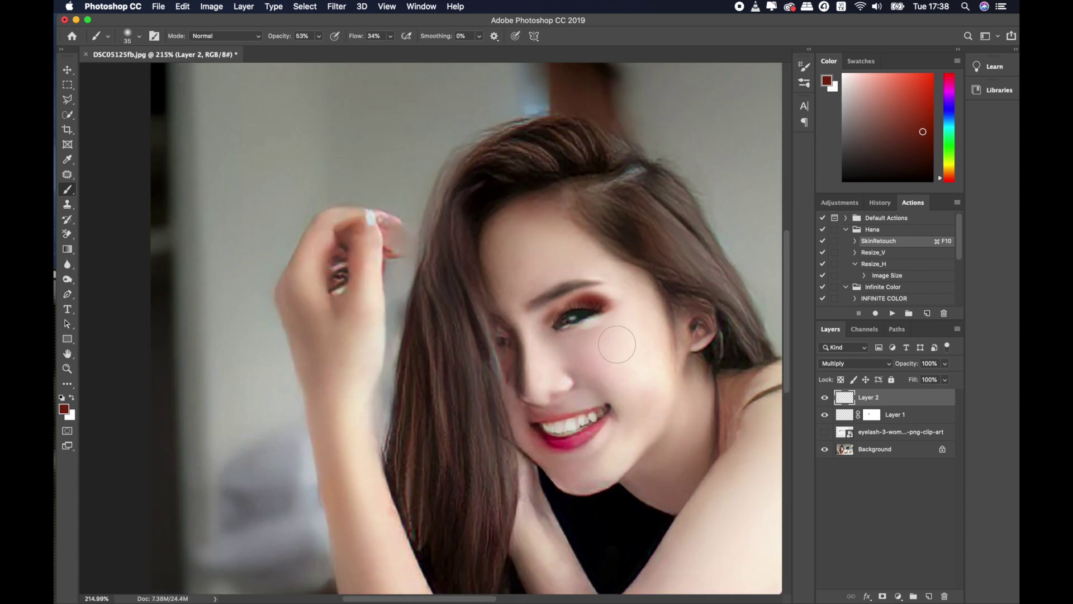
key("bracketleft")
mouse_move(471, 275)
left_mouse_down()
mouse_move(513, 250)
mouse_move(479, 283)
mouse_move(556, 242)
mouse_move(490, 256)
mouse_move(548, 246)
left_mouse_up()
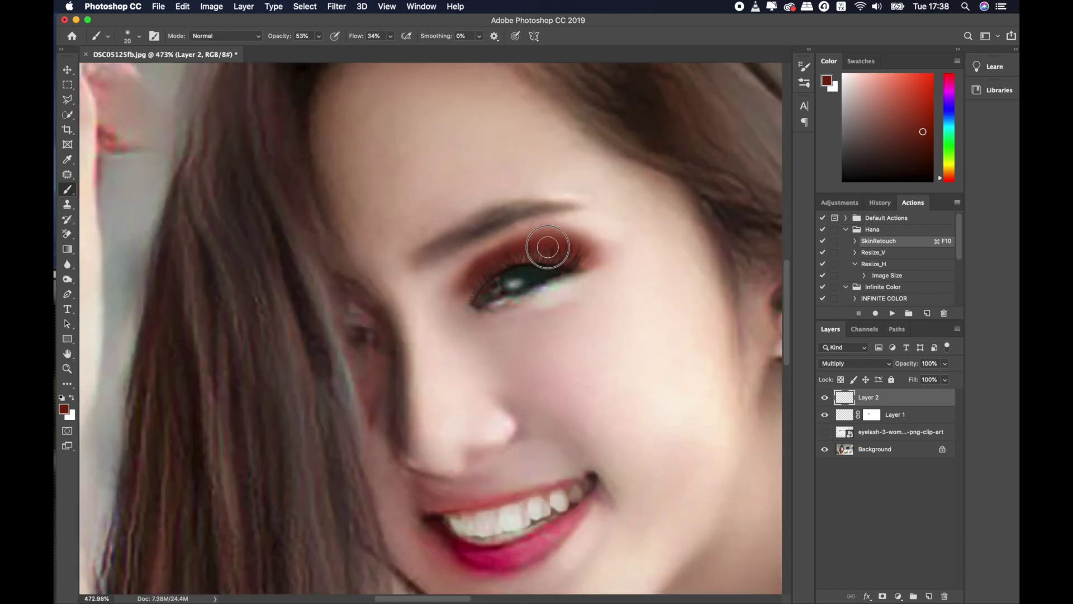
scroll(548, 246, "down", 5)
scroll(547, 247, "up", 5)
left_click_drag(945, 363, 910, 382)
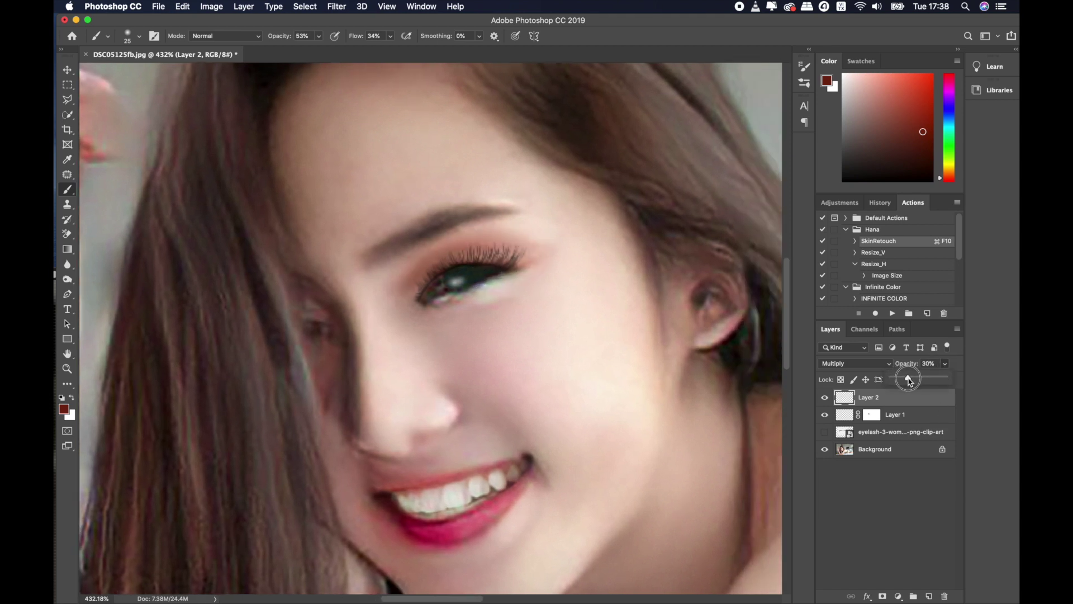
Step: Soften the eyeshadow with a 5.0-pixel Gaussian Blur and add a new empty layer
left_click(334, 8)
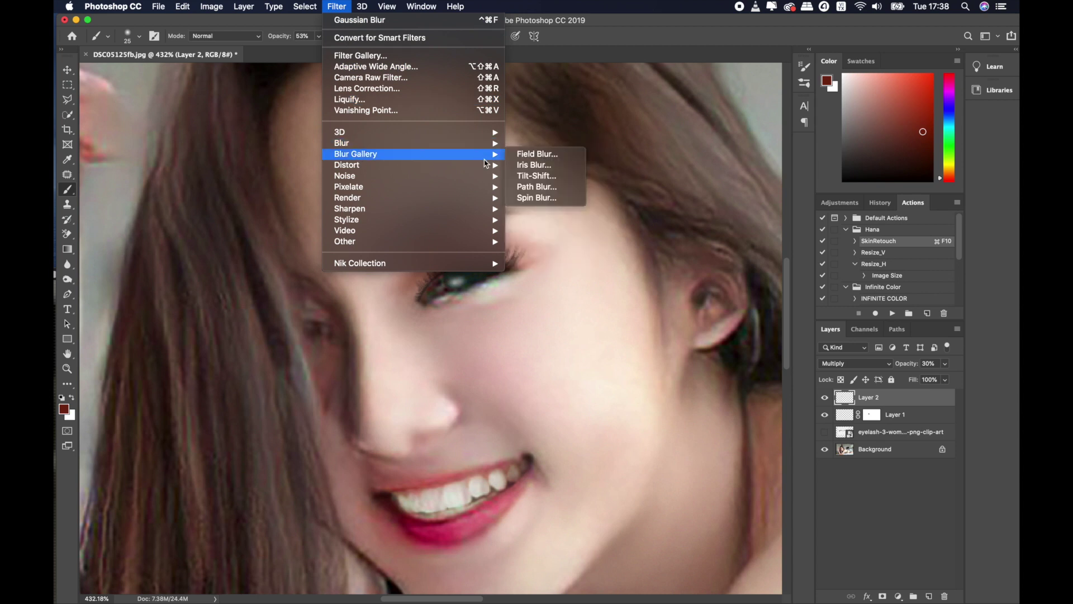
left_click(553, 188)
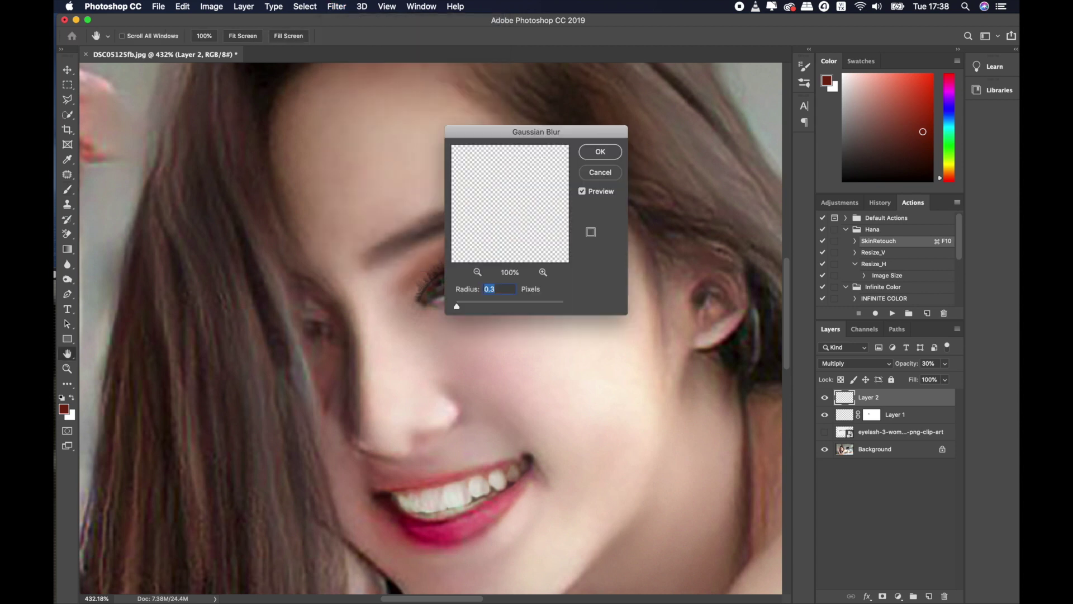
left_click_drag(517, 132, 667, 125)
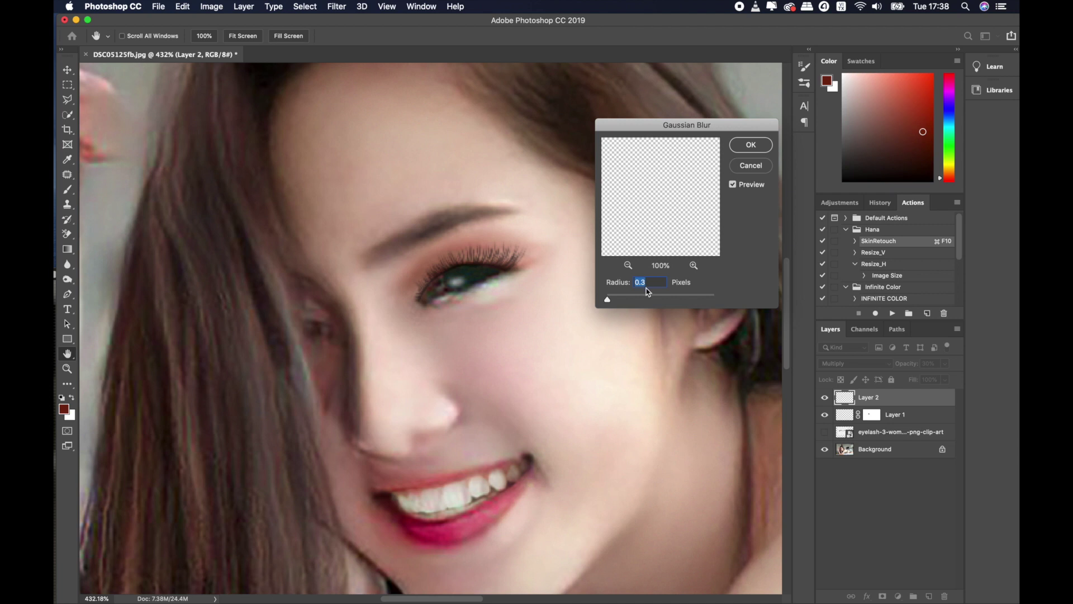
mouse_move(638, 296)
left_mouse_down()
mouse_move(660, 301)
mouse_move(637, 301)
mouse_move(647, 301)
left_mouse_up()
left_click(749, 146)
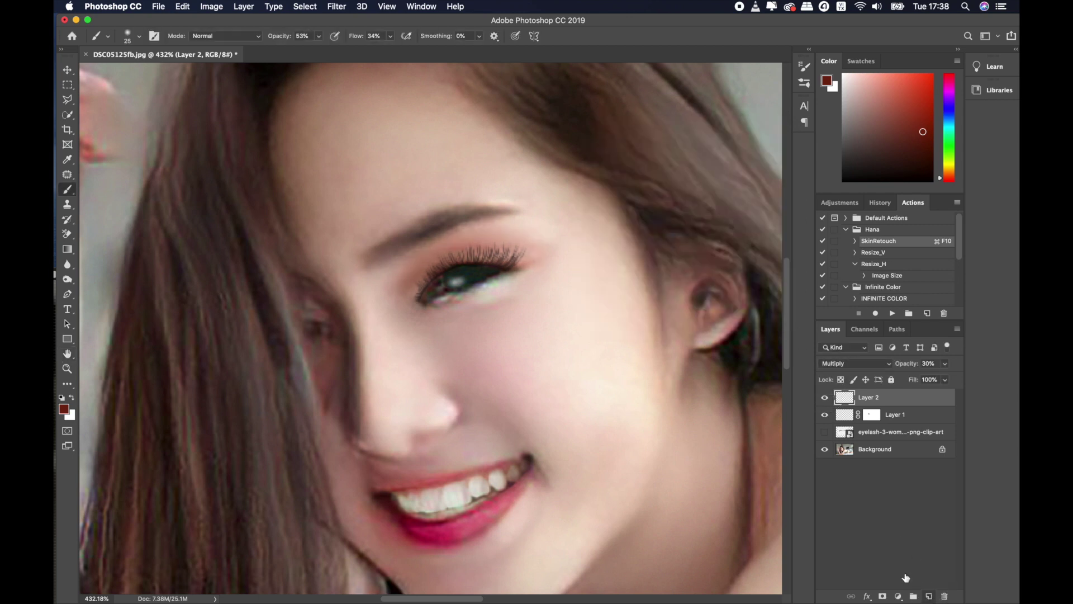
left_click(928, 596)
scroll(534, 290, "up", 2)
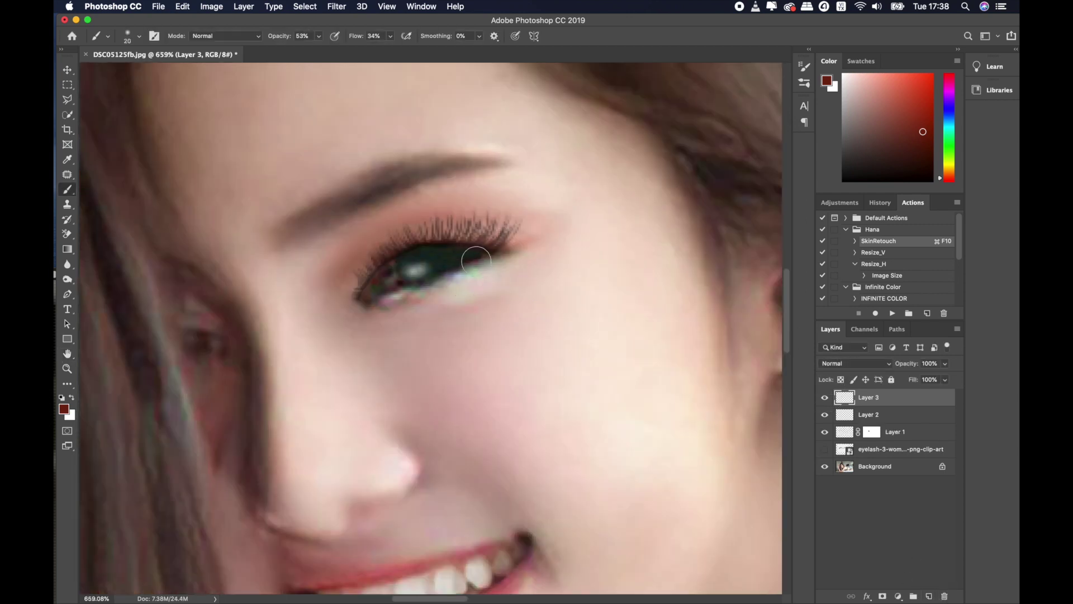
Step: Paint shading along the lower lash line on Layer 3 and blend it as Multiply
key("bracketright")
mouse_move(492, 267)
left_mouse_down()
mouse_move(394, 310)
mouse_move(520, 254)
mouse_move(385, 313)
mouse_move(536, 265)
left_mouse_up()
key("bracketright")
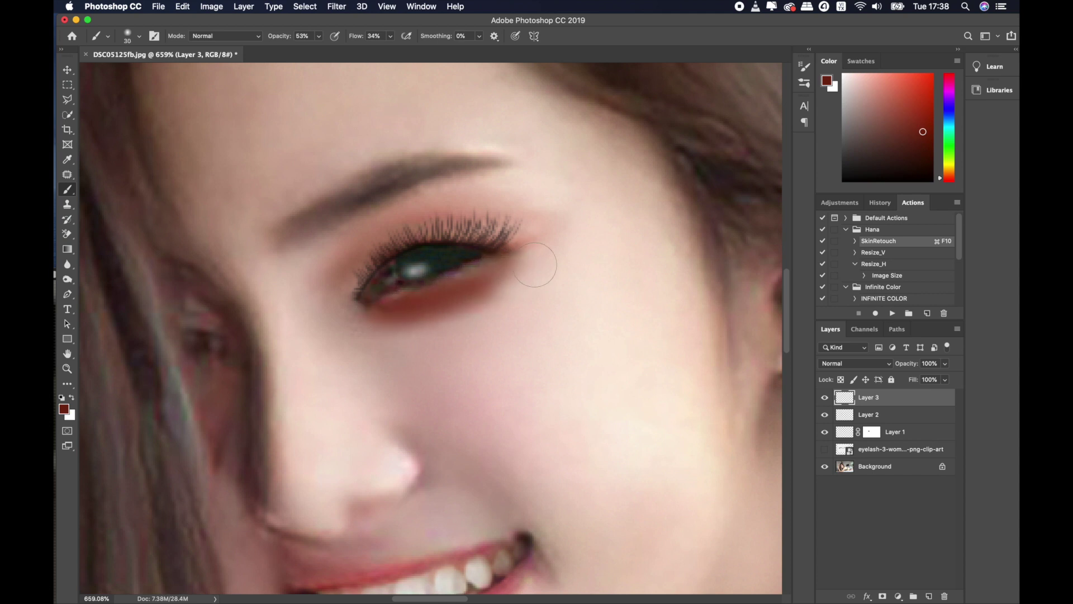
left_click(943, 364)
left_click_drag(917, 380, 923, 380)
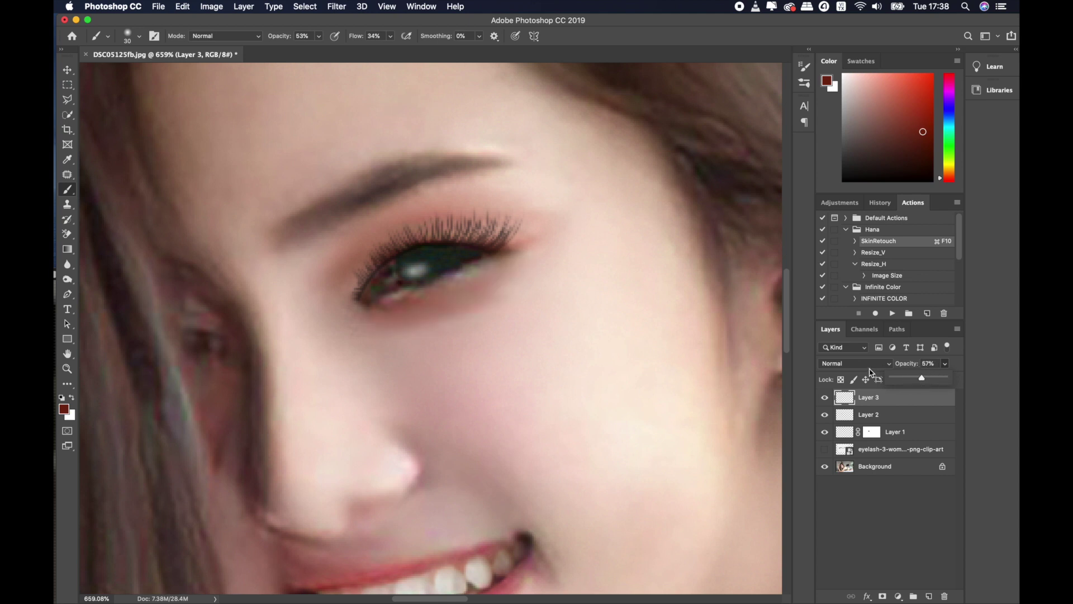
left_click(855, 364)
left_click(860, 397)
Step: Gaussian-blur the lower-lid shading and fade Layer 3 to 38% opacity
left_click(337, 7)
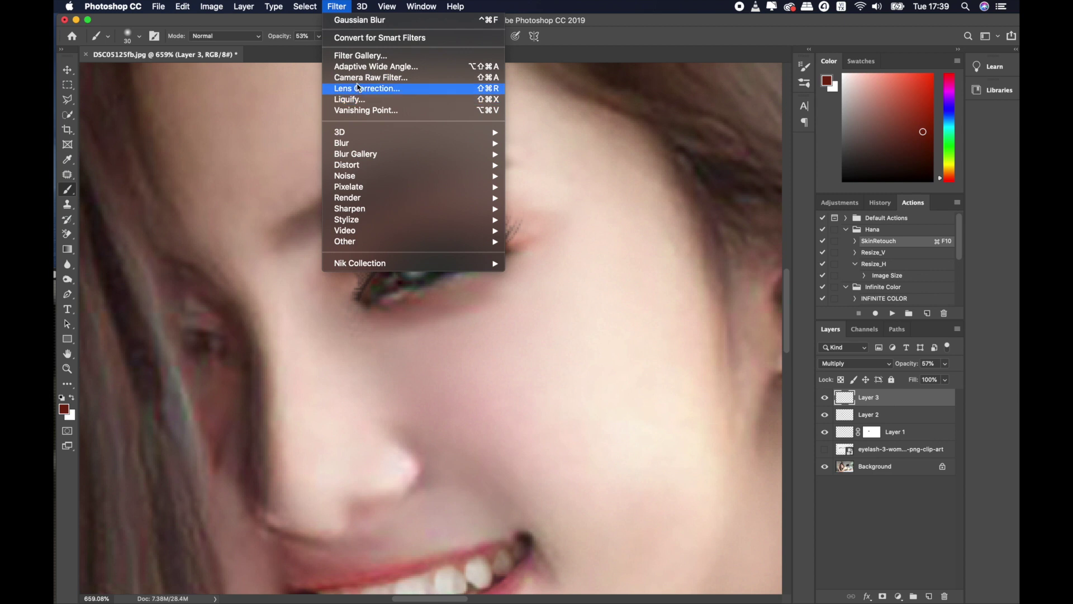
mouse_move(341, 142)
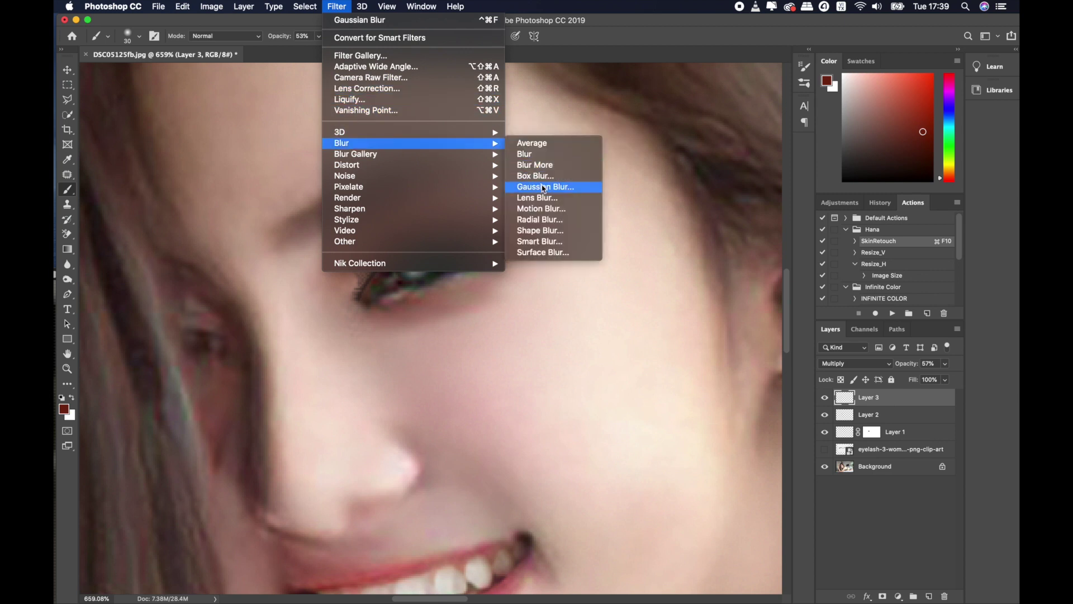
left_click(551, 187)
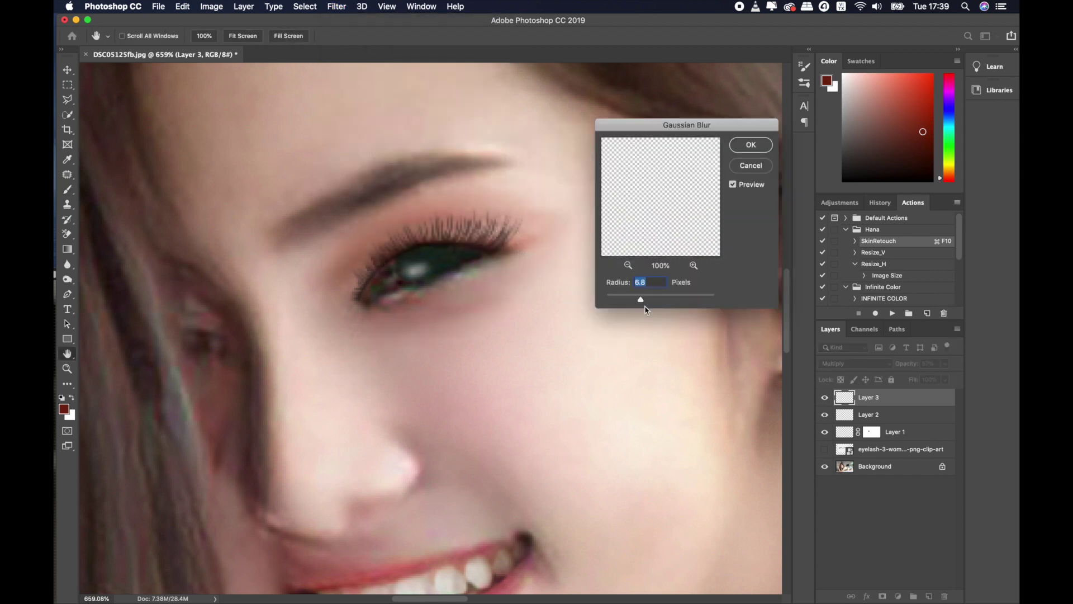
left_click(751, 145)
left_click_drag(944, 364, 947, 382)
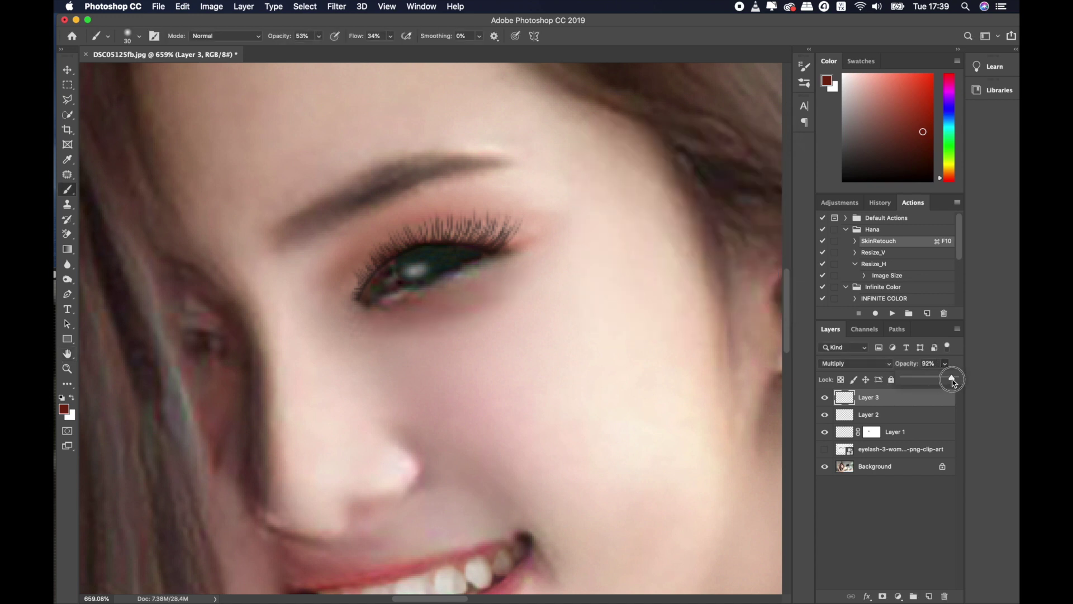
key("ctrl+0")
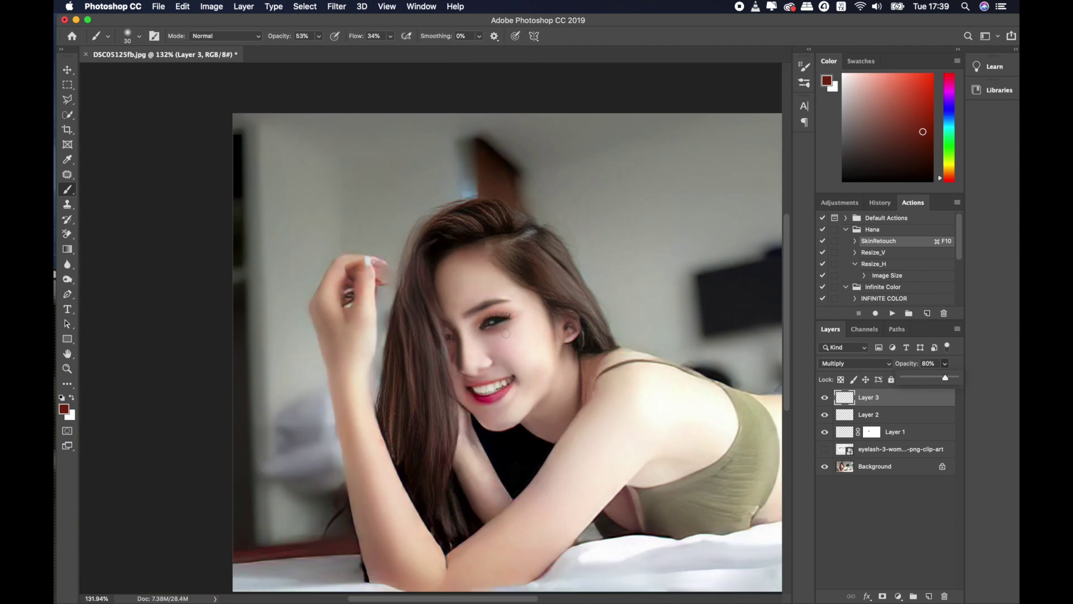
scroll(514, 339, "up", 3)
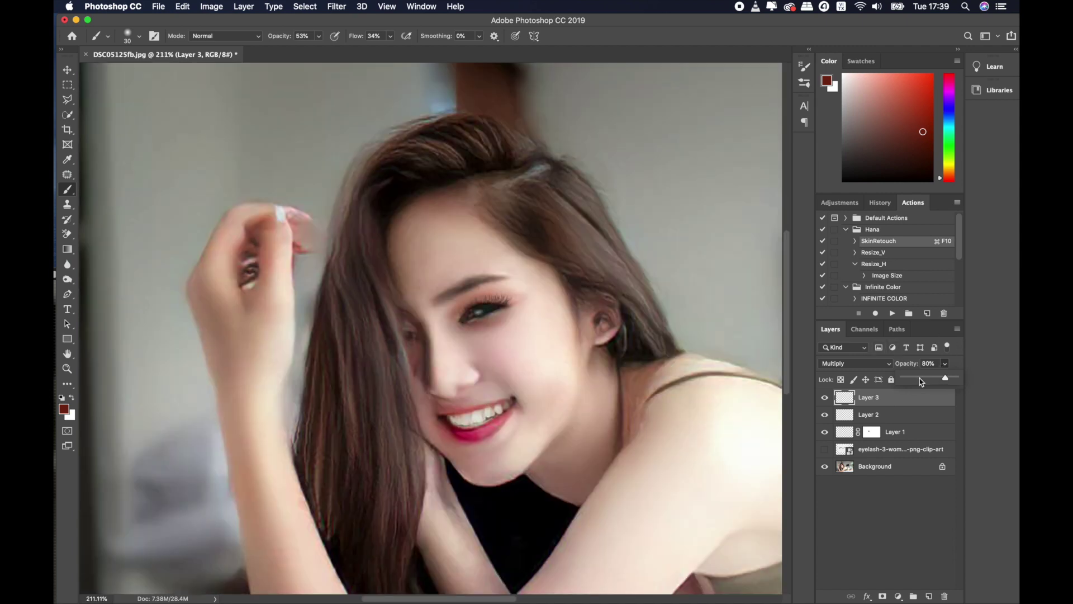
left_click_drag(921, 381, 923, 380)
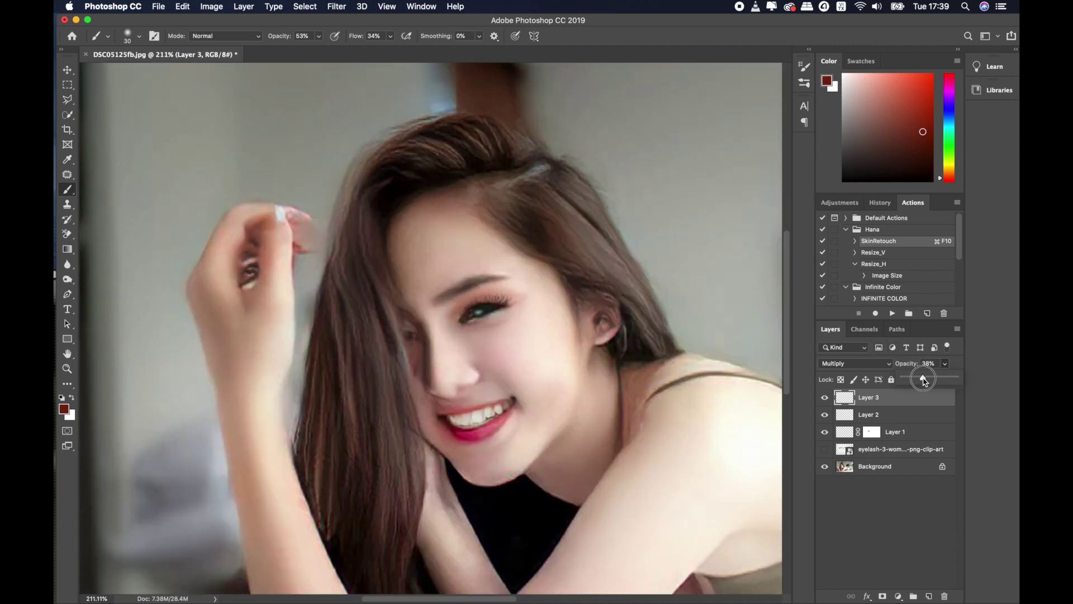
key("ctrl+0")
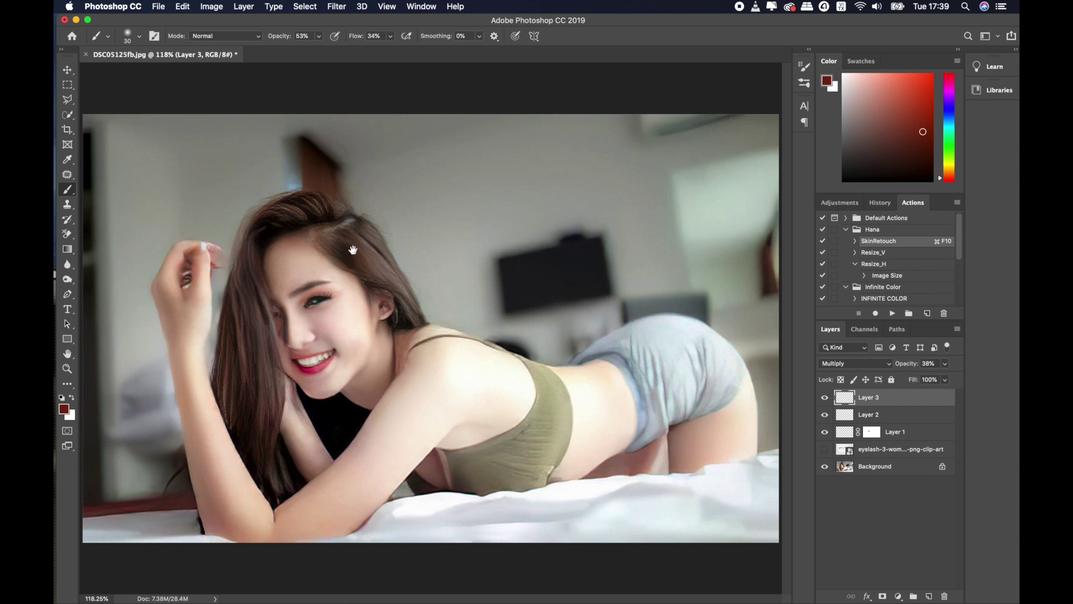
scroll(343, 315, "down", 3)
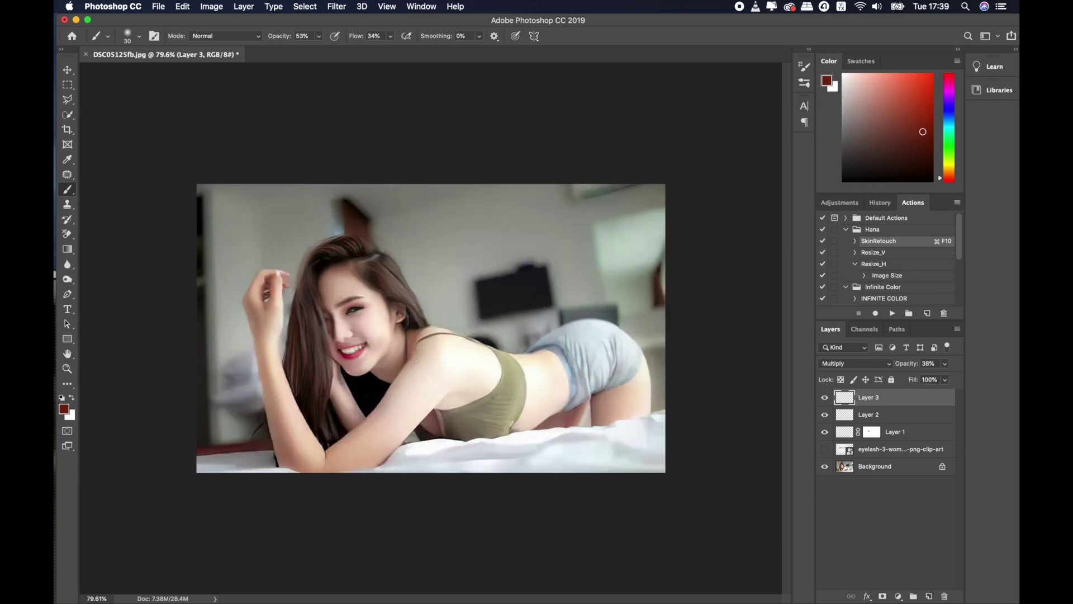
Step: Stamp visible edits into merged Layer 4, delete the old retouching layers, and duplicate Layer 4
key("ctrl+alt+shift+e")
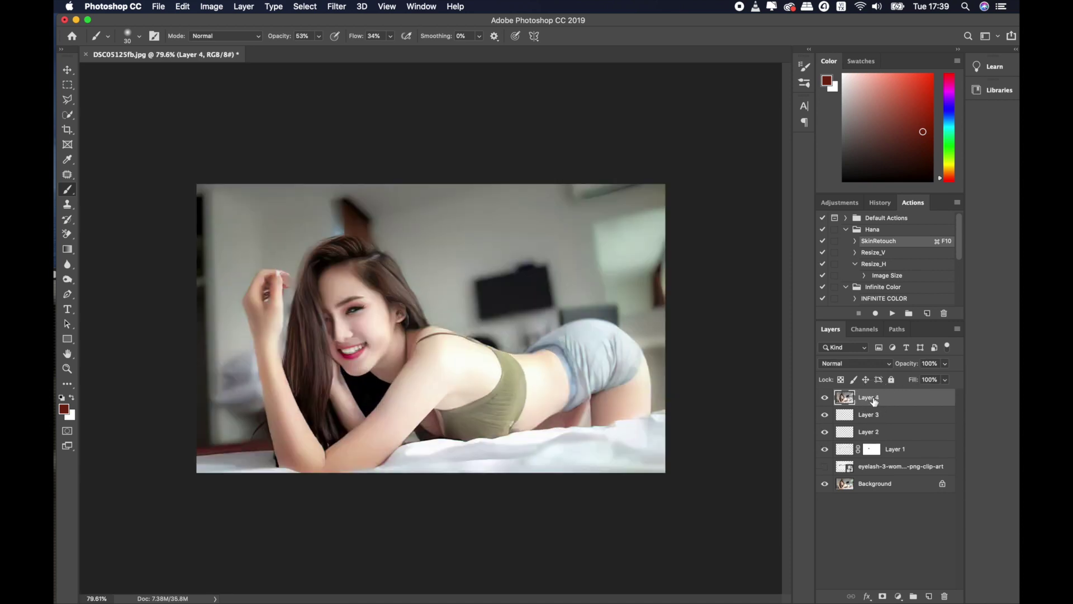
left_click(896, 415)
key("Delete")
key("Delete")
key("Delete")
key("Delete")
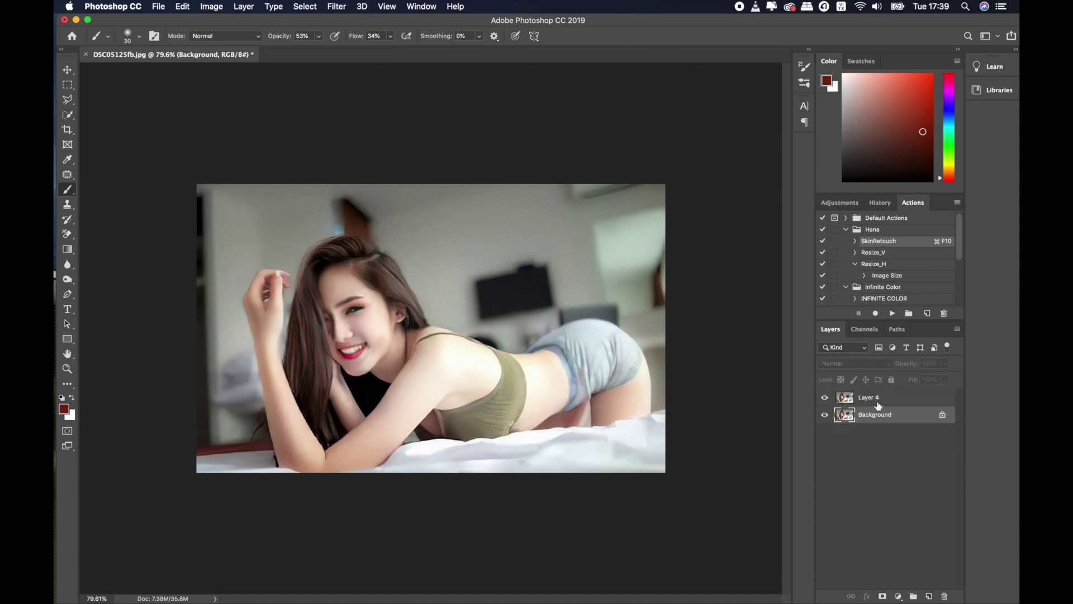
left_click(872, 397)
key("ctrl+j")
scroll(334, 334, "up", 3)
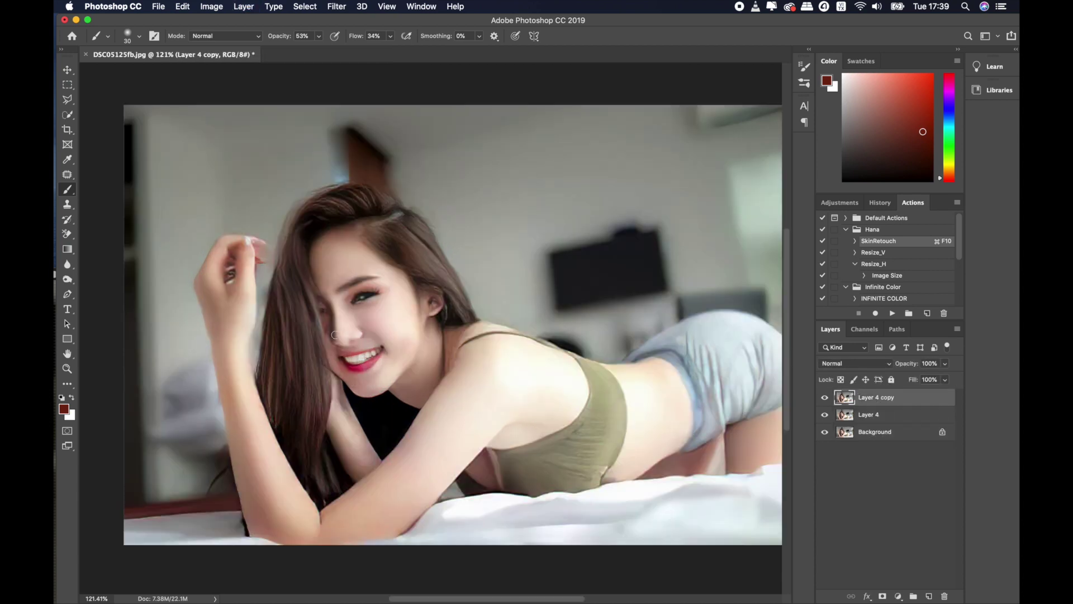
scroll(465, 364, "up", 4)
scroll(469, 371, "up", 6)
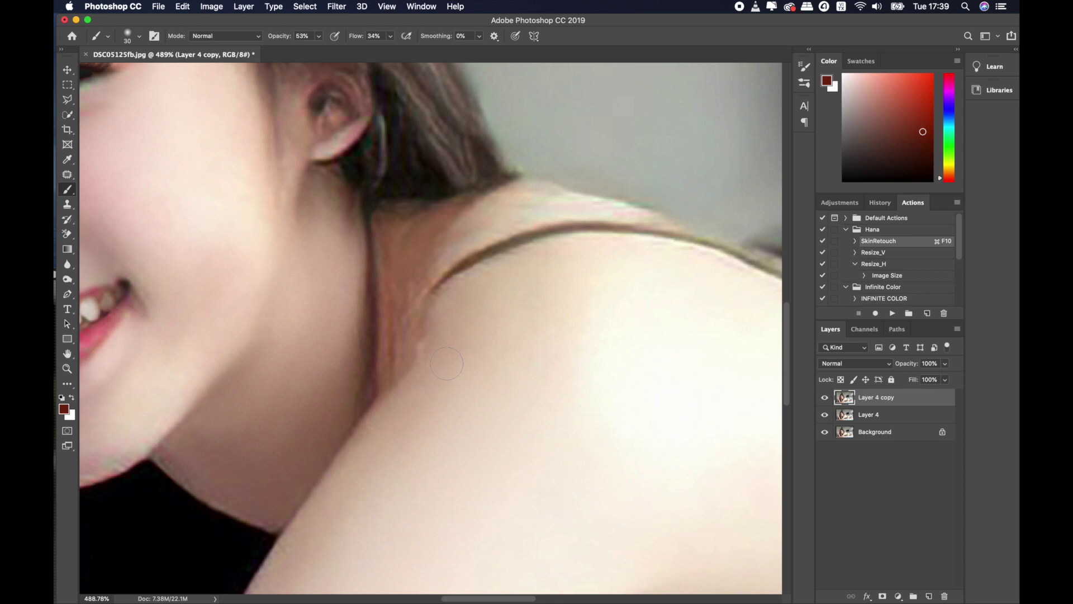
scroll(447, 363, "down", 5)
Step: Duplicate the layer again, apply a High Pass filter, and blend it in Linear Light
key("ctrl+j")
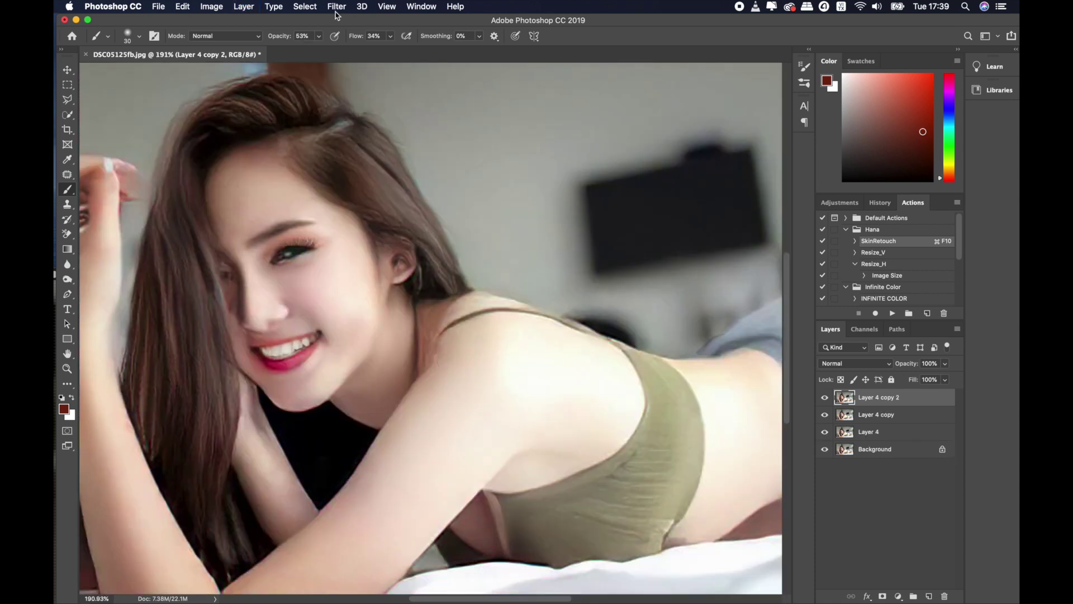
left_click(337, 6)
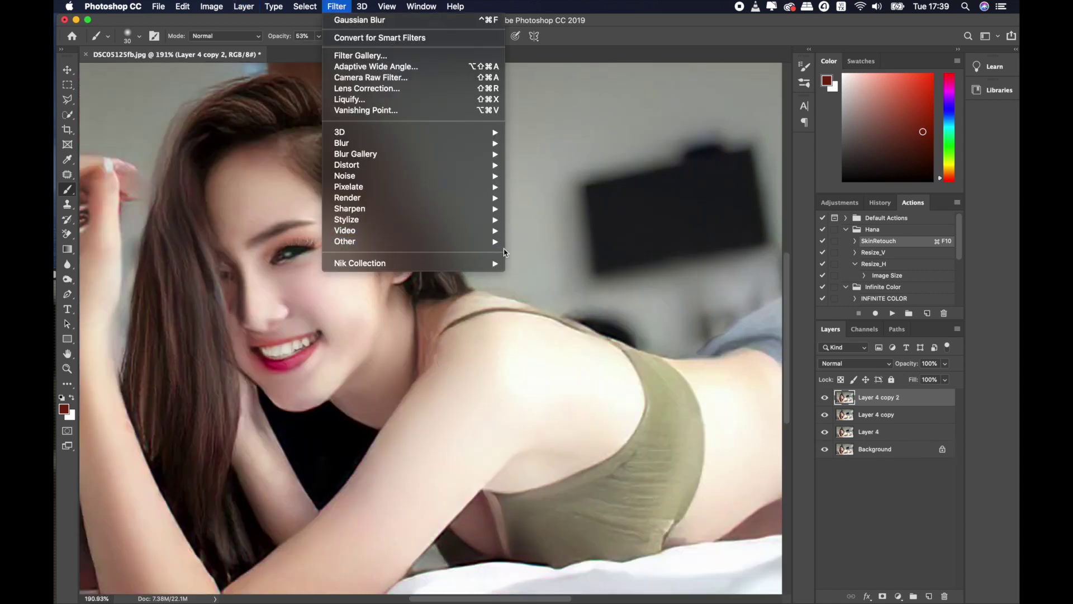
mouse_move(344, 241)
left_click(557, 253)
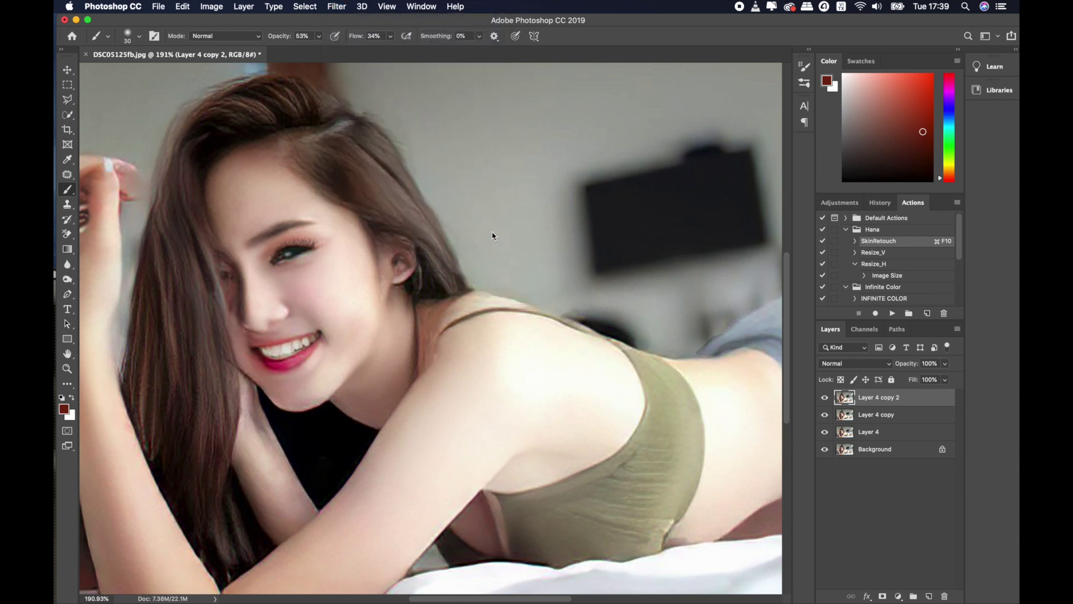
key("Return")
key("b")
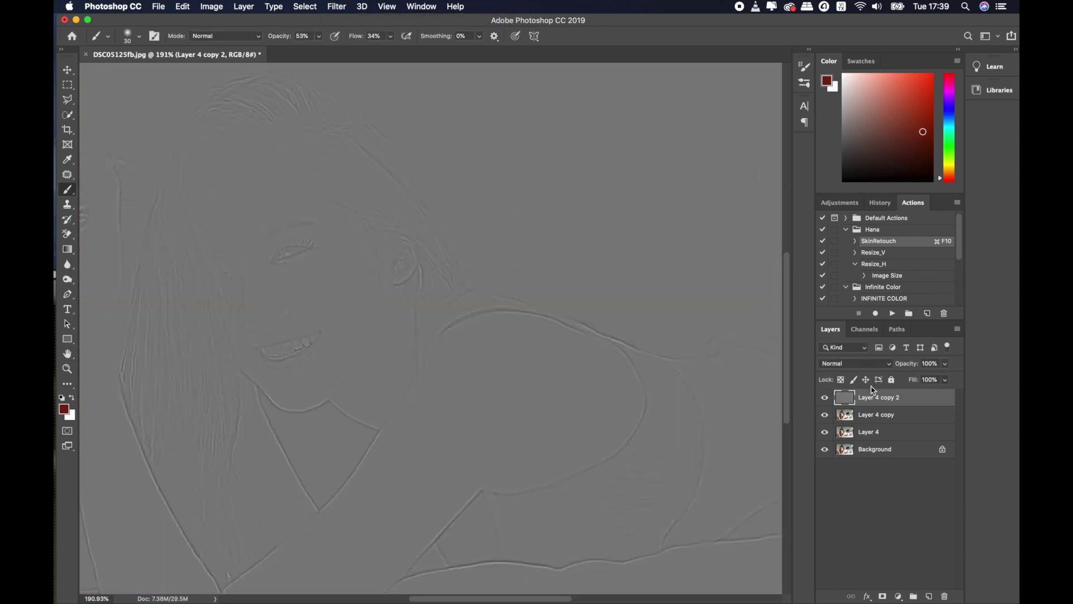
left_click(858, 365)
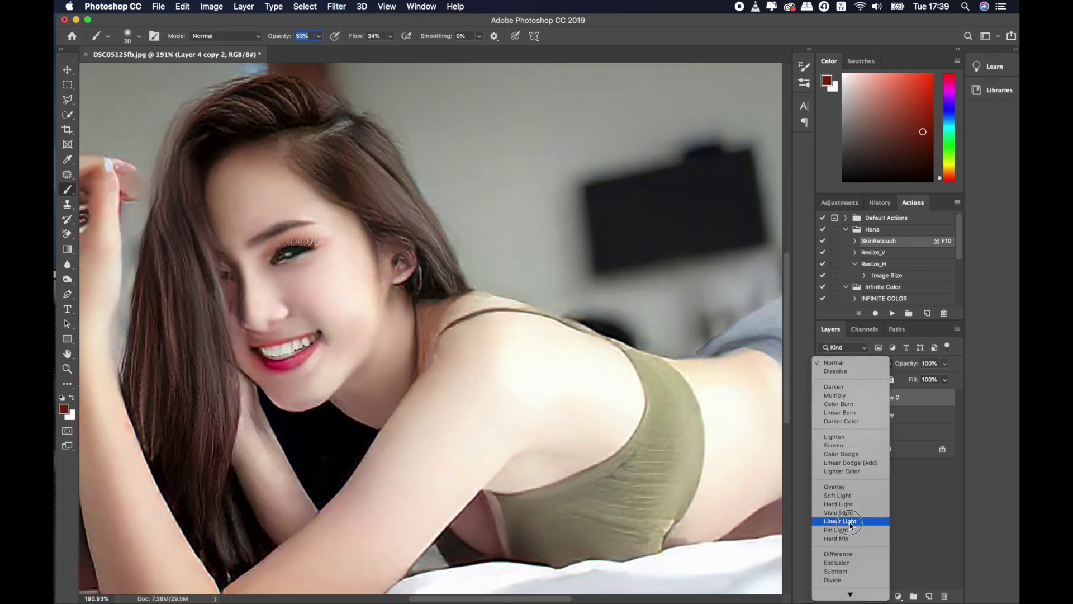
left_click(850, 522)
Step: Toggle the sharpening layer's visibility to compare the photo with and without it
scroll(462, 369, "up", 2)
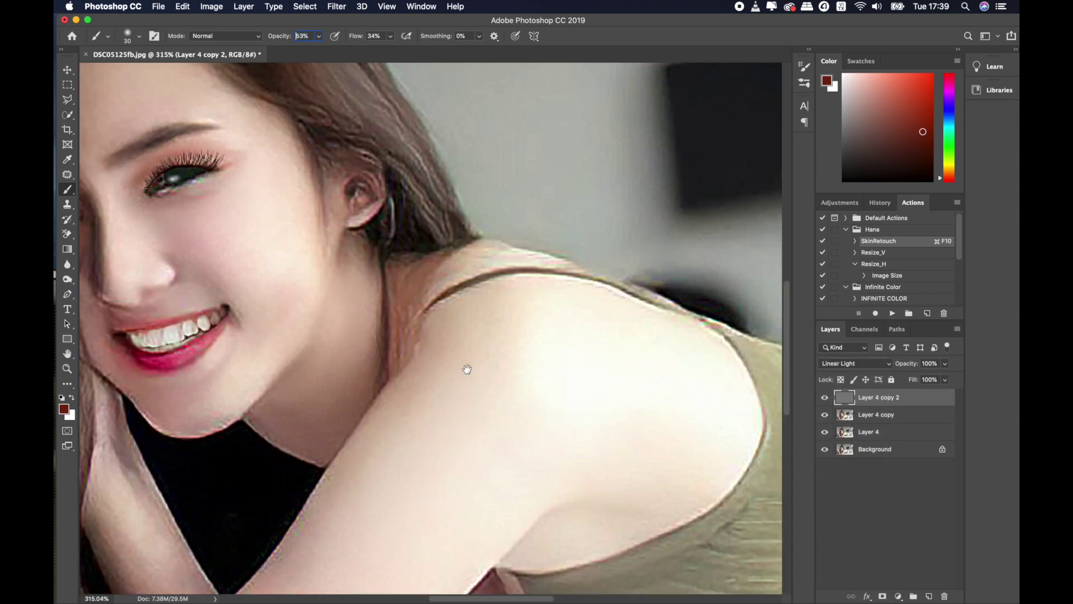
scroll(434, 242, "right", 3)
scroll(498, 313, "left", 2)
scroll(558, 344, "up", 2)
scroll(558, 344, "down", 3)
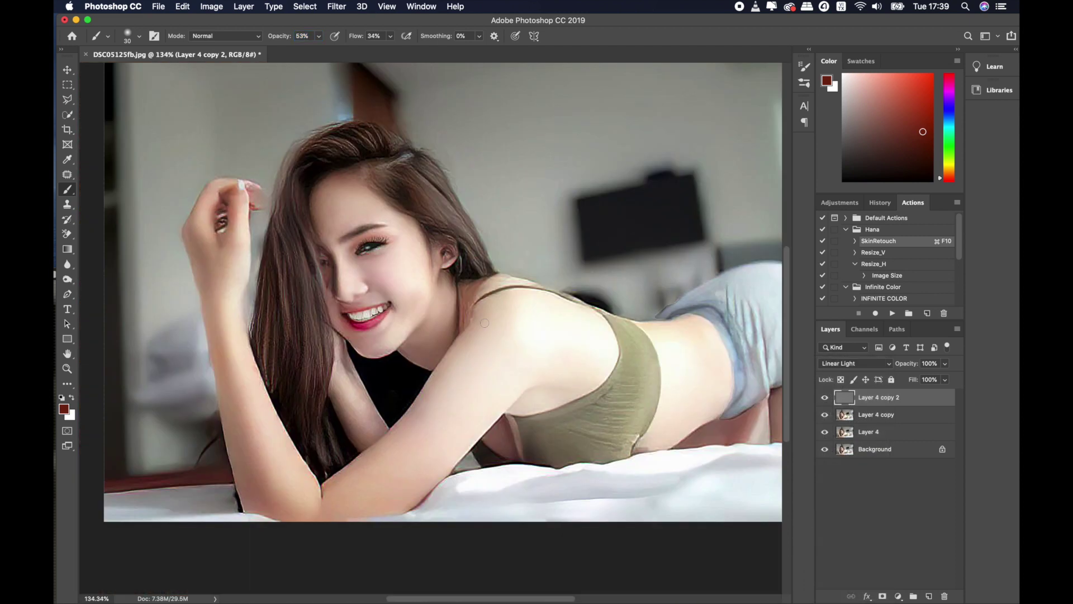
left_click(830, 398)
left_click(828, 398)
scroll(367, 300, "up", 1)
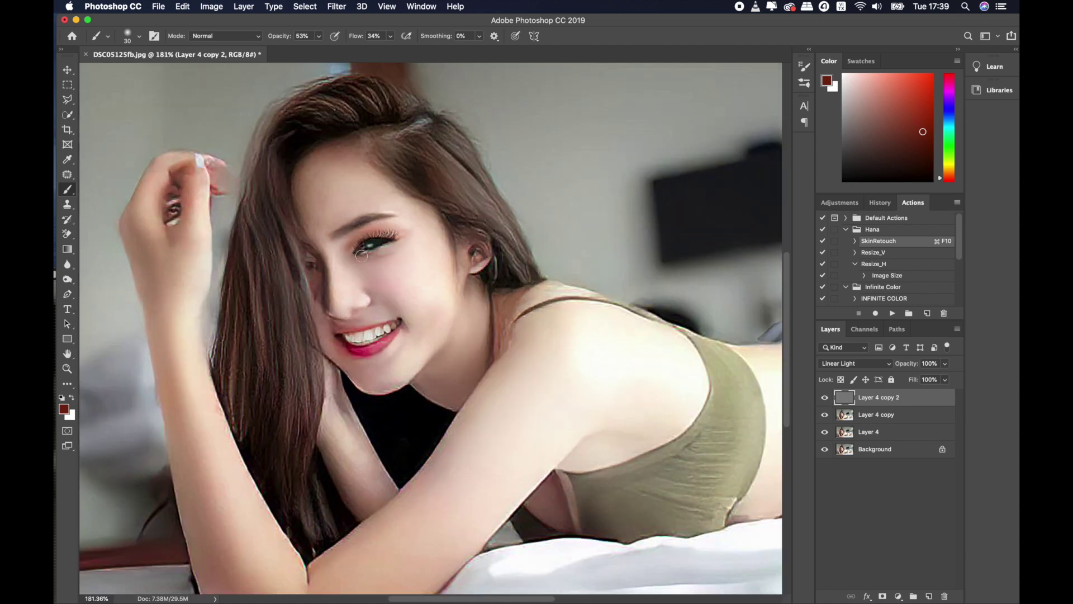
left_click(828, 399)
Step: Add a black hide-all mask and paint white at 100% to reveal sharpening on the hair
left_click(883, 596, "alt")
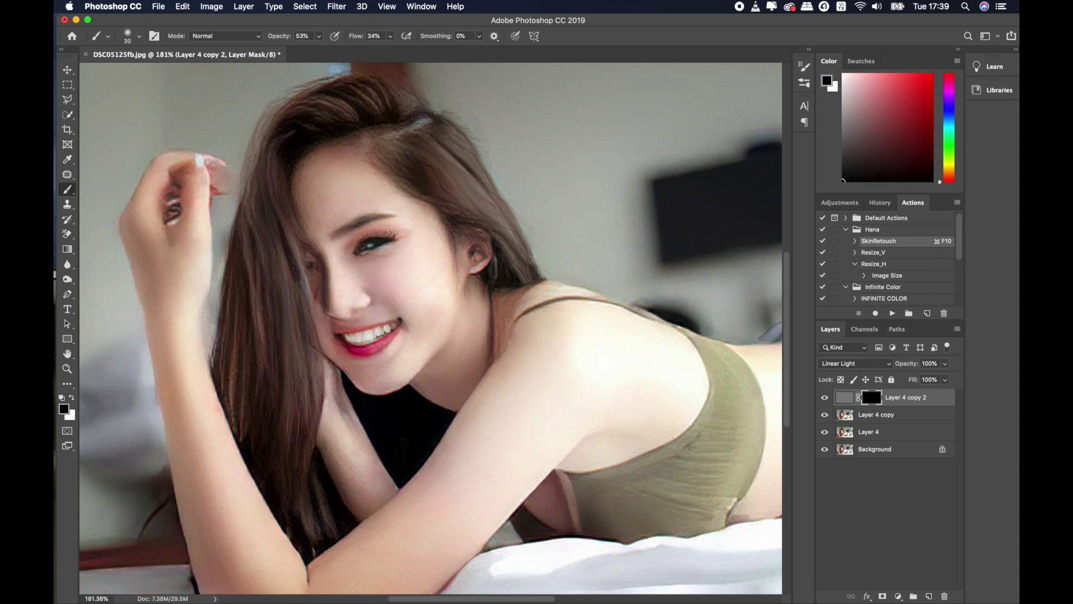
left_click_drag(318, 35, 347, 52)
key("bracketright")
key("bracketright")
key("bracketright")
key("bracketright")
key("bracketright")
key("bracketright")
key("x")
left_click_drag(288, 145, 377, 134)
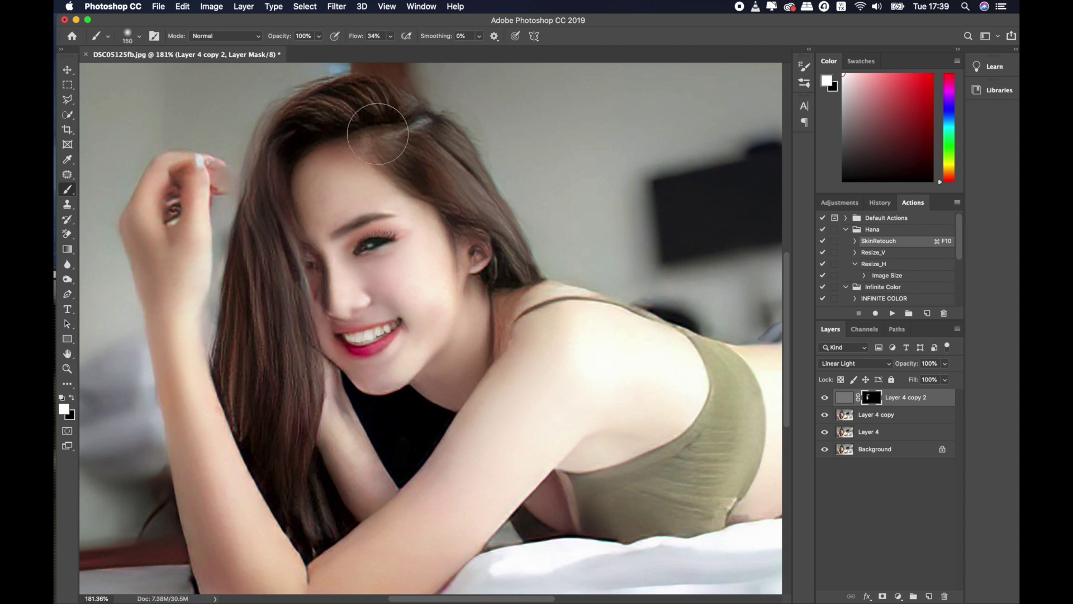
key("p")
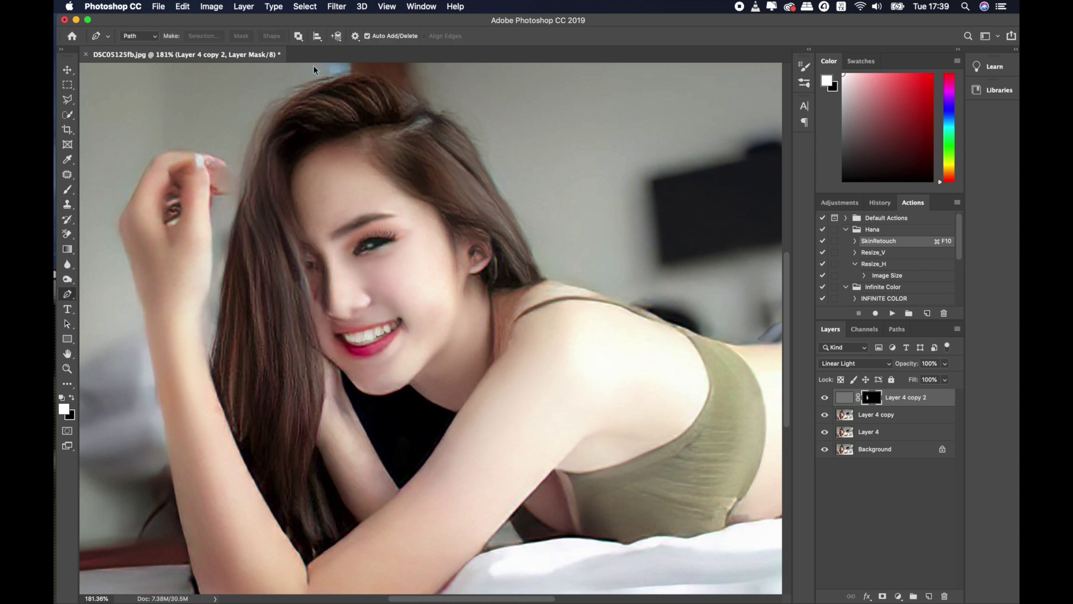
key("b")
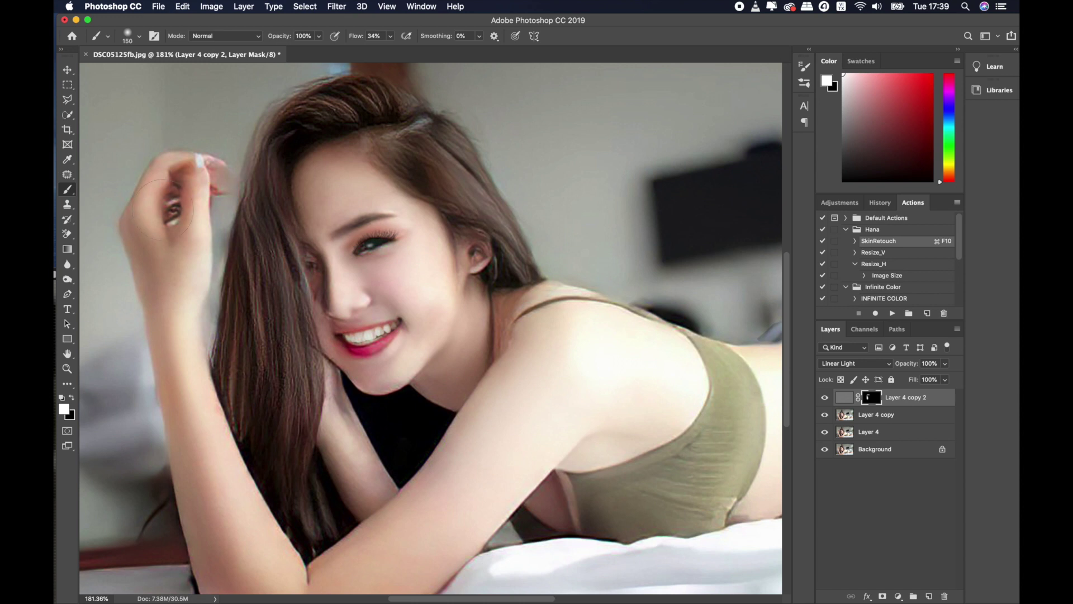
key("bracketright")
key("ctrl+z")
key("ctrl+z")
Step: Float the document window, set brush opacity to 50%, and mask in sharpening around the face and lips
left_click_drag(257, 55, 297, 54)
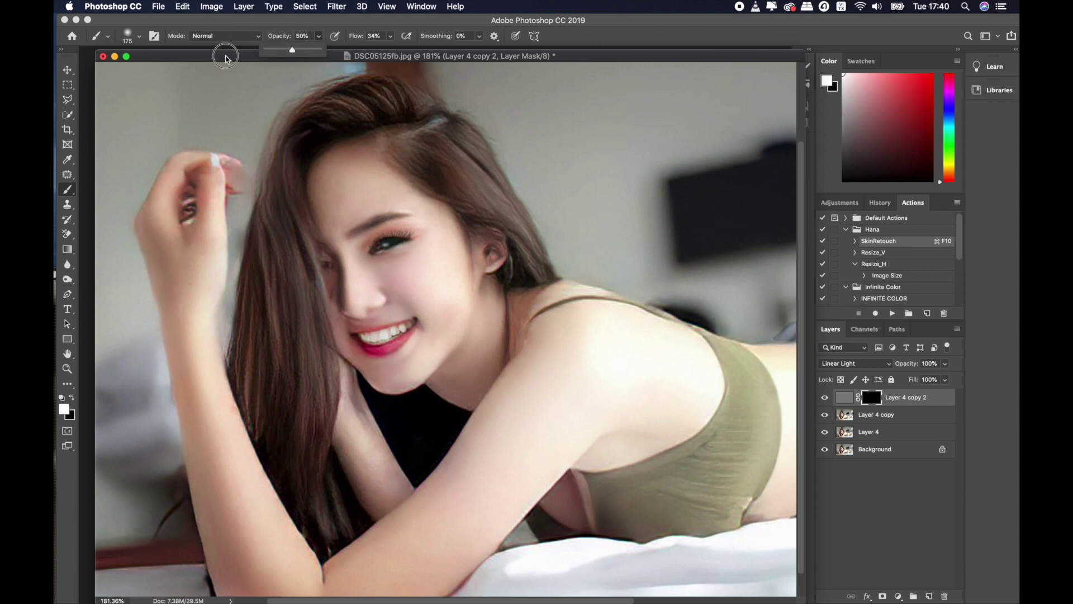
left_click_drag(226, 58, 217, 54)
key("bracketleft")
key("bracketleft")
key("bracketleft")
scroll(337, 250, "up", 5)
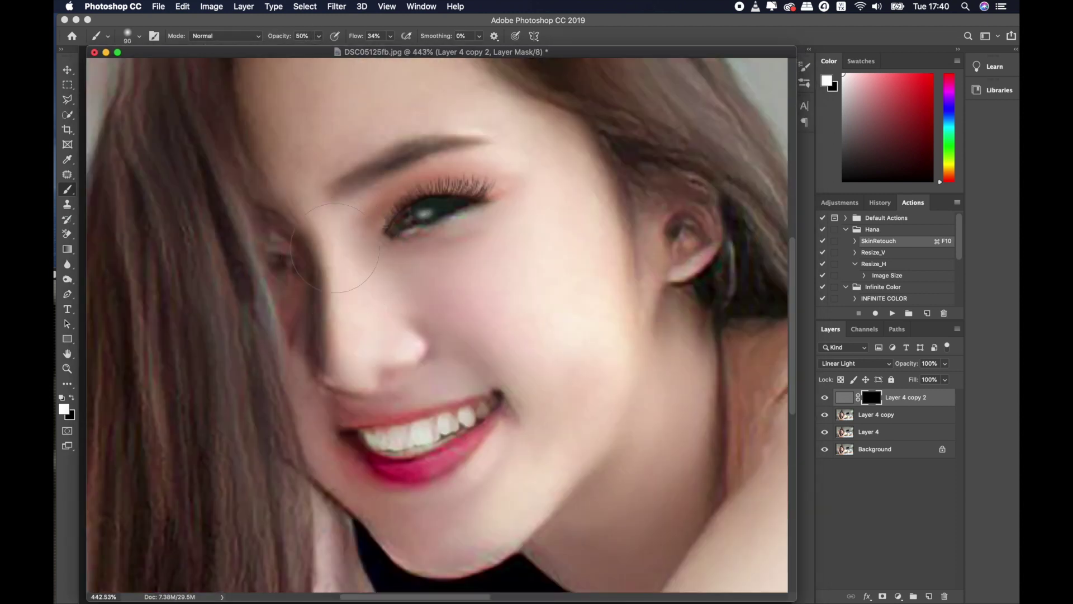
scroll(376, 161, "down", 3)
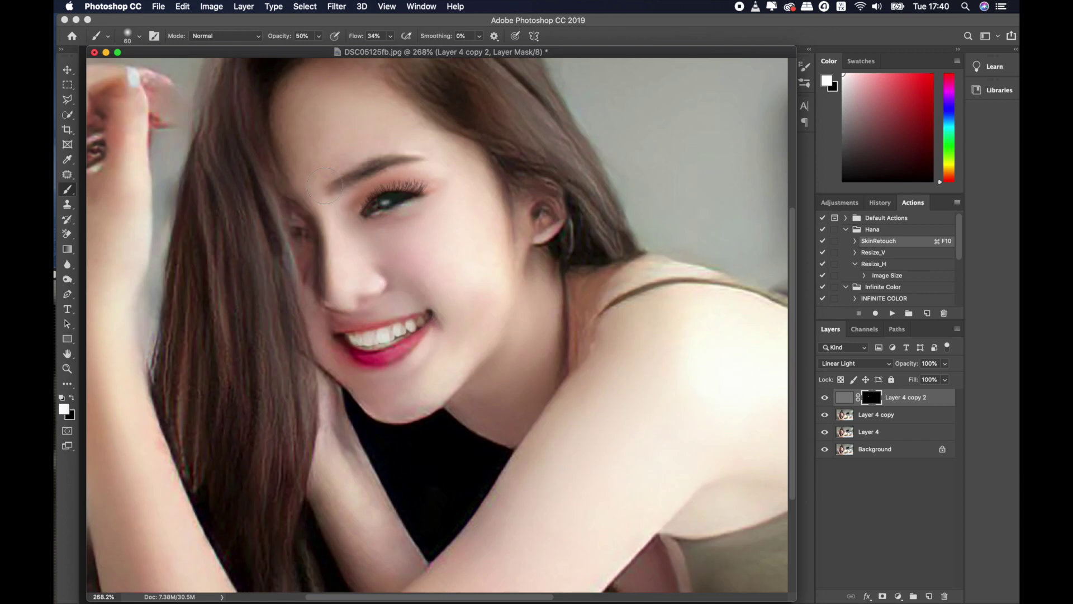
key("bracketright")
key("bracketright")
key("bracketleft")
Step: Enlarge the brush and pan across the photo to extend the sharpening mask over the hips
scroll(319, 327, "down", 3)
key("bracketright")
key("bracketright")
key("bracketright")
key("bracketright")
key("bracketright")
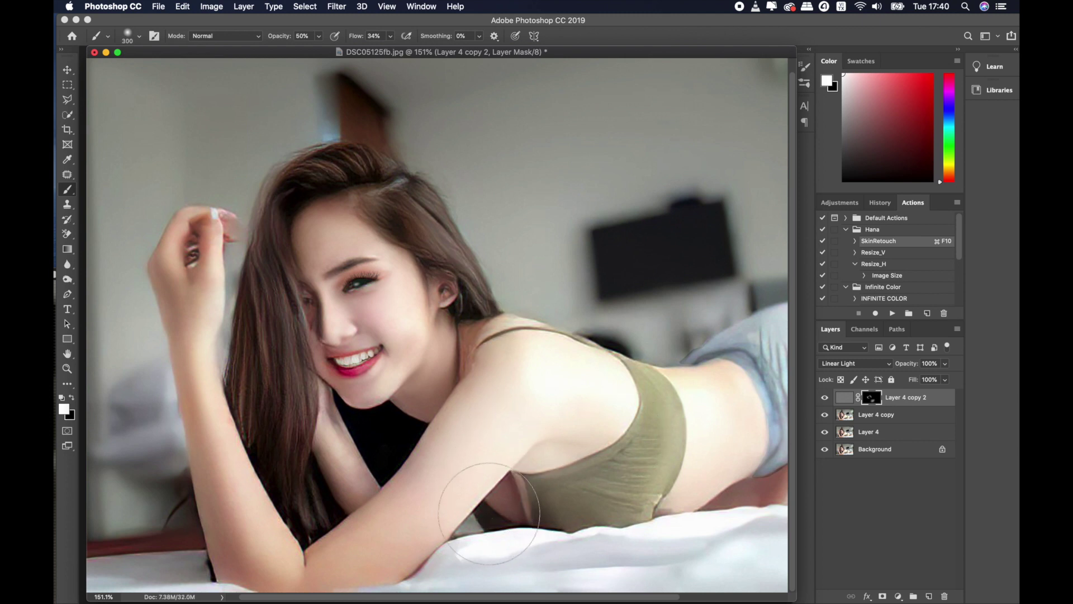
scroll(503, 489, "right", 5)
key("bracketright")
key("bracketright")
key("bracketright")
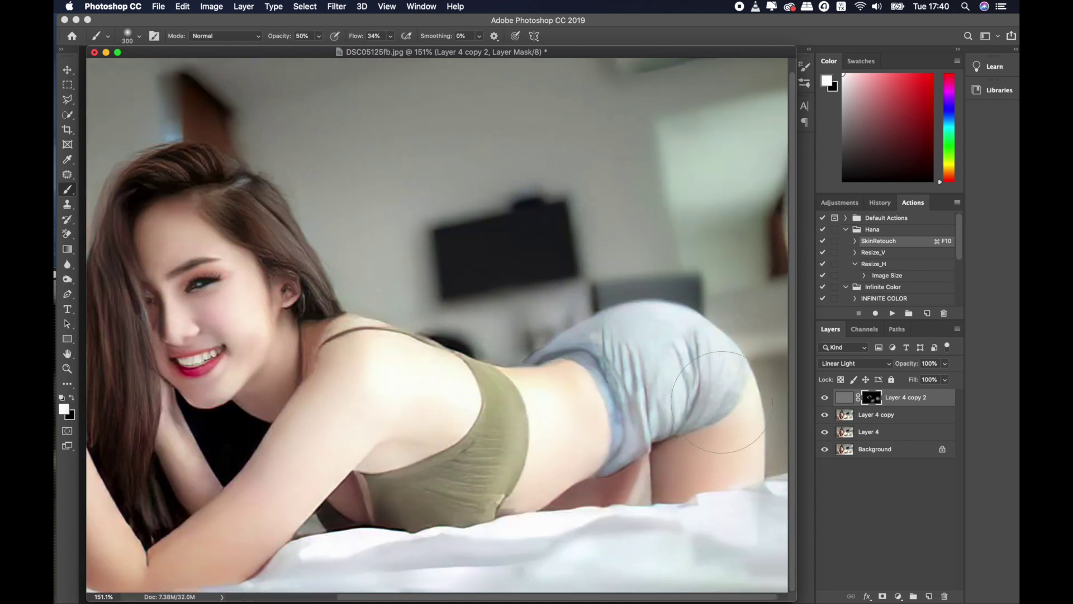
scroll(403, 393, "down", 3)
scroll(403, 393, "down", 5)
scroll(403, 393, "up", 2)
scroll(388, 359, "up", 3)
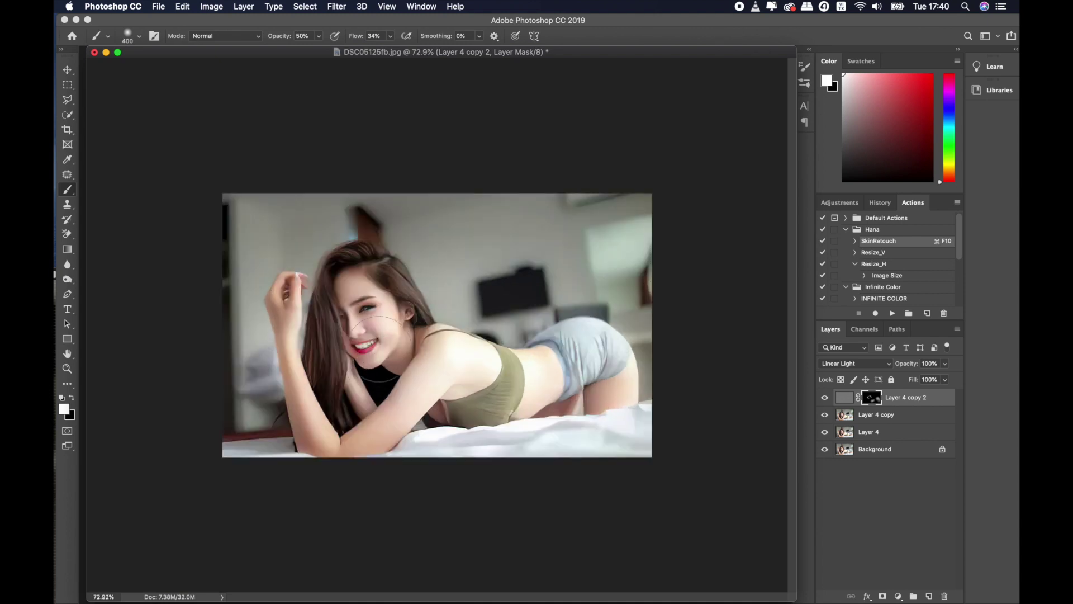
Step: Run the flatten action (Cmd+F10) and place an image file onto the photo
key("bracketright")
key("super+F10")
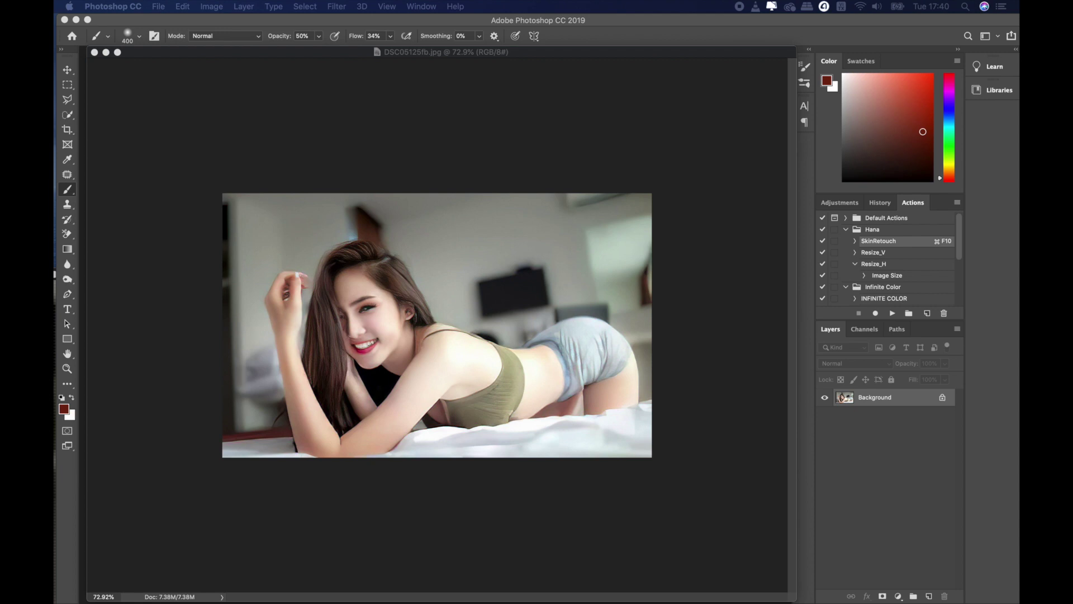
left_click_drag(565, 207, 445, 322)
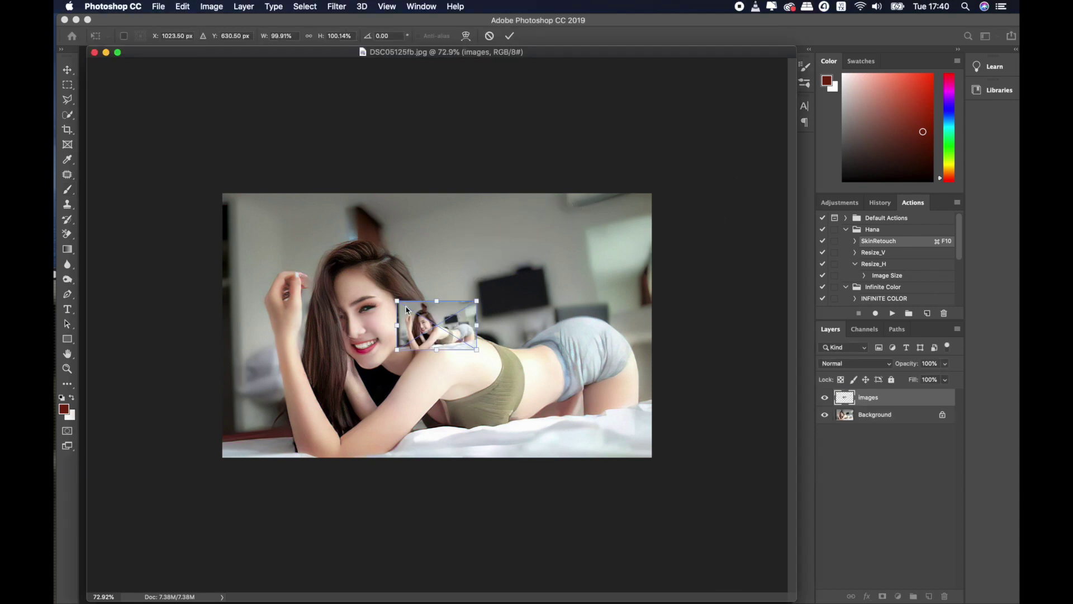
scroll(418, 316, "up", 3)
key("Return")
scroll(411, 313, "down", 4)
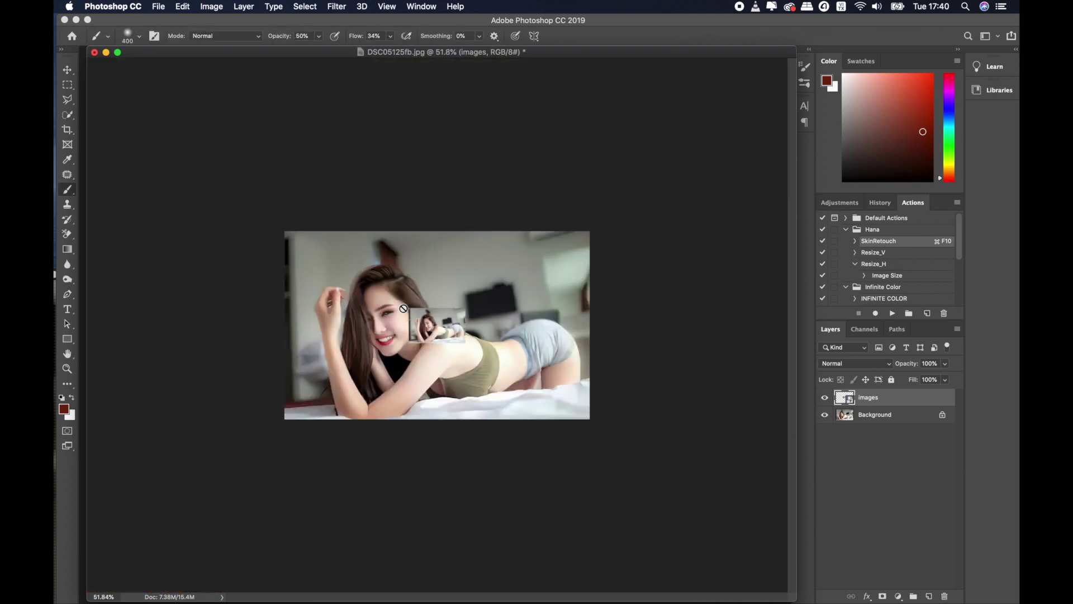
scroll(404, 312, "up", 2)
Step: Scale the placed 'images' layer to cover the whole photo, then zoom in to inspect the skin
key("super+t")
left_click_drag(432, 320, 242, 203)
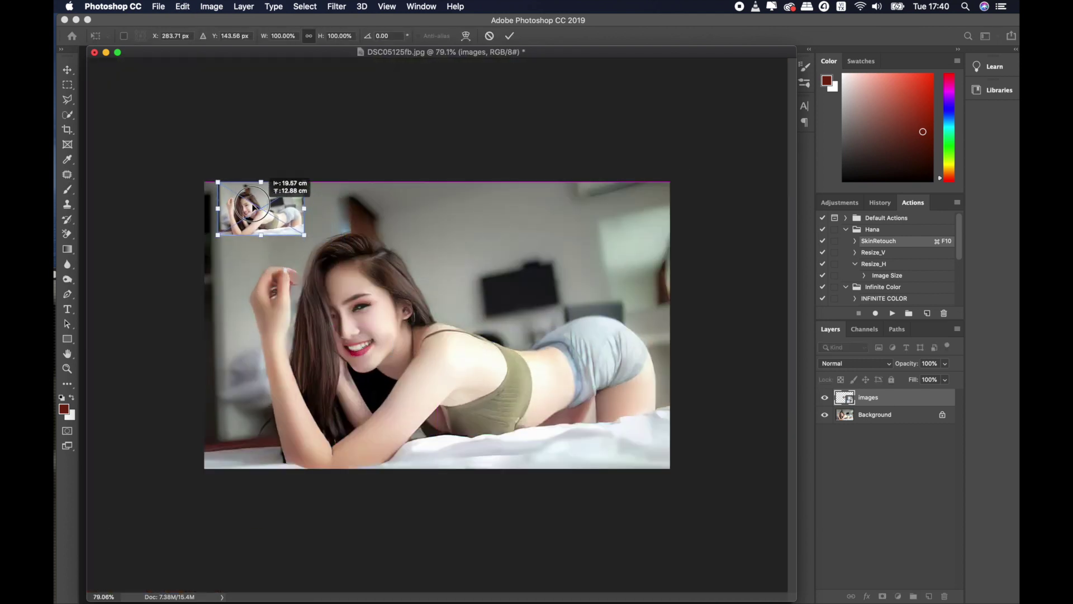
left_click_drag(291, 235, 670, 473)
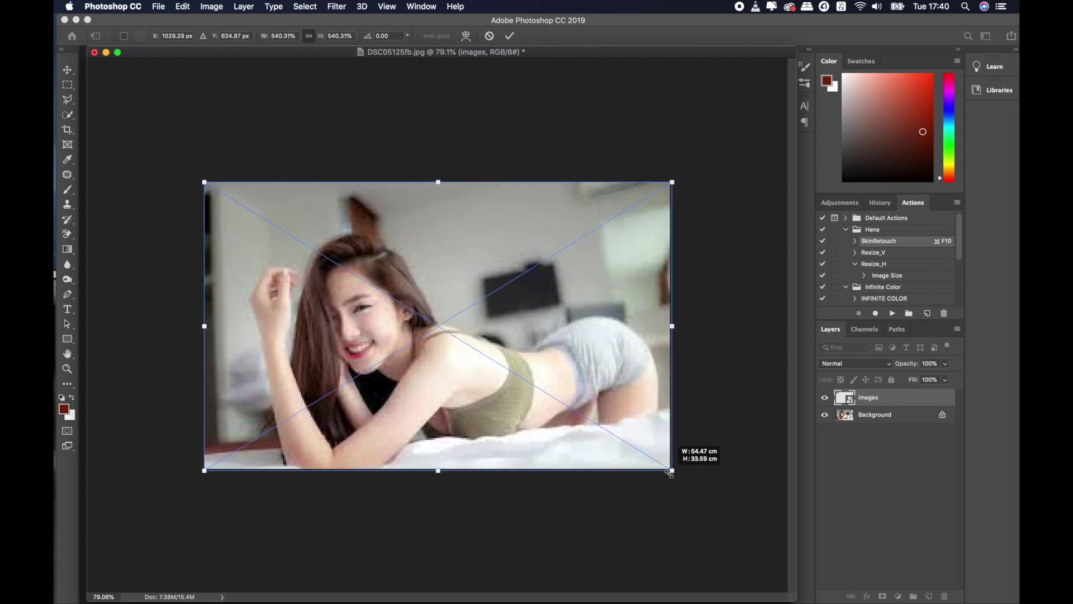
key("Return")
key("b")
scroll(401, 327, "up", 3)
scroll(324, 324, "up", 2)
scroll(325, 323, "up", 2)
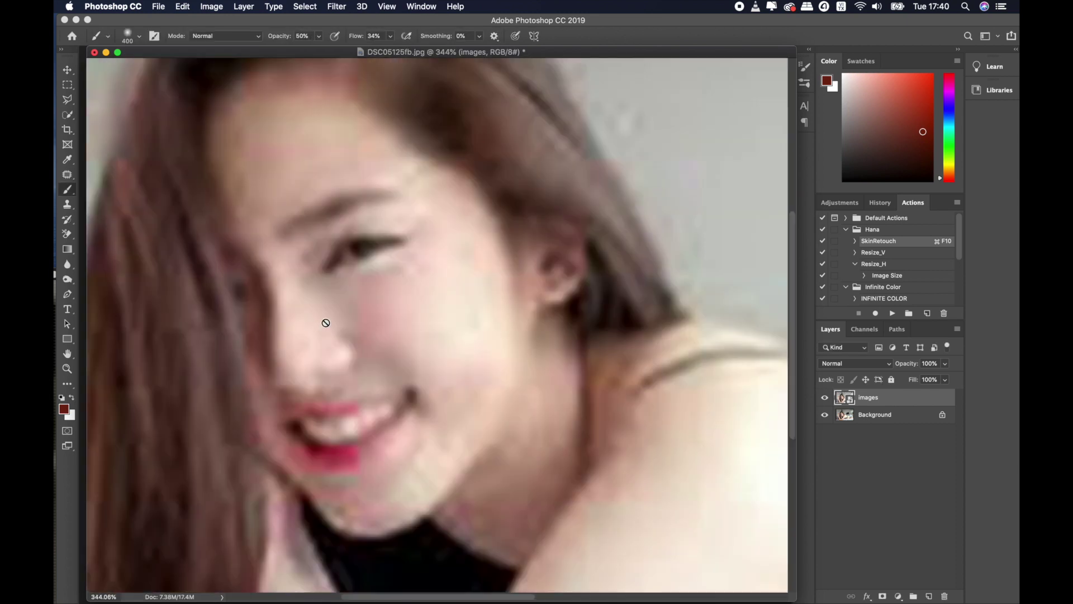
scroll(325, 322, "up", 2)
scroll(331, 324, "down", 4)
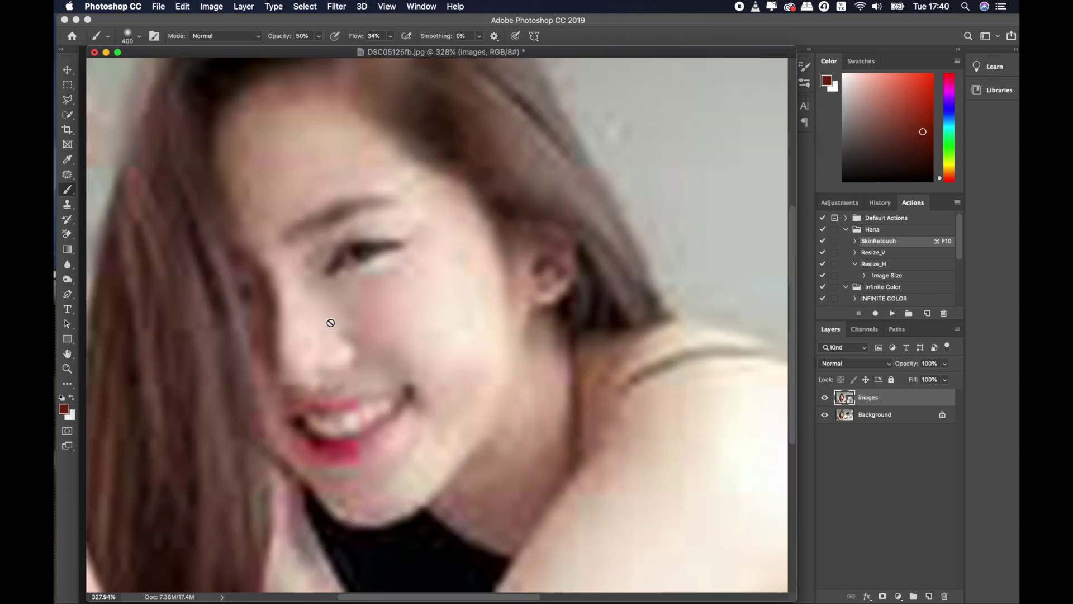
scroll(329, 327, "up", 2)
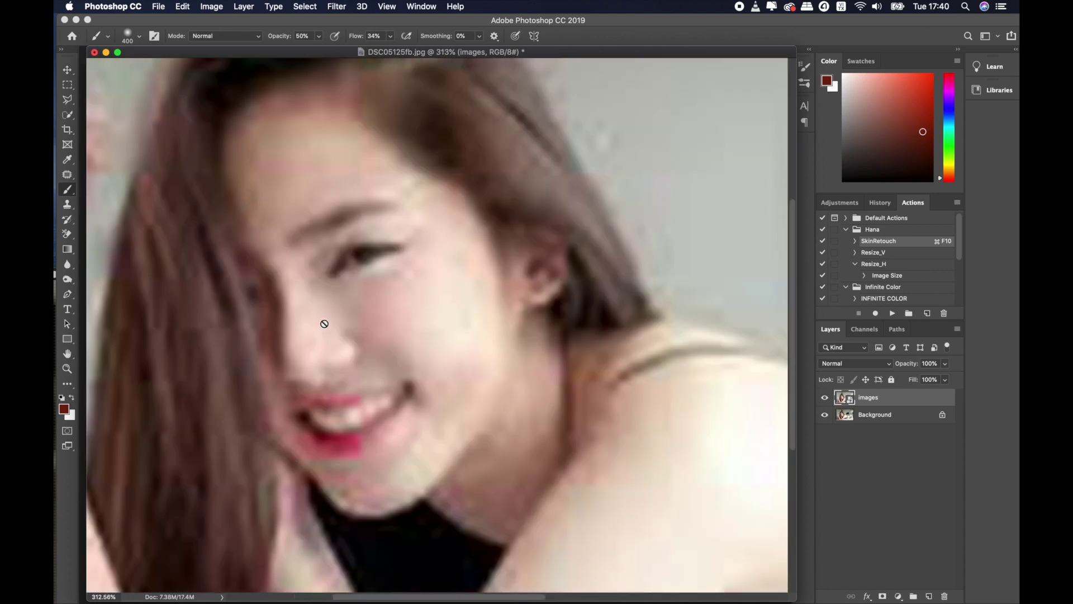
Step: Toggle the 'images' layer on and off repeatedly to compare it against the Background photo
left_click(825, 398)
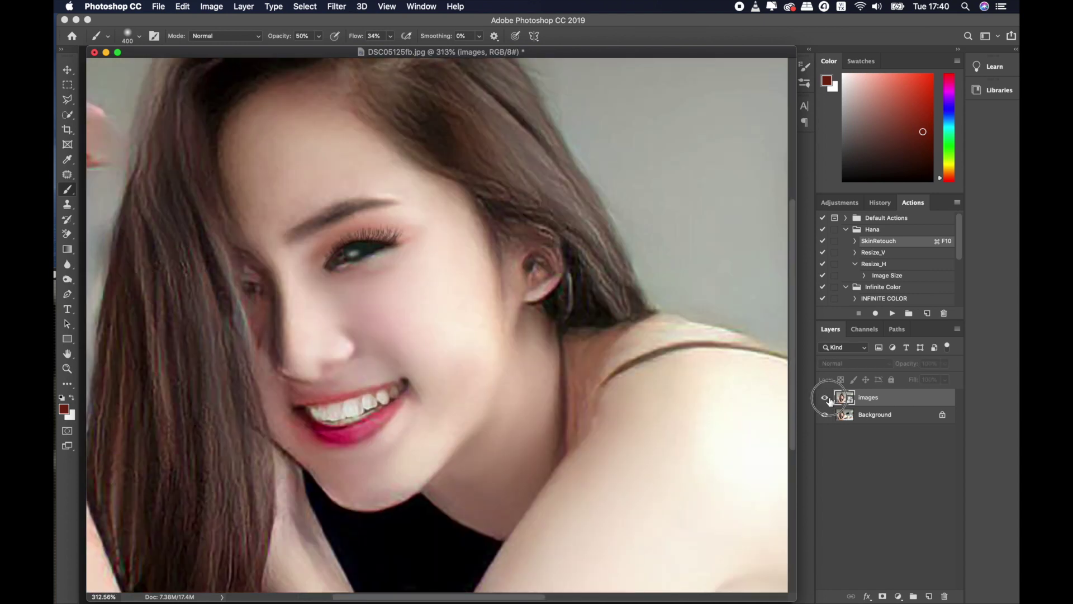
scroll(466, 310, "down", 2)
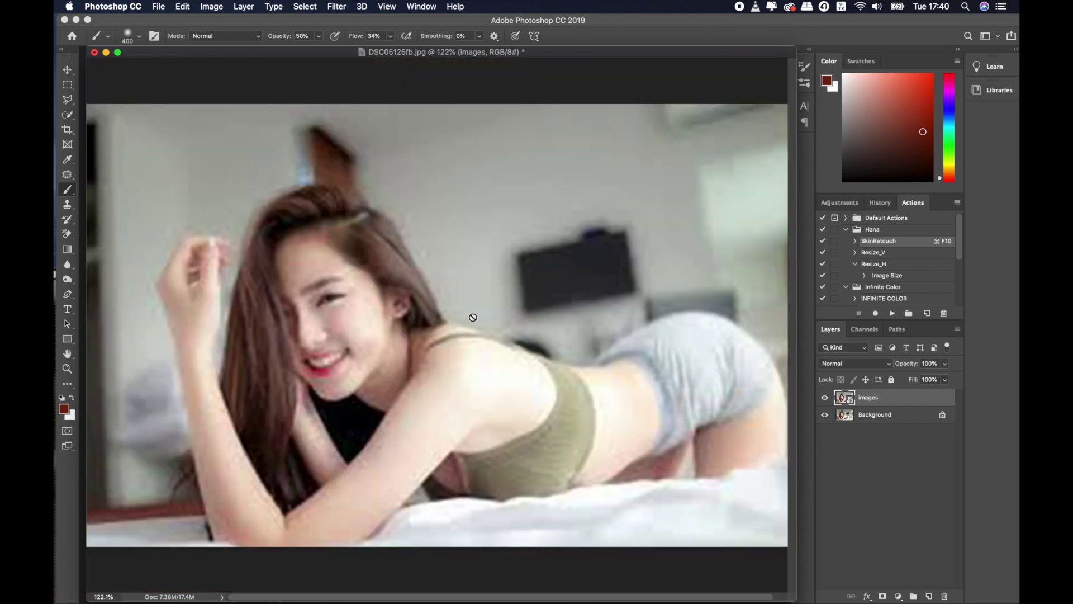
left_click(825, 398)
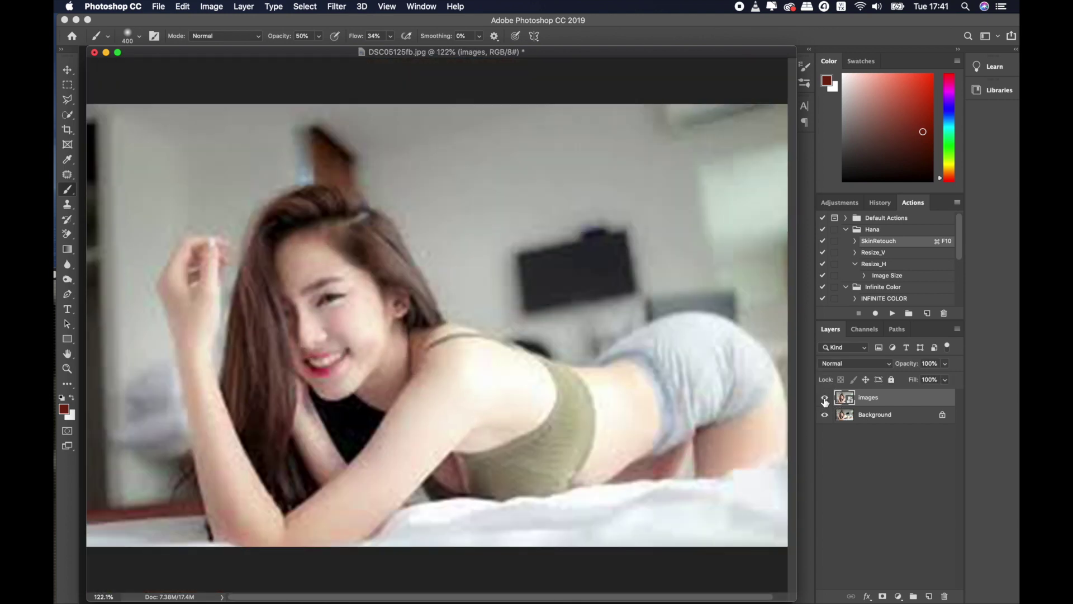
left_click(825, 398)
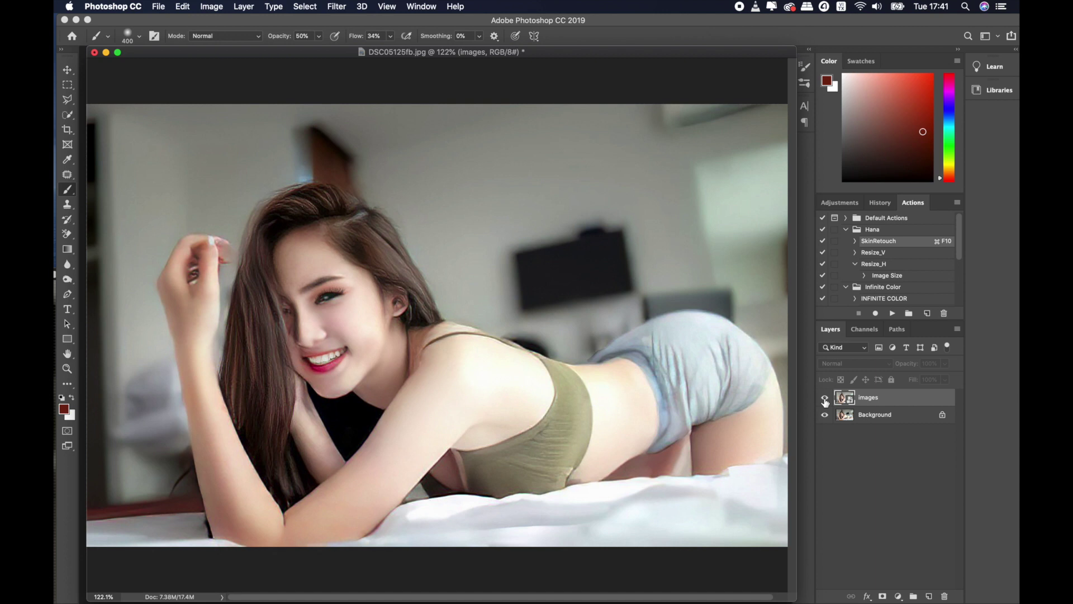
left_click(825, 398)
left_click(825, 398)
left_click(825, 398)
left_click(825, 399)
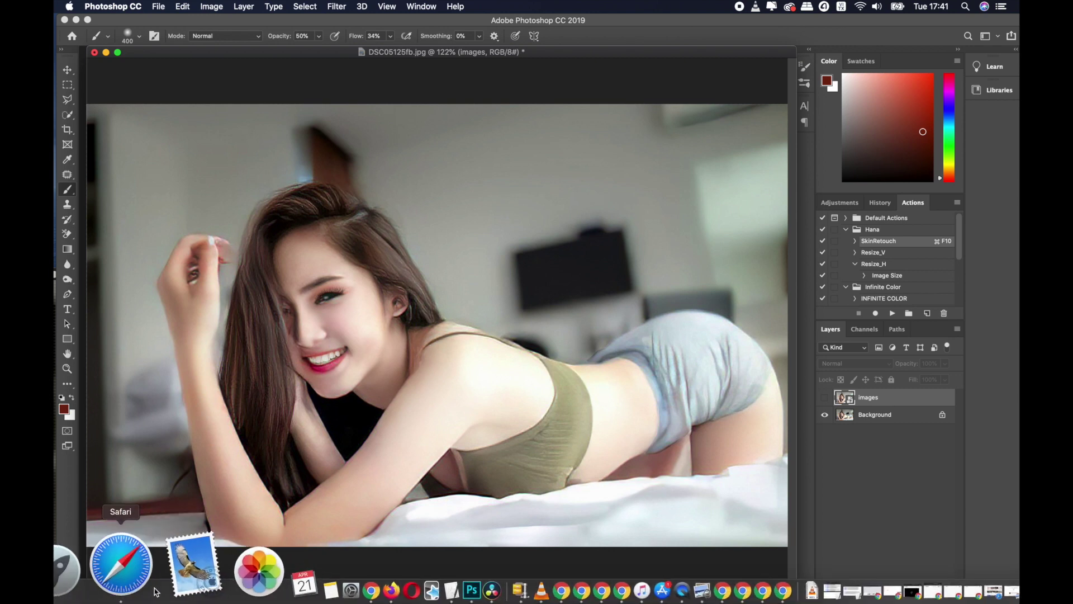
left_click(105, 574)
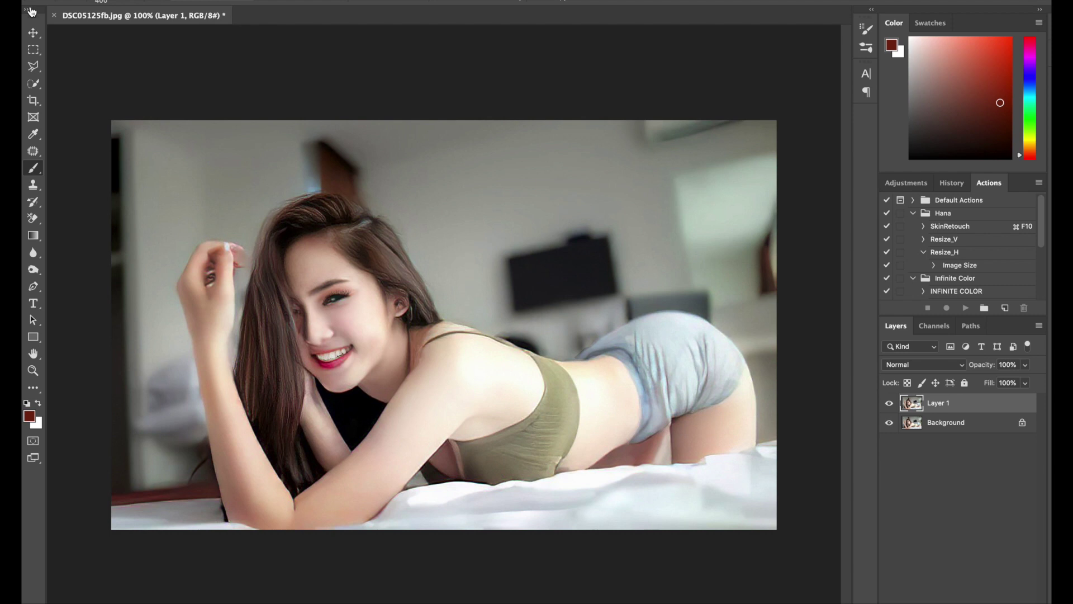
scroll(292, 194, "down", 10)
scroll(297, 199, "up", 5)
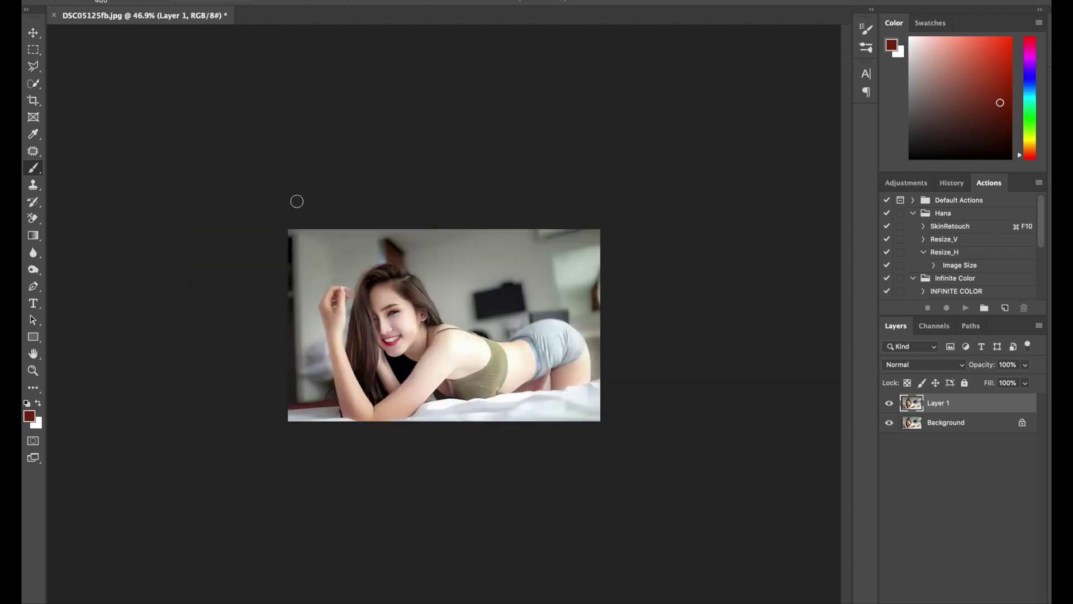
scroll(297, 198, "up", 3)
scroll(253, 135, "up", 3)
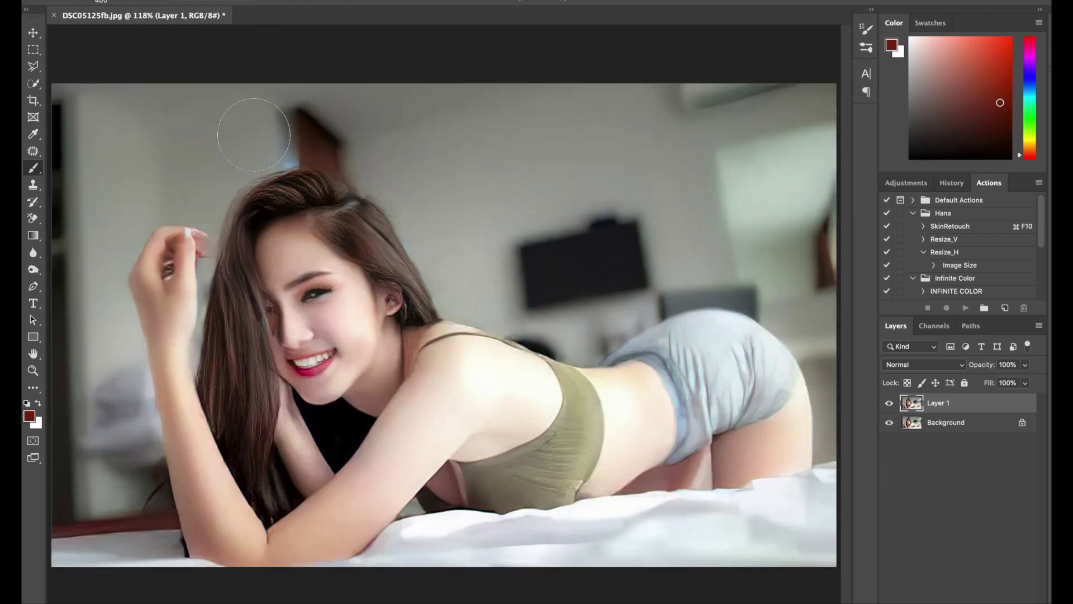
scroll(253, 134, "down", 3)
scroll(253, 134, "up", 2)
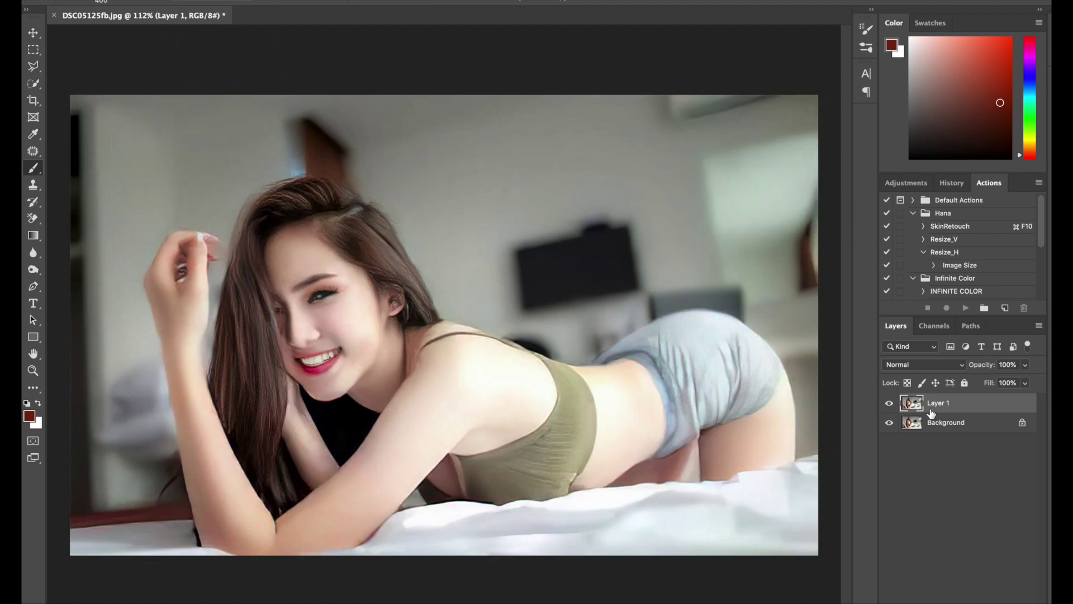
left_click(924, 366)
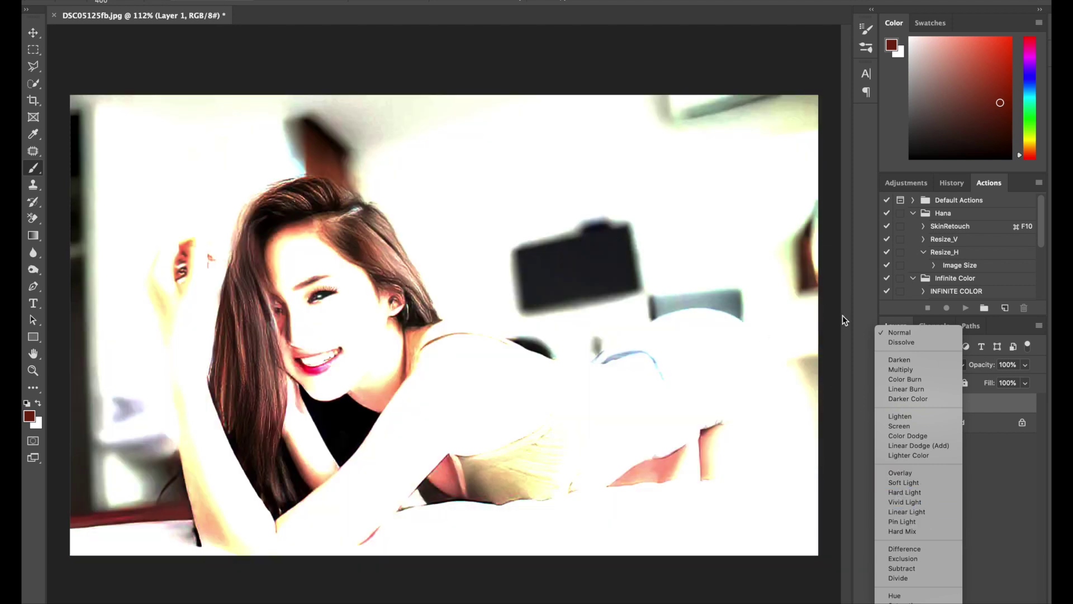
left_click(845, 315)
left_click(922, 367)
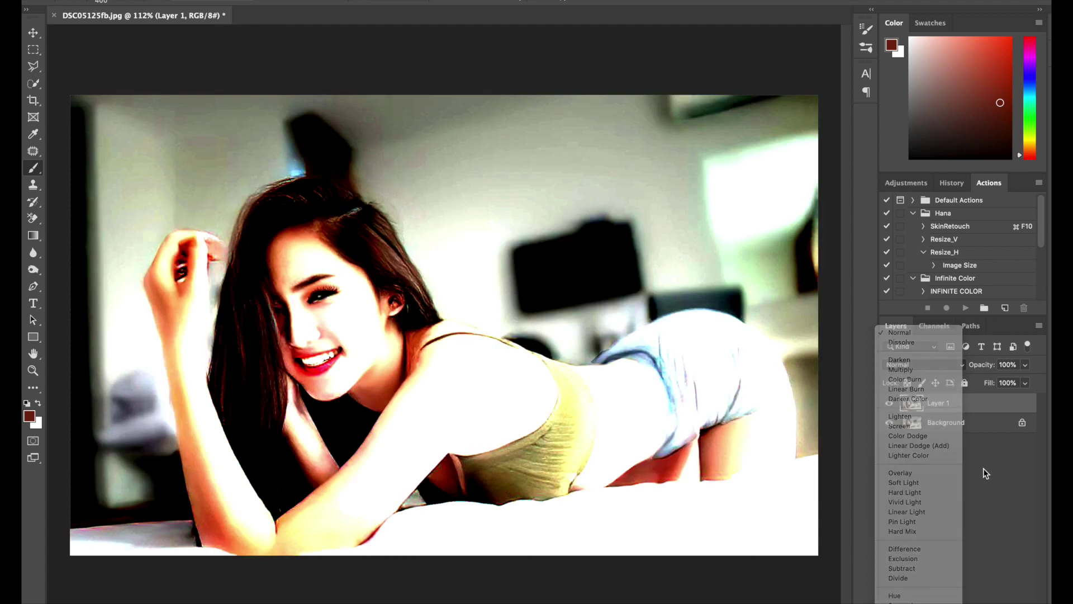
left_click(991, 477)
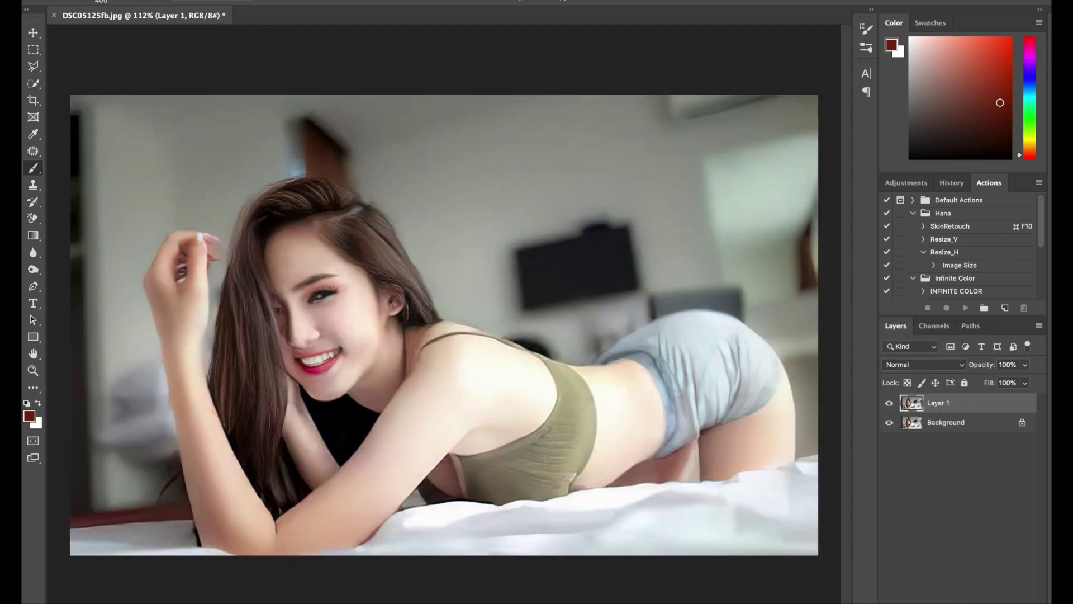
left_click(970, 598)
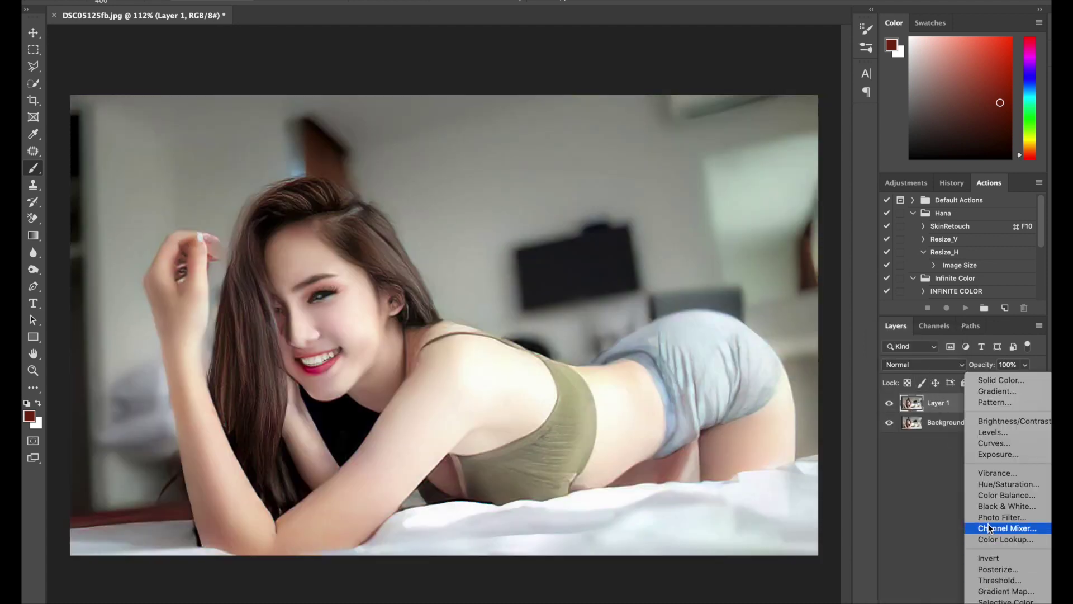
Step: Add a Color Lookup layer and preview Kodak, FuturisticBleak, TealOrange, TensionGreen and Moonlight LUTs
left_click(992, 538)
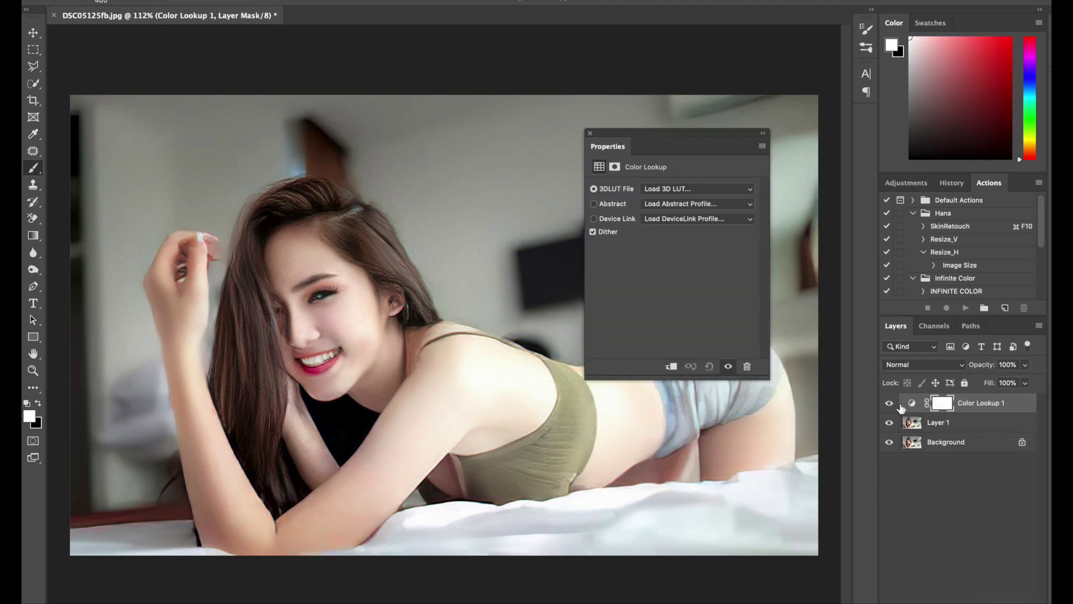
left_click(693, 189)
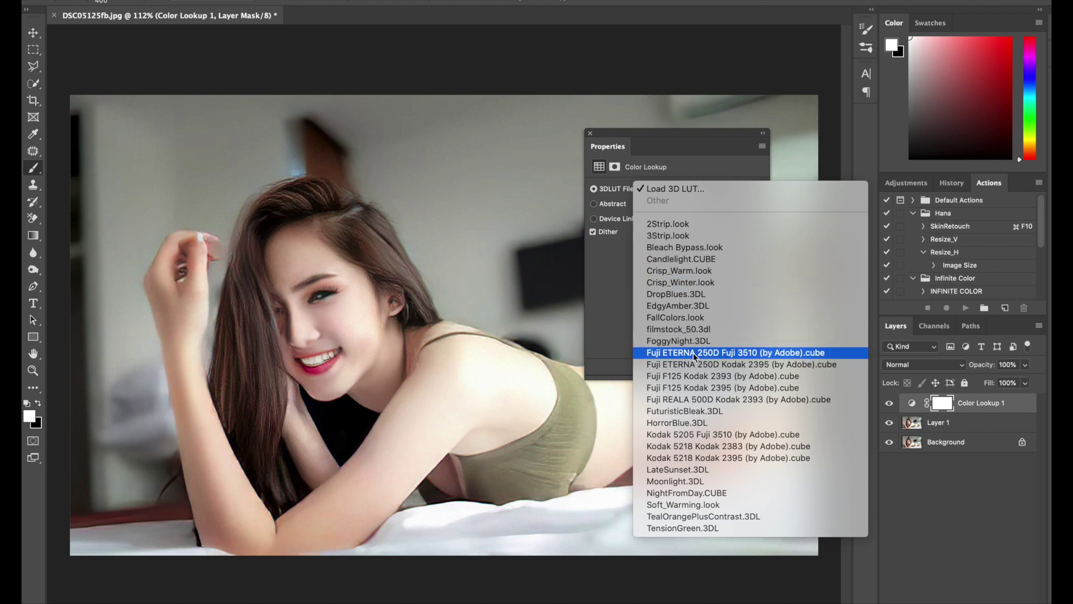
left_click(692, 444)
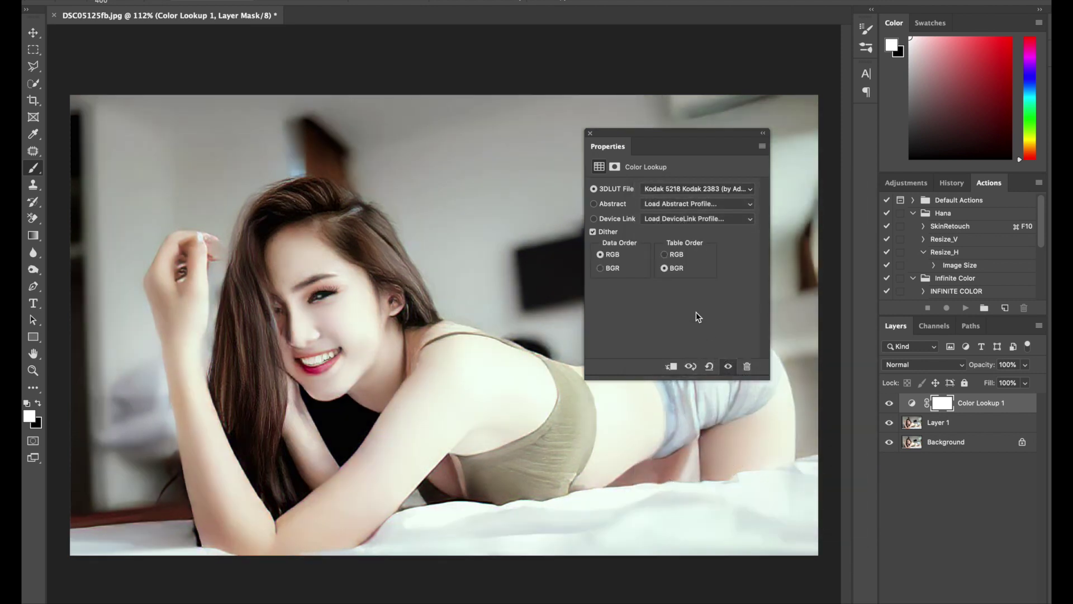
left_click(679, 189)
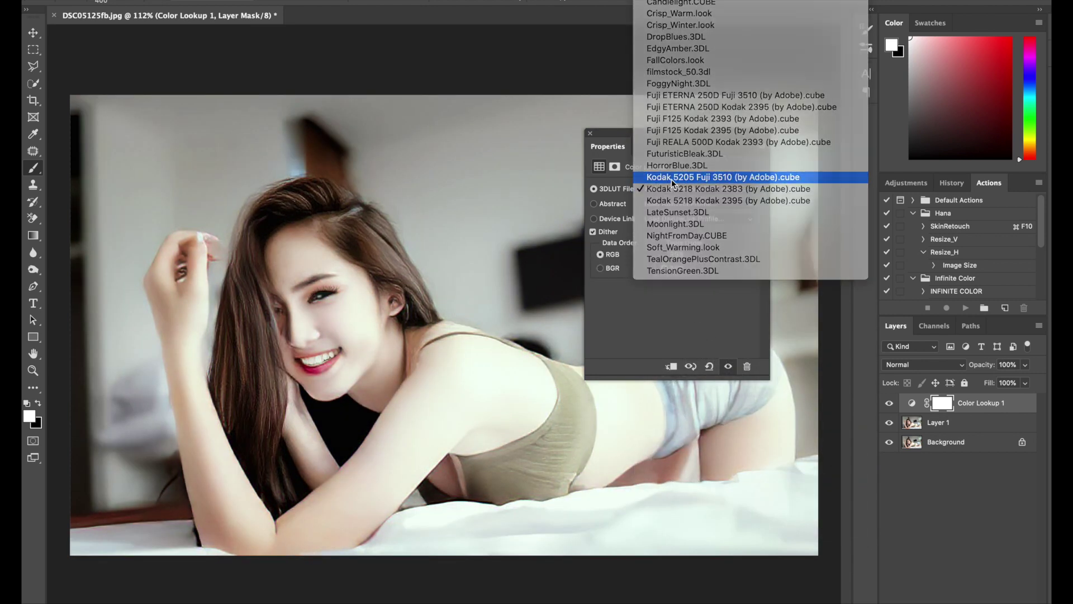
left_click(675, 189)
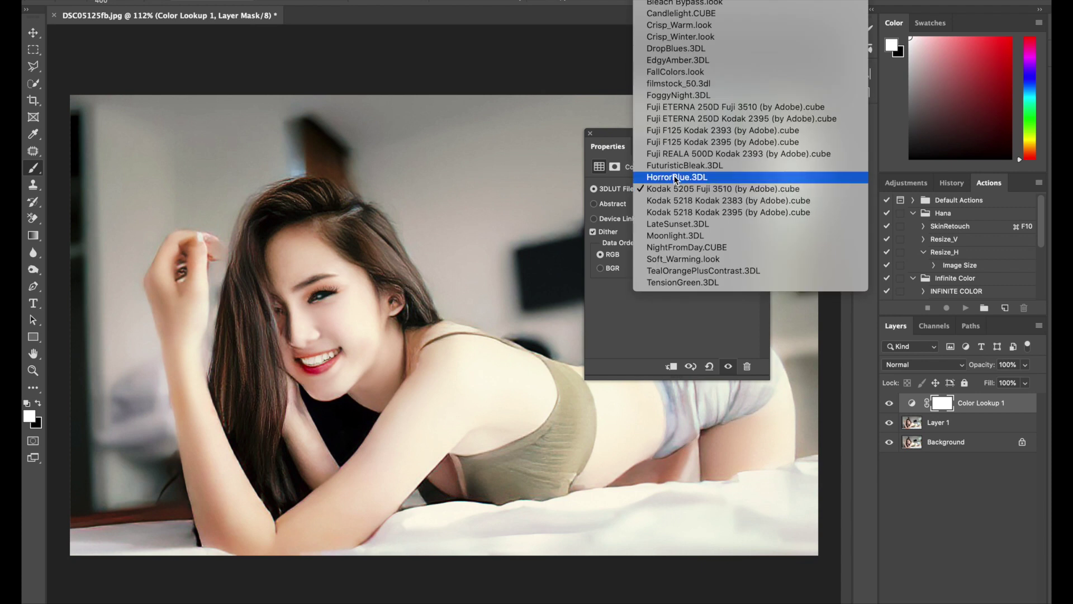
left_click(672, 167)
left_click(673, 189)
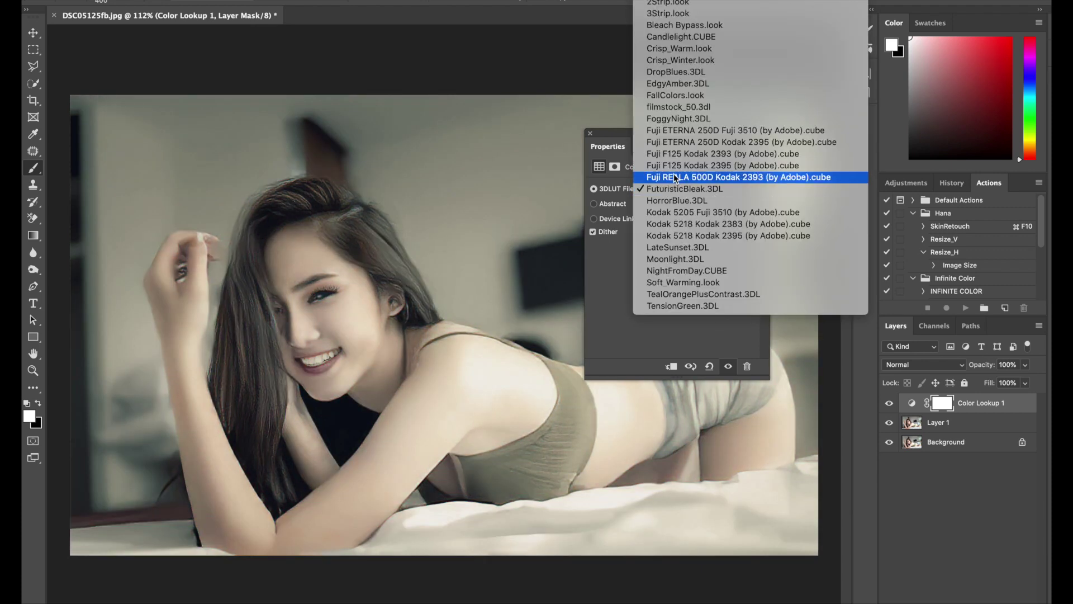
left_click(674, 174)
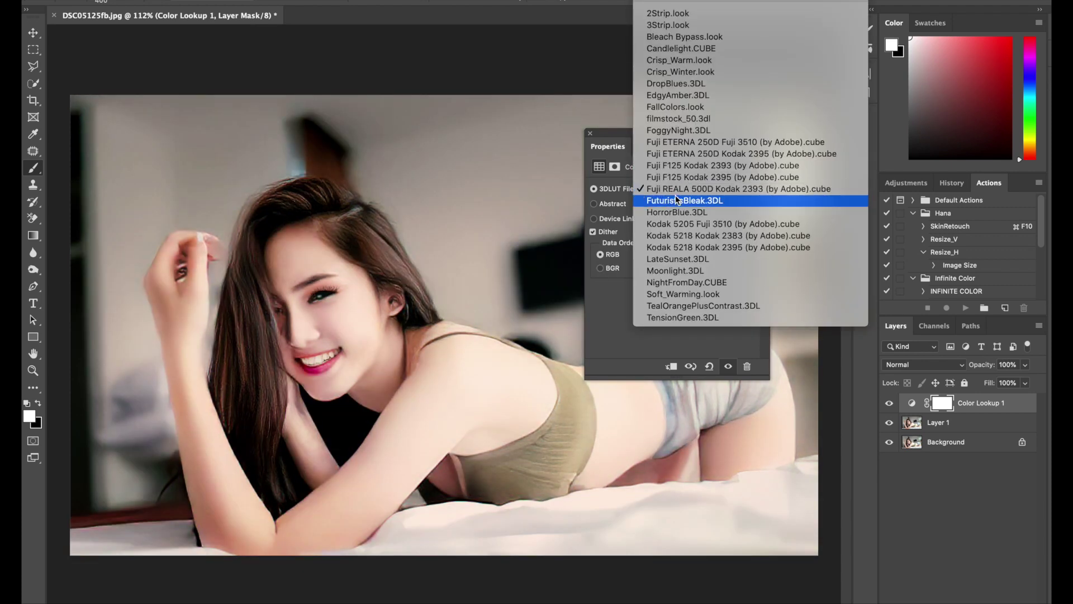
left_click(678, 306)
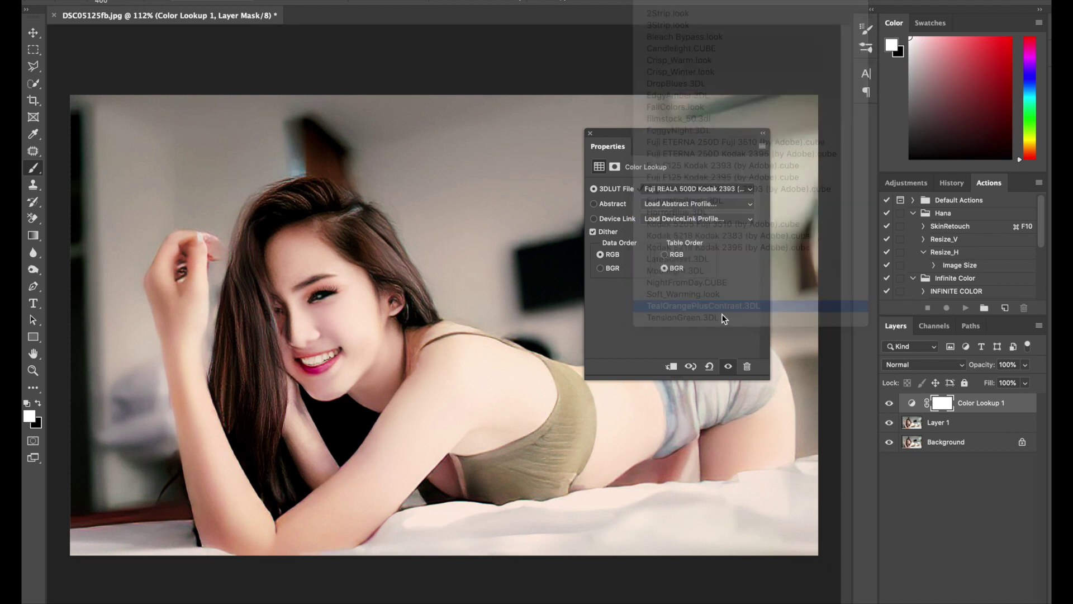
left_click(665, 190)
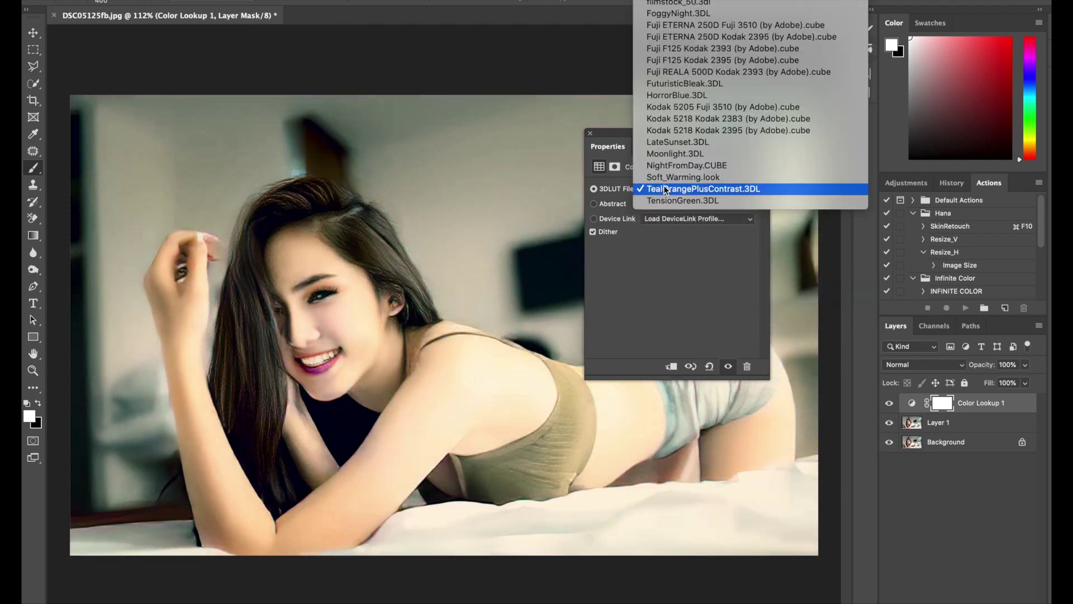
left_click(669, 201)
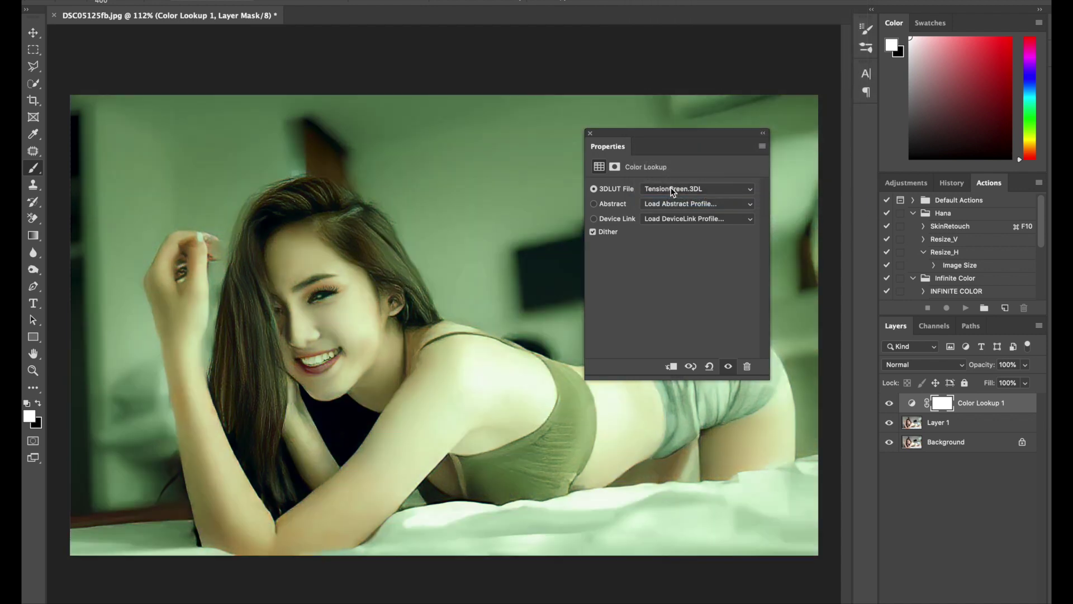
left_click(671, 188)
left_click(674, 142)
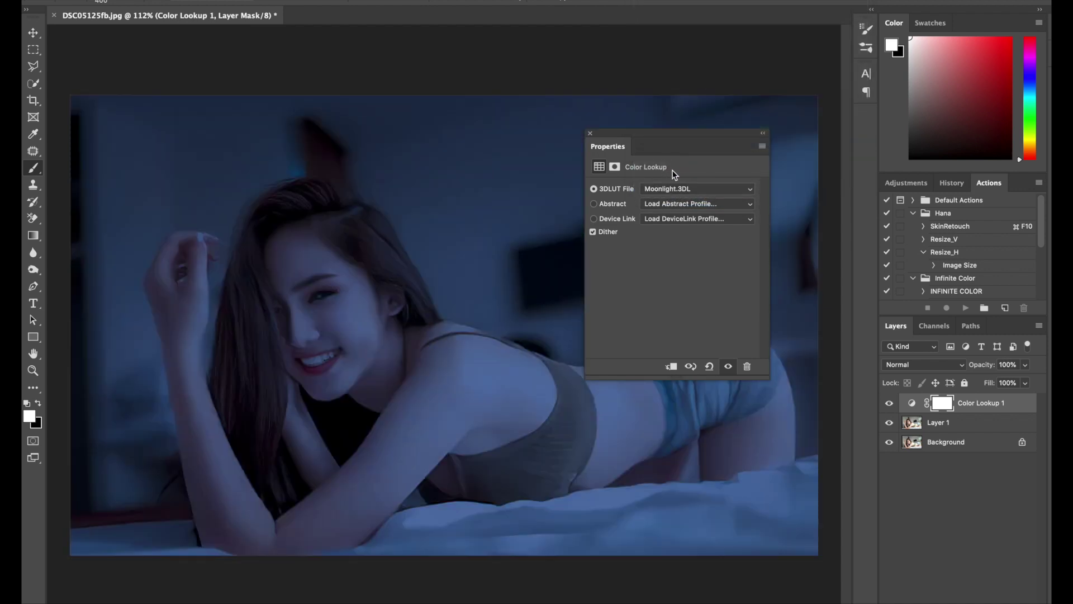
Step: Try filmstock_50, Candlelight, Bleach Bypass and FallColors looks, then settle on FoggyNight.3DL
left_click(675, 188)
left_click(669, 119)
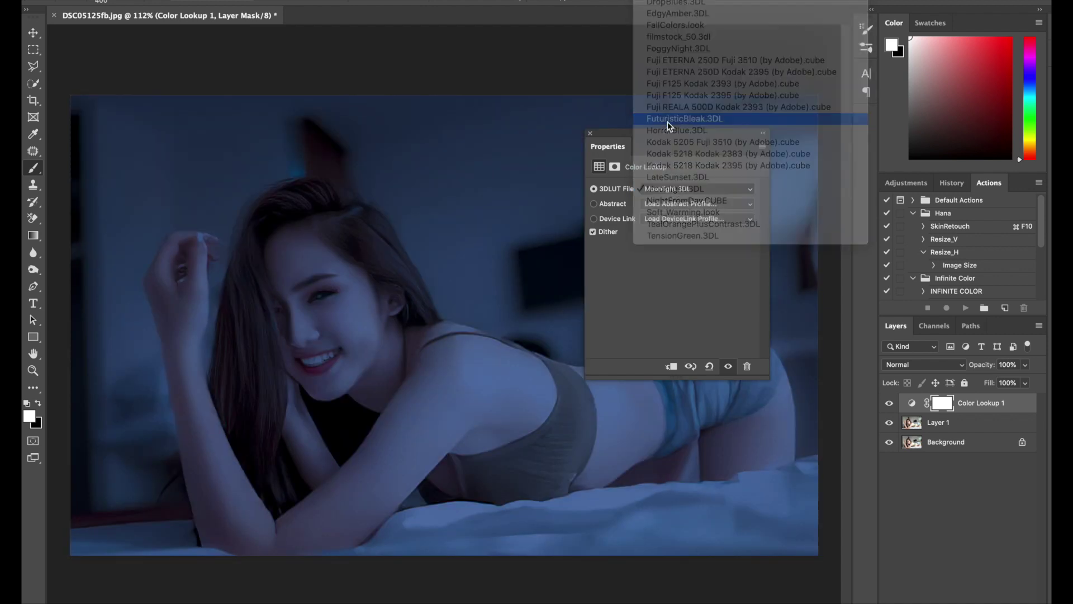
left_click(679, 187)
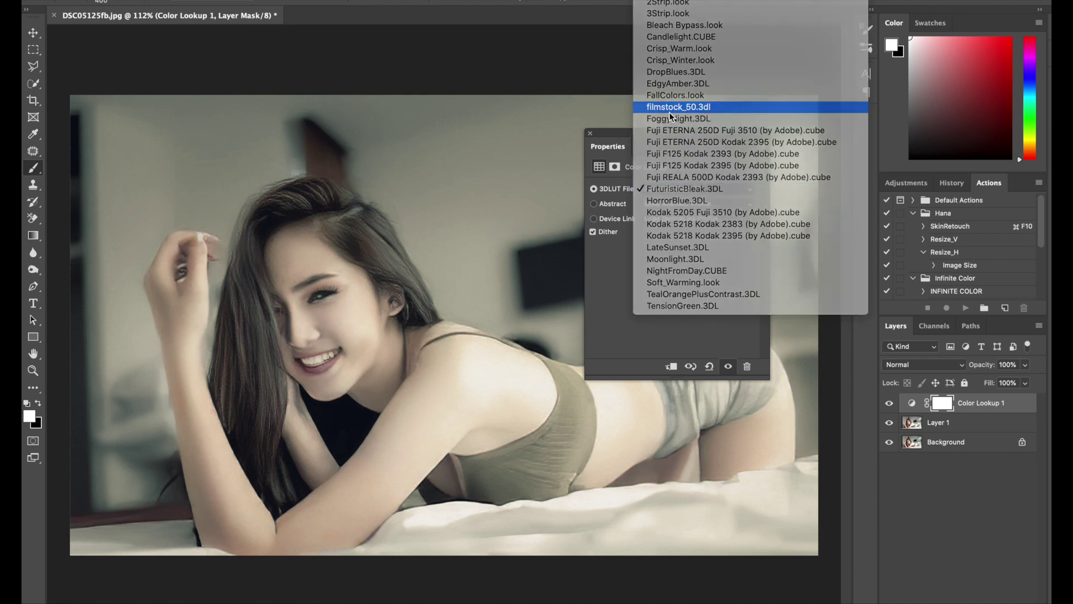
left_click(669, 112)
left_click(680, 188)
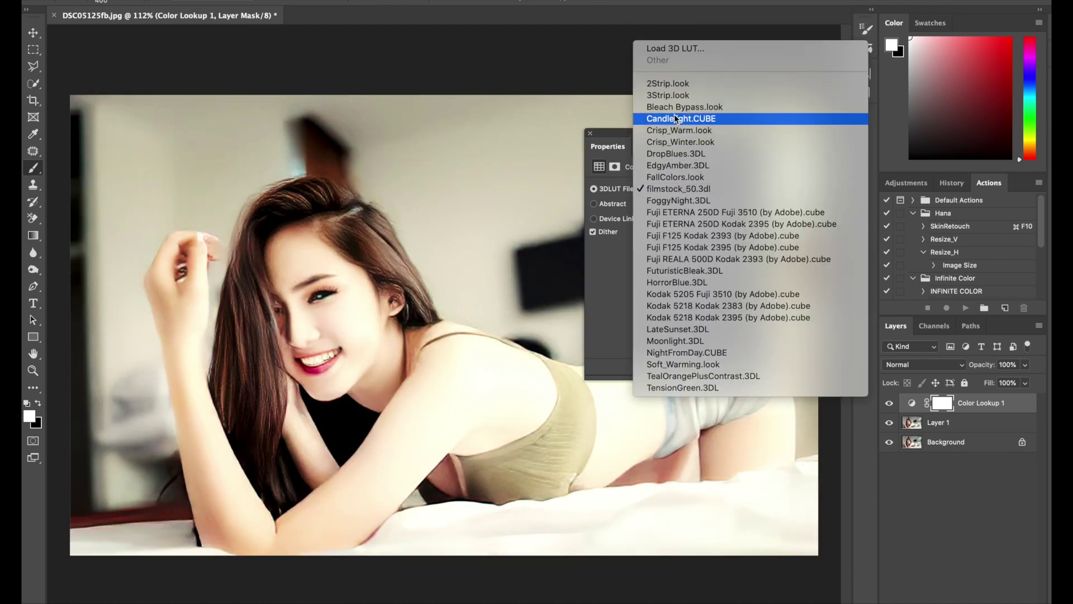
left_click(677, 116)
left_click(683, 187)
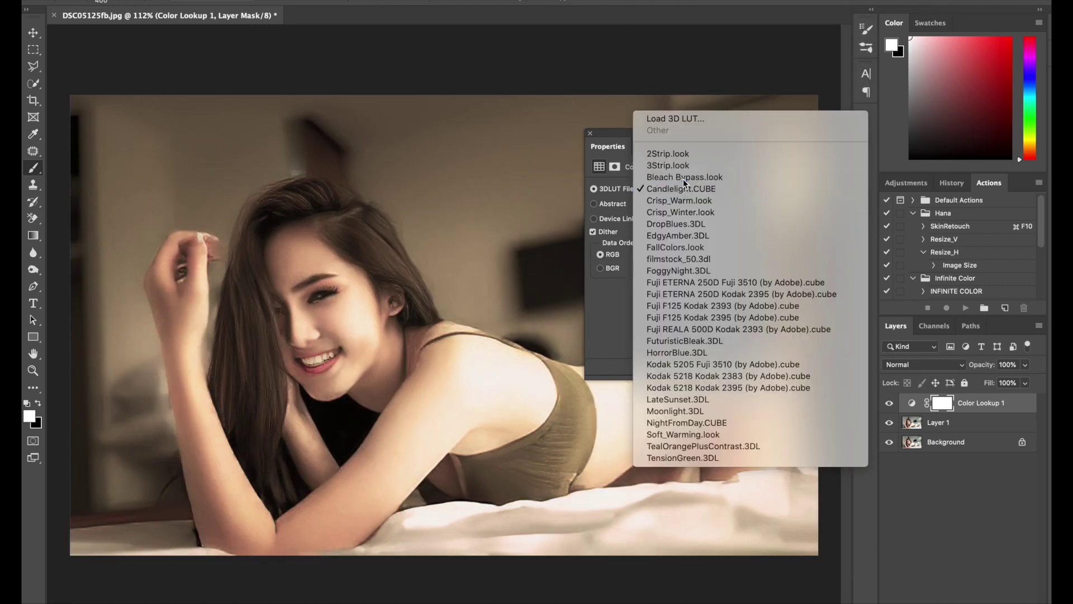
left_click(683, 180)
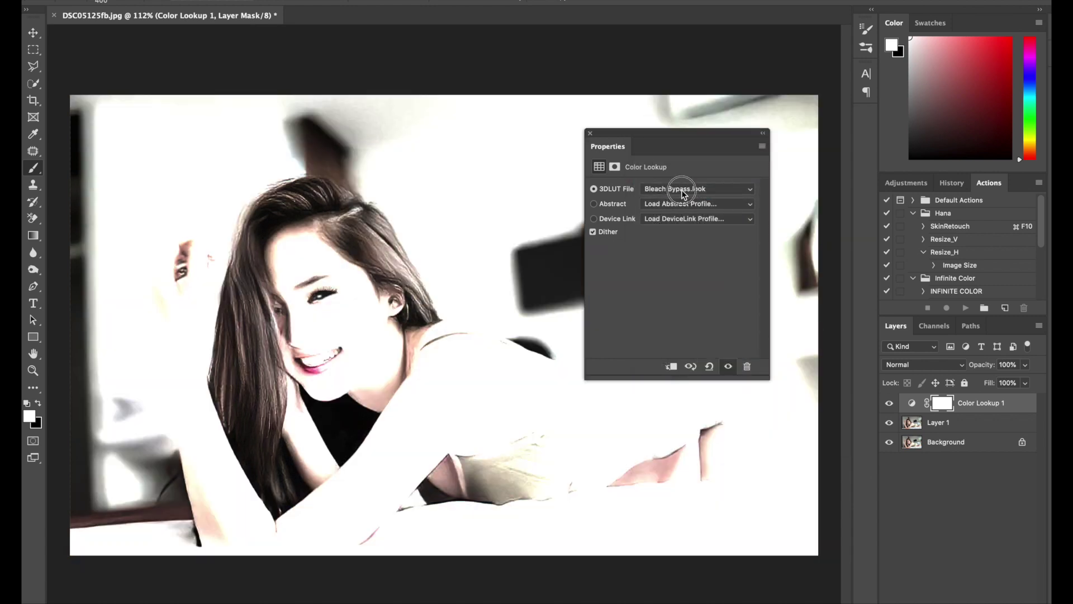
left_click(681, 190)
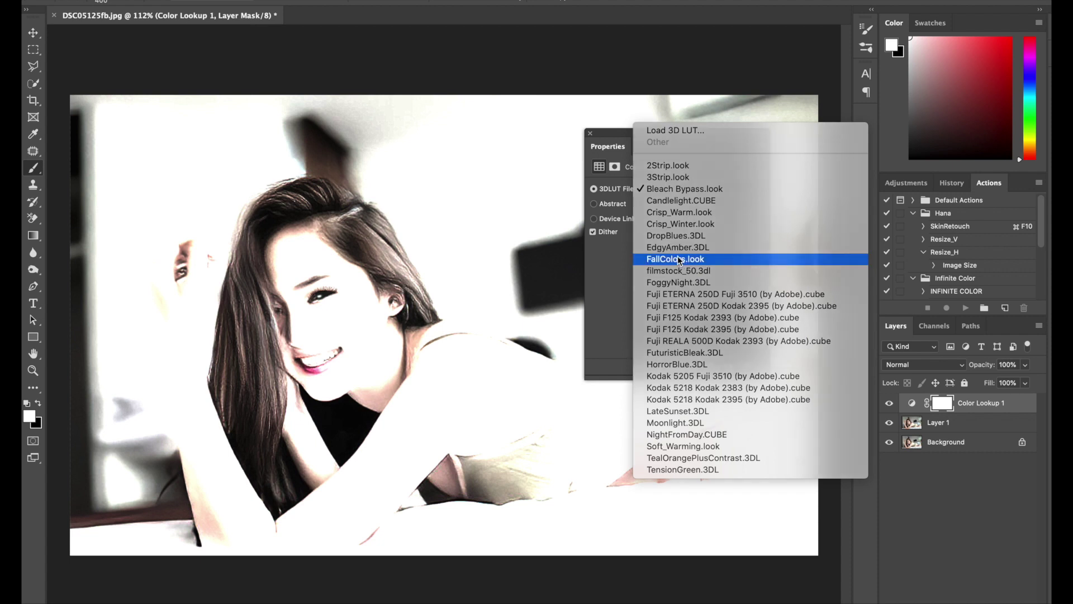
left_click(680, 261)
left_click(666, 189)
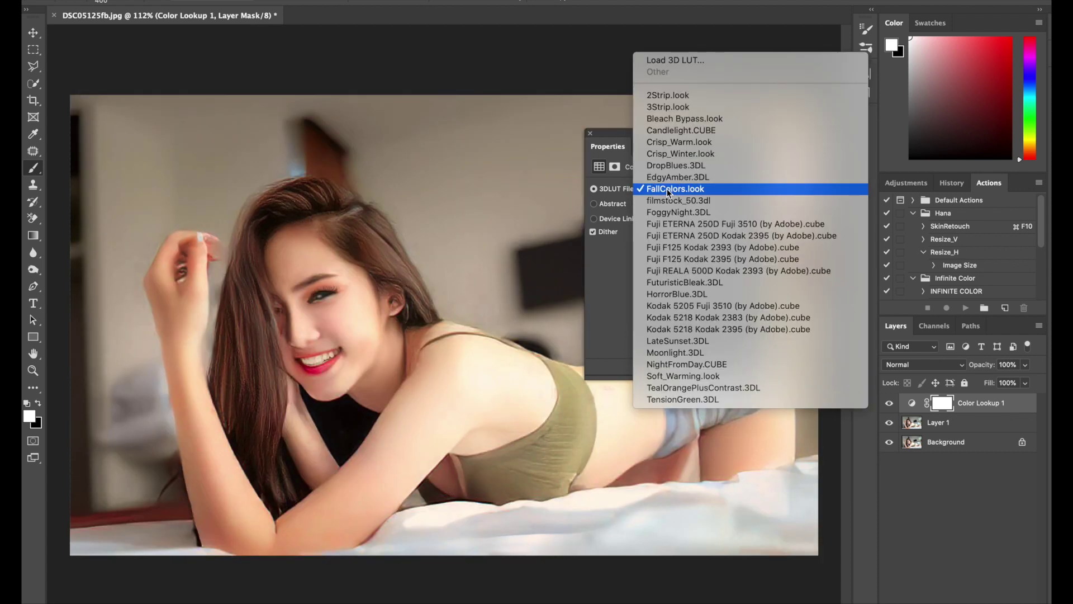
left_click(670, 200)
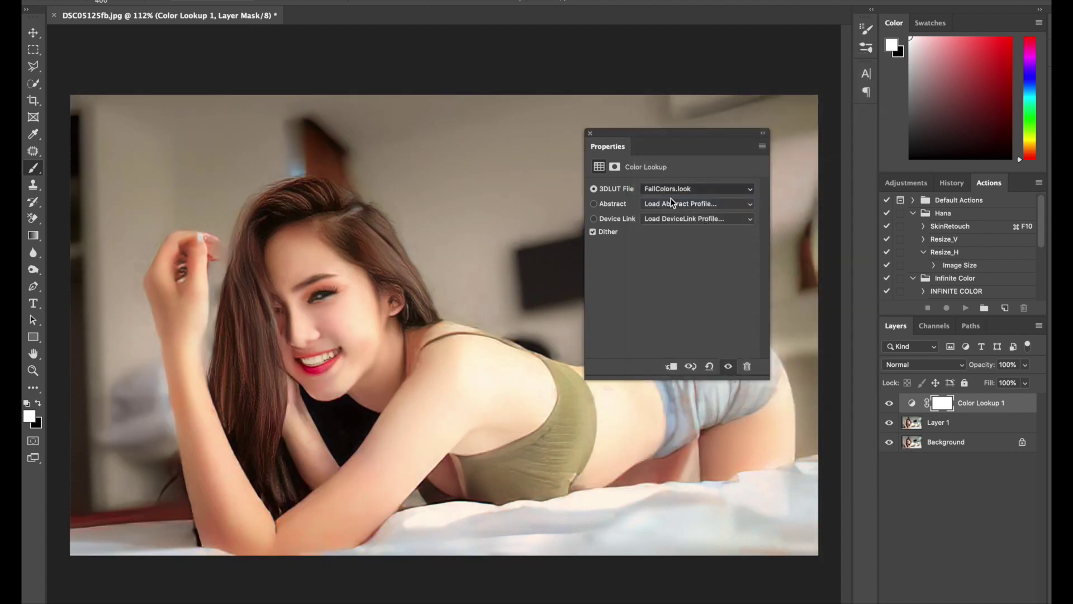
left_click(670, 190)
left_click(671, 200)
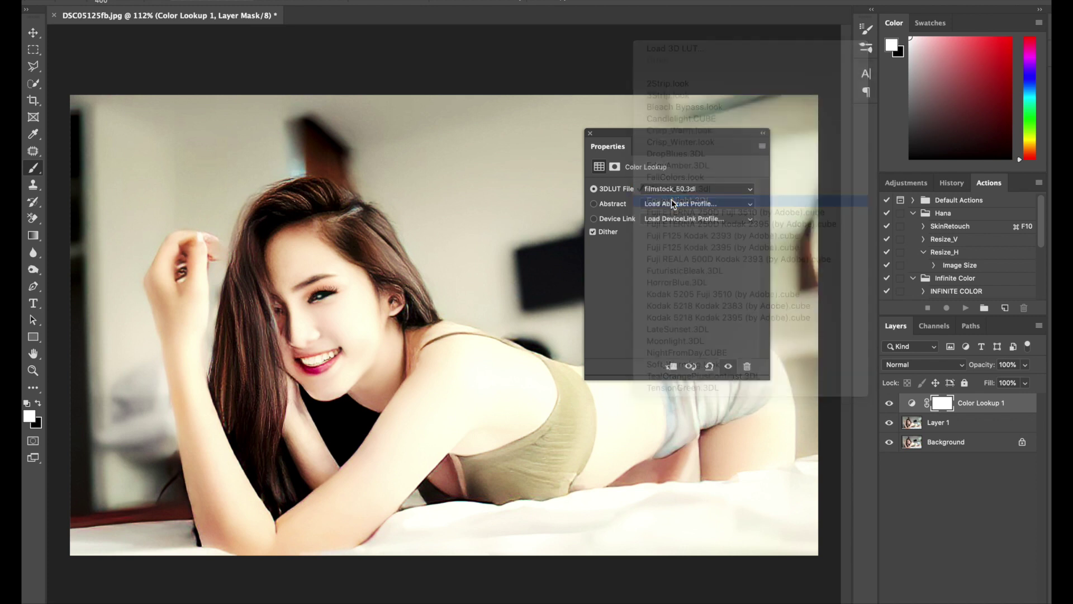
Step: Blend the FoggyNight lookup layer in Soft Light at 26% opacity
left_click(590, 134)
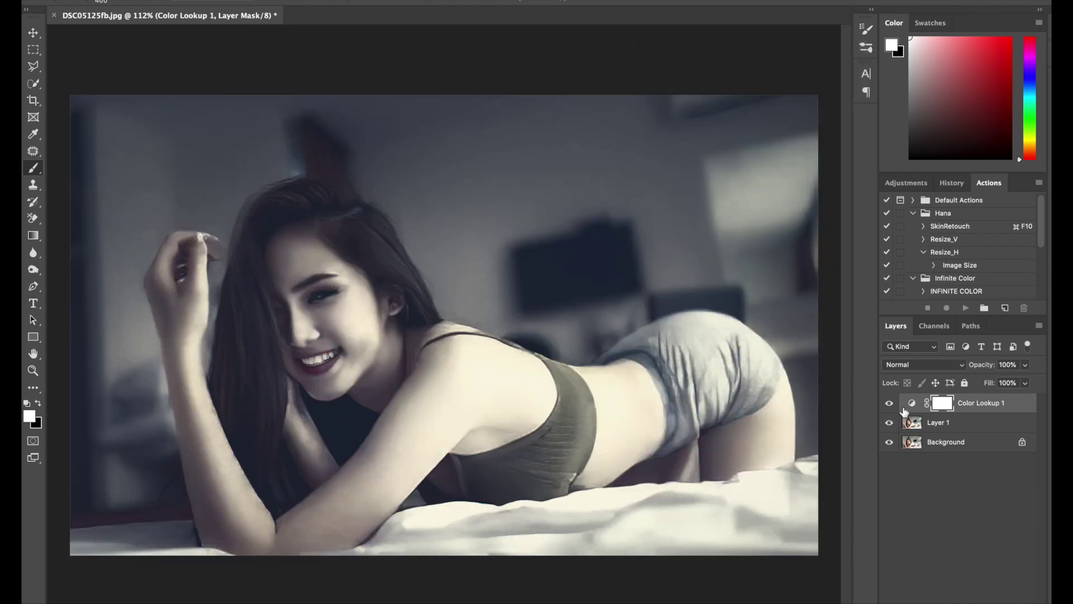
left_click(889, 409)
left_click(889, 408)
left_click(923, 365)
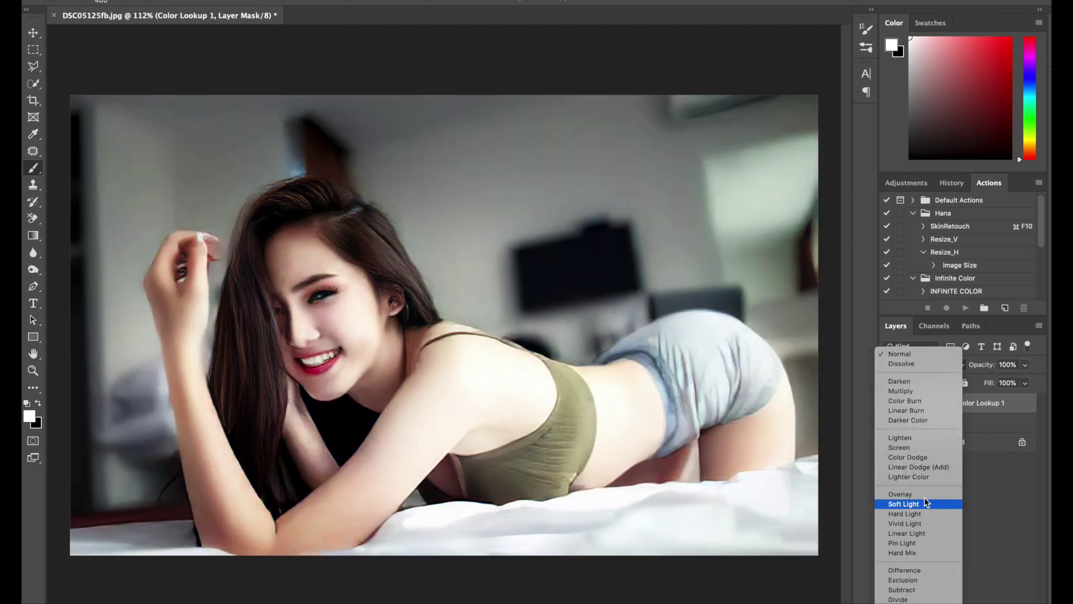
left_click(925, 503)
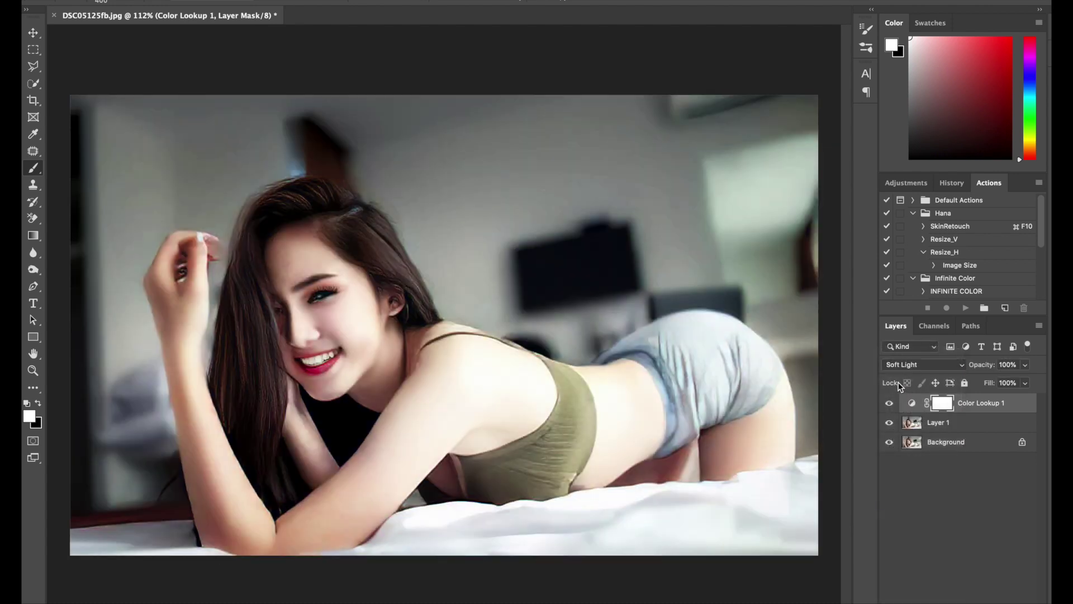
left_click(889, 404)
left_click(1026, 365)
mouse_move(1029, 380)
left_mouse_down()
mouse_move(959, 381)
mouse_move(981, 383)
left_mouse_up()
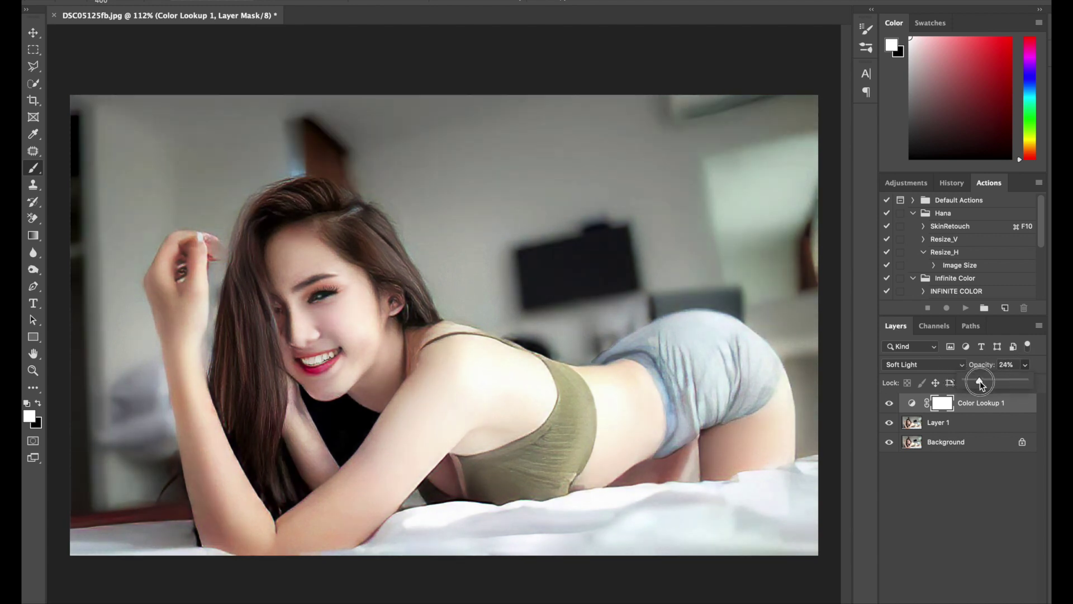
left_click_drag(983, 382, 982, 383)
Step: Add a Curves layer and raise the Blue channel's black point to cool the shadows
left_click(983, 598)
left_click(675, 346)
left_click(647, 206)
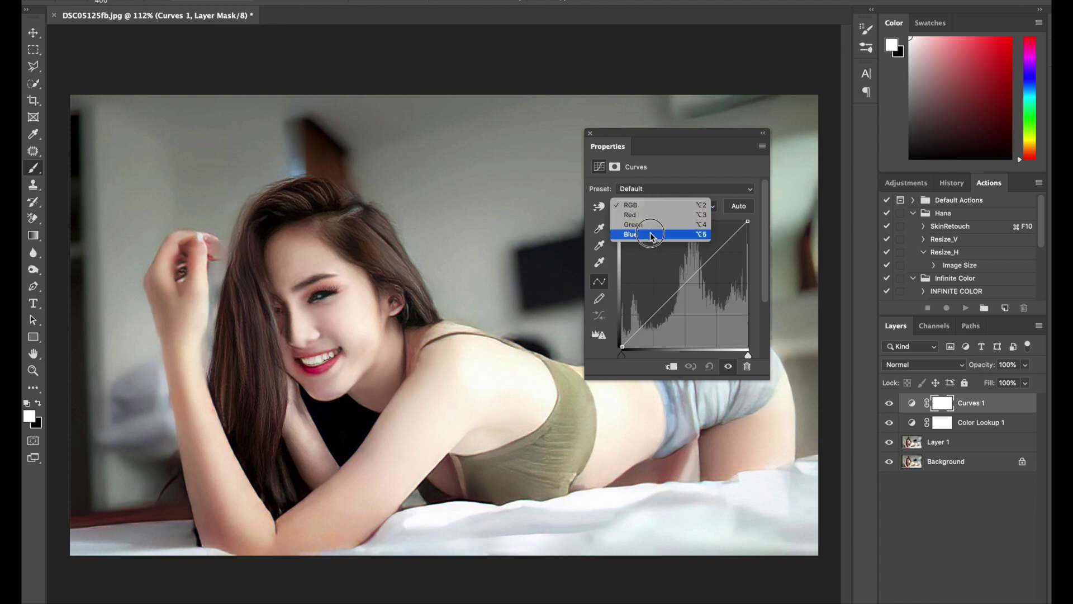
left_click(653, 240)
left_click_drag(621, 347, 608, 330)
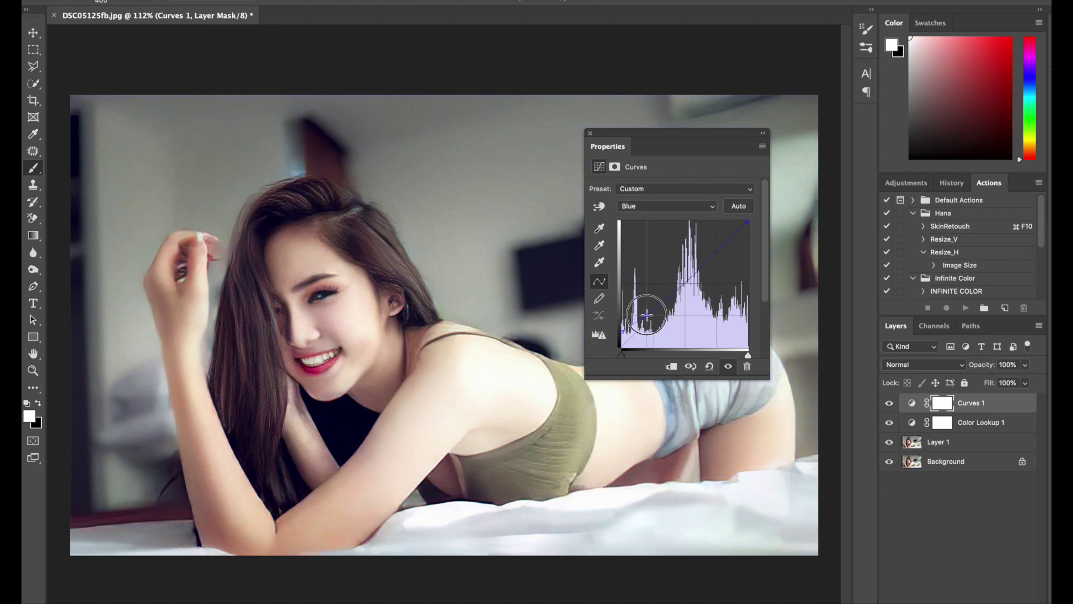
left_click(646, 316)
left_click_drag(621, 345, 617, 337)
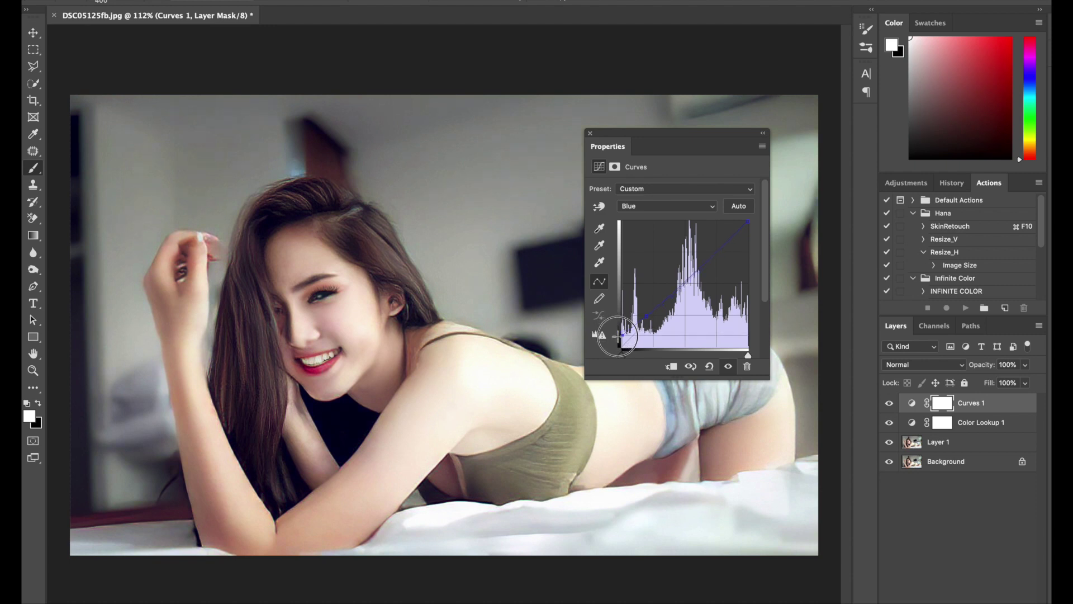
left_click_drag(617, 336, 613, 337)
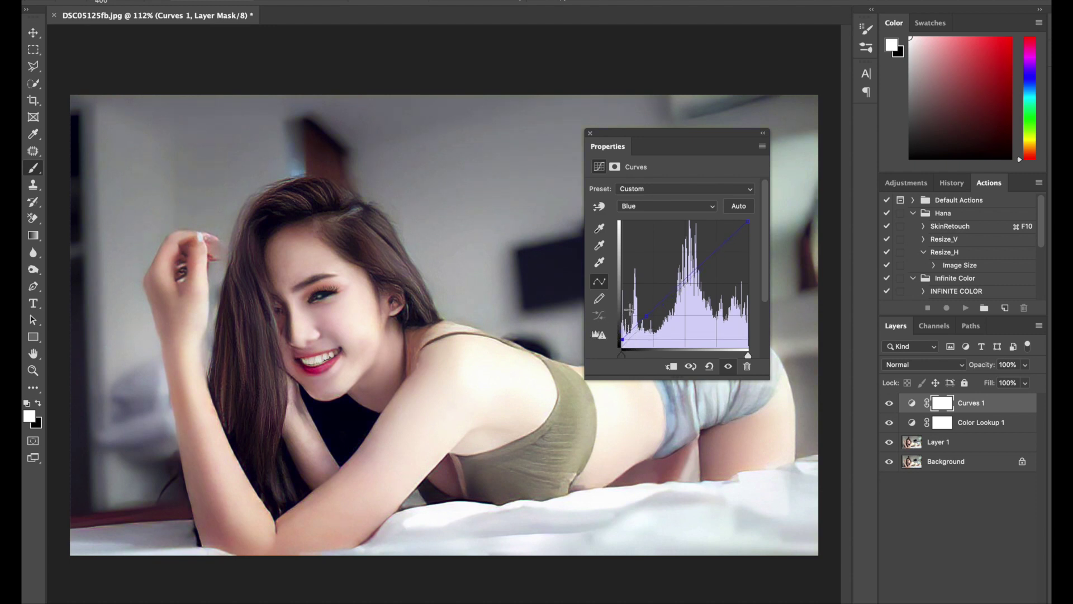
Step: Lift the Red channel's black point slightly and fit the photo back on screen
left_click(646, 208)
left_click(646, 185)
left_click_drag(621, 345, 622, 343)
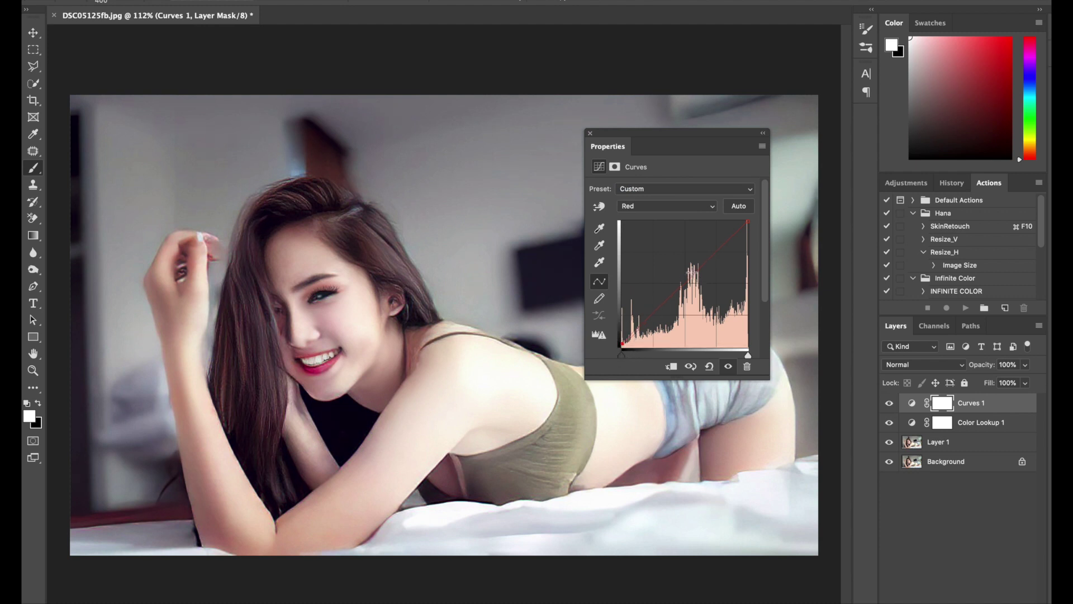
left_click(590, 133)
scroll(578, 293, "down", 3)
scroll(578, 292, "down", 3)
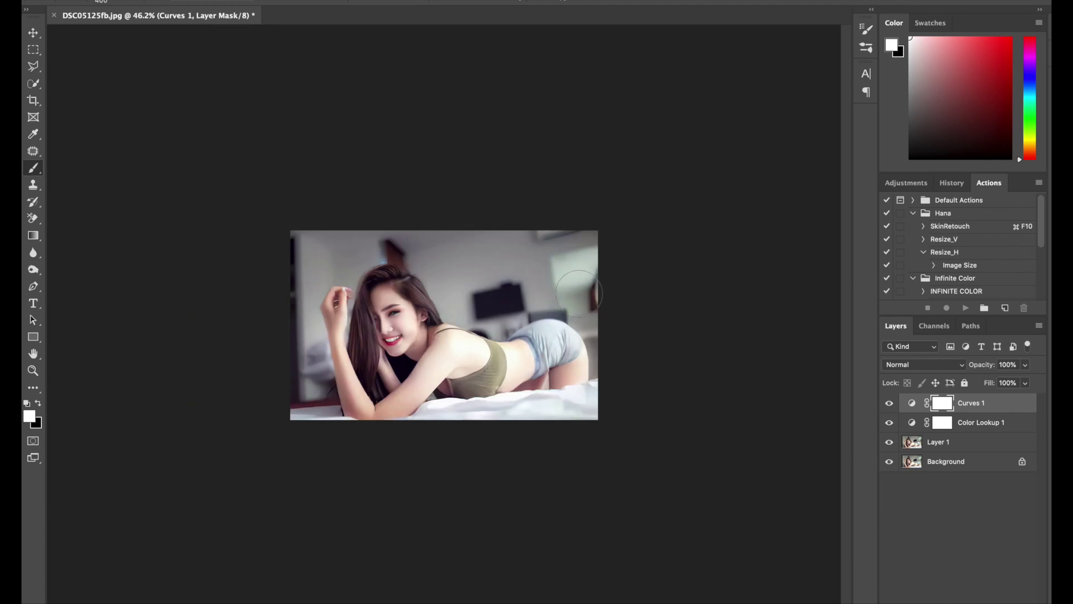
key("ctrl+0")
mouse_move(890, 402)
left_mouse_down()
mouse_move(893, 424)
mouse_move(890, 403)
left_mouse_up()
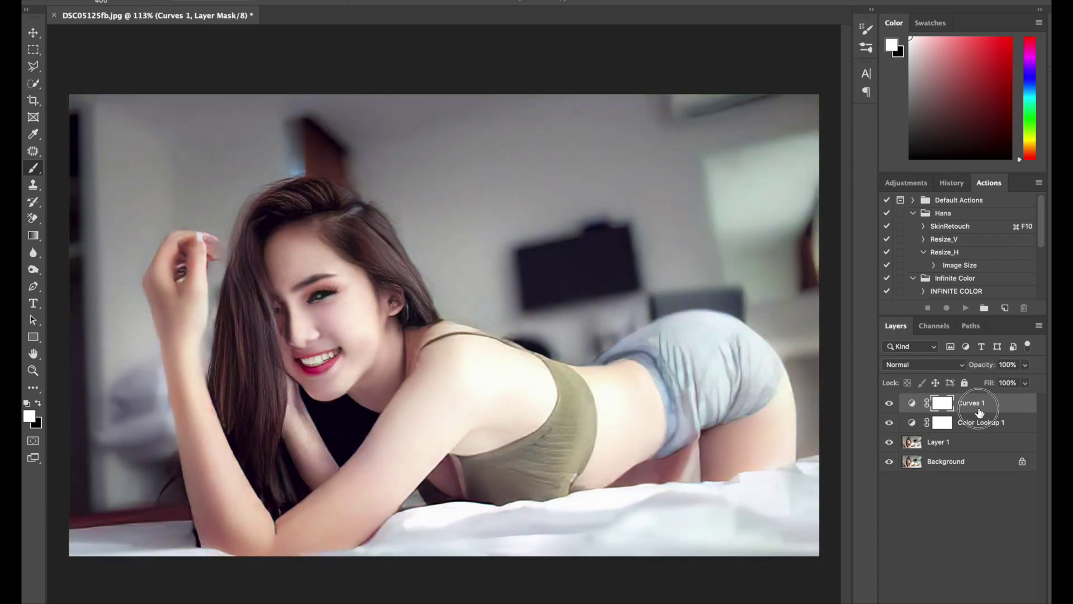
left_click(981, 576)
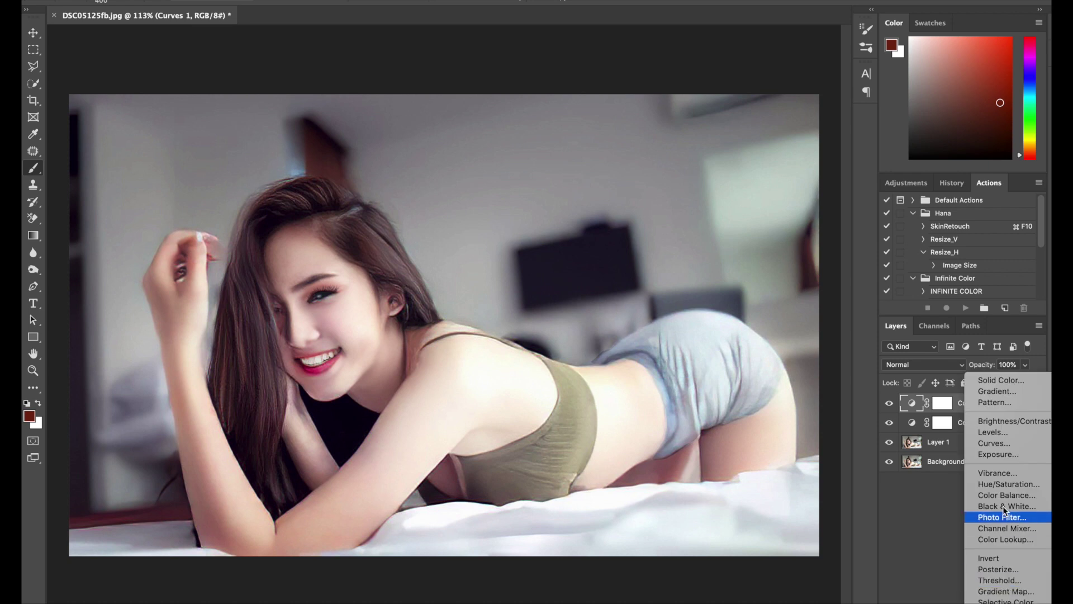
Step: Add a Levels layer raising the Blue channel's output black level to 24
left_click(994, 432)
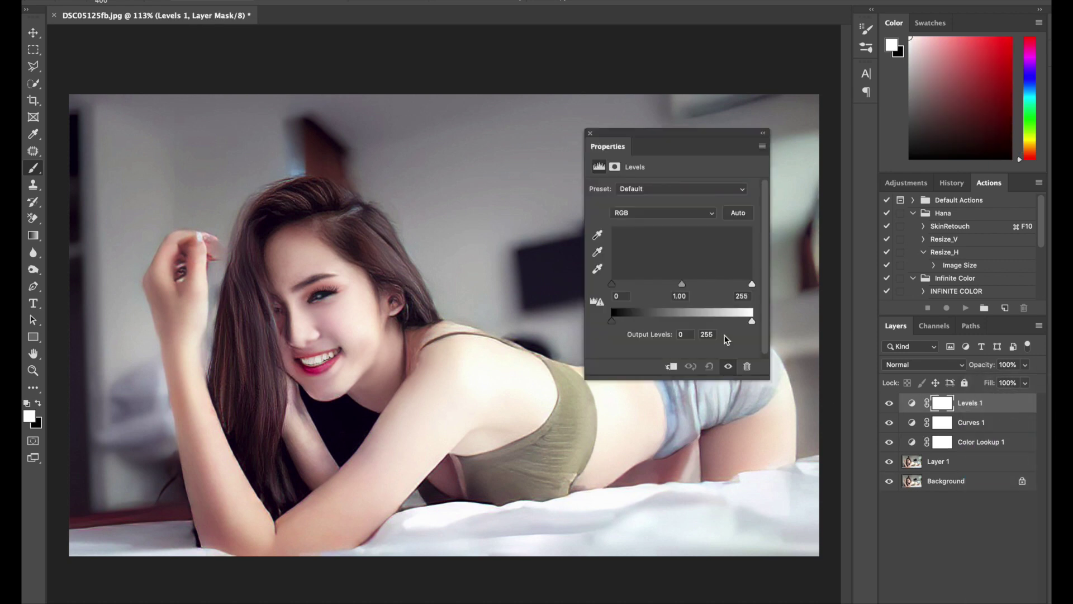
left_click(640, 216)
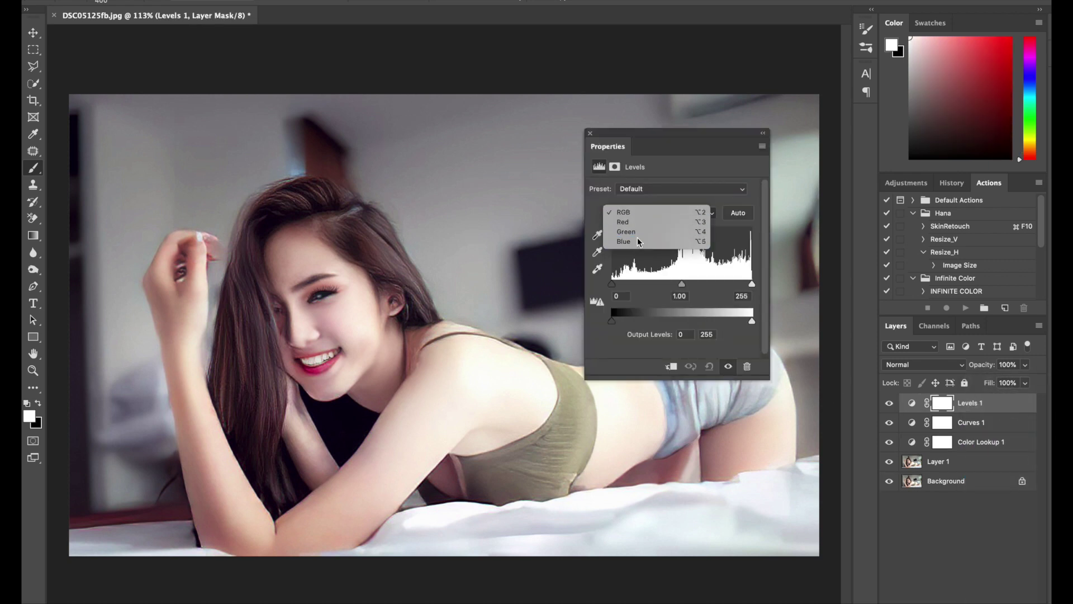
left_click(637, 241)
left_click_drag(611, 320, 627, 323)
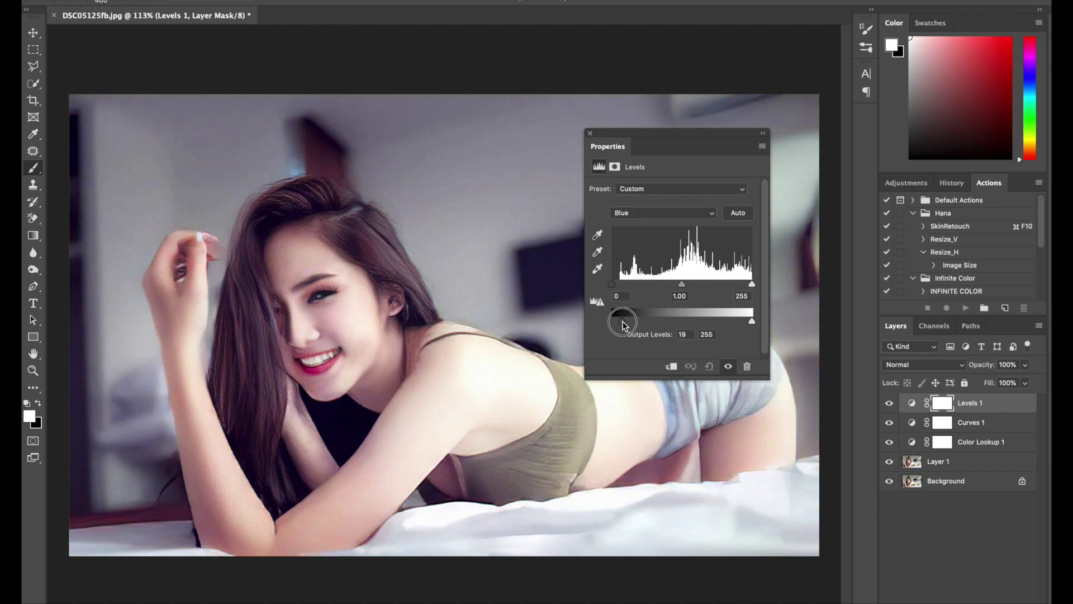
left_click_drag(627, 326, 624, 325)
left_click(590, 133)
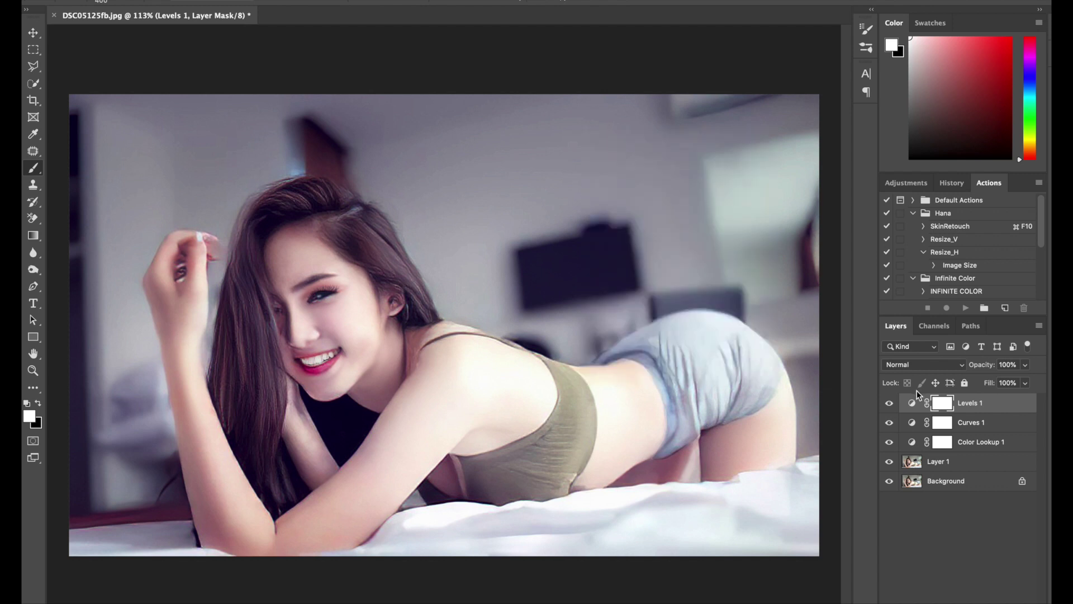
left_click(985, 601)
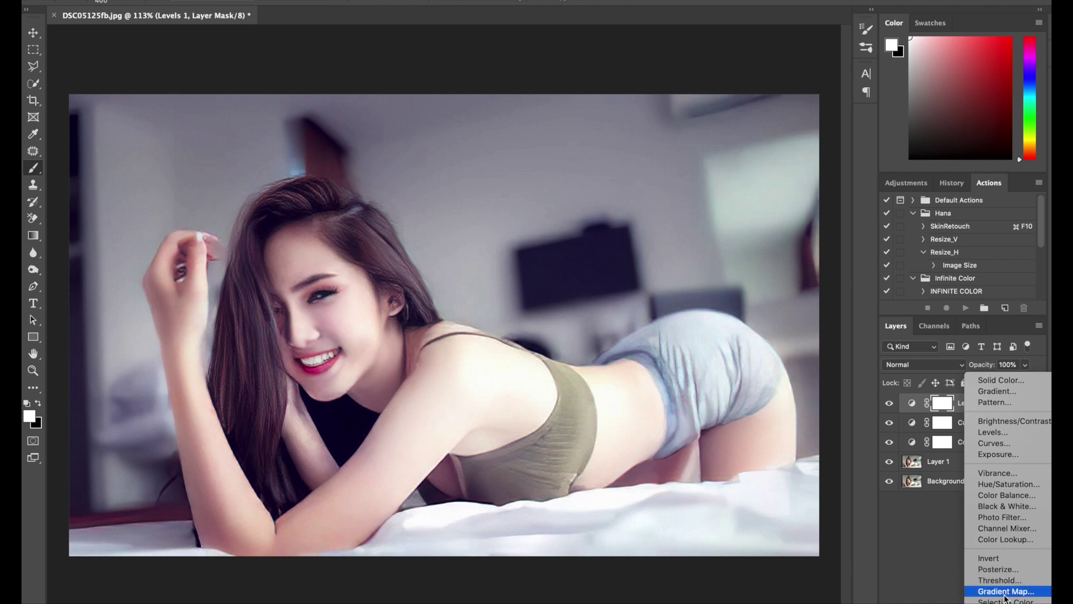
Step: Add a second Color Lookup layer with Crisp_Warm at 26% opacity
key("Escape")
left_click(984, 600)
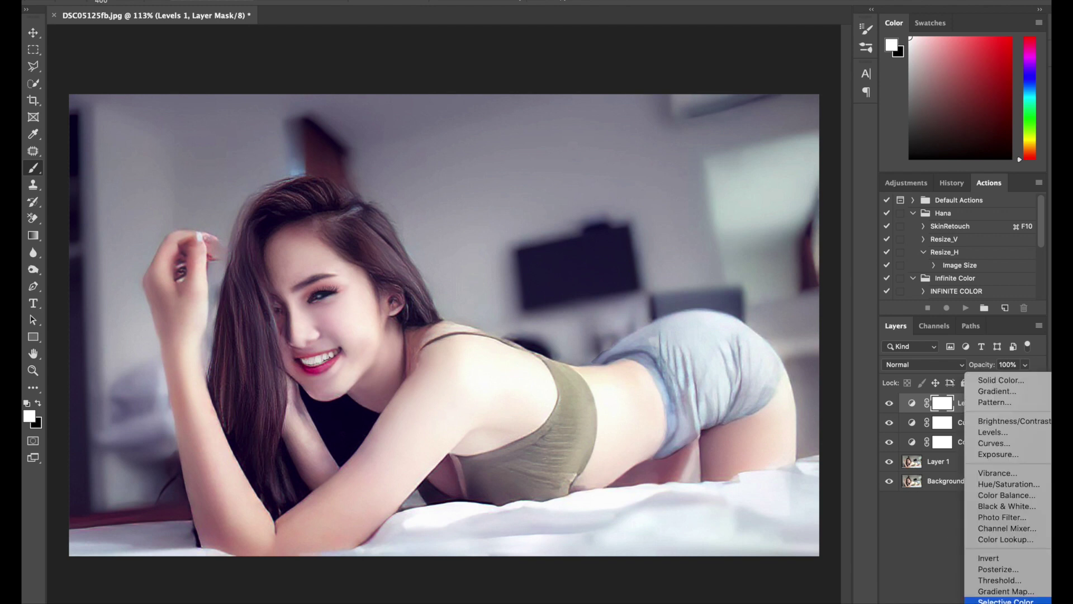
left_click(998, 539)
left_click(676, 190)
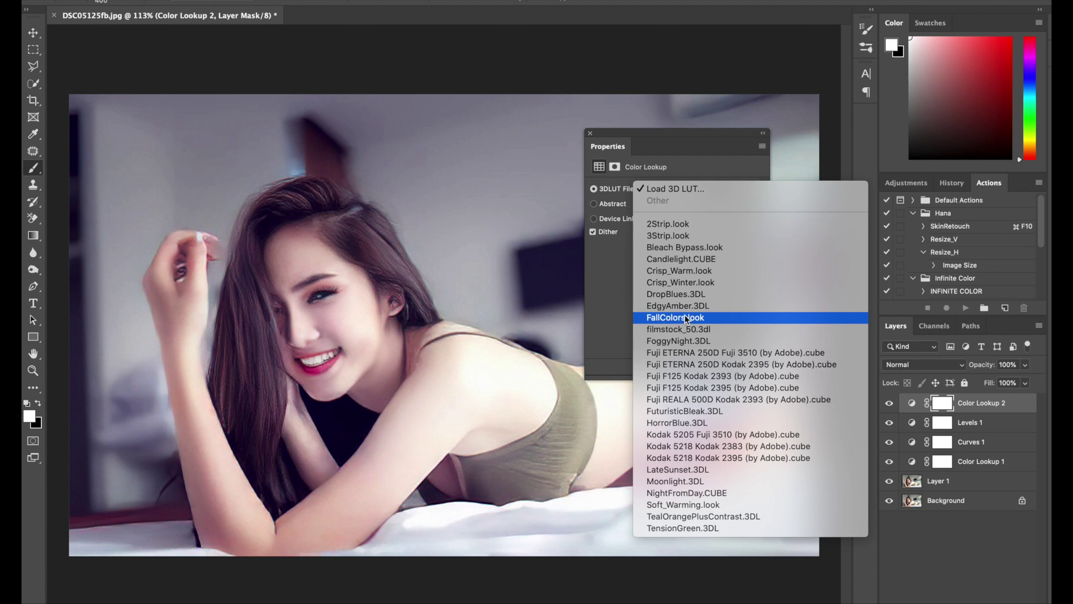
left_click(668, 271)
left_click(959, 348)
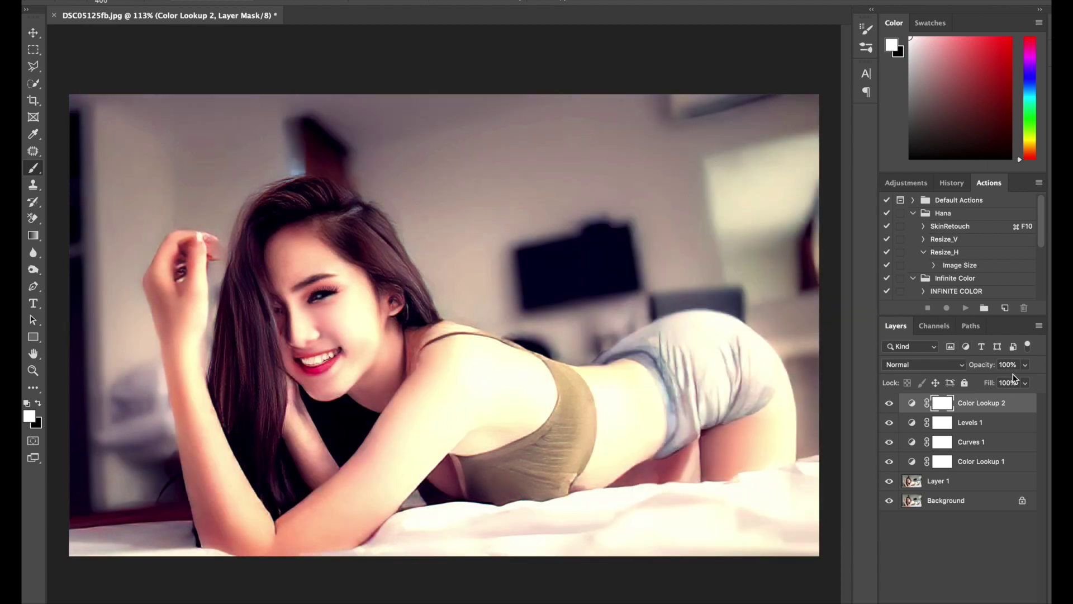
mouse_move(982, 381)
left_mouse_down()
mouse_move(997, 382)
mouse_move(983, 382)
left_mouse_up()
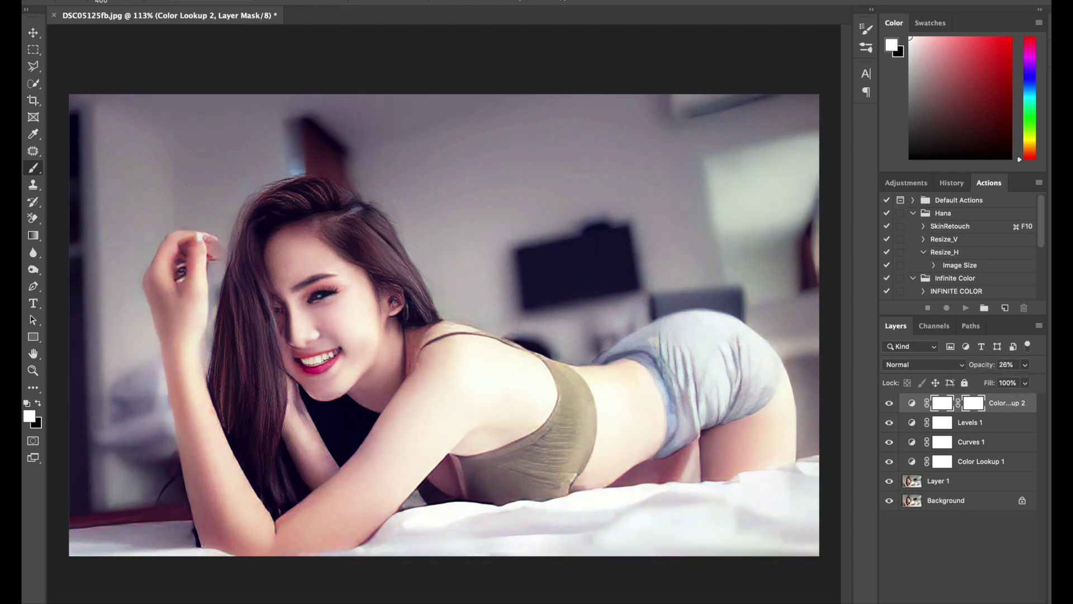
Step: Invert its mask, paint the warm look onto face, neck, arm and shoulder, then hide it
key("ctrl+i")
left_click_drag(308, 272, 323, 279)
mouse_move(352, 327)
left_mouse_down()
mouse_move(386, 365)
mouse_move(186, 264)
left_mouse_up()
mouse_move(212, 445)
left_mouse_down()
mouse_move(445, 497)
mouse_move(503, 385)
mouse_move(492, 414)
mouse_move(624, 383)
mouse_move(611, 427)
mouse_move(777, 446)
mouse_move(735, 464)
mouse_move(609, 391)
mouse_move(631, 447)
mouse_move(472, 390)
mouse_move(360, 304)
left_mouse_up()
mouse_move(280, 244)
left_mouse_down()
mouse_move(344, 291)
mouse_move(324, 353)
left_mouse_up()
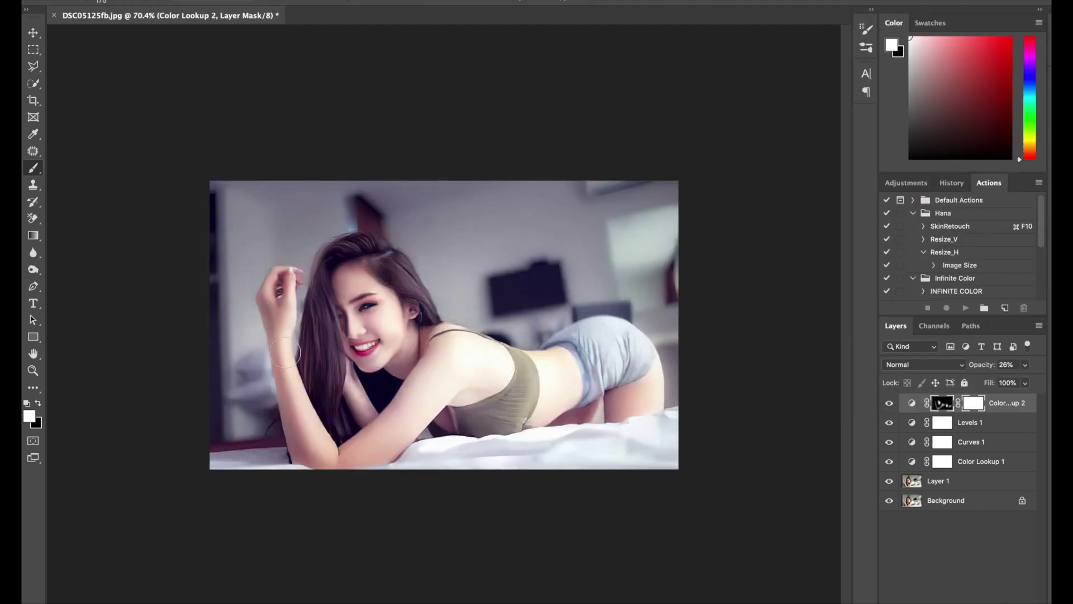
left_click(889, 406)
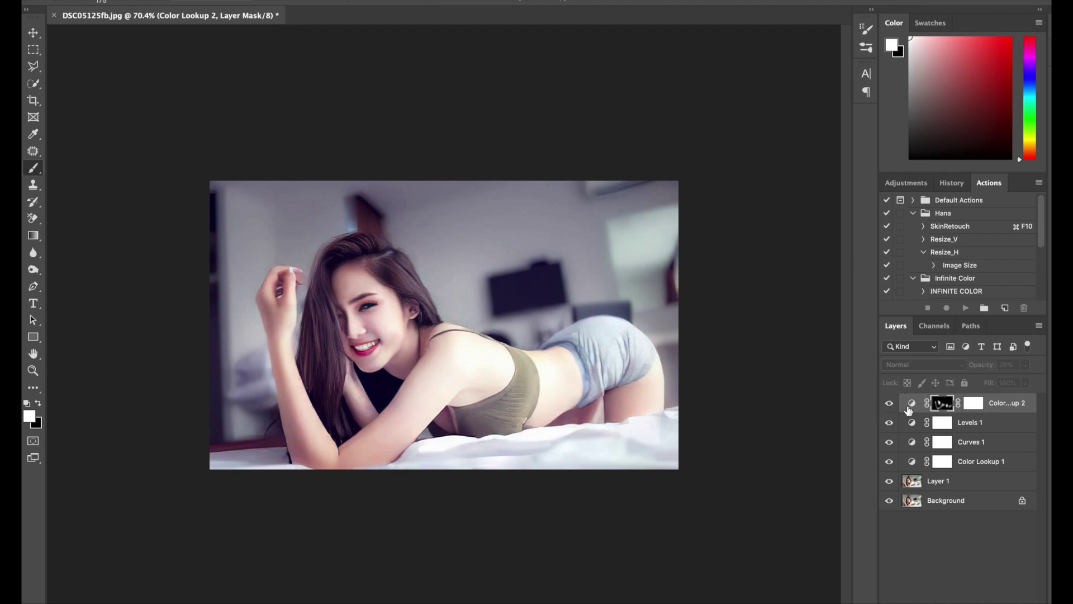
Step: Stamp visible layers, delete the old adjustments, set Layer 2 to about 61%, and stack merged copies
key("super+F10")
left_click(988, 426)
key("Delete")
key("Delete")
key("Delete")
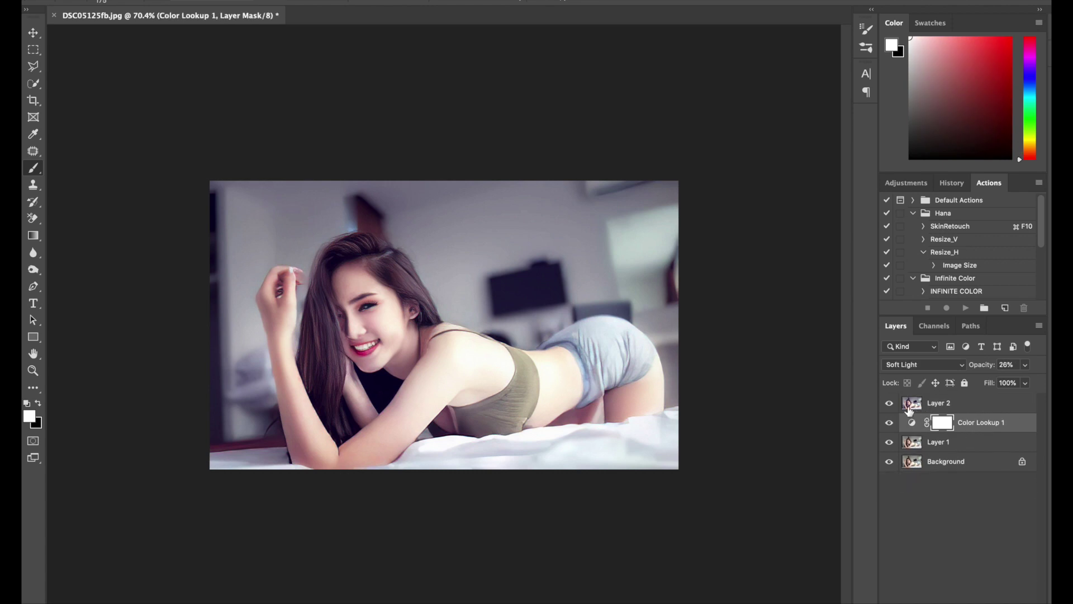
key("Delete")
key("Delete")
left_click(889, 403)
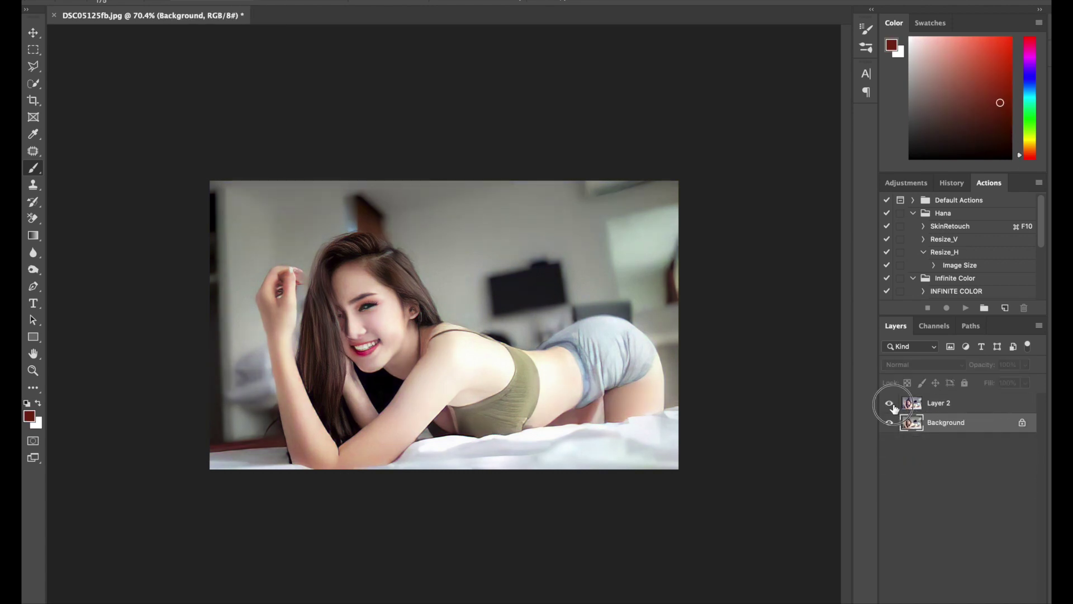
left_click(967, 403)
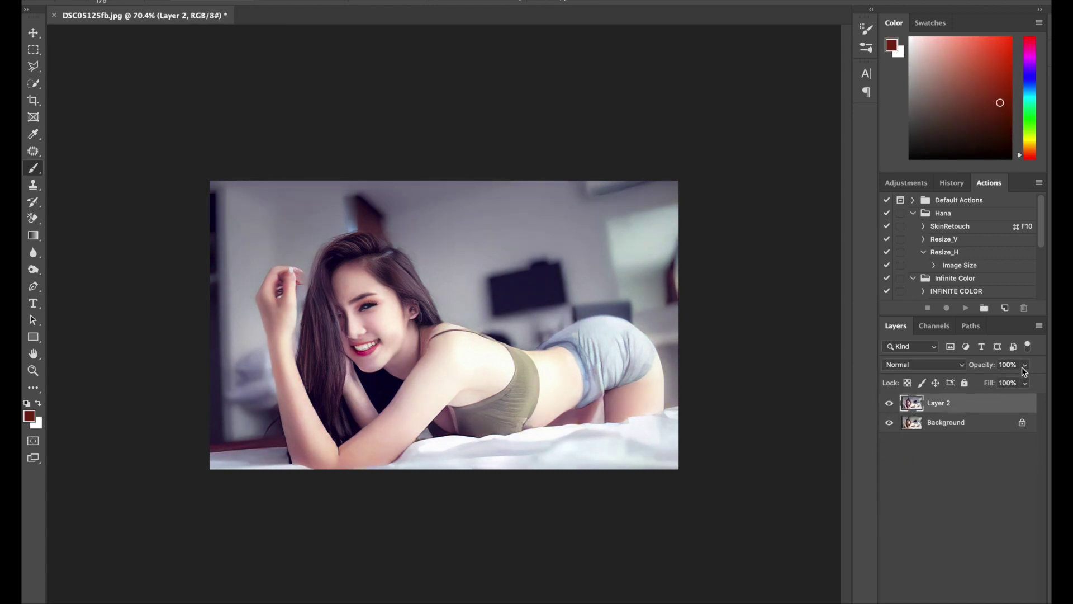
left_click_drag(998, 381, 1005, 379)
key("ctrl+alt+shift+e")
key("ctrl+alt+shift+e")
key("ctrl+j")
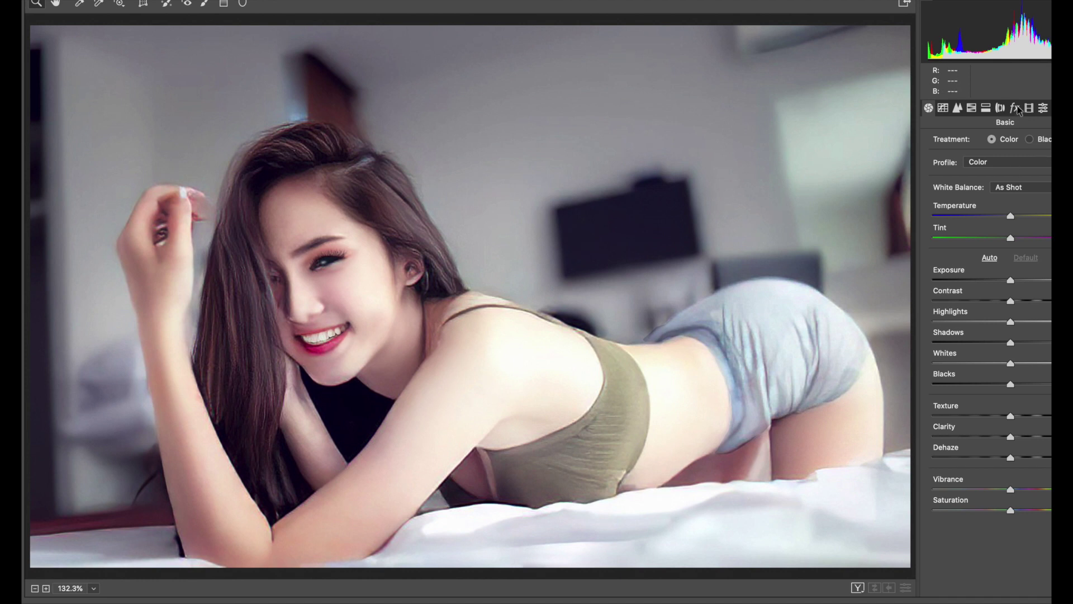
Step: In Camera Raw, nudge the blue primary hue and brighten orange luminance
left_click(1000, 108)
left_click(1000, 108)
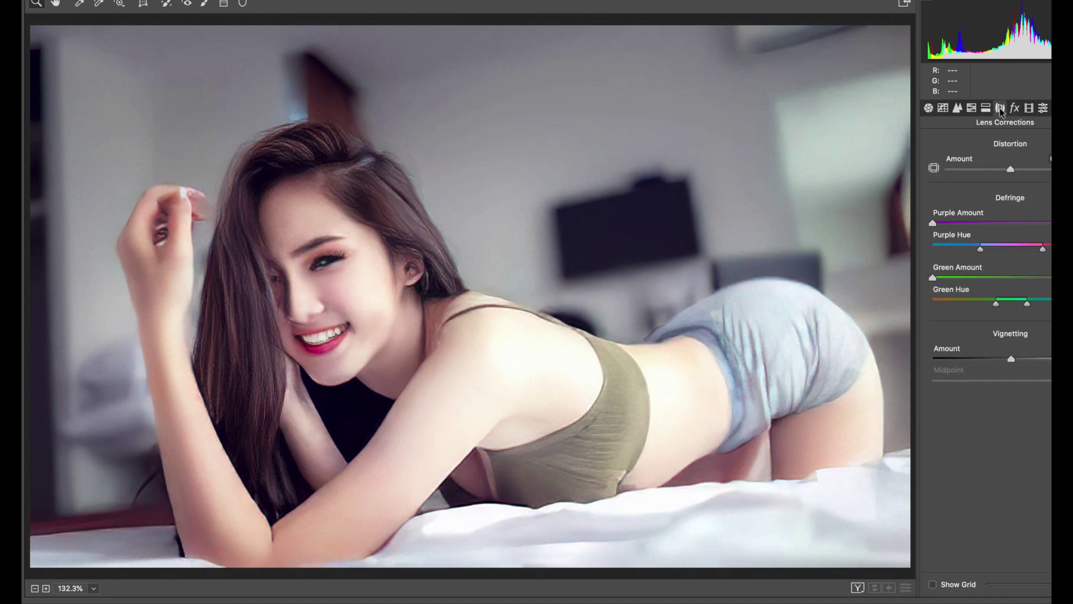
left_click(1029, 108)
left_click_drag(1011, 360, 1049, 380)
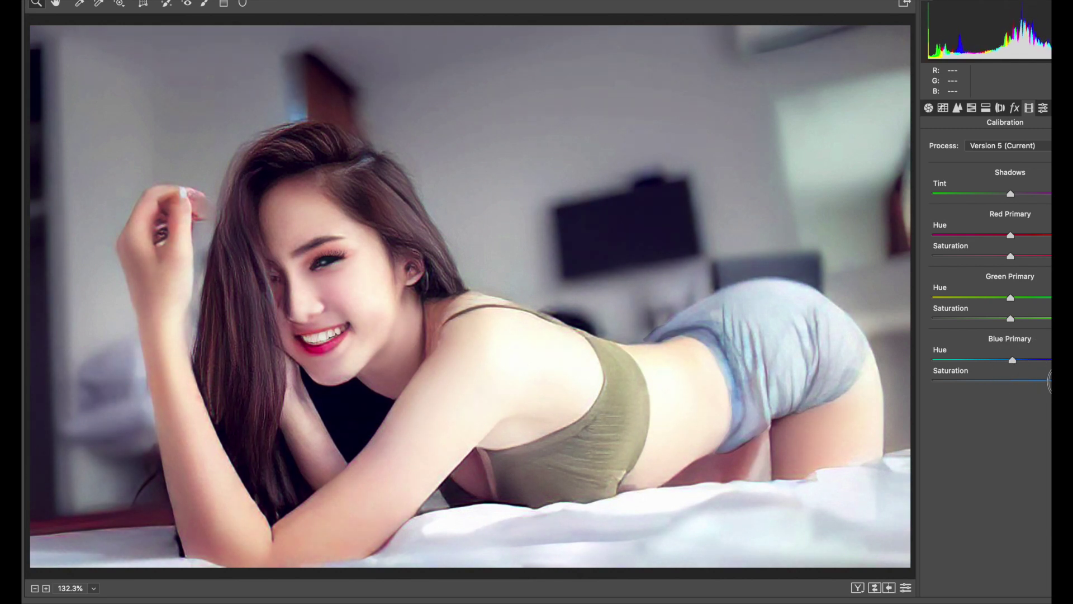
left_click(1043, 108)
left_click(986, 108)
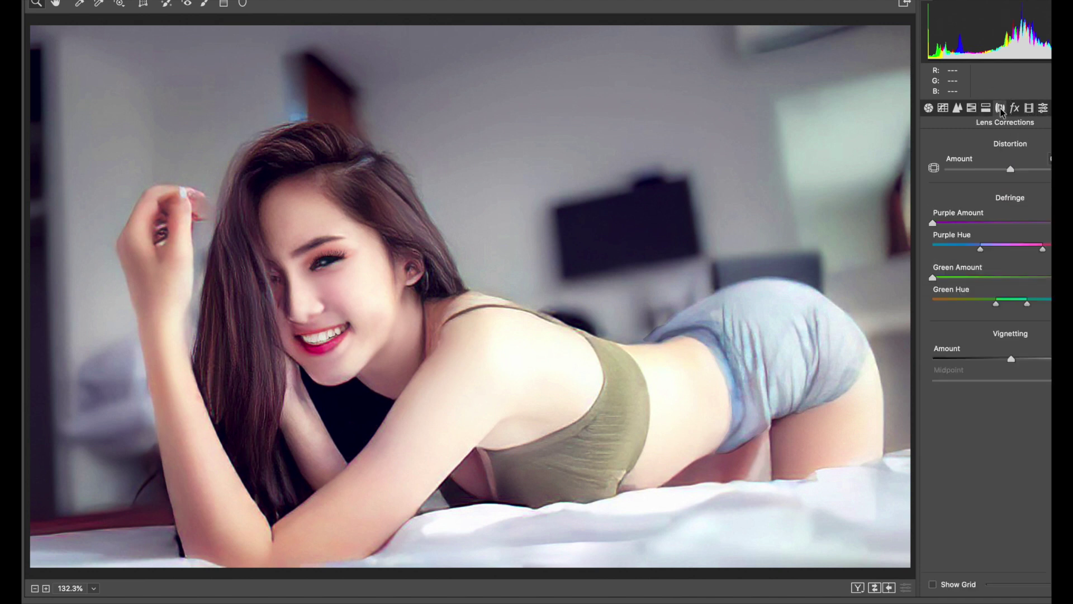
left_click(1014, 108)
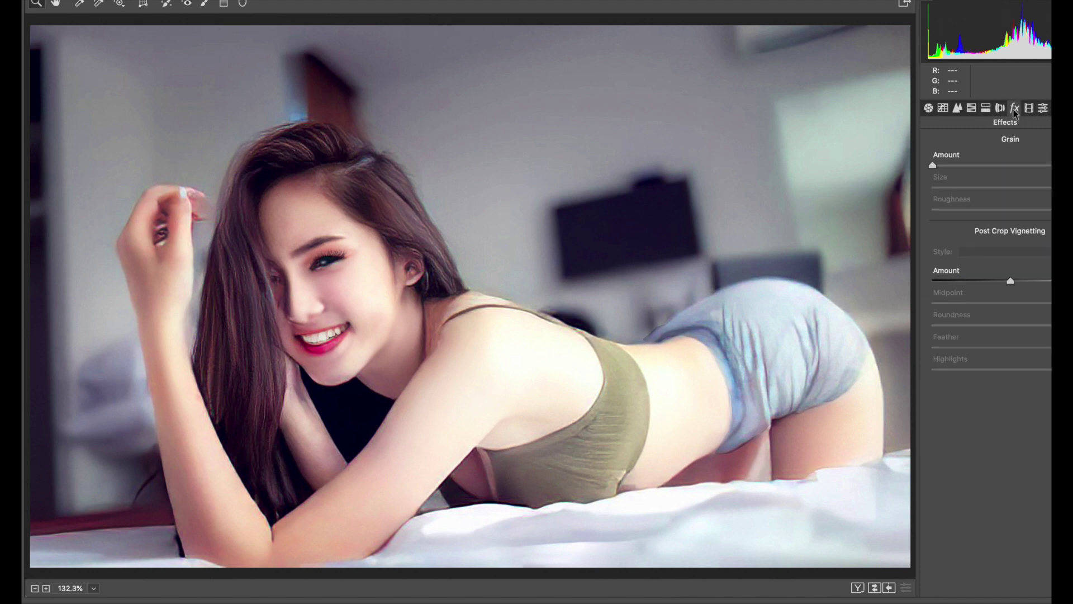
left_click(972, 108)
mouse_move(1011, 213)
left_mouse_down()
mouse_move(1031, 214)
mouse_move(1019, 214)
left_mouse_up()
Step: Lower Saturation, split-tone shadows blue and highlights pink, and apply the grade
left_click(930, 109)
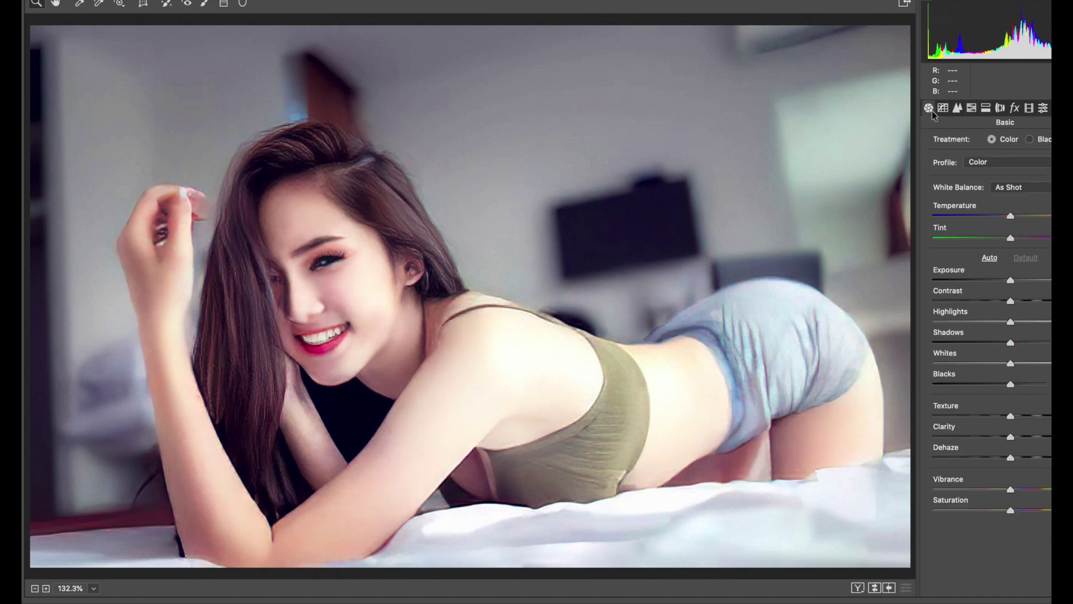
left_click_drag(1009, 510, 992, 510)
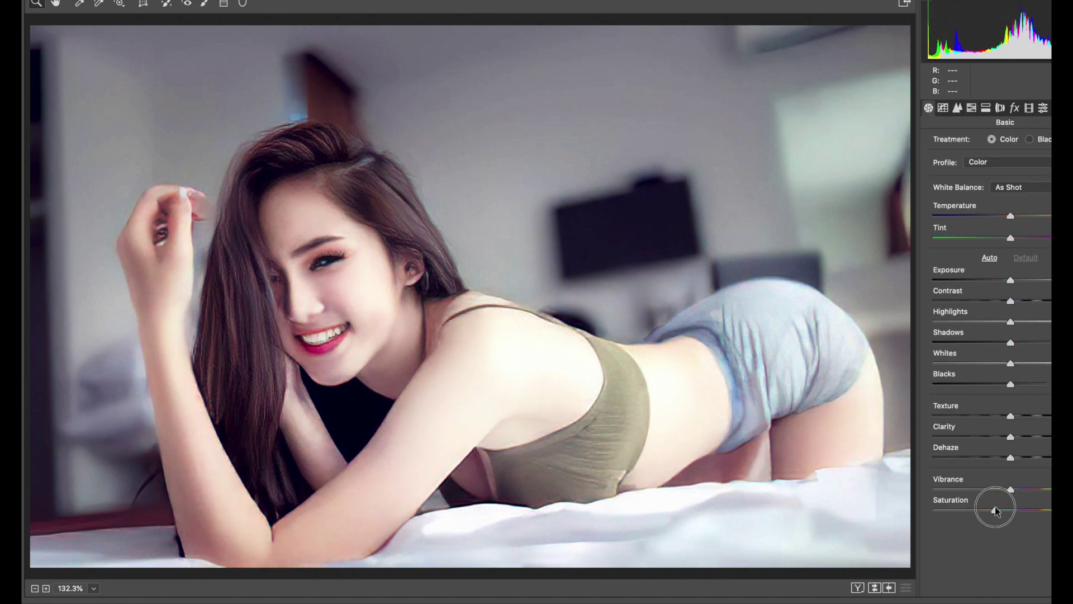
left_click_drag(992, 510, 990, 509)
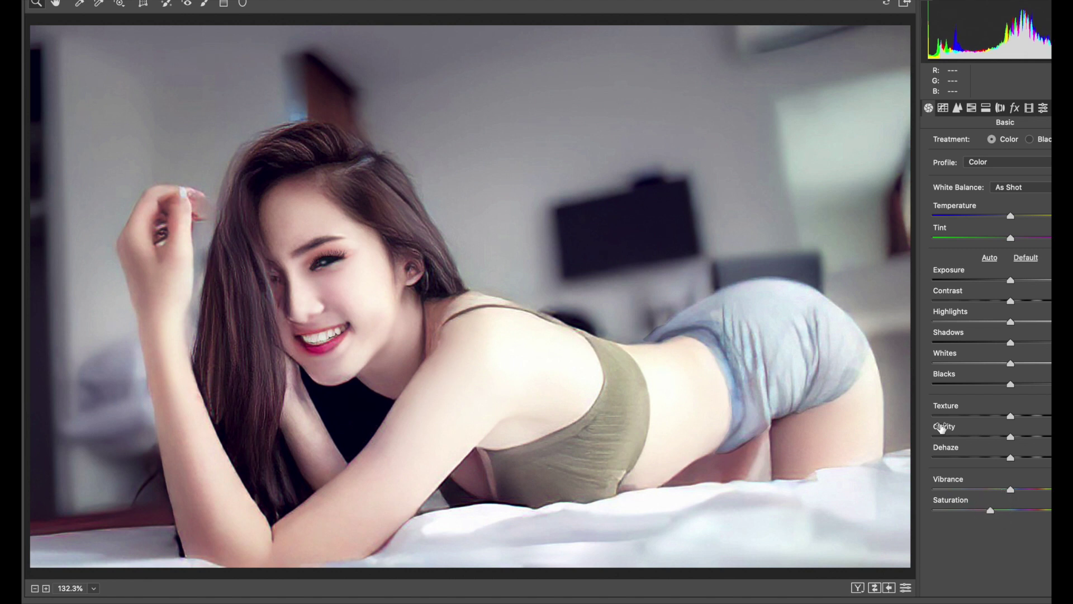
left_click(986, 109)
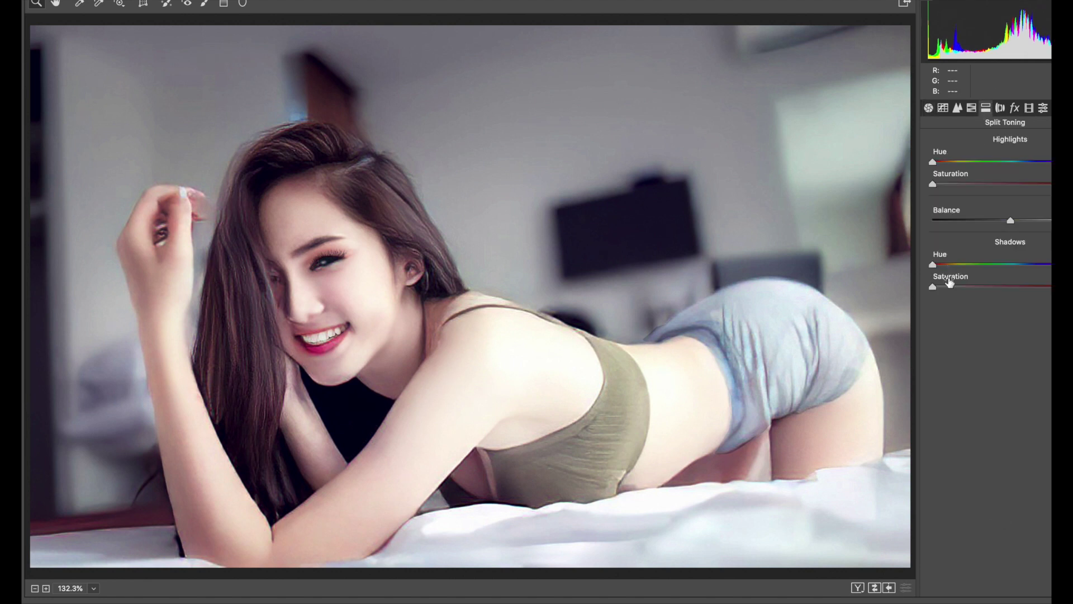
left_click(949, 287)
mouse_move(933, 265)
left_mouse_down()
mouse_move(1039, 264)
mouse_move(930, 264)
mouse_move(1029, 269)
left_mouse_up()
mouse_move(932, 184)
left_mouse_down()
mouse_move(957, 186)
mouse_move(994, 162)
mouse_move(1046, 162)
mouse_move(932, 163)
mouse_move(997, 175)
mouse_move(939, 162)
mouse_move(965, 162)
left_mouse_up()
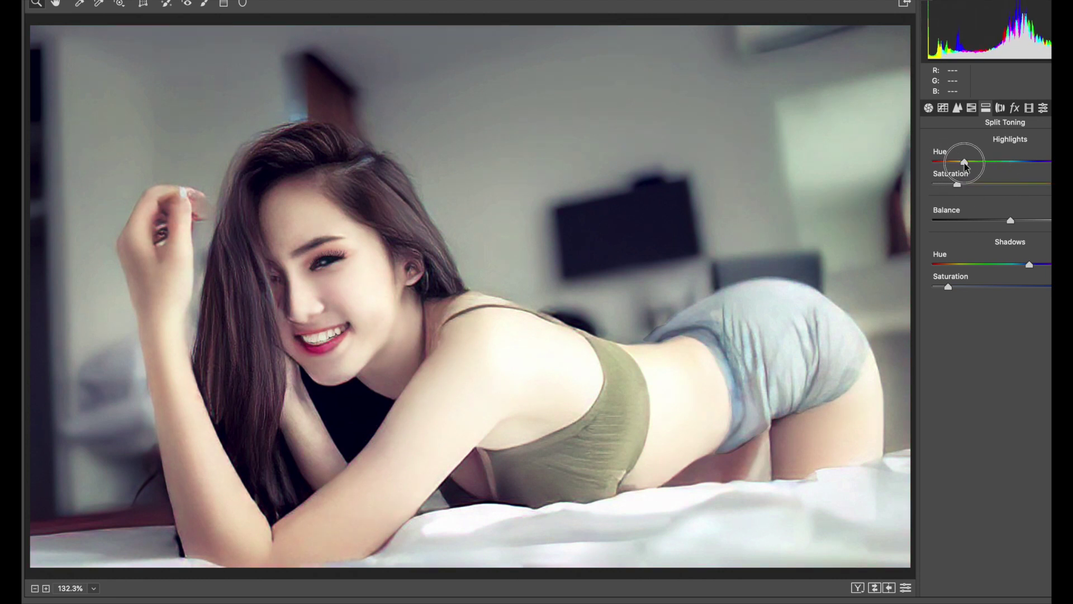
mouse_move(943, 287)
left_mouse_down()
mouse_move(945, 265)
mouse_move(1062, 265)
mouse_move(957, 272)
mouse_move(1037, 273)
left_mouse_up()
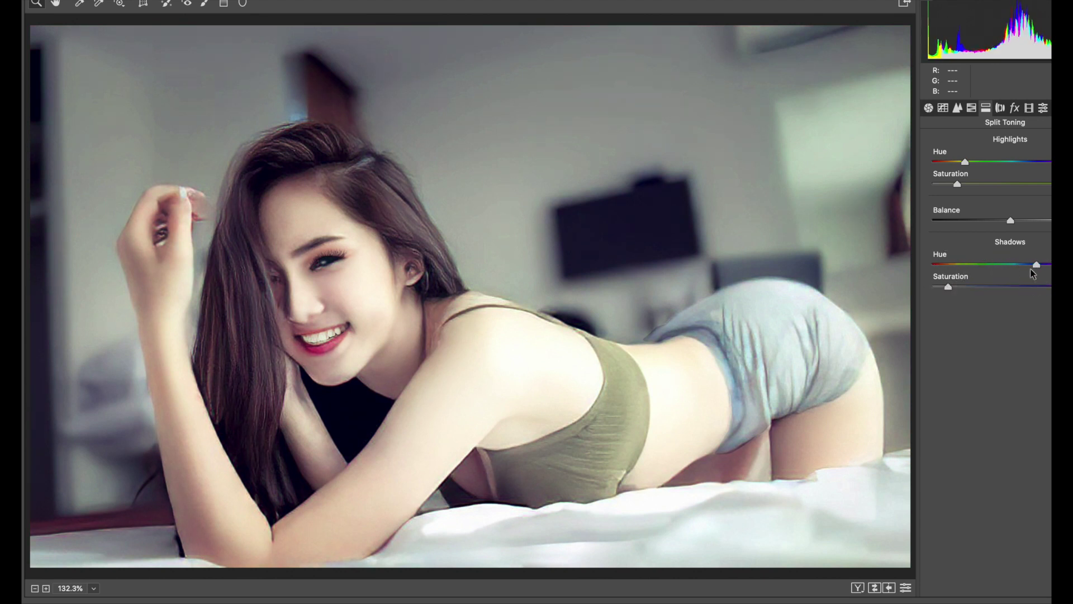
left_click(928, 108)
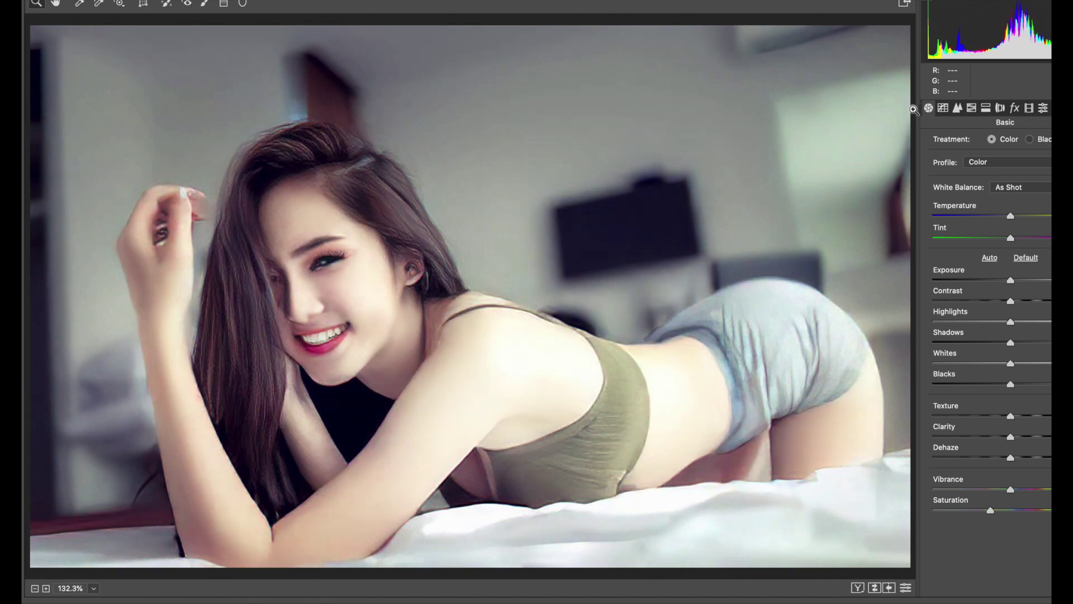
left_click(995, 580)
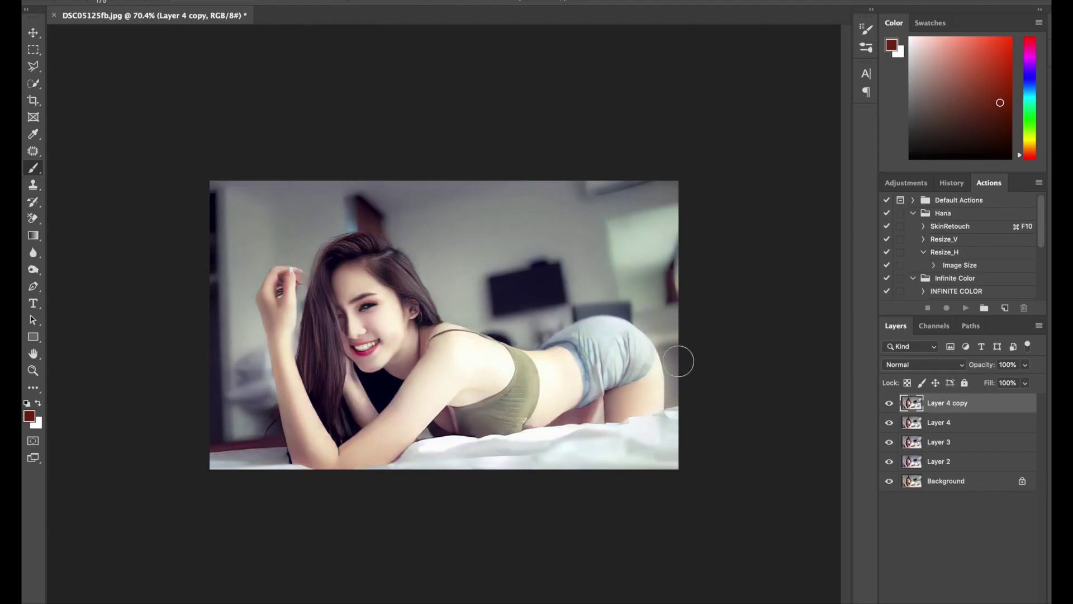
Step: Reduce Layer 4 copy opacity to 32%
left_click(889, 403)
left_click(1025, 382)
left_click_drag(948, 380, 985, 381)
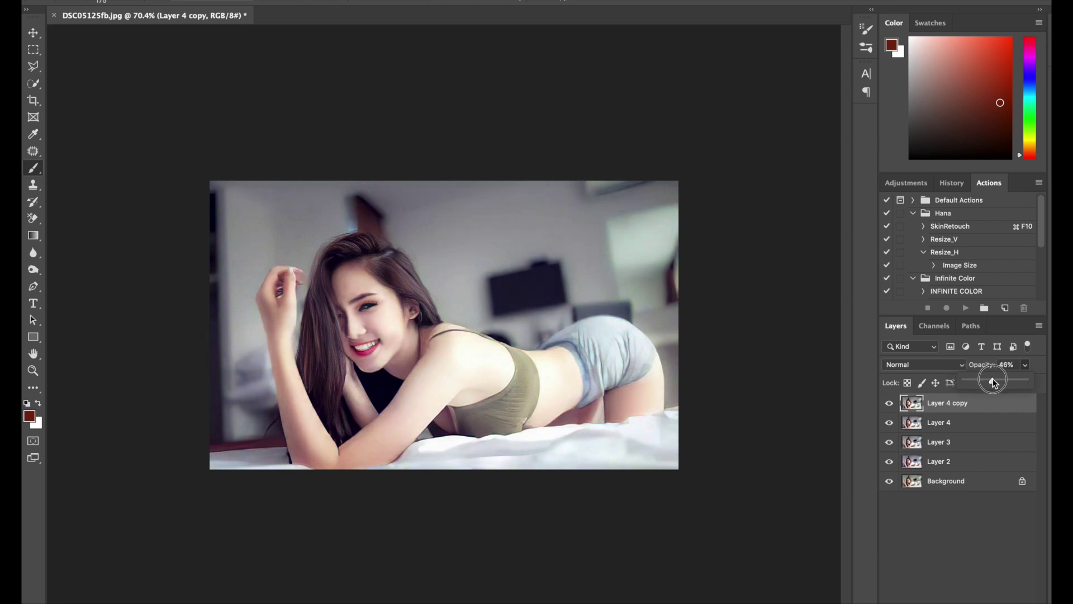
left_click(962, 412)
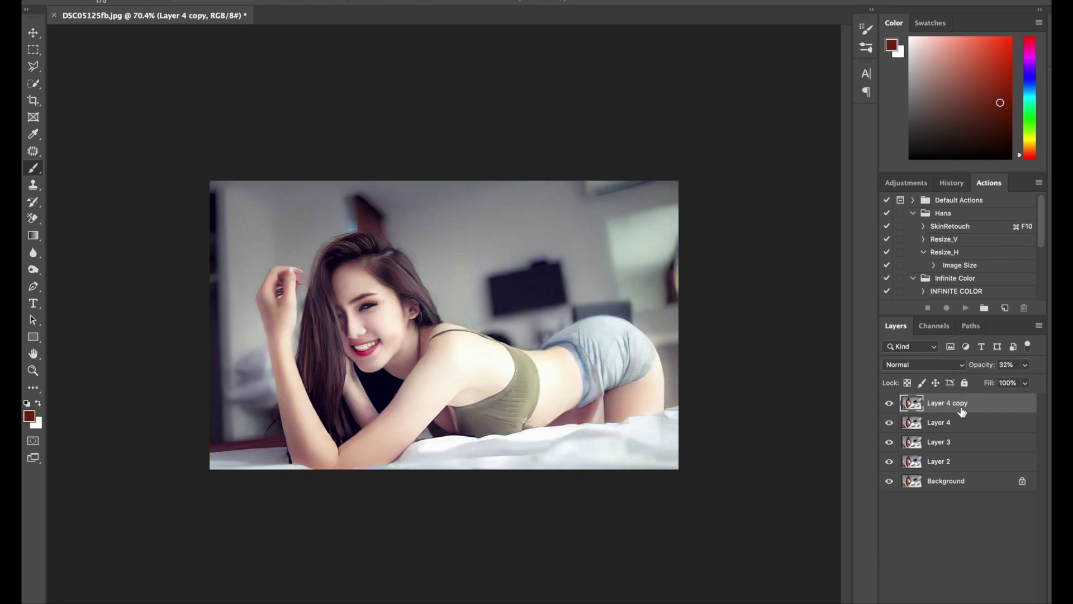
Step: Merge visible layers, delete the intermediate layers, and rename the merged layer 'Layer 1'
key("ctrl+alt+shift+e")
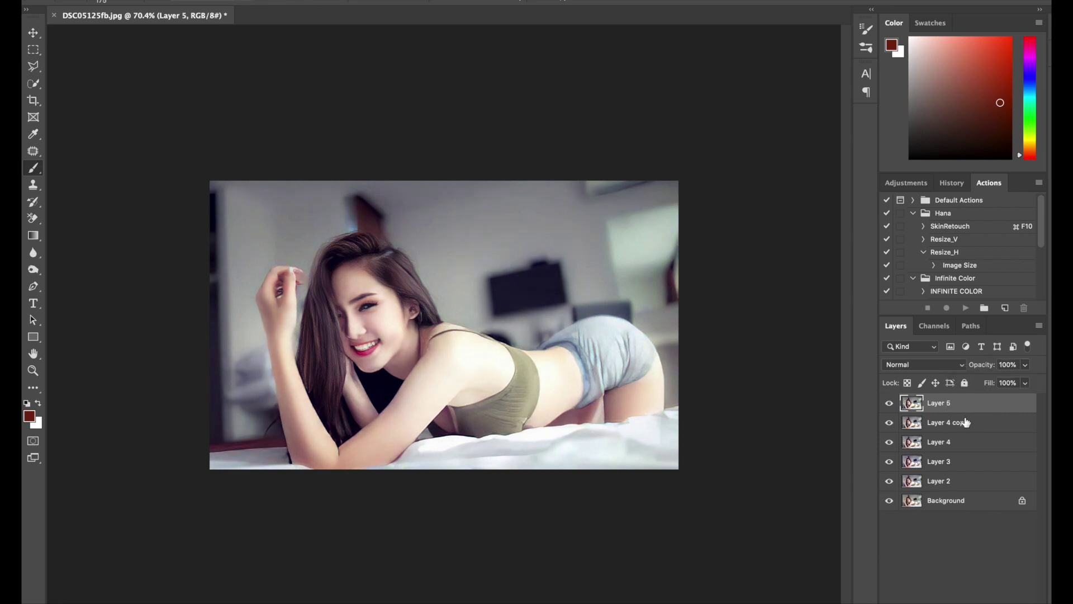
double_click(963, 422)
left_click(965, 422)
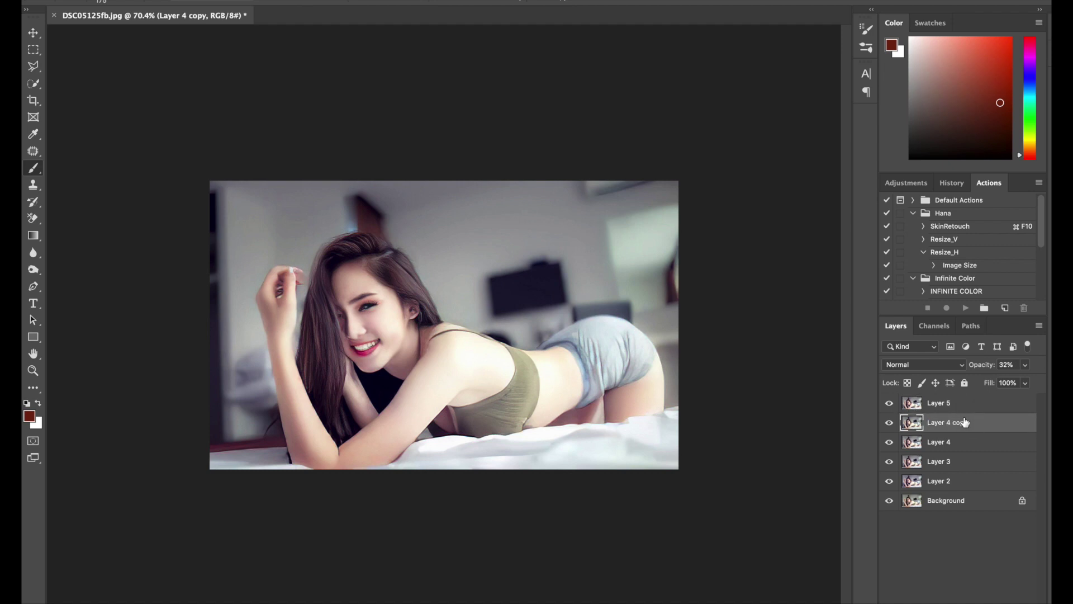
key("BackSpace")
key("BackSpace")
key("BackSpace")
key("BackSpace")
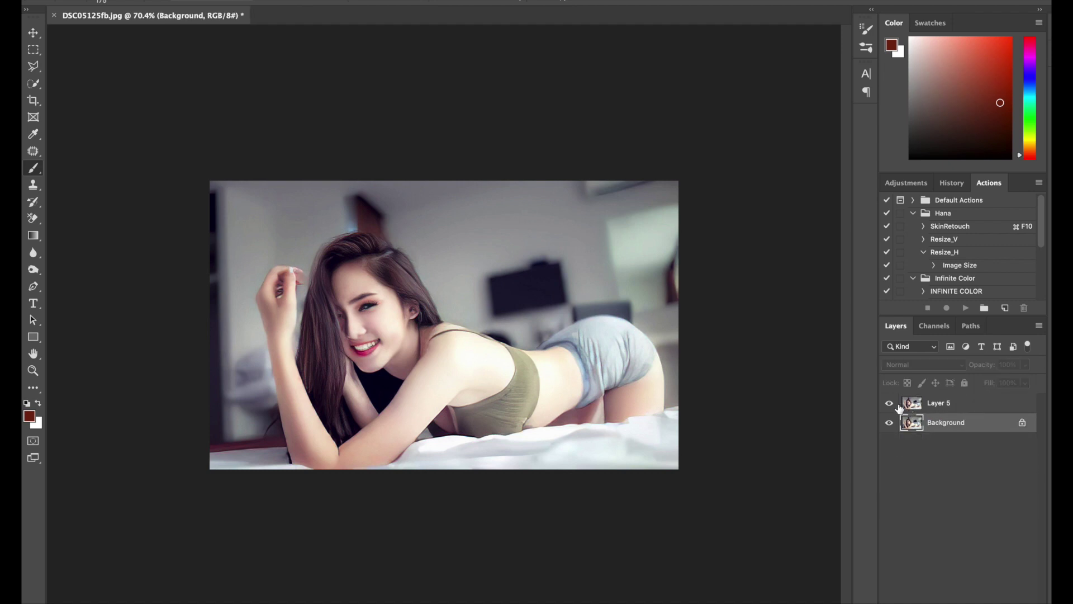
left_click(891, 405)
left_click(960, 410)
double_click(960, 410)
type("Layer 1")
key("Return")
left_click(335, 1)
mouse_move(364, 250)
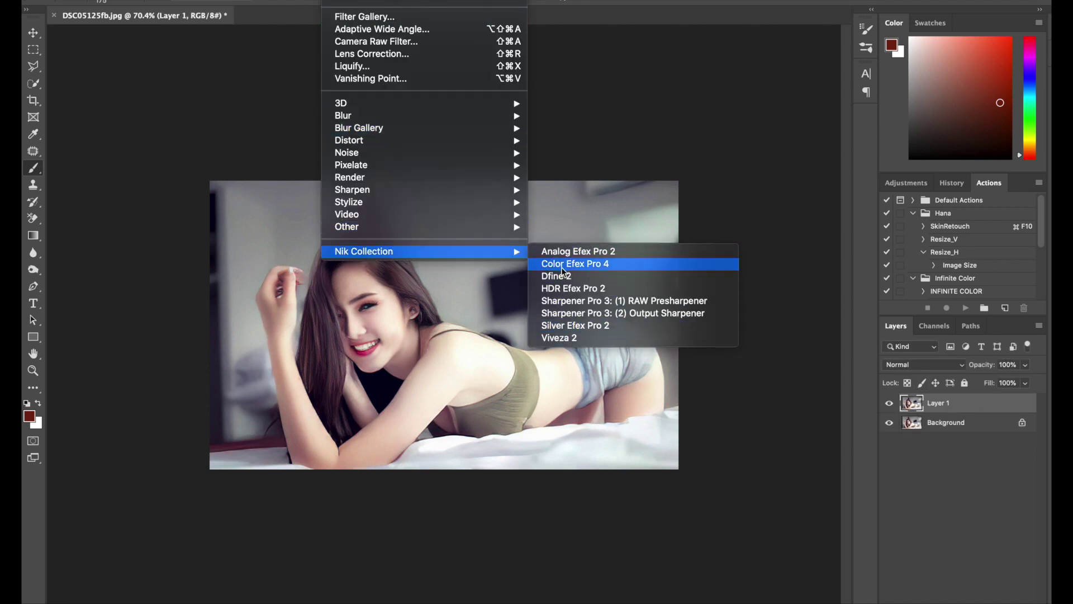
Step: Launch Nik Color Efex Pro 4 on Layer 1
left_click(561, 266)
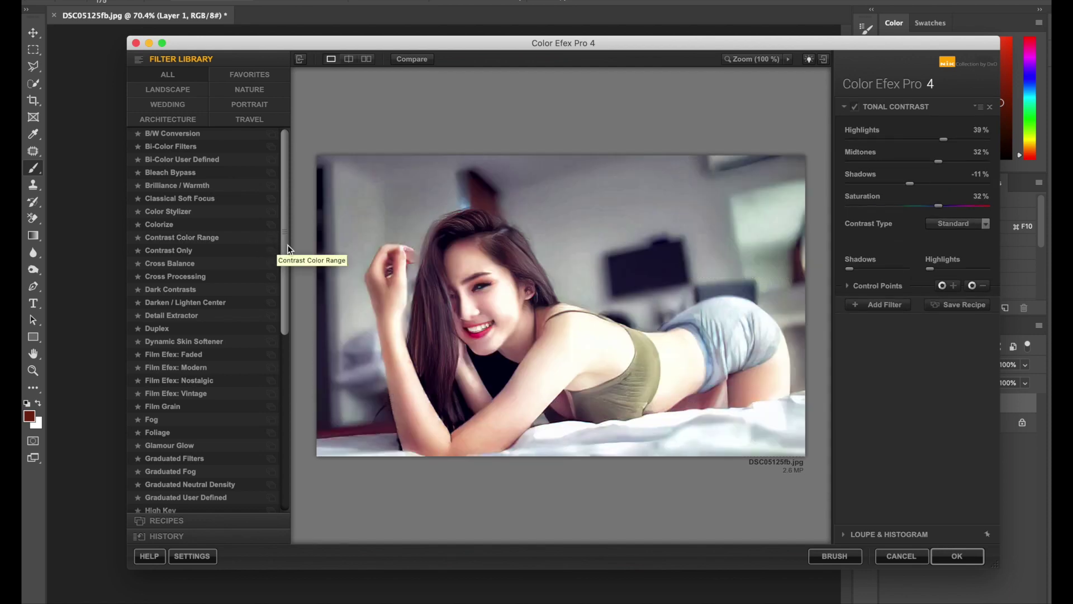
scroll(276, 252, "down", 2)
scroll(276, 243, "up", 2)
left_click(272, 234)
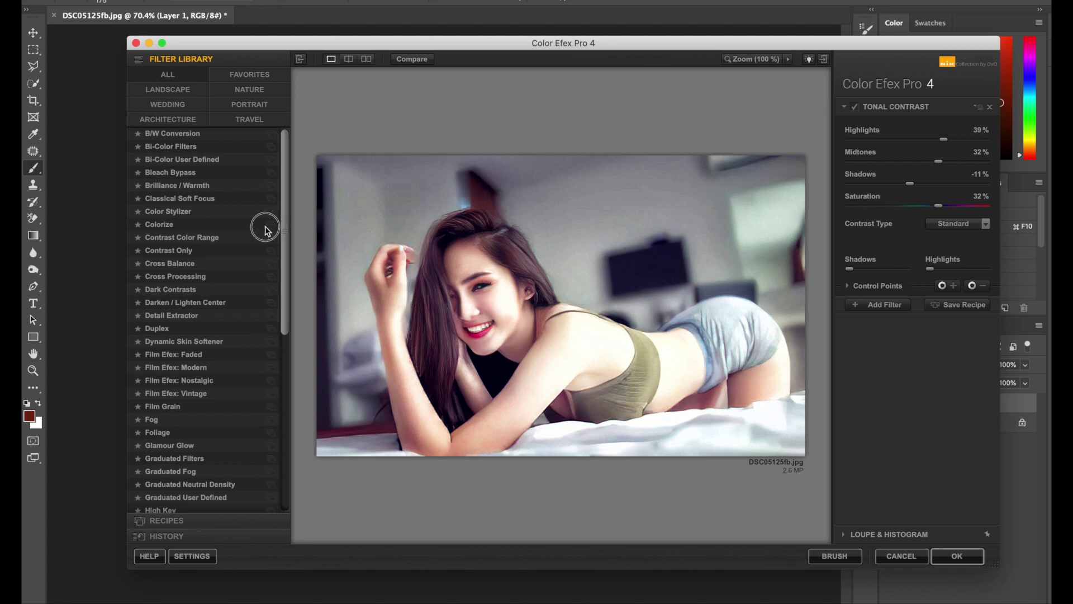
Step: Apply Darken / Lighten Center: shape 2, 15% luminosity, 19% centre size, centred on the face
left_click(223, 303)
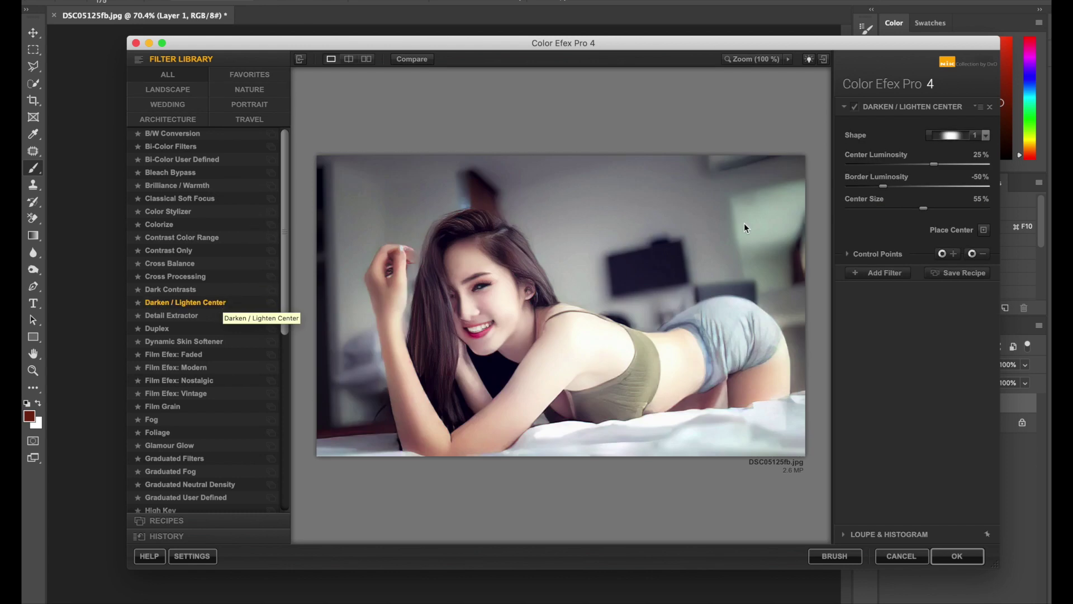
left_click(941, 254)
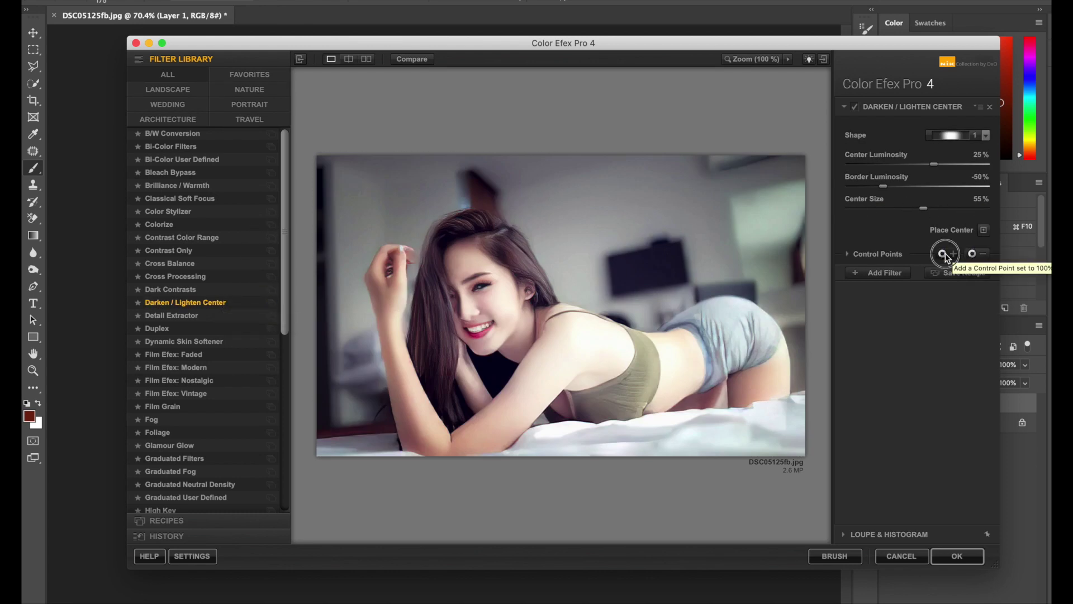
left_click(455, 332)
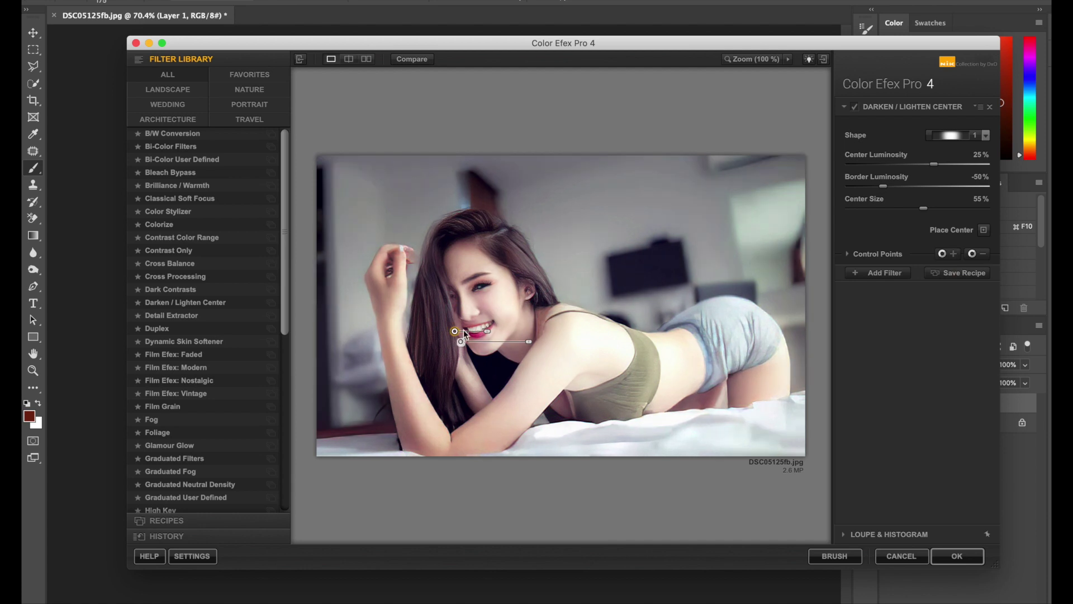
mouse_move(883, 186)
left_mouse_down()
mouse_move(858, 186)
mouse_move(951, 188)
mouse_move(909, 190)
mouse_move(882, 167)
mouse_move(934, 171)
mouse_move(904, 195)
left_mouse_up()
left_click(957, 165)
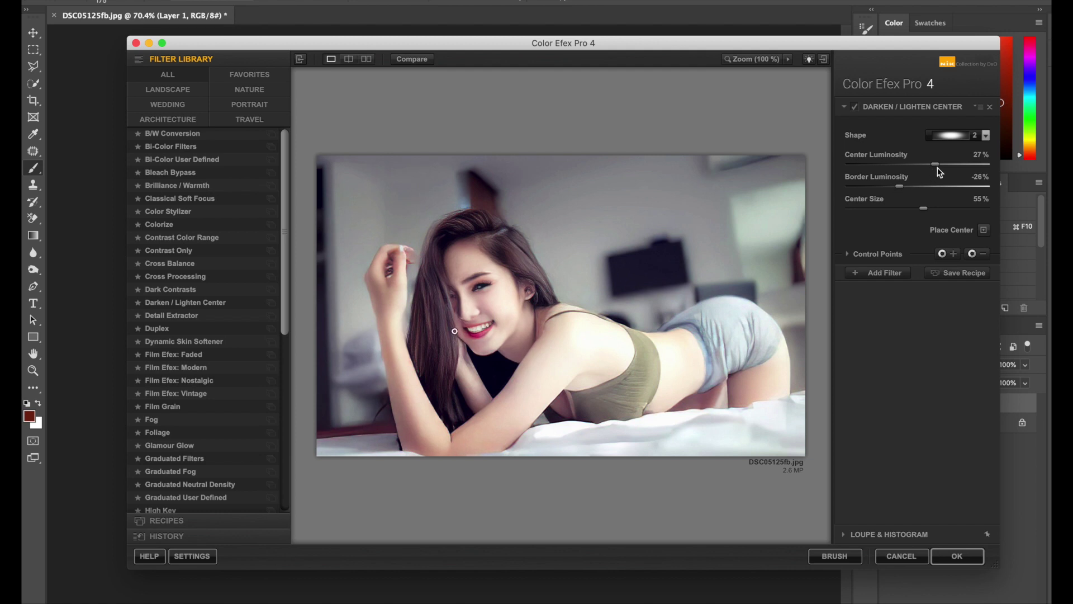
mouse_move(924, 208)
left_mouse_down()
mouse_move(848, 208)
mouse_move(928, 209)
left_mouse_up()
mouse_move(938, 164)
left_mouse_down()
mouse_move(927, 166)
mouse_move(930, 195)
left_mouse_up()
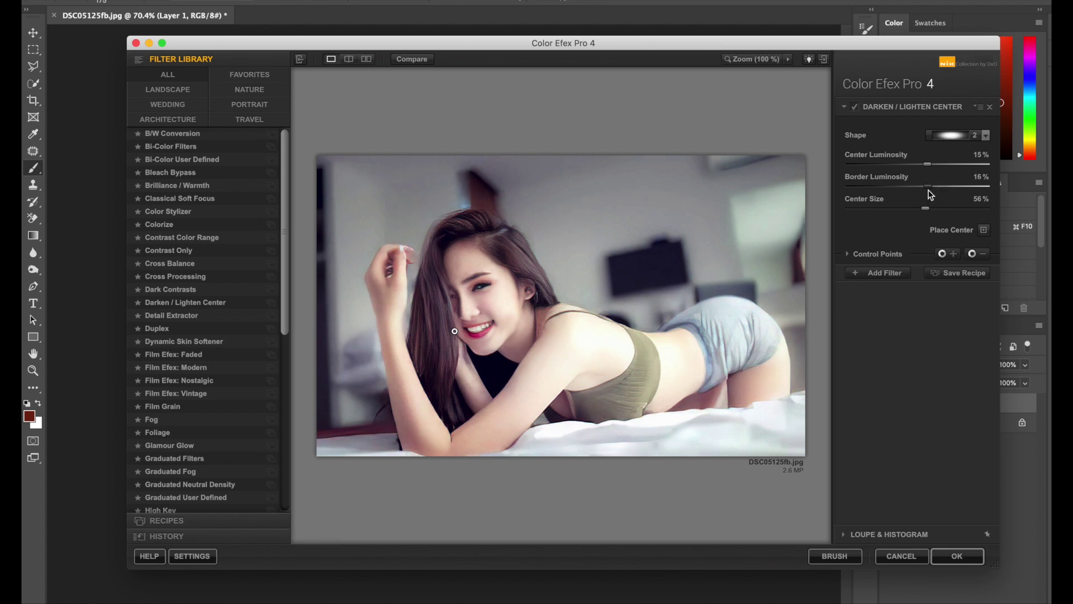
left_click(972, 137)
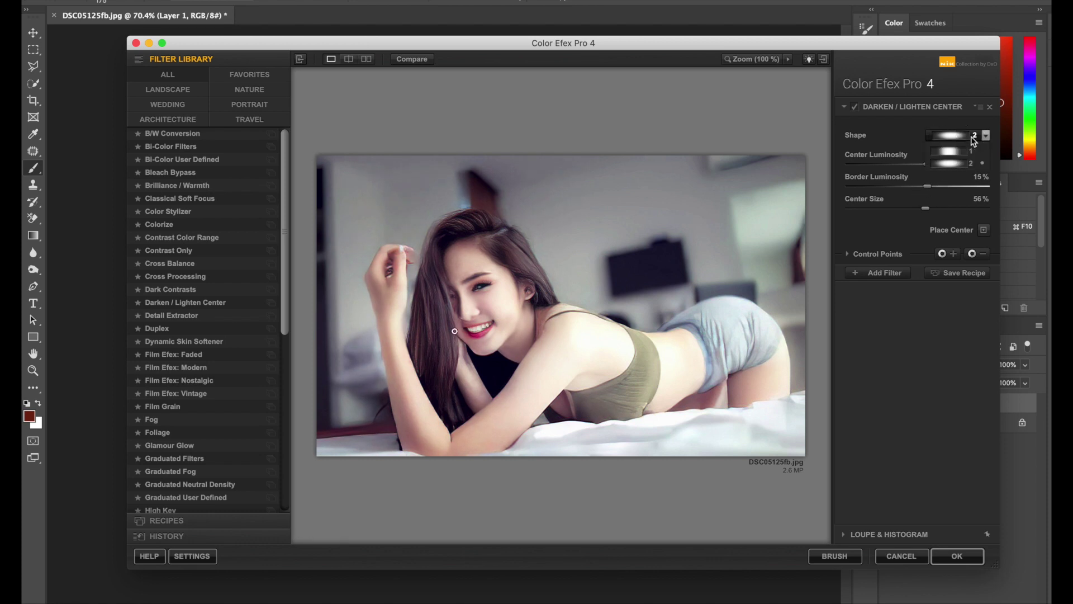
left_click(875, 208)
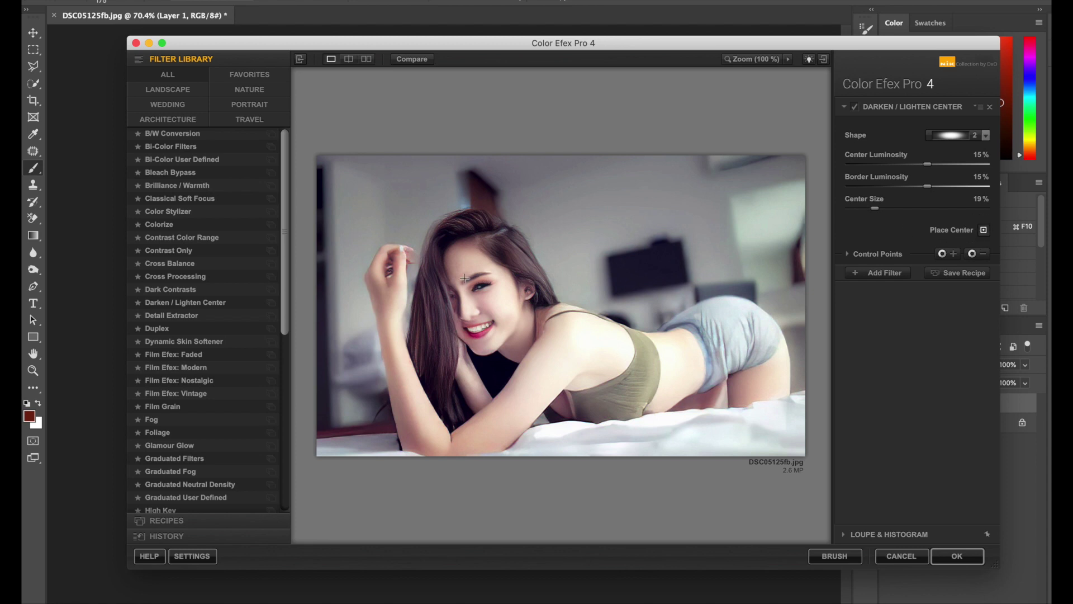
left_click(469, 297)
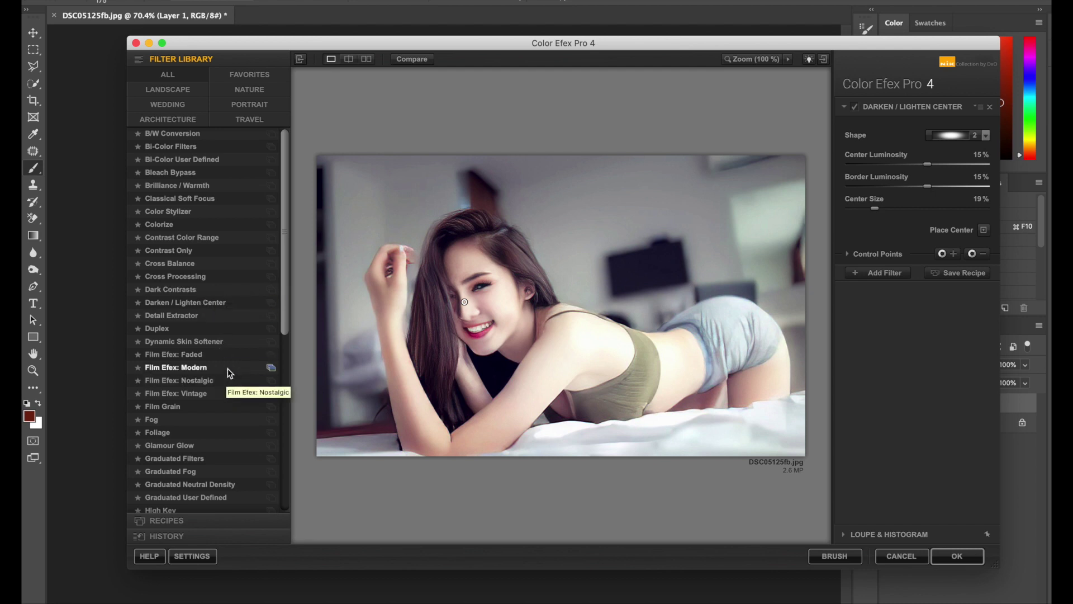
left_click(867, 273)
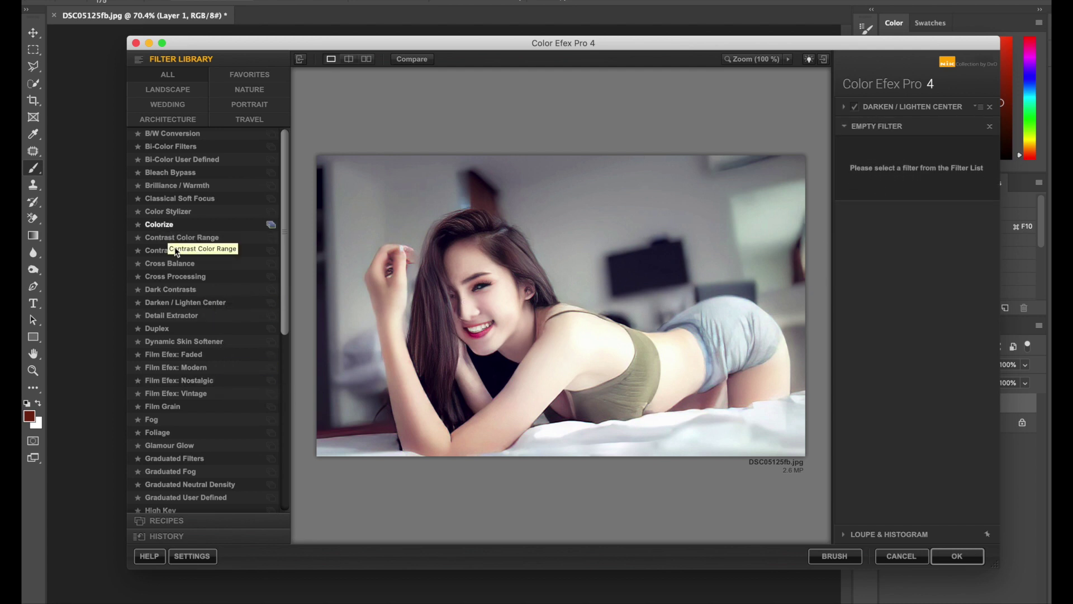
Step: Apply Glamour Glow with 11% glow, -12% saturation and 75% glow warmth
left_click(169, 445)
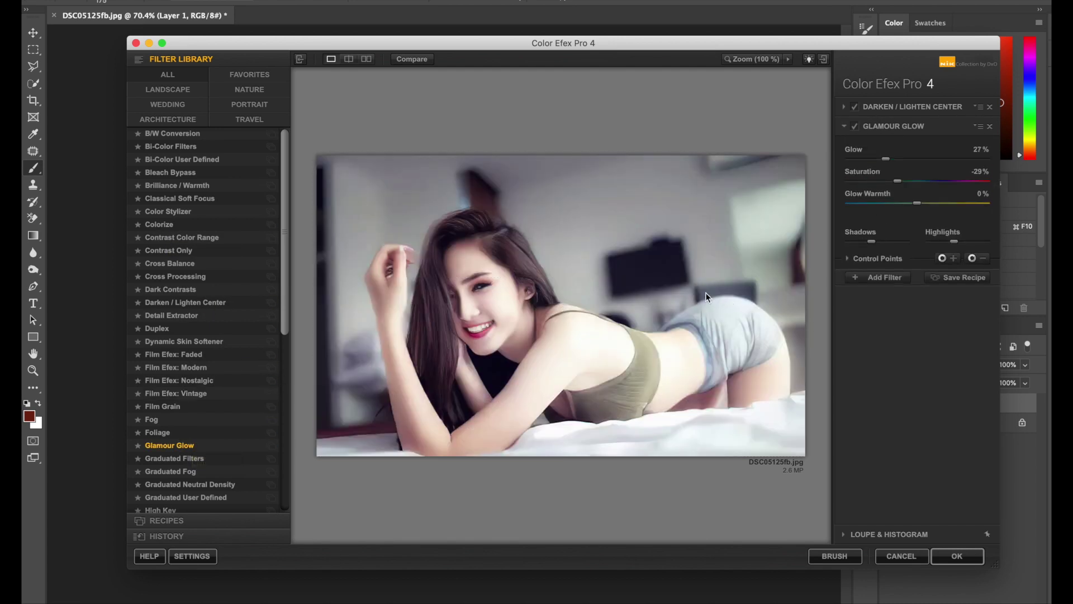
left_click_drag(902, 183, 912, 180)
left_click_drag(930, 204, 957, 204)
mouse_move(887, 181)
left_mouse_down()
mouse_move(909, 181)
mouse_move(852, 158)
left_mouse_up()
left_click(970, 203)
left_click_drag(285, 269, 294, 488)
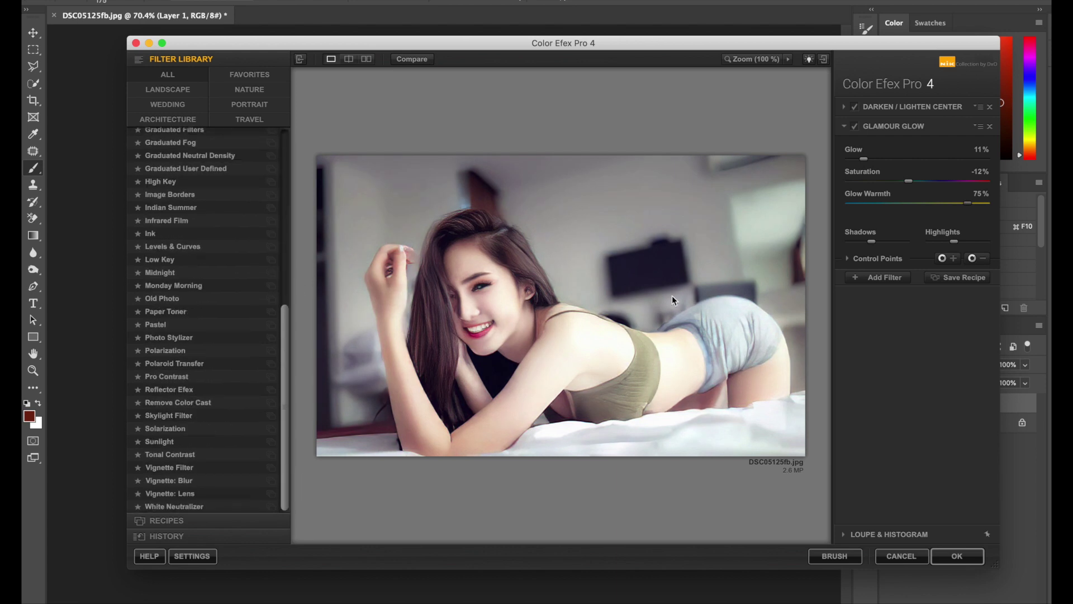
left_click(880, 277)
scroll(226, 292, "up", 1)
scroll(223, 290, "up", 5)
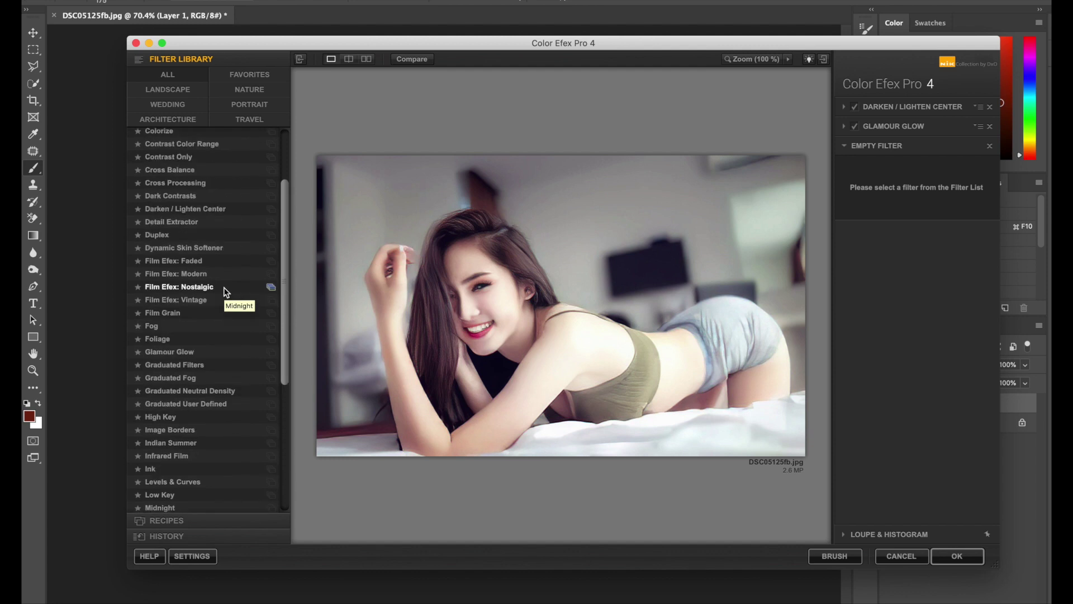
scroll(220, 285, "up", 5)
Step: Add a Cross Balance filter with the Daylight To Tungsten (2) preset at 0% strength
left_click(196, 265)
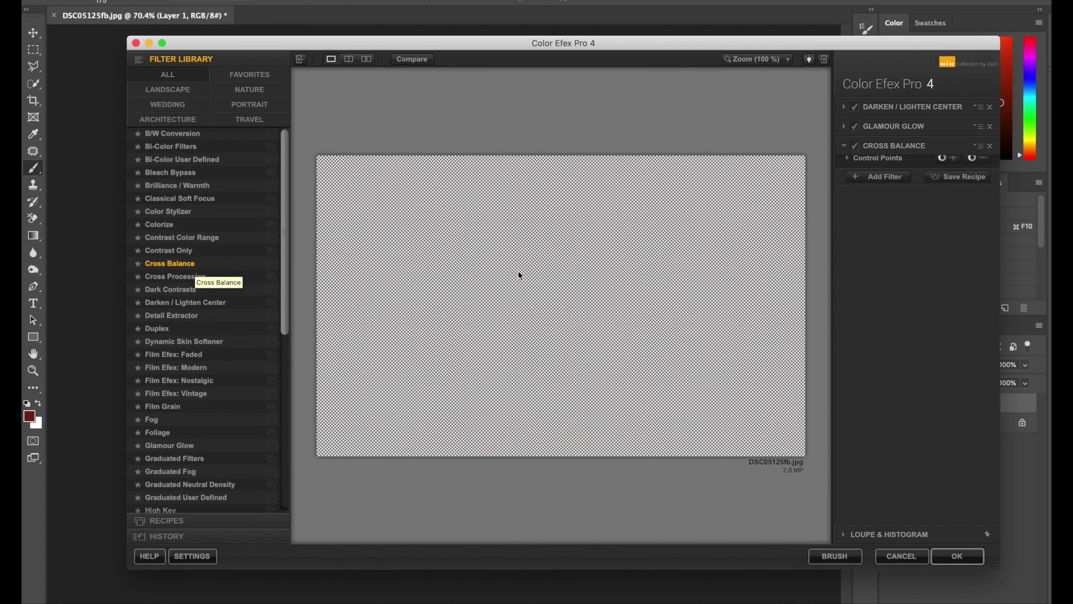
left_click(928, 174)
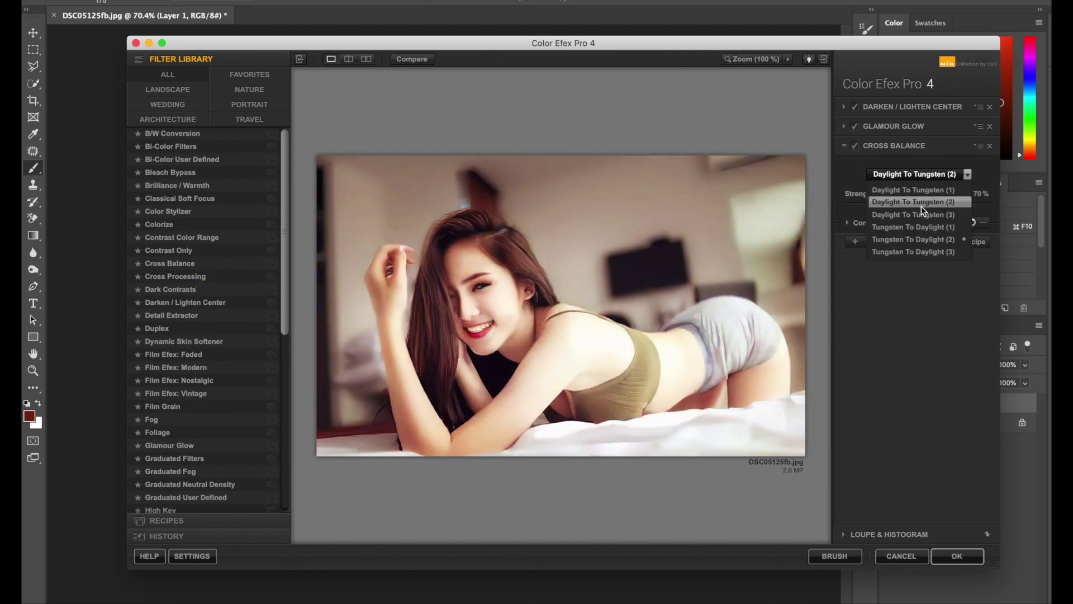
left_click(920, 205)
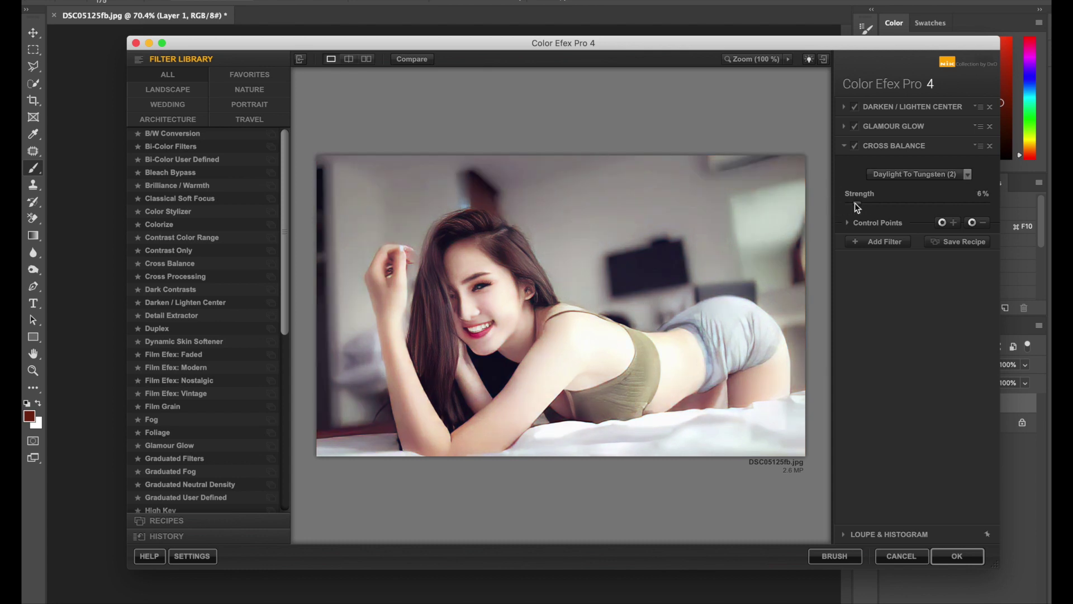
left_click_drag(861, 202, 866, 204)
left_click_drag(859, 204, 840, 203)
Step: Add another filter slot to the stack and choose Tonal Contrast for it
left_click(883, 241)
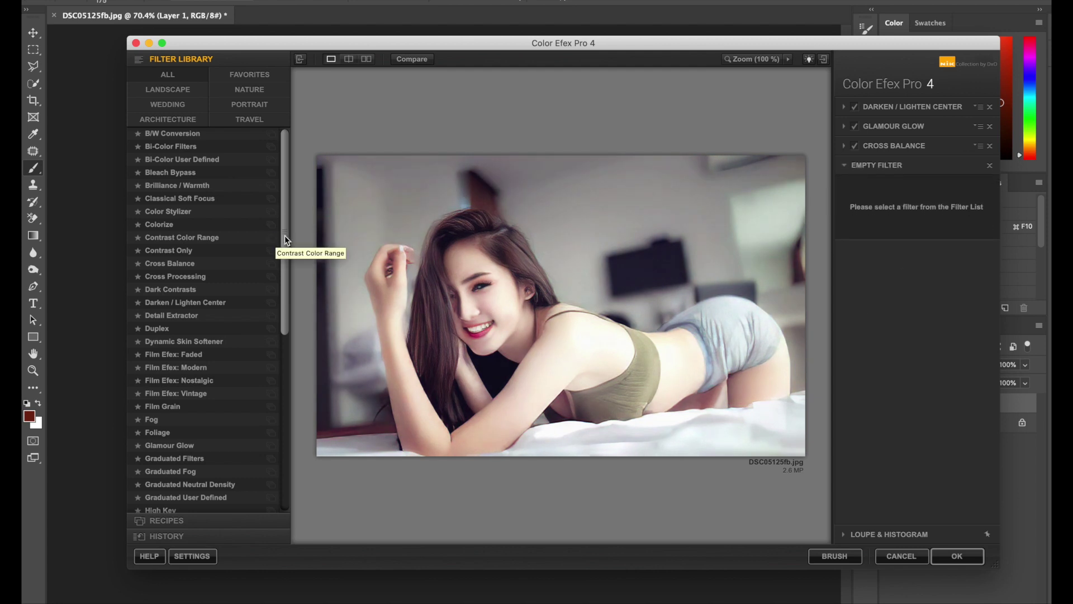
left_click_drag(283, 240, 303, 468)
left_click(217, 455)
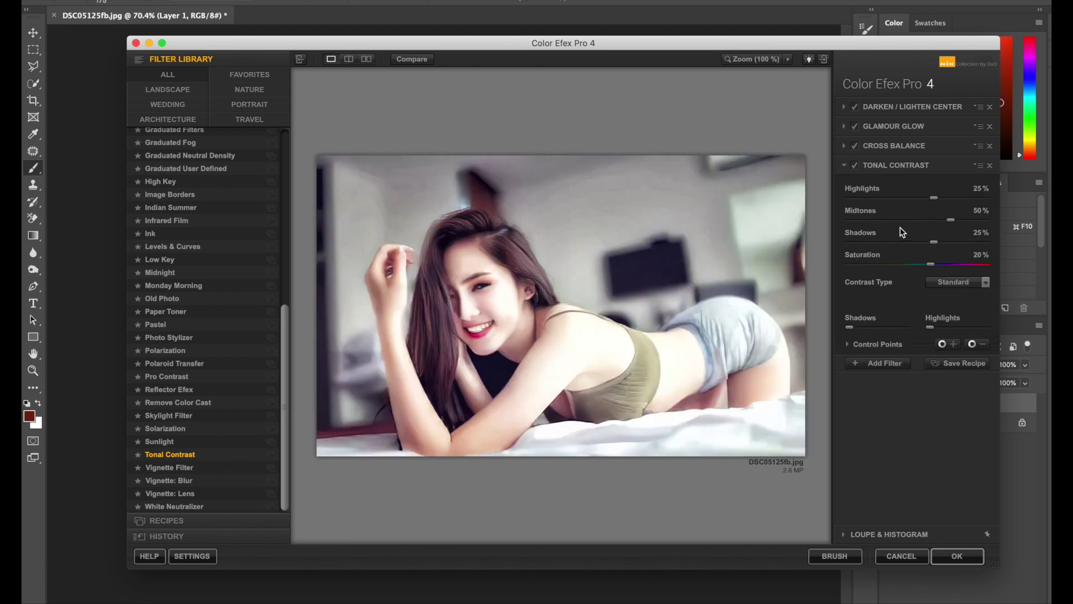
Step: Set Tonal Contrast to highlights 3%, midtones -21%, shadows -13%, toggling it to compare
left_click(880, 220)
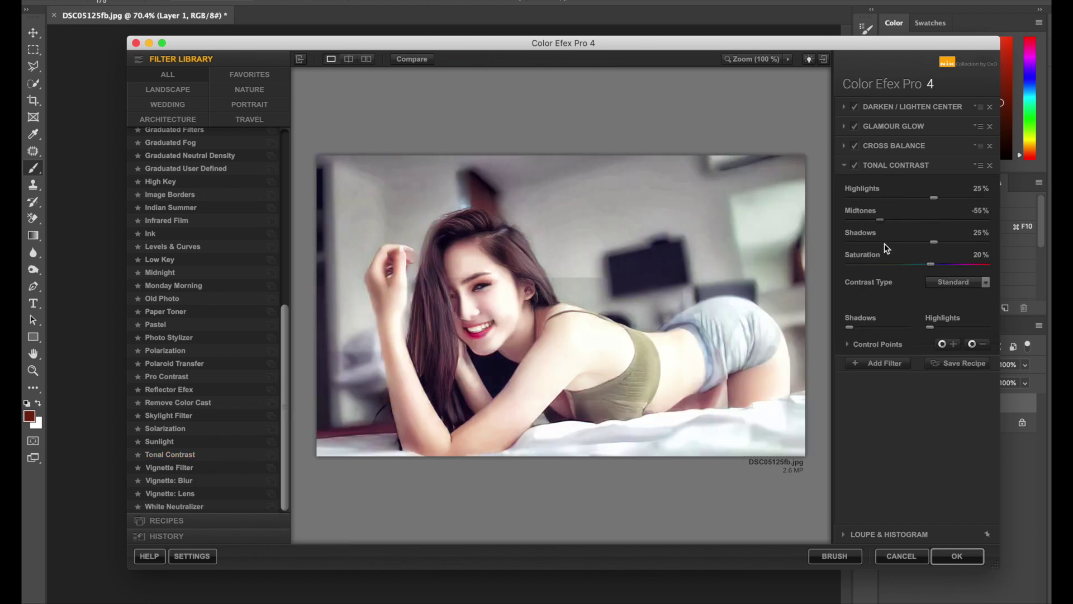
left_click(883, 242)
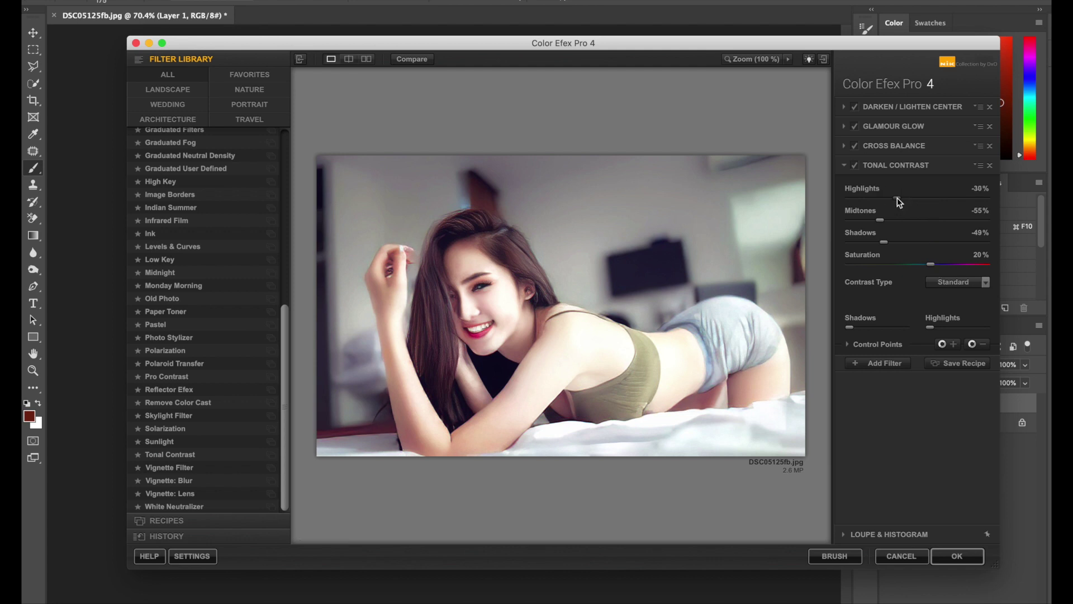
left_click_drag(896, 197, 911, 198)
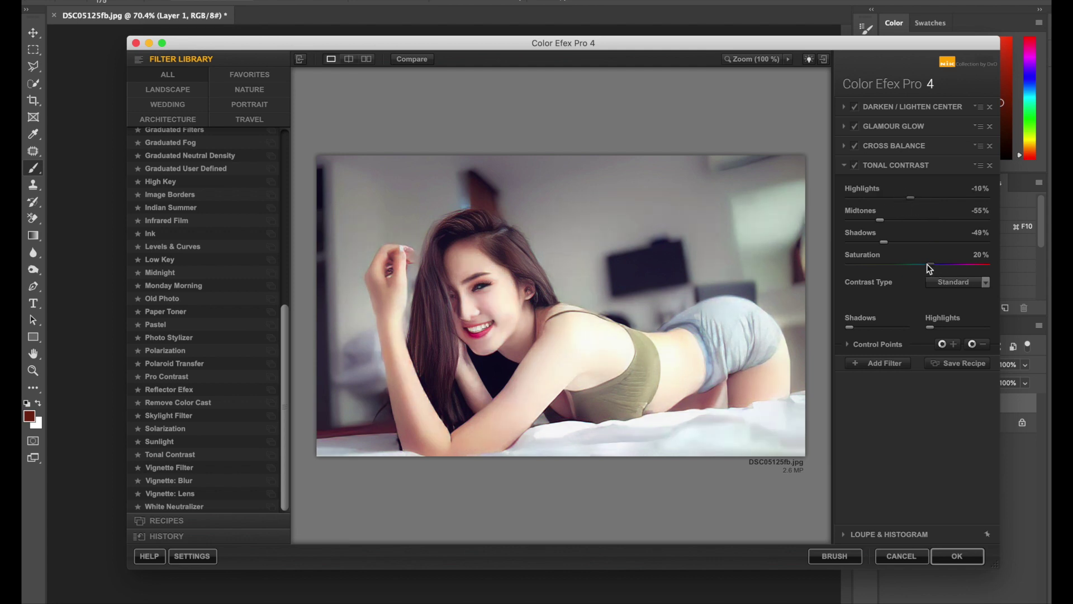
left_click(854, 166)
left_click(854, 166)
left_click_drag(931, 198, 923, 199)
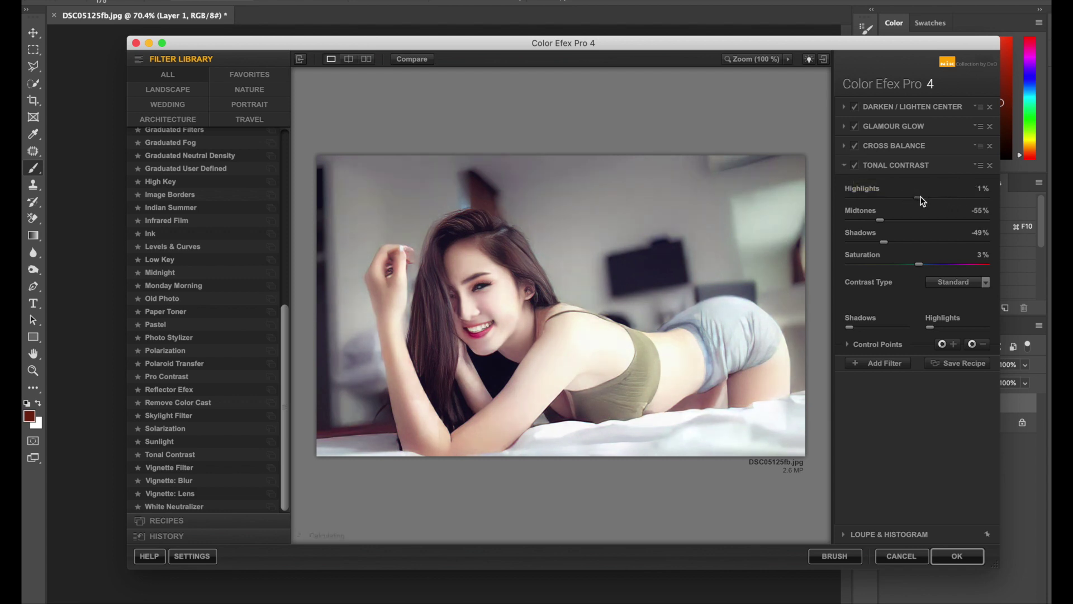
left_click(853, 166)
left_click(904, 219)
left_click(899, 220)
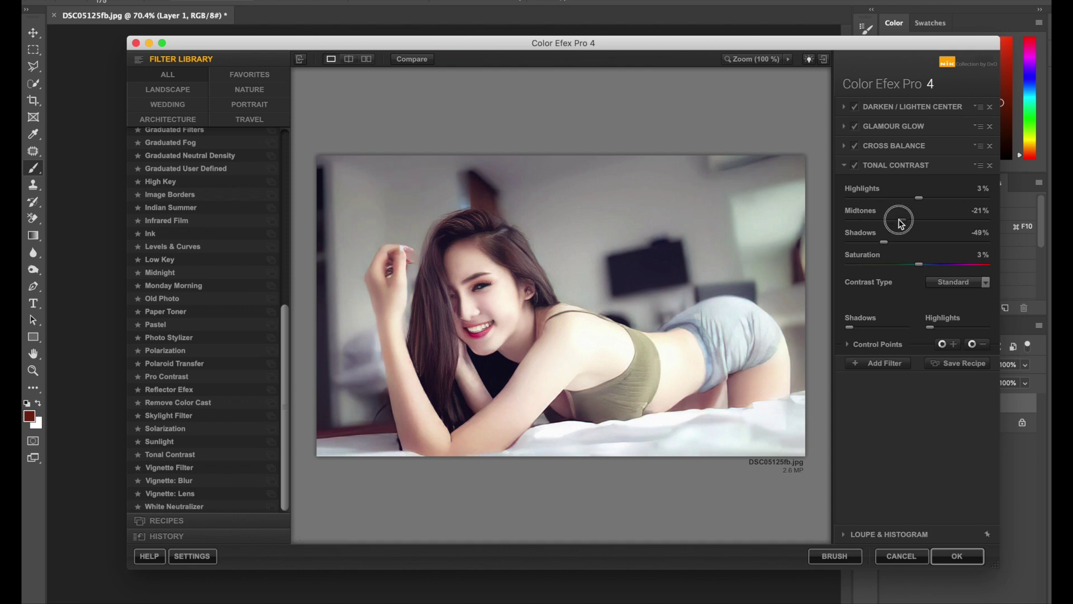
left_click_drag(912, 248, 913, 248)
left_click(855, 165)
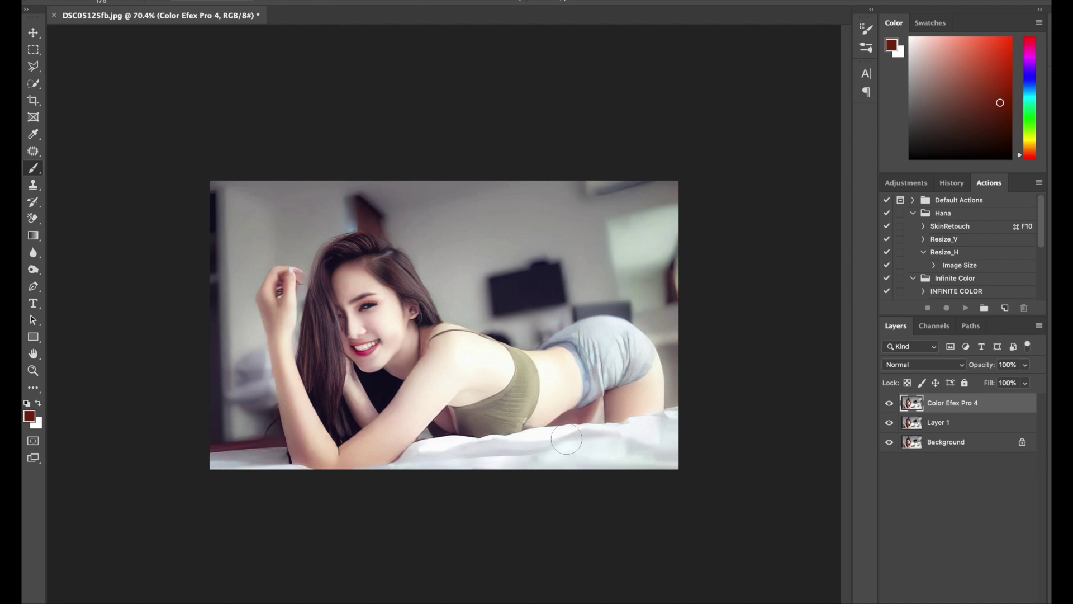
Step: Hide and delete the Color Efex Pro 4 layer, then show and select Layer 1
key("v")
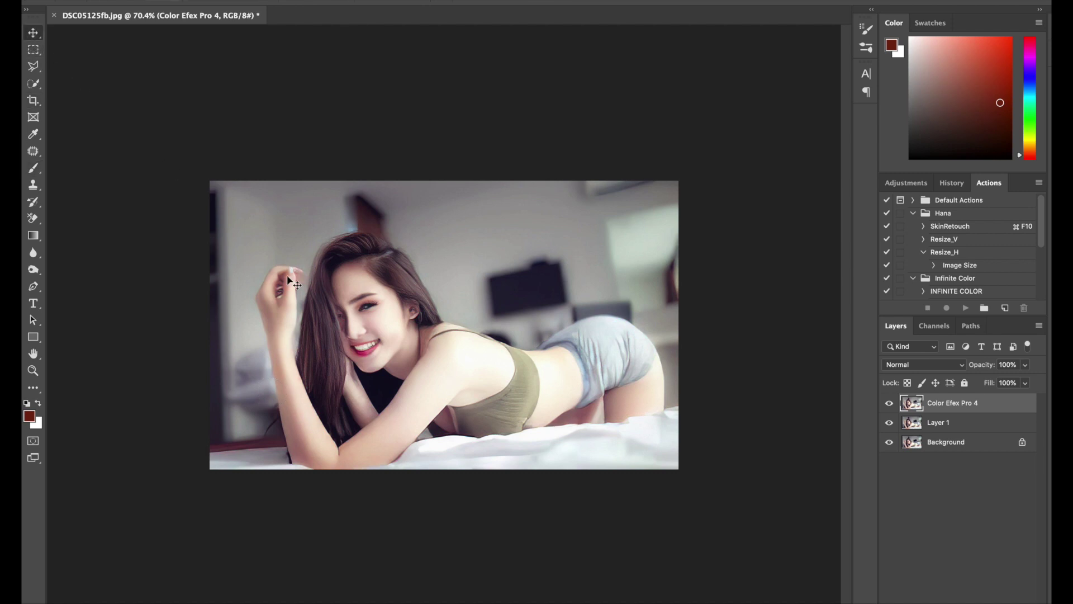
scroll(287, 279, "up", 3)
scroll(313, 318, "up", 3)
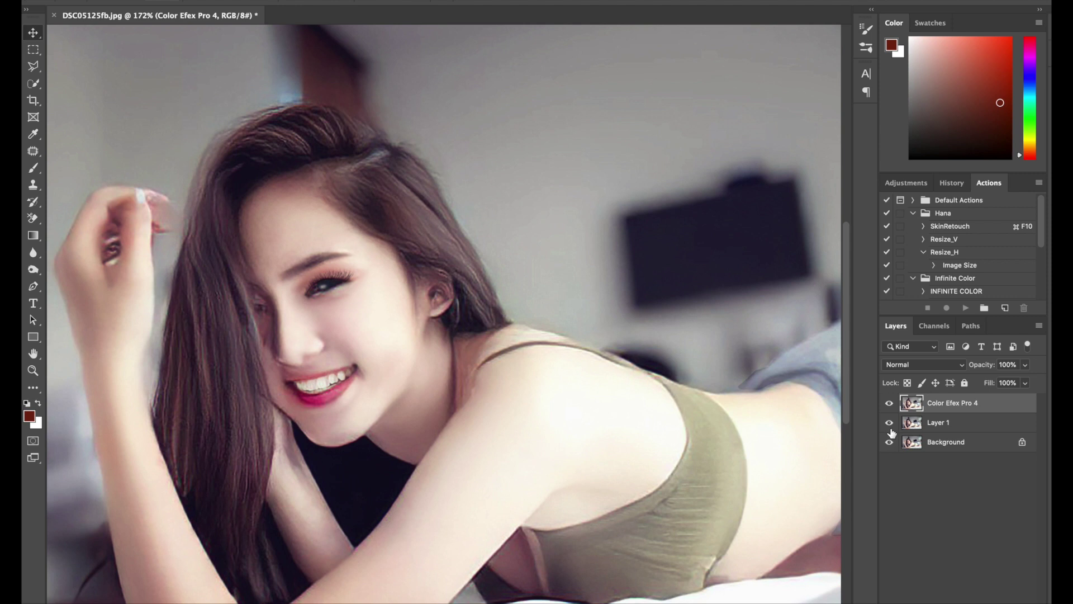
left_click(888, 405)
scroll(427, 364, "down", 3)
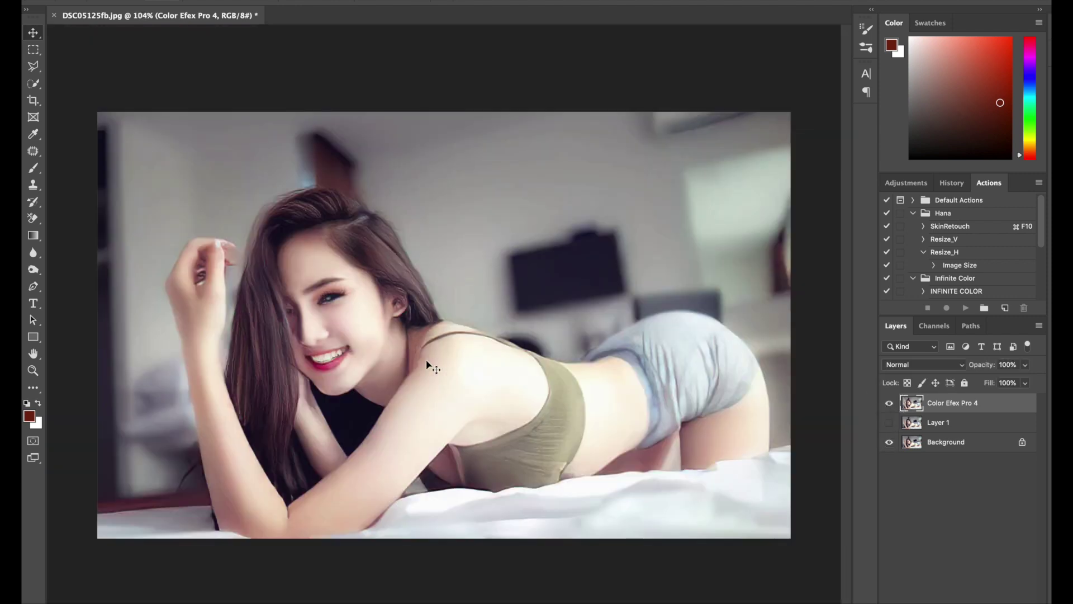
scroll(430, 366, "down", 3)
key("Delete")
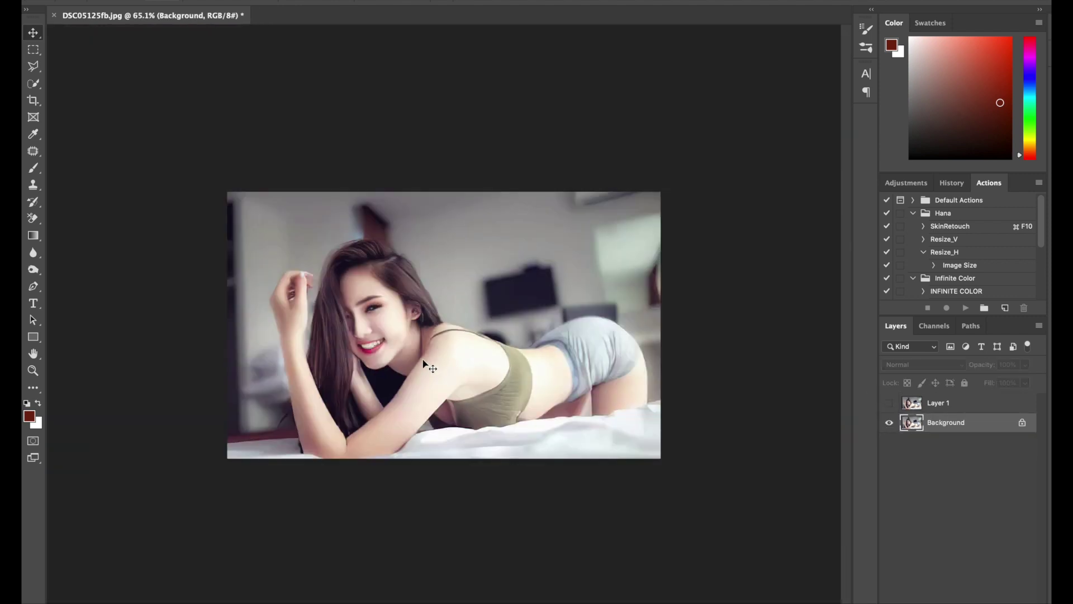
left_click(971, 399)
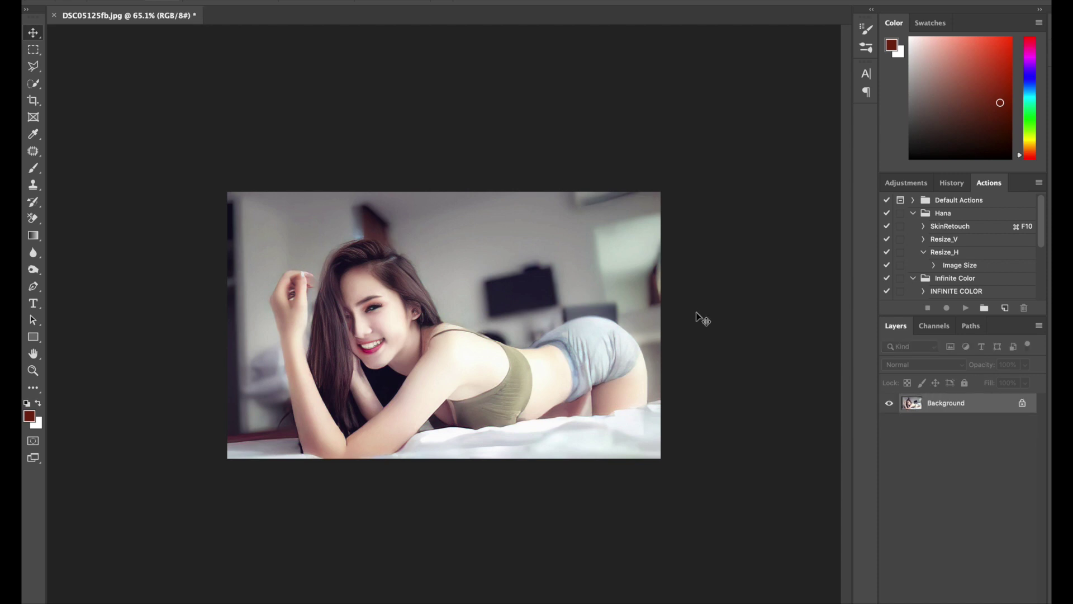
Step: Browse the Select and Filter menus
scroll(515, 220, "up", 3)
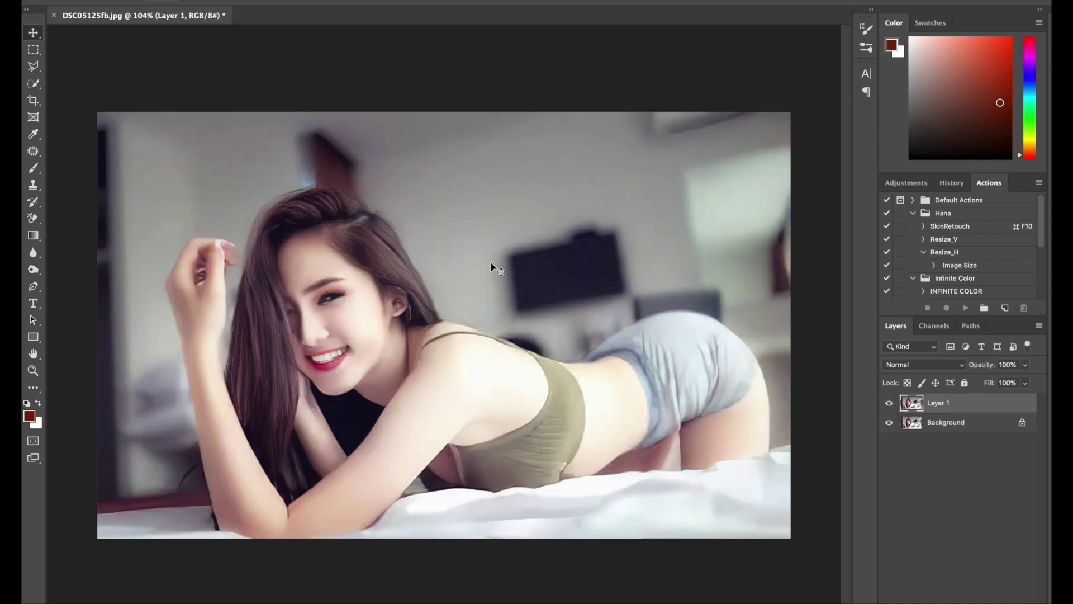
left_click(291, 3)
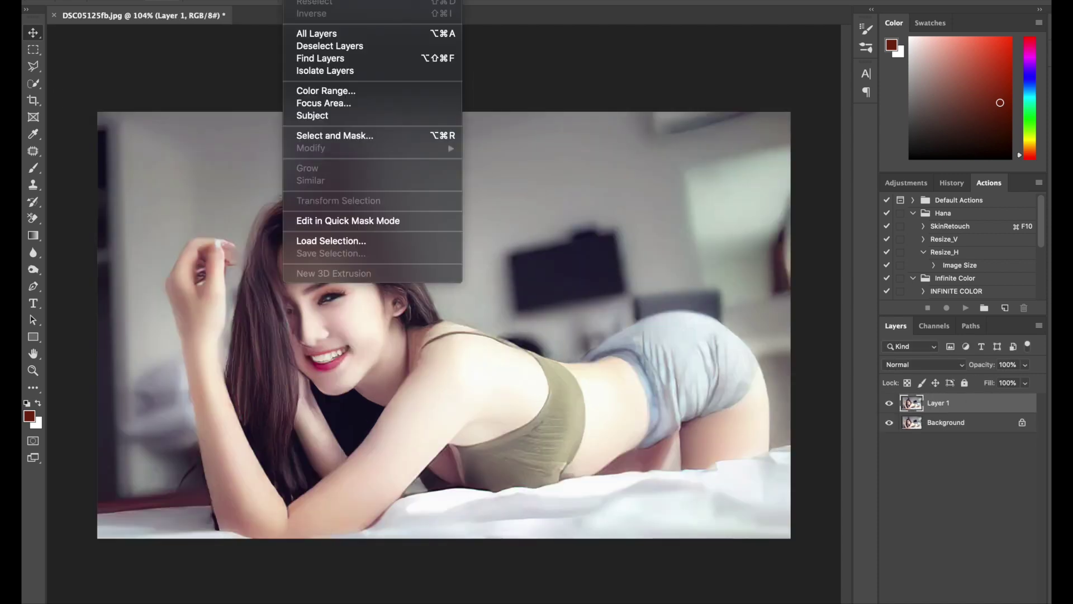
left_click(371, 39)
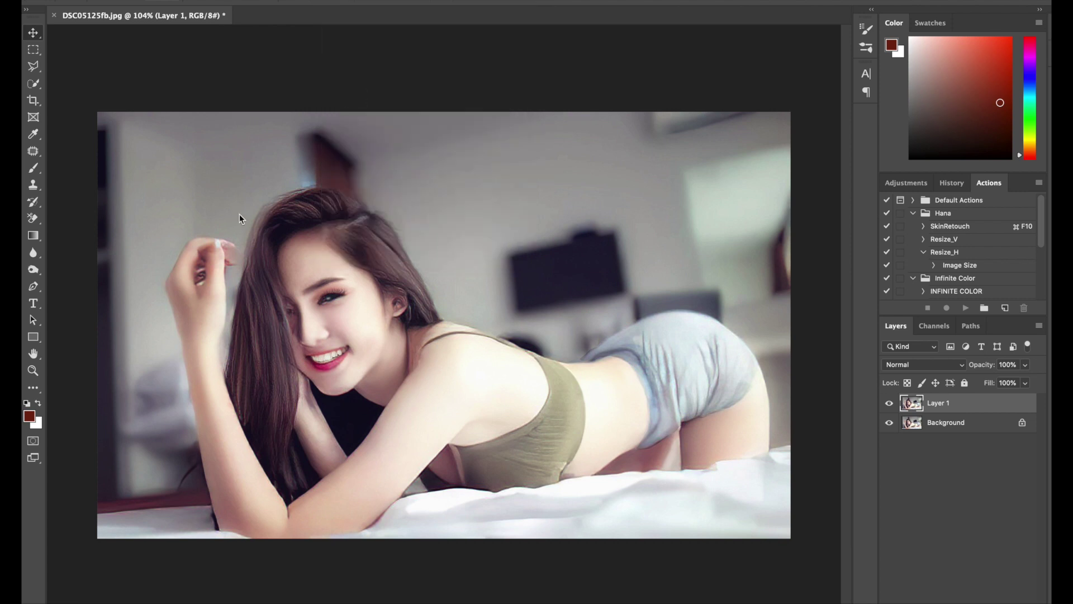
Step: Apply Liquify with a 200 brush, then merge Layer 1 down into the Background
scroll(268, 280, "up", 2)
scroll(313, 313, "up", 2)
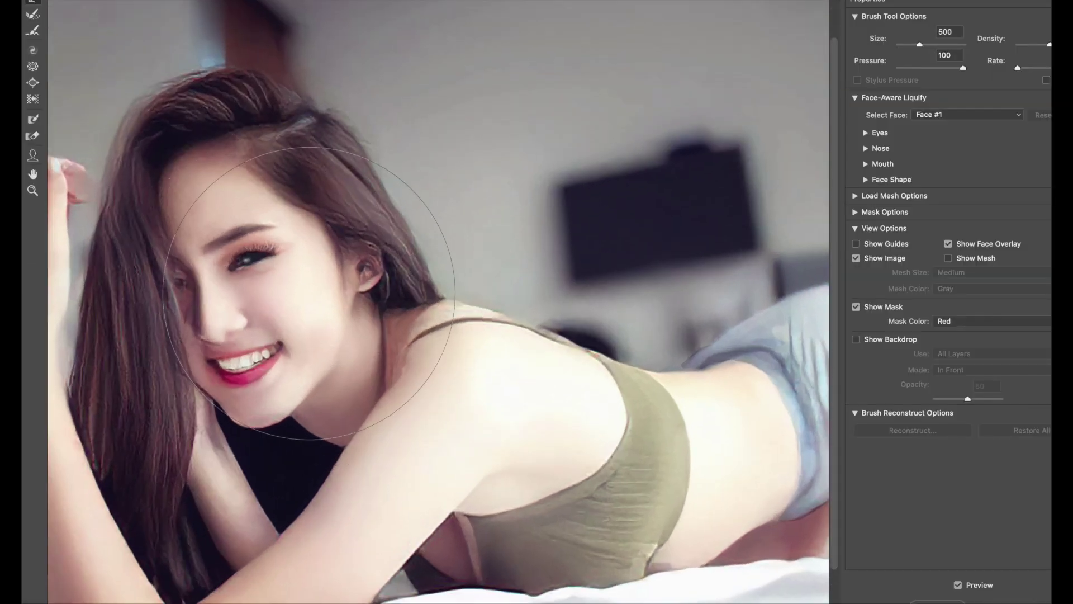
key("bracketleft")
scroll(336, 344, "up", 1)
scroll(334, 349, "up", 1)
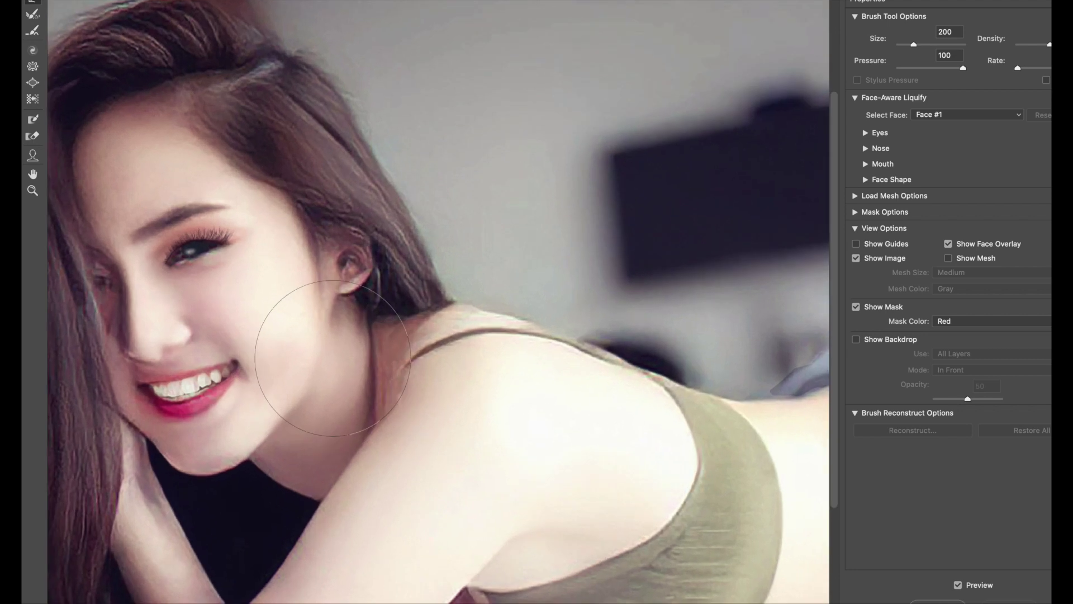
scroll(333, 355, "up", 1)
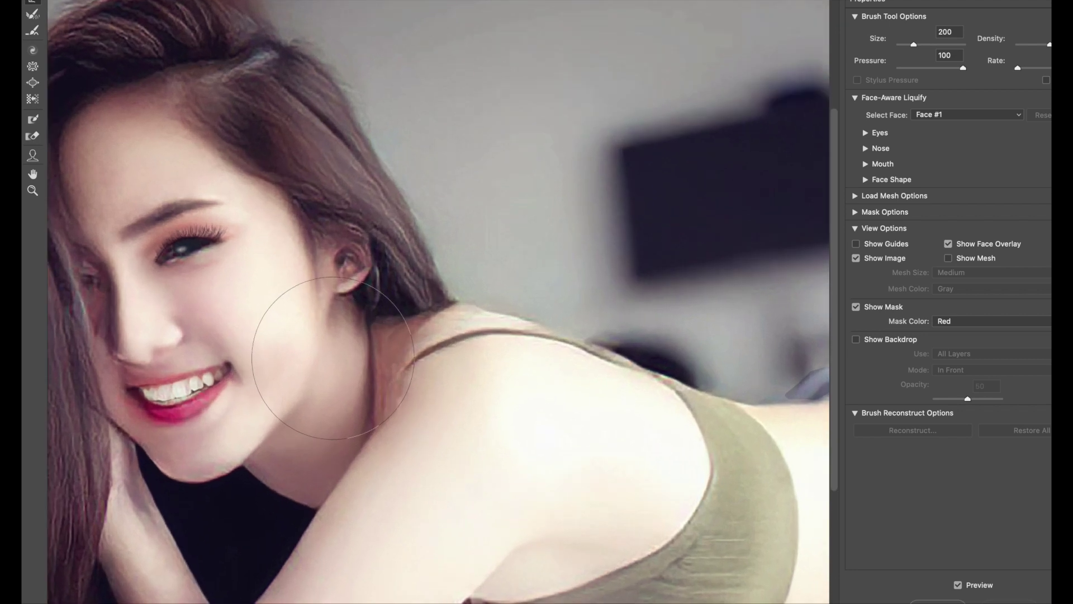
scroll(333, 358, "down", 1)
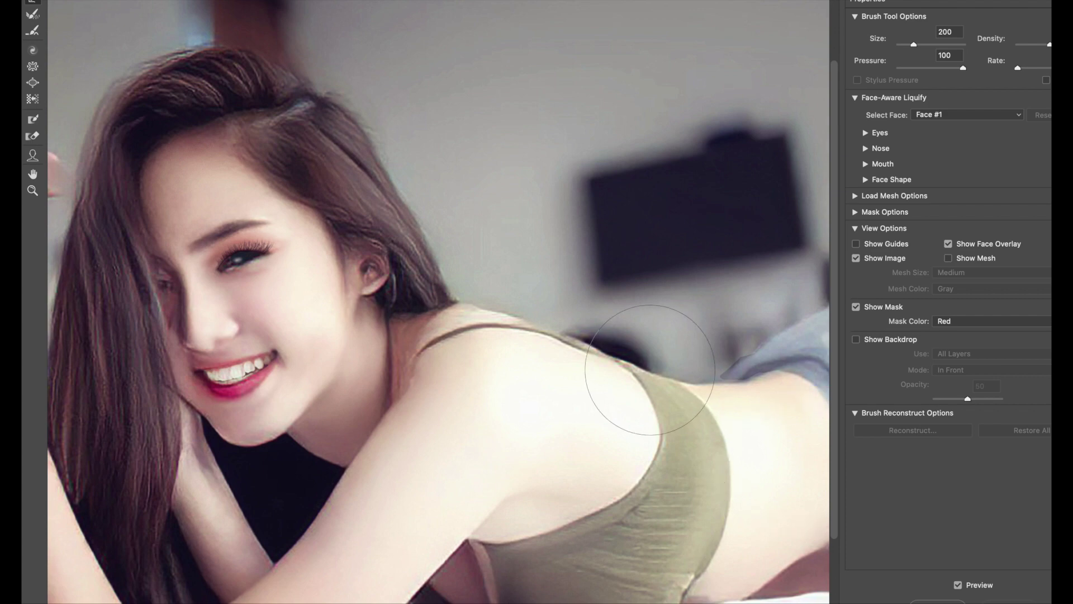
key("Return")
key("ctrl+e")
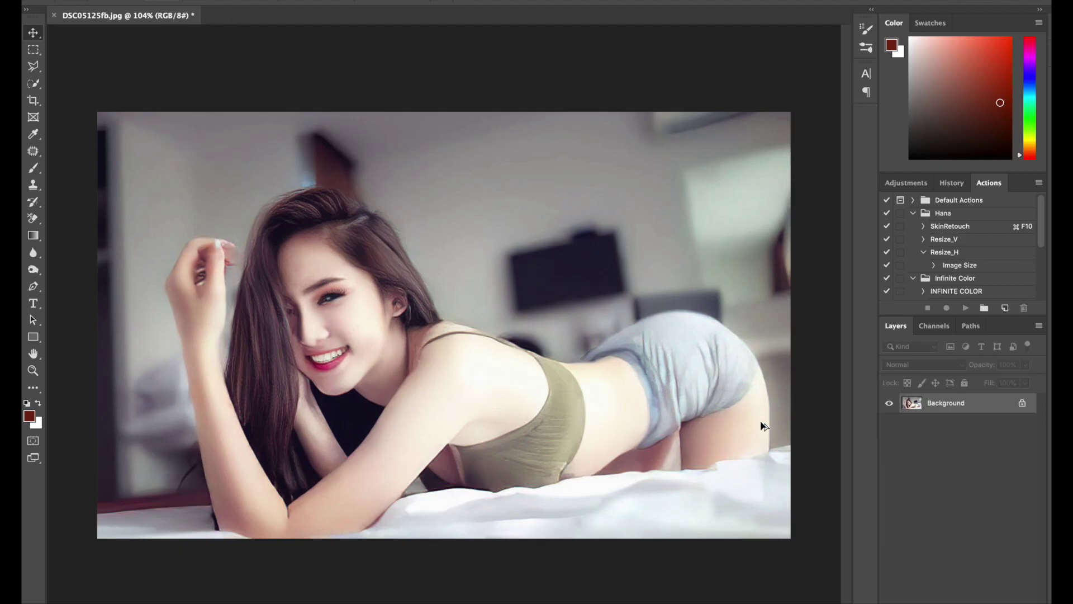
Step: Toggle the Nik Collection layer and Layer 1 visibility to compare against the original
left_click(893, 409)
left_click(890, 405)
left_click(889, 404)
left_click(889, 422)
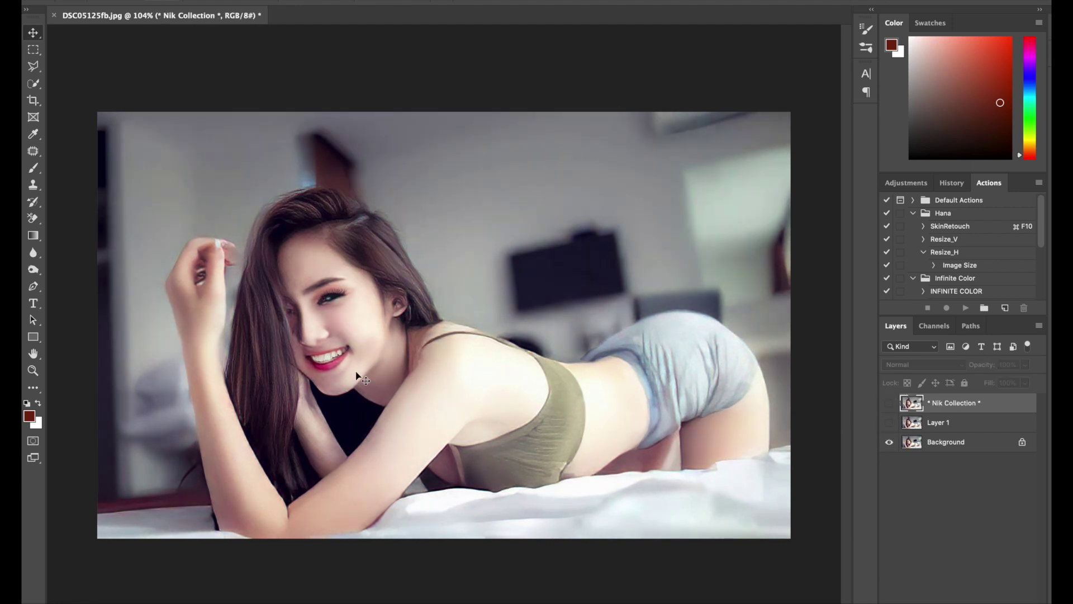
scroll(358, 375, "up", 5)
scroll(360, 376, "down", 1)
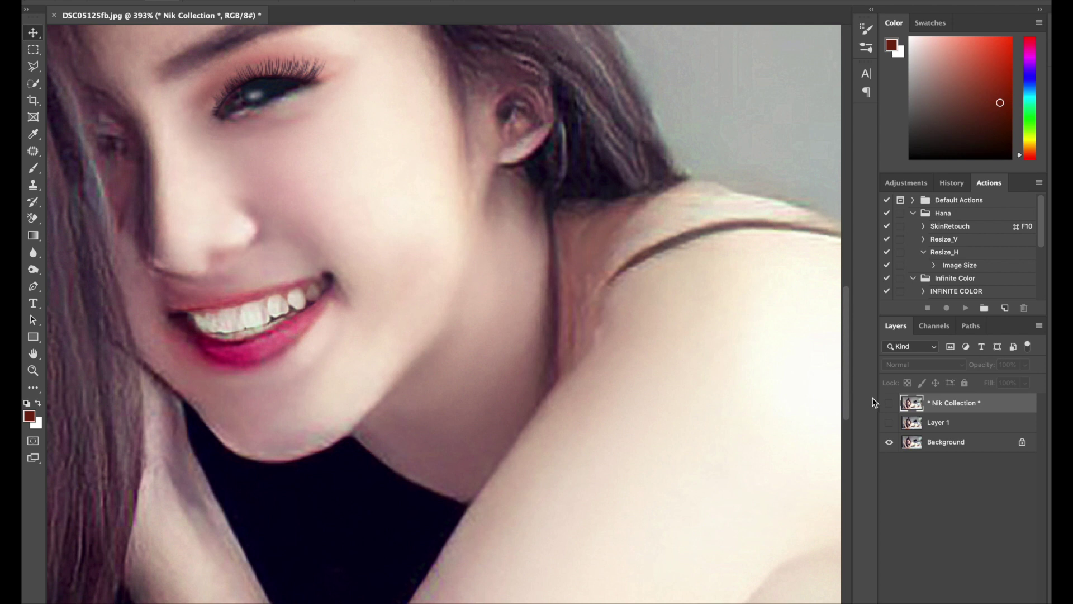
left_click(889, 403)
left_click(889, 403)
Step: Compare Layer 1's retouch by toggling its visibility against the Nik Collection result
scroll(680, 375, "down", 4)
left_click(889, 422)
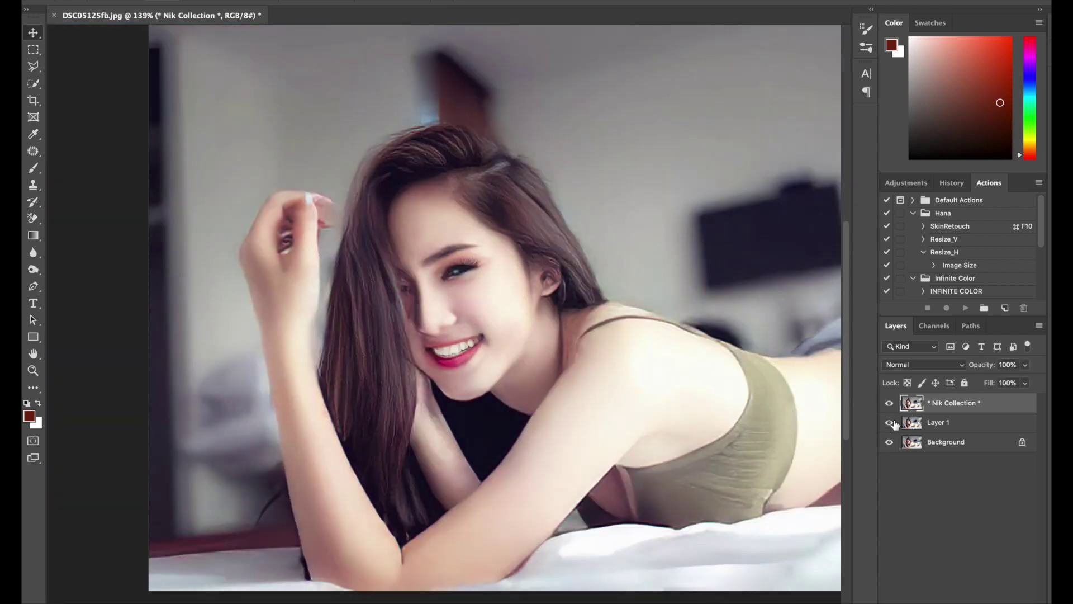
left_click(943, 424)
left_click(890, 403)
left_click(889, 403)
left_click(889, 422)
left_click(890, 403)
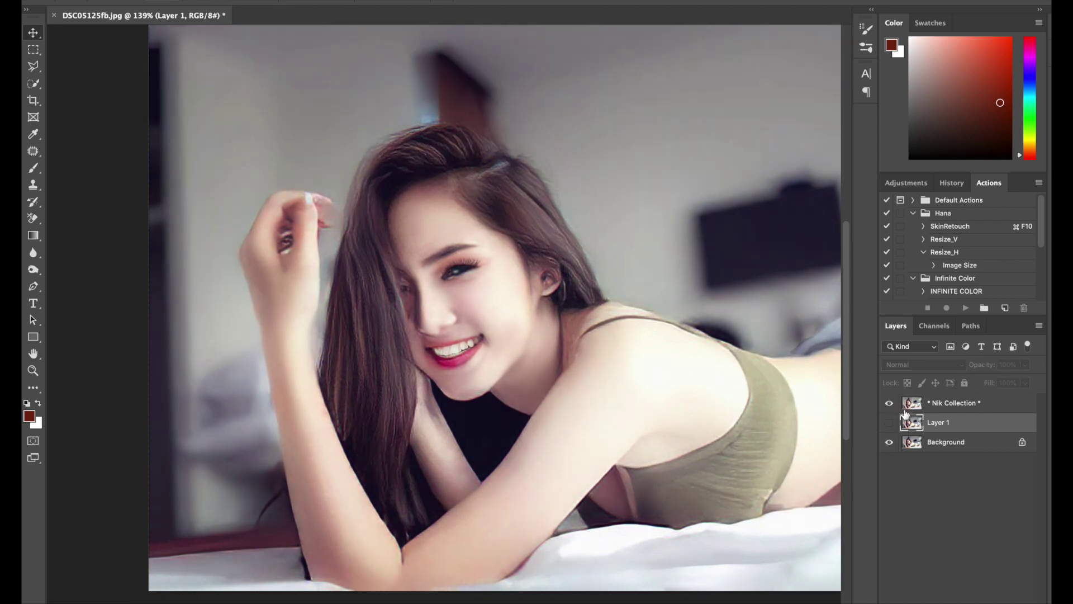
Step: Delete the hidden Layer 1 and select the Nik Collection layer, checking its effect
key("Delete")
left_click(933, 407)
left_click(889, 403)
scroll(494, 343, "down", 3)
scroll(495, 343, "down", 3)
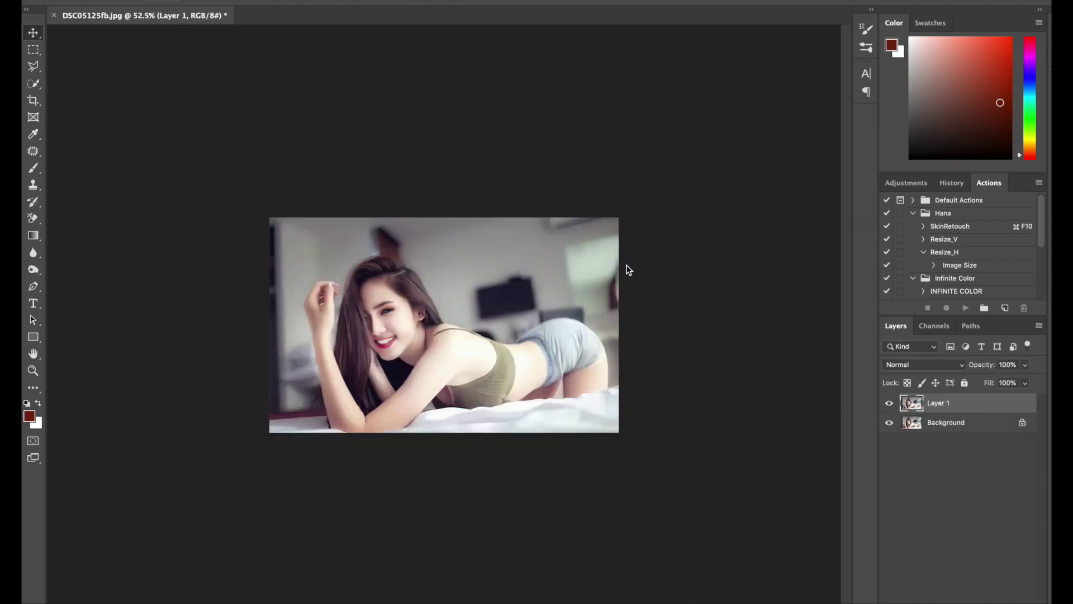
Step: Open Liquify, warp the shorts' outline and settle on a 200 brush
left_click(361, 2)
left_click(372, 67)
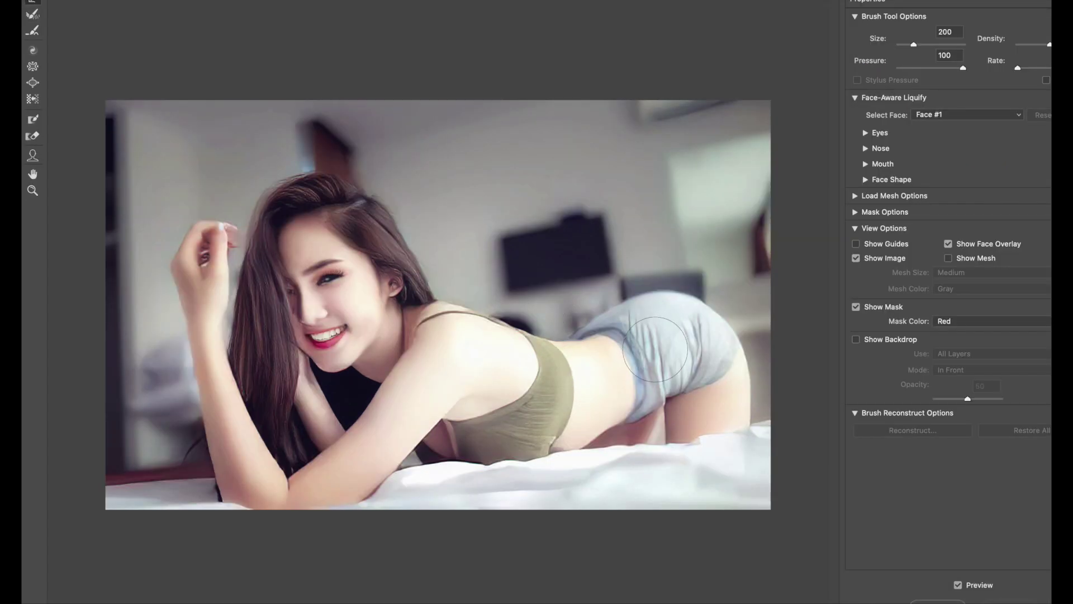
scroll(722, 331, "up", 1)
scroll(721, 332, "up", 1)
scroll(722, 336, "up", 1)
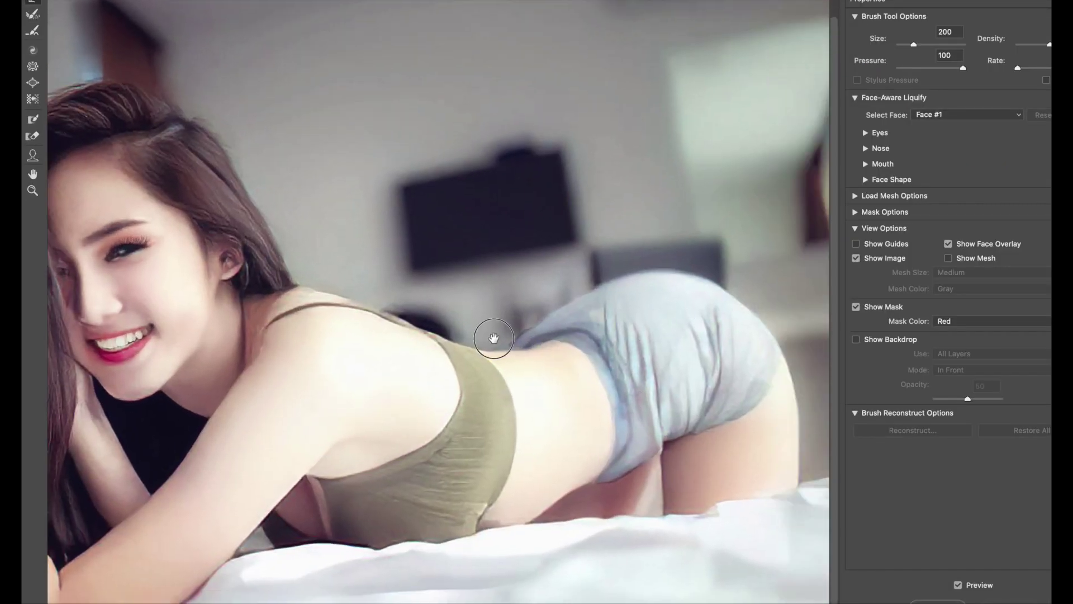
left_click_drag(722, 337, 724, 323)
key("bracketleft")
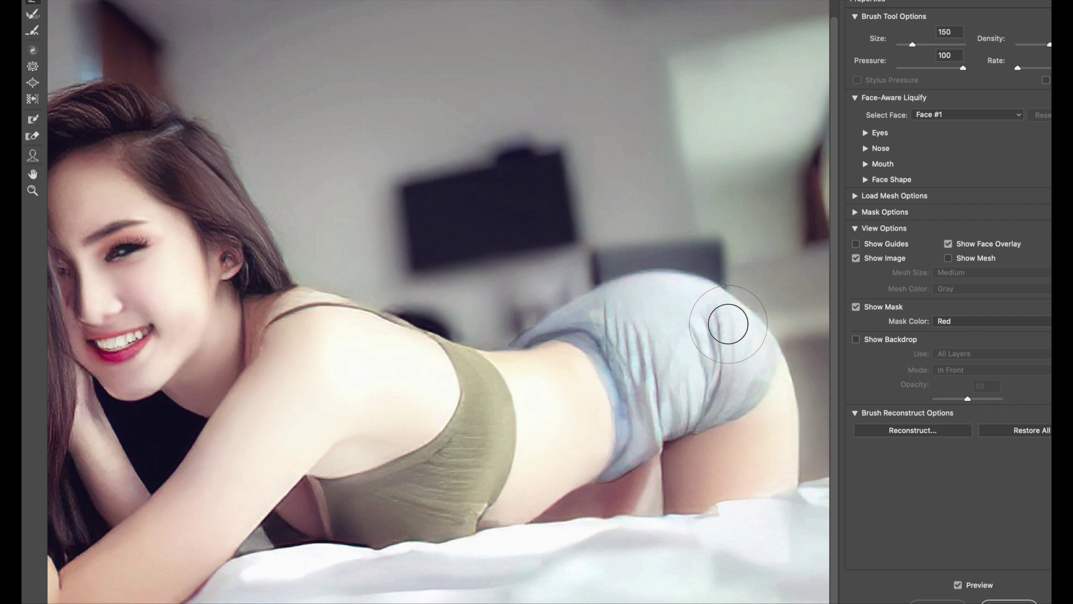
key("bracketright")
key("bracketright")
key("bracketleft")
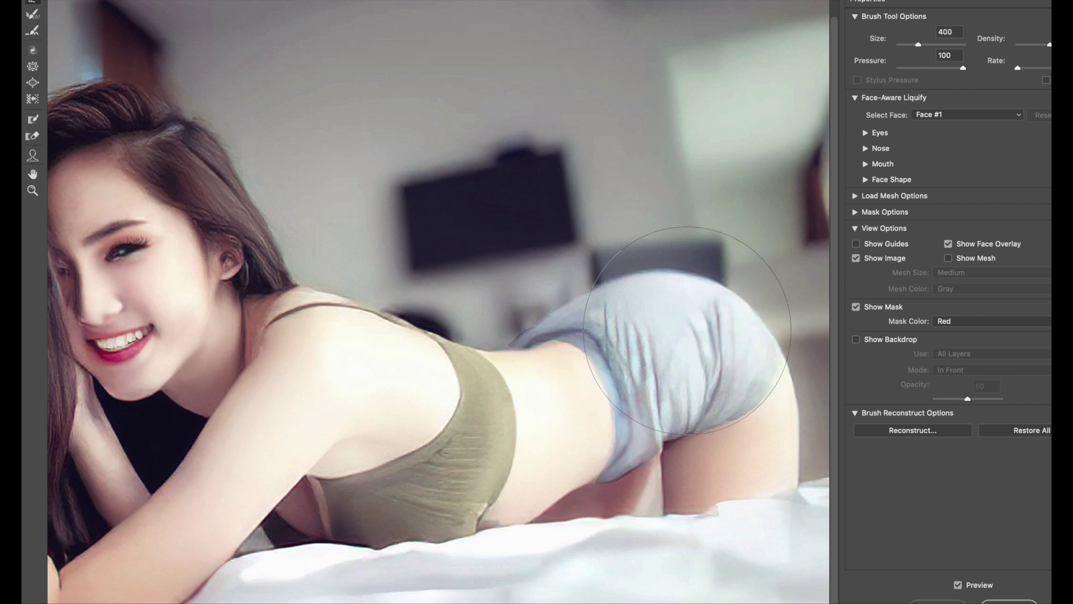
Step: Nudge the top edge and reshape the lower edge of the shorts with a 200 brush
left_click_drag(663, 300, 641, 305)
key("bracketleft")
key("bracketleft")
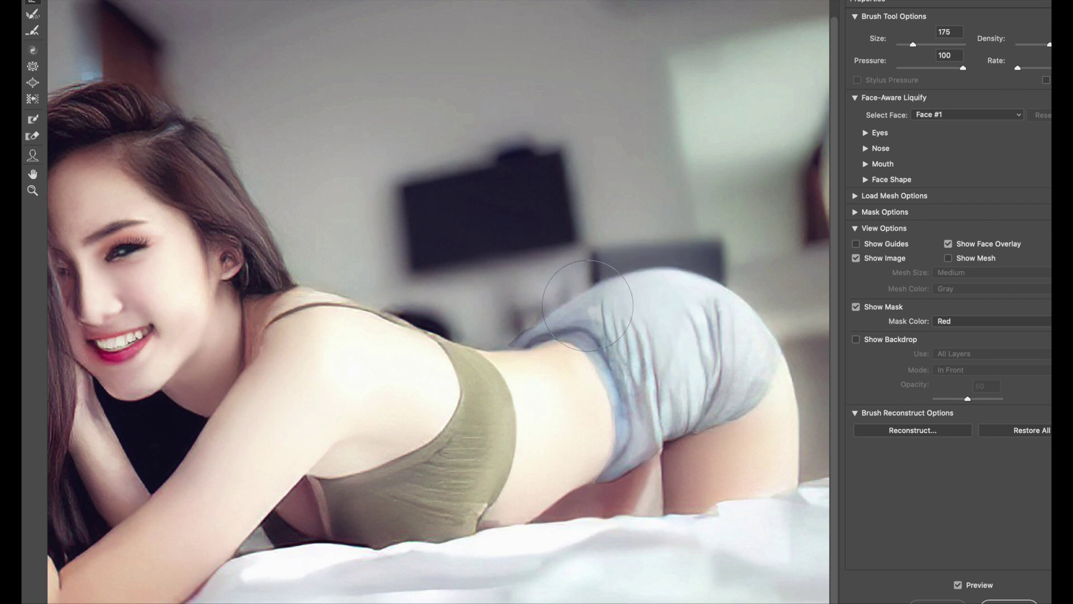
key("bracketright")
key("bracketright")
key("bracketright")
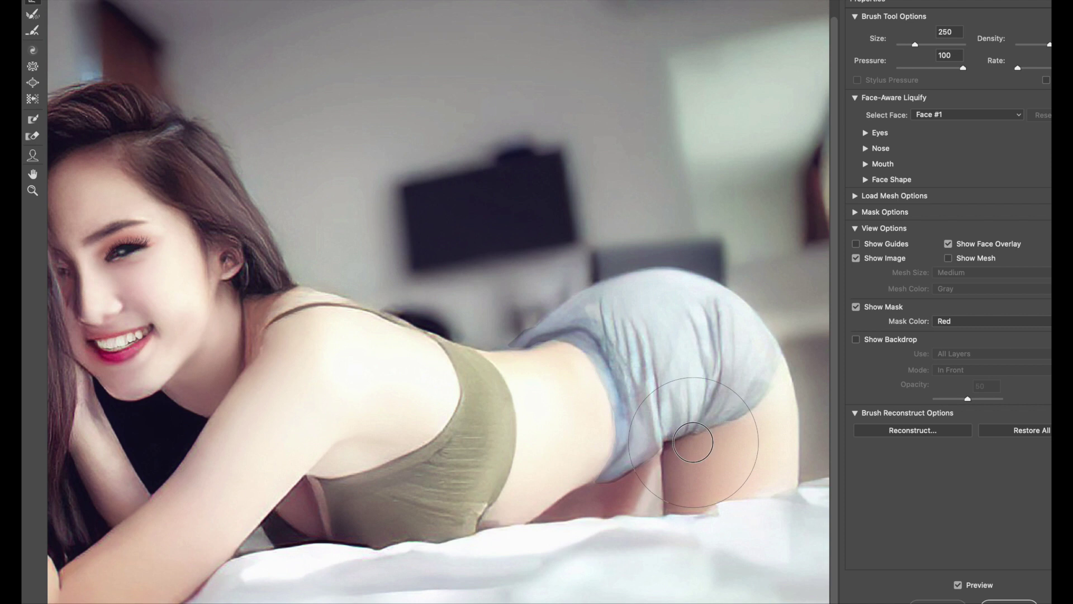
key("bracketleft")
key("bracketleft")
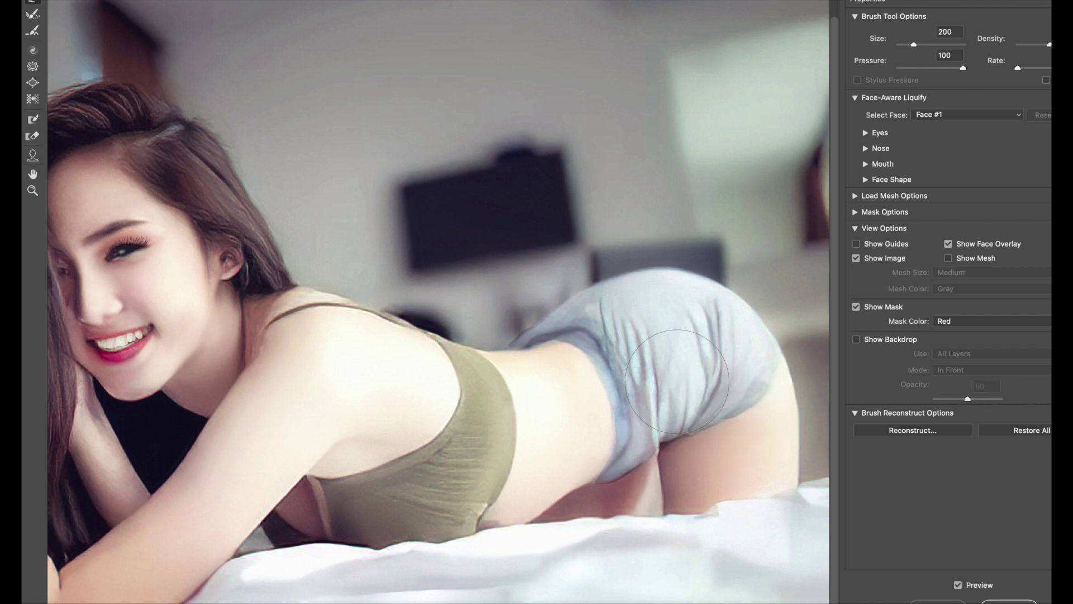
mouse_move(761, 405)
left_mouse_down()
mouse_move(720, 426)
mouse_move(769, 354)
mouse_move(788, 452)
left_mouse_up()
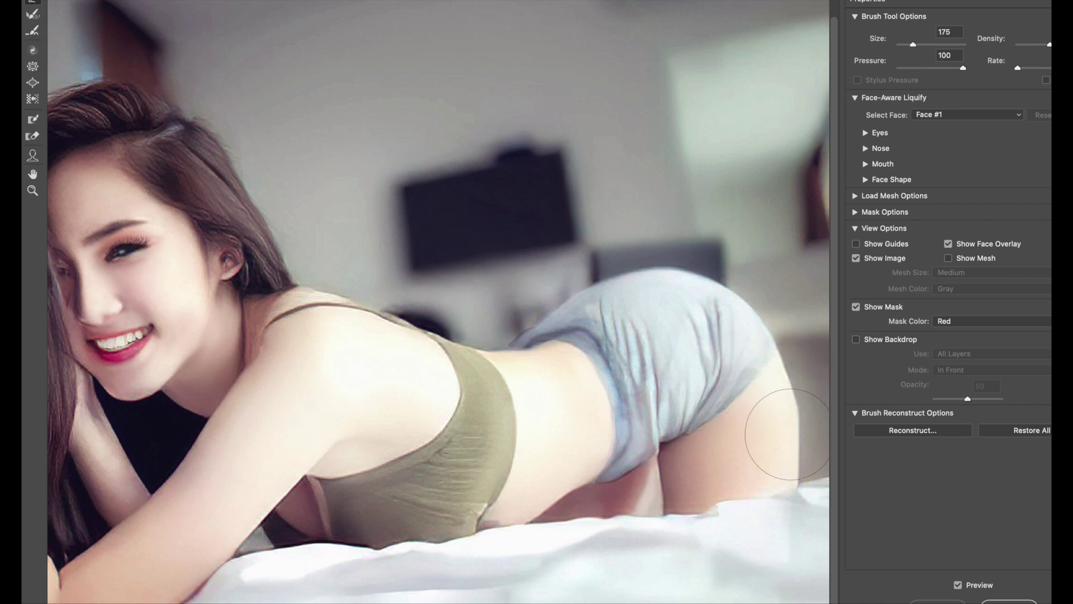
key("bracketright")
Step: Fit the image, bring the hip into view and push the right hip inward
key("ctrl+0")
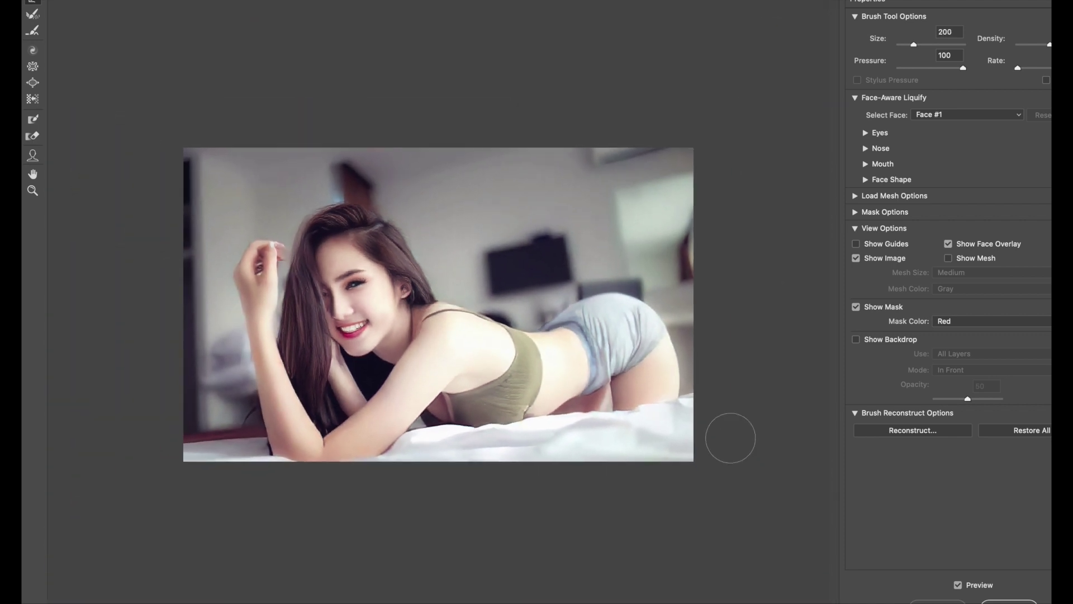
scroll(662, 406, "up", 2)
scroll(642, 407, "up", 3)
scroll(642, 407, "up", 3)
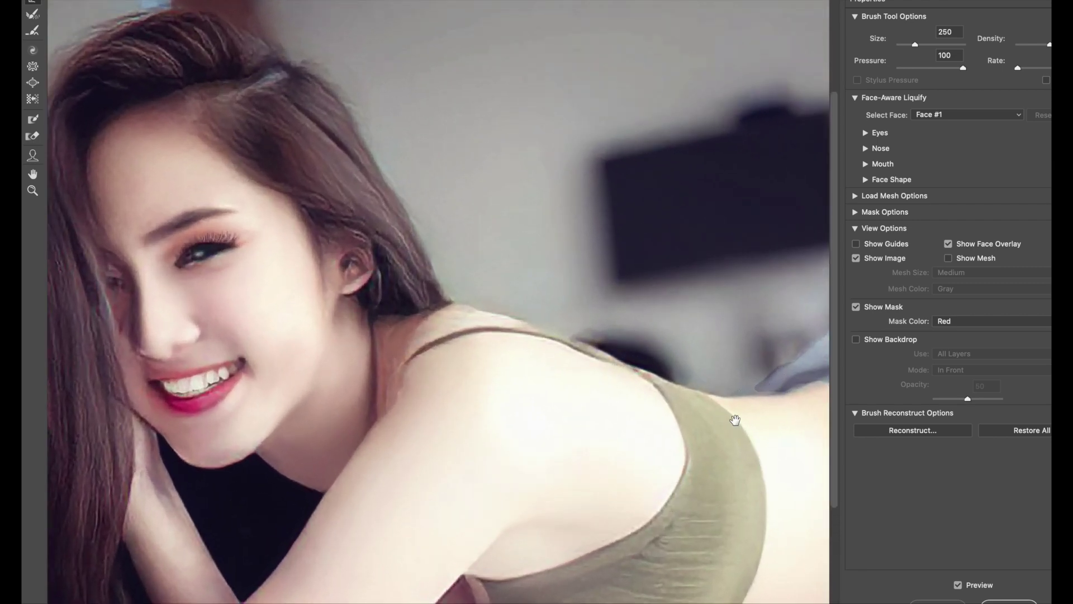
scroll(559, 364, "up", 3)
left_click_drag(559, 363, 557, 338)
key("bracketleft")
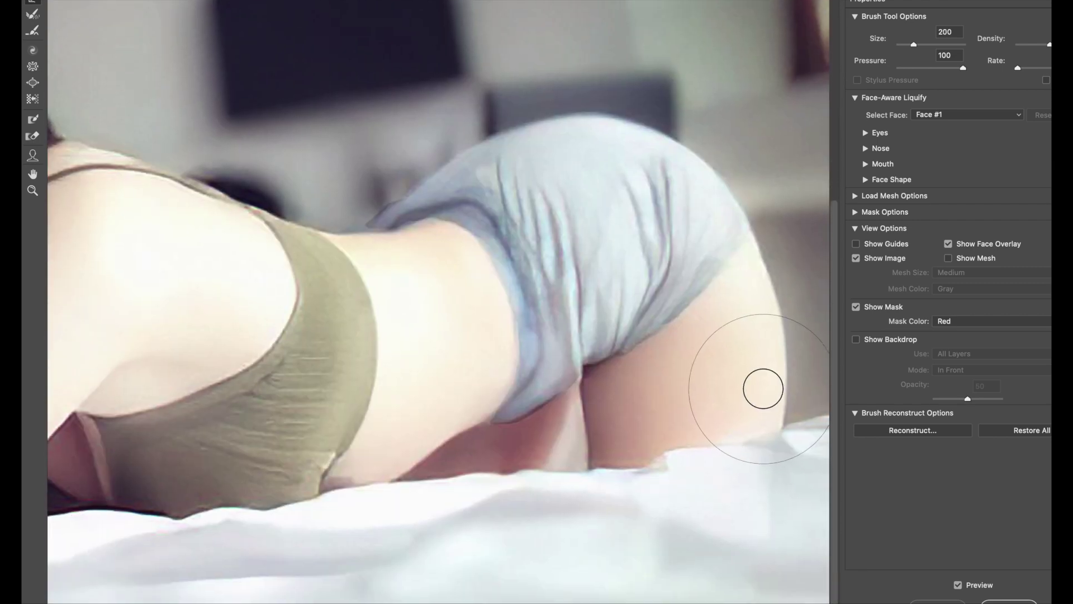
left_click_drag(766, 363, 747, 335)
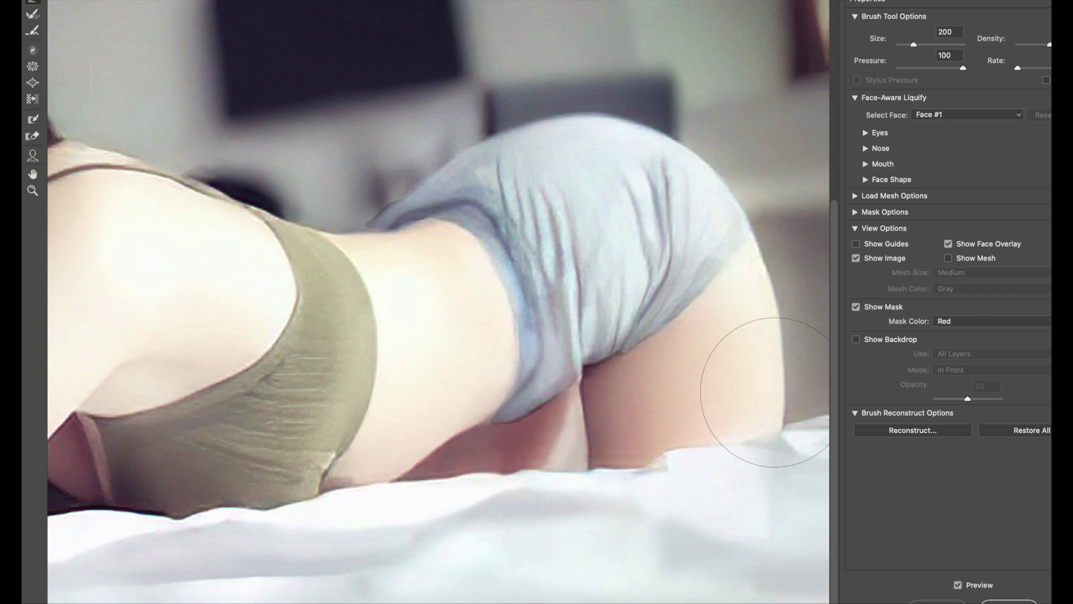
Step: Shape the back of the shorts and their upper edge near the waist
key("bracketright")
key("bracketright")
mouse_move(695, 276)
left_mouse_down()
mouse_move(720, 261)
mouse_move(709, 279)
left_mouse_up()
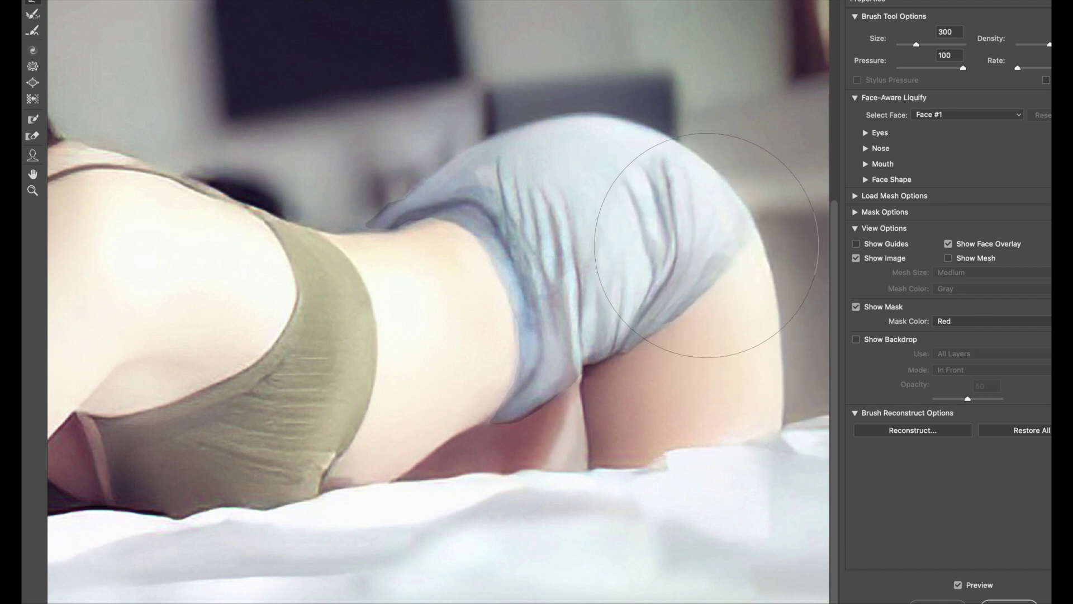
key("bracketleft")
key("bracketleft")
key("bracketleft")
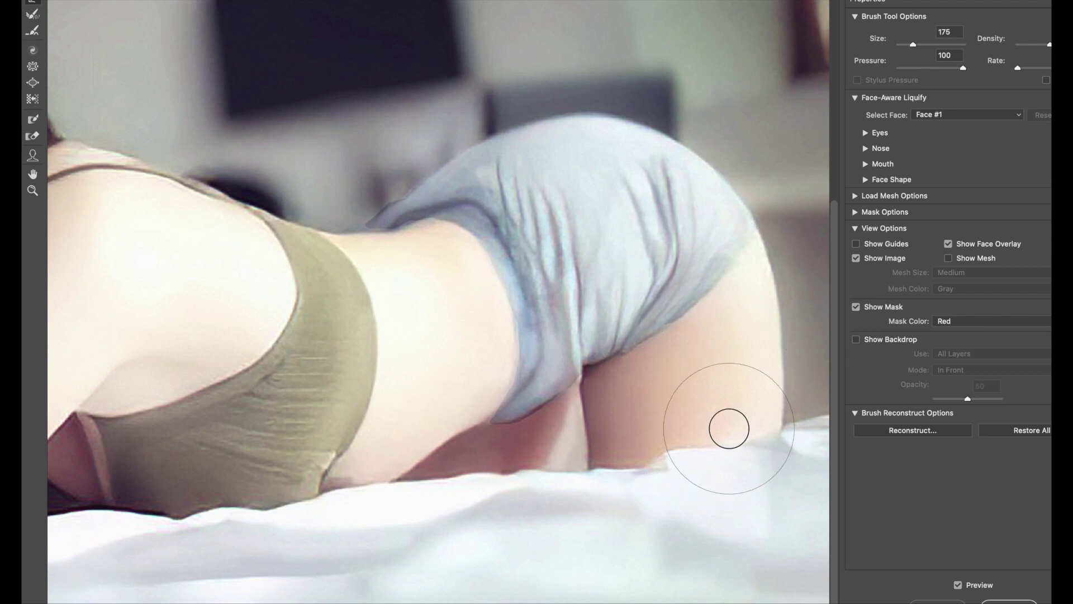
key("bracketleft")
key("bracketleft")
key("bracketleft")
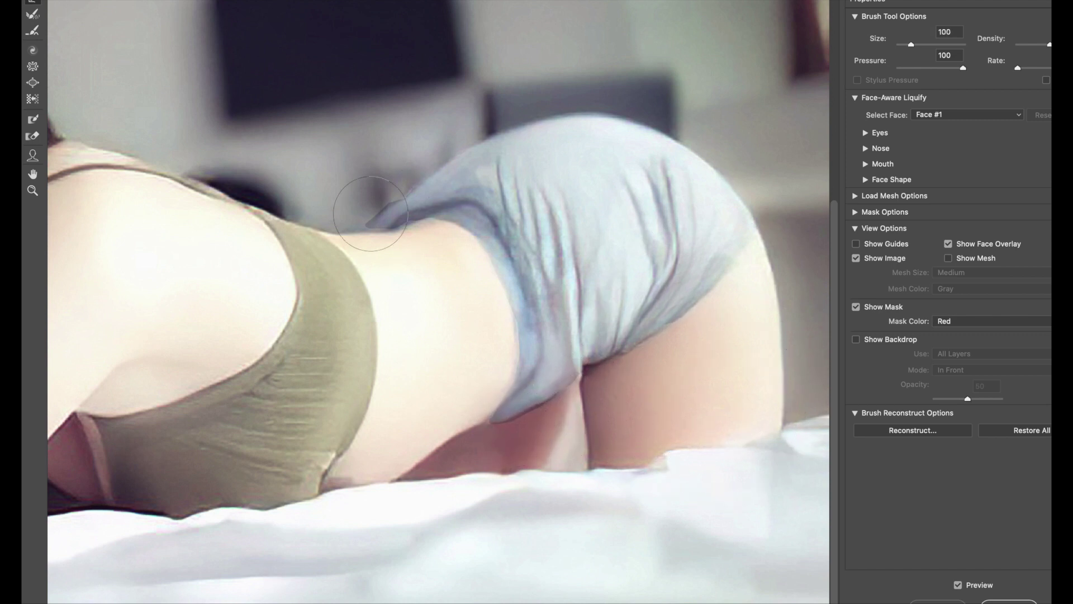
left_click_drag(358, 235, 456, 159)
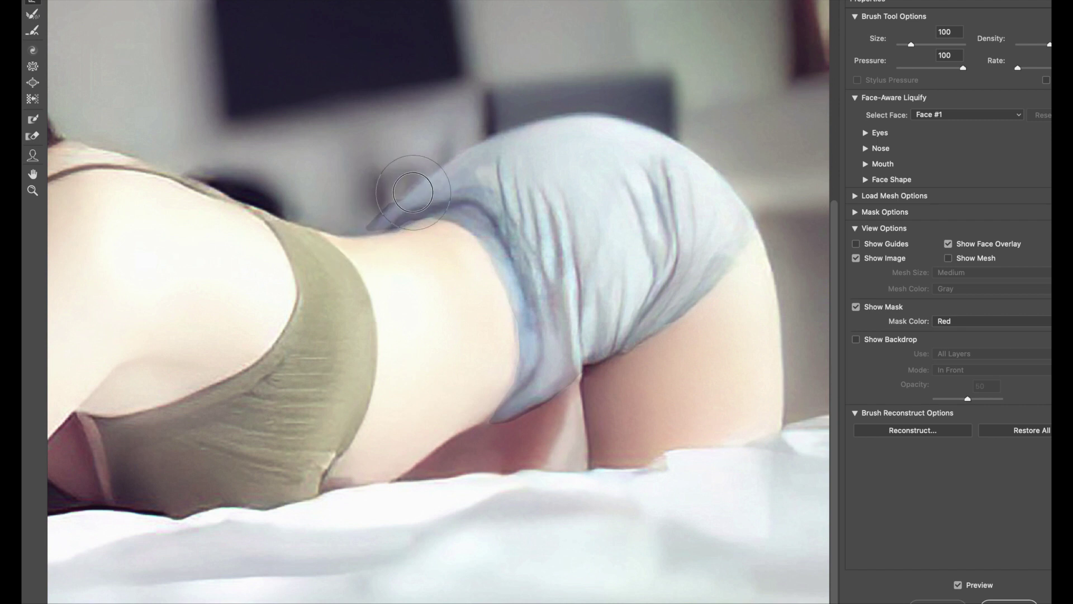
key("bracketright")
key("bracketright")
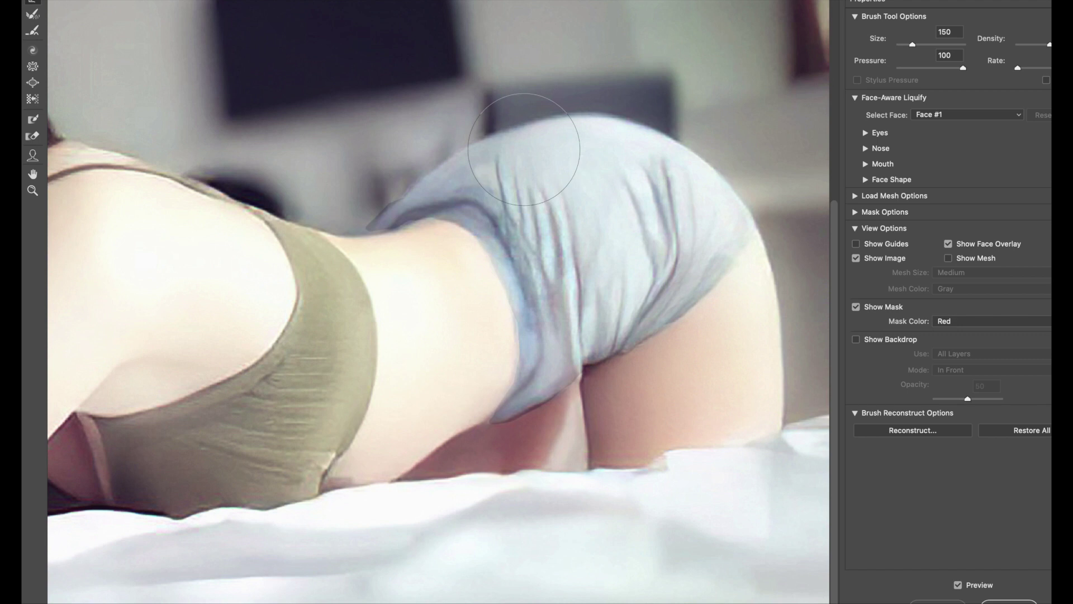
scroll(544, 137, "down", 3)
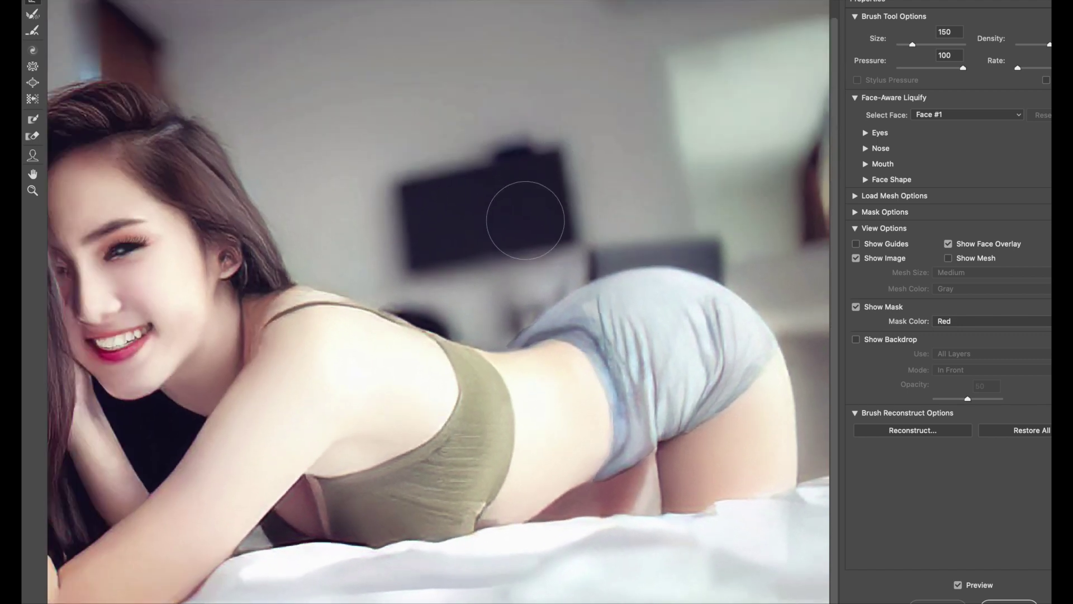
Step: Pull the top's lower edge downward and reshape its fold, shrinking the brush to 70
key("bracketright")
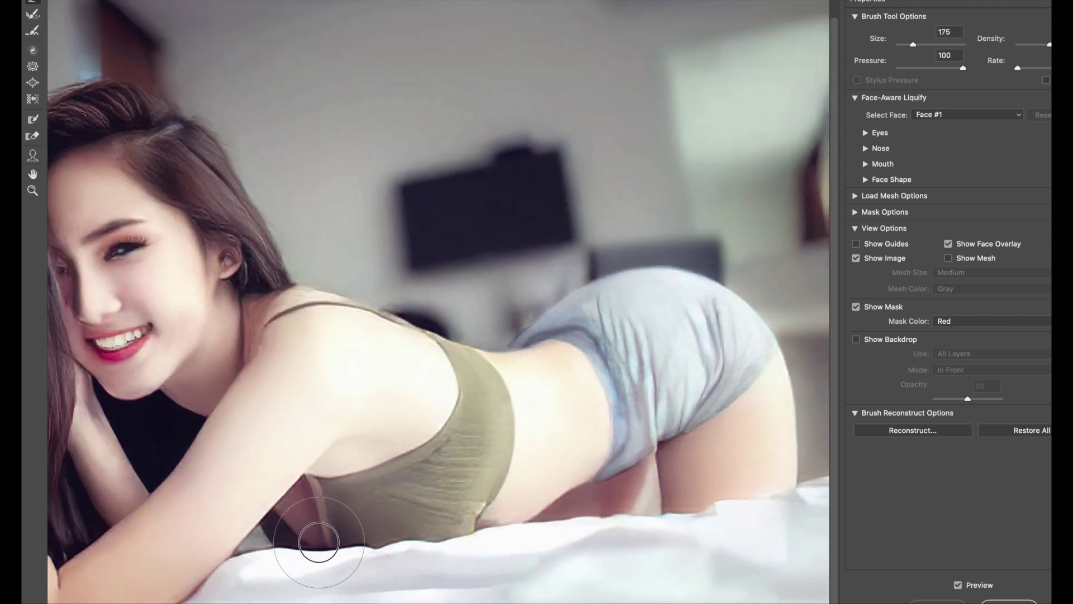
scroll(331, 486, "up", 3)
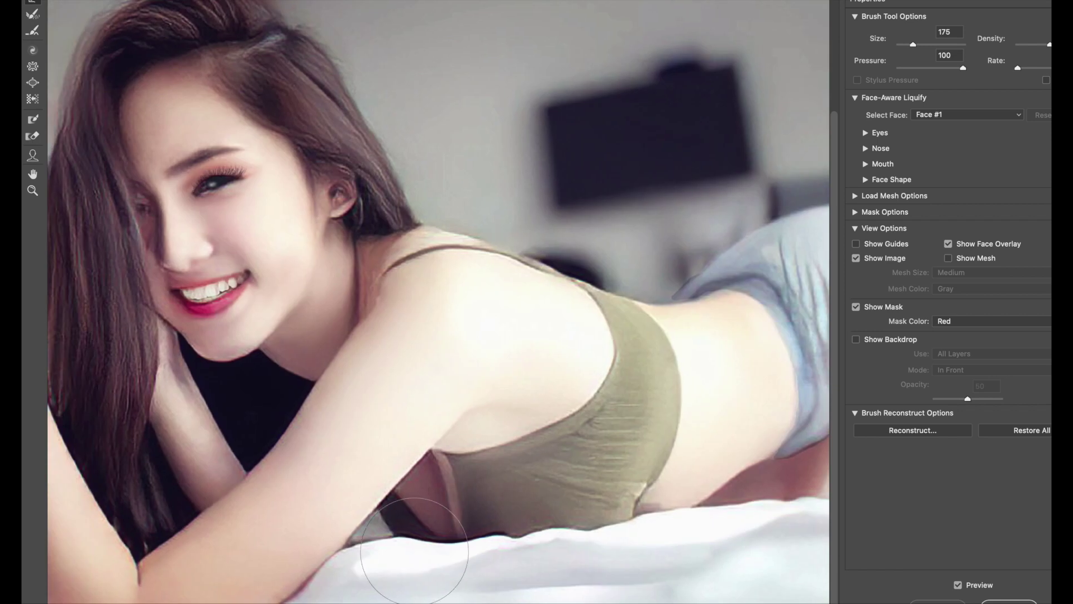
left_click_drag(442, 541, 467, 539)
key("bracketleft")
key("bracketleft")
key("bracketleft")
key("bracketleft")
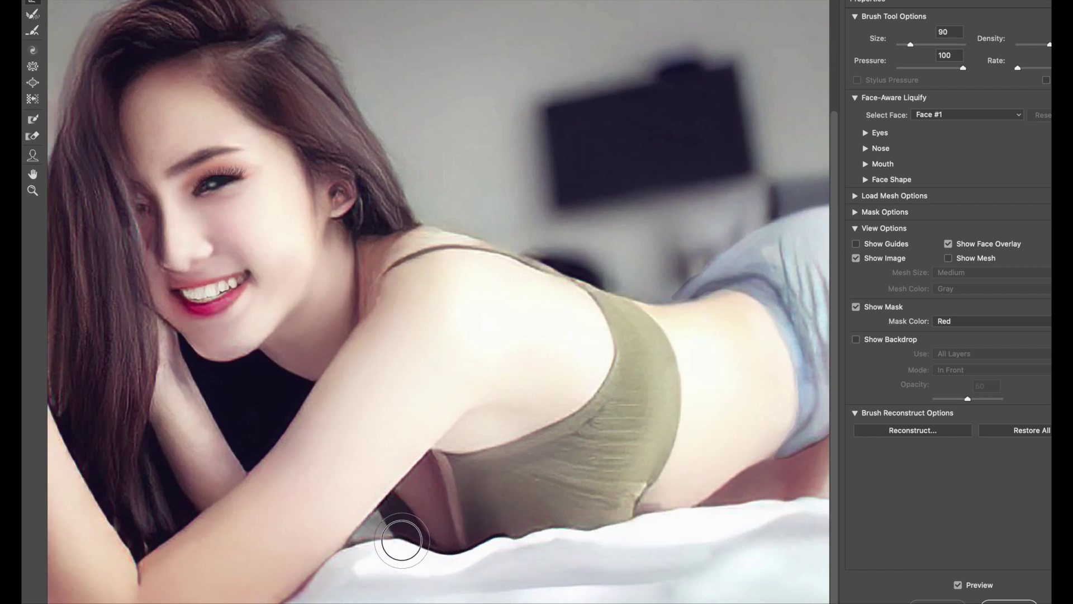
left_click_drag(404, 539, 464, 560)
key("bracketleft")
key("bracketleft")
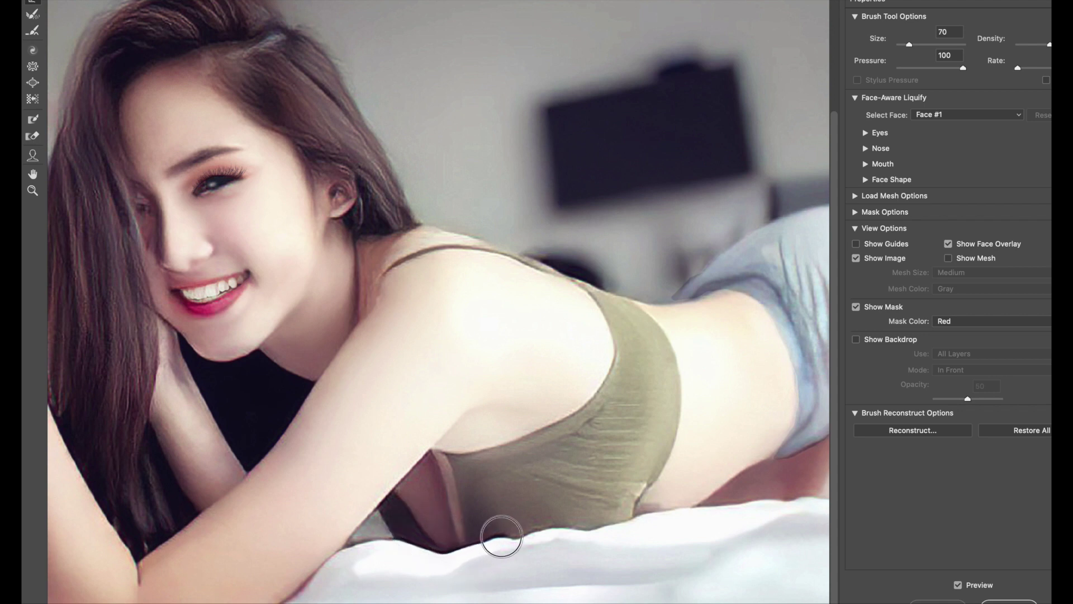
key("bracketleft")
Step: Lift the jawline with a 150 brush, fit the image and apply Liquify
key("bracketright")
key("bracketright")
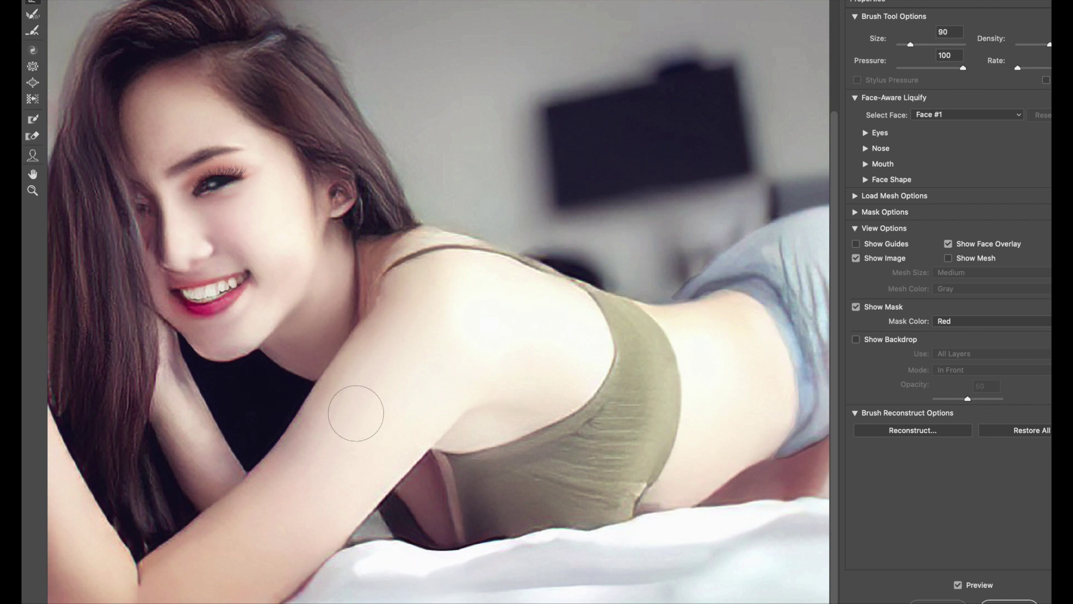
key("bracketright")
key("bracketright")
key("bracketright")
key("bracketleft")
left_click_drag(263, 335, 269, 382)
key("bracketleft")
key("bracketleft")
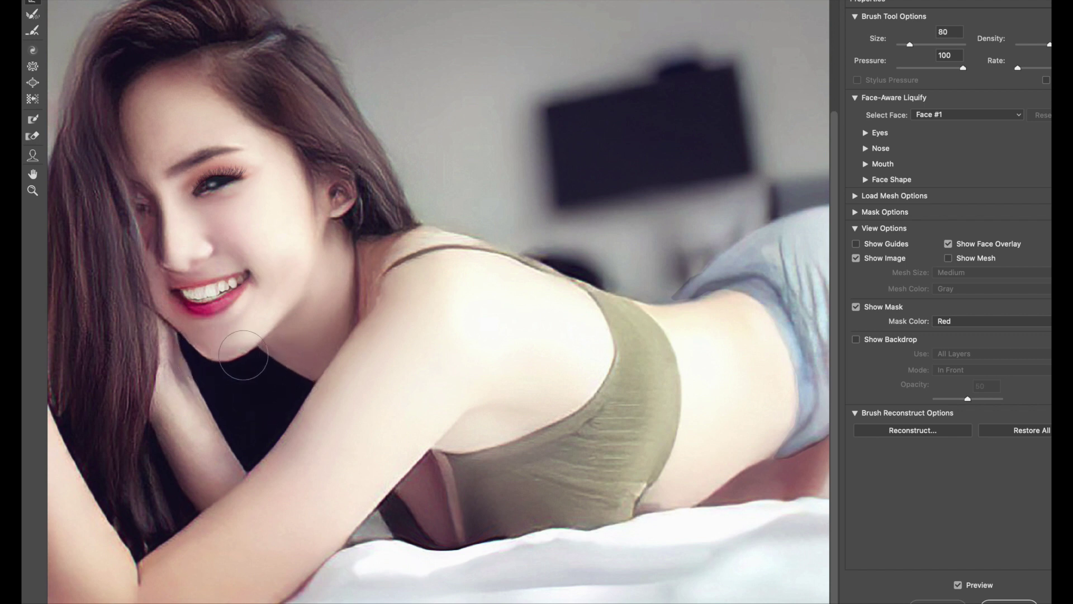
key("bracketleft")
key("bracketleft")
key("ctrl+0")
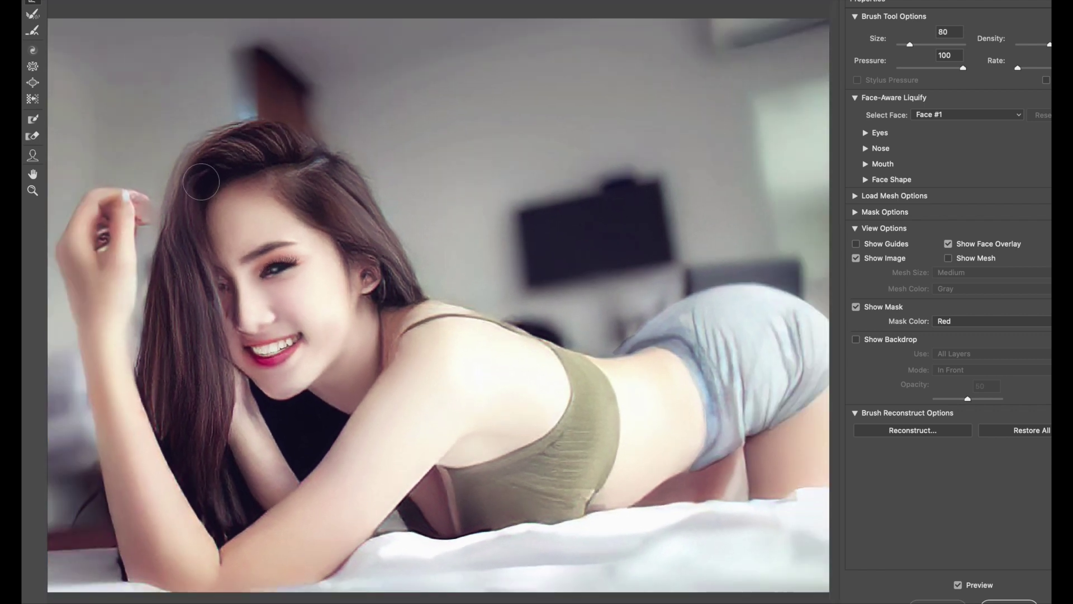
key("bracketright")
key("bracketright")
key("bracketright")
key("bracketright")
key("bracketright")
key("bracketright")
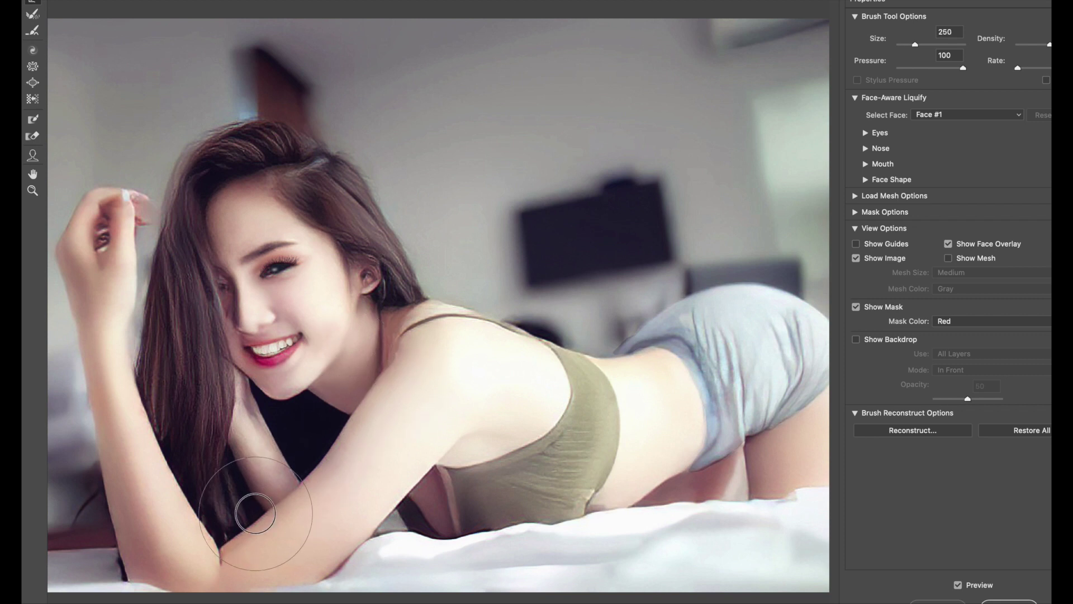
key("bracketleft")
key("bracketleft")
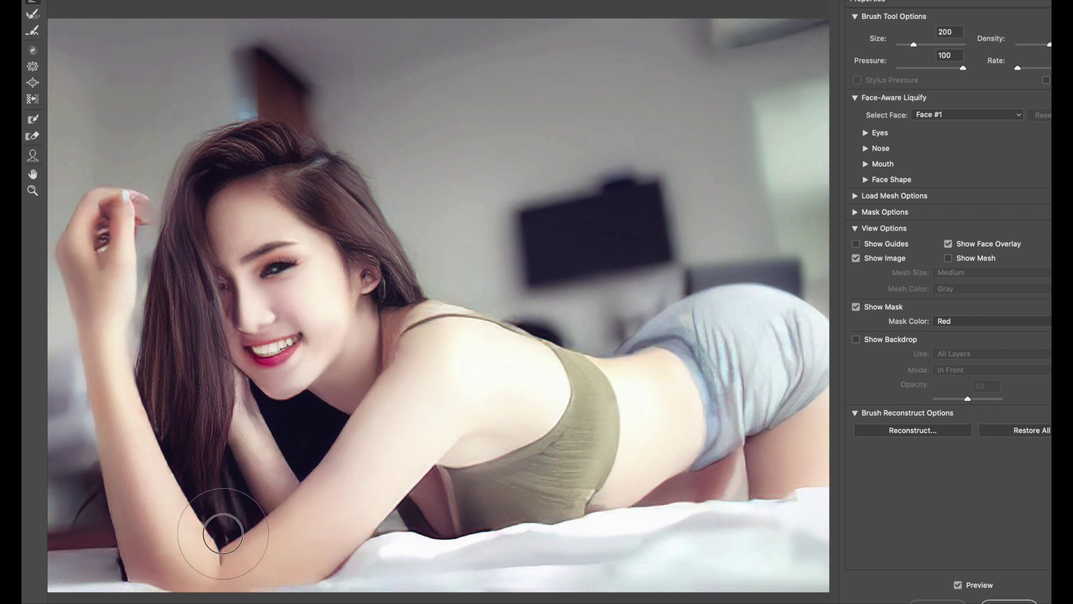
key("Return")
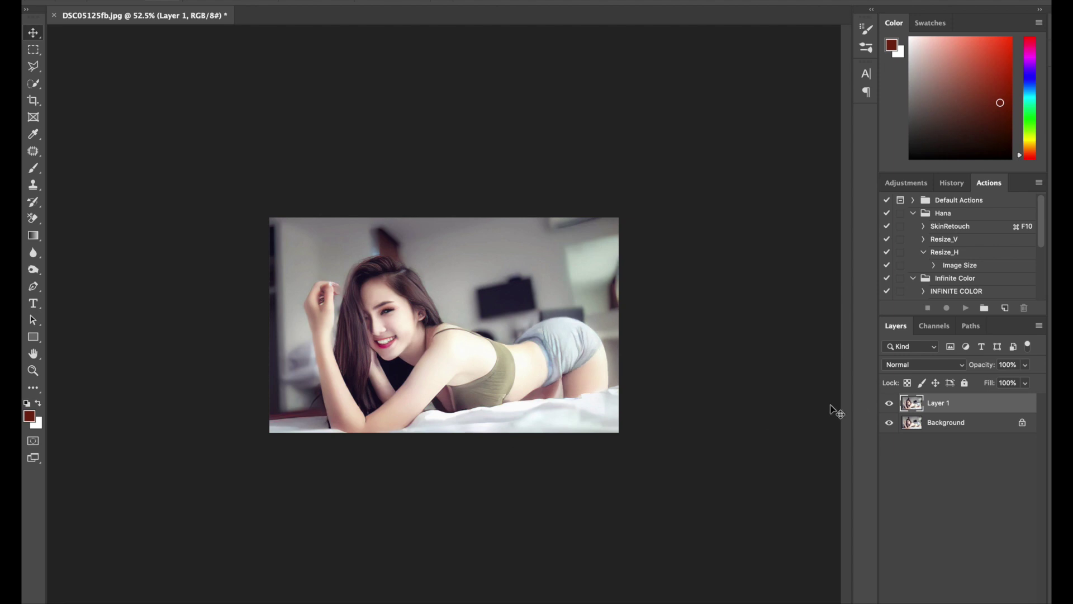
Step: Compare Layer 1 against the background, then merge it down with Ctrl+E
left_click(888, 404)
left_click(888, 403)
scroll(436, 364, "up", 2)
key("ctrl+e")
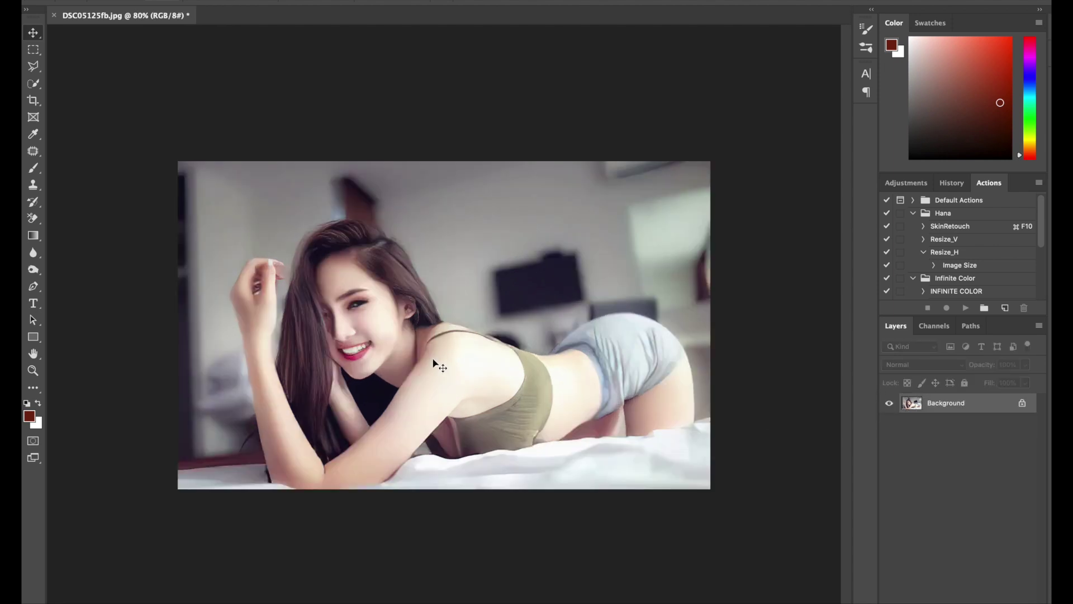
Step: Save the retouched document and drag the original photo onto the canvas
scroll(431, 355, "up", 3)
scroll(434, 362, "up", 4)
scroll(385, 350, "down", 8)
key("ctrl+s")
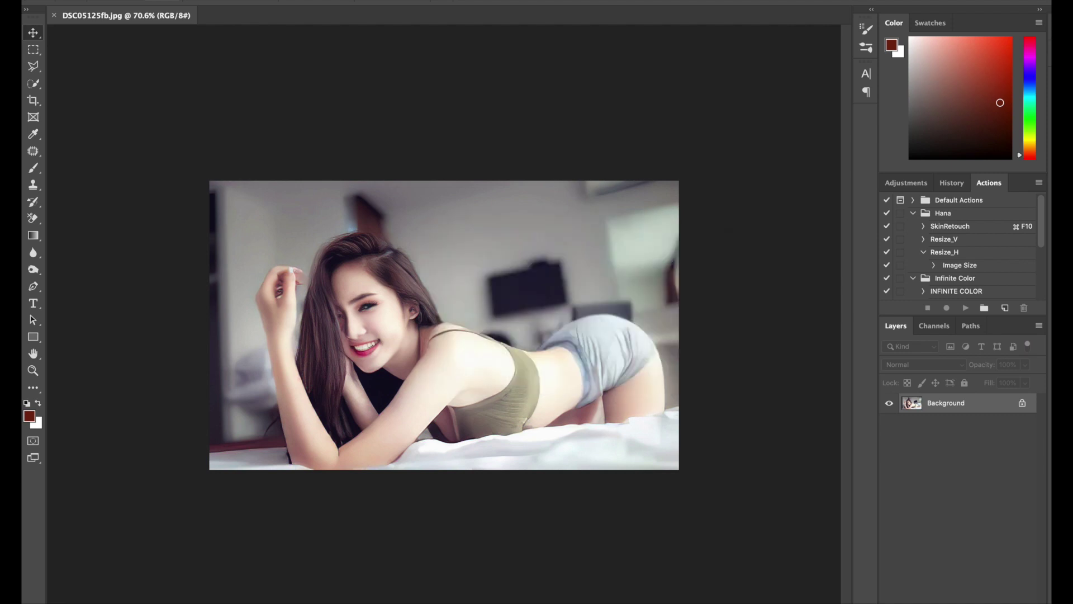
left_click_drag(1006, 282, 281, 236)
Step: Commit the placed original photo as a new layer and nudge it left
key("Return")
scroll(442, 334, "up", 5)
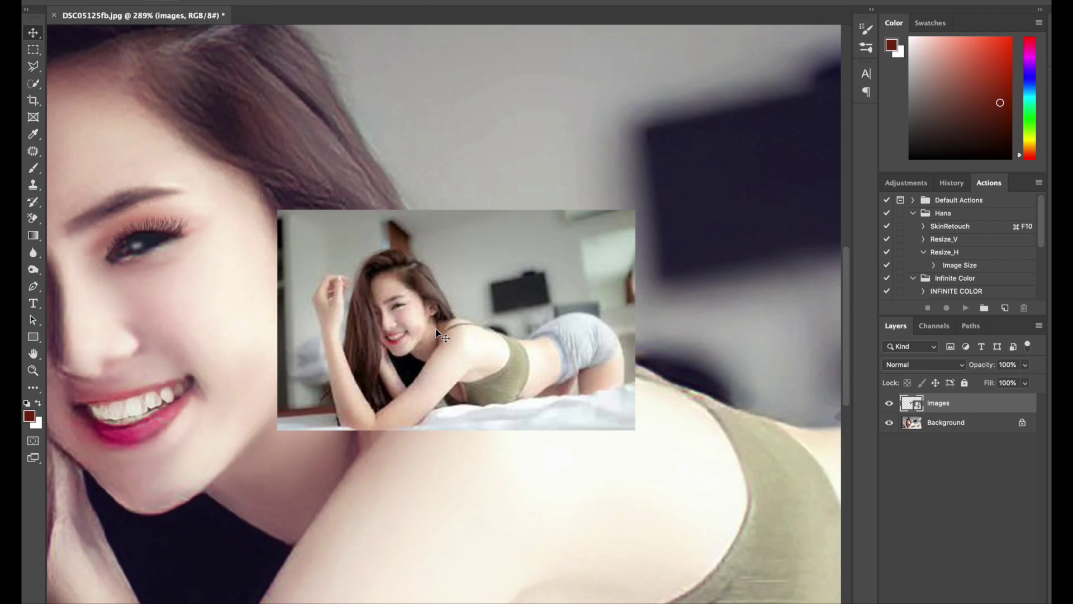
scroll(404, 335, "up", 2)
scroll(404, 334, "up", 2)
scroll(404, 334, "down", 2)
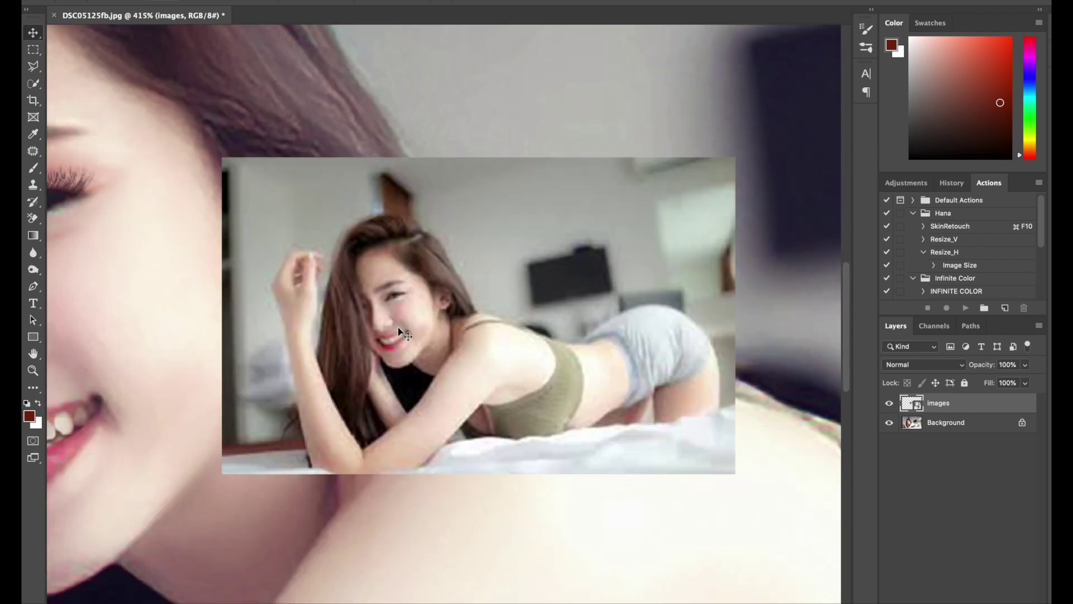
mouse_move(399, 331)
left_mouse_down()
mouse_move(337, 328)
mouse_move(379, 244)
left_mouse_up()
scroll(333, 325, "up", 2)
scroll(333, 325, "down", 2)
scroll(306, 326, "down", 2)
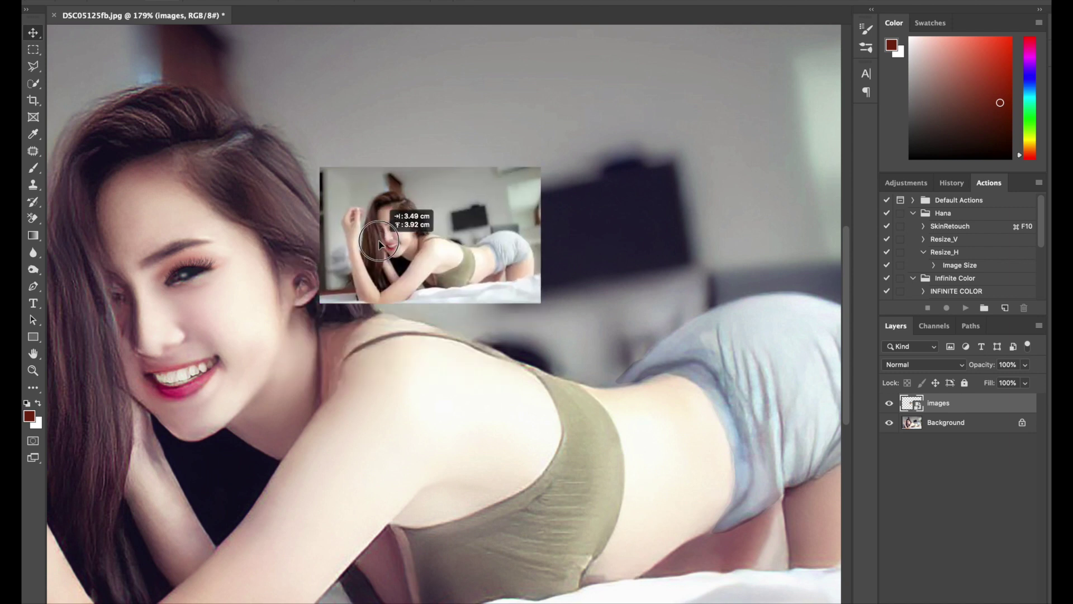
scroll(414, 263, "up", 2)
scroll(414, 263, "down", 2)
Step: Enlarge the placed photo with Free Transform and shift it toward the canvas's right
key("ctrl+t")
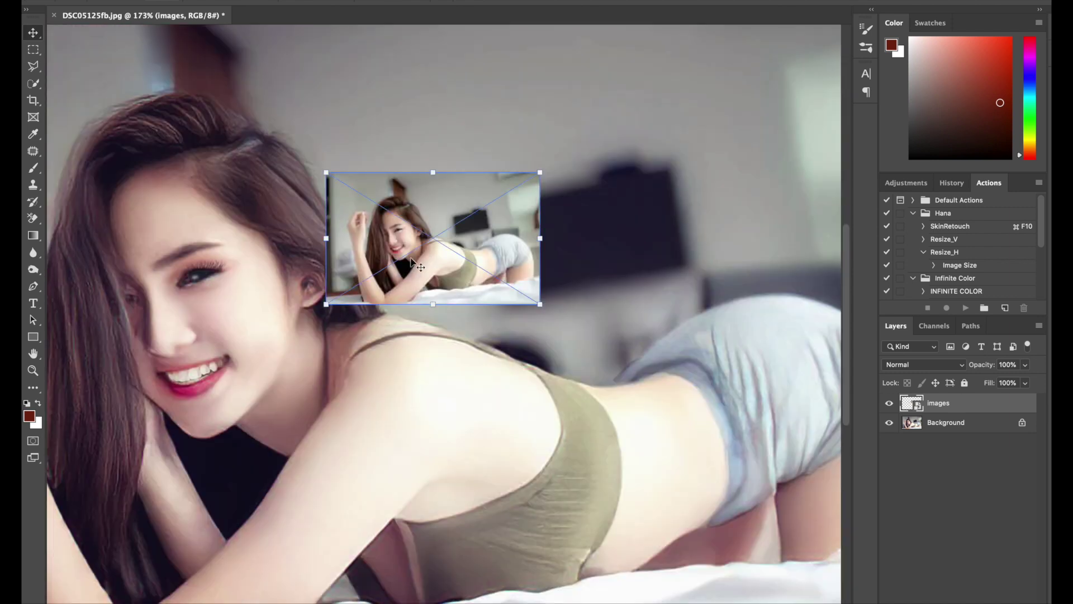
scroll(412, 262, "down", 2)
left_click_drag(407, 232, 32, 78)
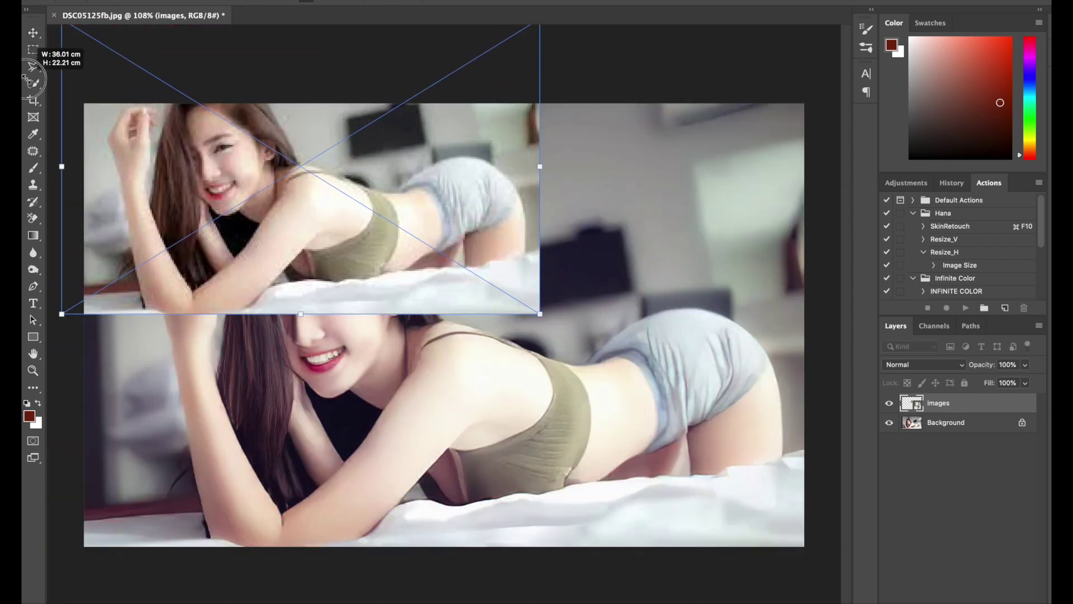
left_click_drag(306, 225, 601, 279)
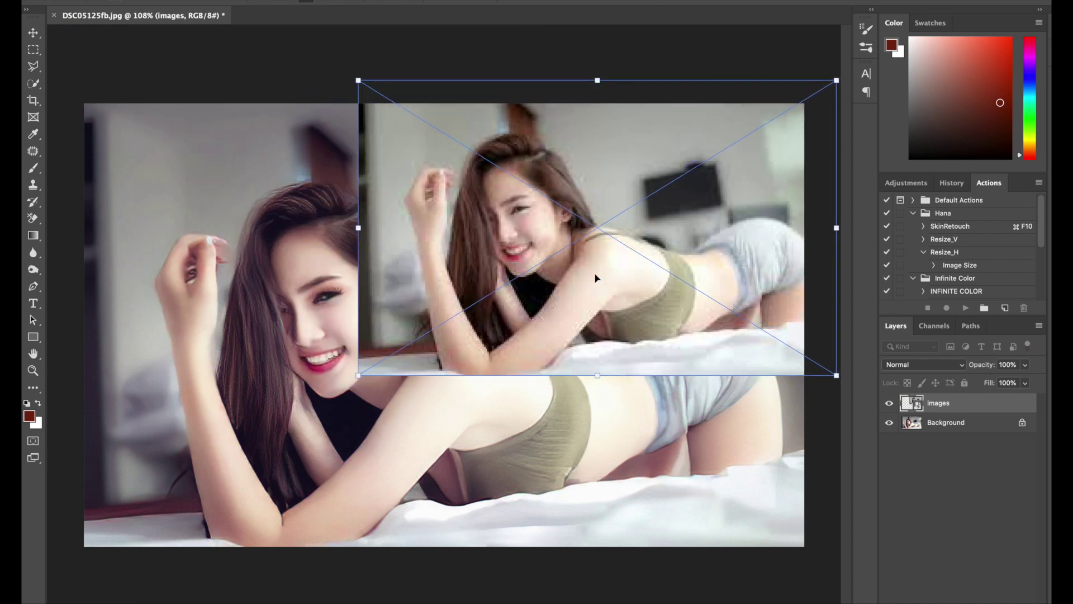
key("Return")
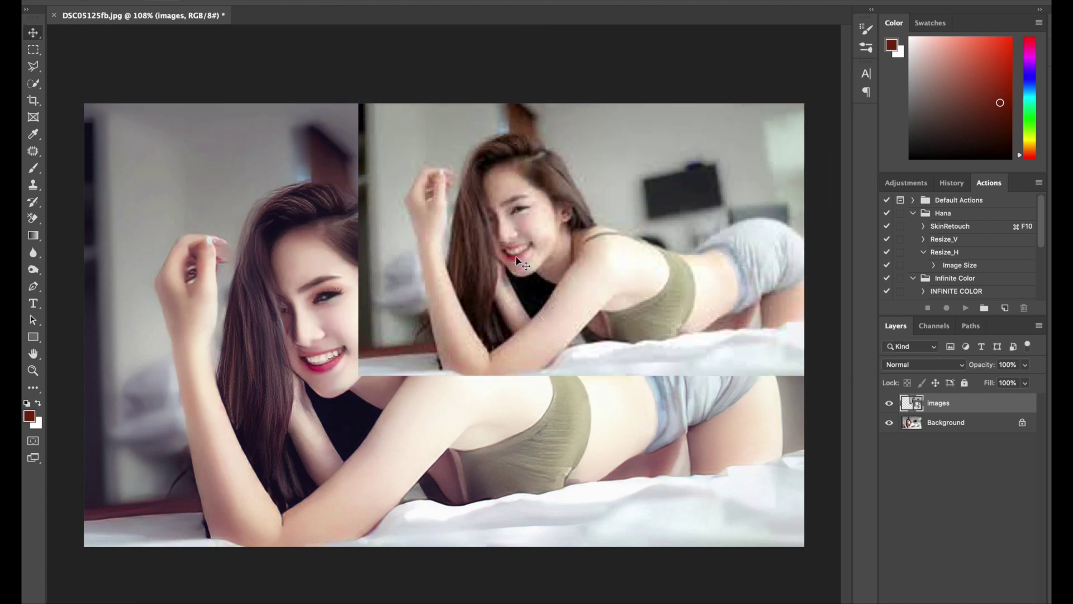
left_click_drag(519, 261, 562, 260)
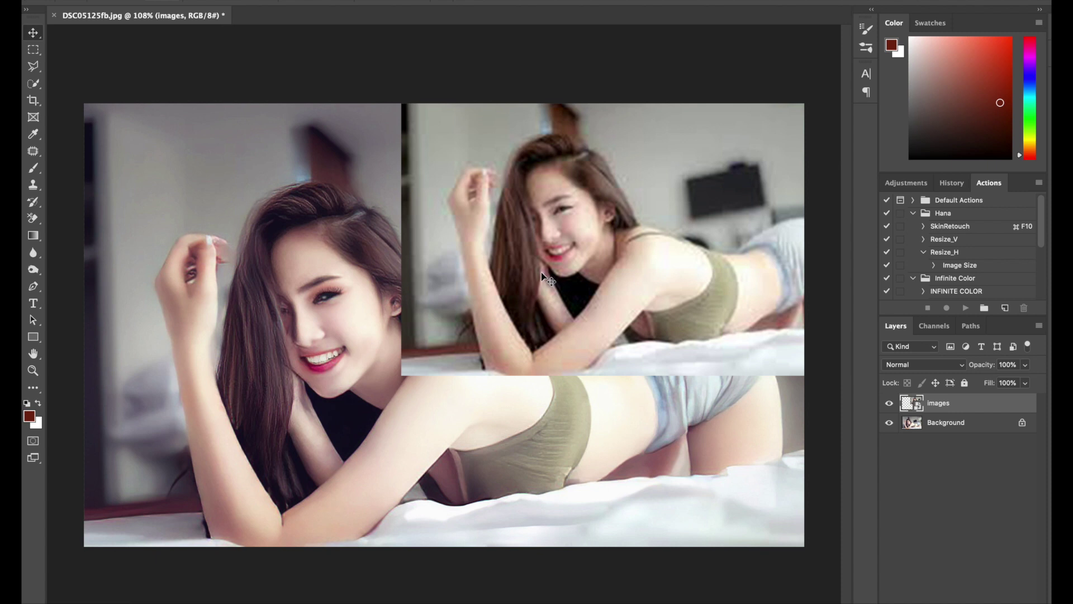
scroll(547, 277, "down", 5, "alt")
Step: Rescale the original photo to cover the whole canvas, then hide its layer
key("ctrl+t")
left_click_drag(539, 280, 429, 284)
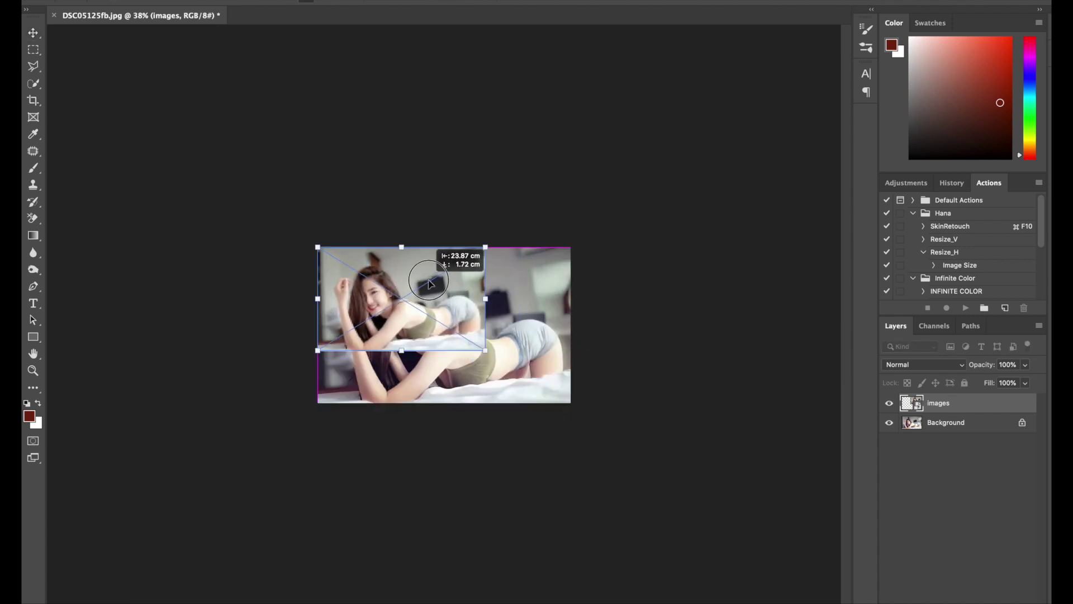
left_click_drag(485, 350, 570, 403)
key("Return")
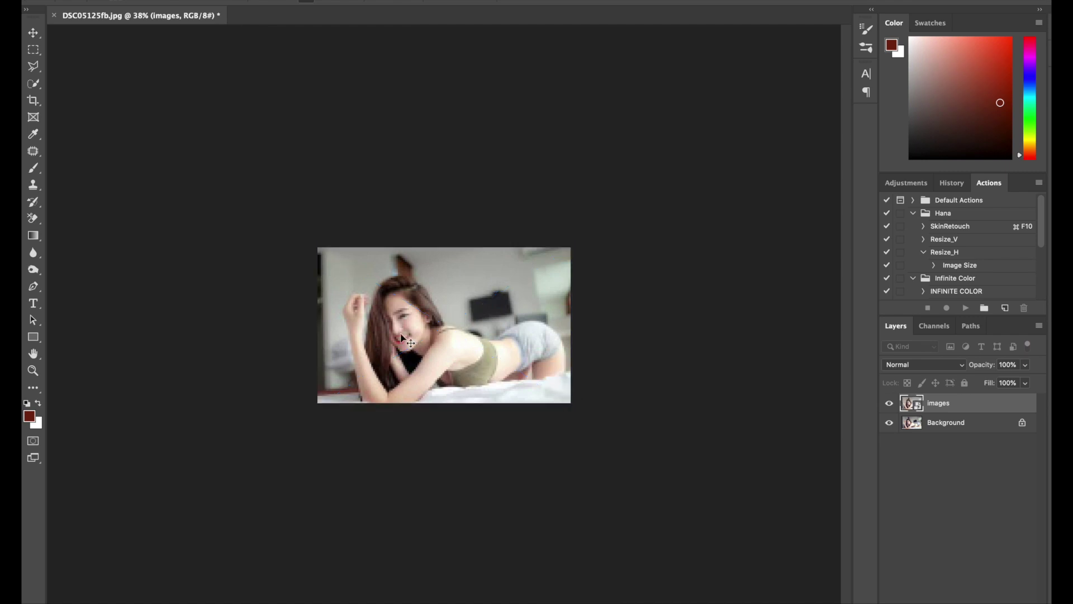
scroll(401, 335, "up", 2, "alt")
scroll(397, 331, "up", 5, "alt")
scroll(385, 343, "down", 3, "alt")
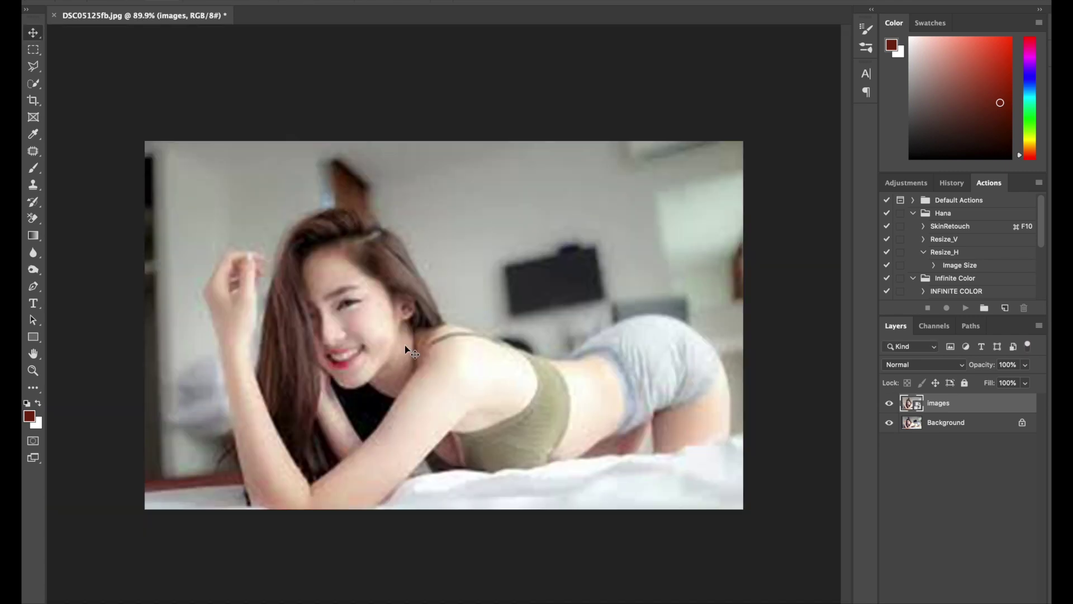
left_click(889, 403)
Step: Toggle the original images layer to compare, then pan to the raised hand
left_click(889, 403)
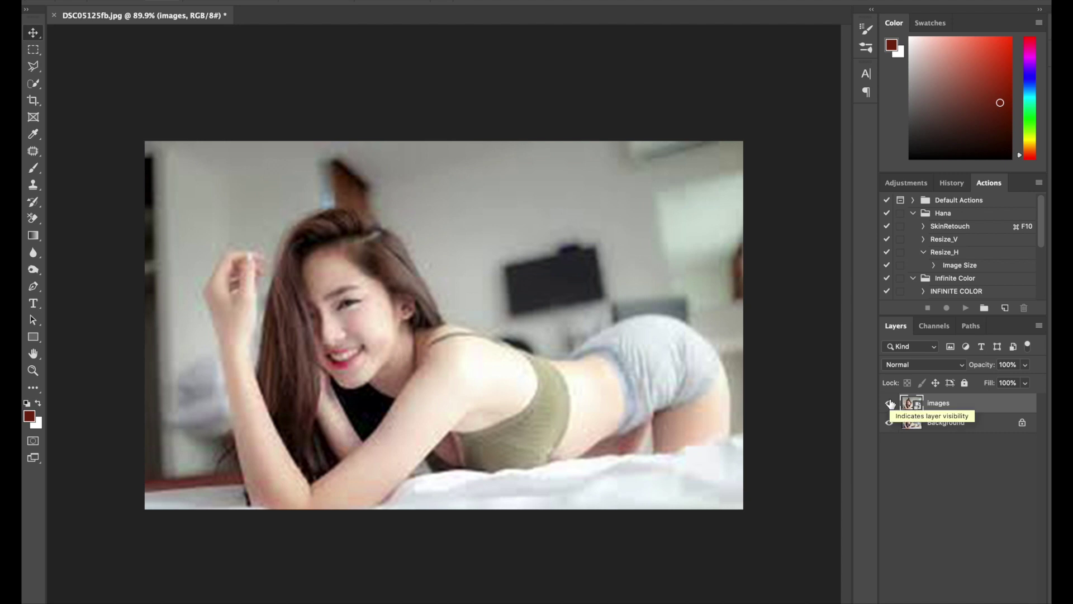
left_click(890, 403)
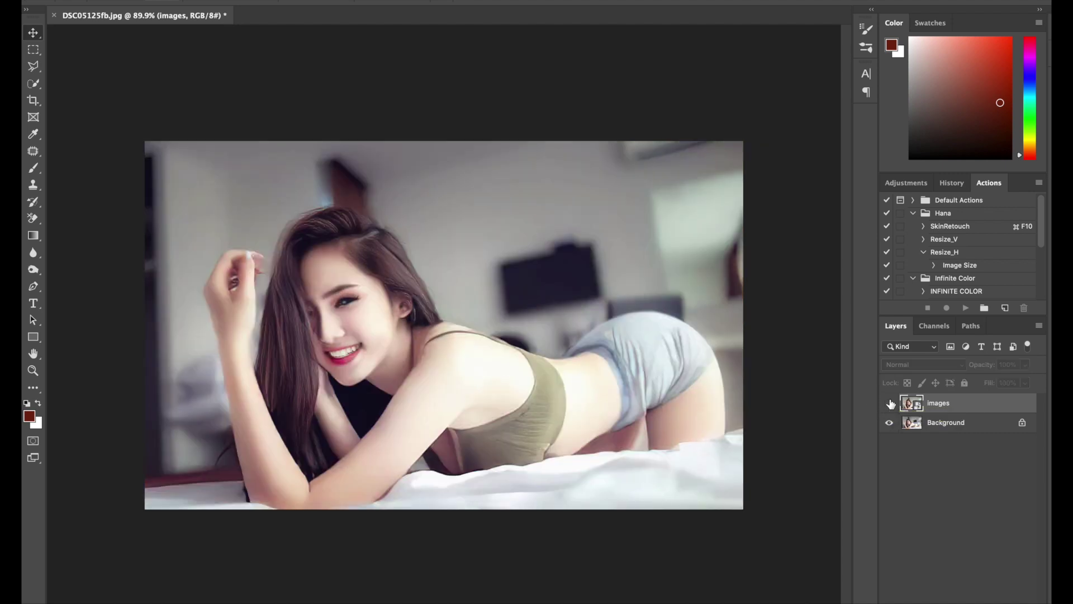
left_click(889, 403)
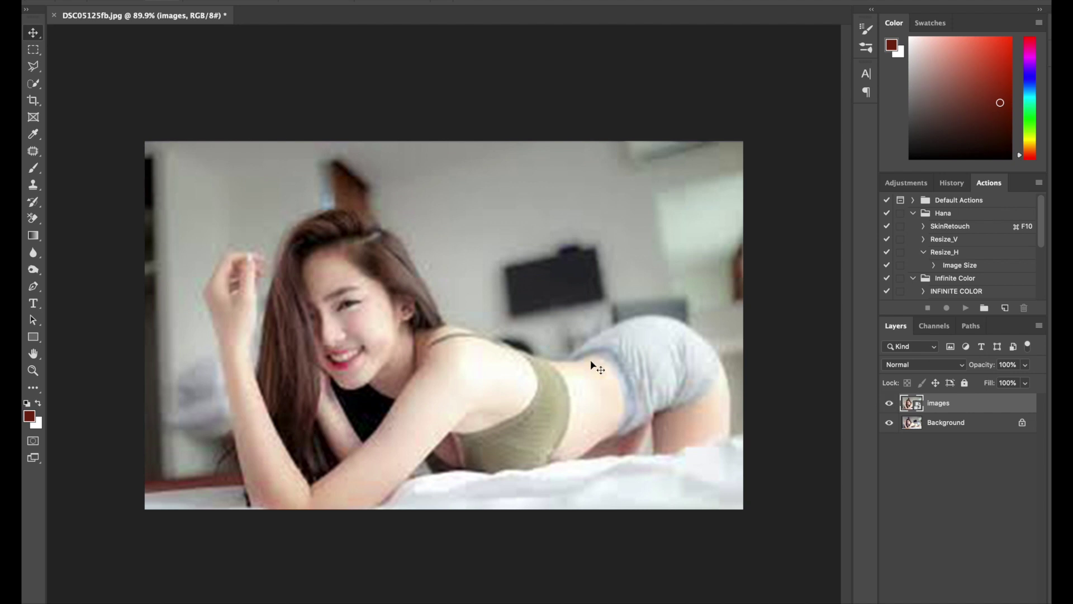
scroll(592, 365, "up", 3)
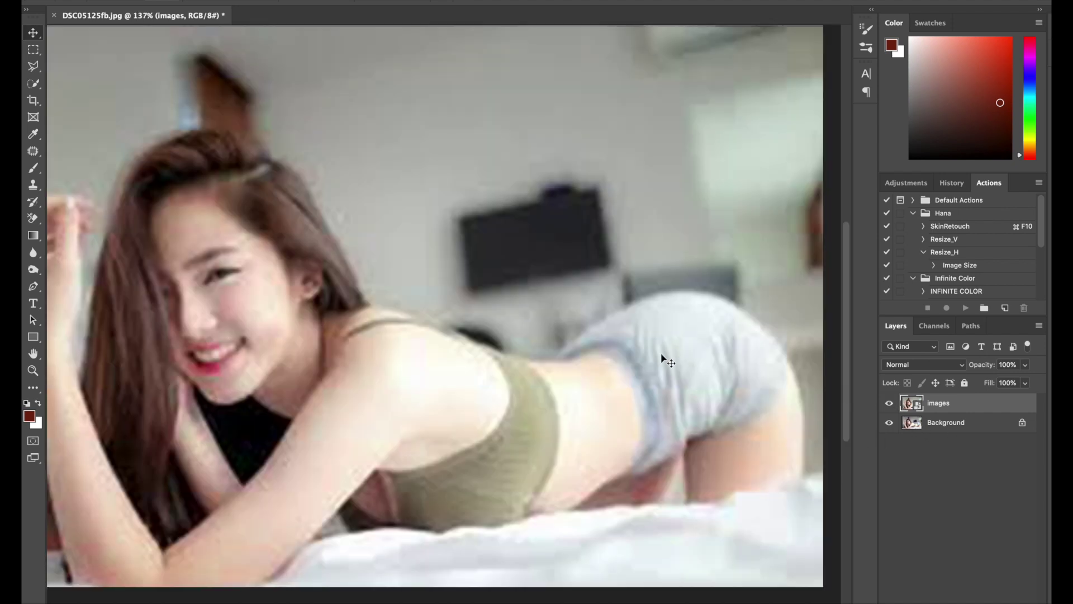
left_click_drag(570, 364, 663, 343)
Step: Compare further around the hand, leave the original hidden and zoom out
left_click(888, 403)
left_click(890, 404)
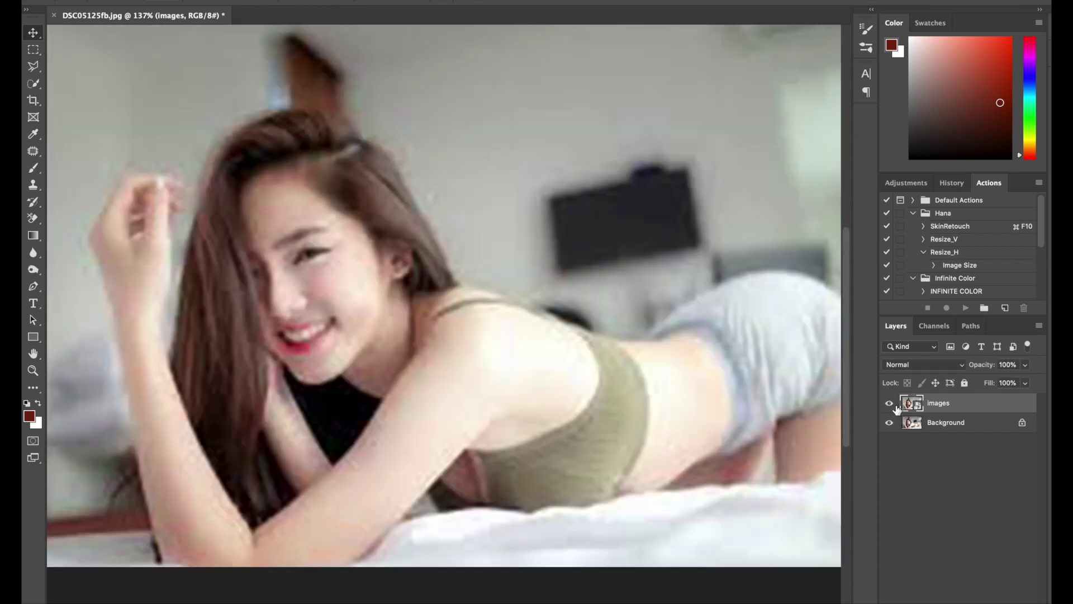
left_click(889, 403)
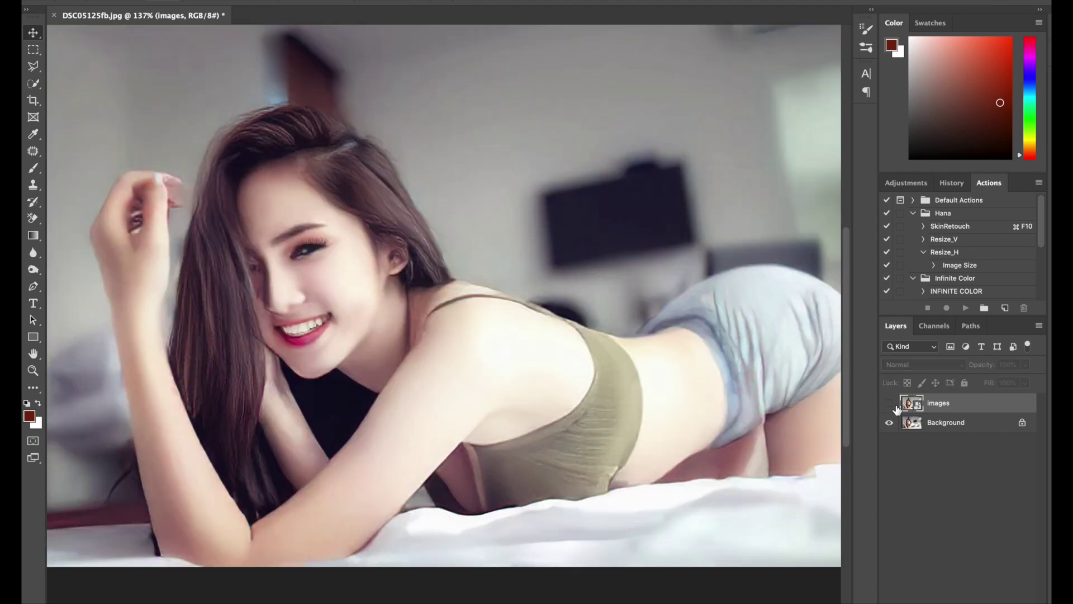
left_click(889, 404)
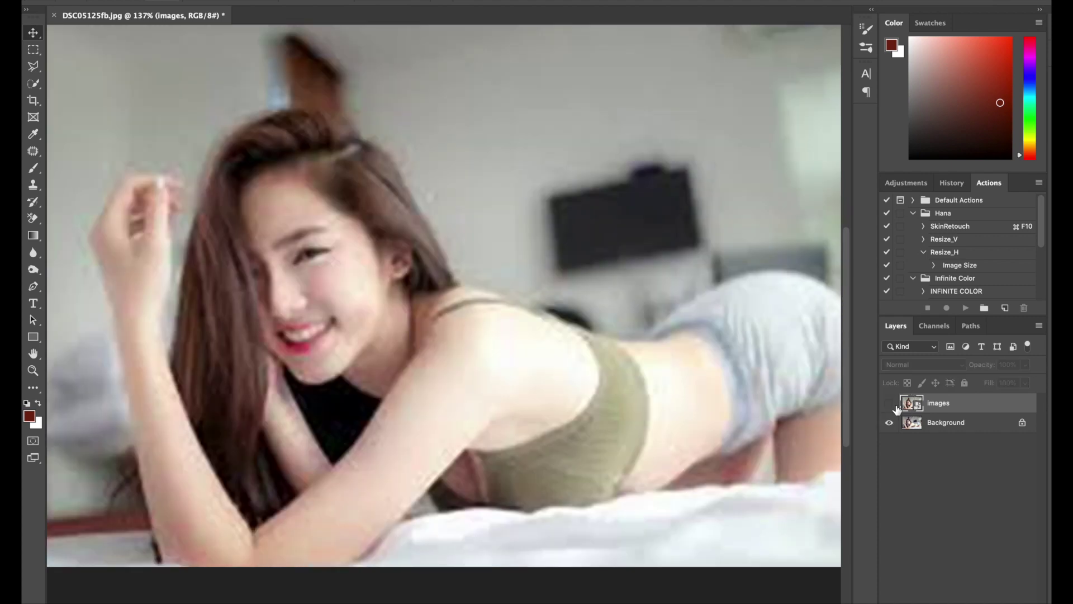
left_click(889, 403)
left_click(889, 404)
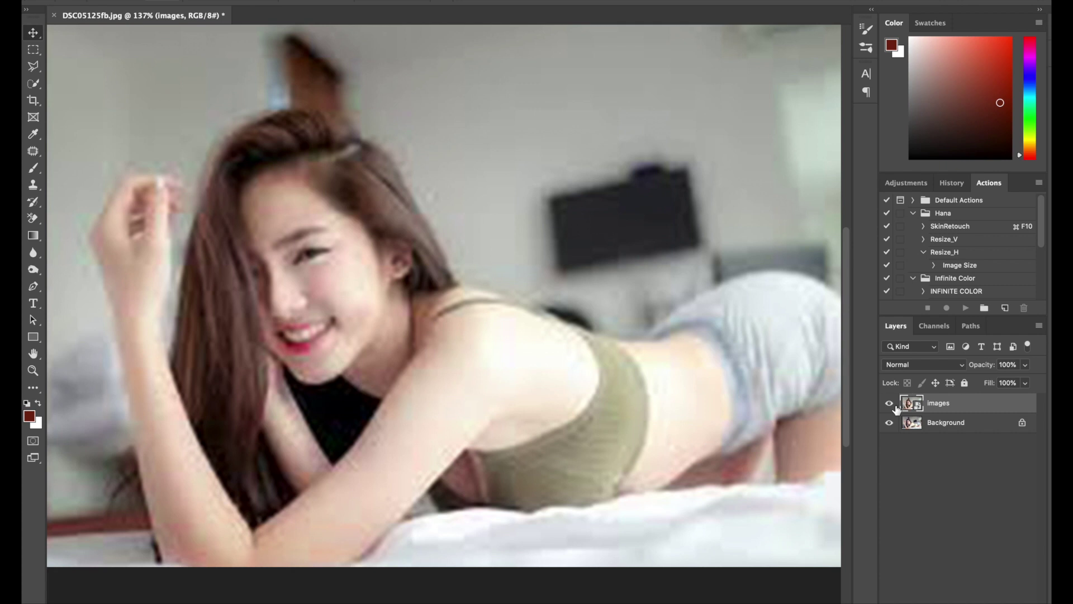
left_click(889, 403)
key("ctrl+minus")
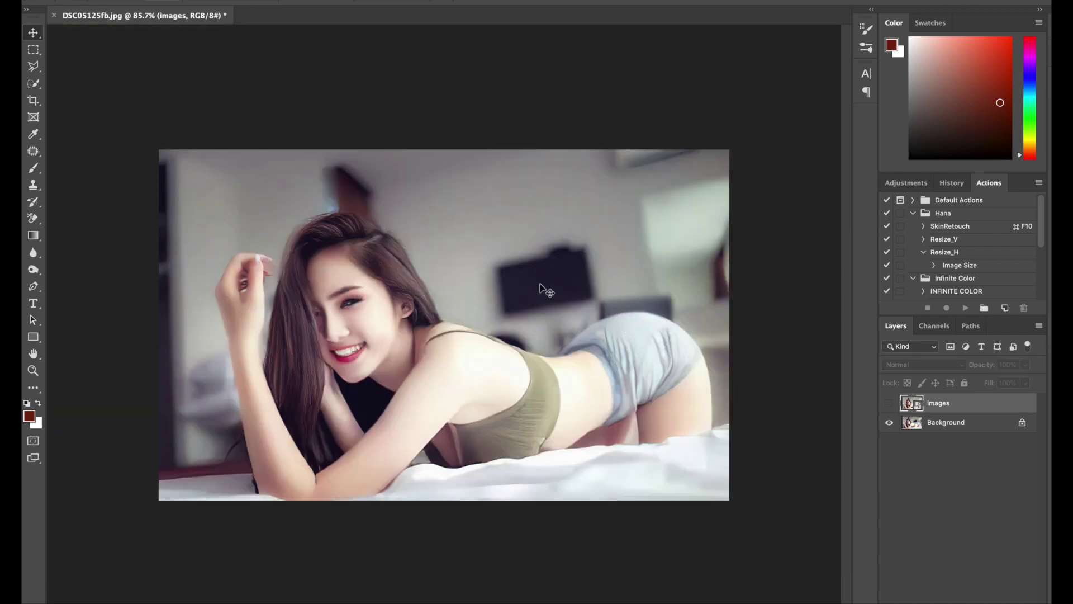